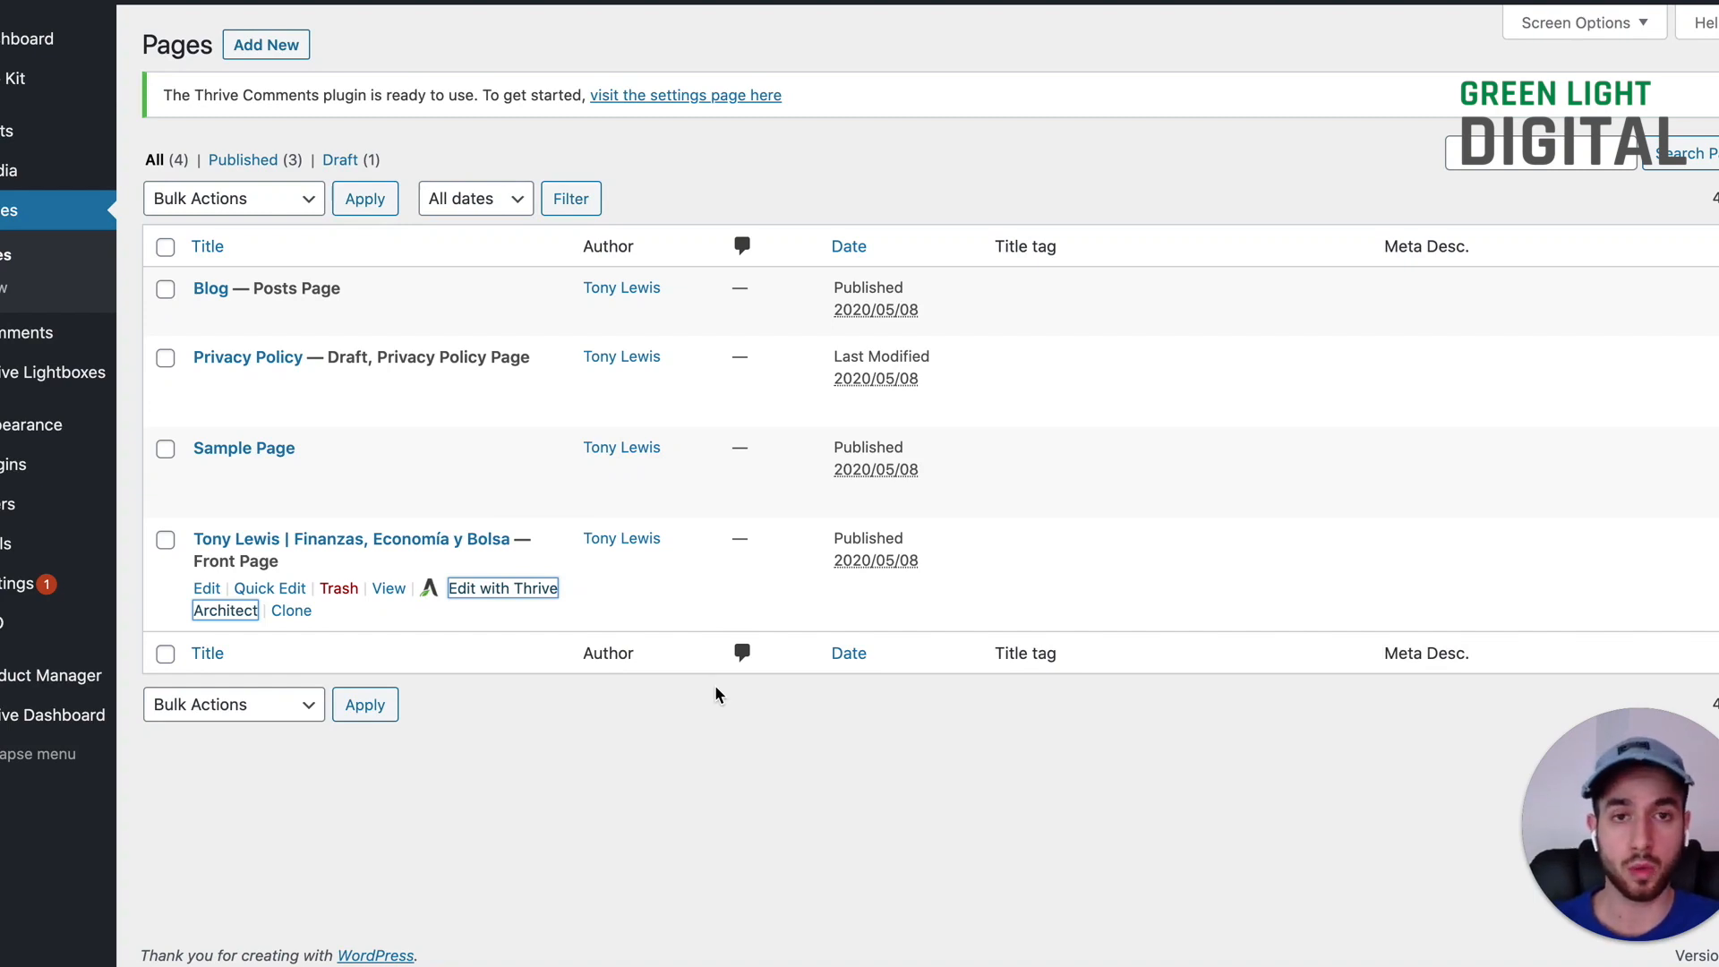
# Step: Open the Shapeshift theme's Site Wizard in Thrive Theme Builder and review its Logo, Brand Colour and Header settings
pyautogui.moveTo(112, 717)
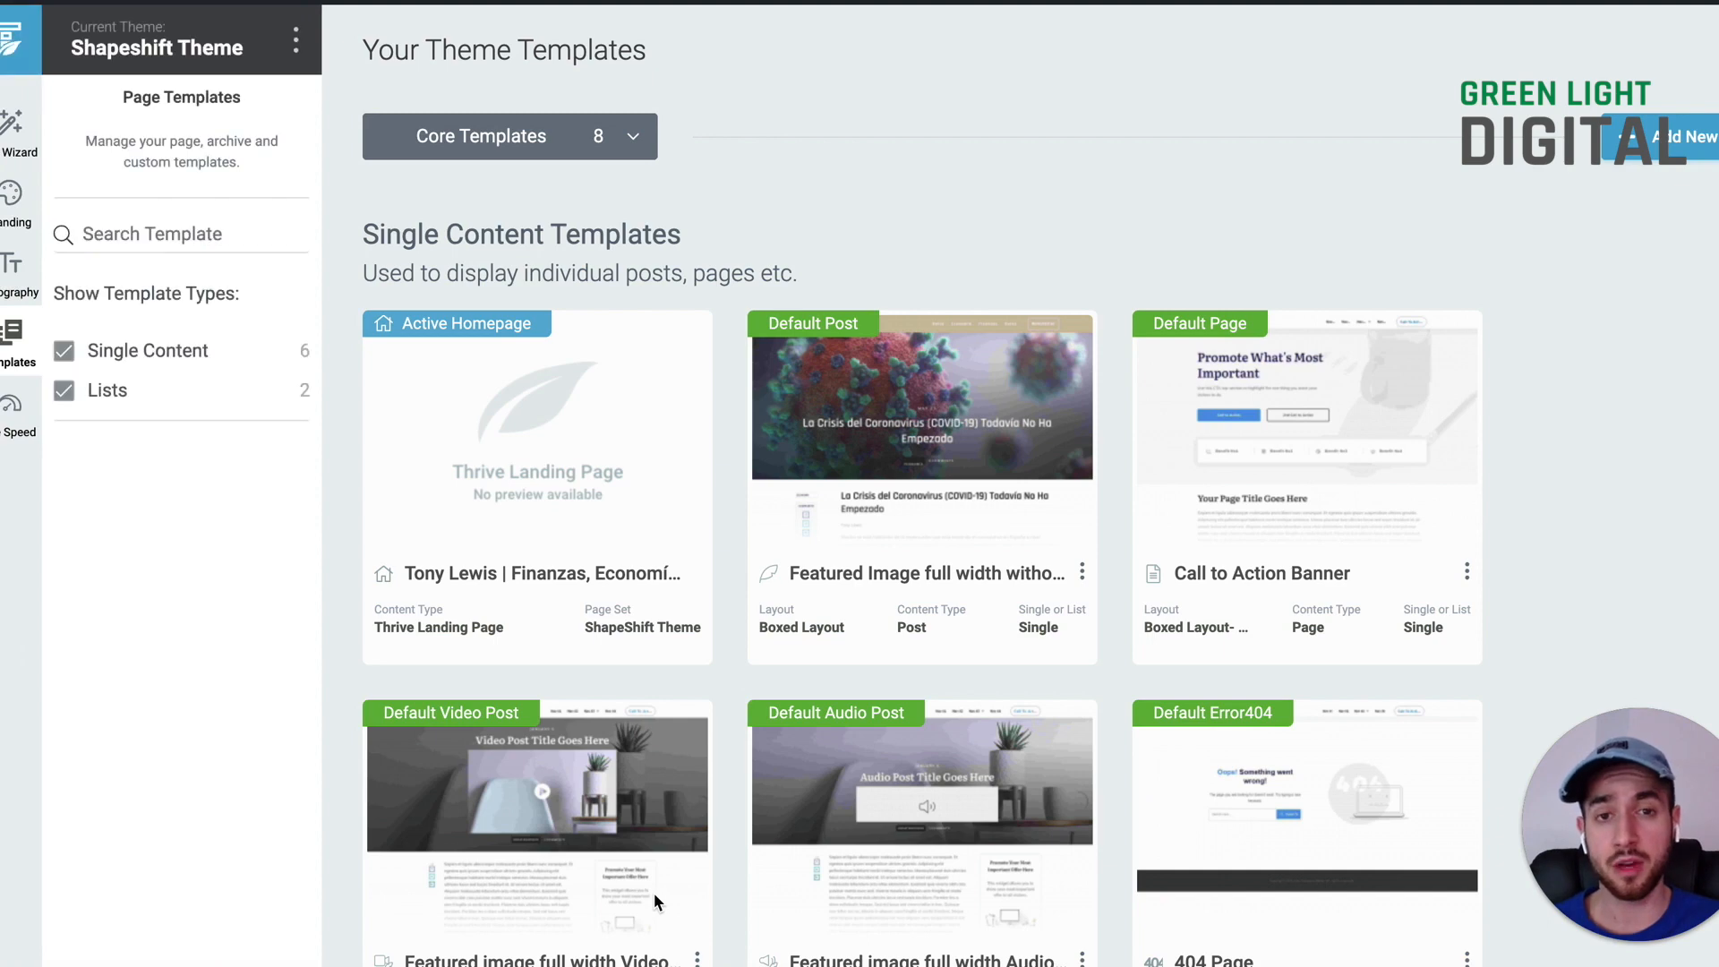
pyautogui.click(5, 156)
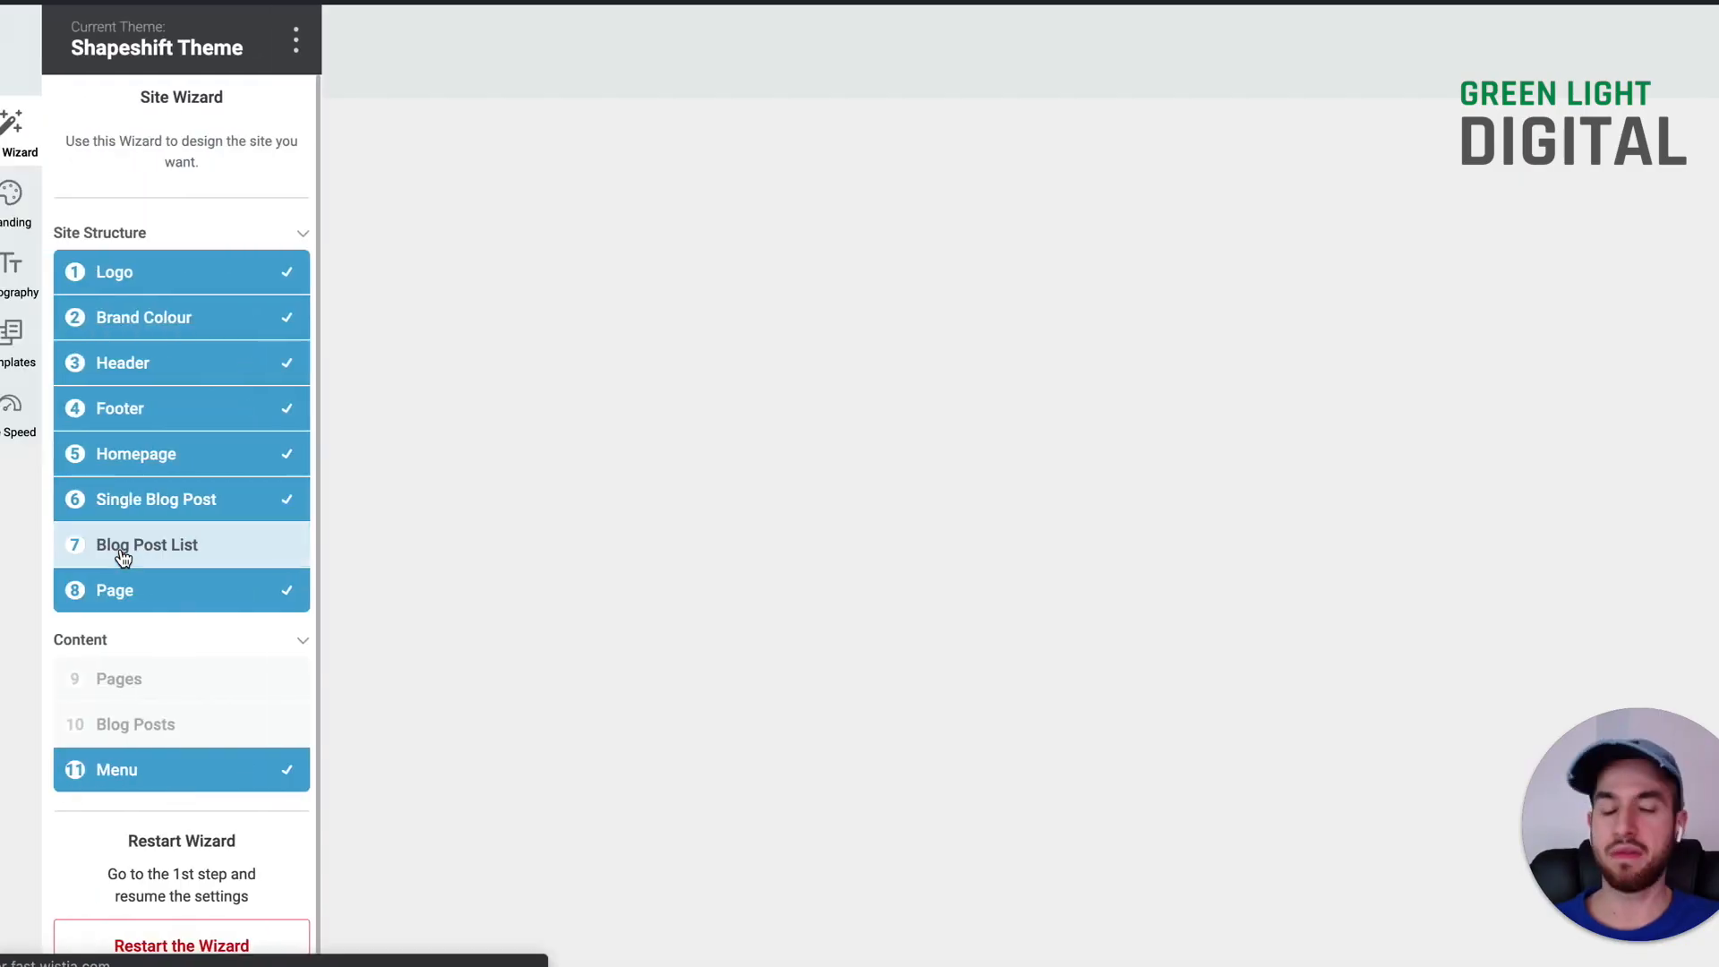
pyautogui.click(190, 272)
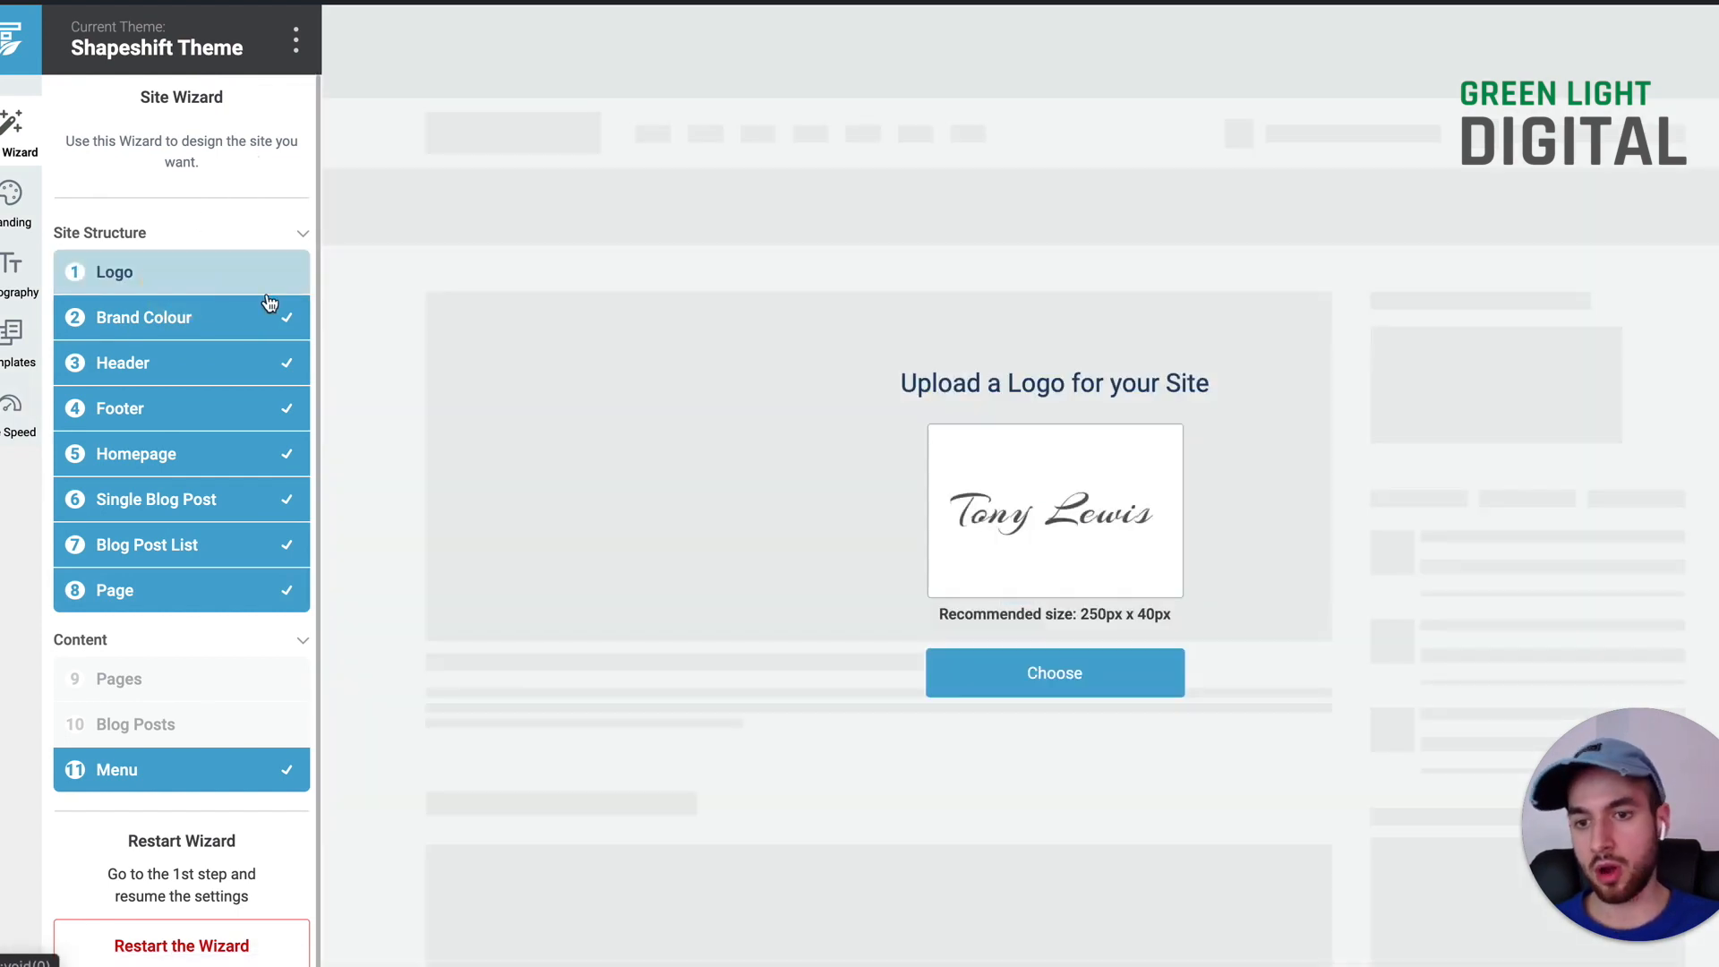
pyautogui.click(237, 320)
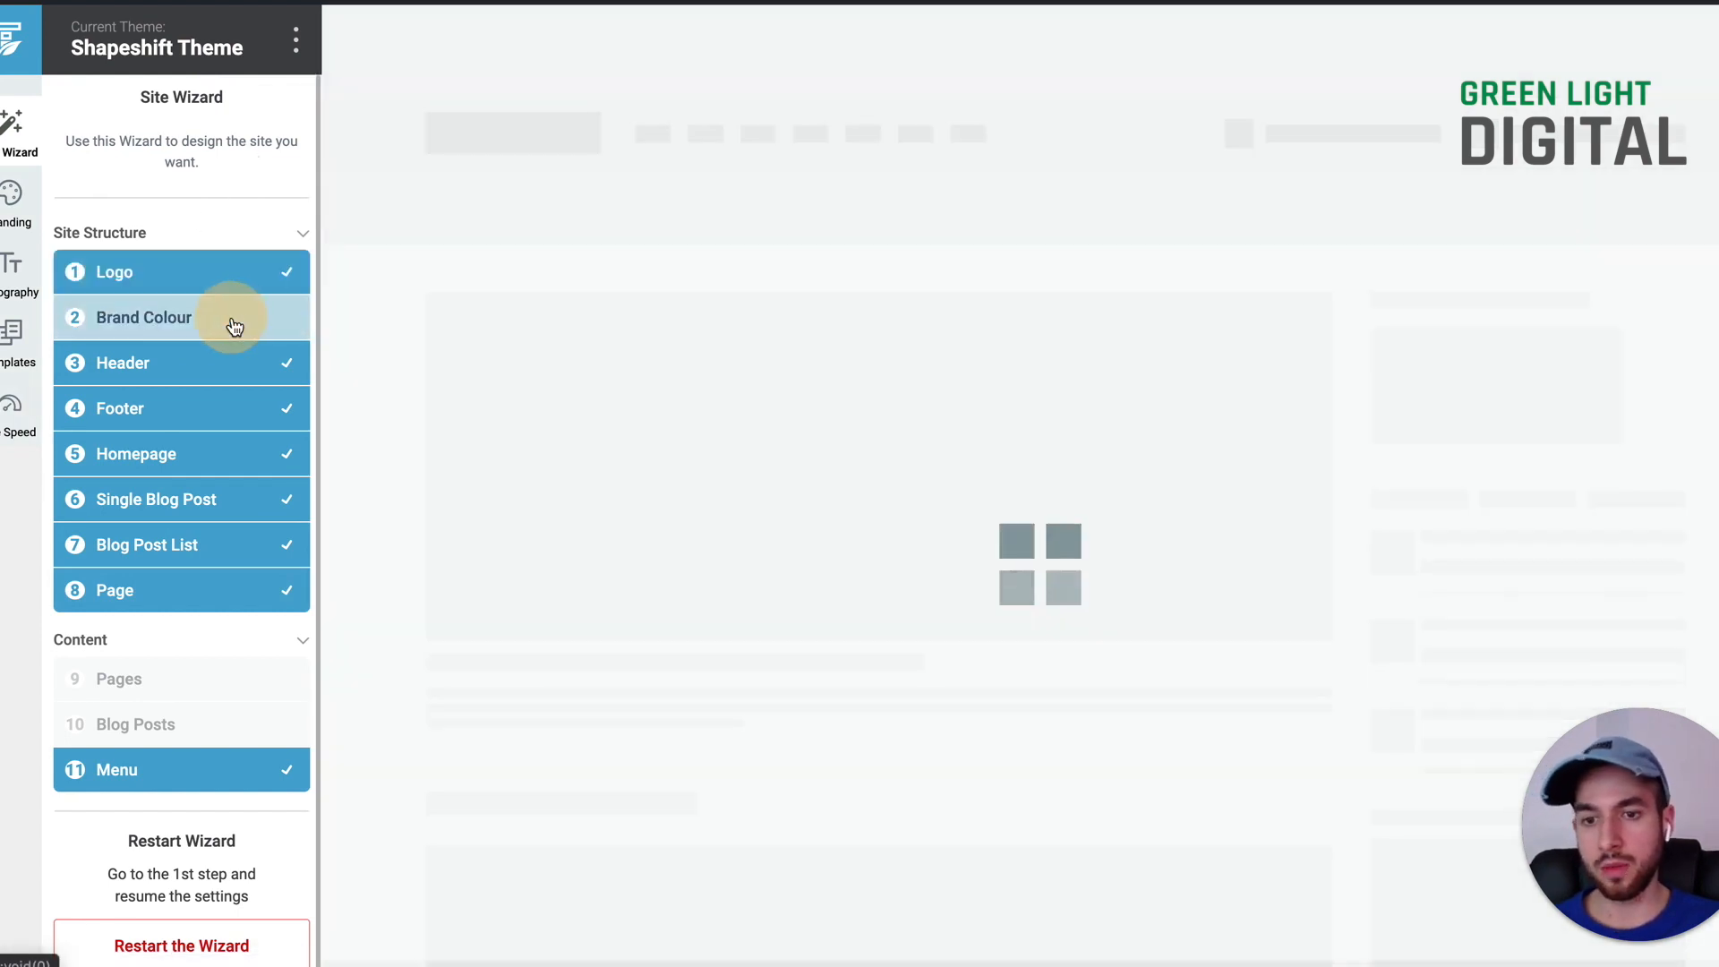
pyautogui.click(249, 355)
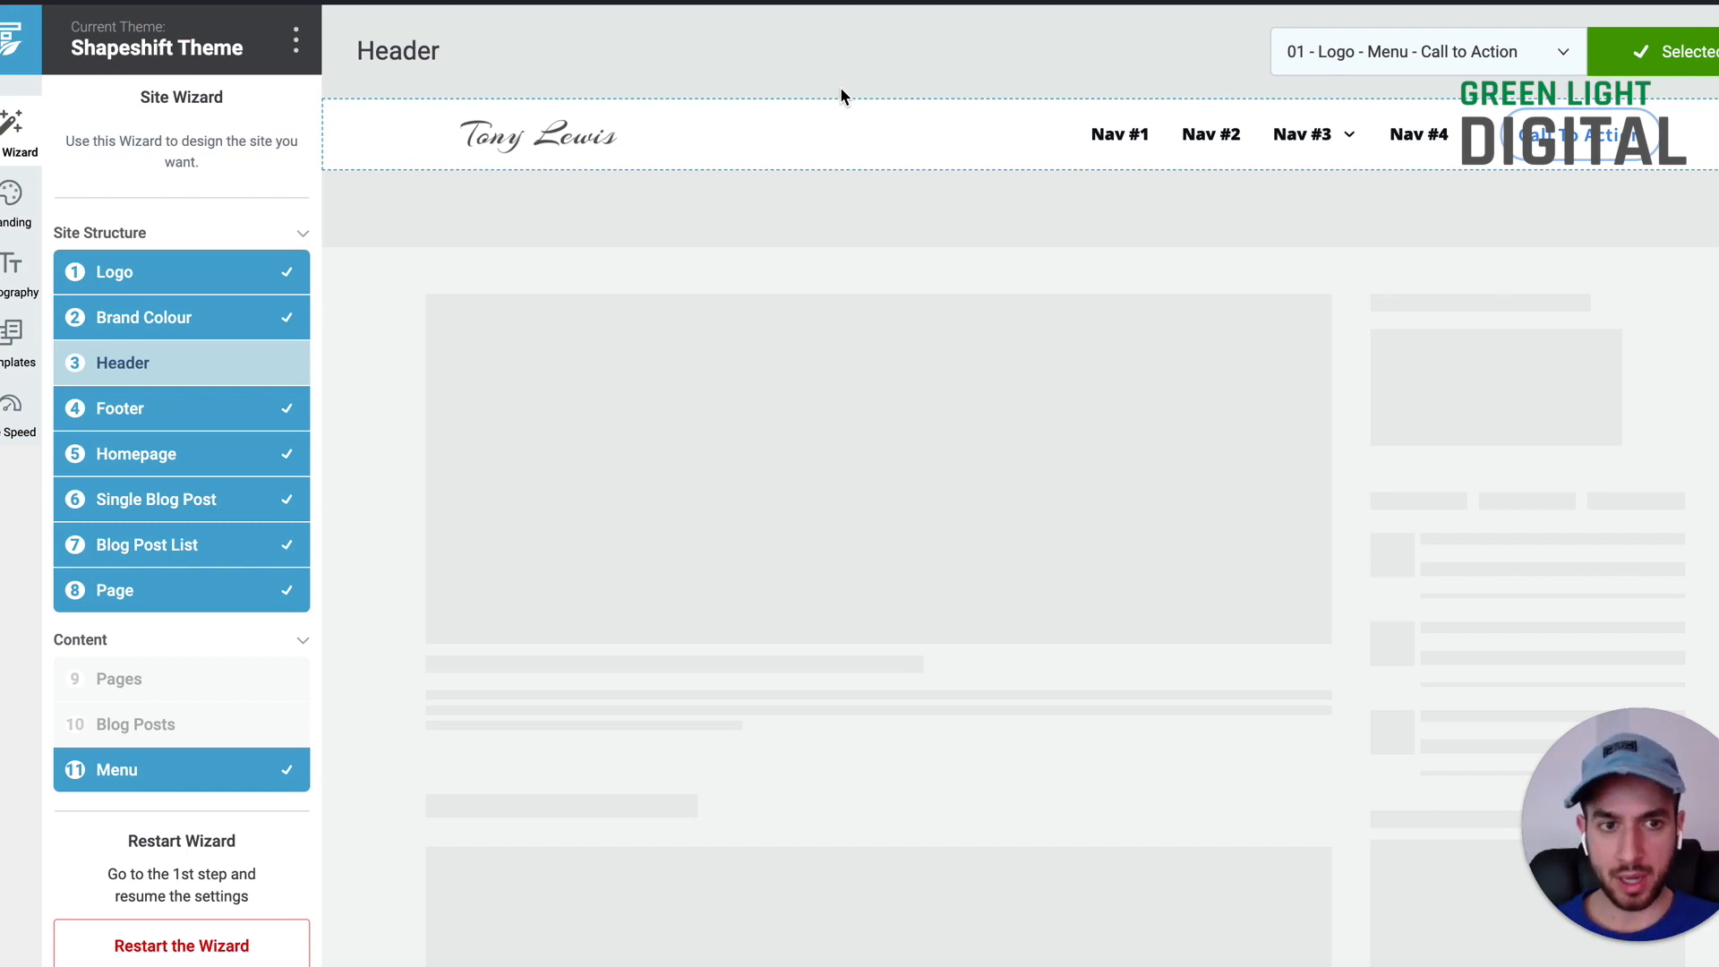
# Step: Browse the available header templates and keep the 01 - Logo - Menu - Call to Action template
pyautogui.click(1419, 45)
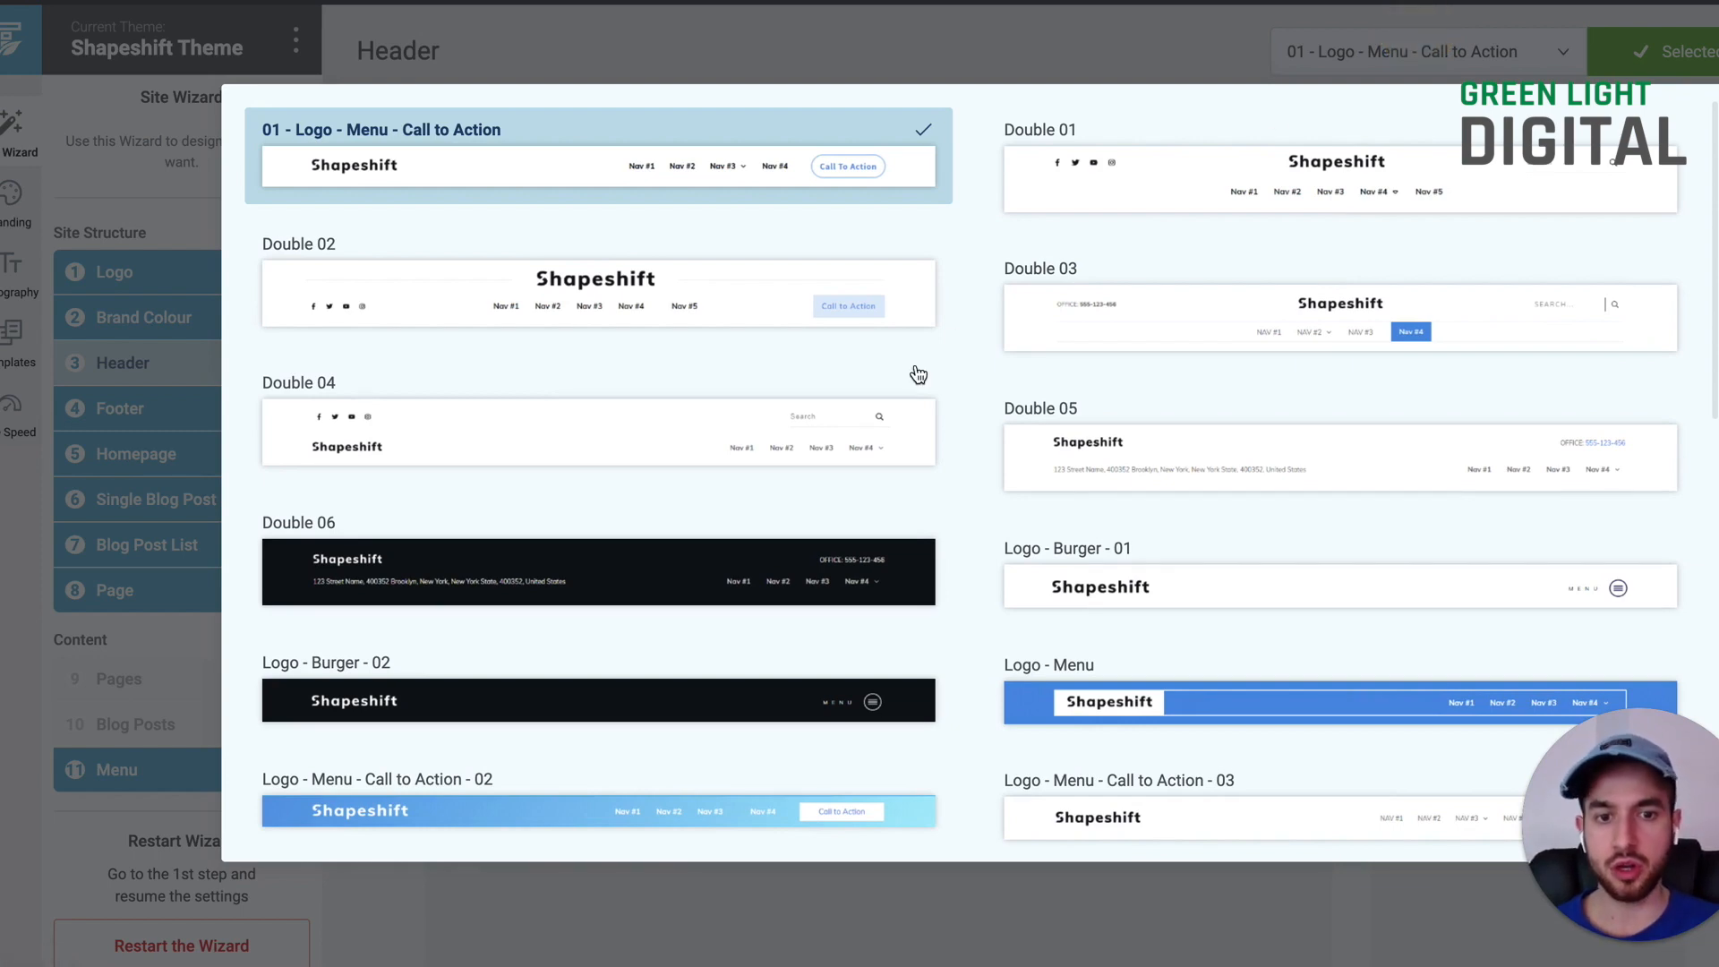
pyautogui.scroll(-3, 1209, 383)
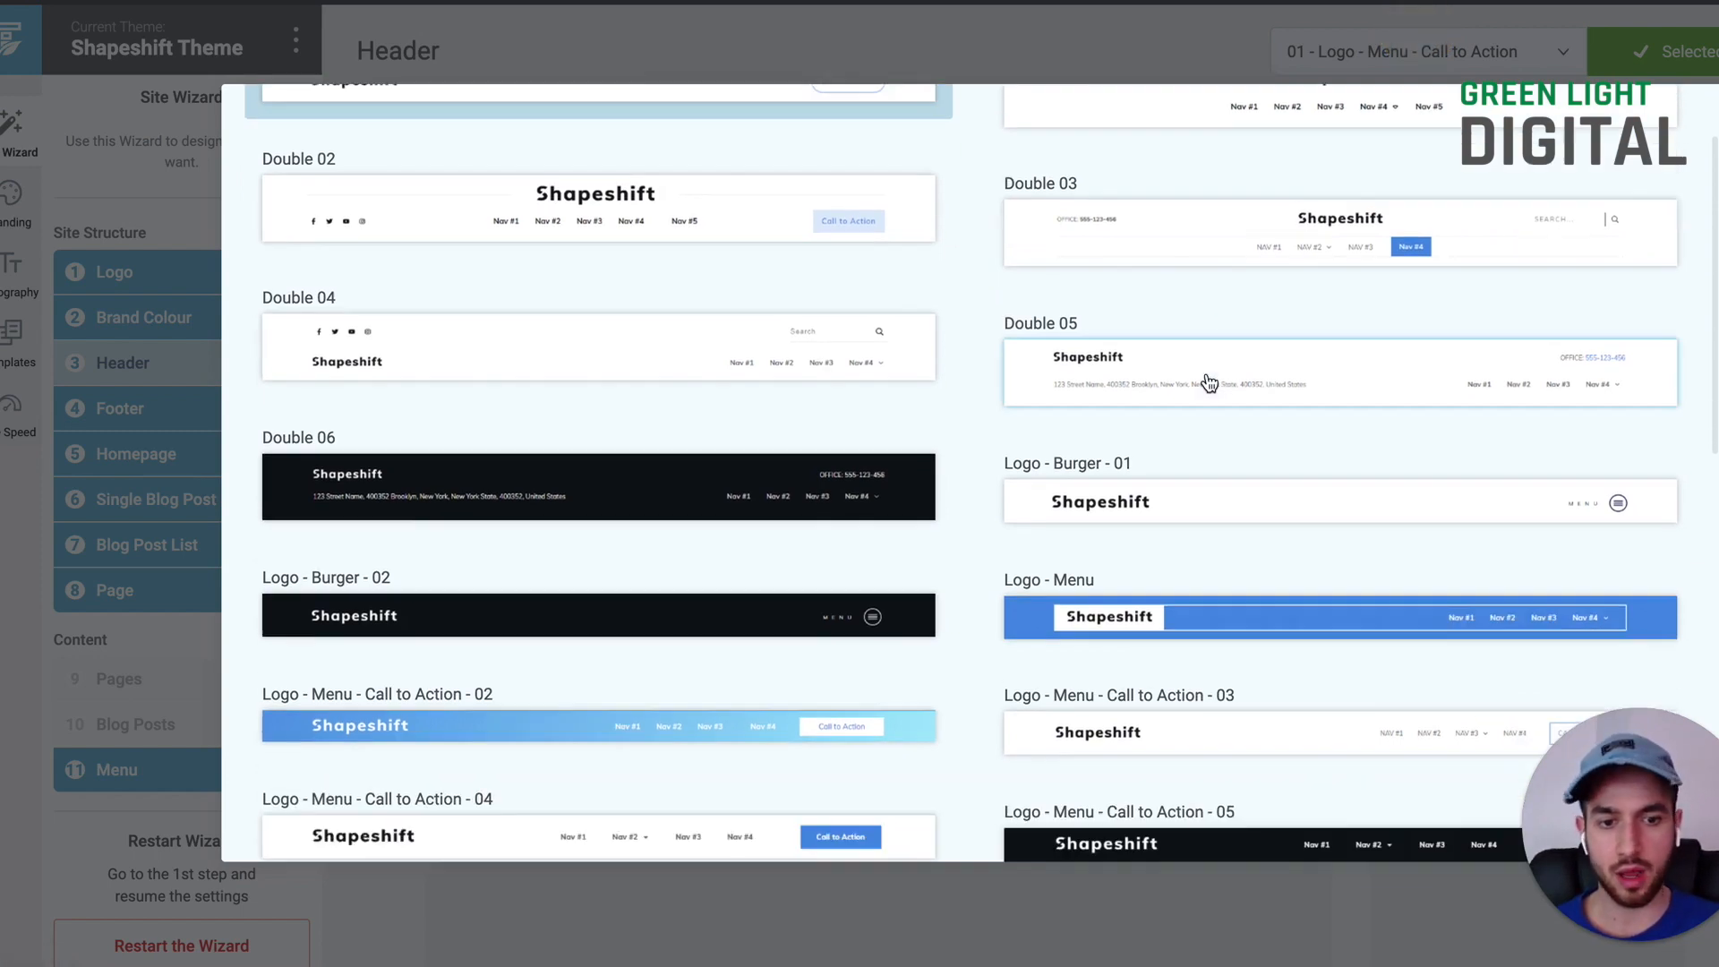
pyautogui.scroll(-8, 874, 363)
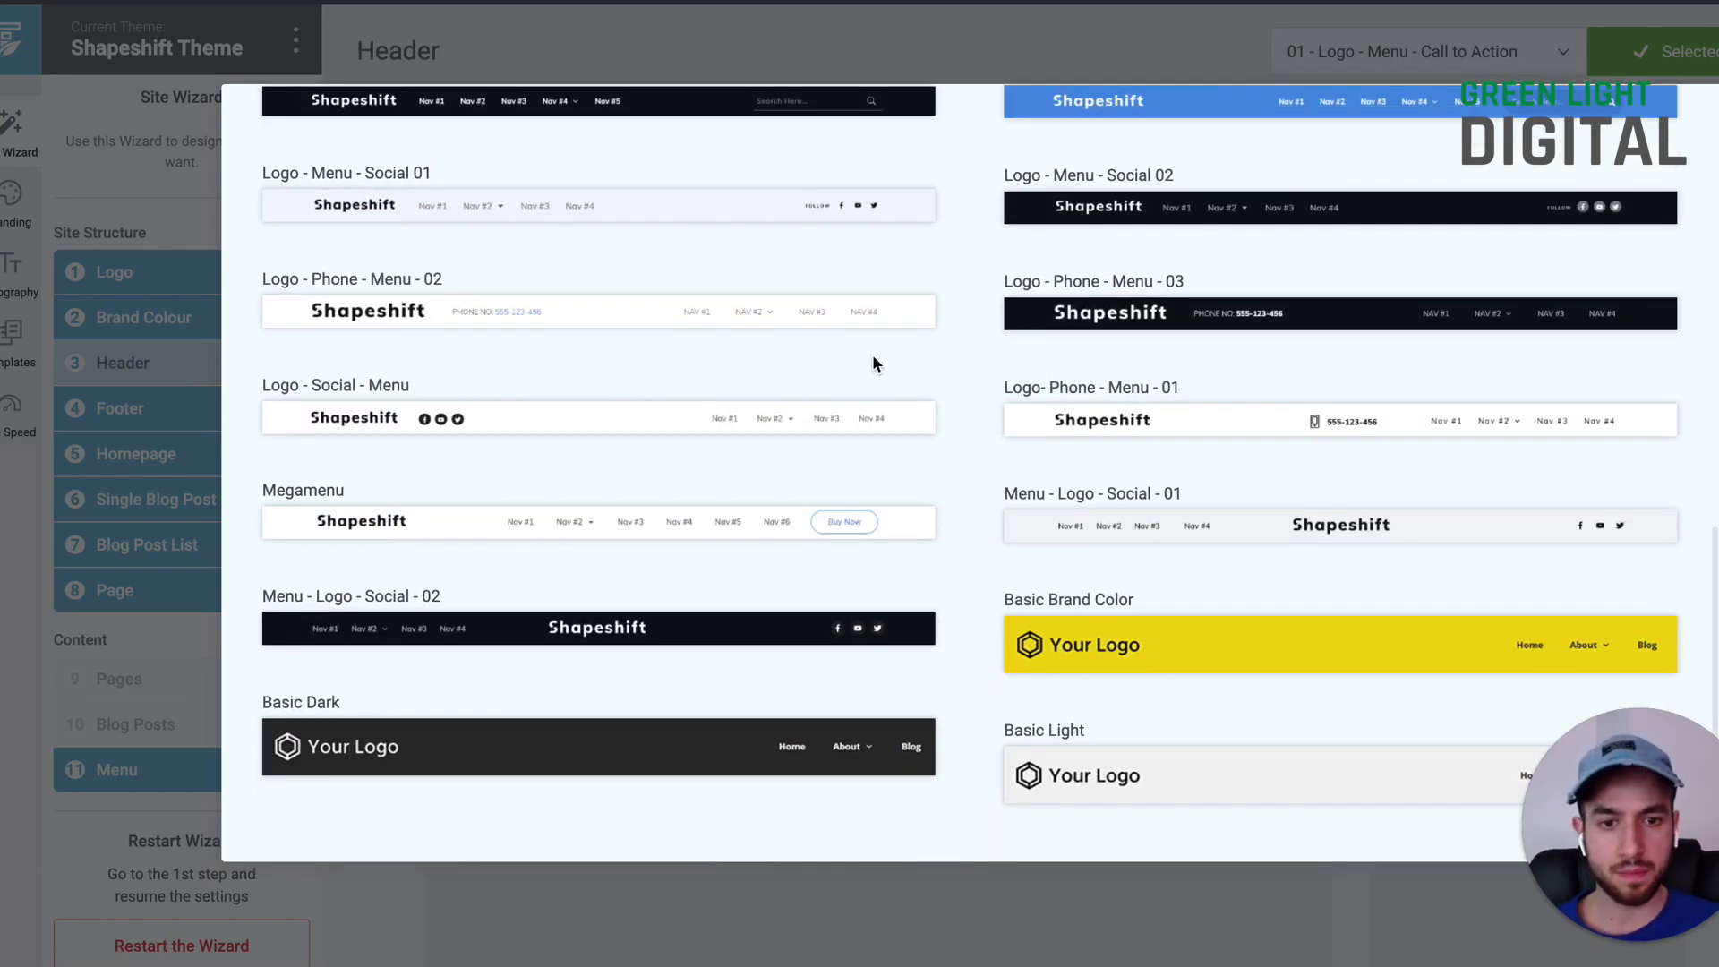
pyautogui.scroll(9, 872, 355)
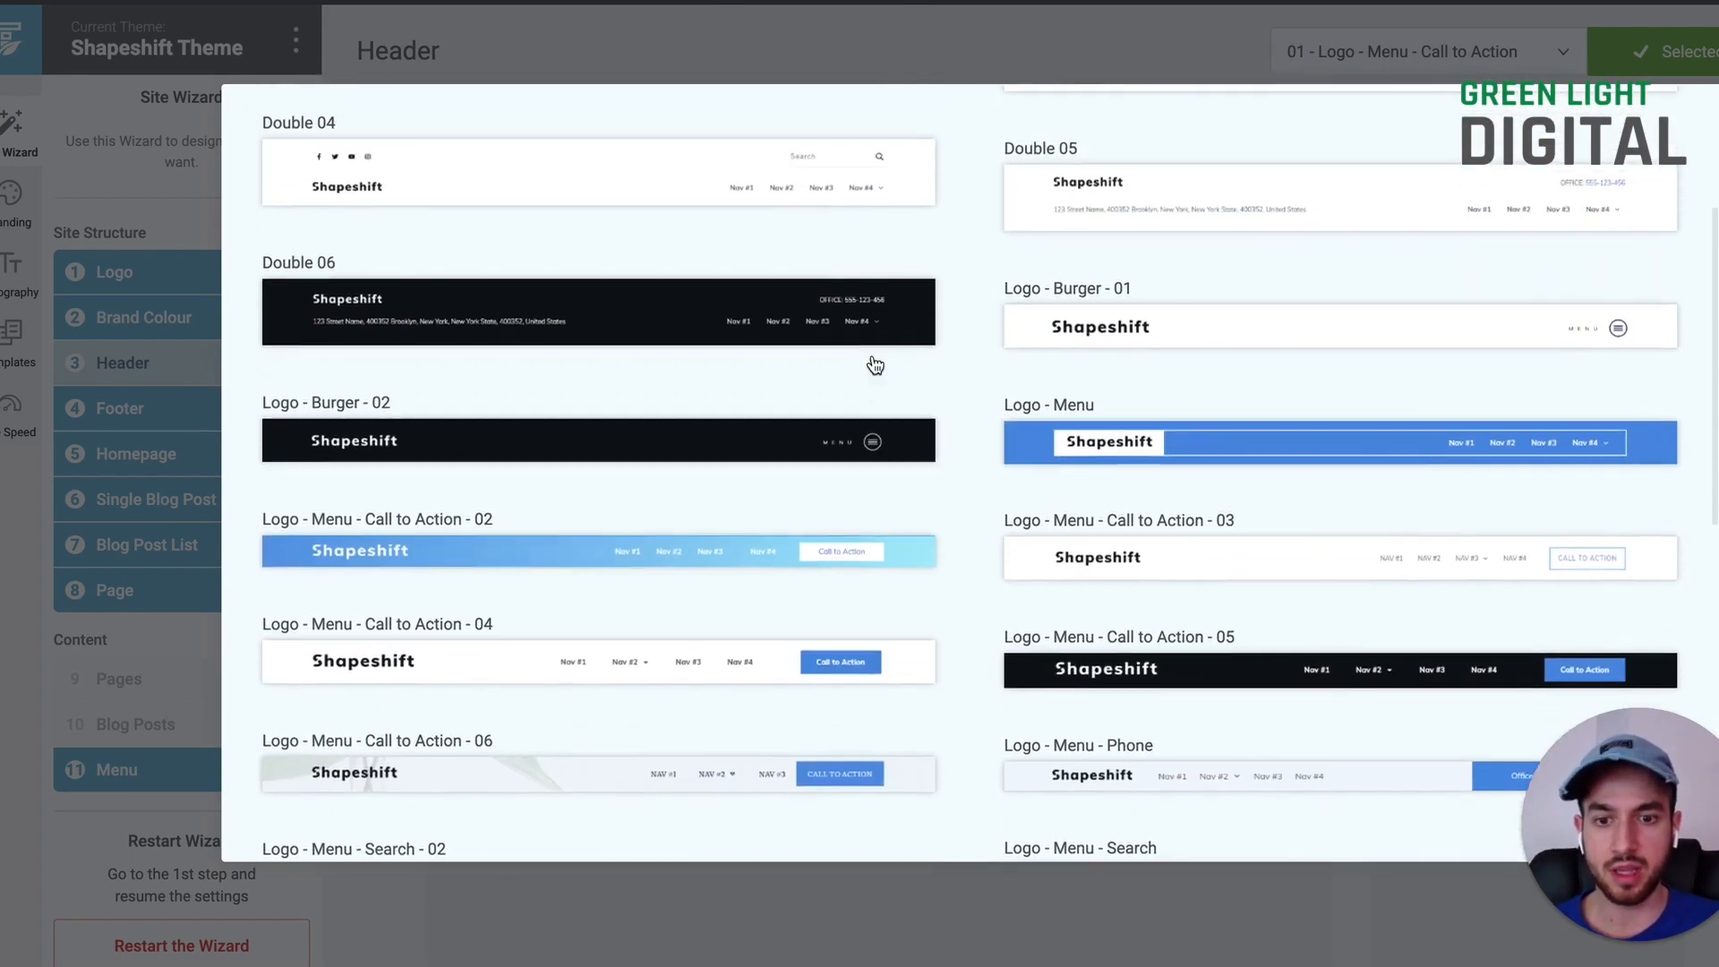
pyautogui.scroll(3, 874, 362)
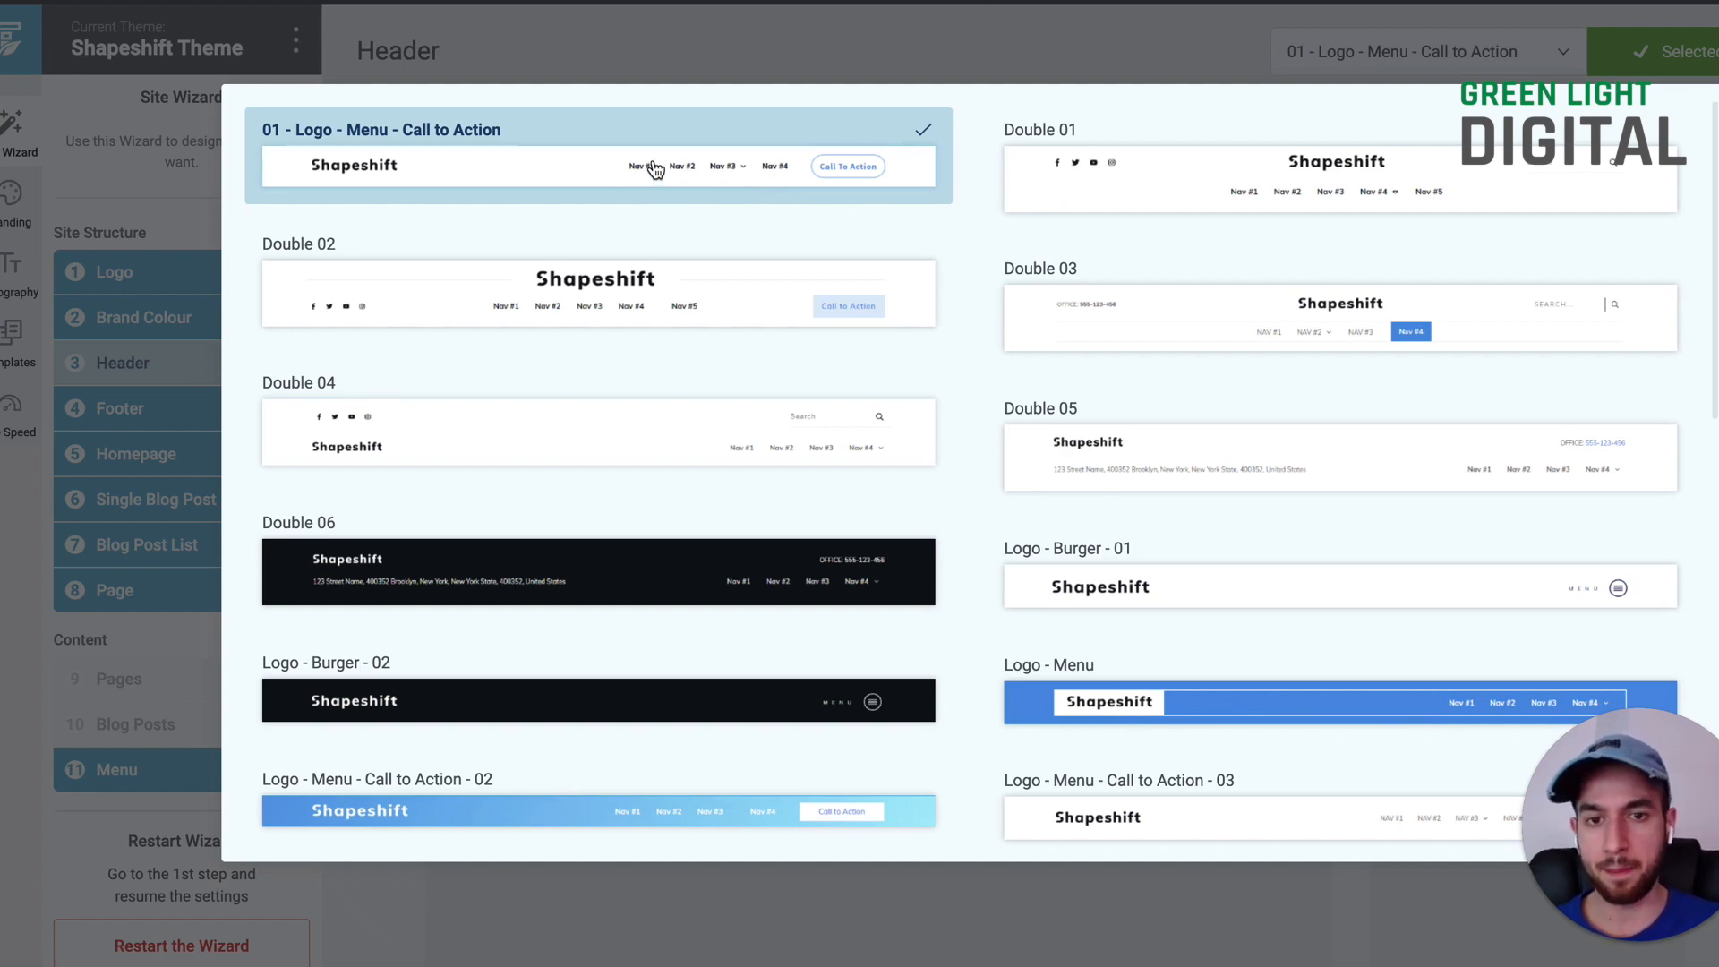
pyautogui.click(754, 54)
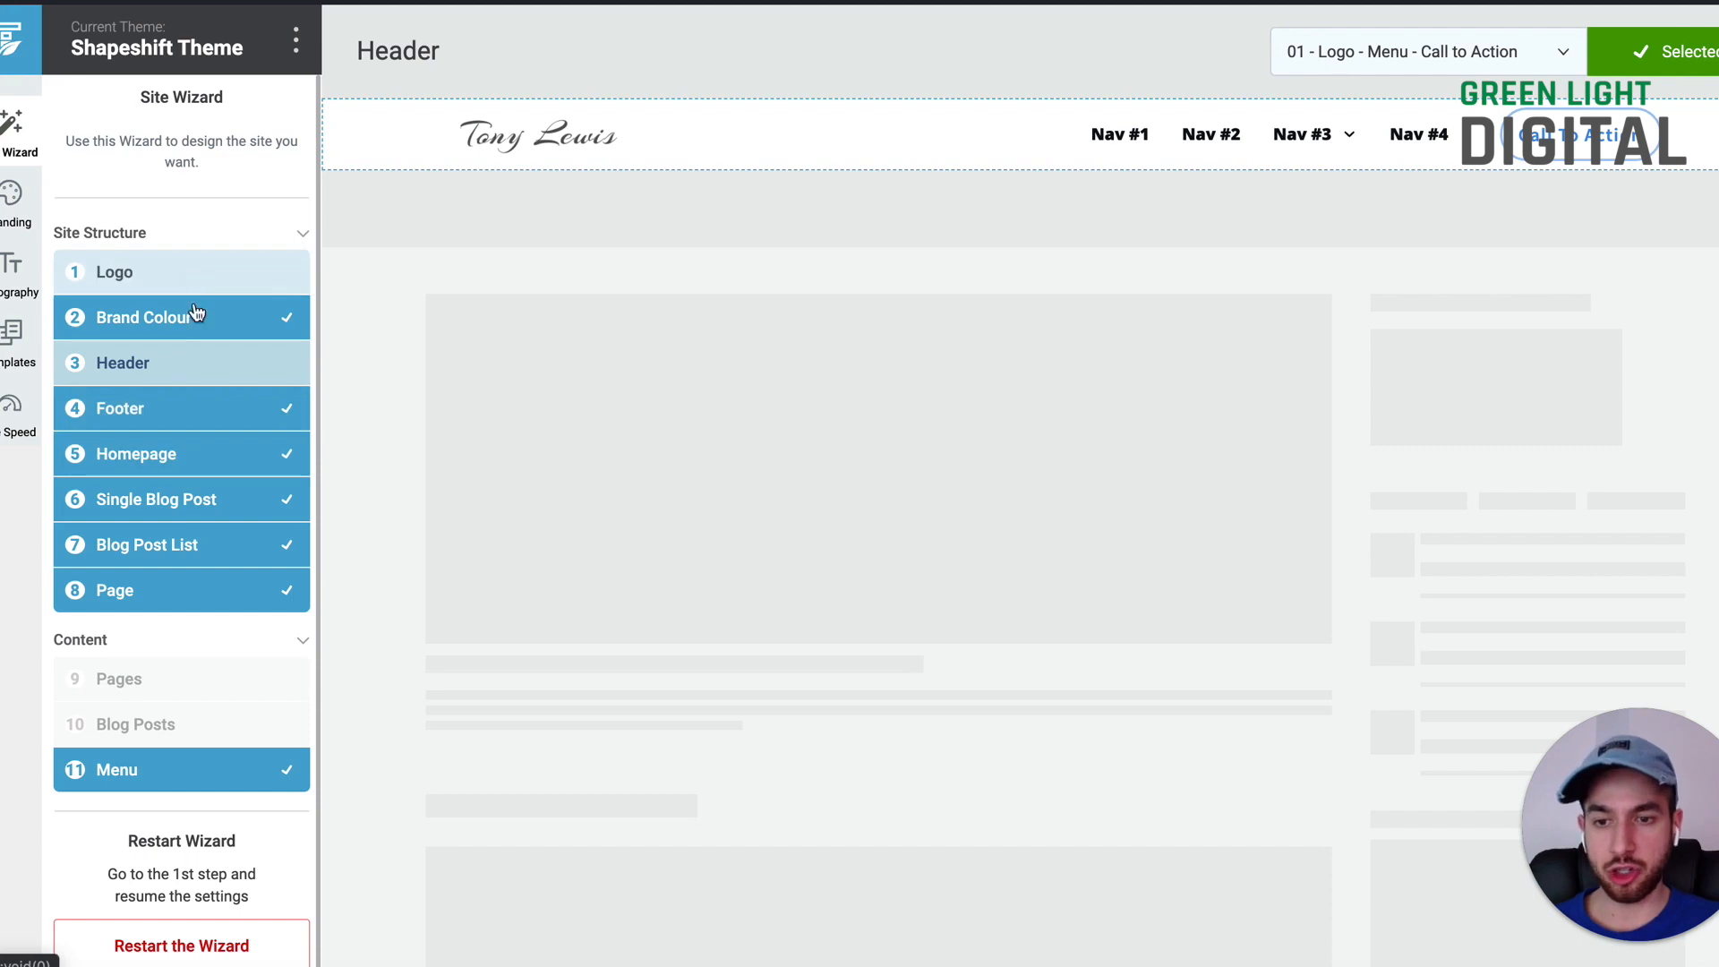
# Step: Review the wizard's Footer design and return to the Header design
pyautogui.click(192, 423)
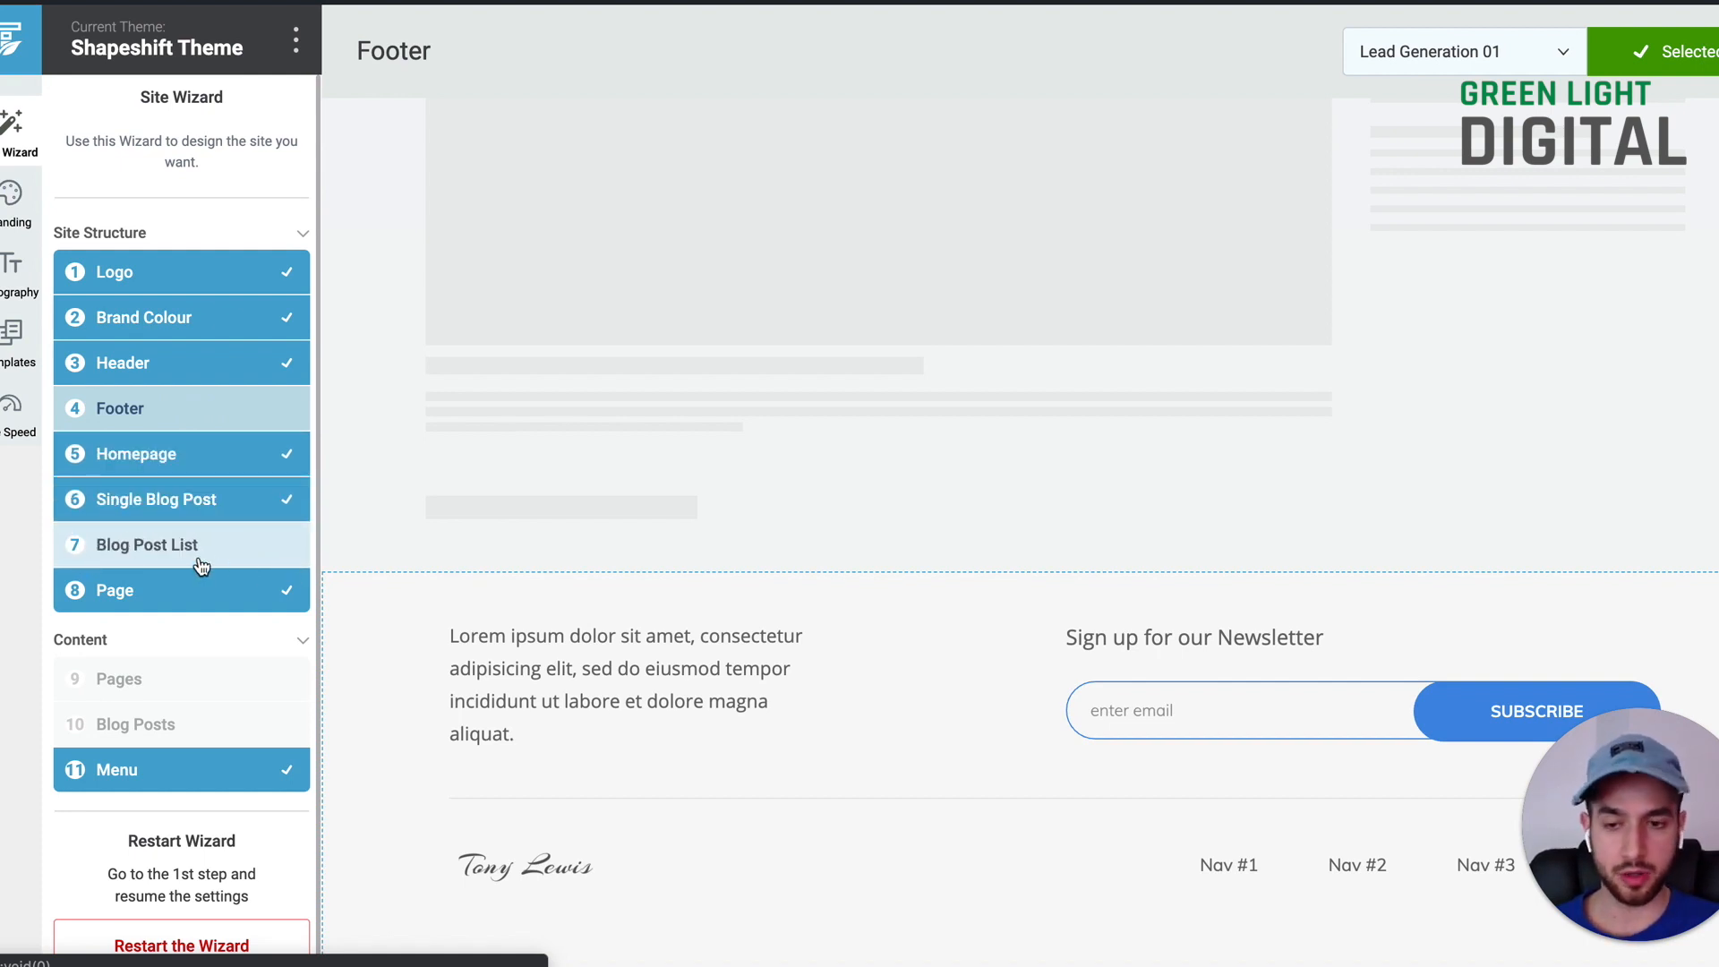
pyautogui.click(136, 549)
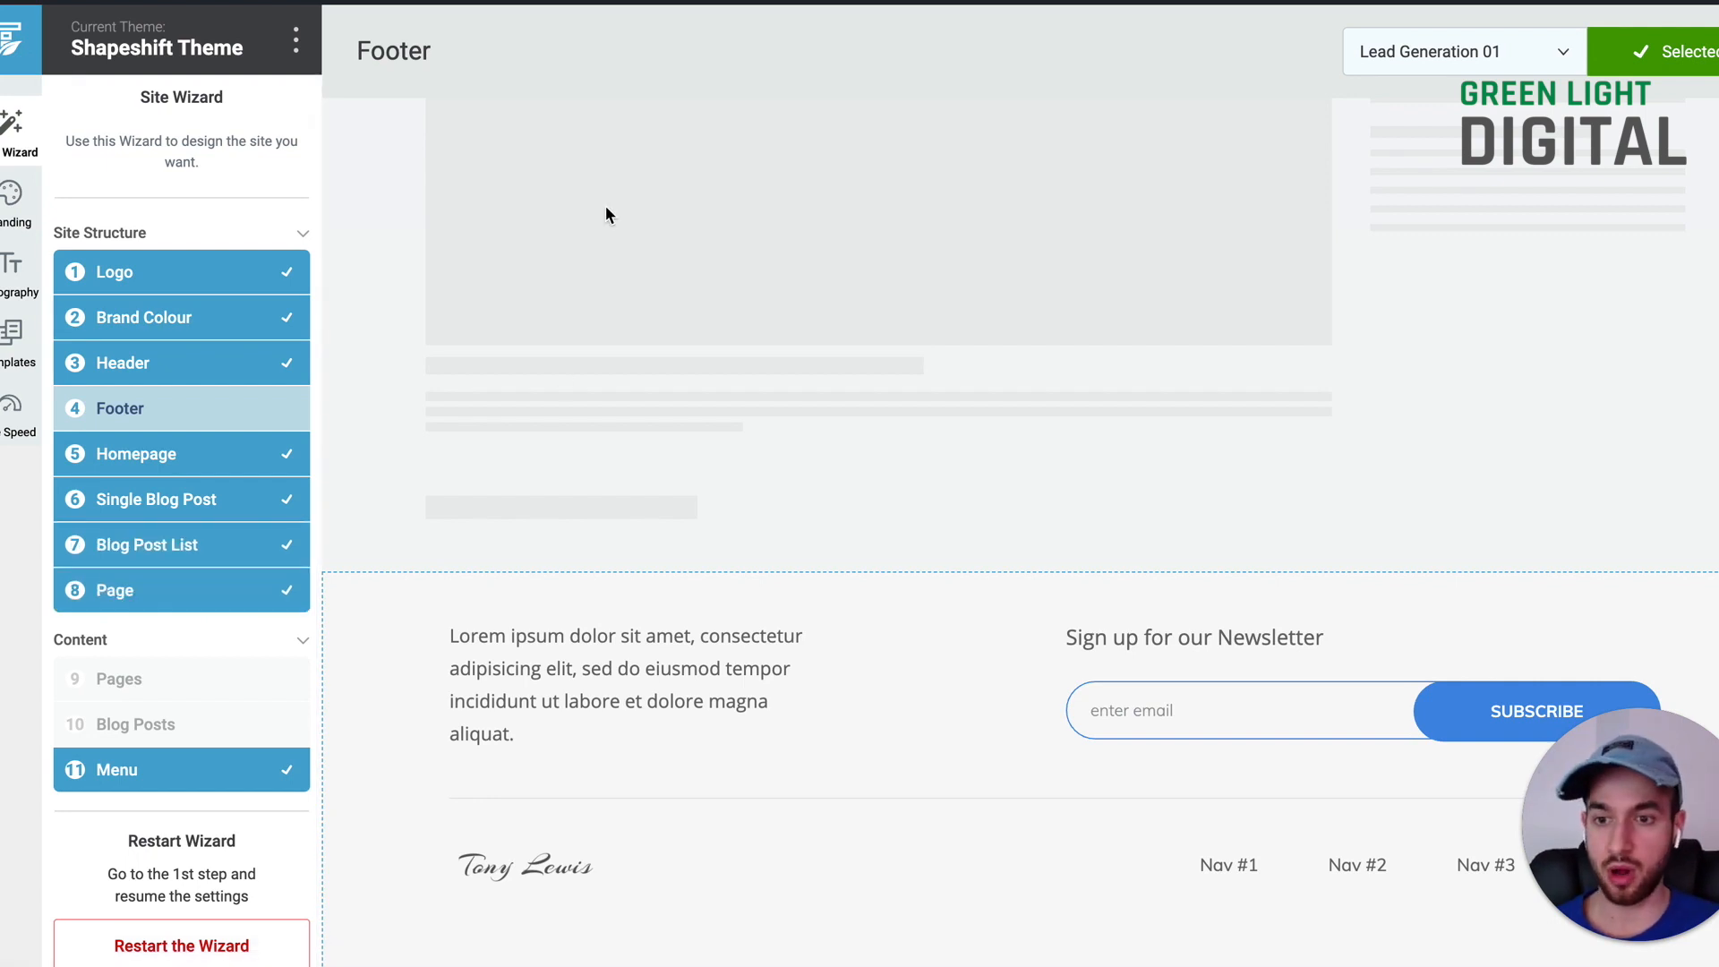
pyautogui.click(205, 373)
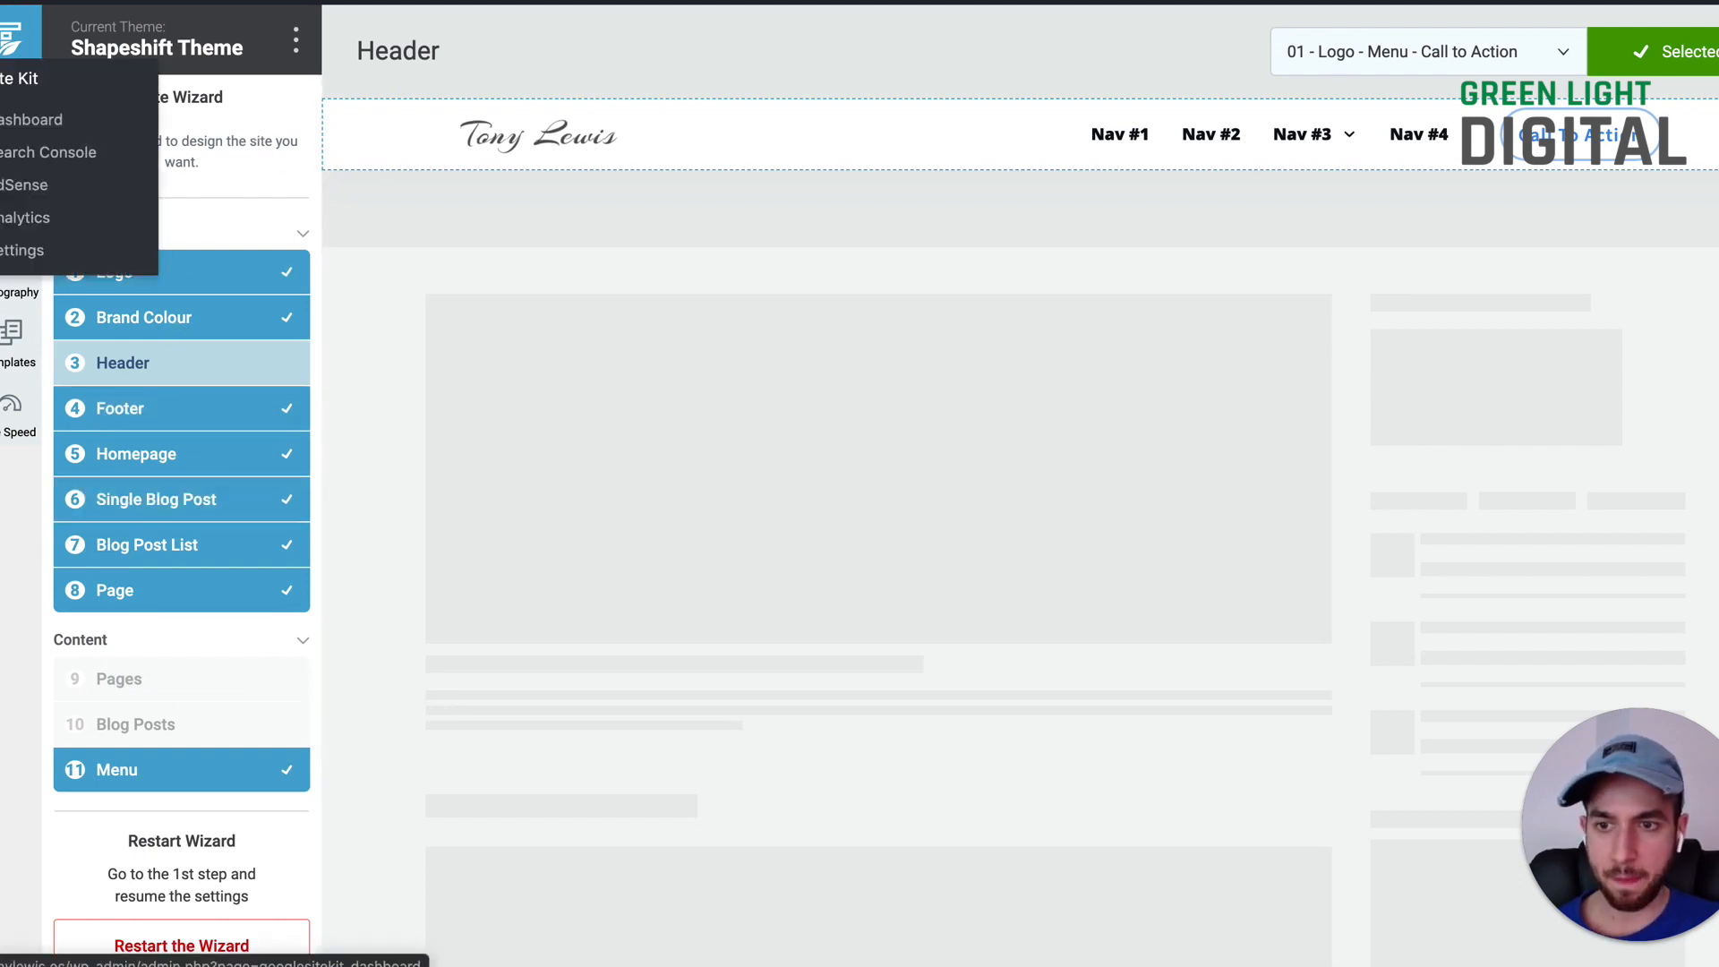
# Step: Go to the site's list of pages, view the front page and open it for editing with Thrive Architect
pyautogui.moveTo(5, 211)
pyautogui.click(22, 252)
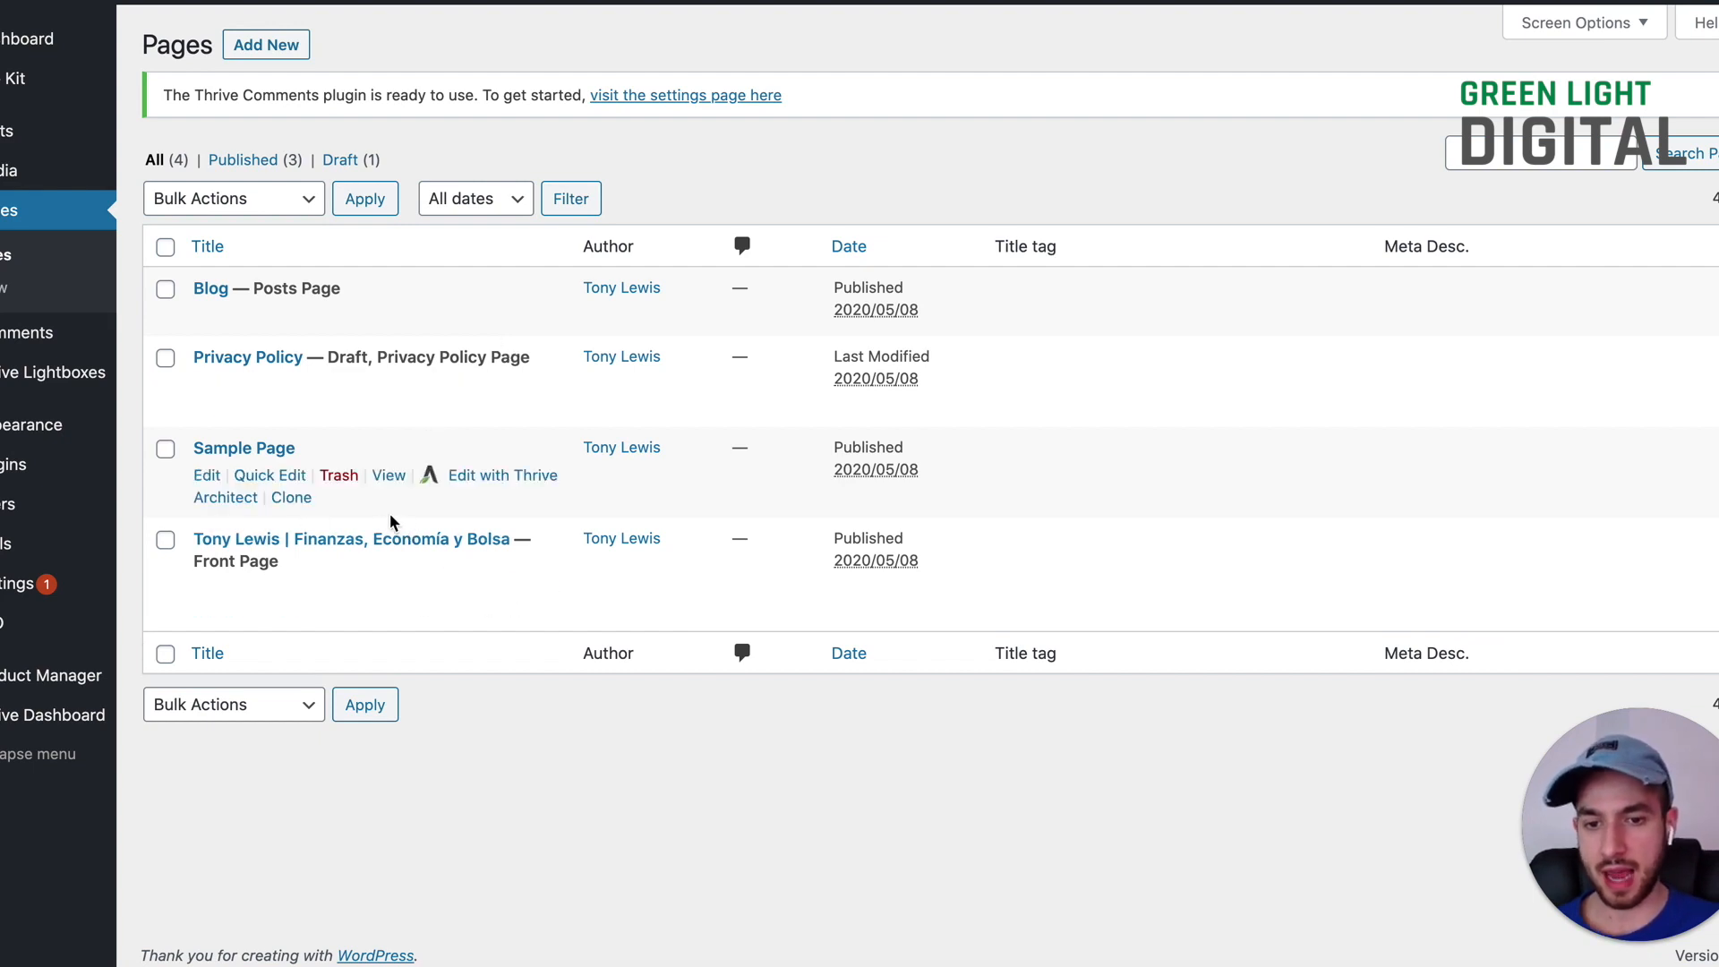
pyautogui.click(394, 594)
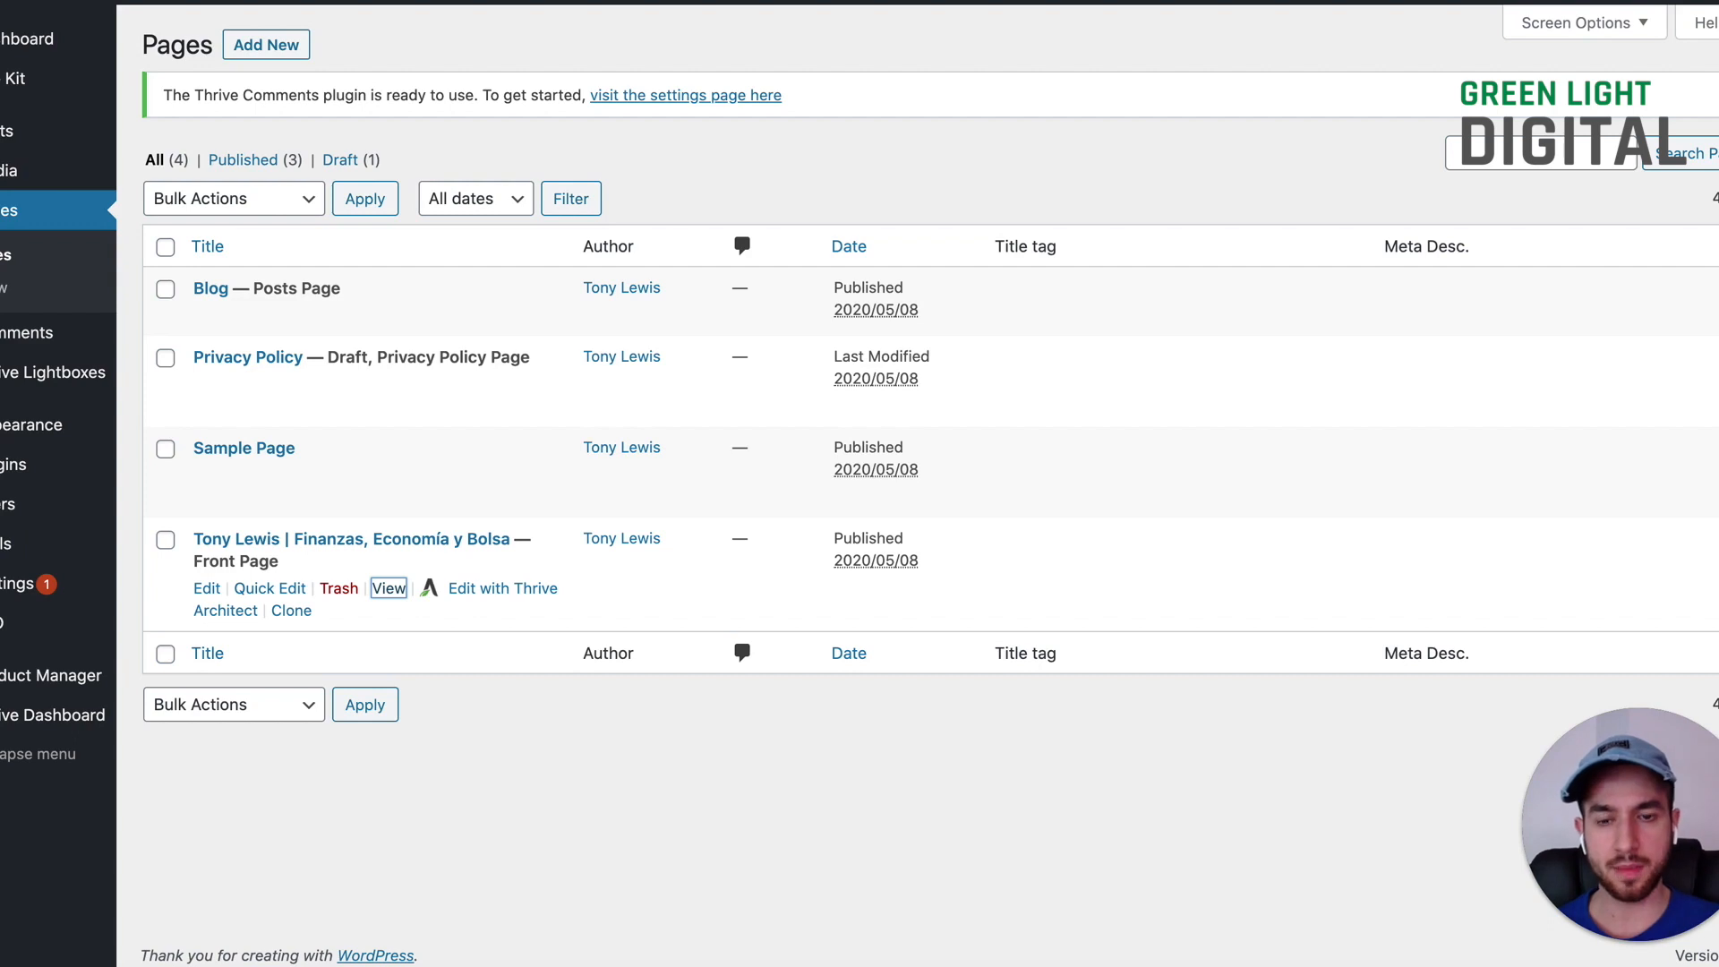
pyautogui.click(478, 593)
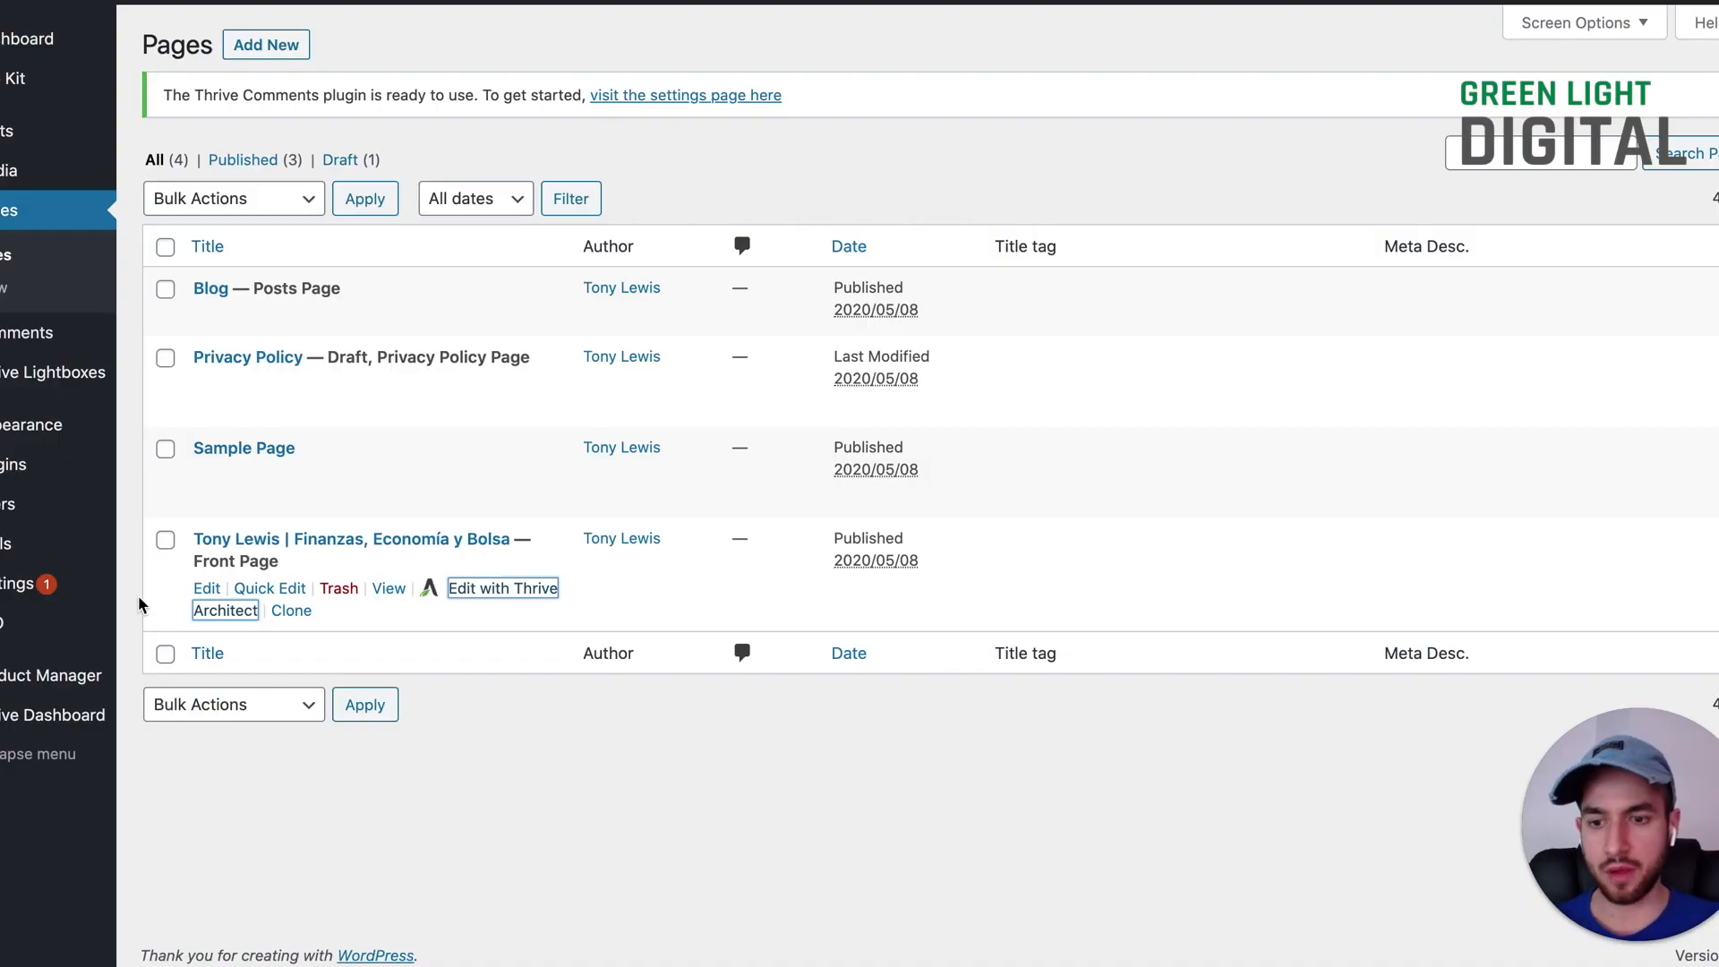
# Step: Open the Global Elements area of the Thrive Dashboard
pyautogui.moveTo(63, 716)
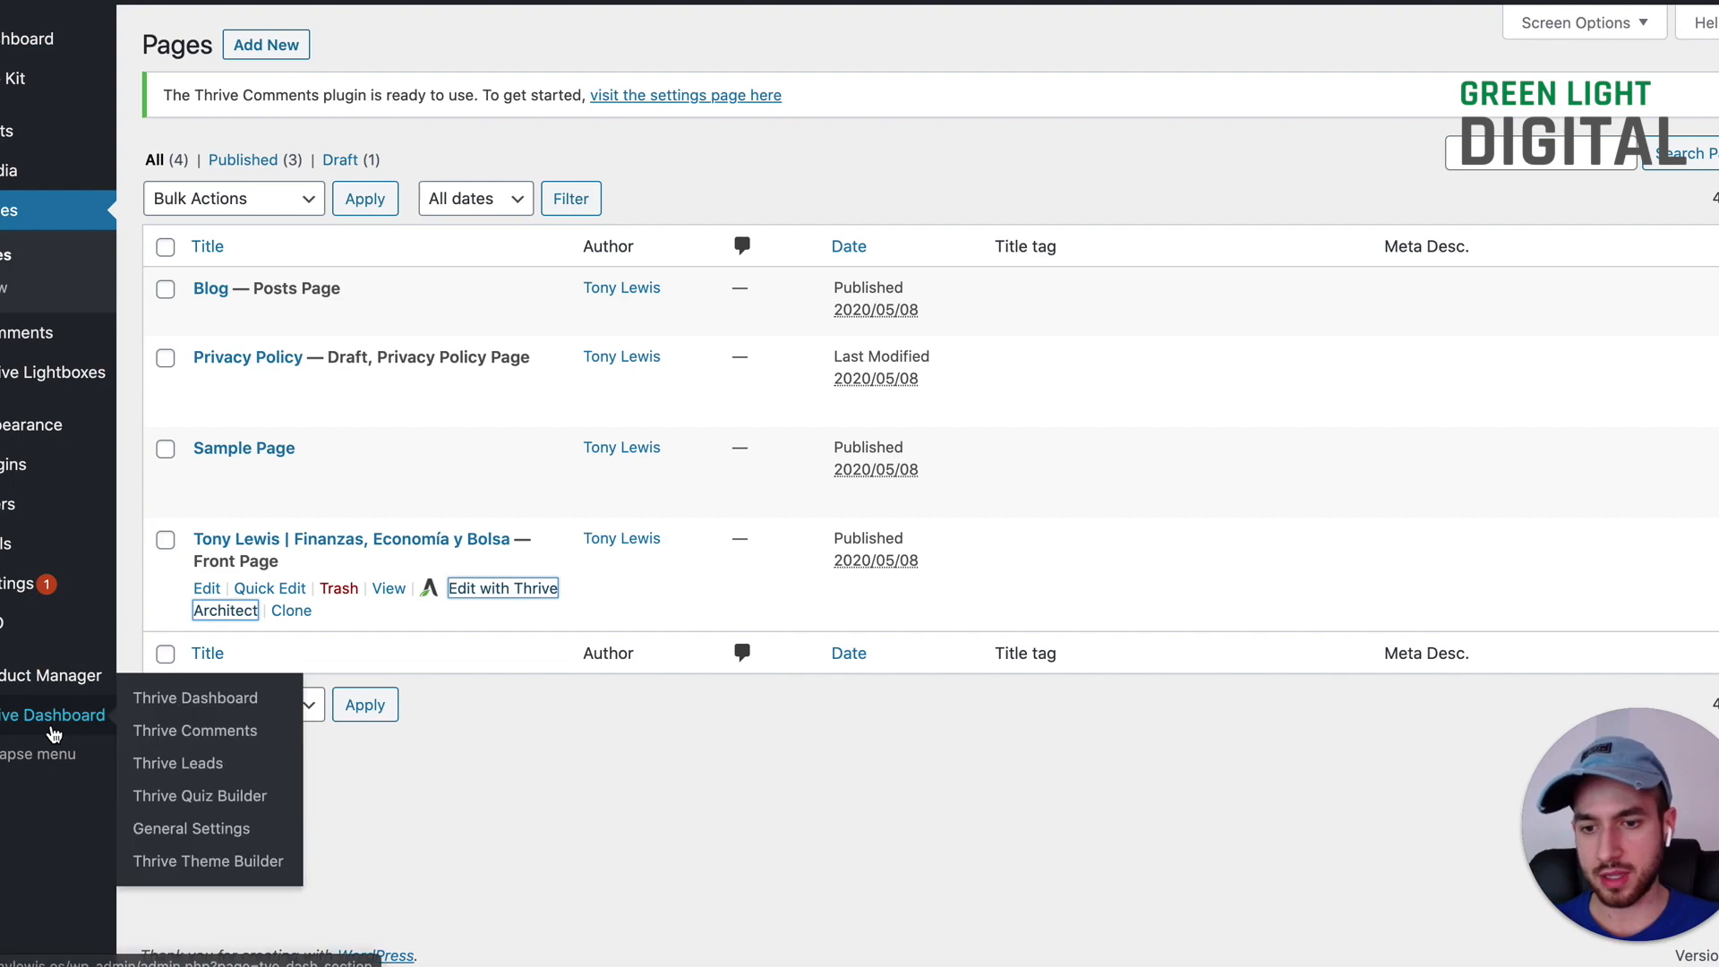
pyautogui.click(199, 709)
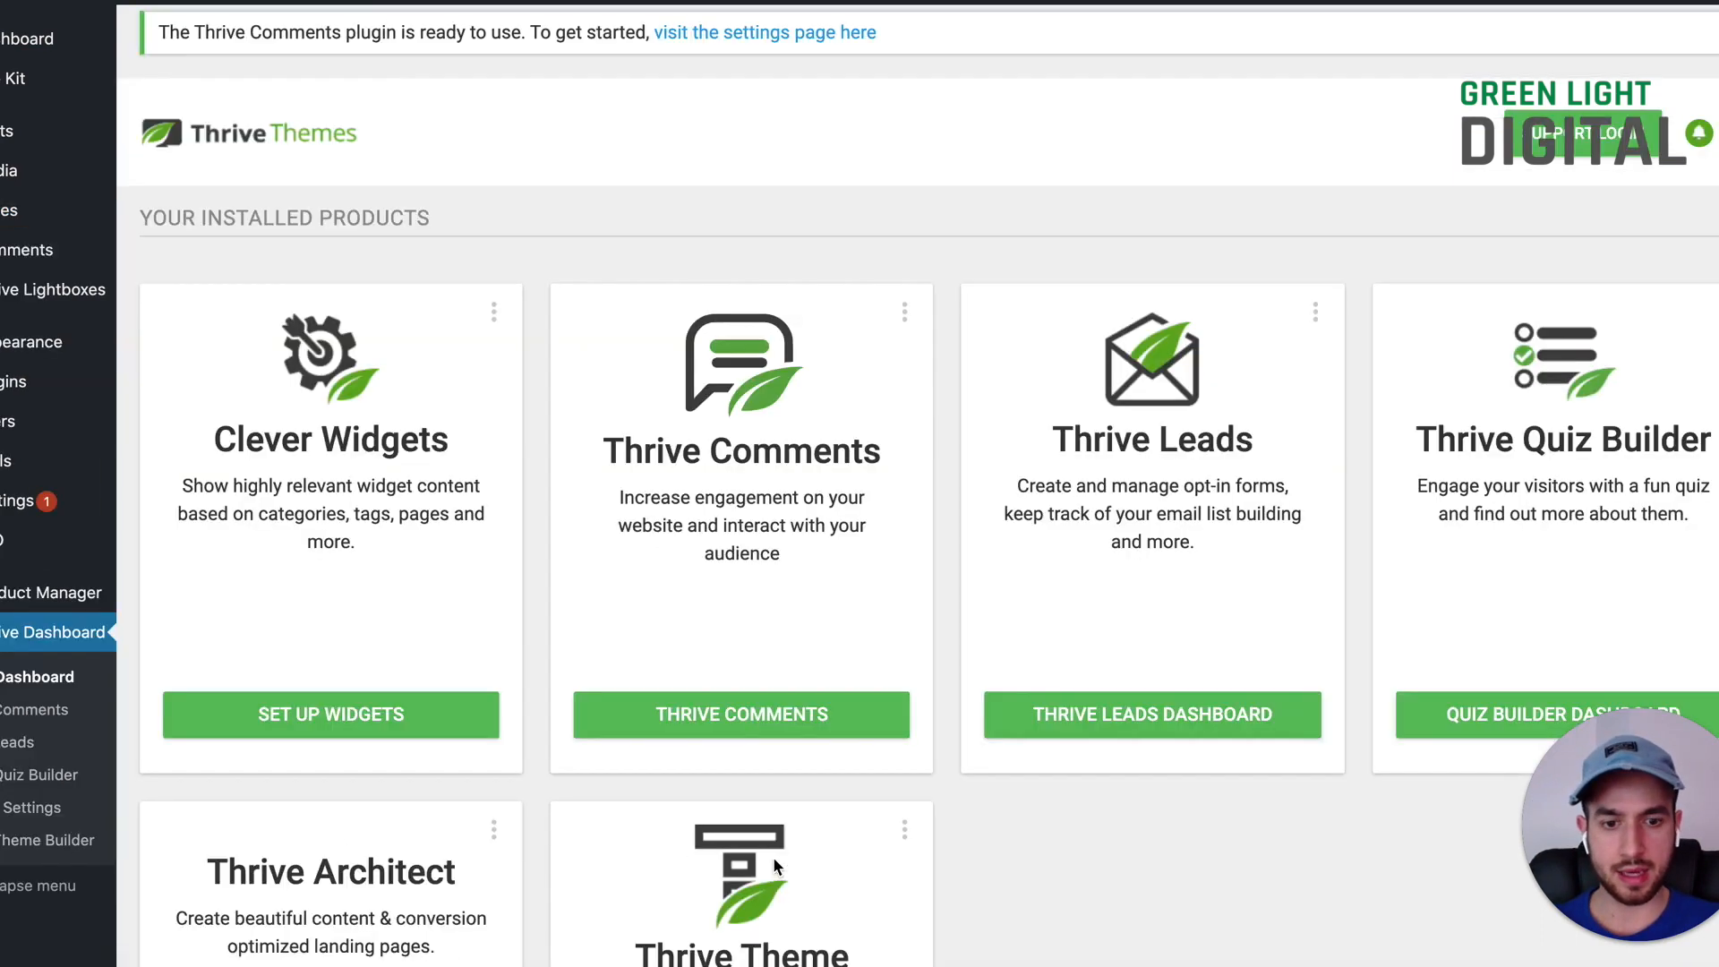
pyautogui.scroll(-10, 771, 857)
pyautogui.click(1047, 822)
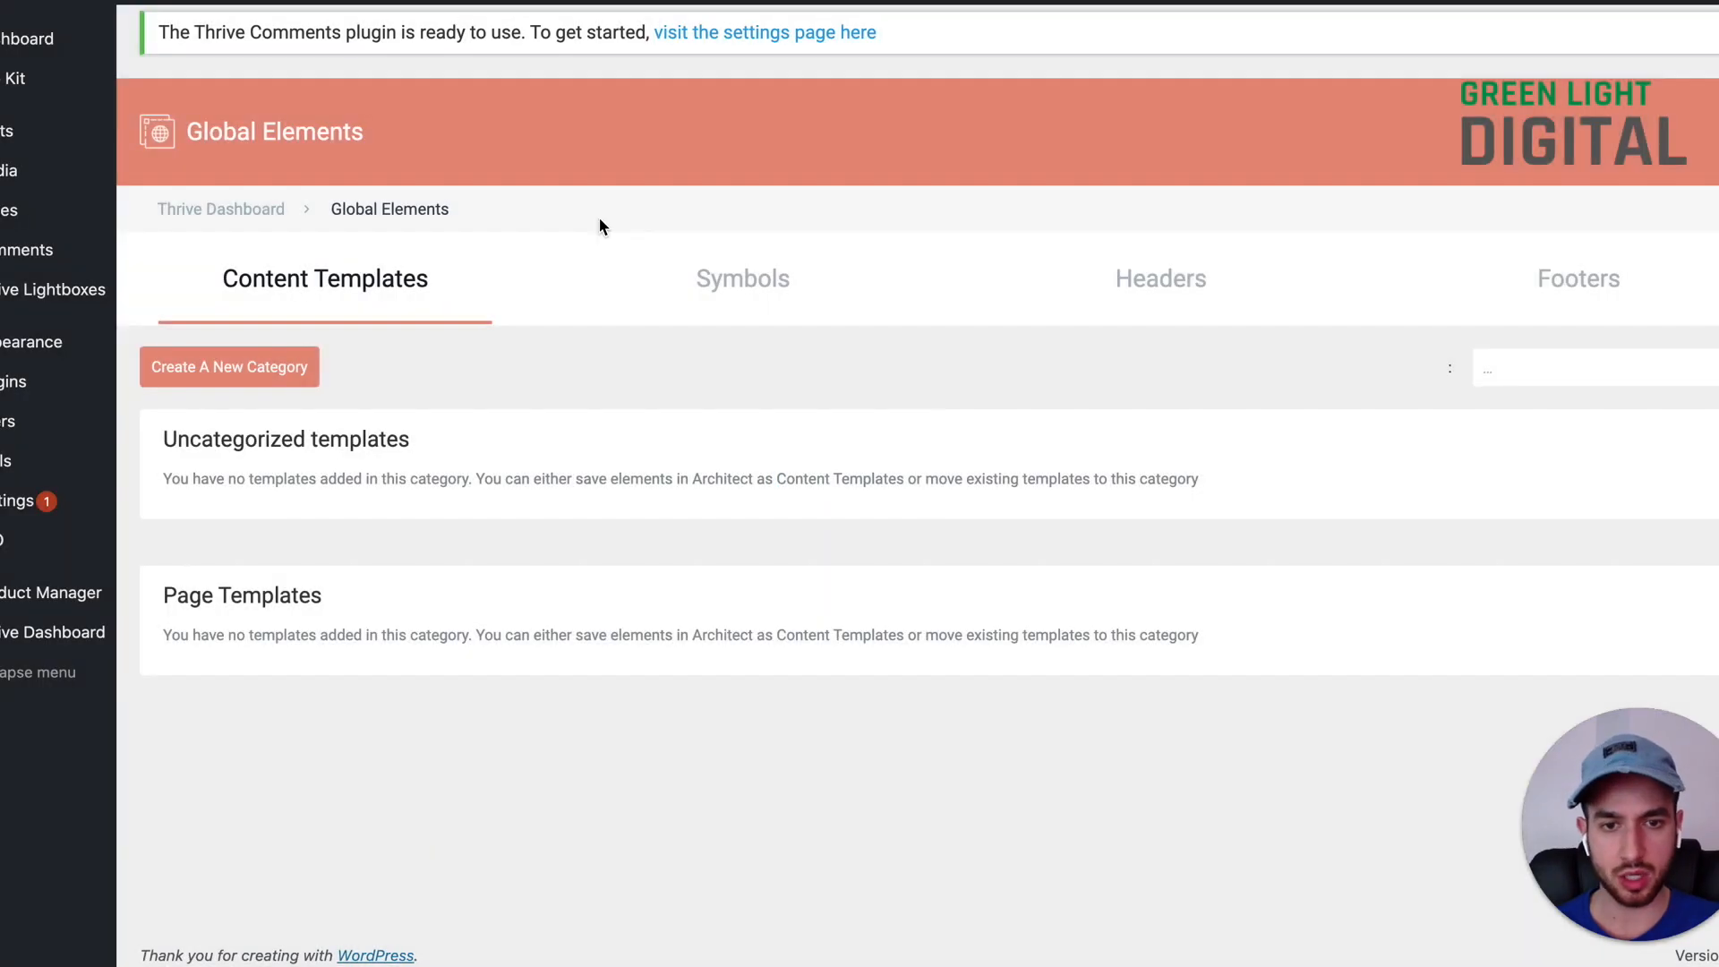
# Step: Show the global headers and open the Default Header for Shapeshift Theme for editing
pyautogui.click(1086, 260)
pyautogui.scroll(-1, 590, 636)
pyautogui.moveTo(589, 635)
pyautogui.scroll(-1, 589, 644)
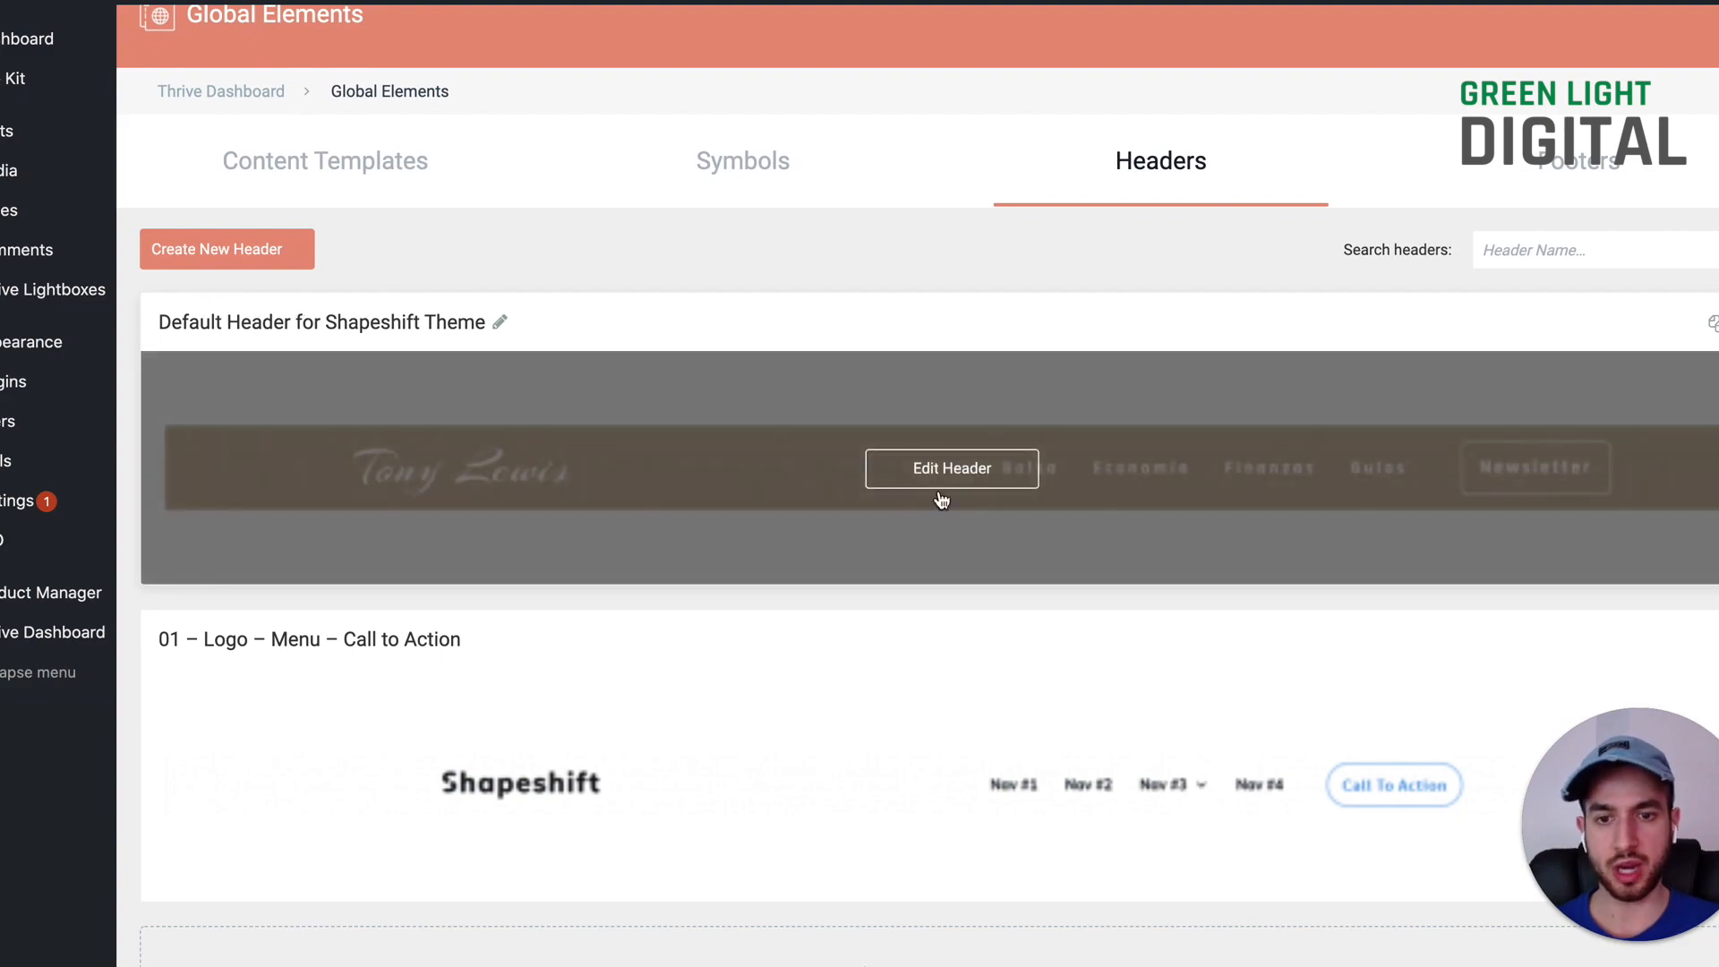
pyautogui.click(964, 471)
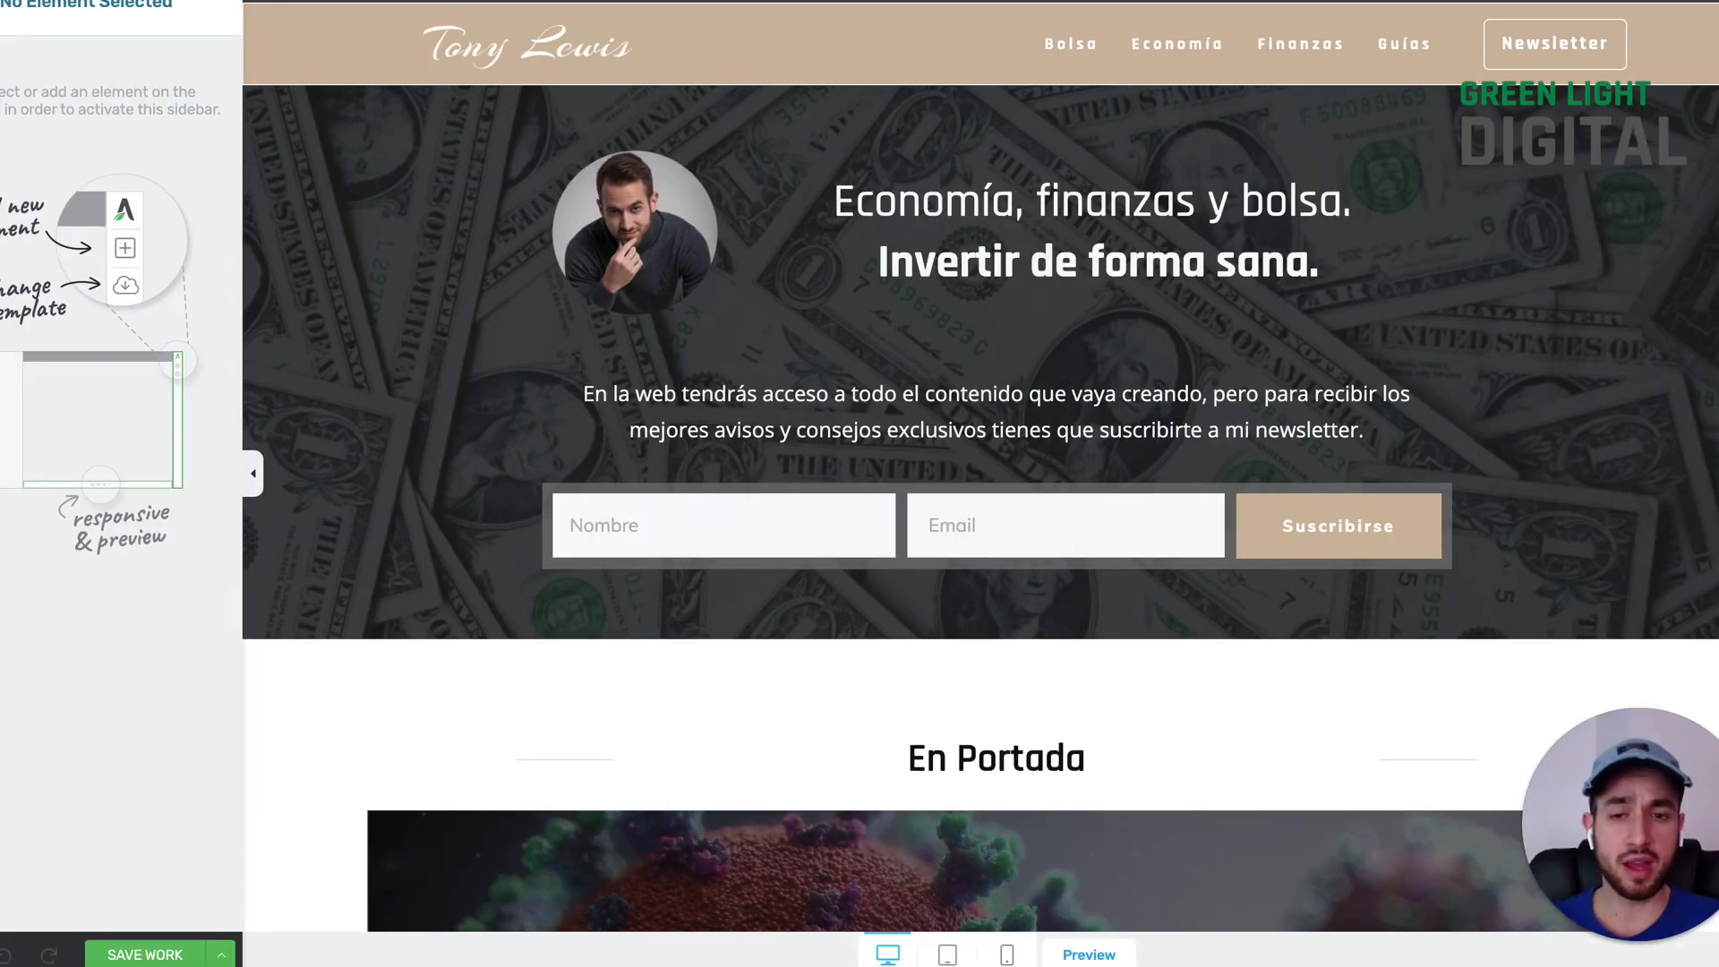
# Step: Look over the whole front page in the editor and inspect the options of its header and hero section
pyautogui.scroll(-18, 384, 664)
pyautogui.scroll(20, 384, 664)
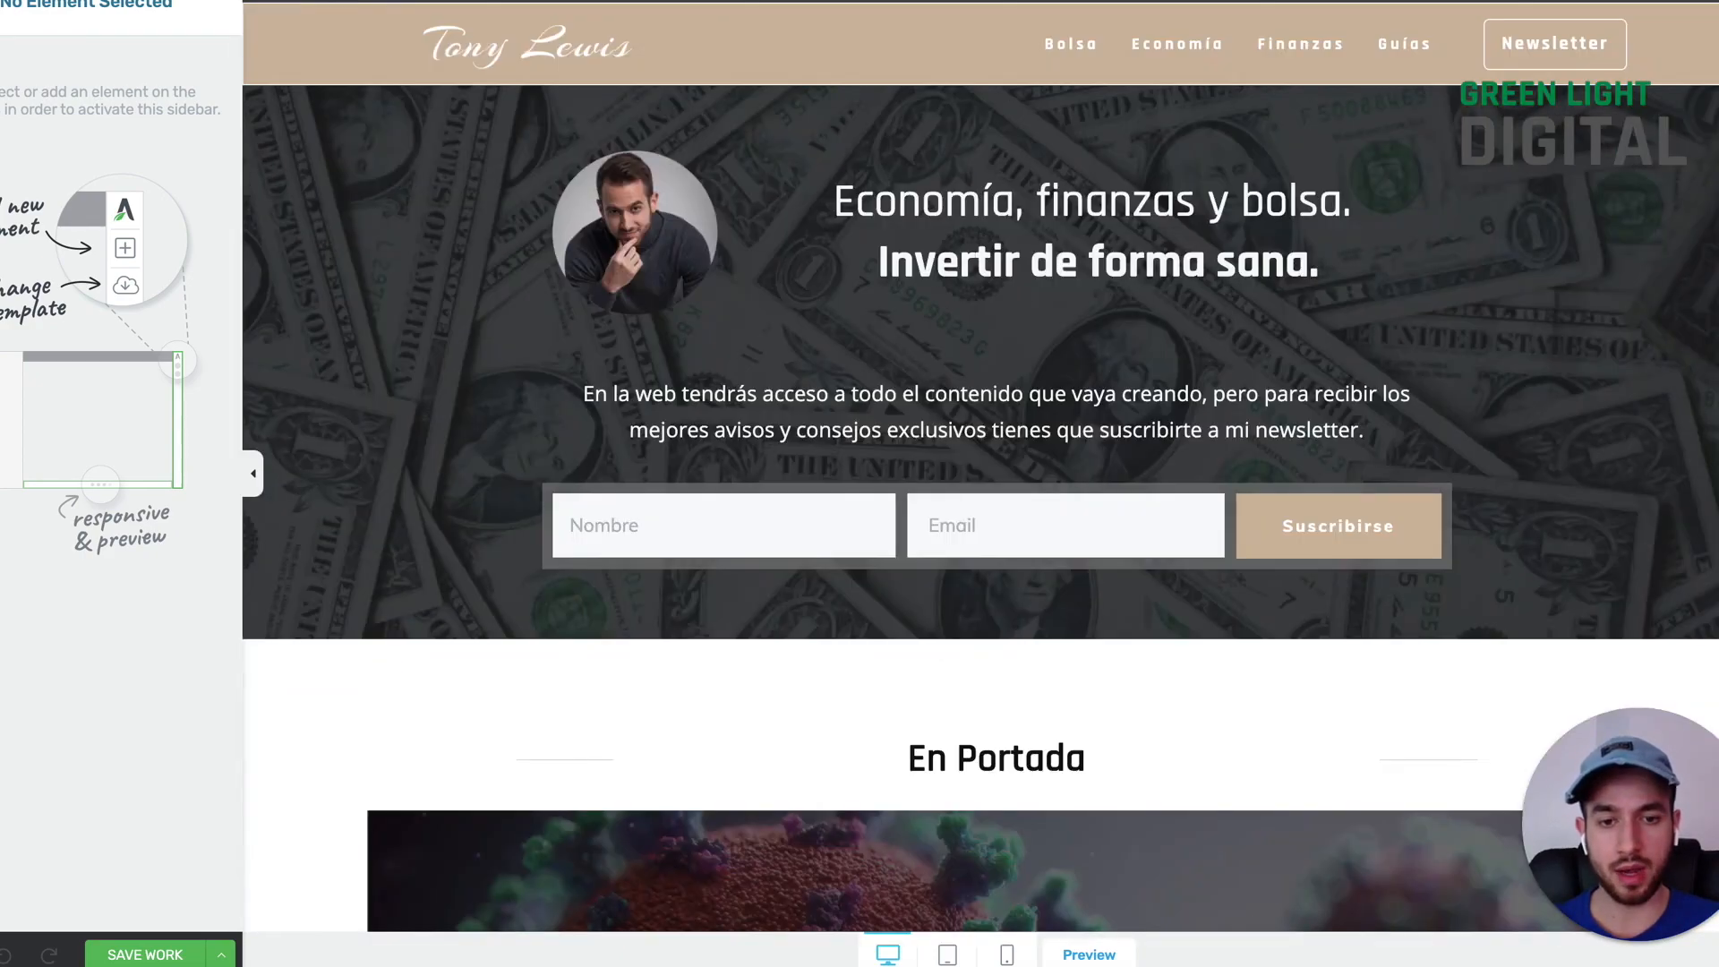
pyautogui.scroll(-15, 464, 333)
pyautogui.scroll(15, 465, 334)
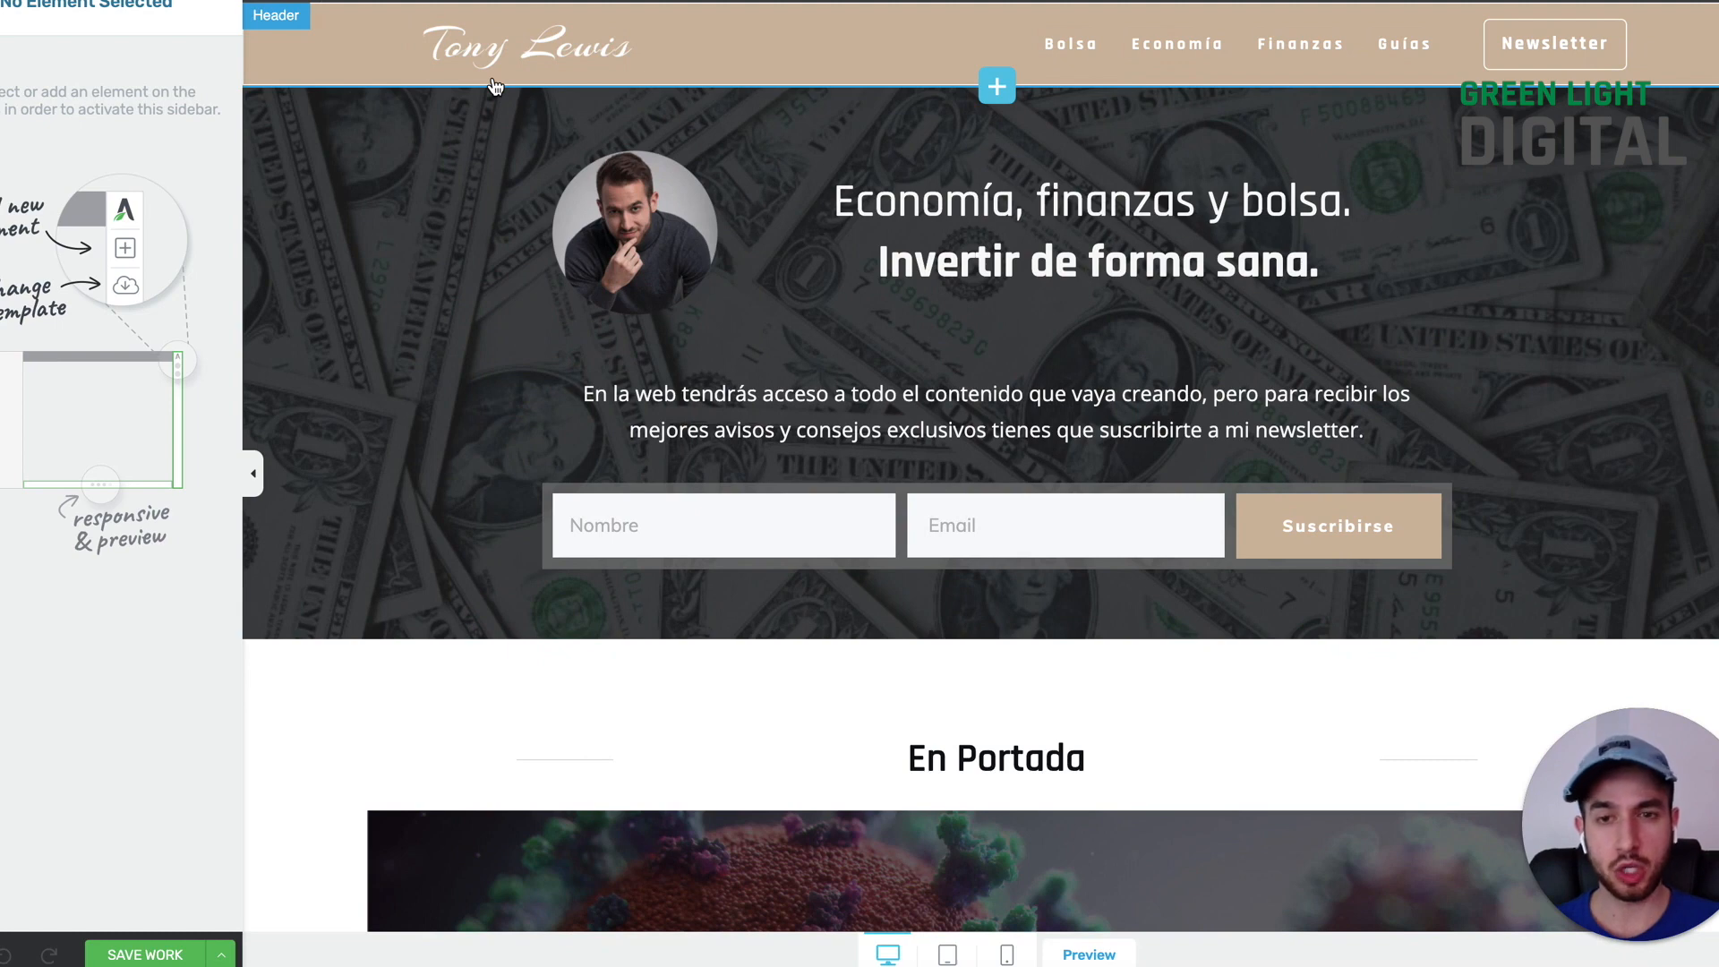
pyautogui.click(399, 60)
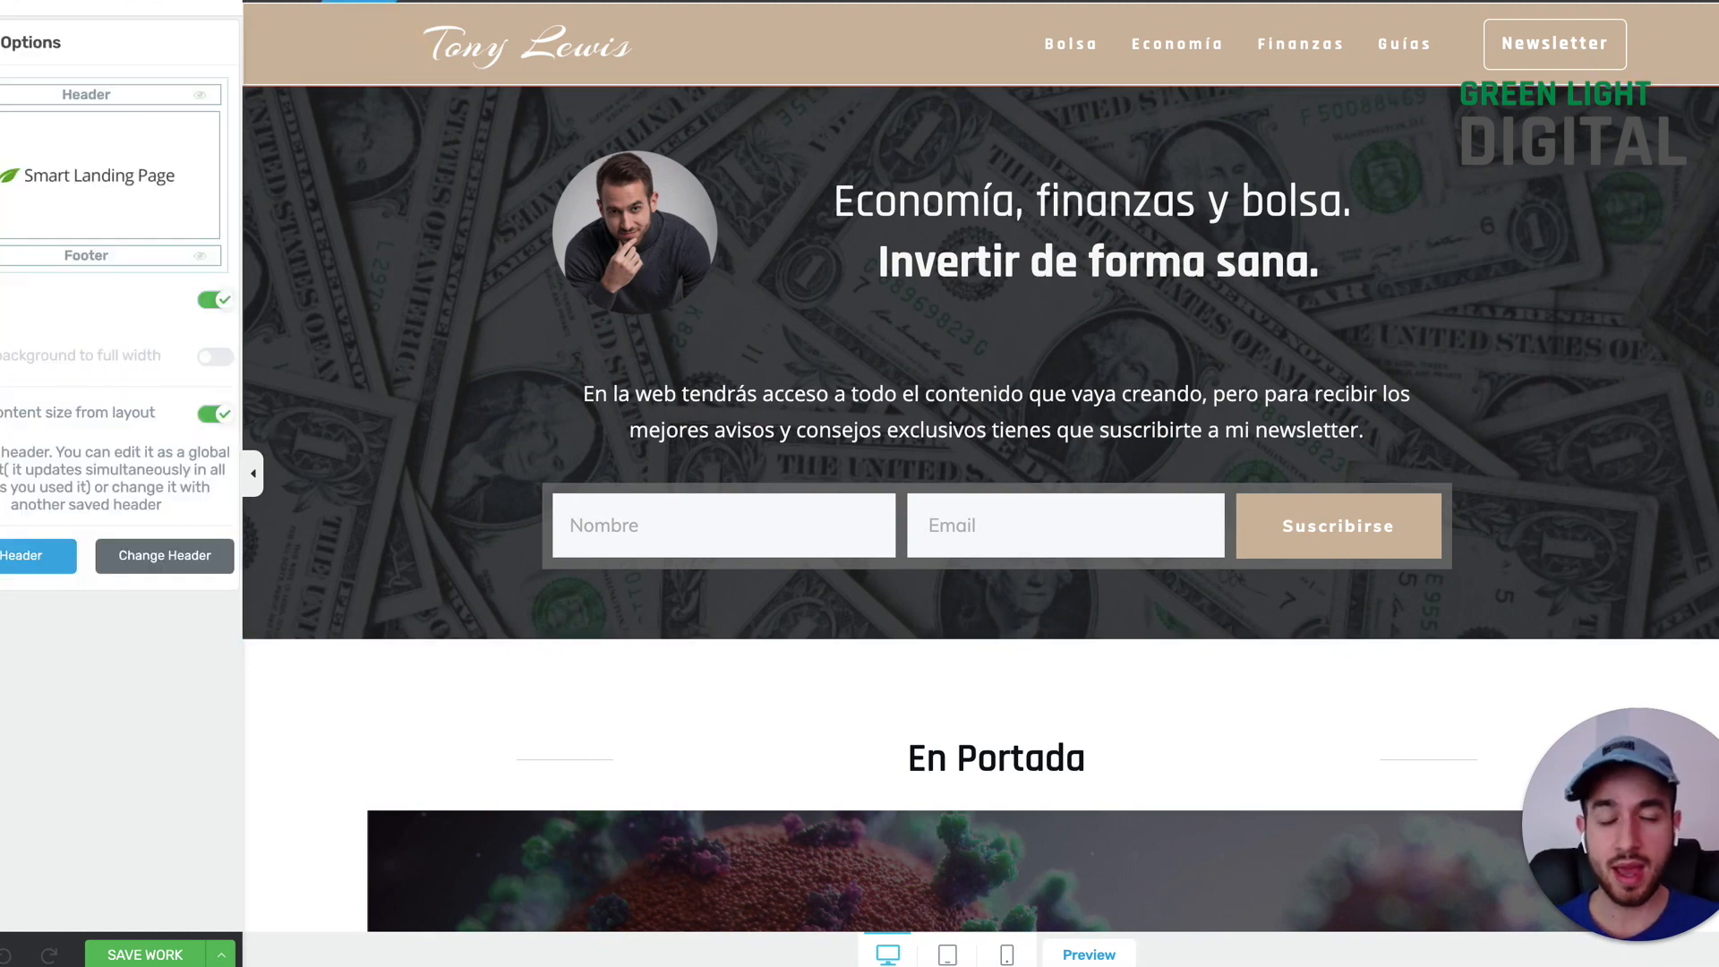
pyautogui.click(653, 1)
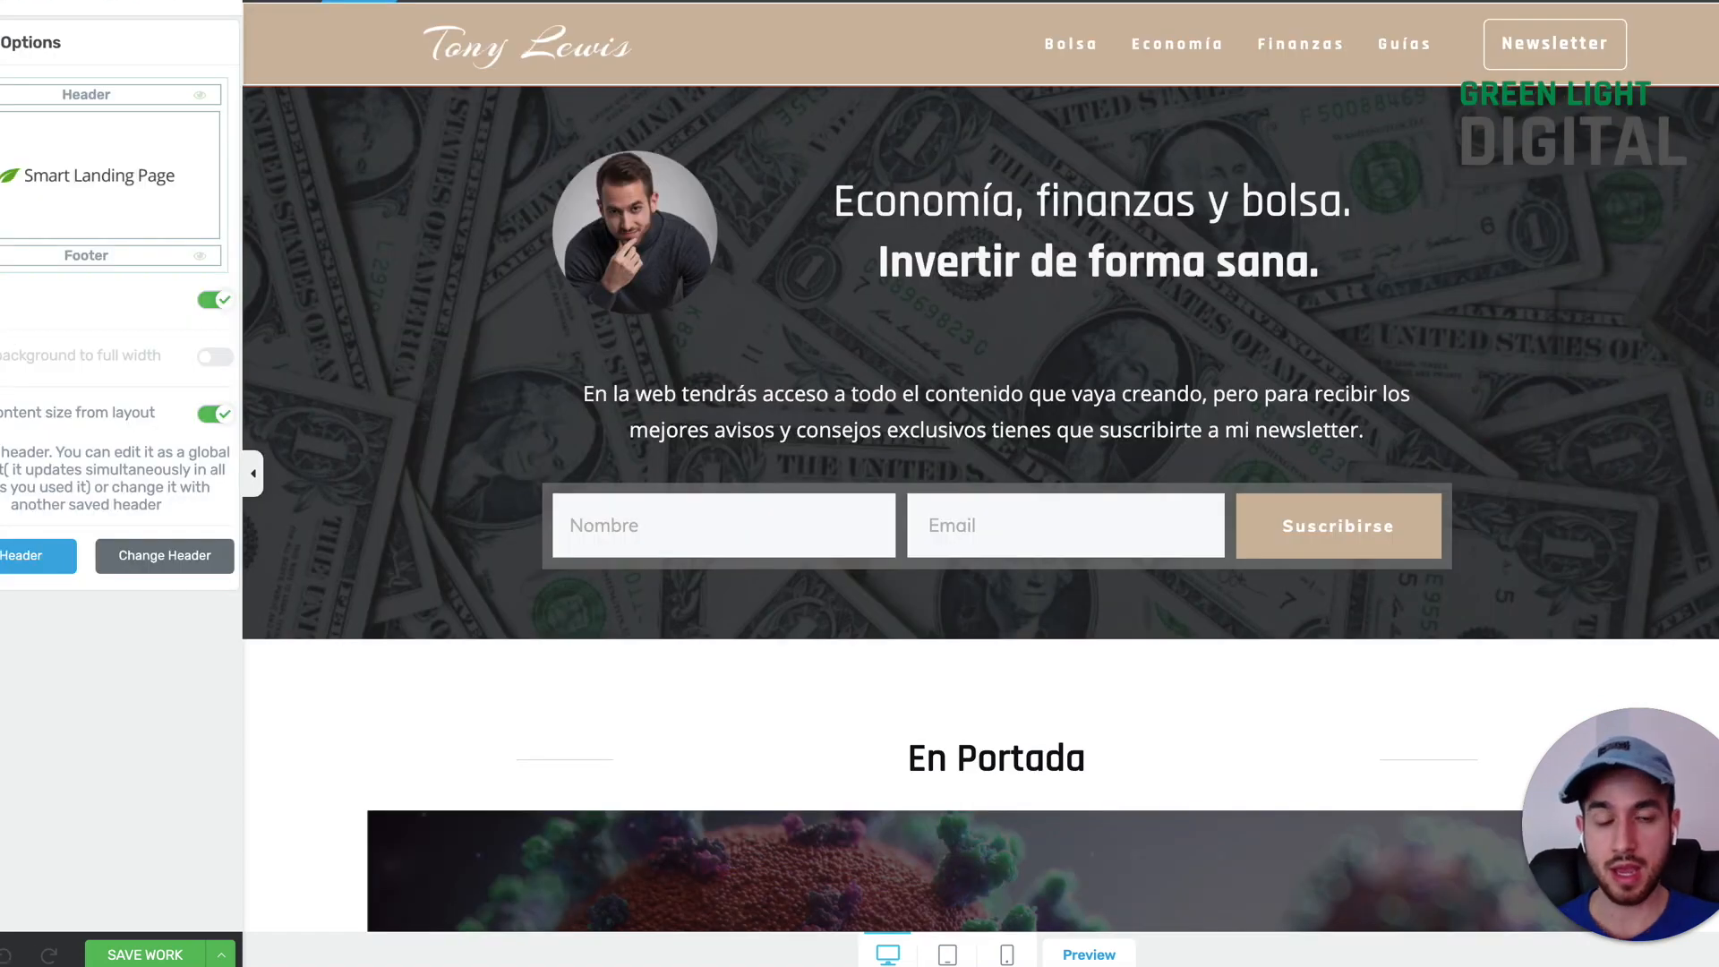
pyautogui.click(346, 461)
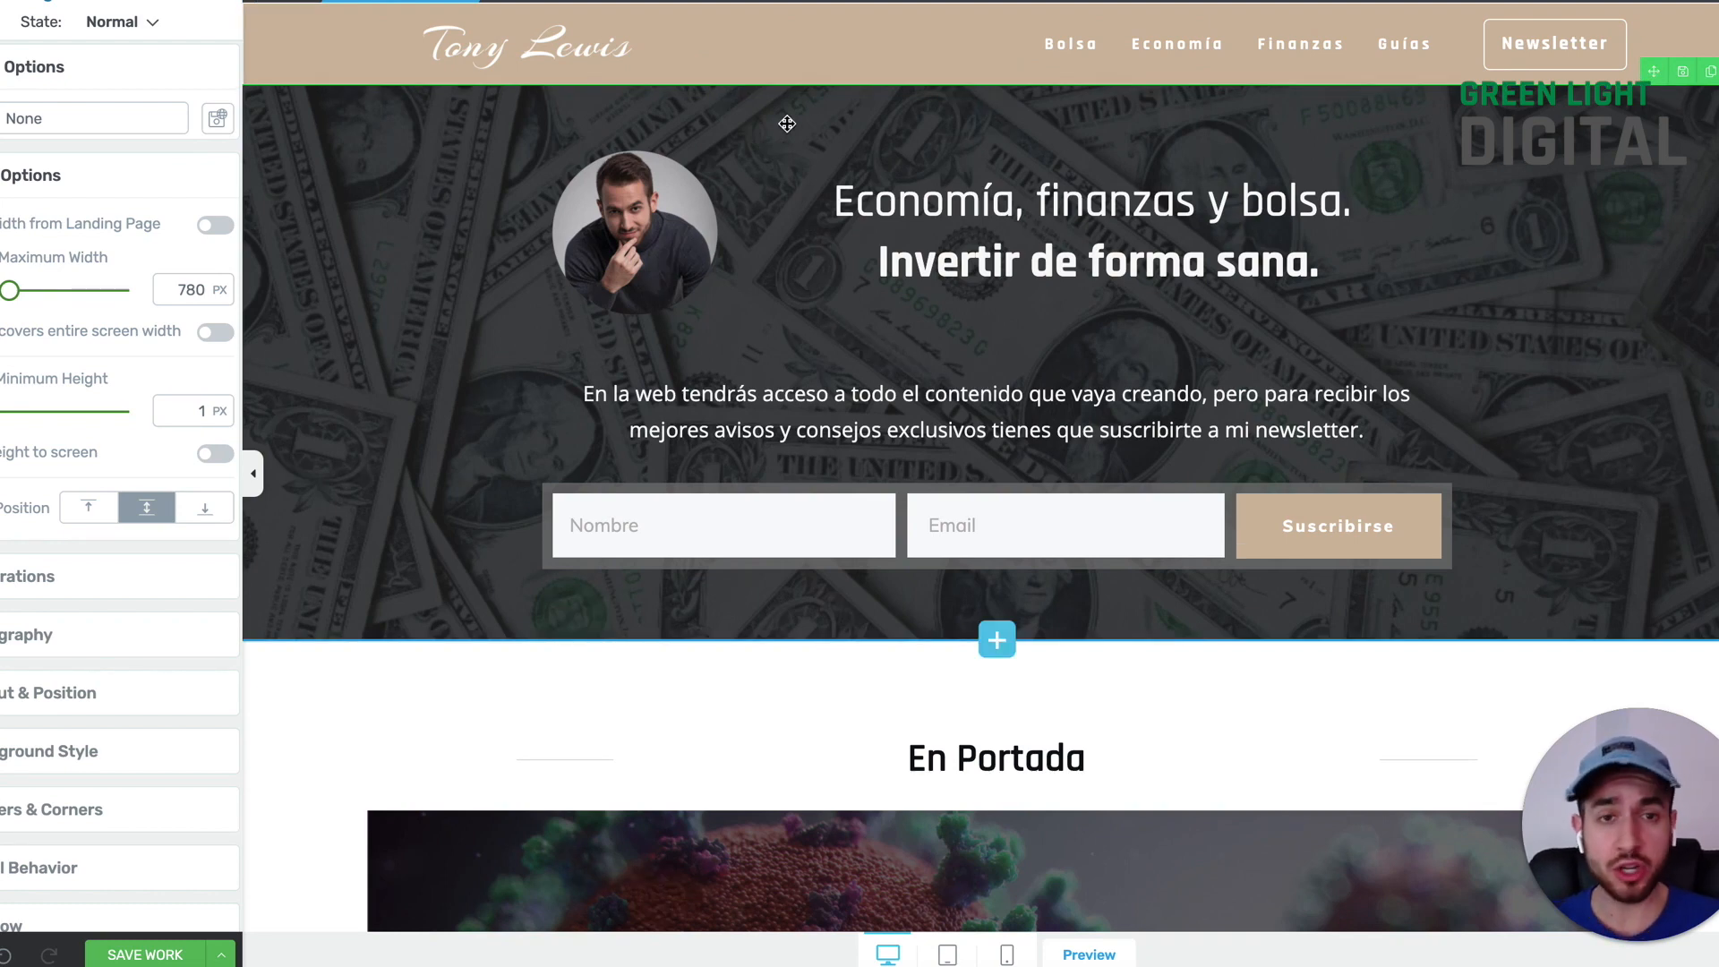
# Step: Select the front page's header and enter its edit mode
pyautogui.click(673, 70)
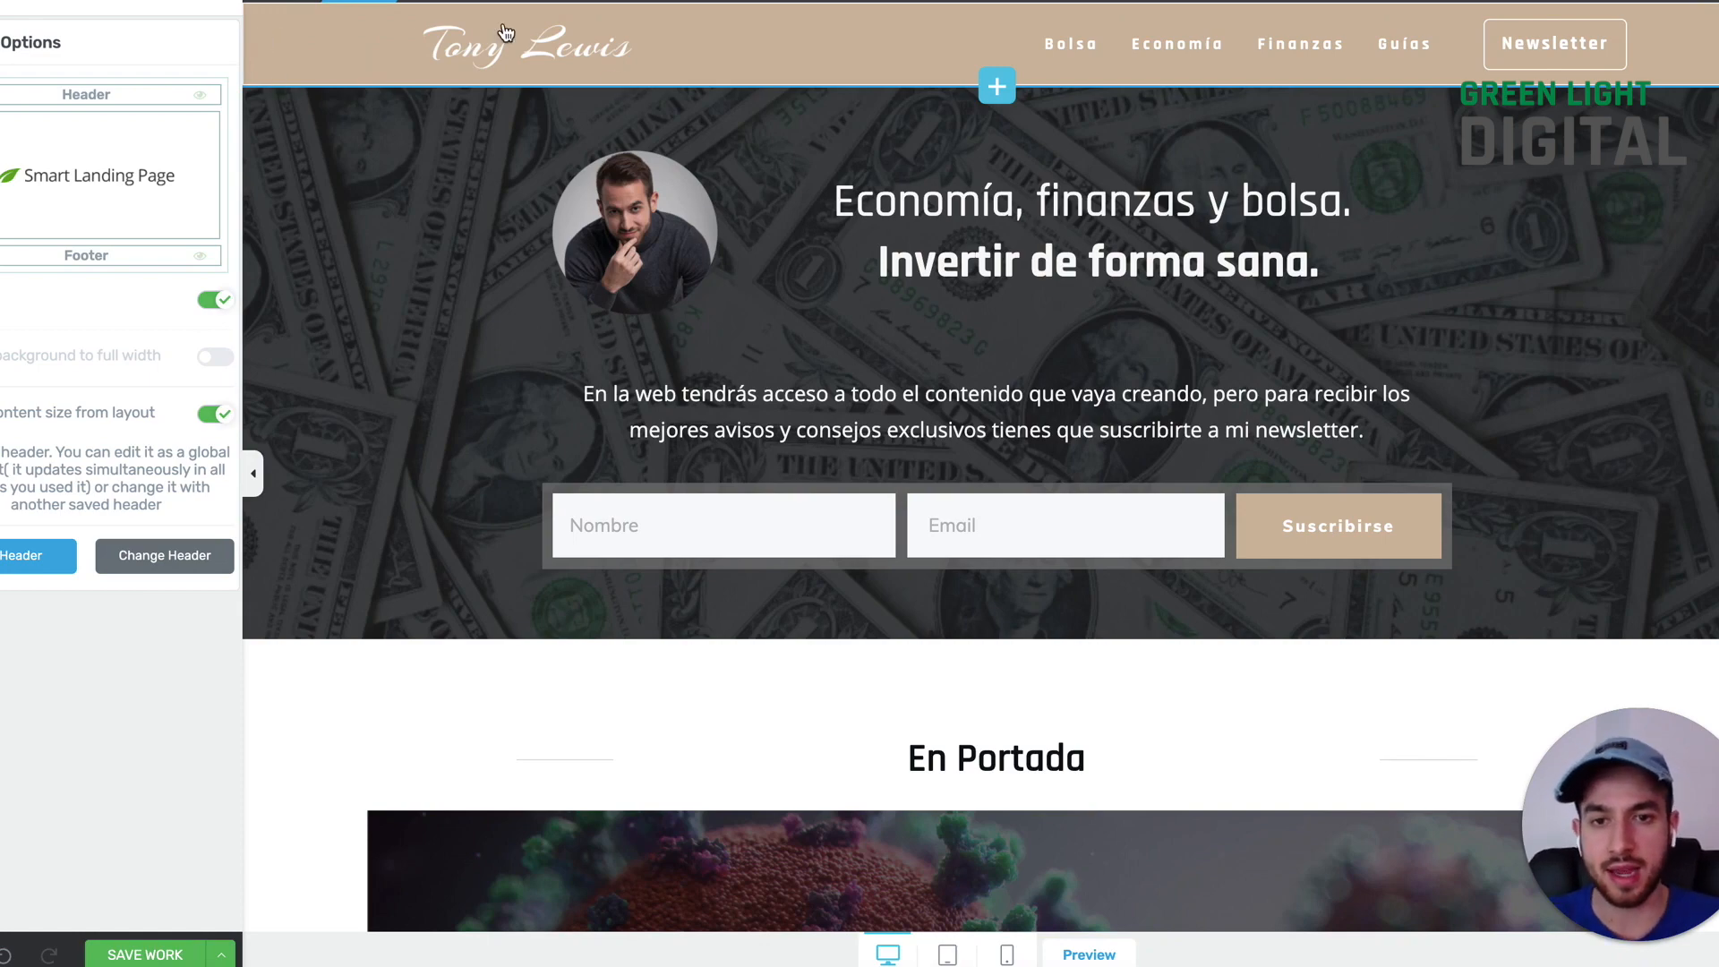
pyautogui.scroll(-3, 420, 270)
pyautogui.scroll(3, 420, 271)
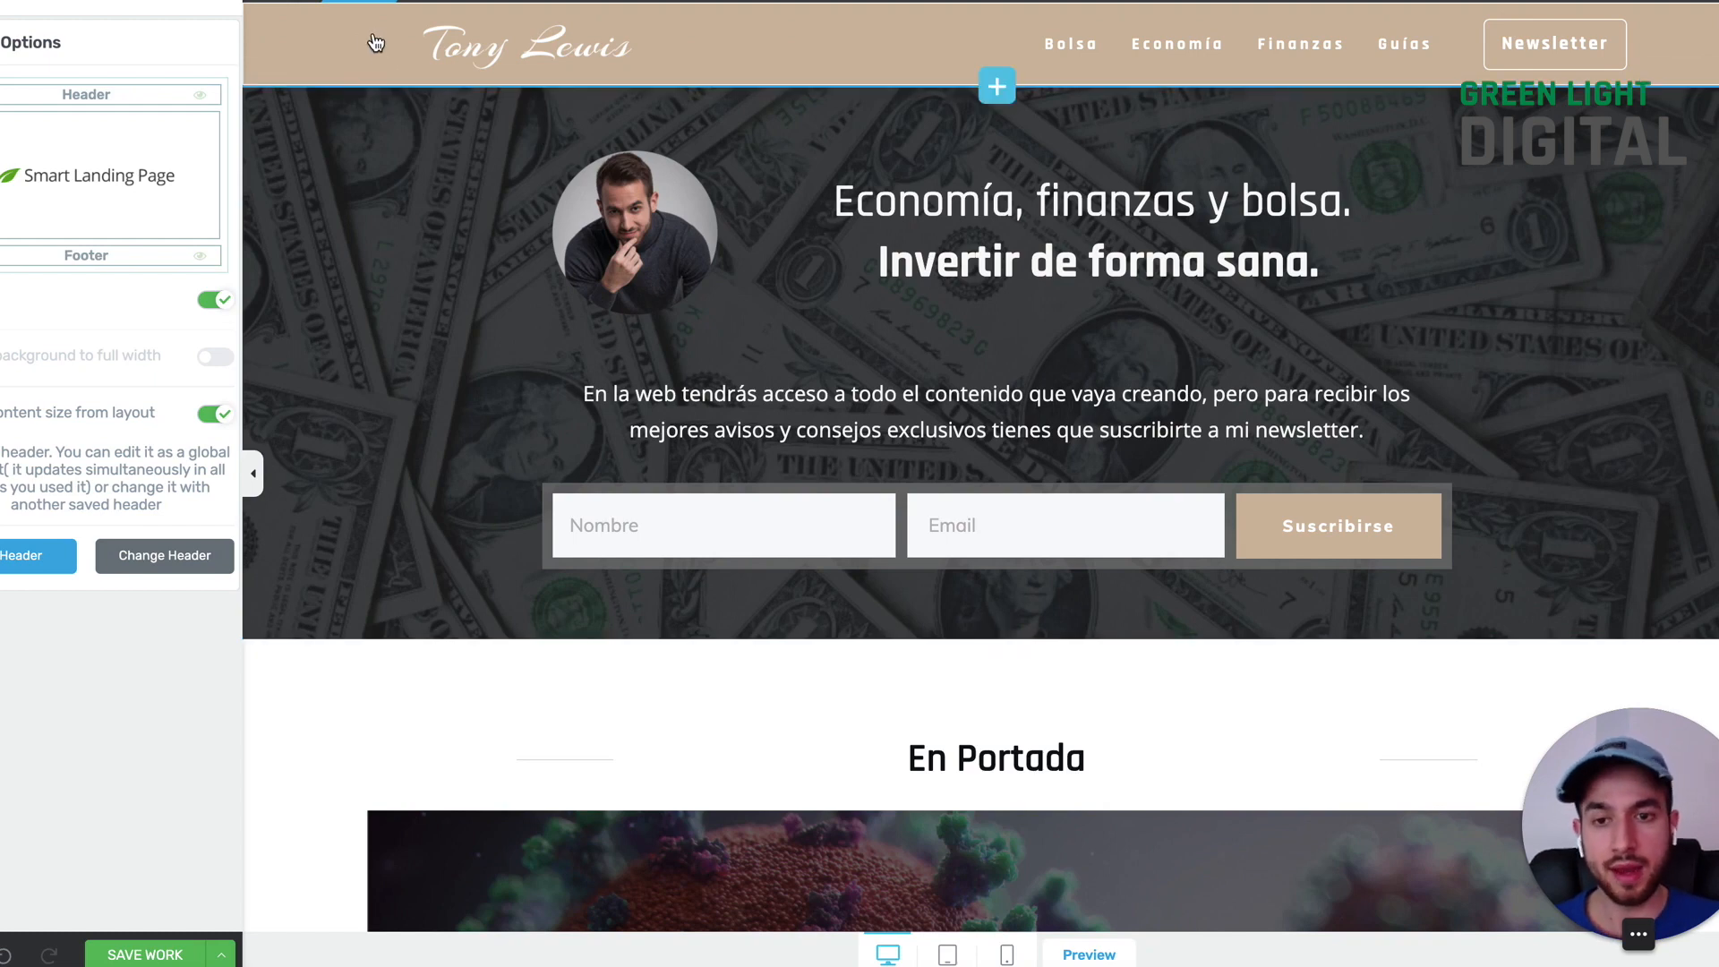
pyautogui.click(15, 551)
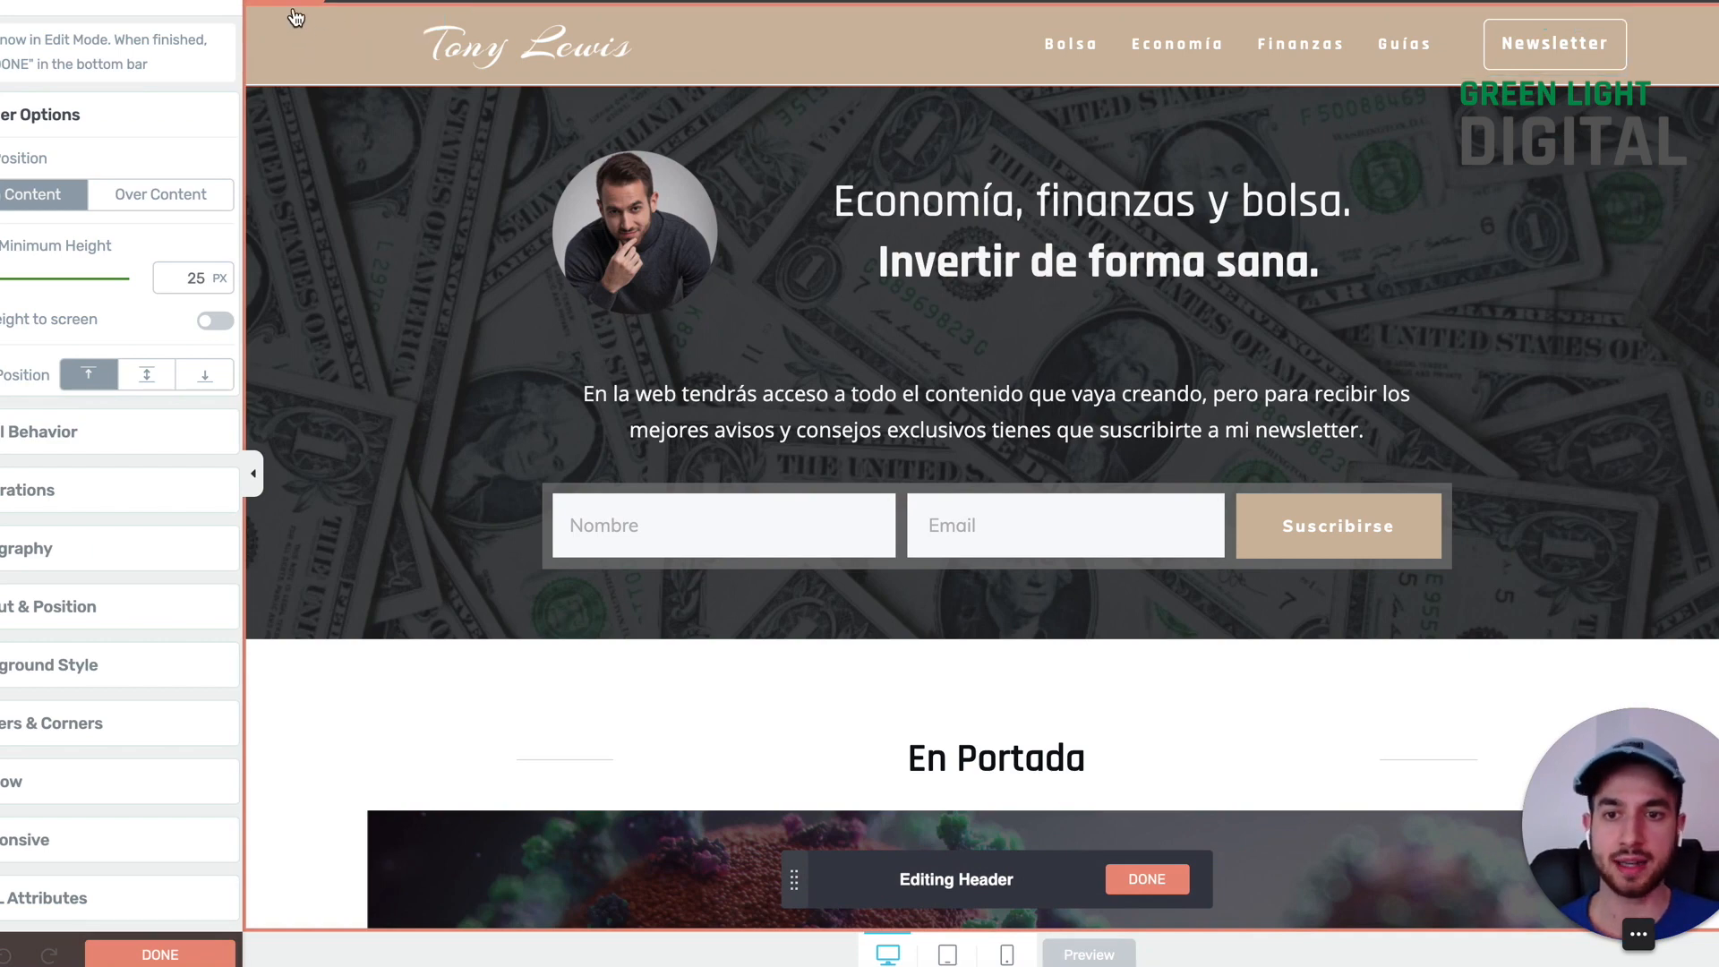
pyautogui.scroll(-1, 704, 349)
pyautogui.scroll(1, 704, 349)
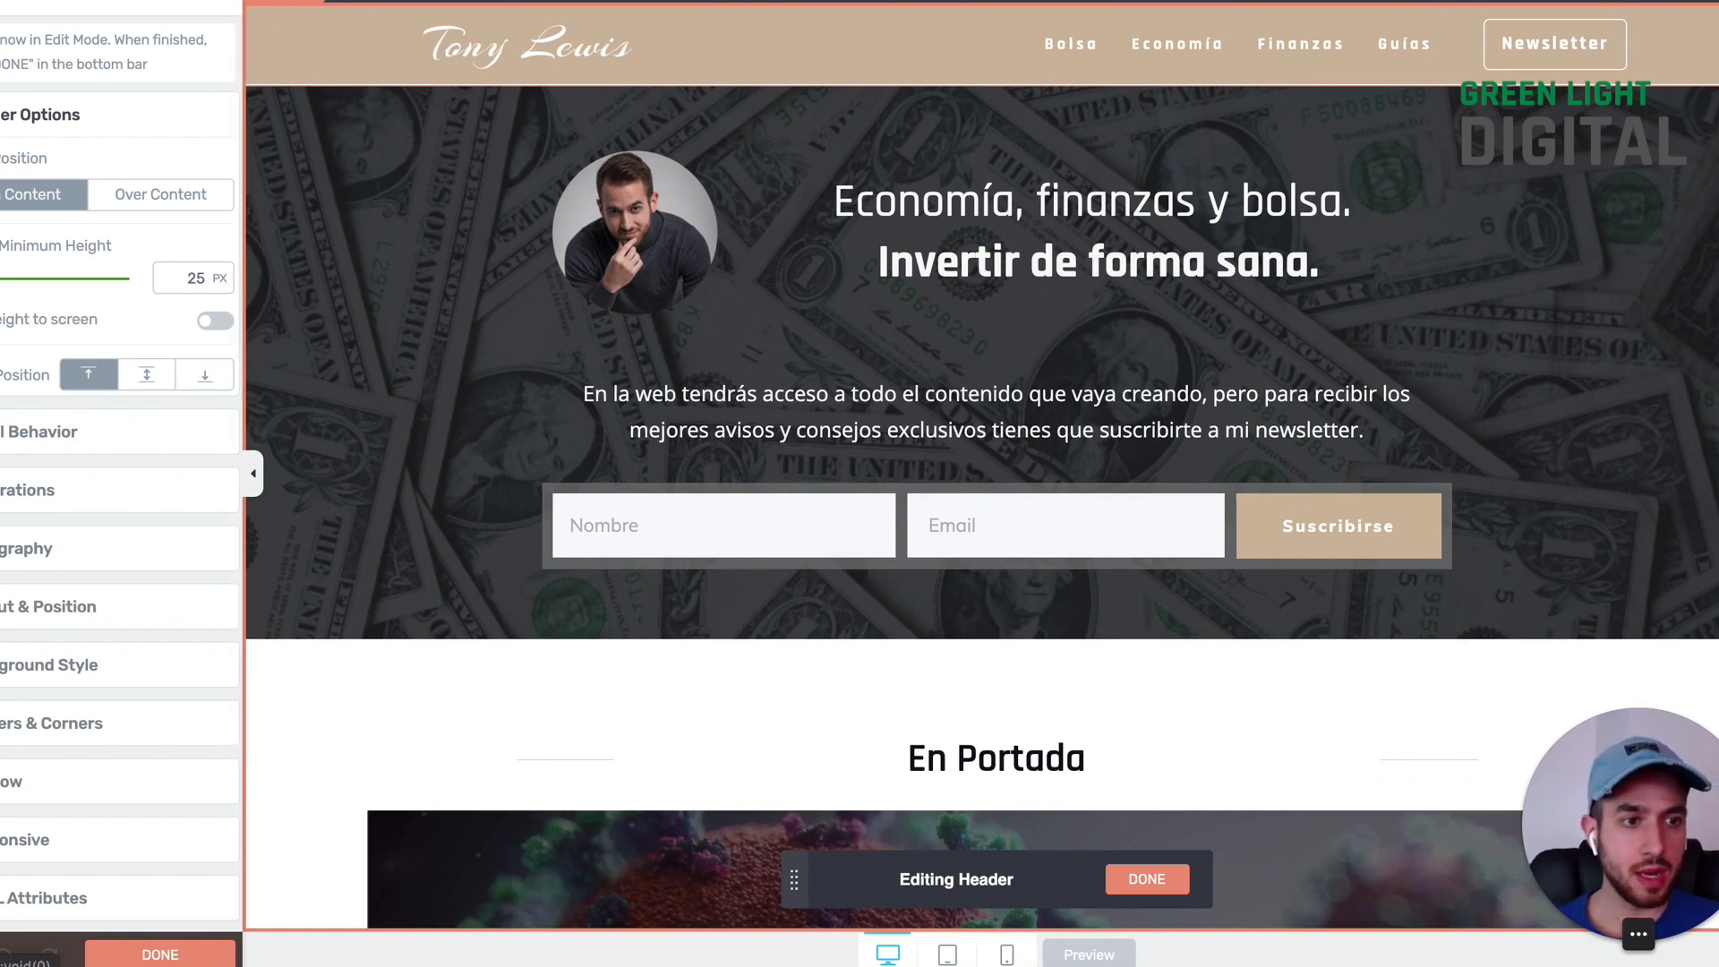
# Step: Add a background section above the header's logo and menu row, place a text element inside it and open the text for editing
pyautogui.click(1716, 403)
pyautogui.moveTo(1596, 404); pyautogui.dragTo(855, 22)
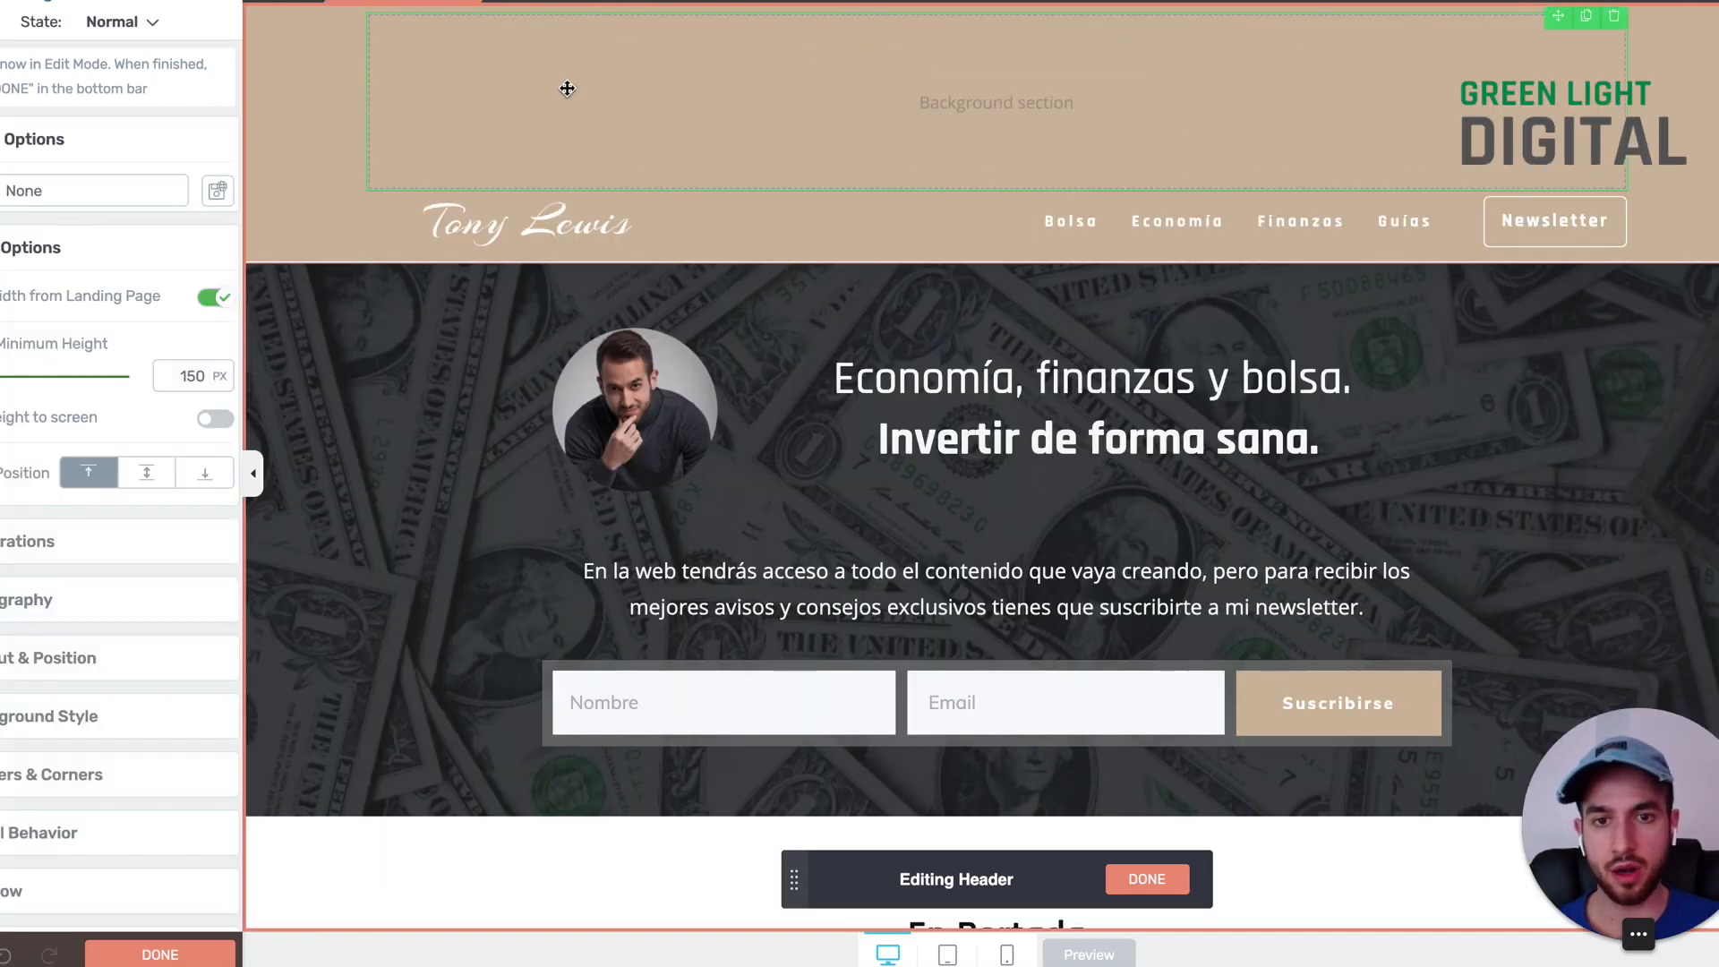
pyautogui.click(1717, 403)
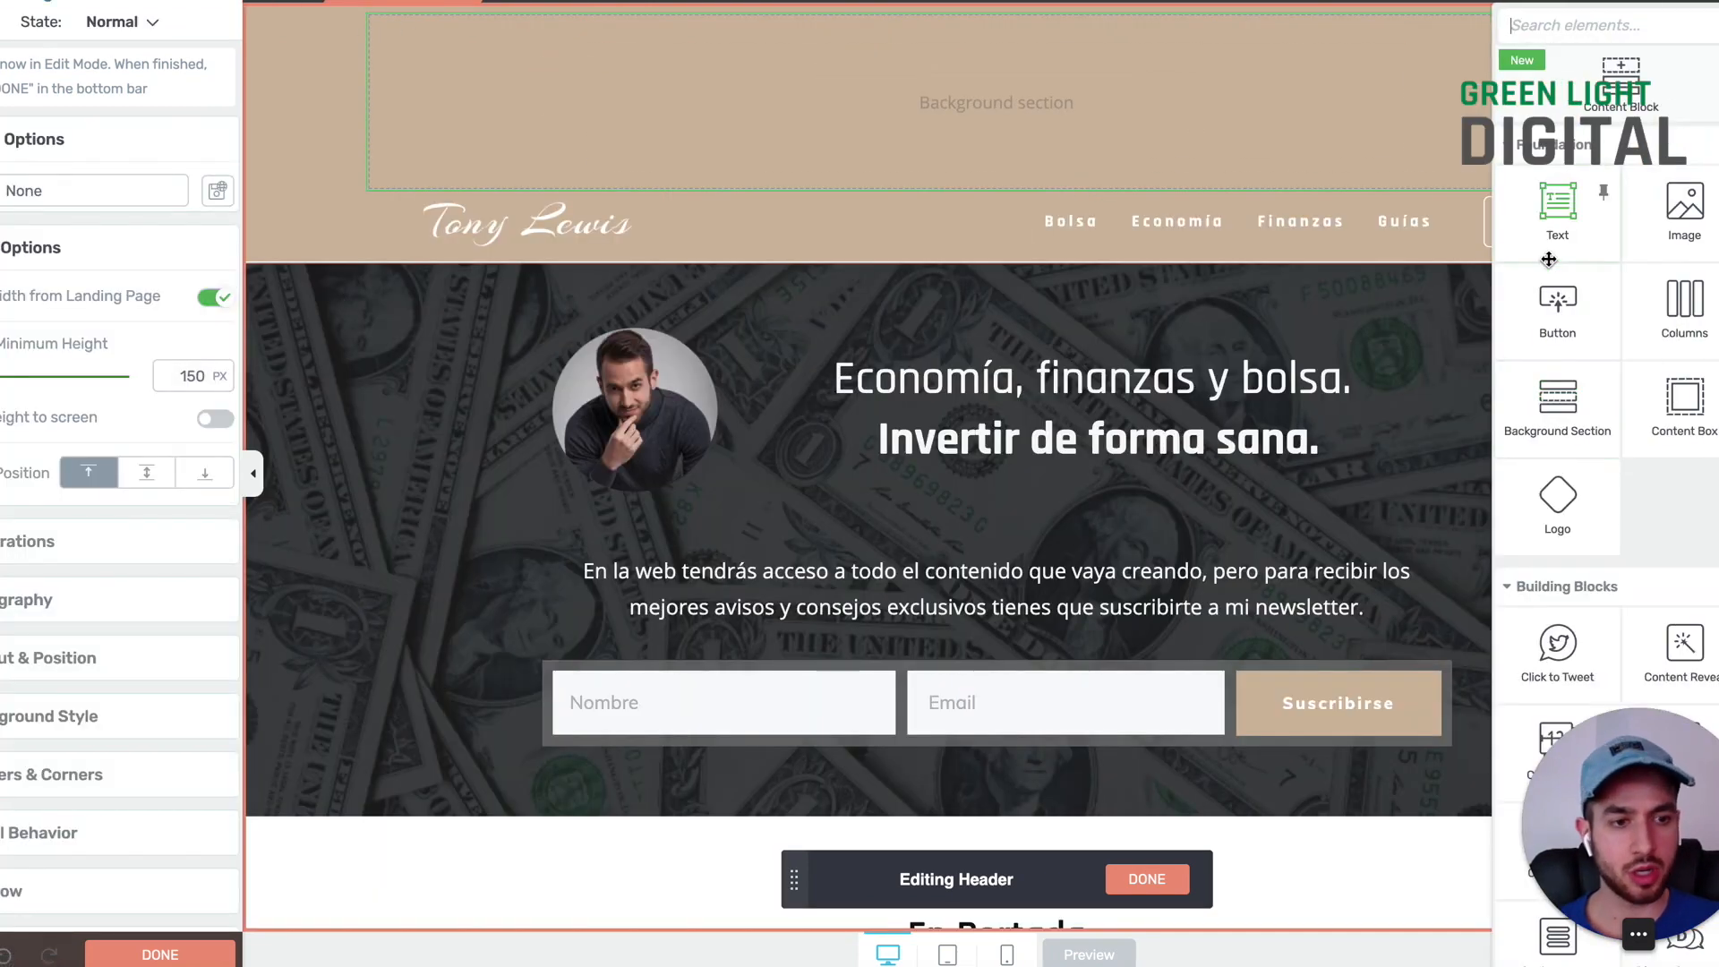
pyautogui.moveTo(1558, 243); pyautogui.dragTo(906, 115)
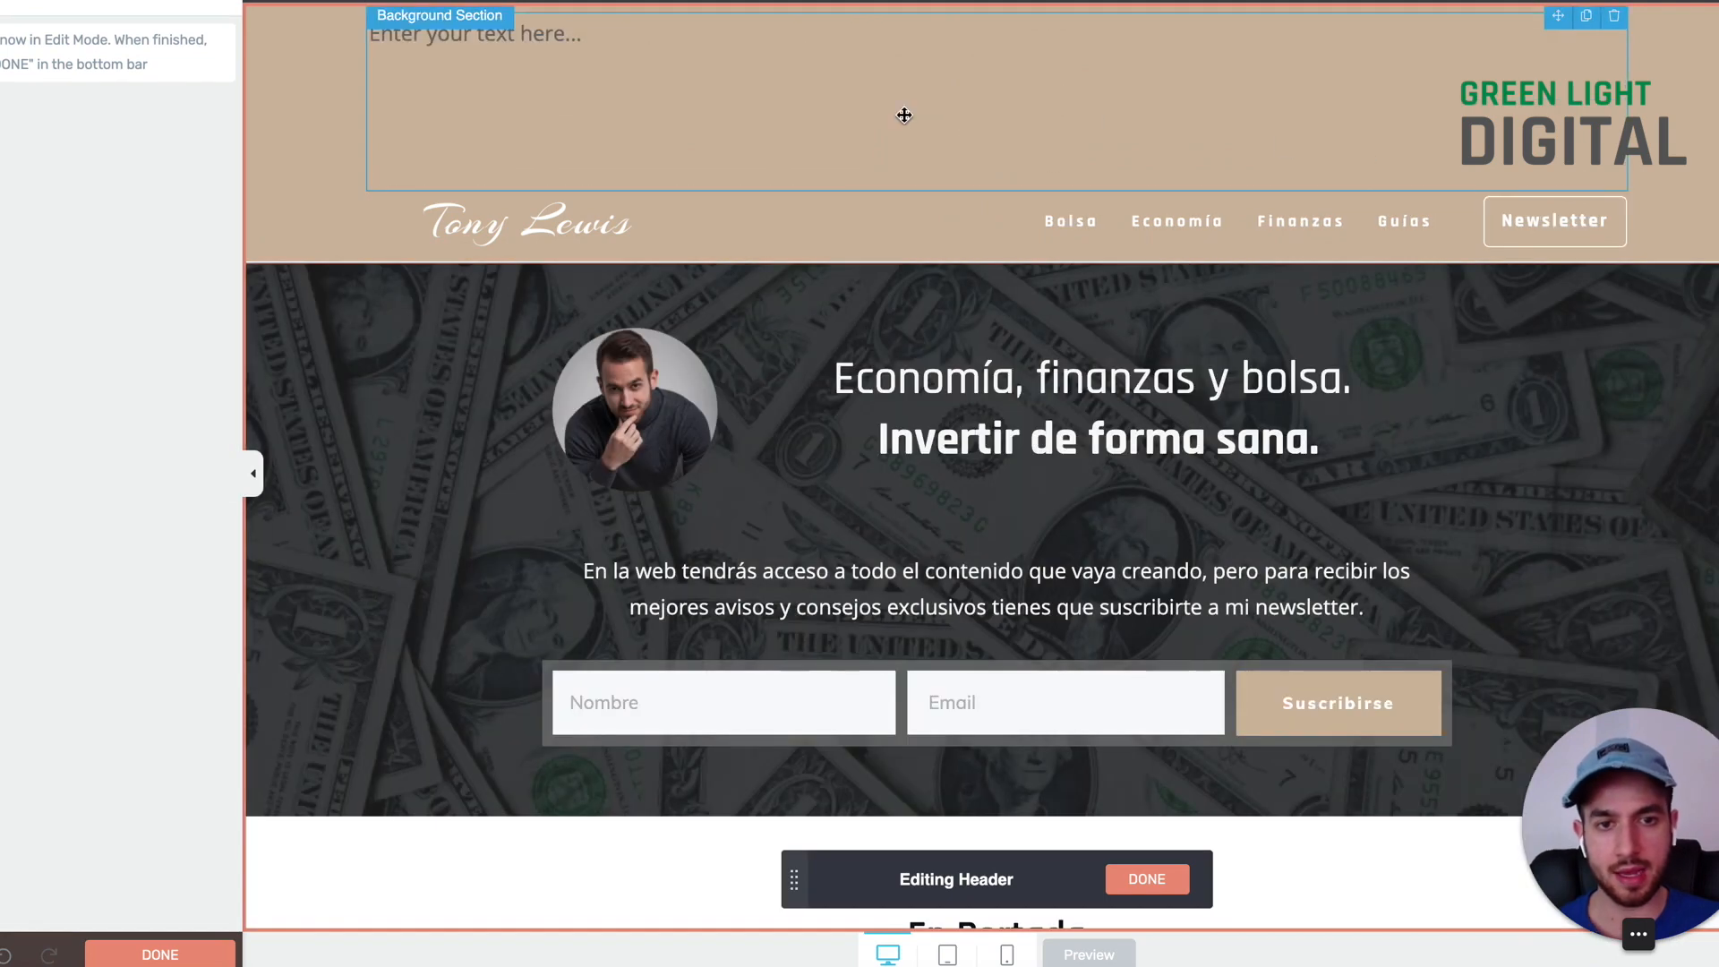
pyautogui.click(612, 55)
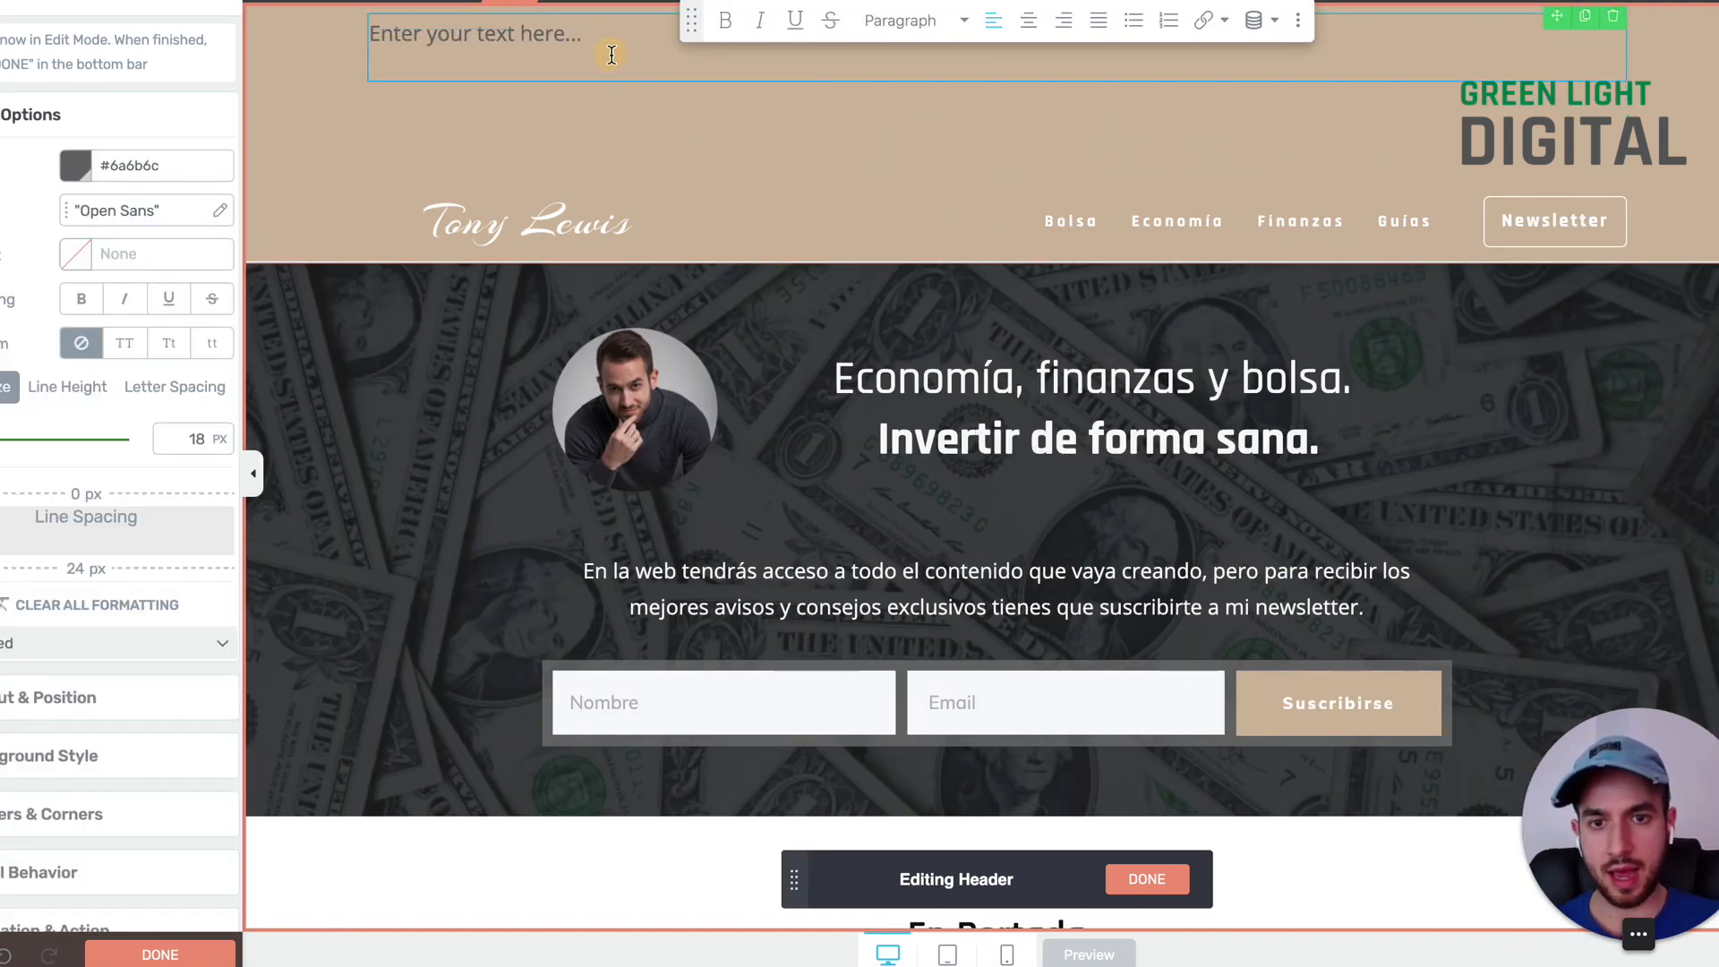
# Step: Enter DOWNLOAD MY EBOOK as the text in the new section above the logo and menu row
pyautogui.write('DOWNLOA')
pyautogui.press('BackSpace')
pyautogui.press('BackSpace')
pyautogui.press('BackSpace')
pyautogui.press('BackSpace')
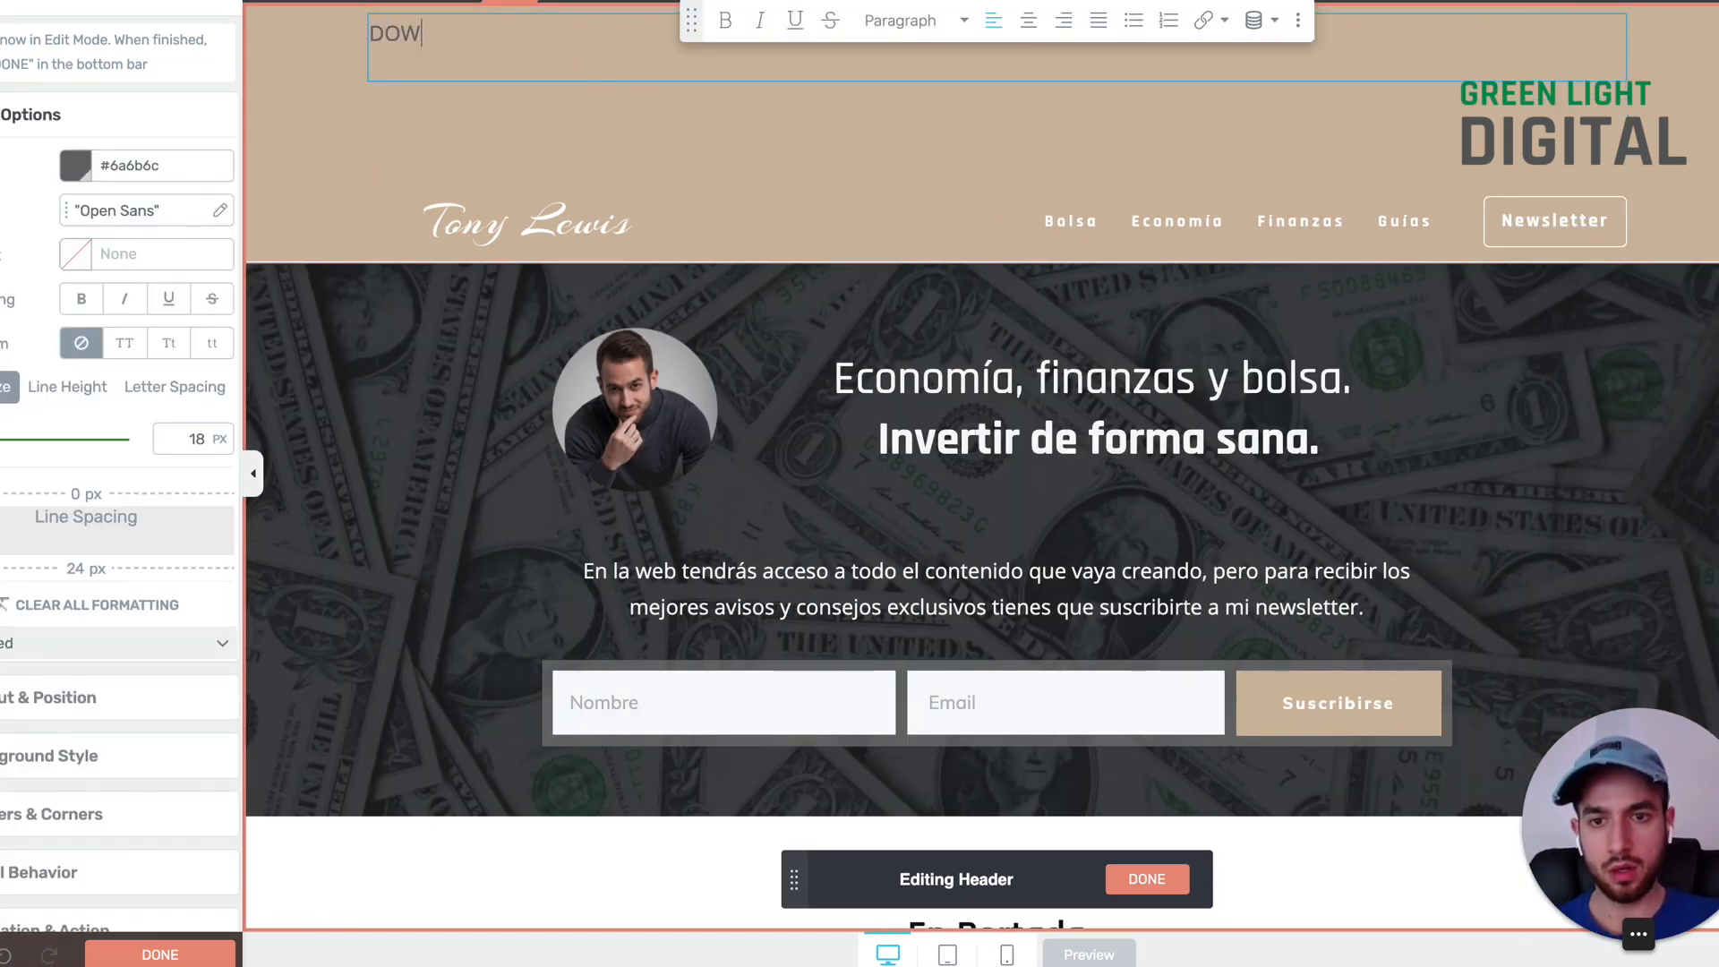
pyautogui.write('NLOAD MY EBOOK')
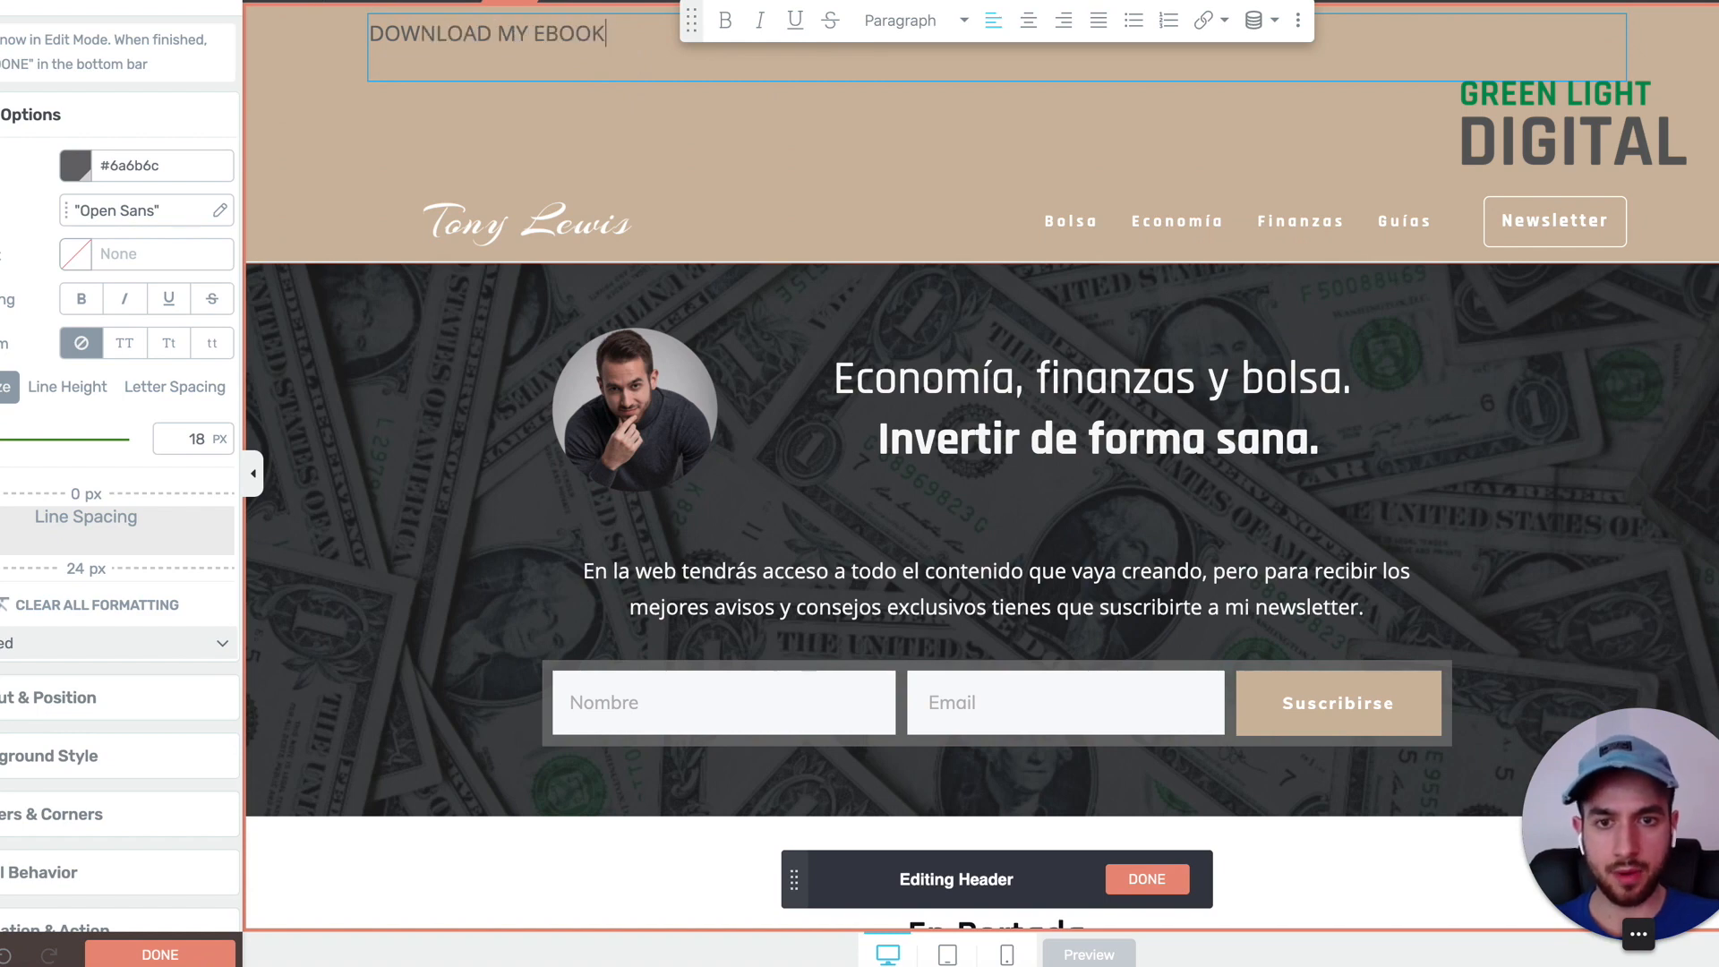
# Step: Vertically centre the content of the background section that holds the DOWNLOAD MY EBOOK text
pyautogui.click(448, 94)
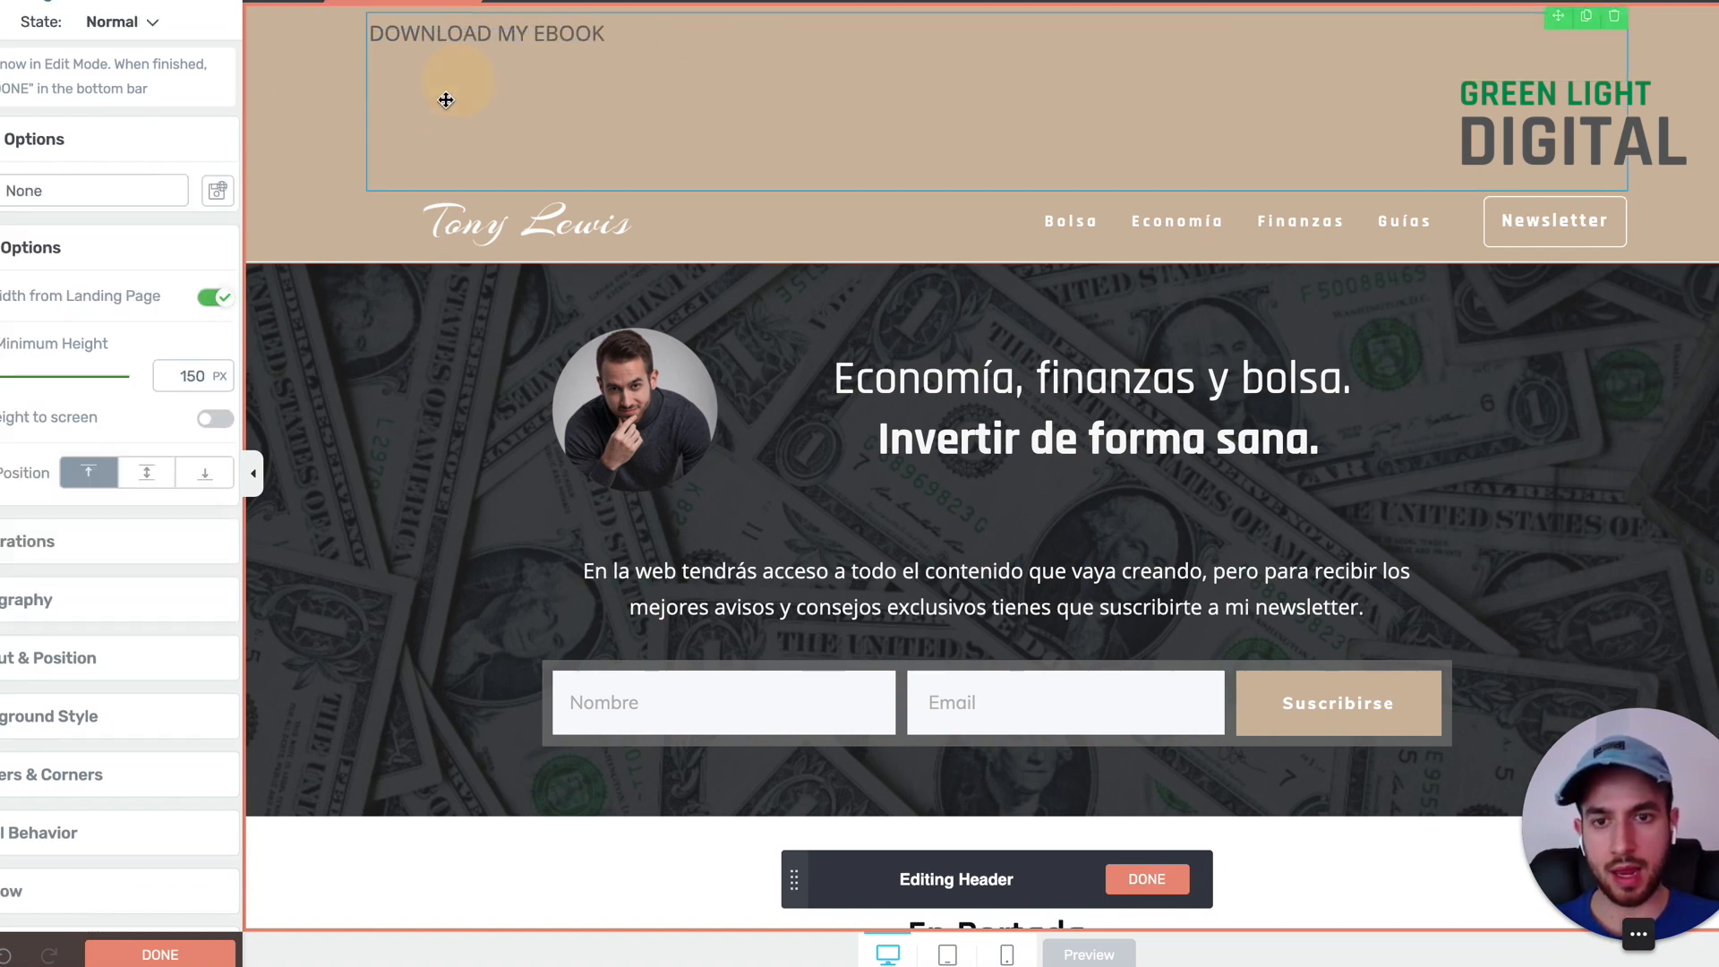
pyautogui.click(428, 34)
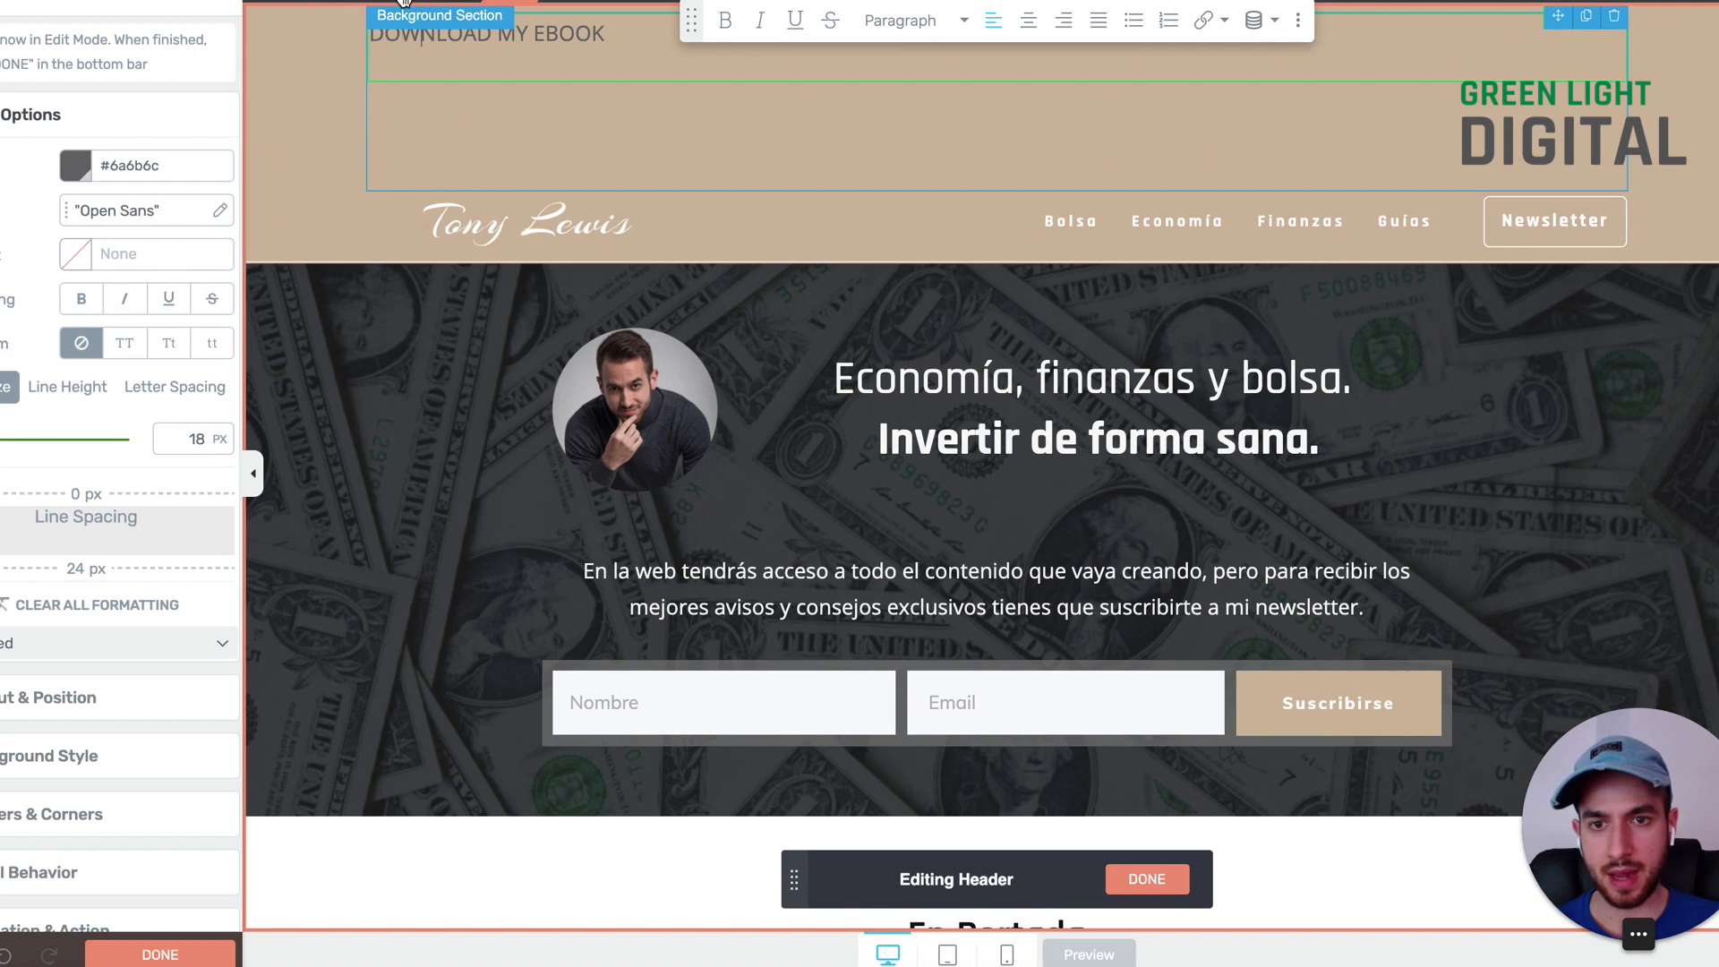
pyautogui.click(268, 143)
pyautogui.click(147, 473)
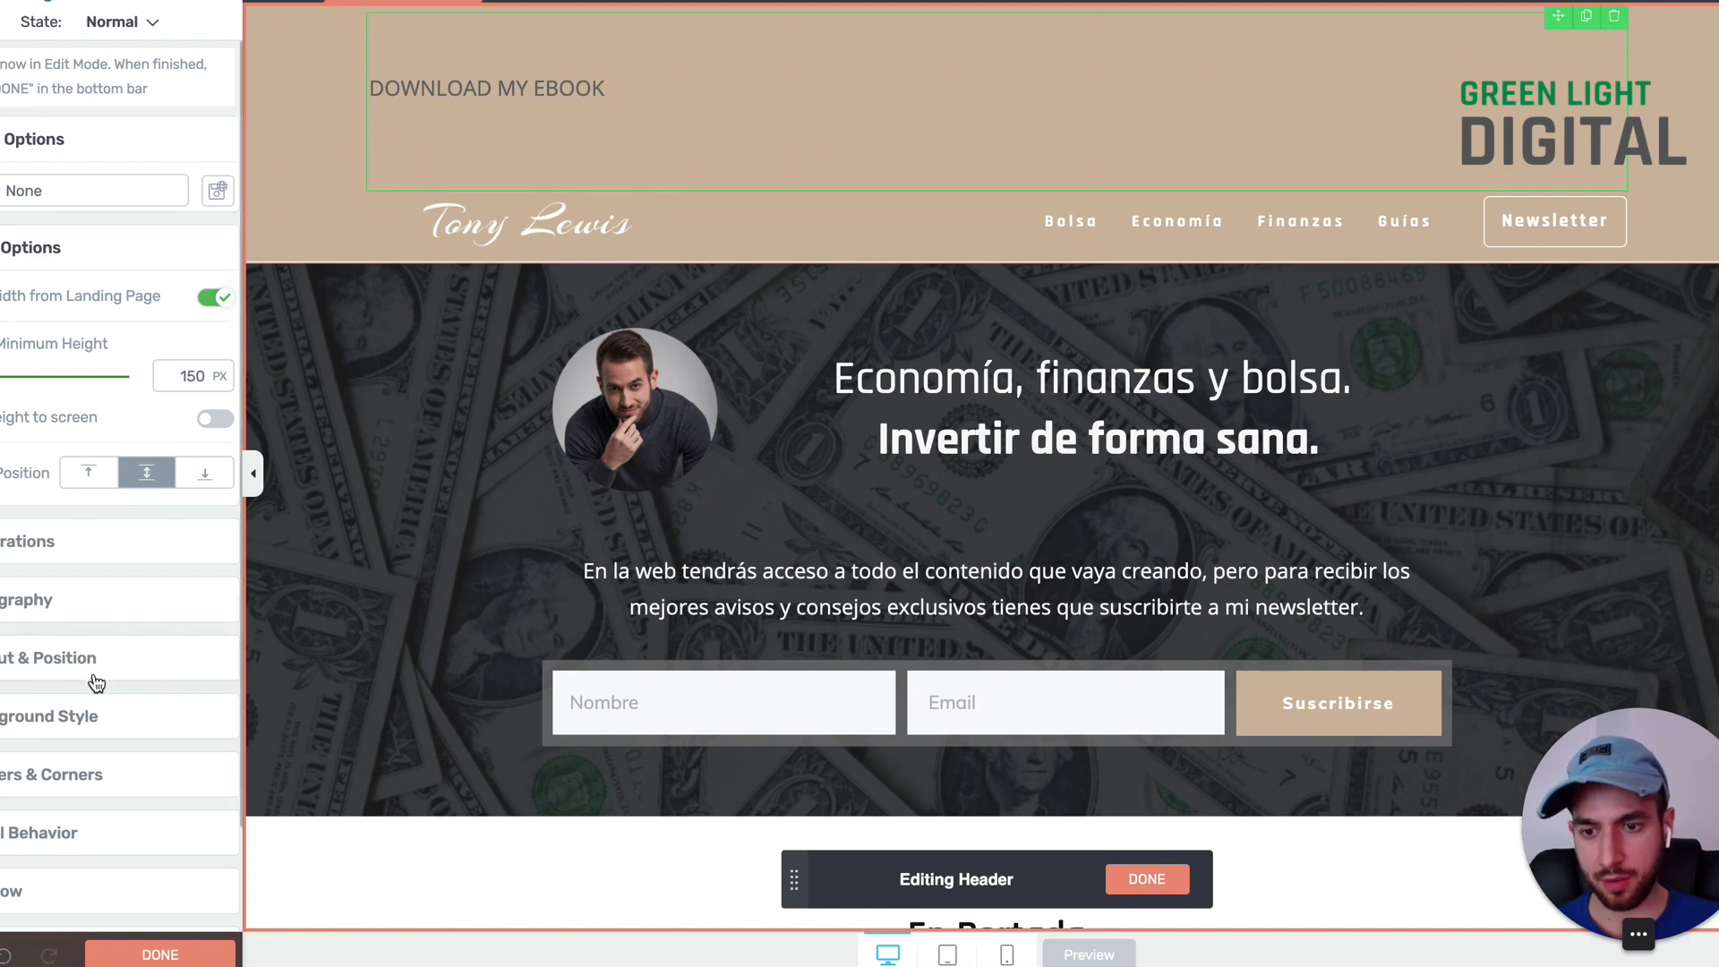
# Step: Give the background section a solid near-black background from the template colours
pyautogui.click(84, 712)
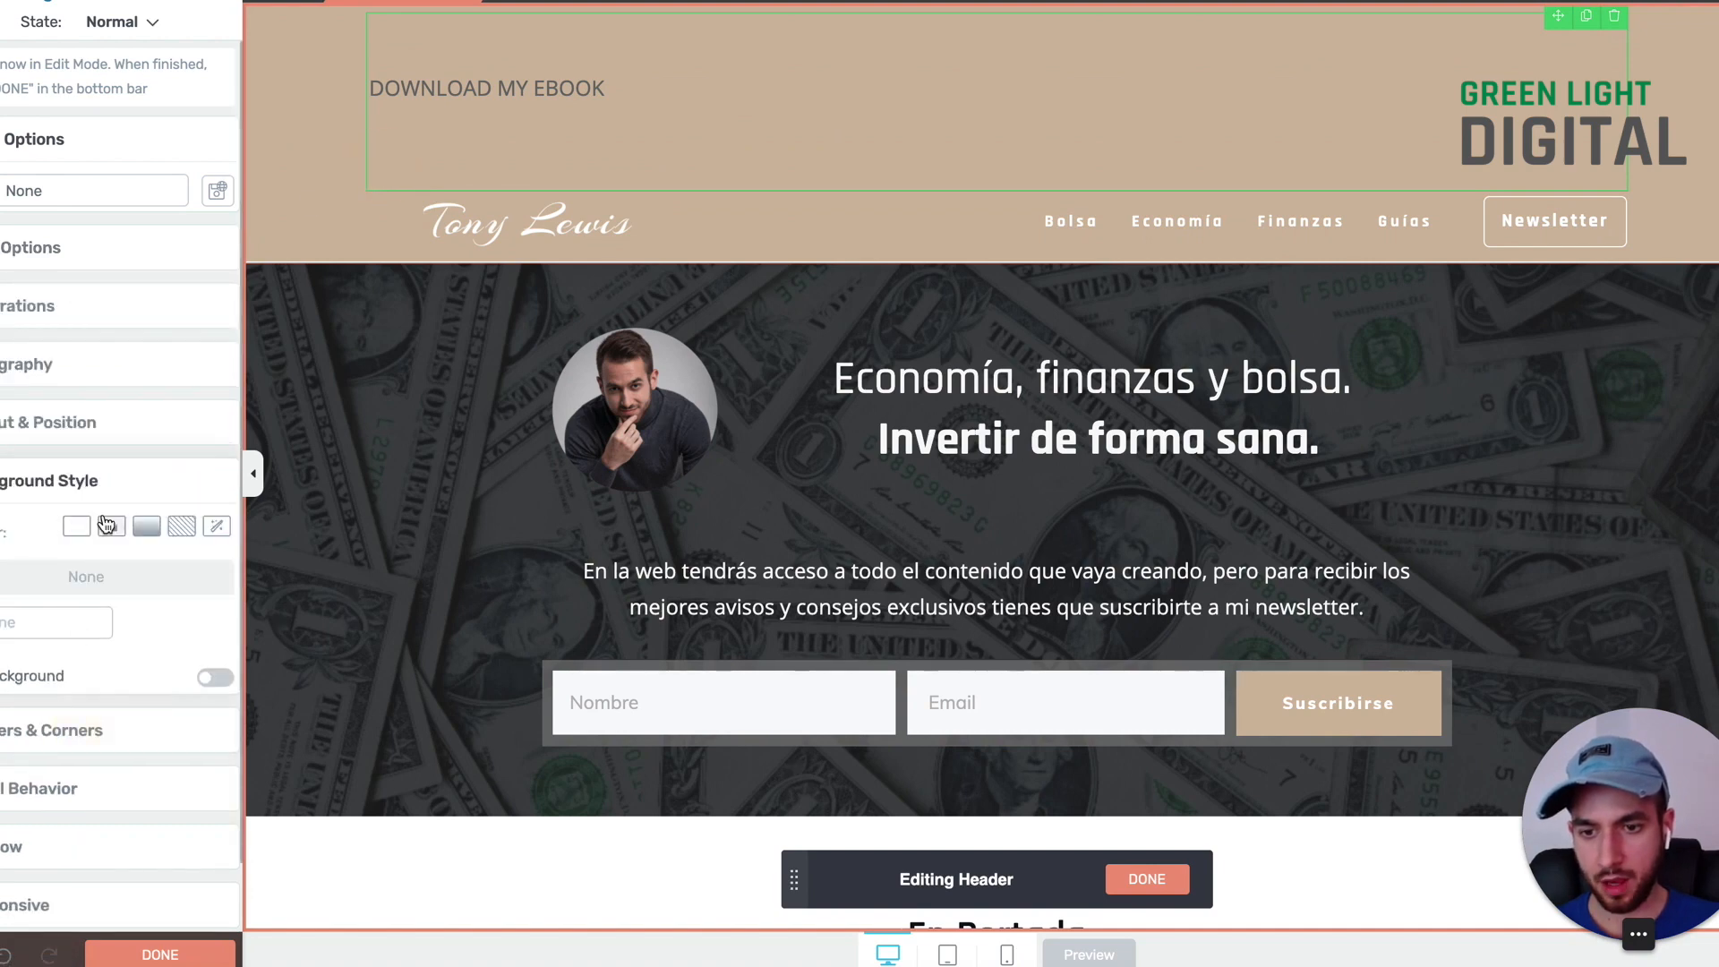
pyautogui.click(77, 529)
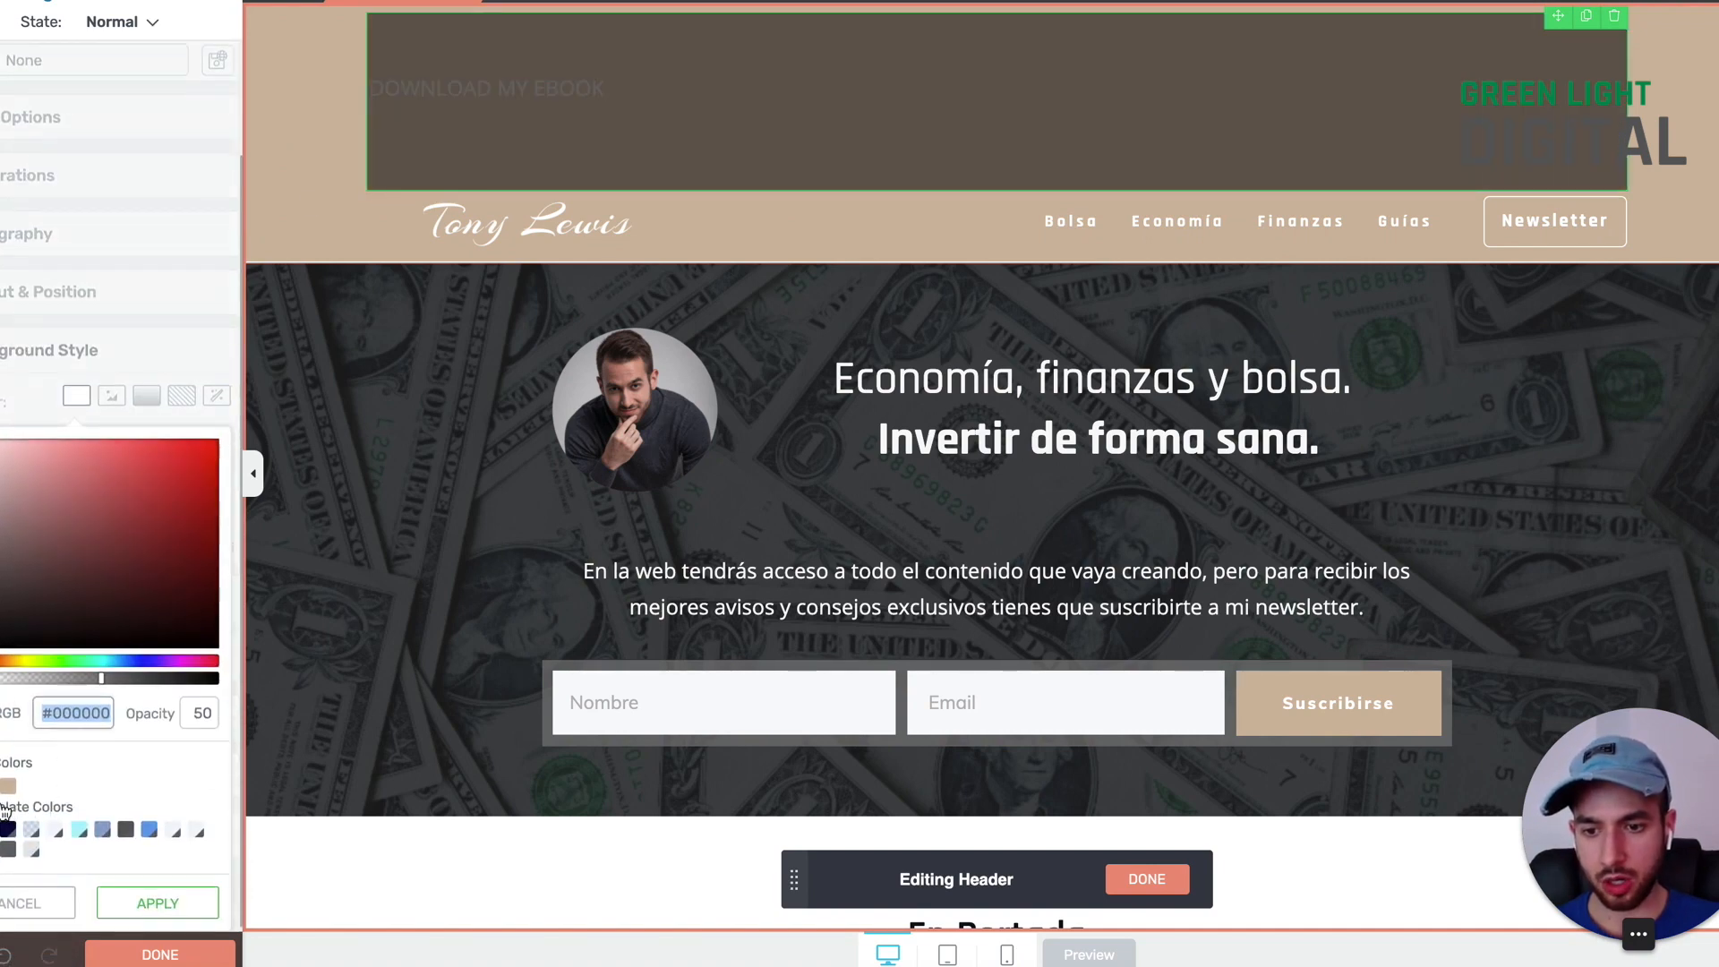
pyautogui.click(158, 903)
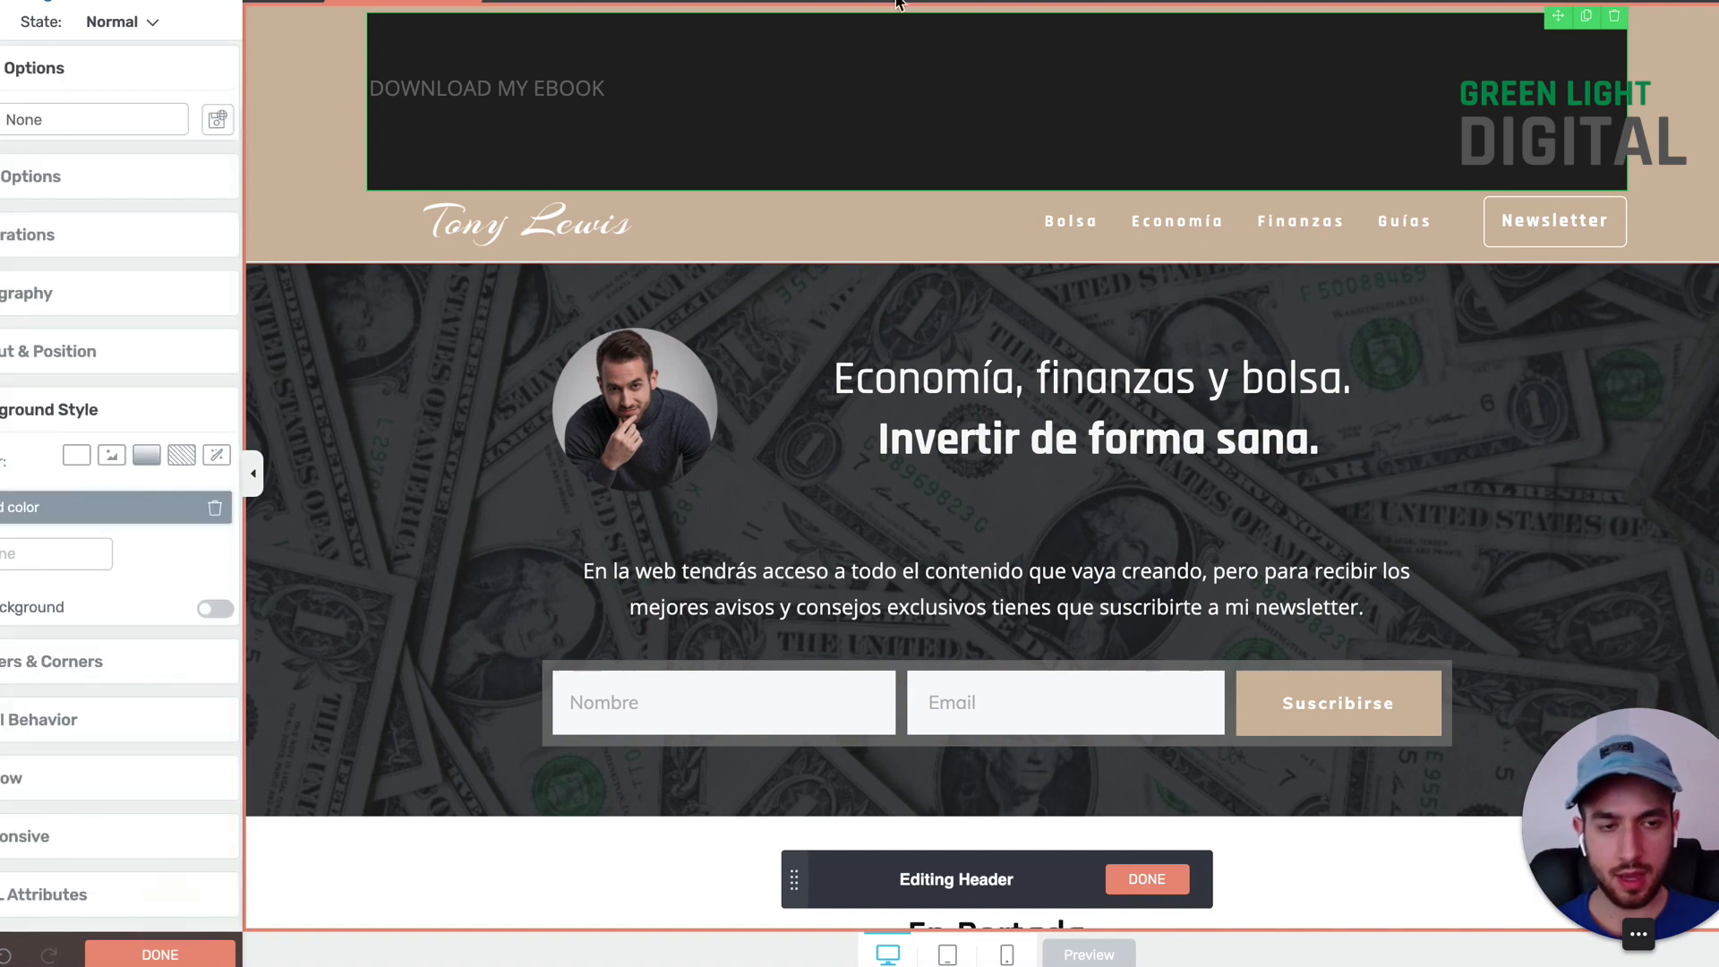
# Step: Add a 1/2 + 1/2 two-column layout to the dark section and move the DOWNLOAD MY EBOOK text into its first column
pyautogui.click(608, 111)
pyautogui.tripleClick(609, 111)
pyautogui.click(1717, 40)
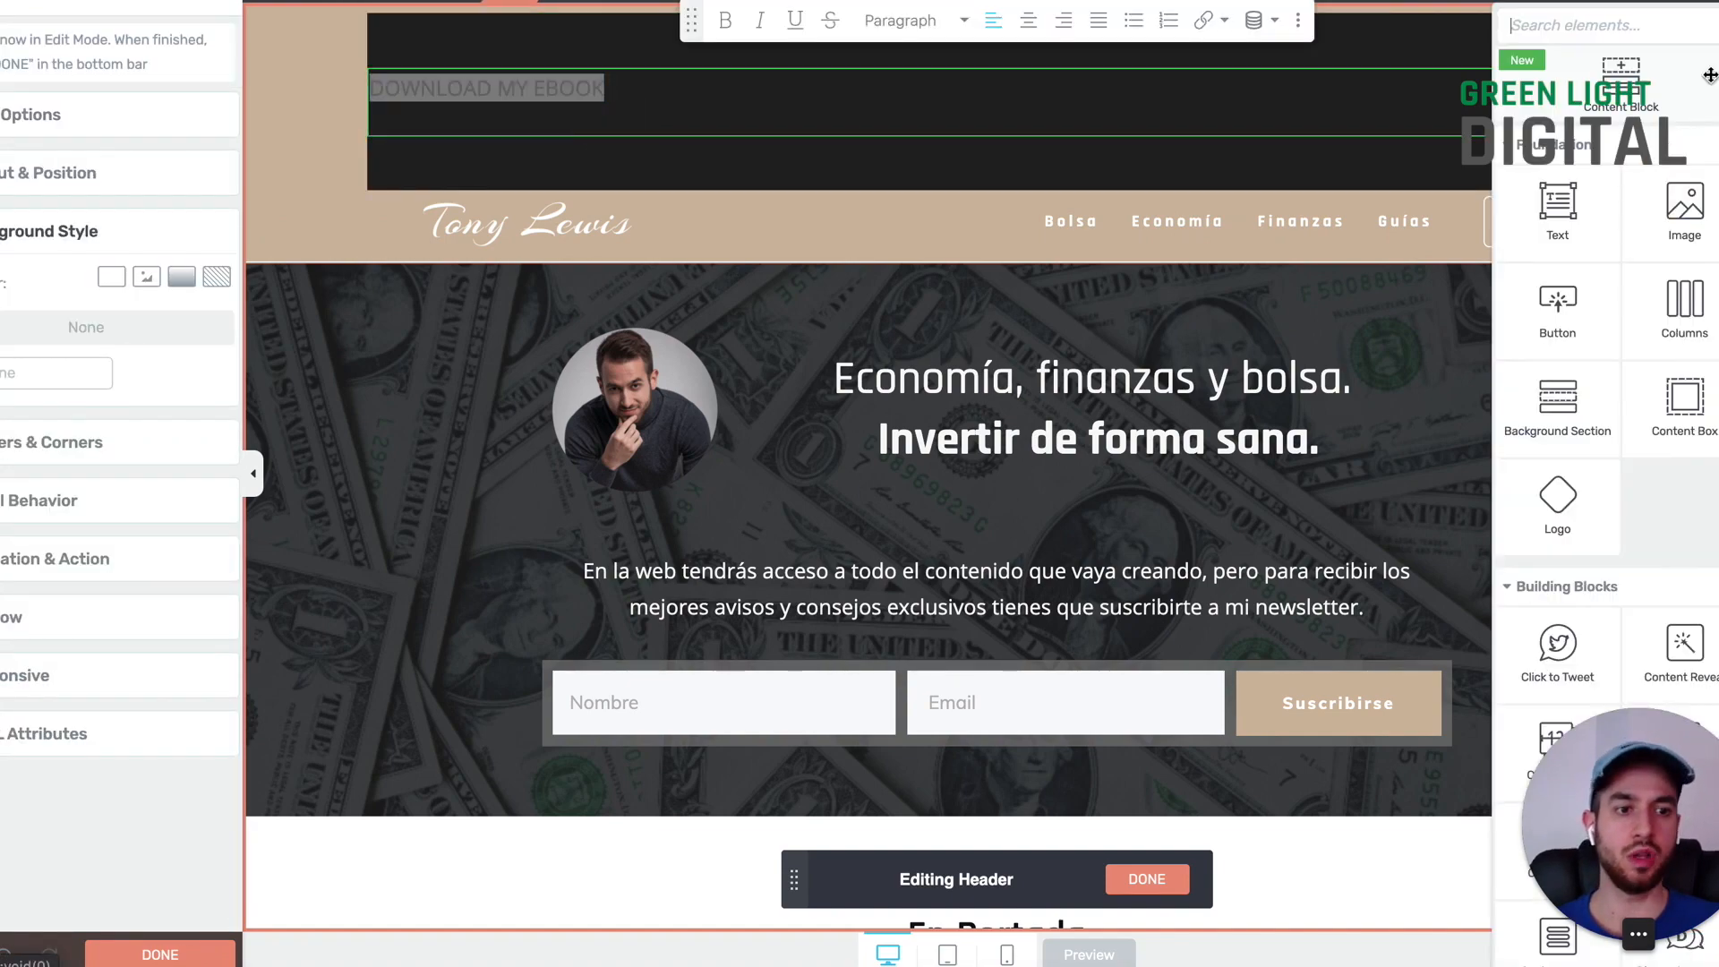
pyautogui.moveTo(1685, 289); pyautogui.dragTo(790, 79)
pyautogui.click(997, 63)
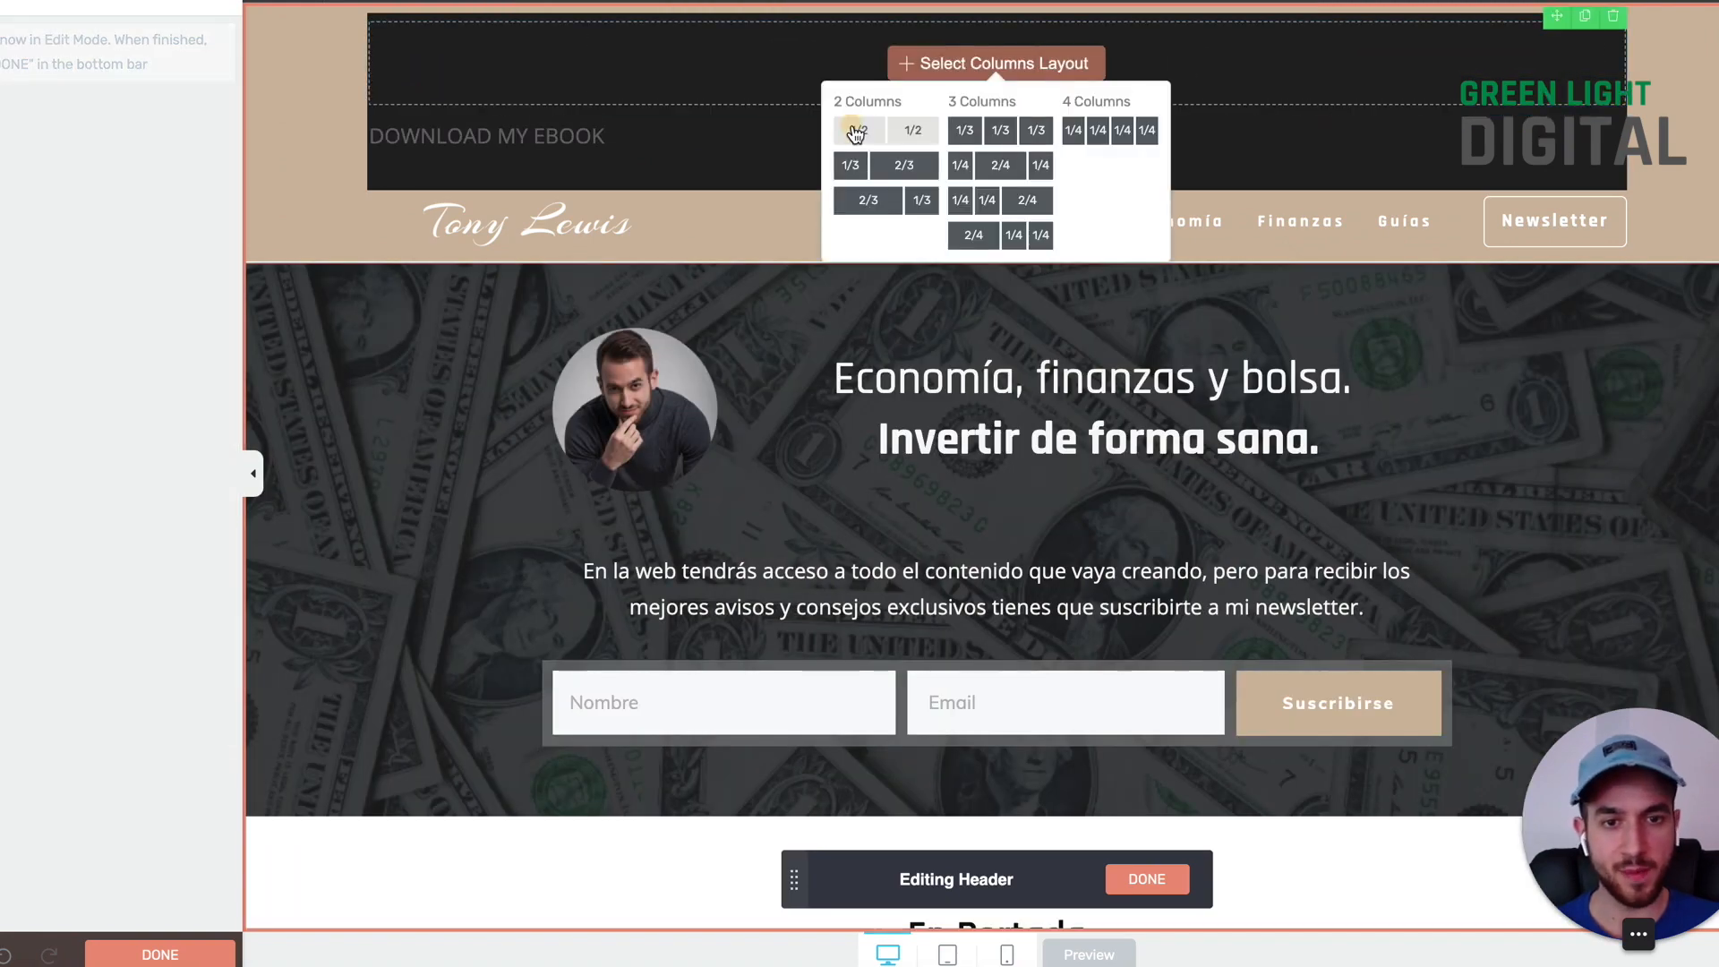
pyautogui.click(855, 128)
pyautogui.click(636, 153)
pyautogui.click(1030, 79)
pyautogui.moveTo(940, 77); pyautogui.dragTo(874, 75)
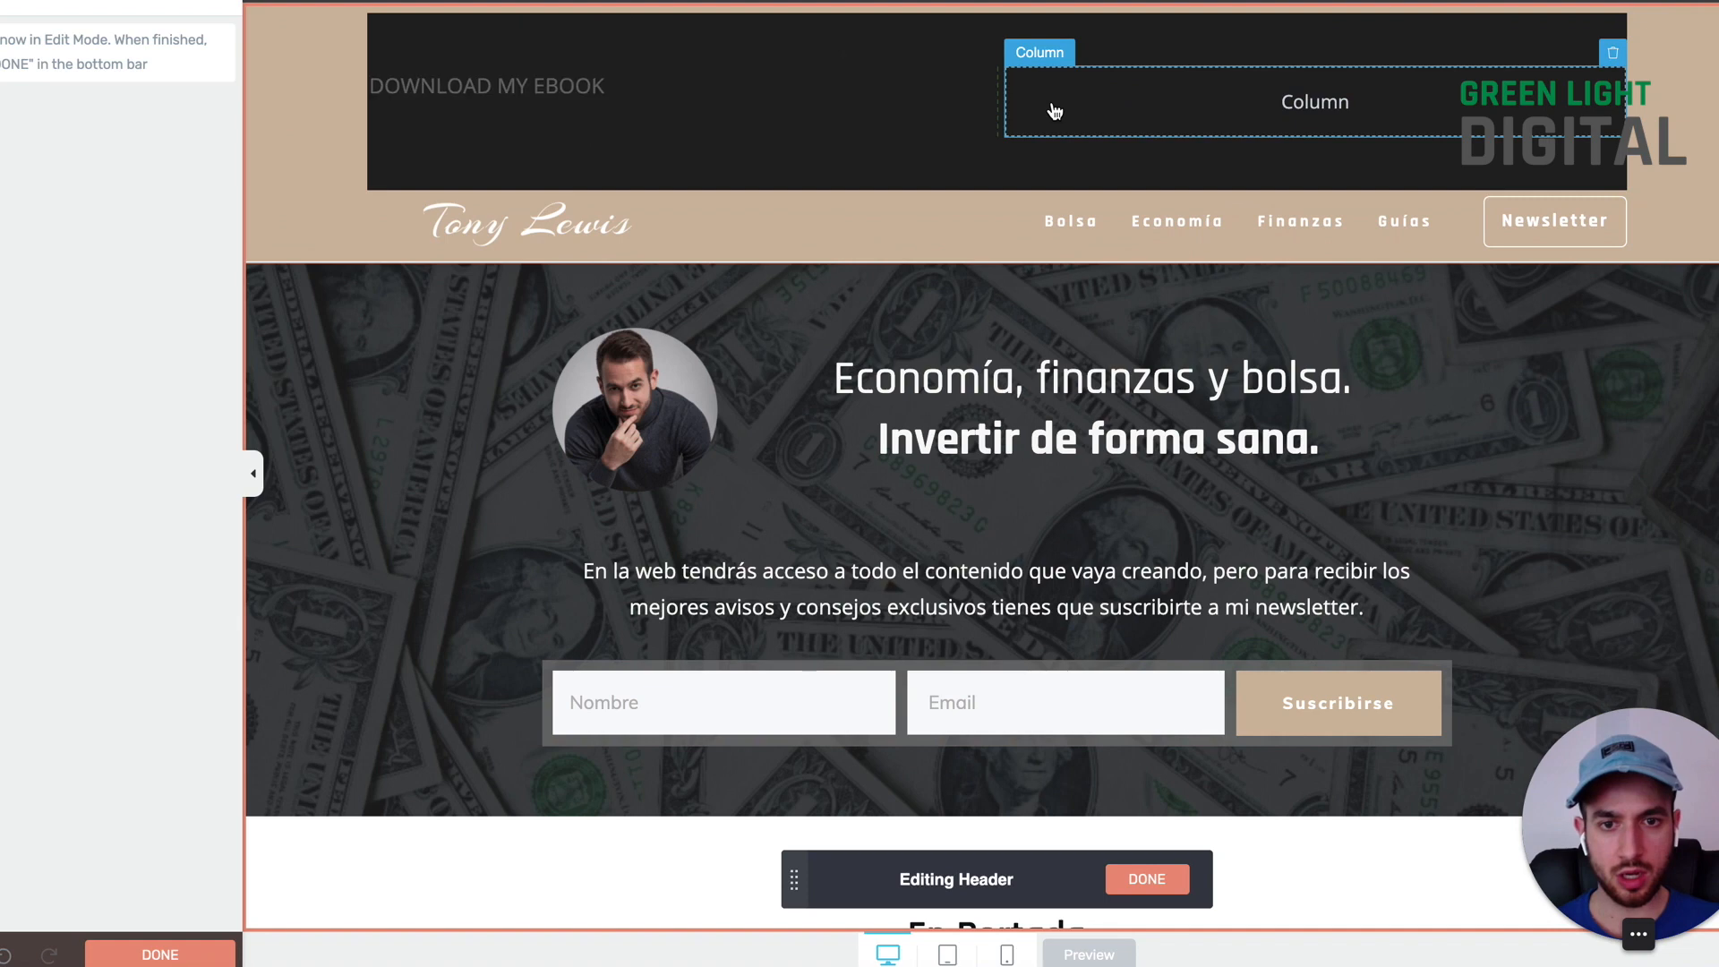
# Step: Set the DOWNLOAD MY EBOOK text's font to Poppins and its size to 25 px
pyautogui.click(610, 72)
pyautogui.tripleClick(610, 73)
pyautogui.click(955, 23)
pyautogui.click(955, 23)
pyautogui.click(98, 118)
pyautogui.click(133, 224)
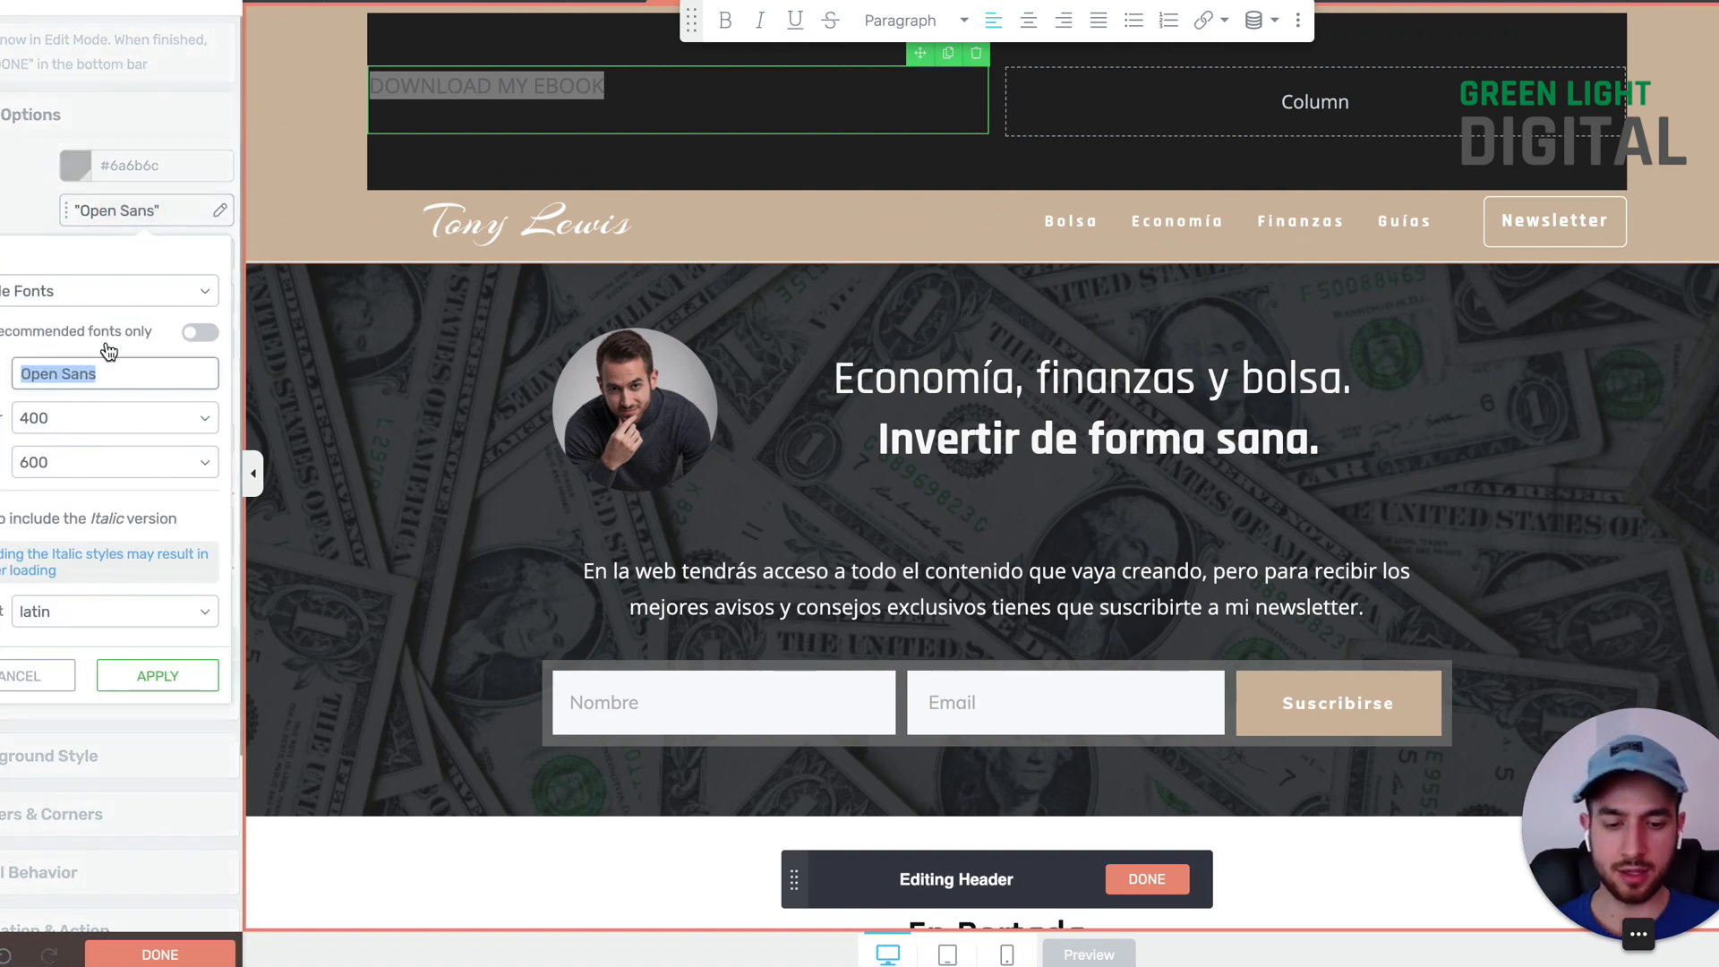
pyautogui.write('poppins')
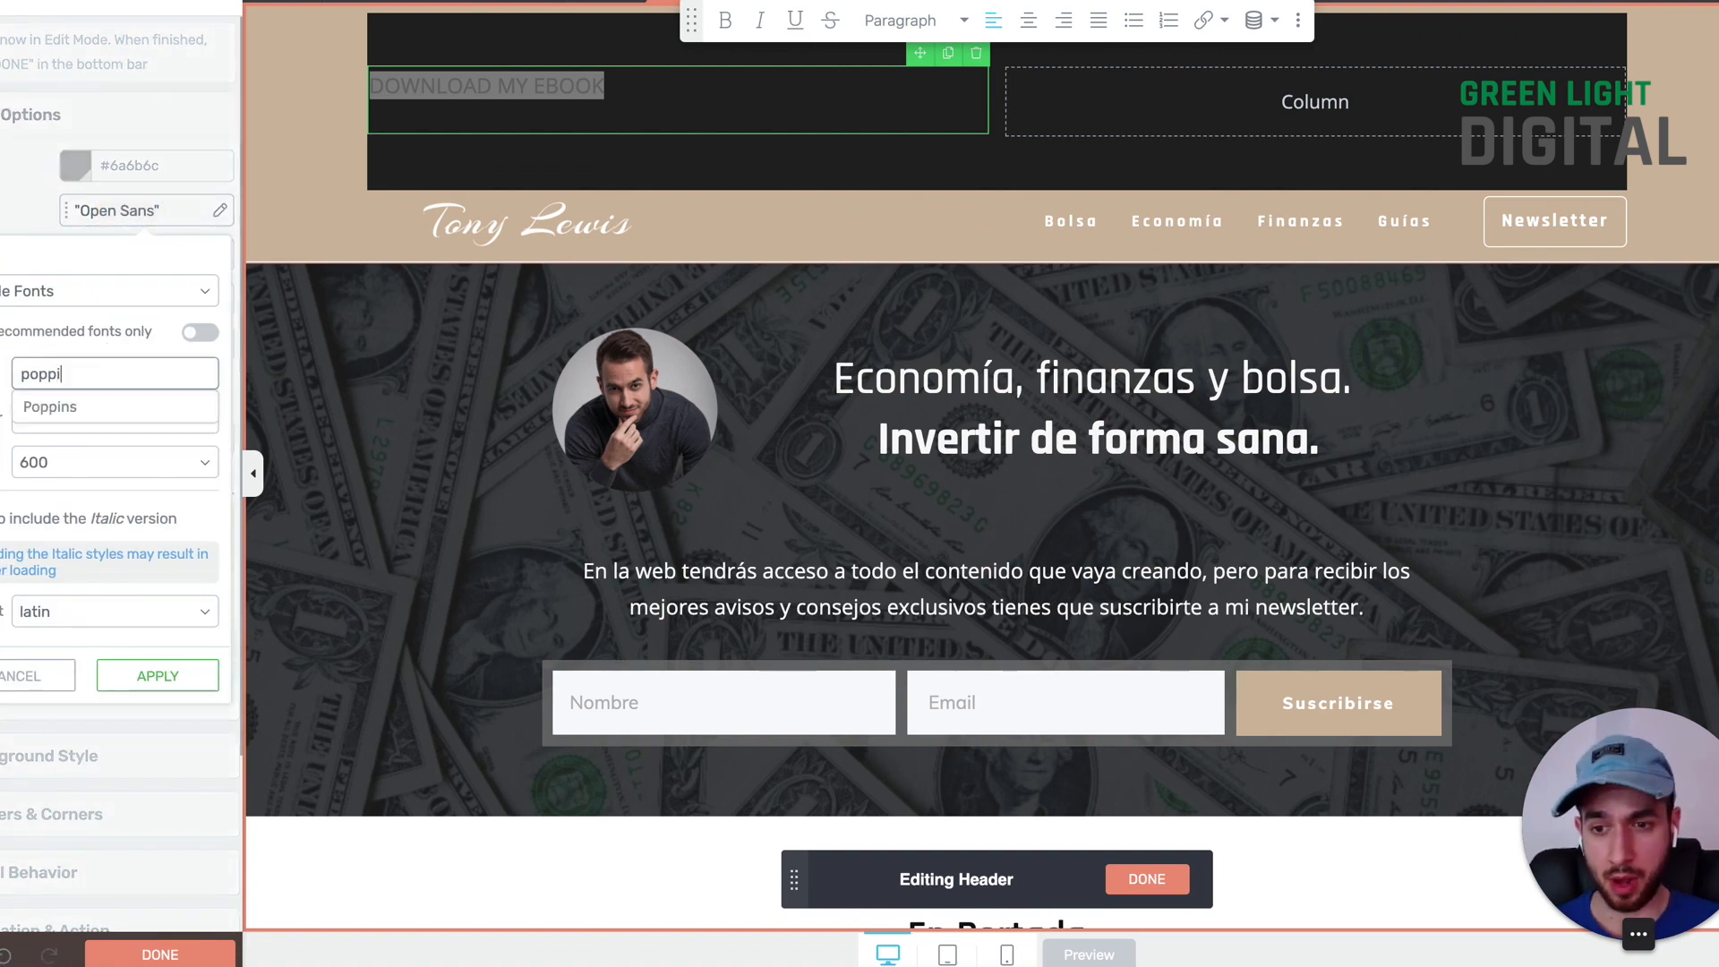
pyautogui.click(108, 413)
pyautogui.click(157, 675)
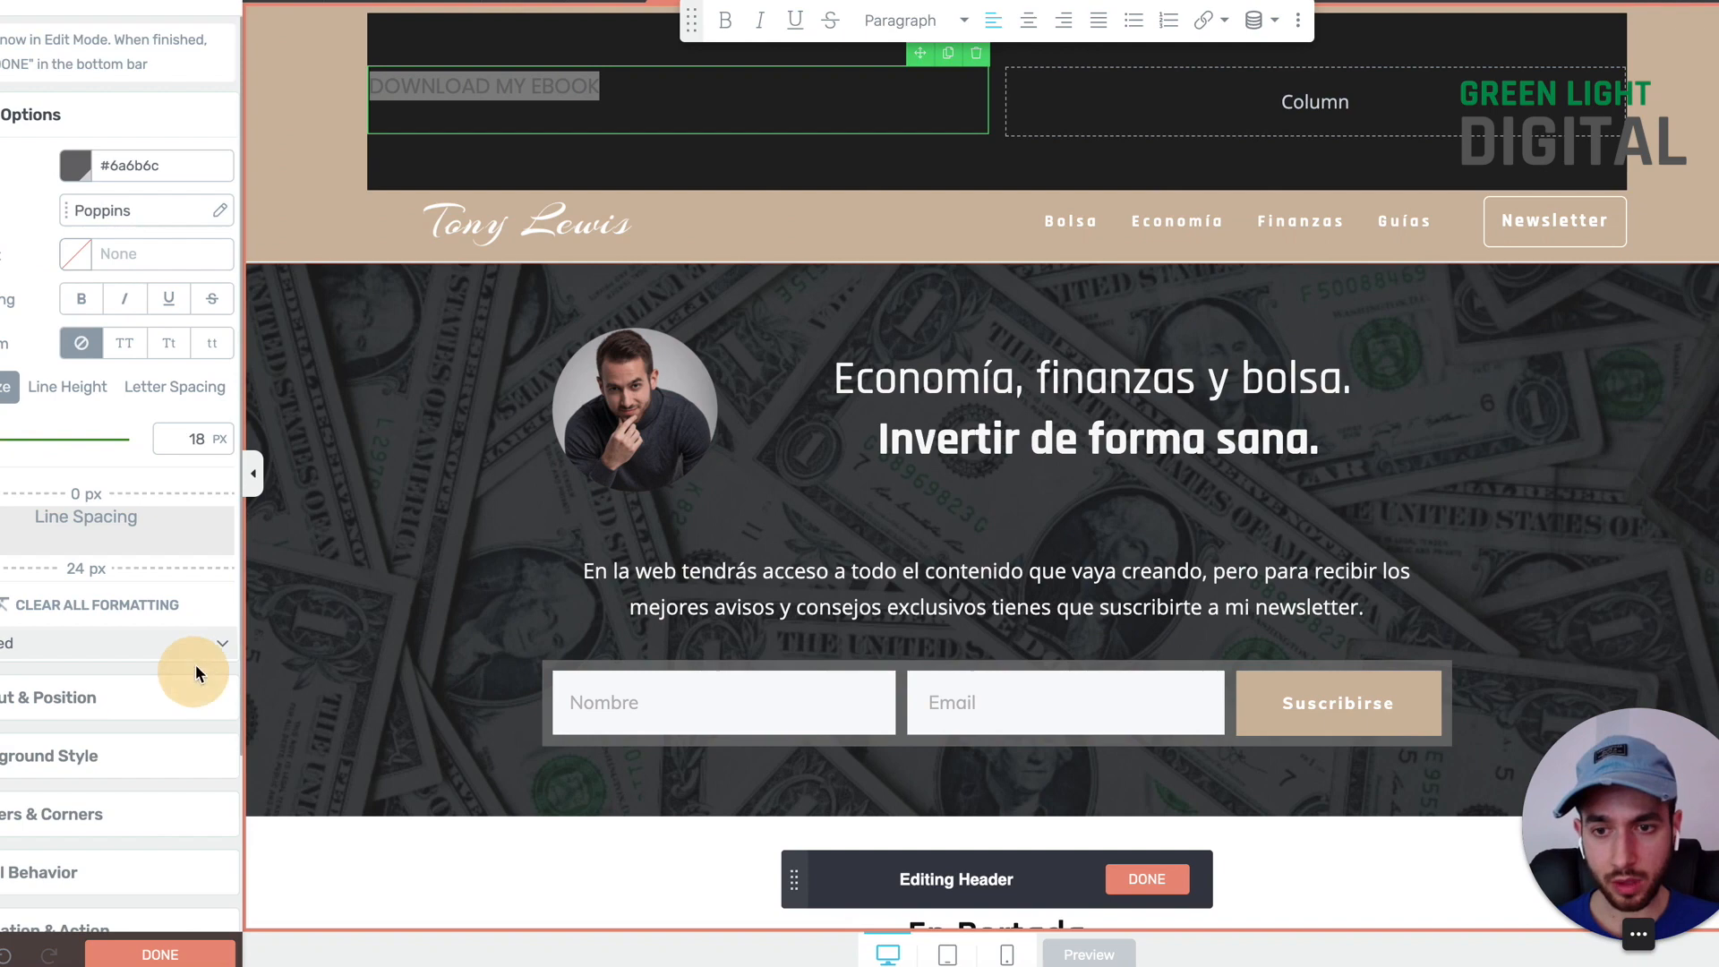
pyautogui.doubleClick(181, 439)
pyautogui.write('25')
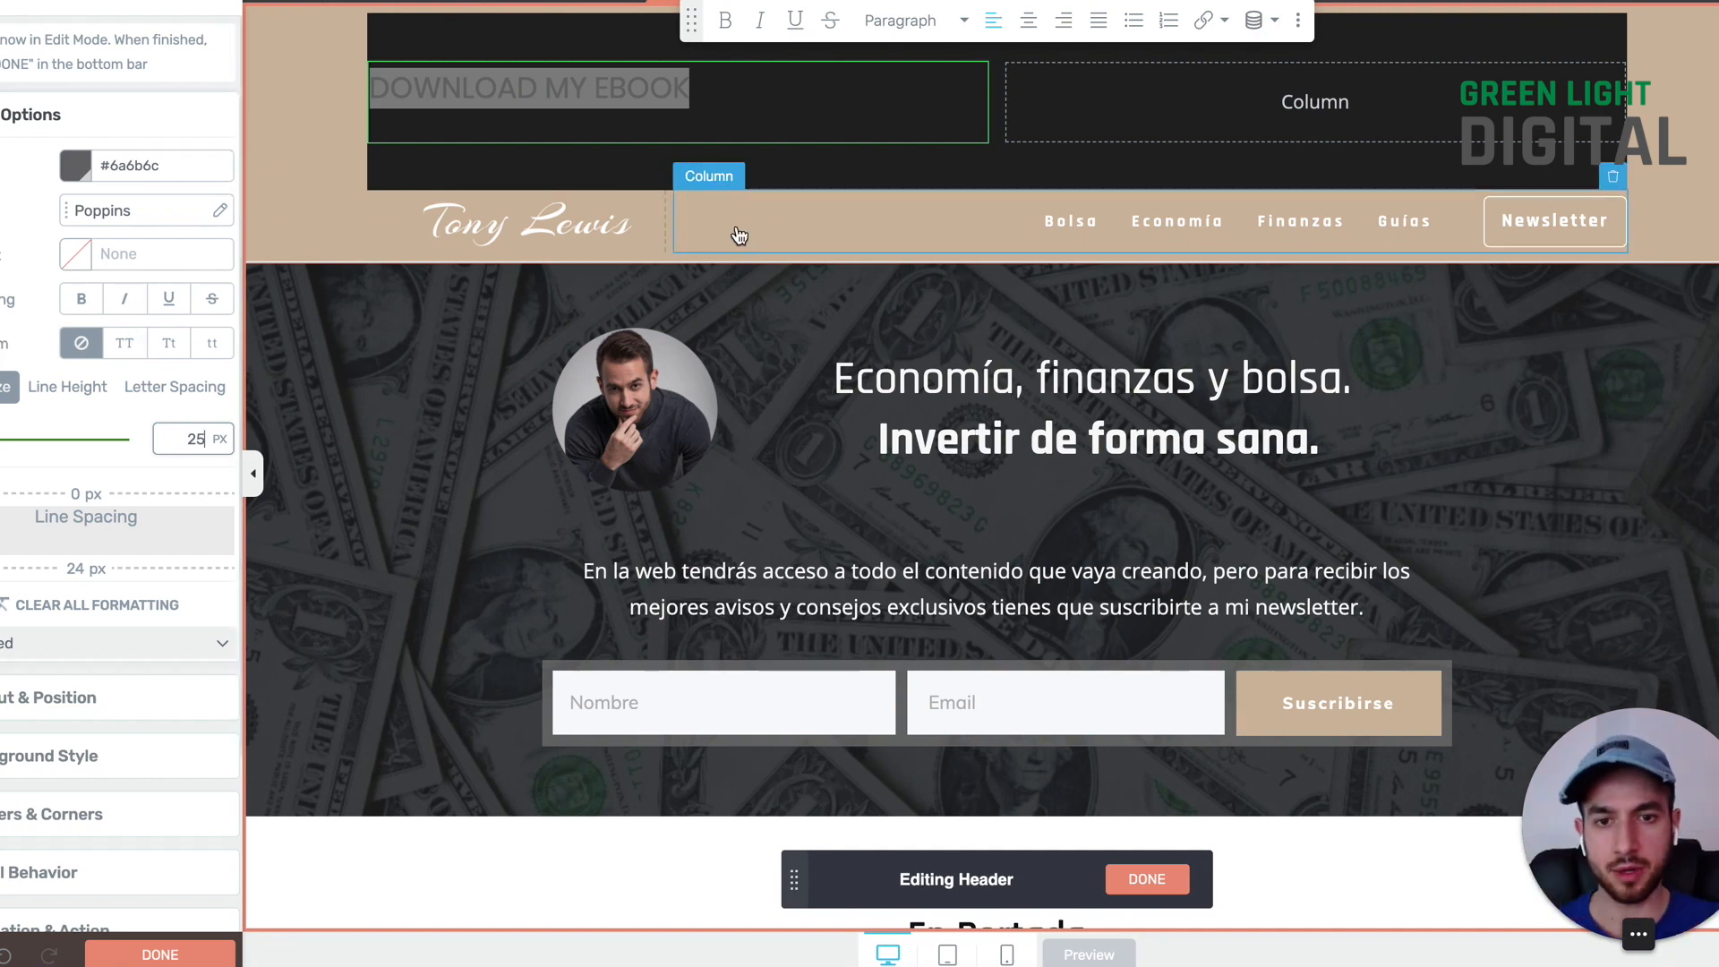
# Step: Colour the DOWNLOAD MY EBOOK text off-white (#f8f8f8) from the template colours
pyautogui.tripleClick(703, 104)
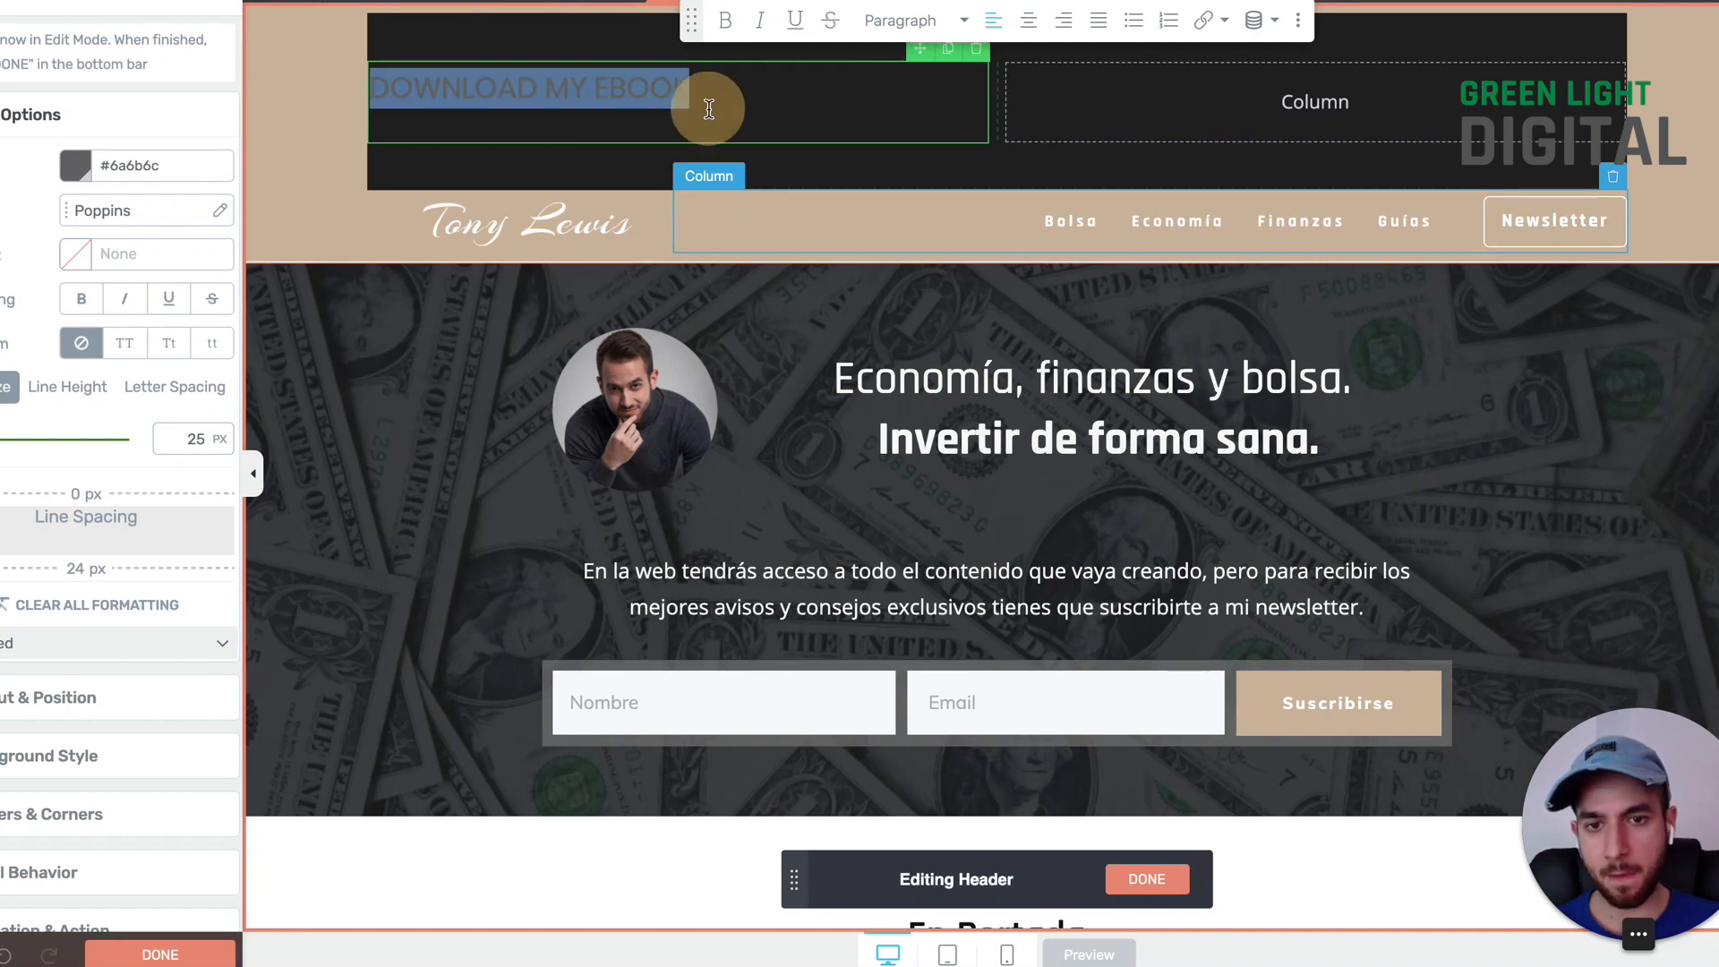
pyautogui.click(75, 166)
pyautogui.click(32, 672)
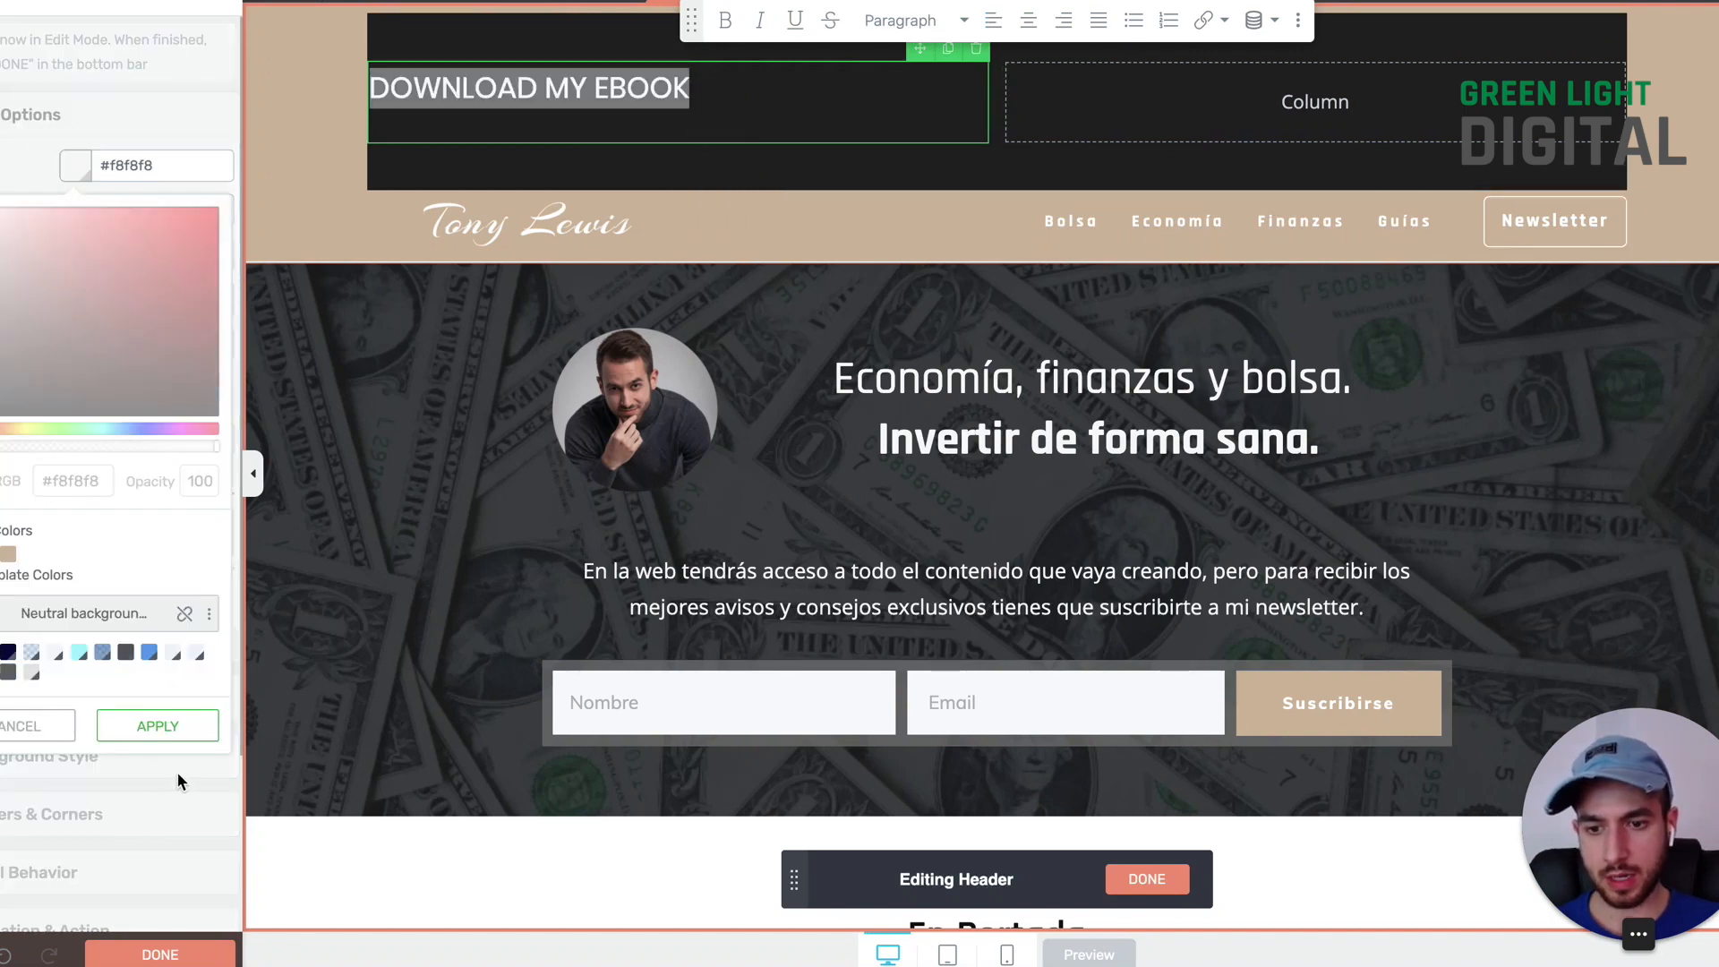
pyautogui.click(179, 726)
# Step: Reduce the minimum height of the dark background section by about a third
pyautogui.click(835, 243)
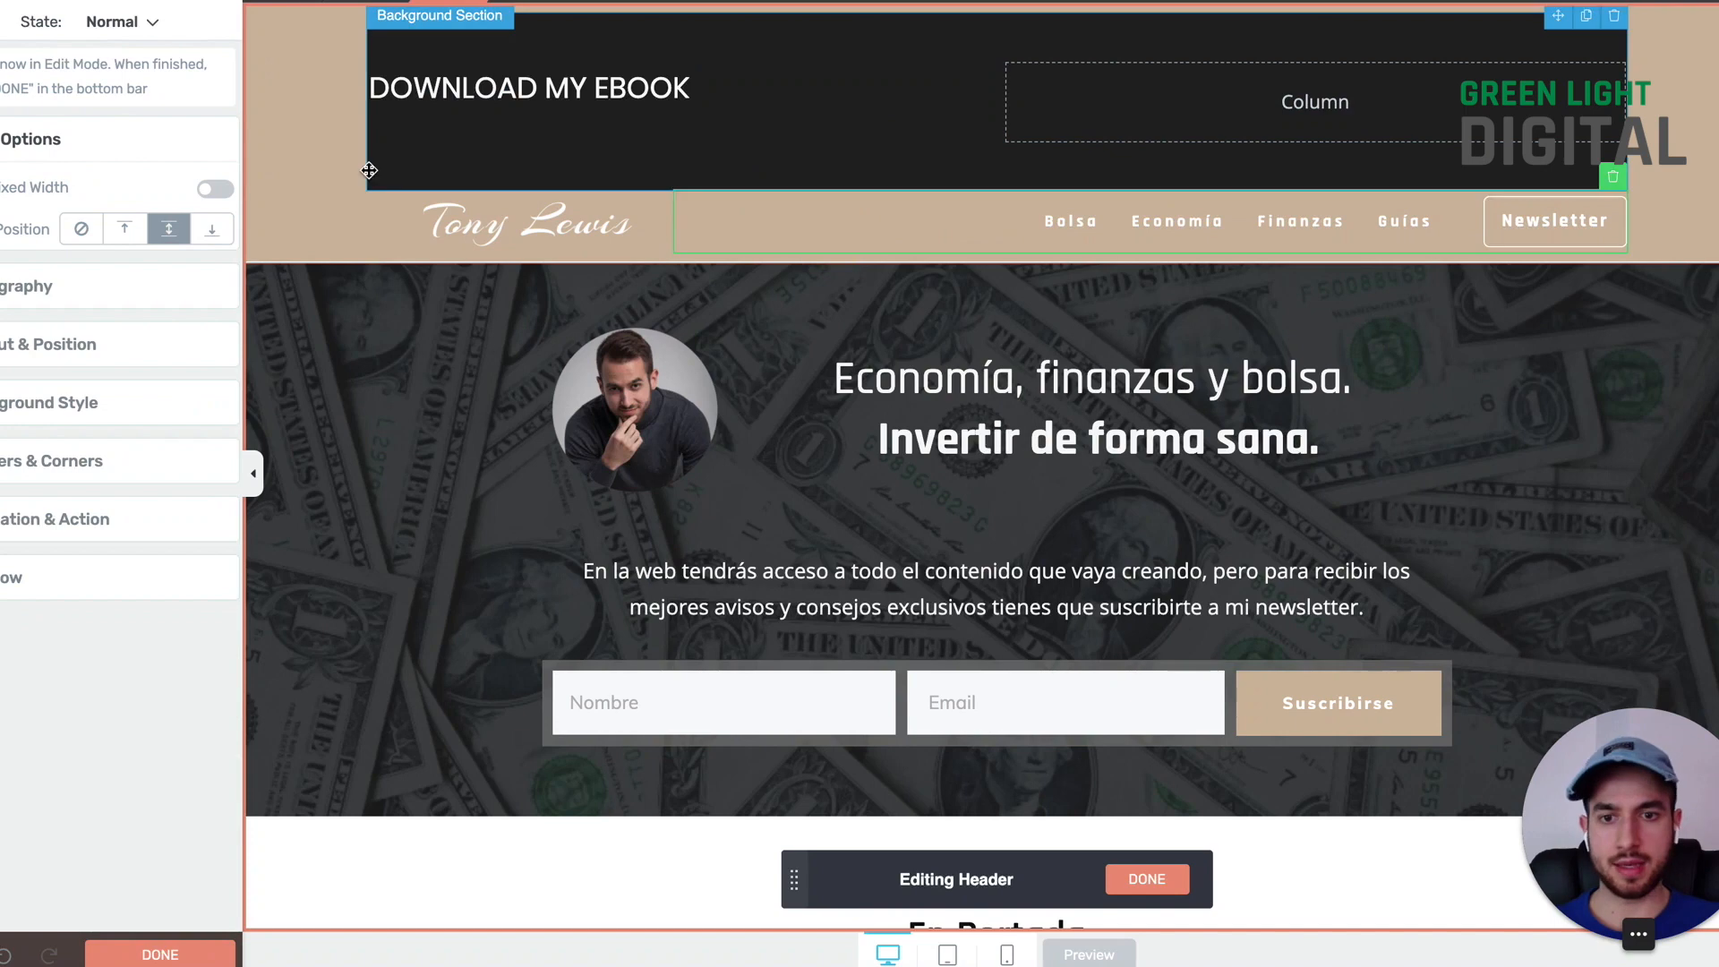
pyautogui.click(450, 165)
pyautogui.moveTo(123, 376); pyautogui.dragTo(0, 385)
# Step: Set the top and bottom margins of the columns row holding the logo and menu to 30 px
pyautogui.click(393, 173)
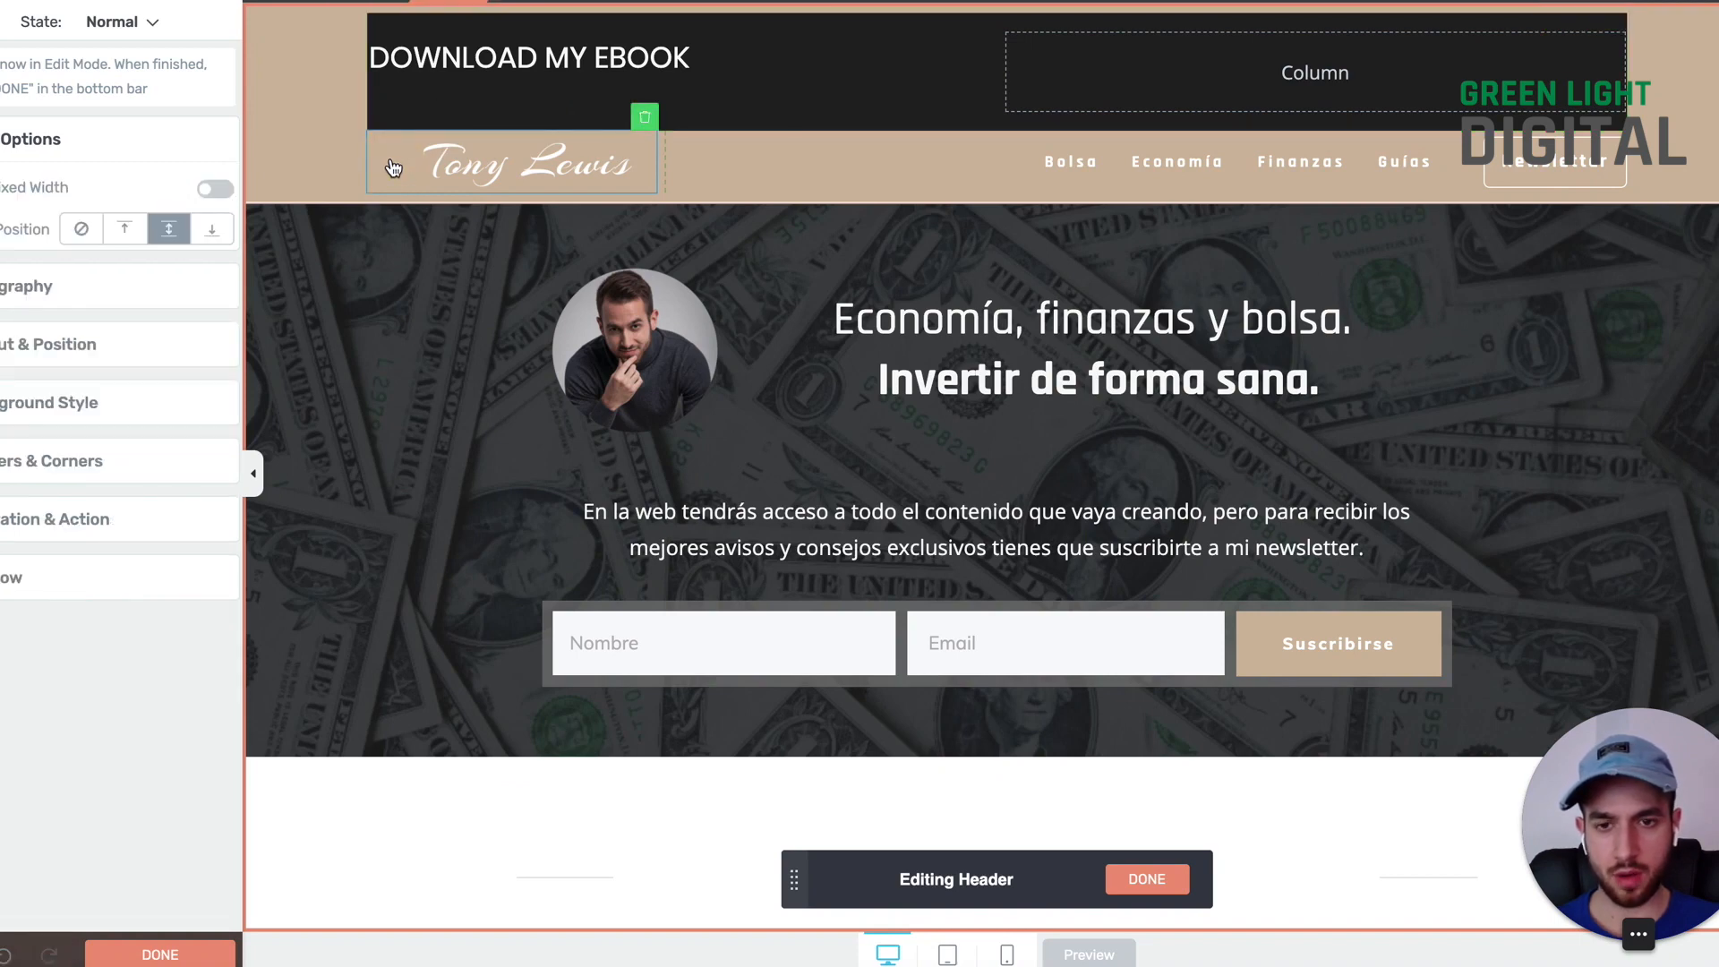
pyautogui.click(338, 161)
pyautogui.click(448, 142)
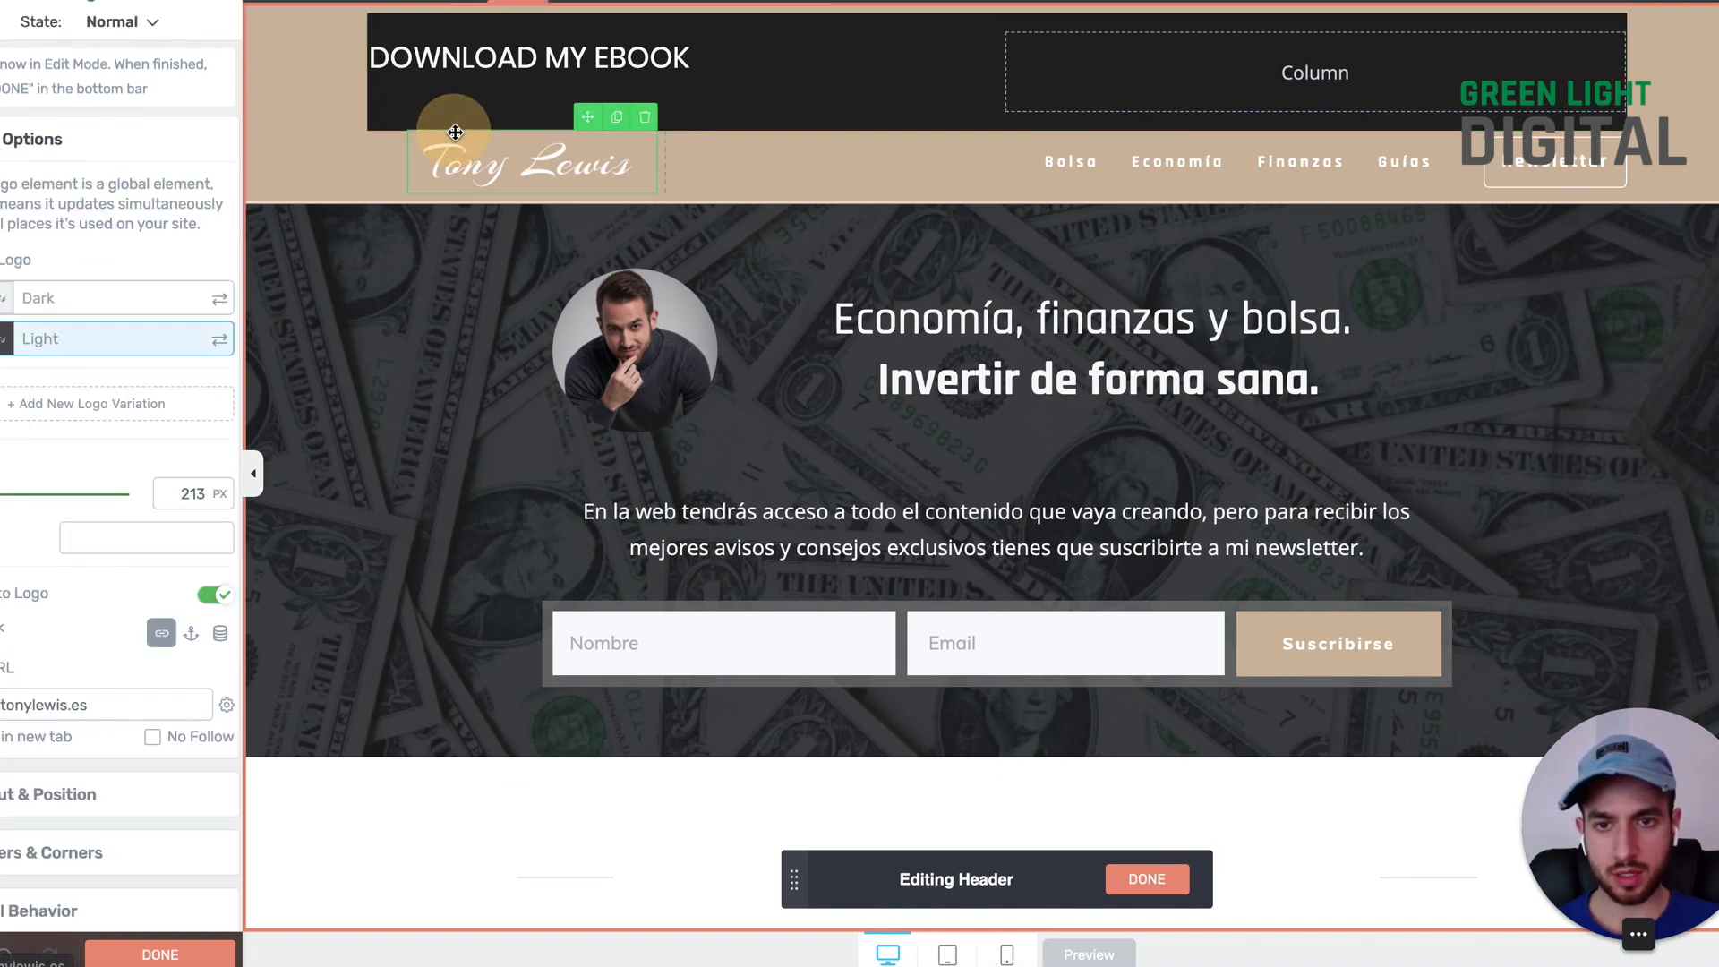
pyautogui.click(380, 12)
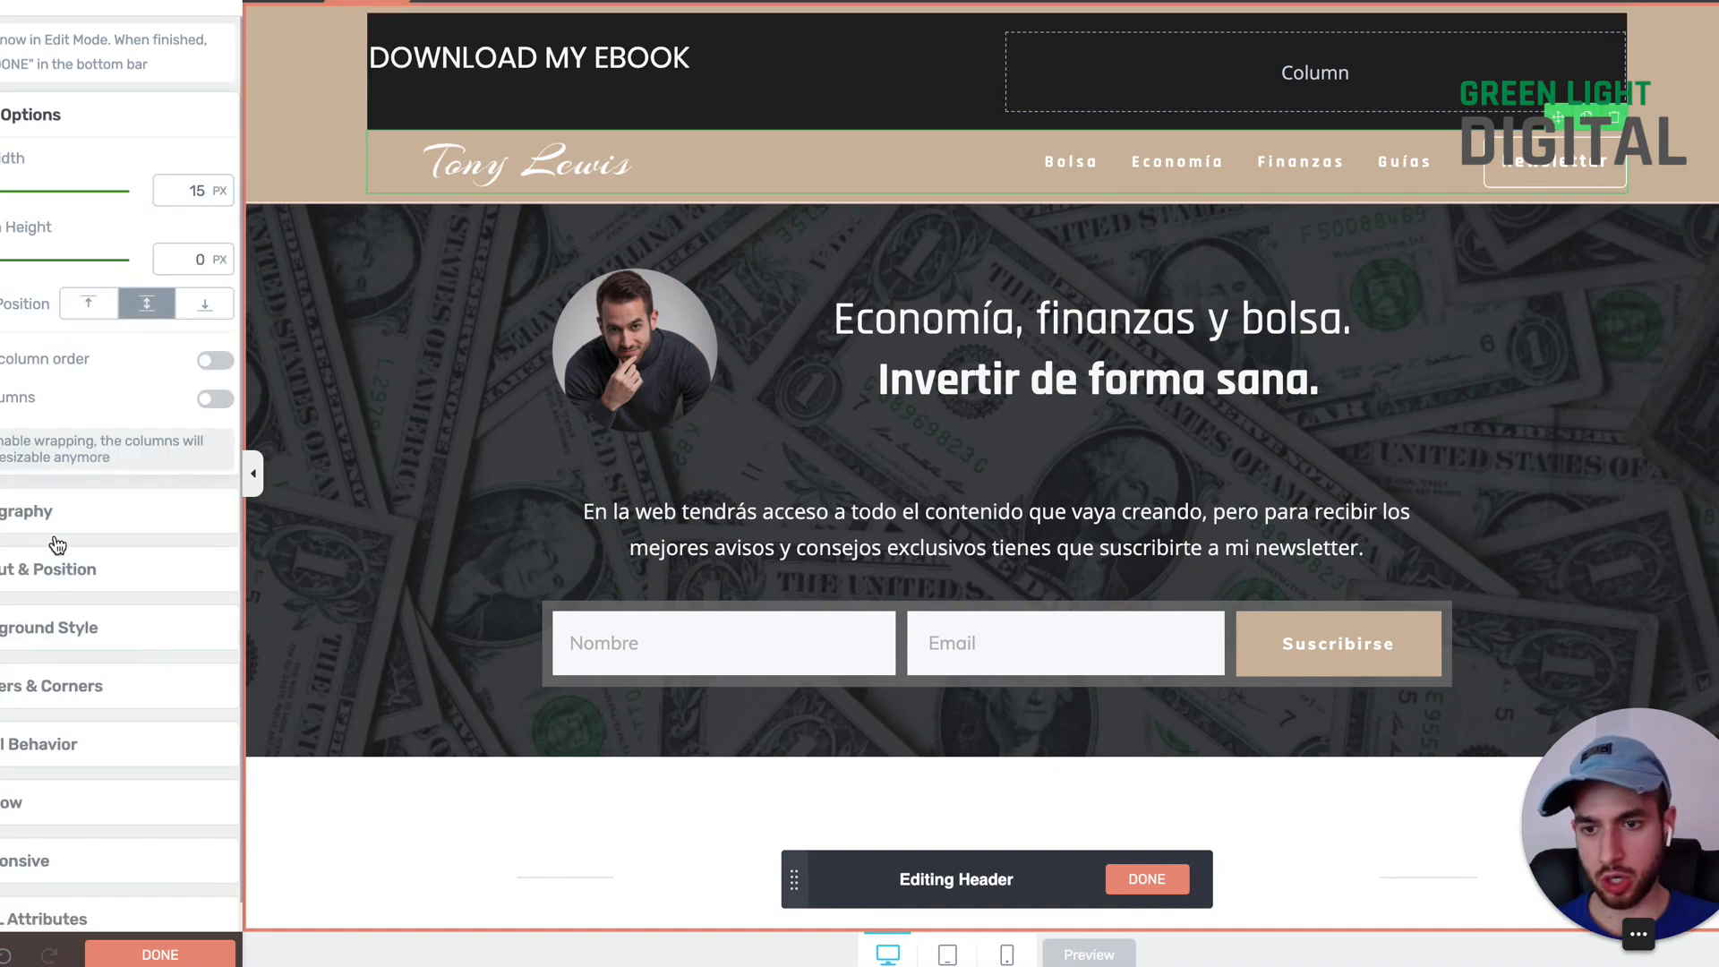
pyautogui.click(54, 564)
pyautogui.click(90, 337)
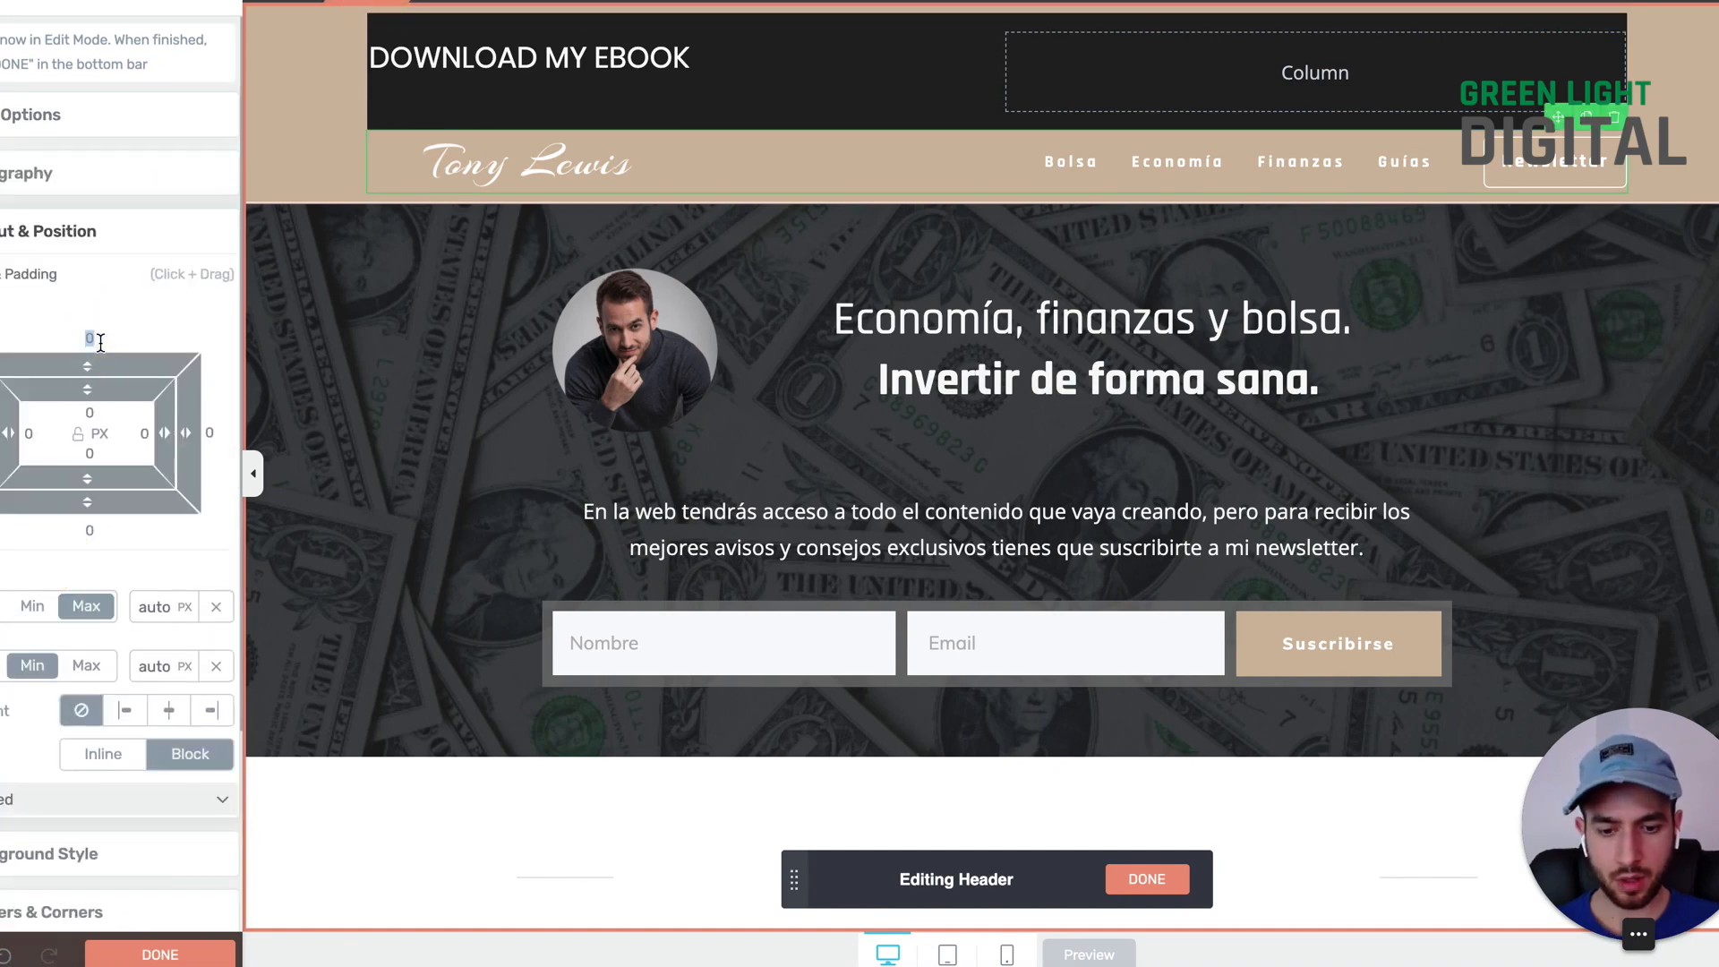
pyautogui.write('30')
pyautogui.click(90, 530)
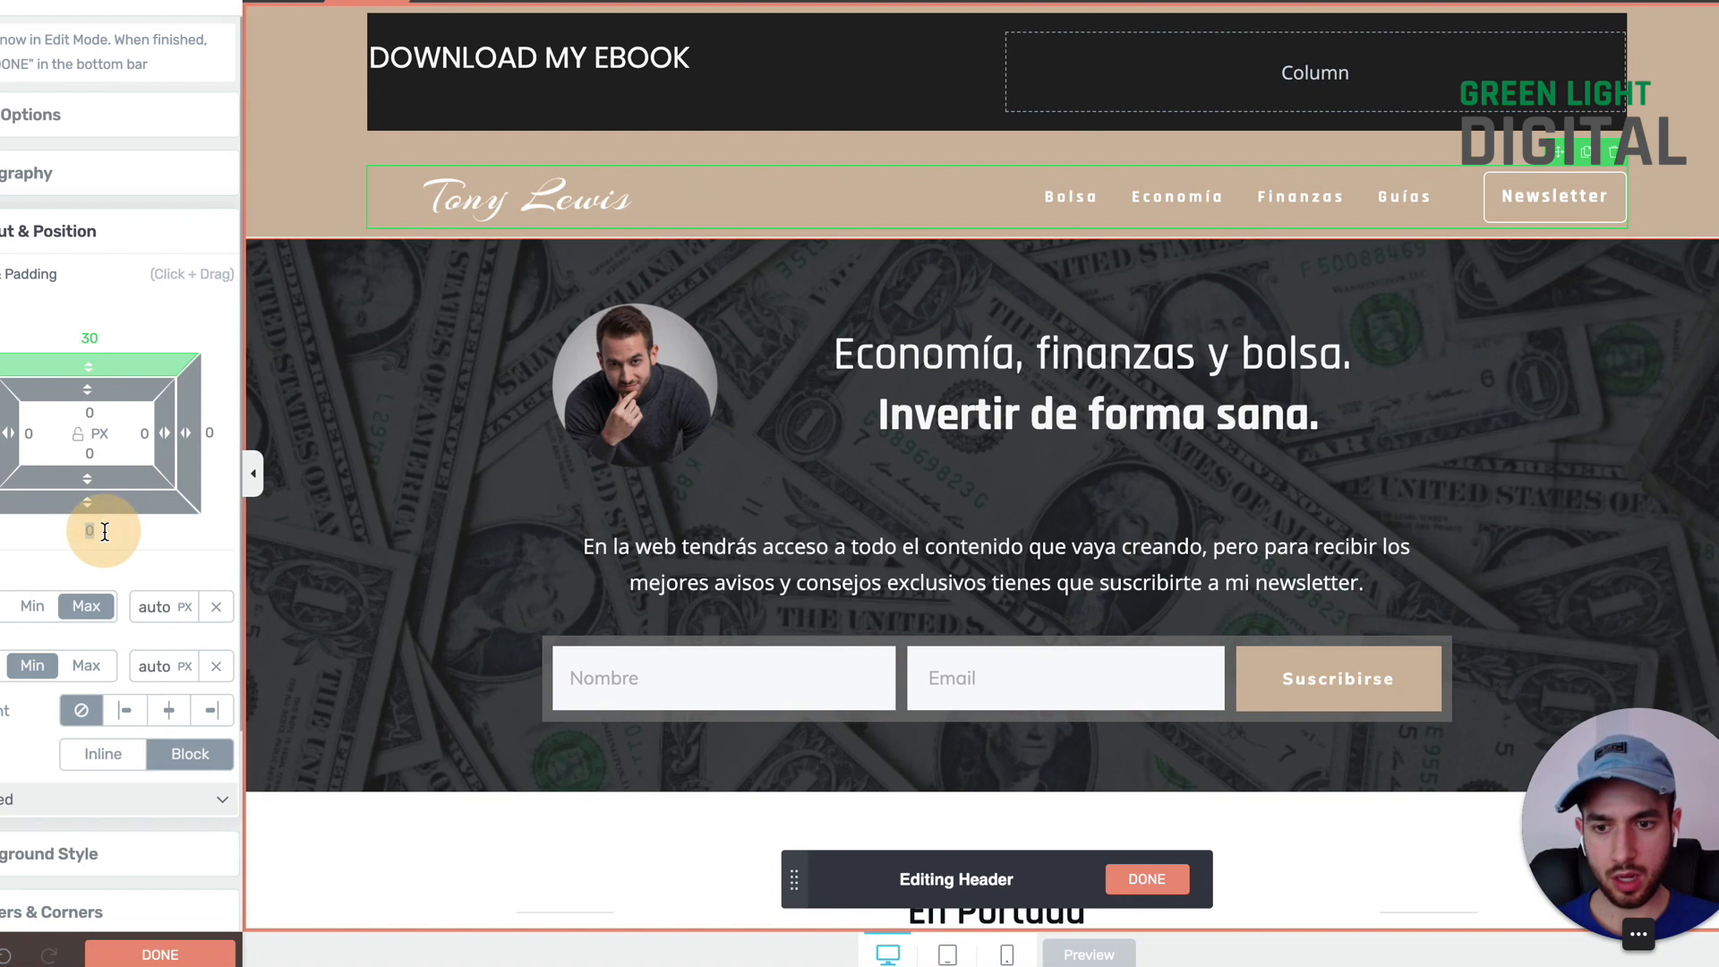
pyautogui.write('30')
pyautogui.click(336, 172)
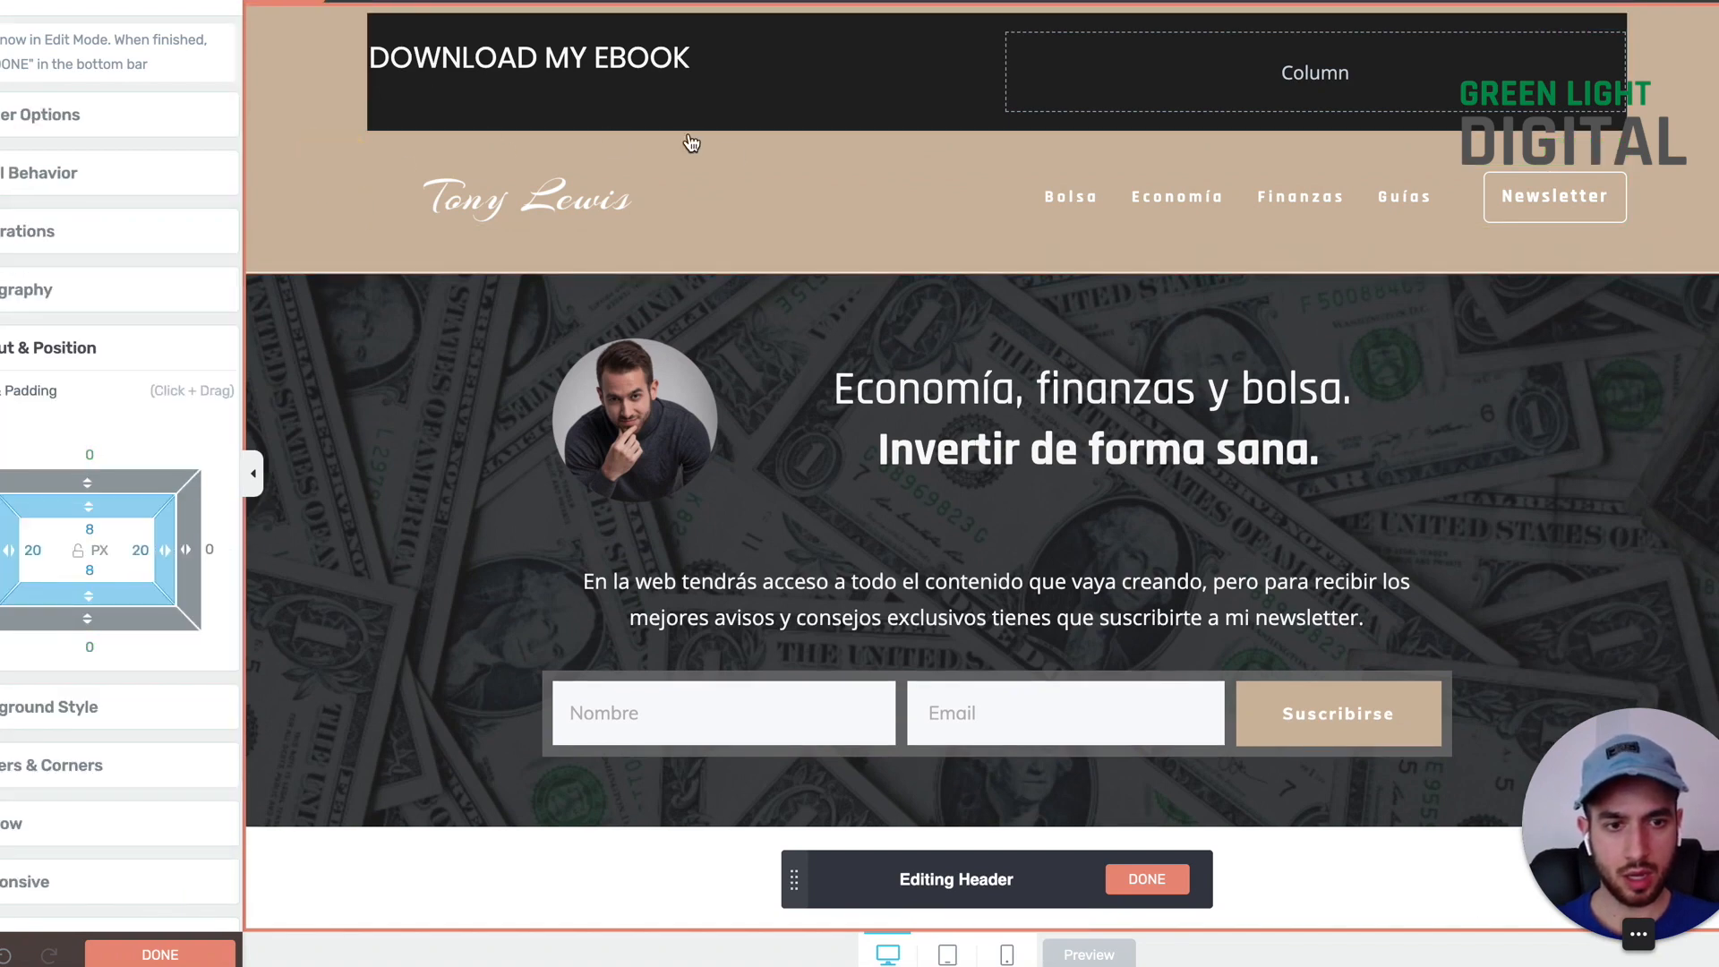
# Step: Give the DOWNLOAD MY EBOOK text a left margin of 20 px
pyautogui.click(658, 106)
pyautogui.doubleClick(631, 66)
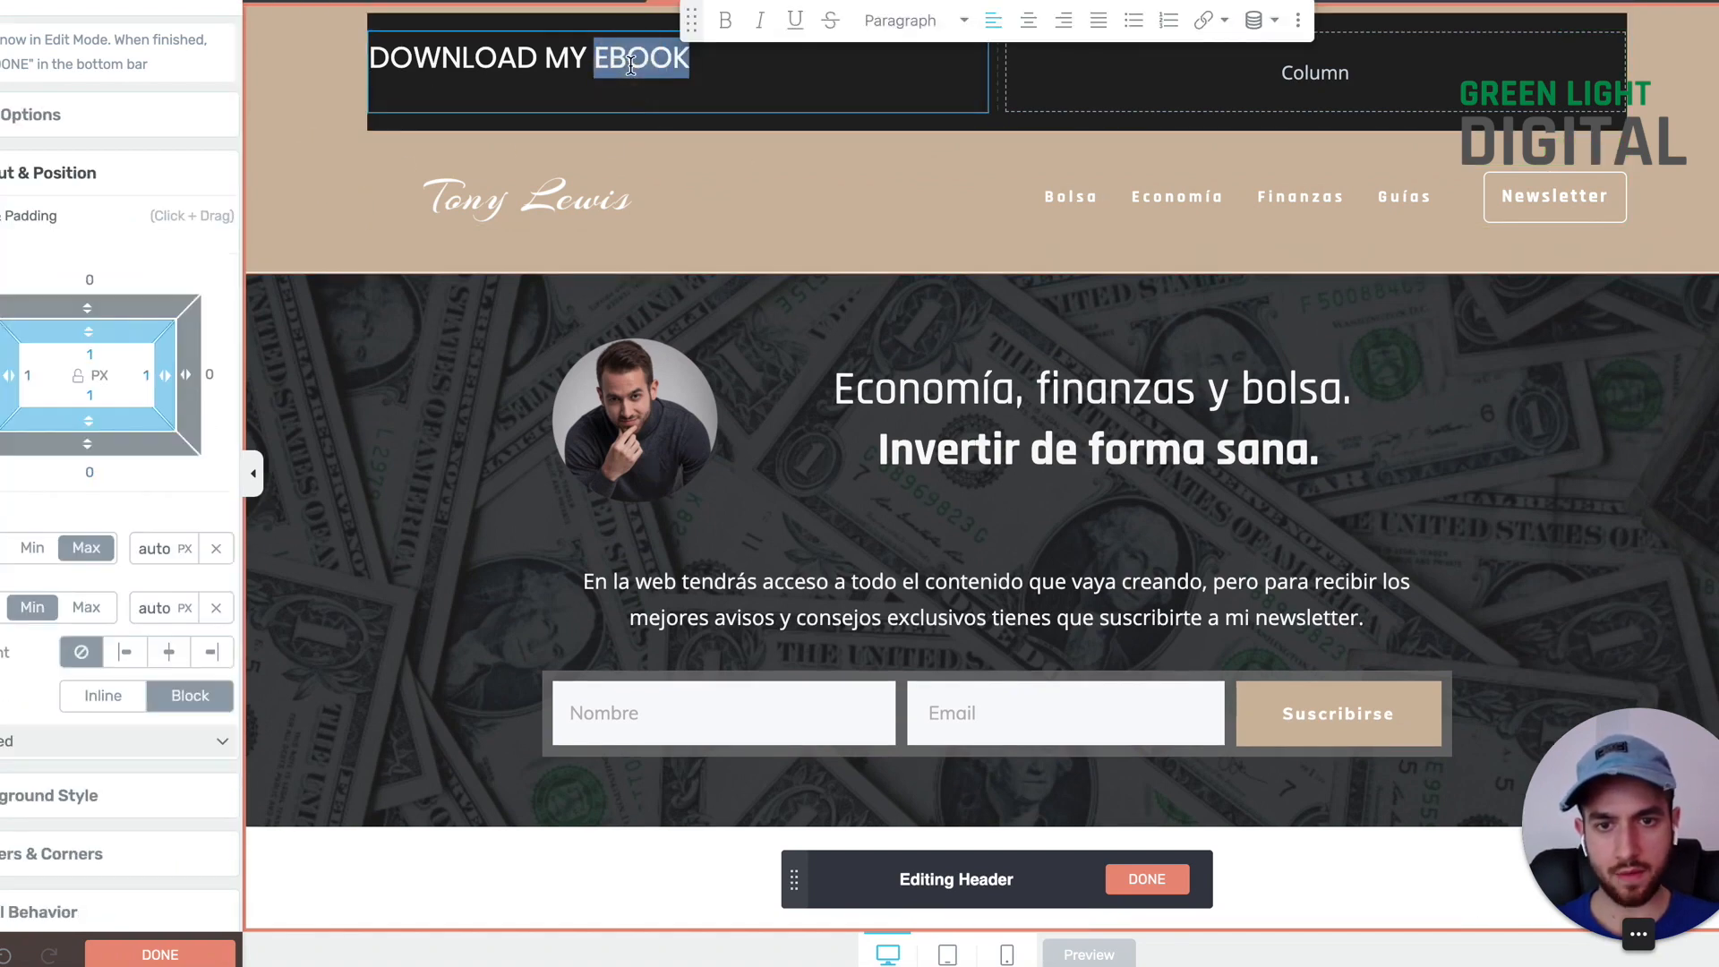
pyautogui.tripleClick(631, 65)
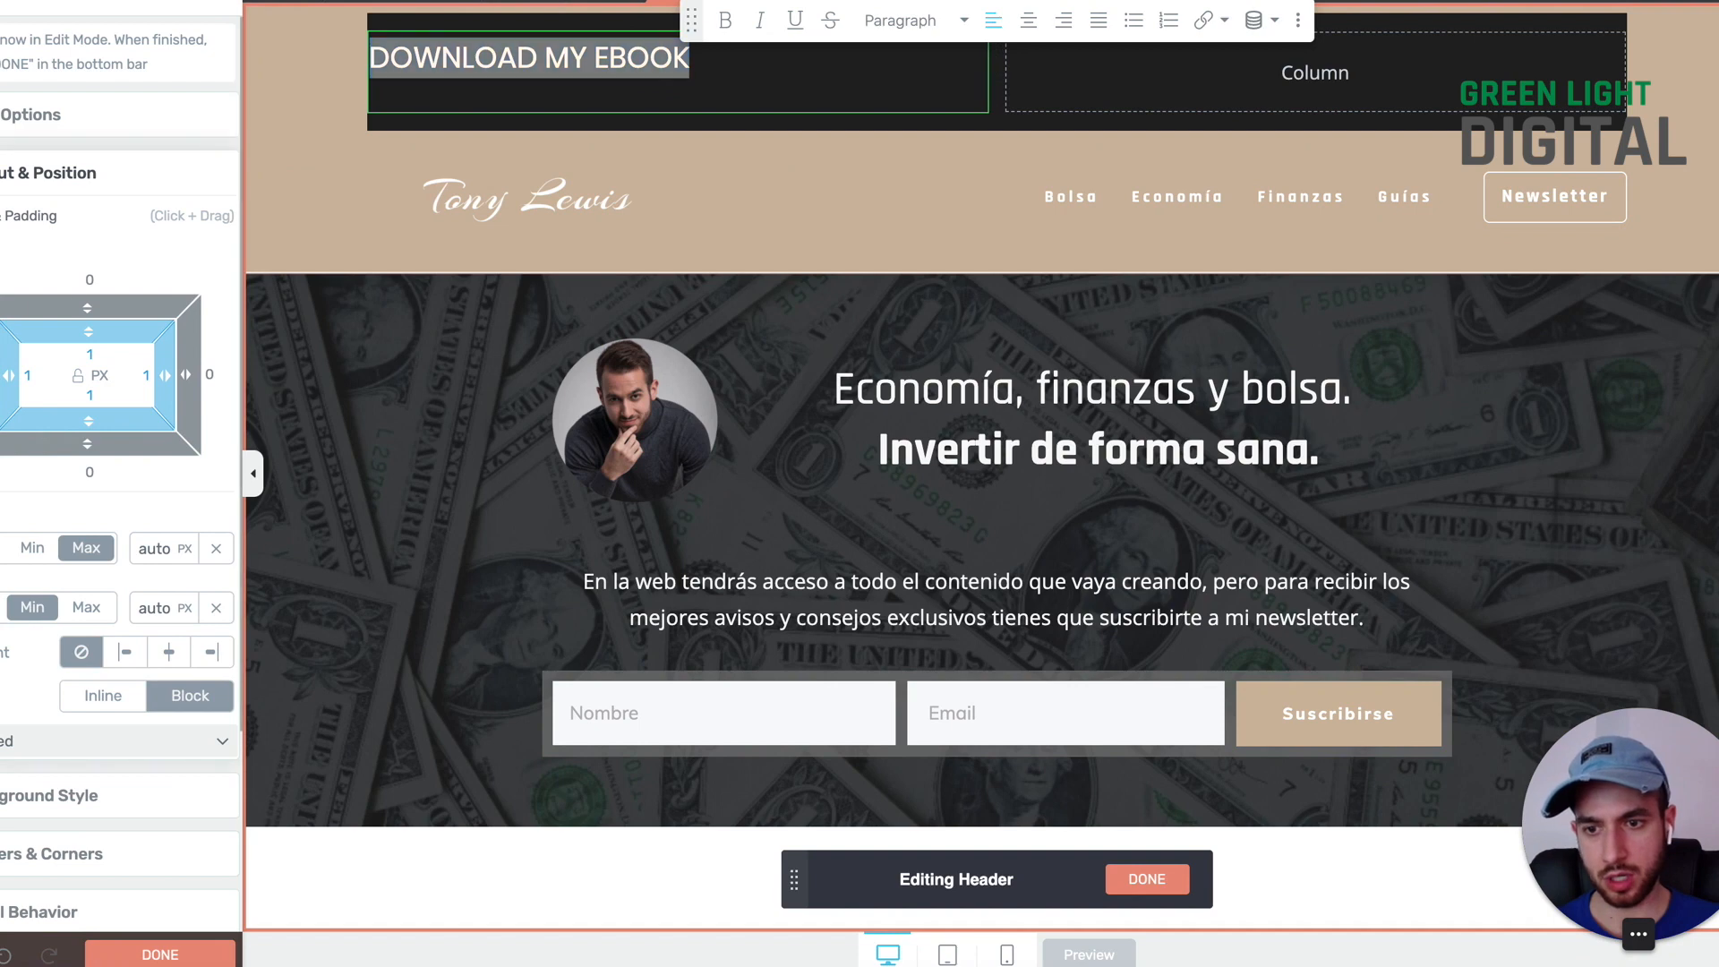
pyautogui.write('20')
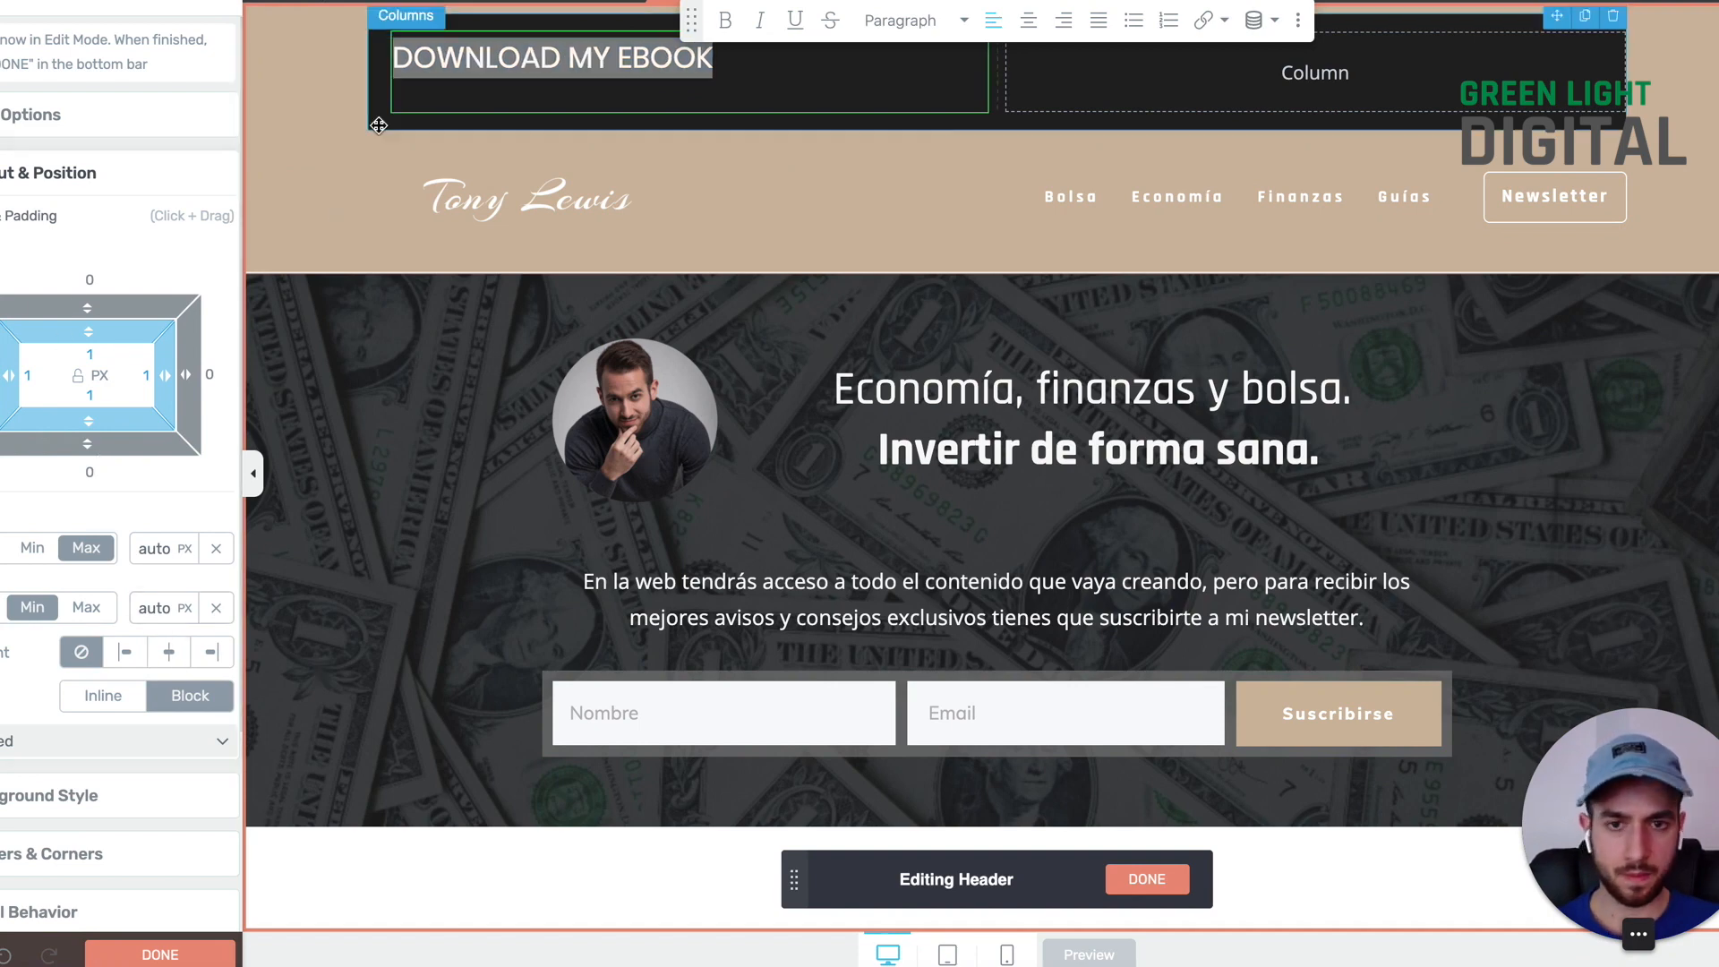
pyautogui.click(89, 279)
pyautogui.write('20')
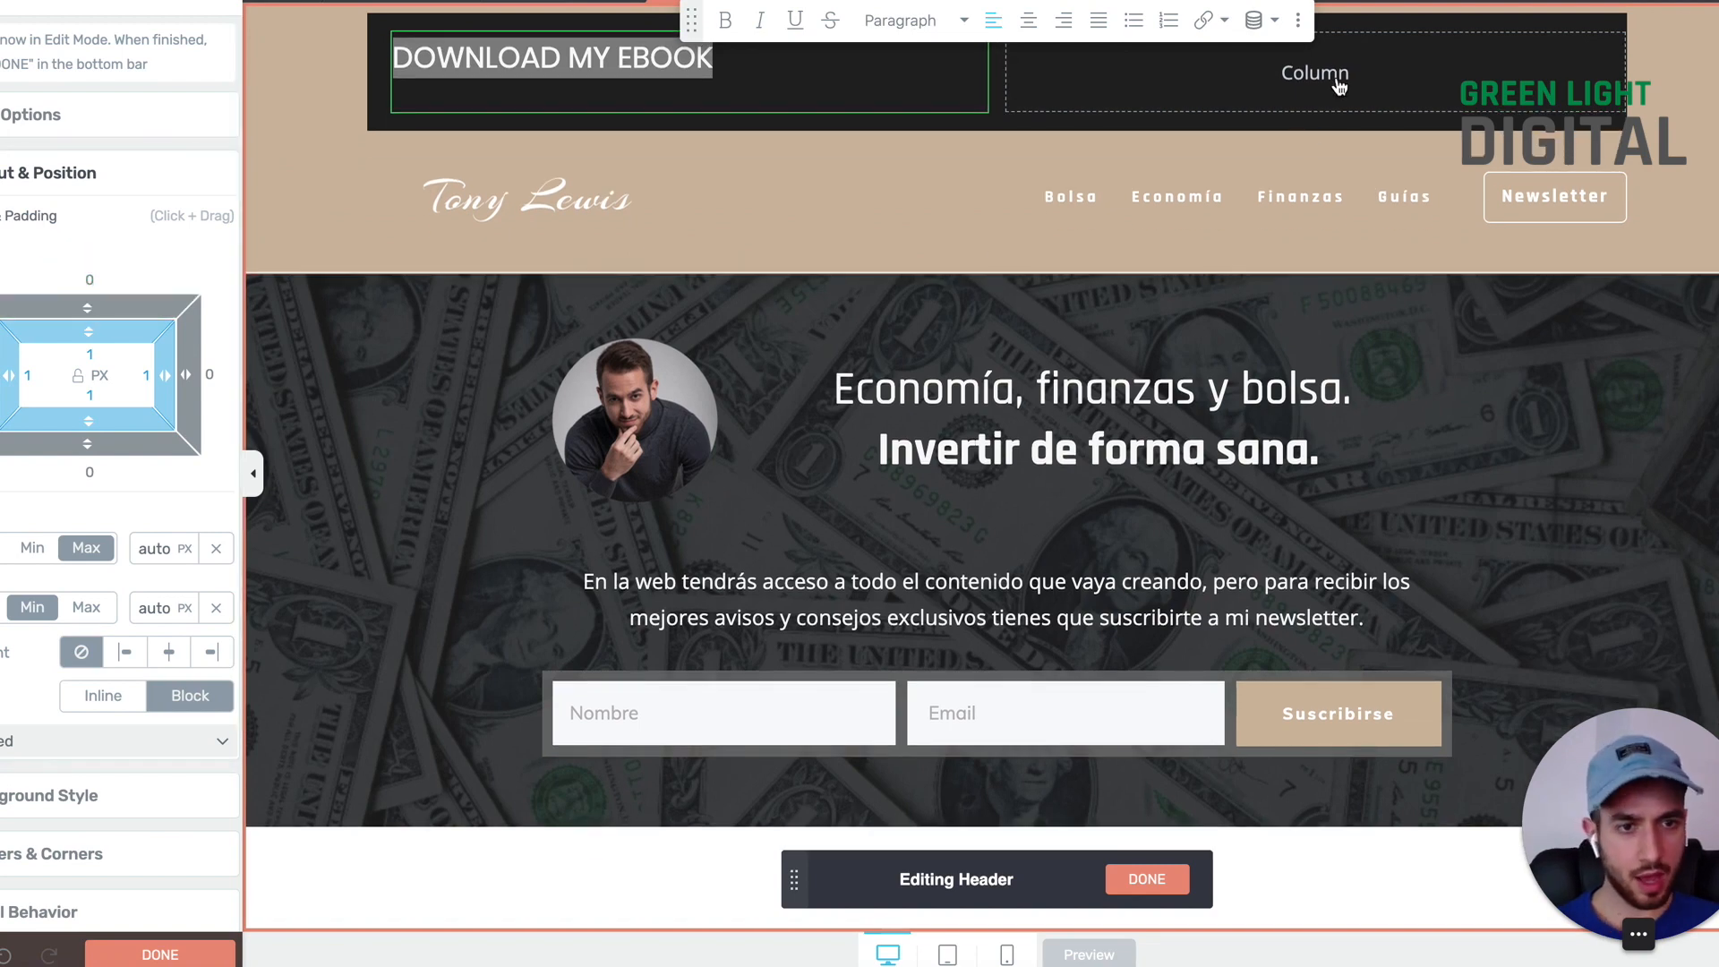
# Step: Place a Lead Generation form in the empty column beside the DOWNLOAD MY EBOOK text
pyautogui.click(1339, 73)
pyautogui.click(1717, 29)
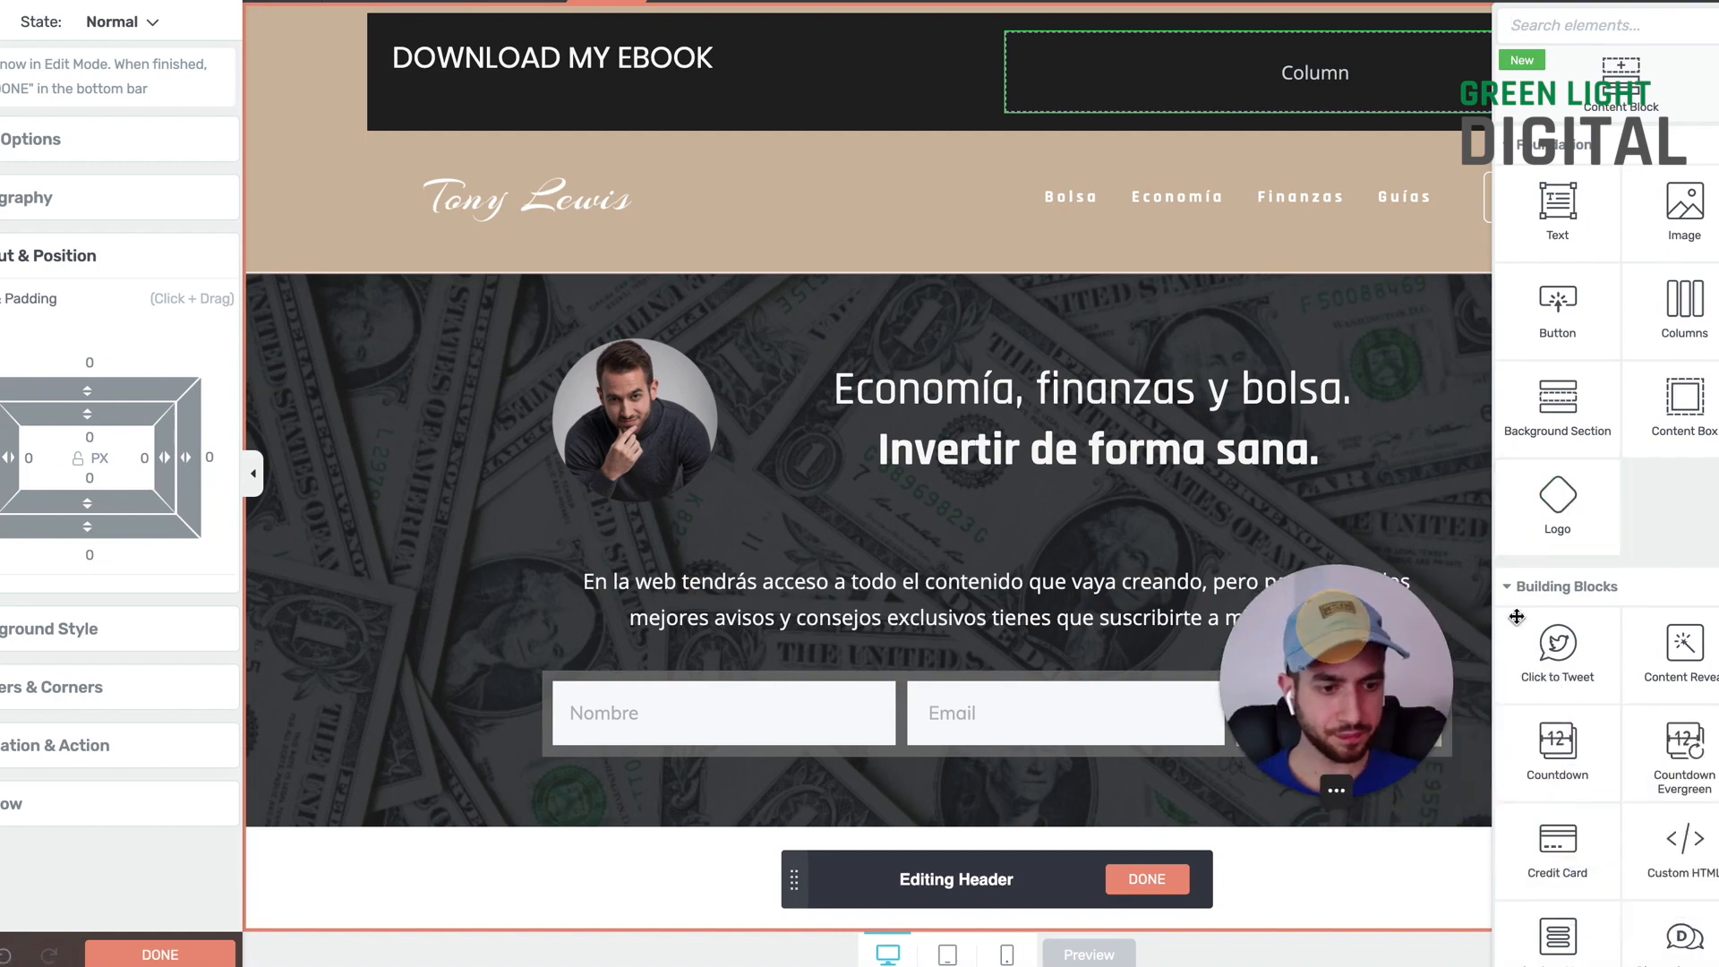
pyautogui.scroll(-8, 1655, 660)
pyautogui.scroll(5, 1712, 333)
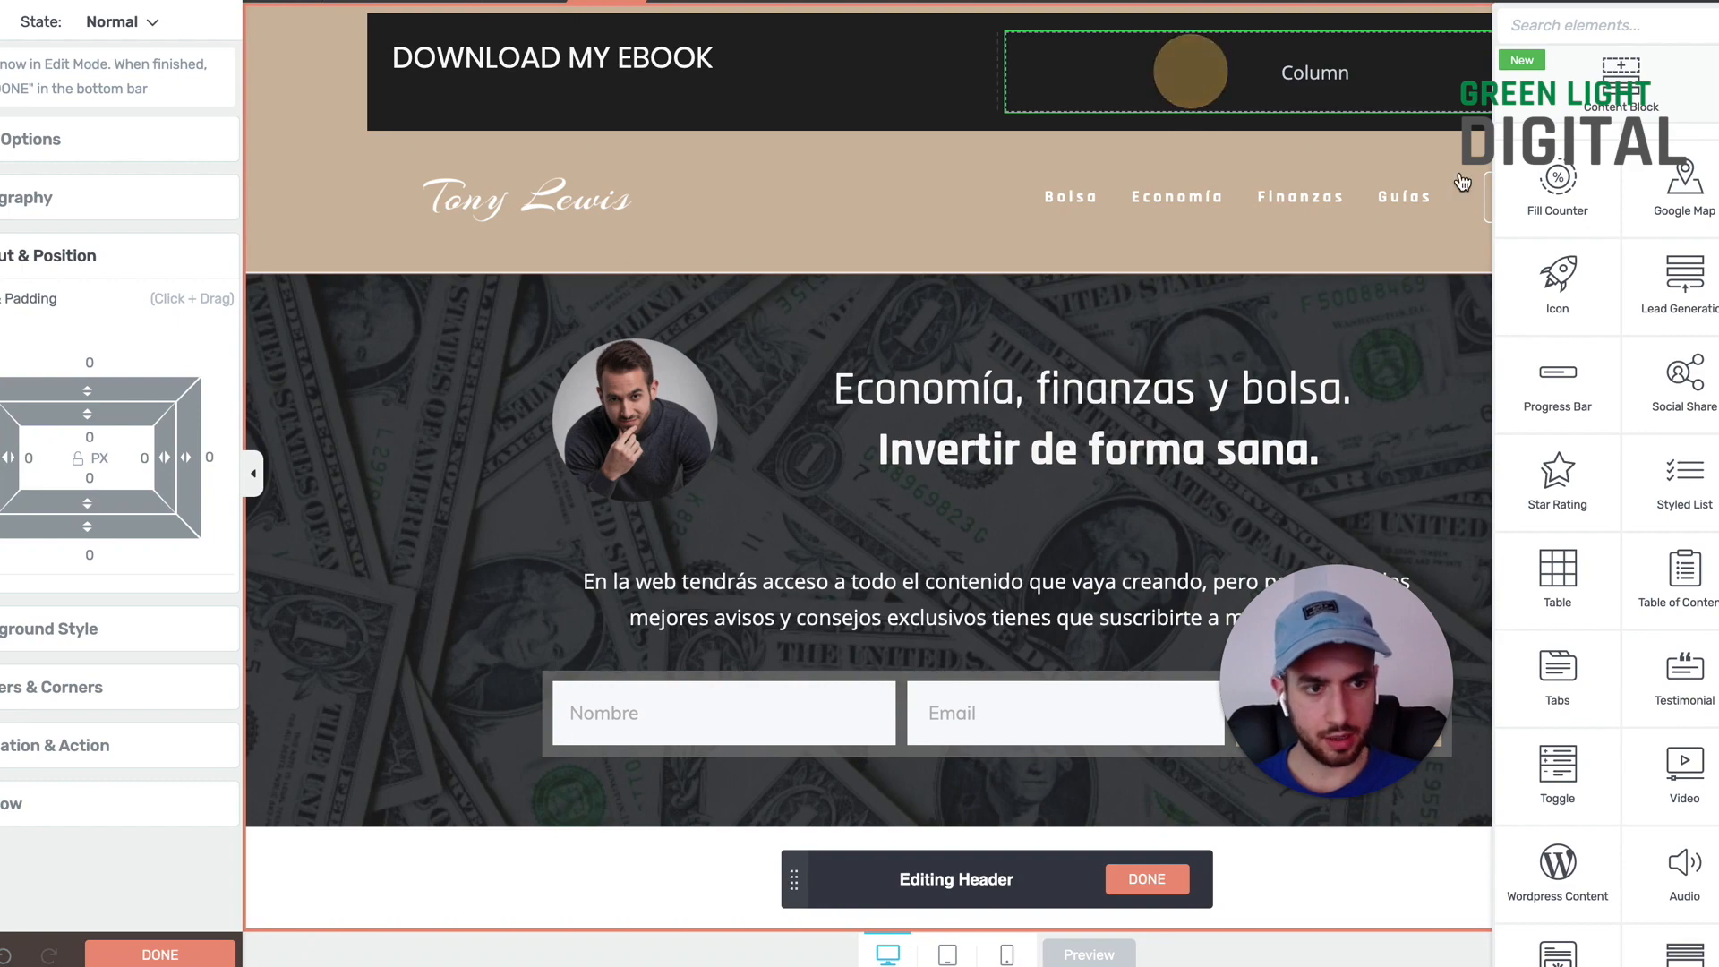
pyautogui.moveTo(1683, 278); pyautogui.dragTo(1339, 117)
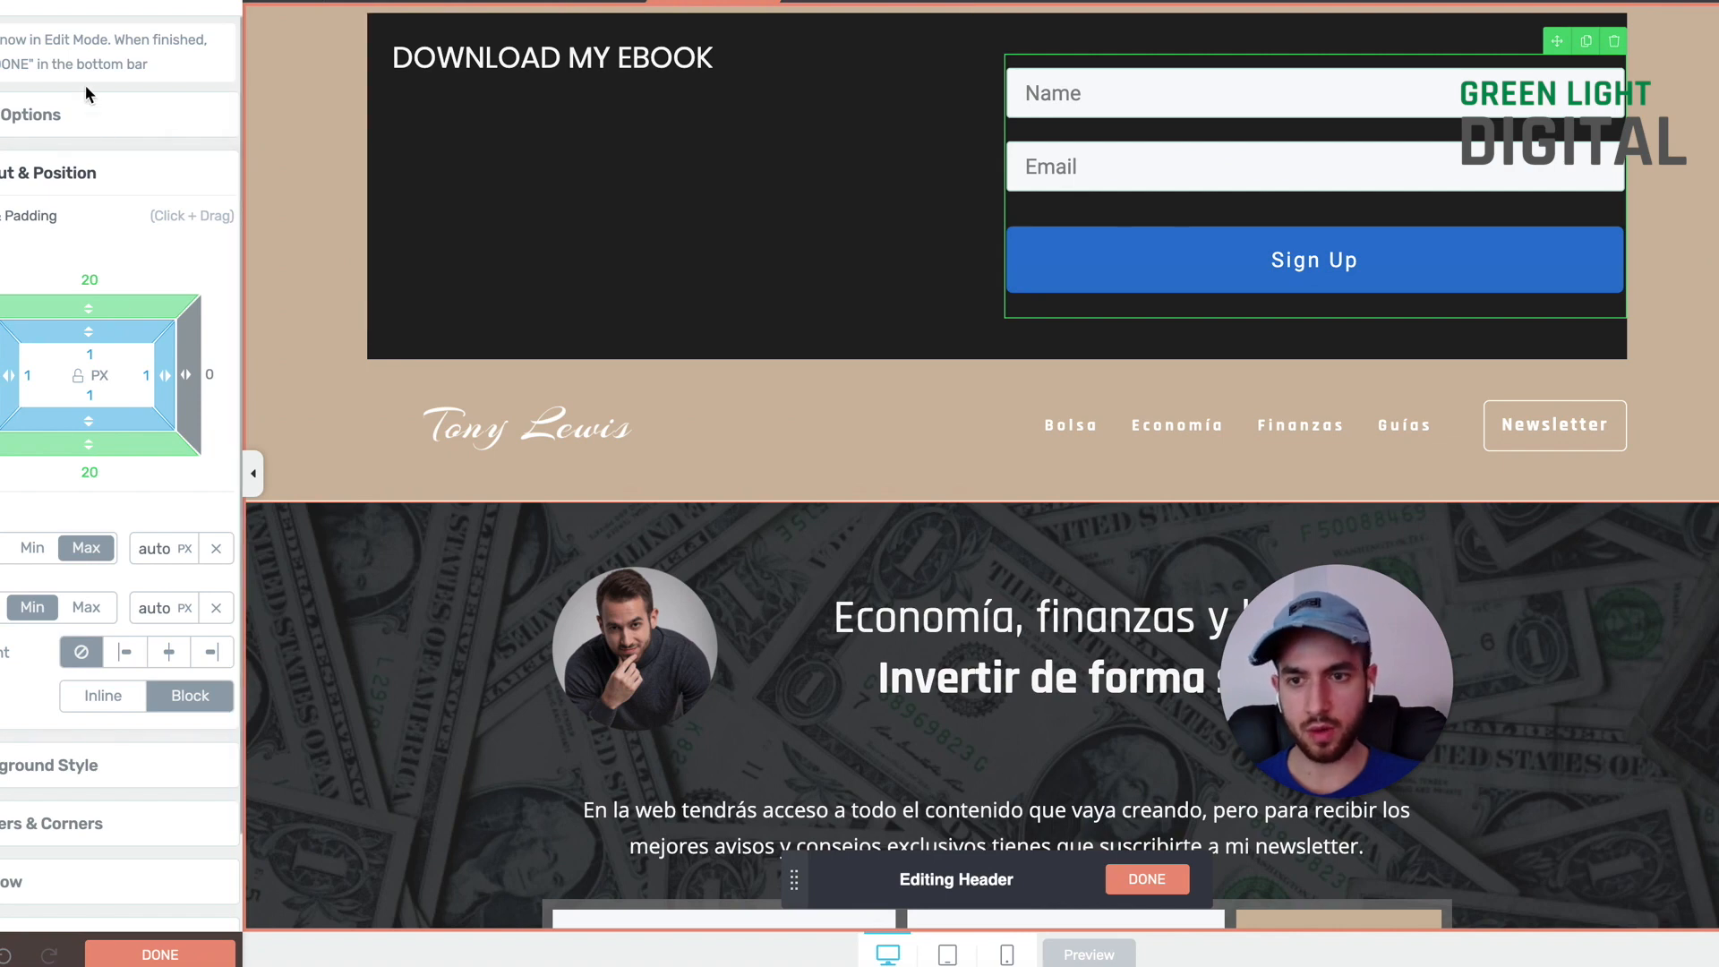
# Step: Edit the sign-up form's elements and arrange the Name field, Email field and Sign Up button side by side in one row
pyautogui.click(160, 117)
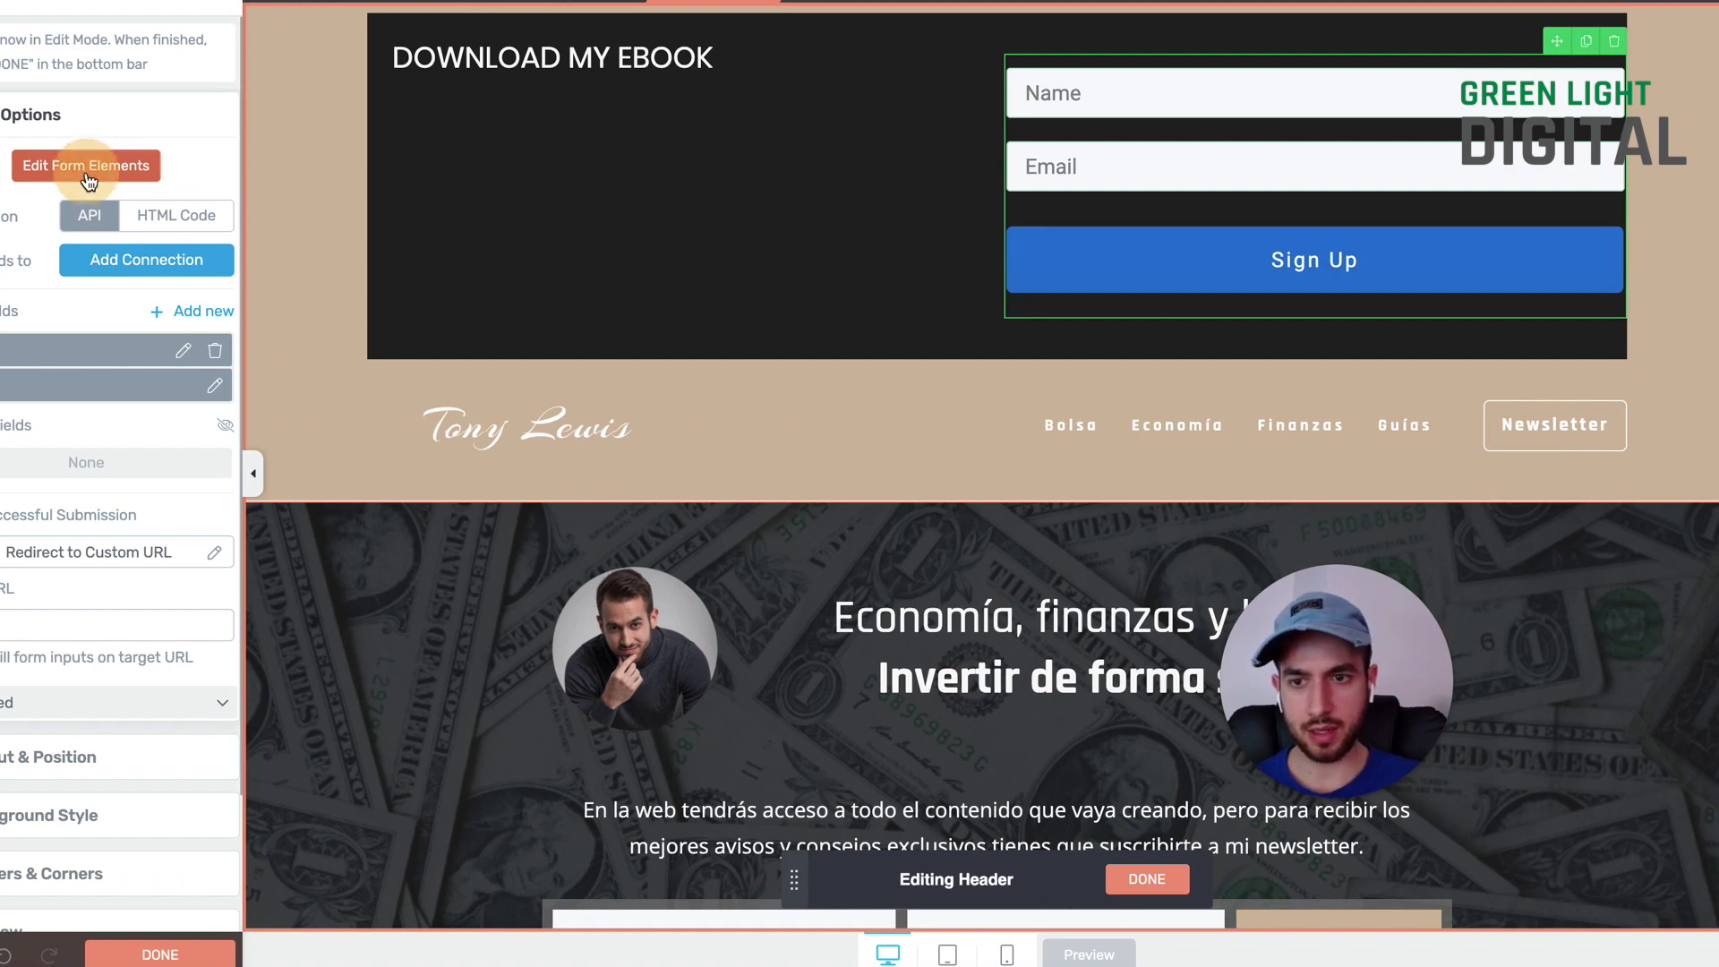
pyautogui.click(88, 165)
pyautogui.click(1108, 168)
pyautogui.moveTo(1612, 119); pyautogui.dragTo(1603, 79)
pyautogui.click(1375, 194)
pyautogui.moveTo(1610, 151); pyautogui.dragTo(1616, 107)
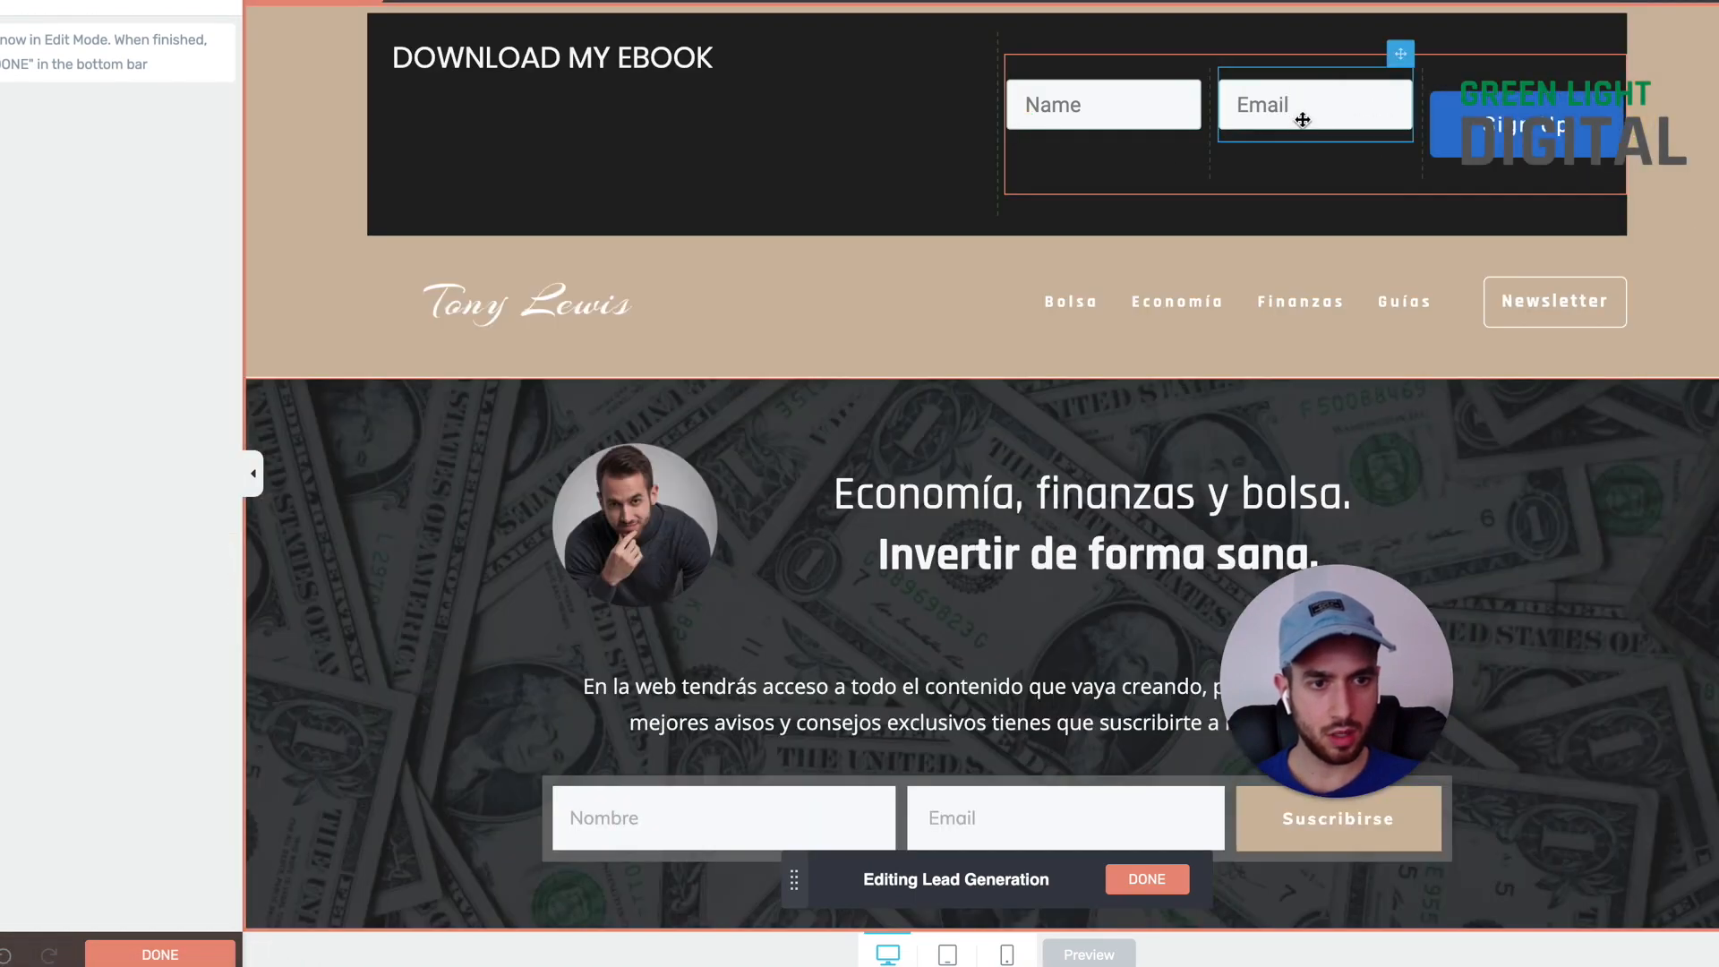
# Step: Finish editing the form elements and widen the form's column up to the end of the DOWNLOAD MY EBOOK text
pyautogui.click(950, 168)
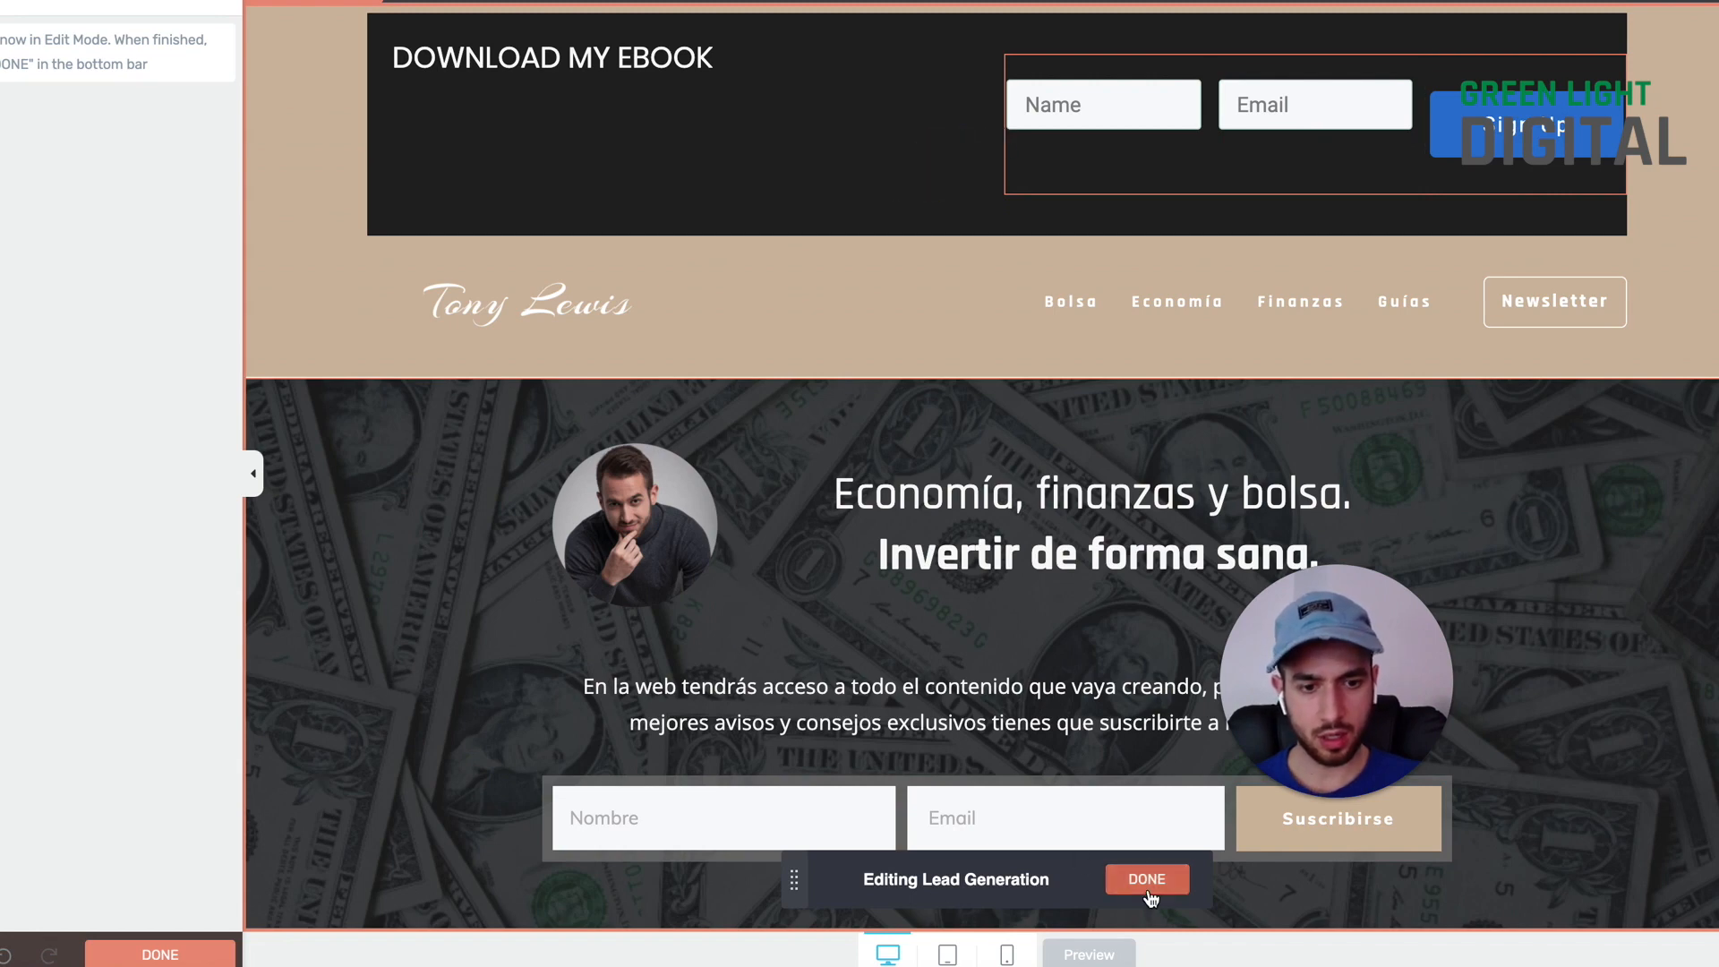
pyautogui.click(997, 106)
pyautogui.moveTo(999, 107); pyautogui.dragTo(743, 134)
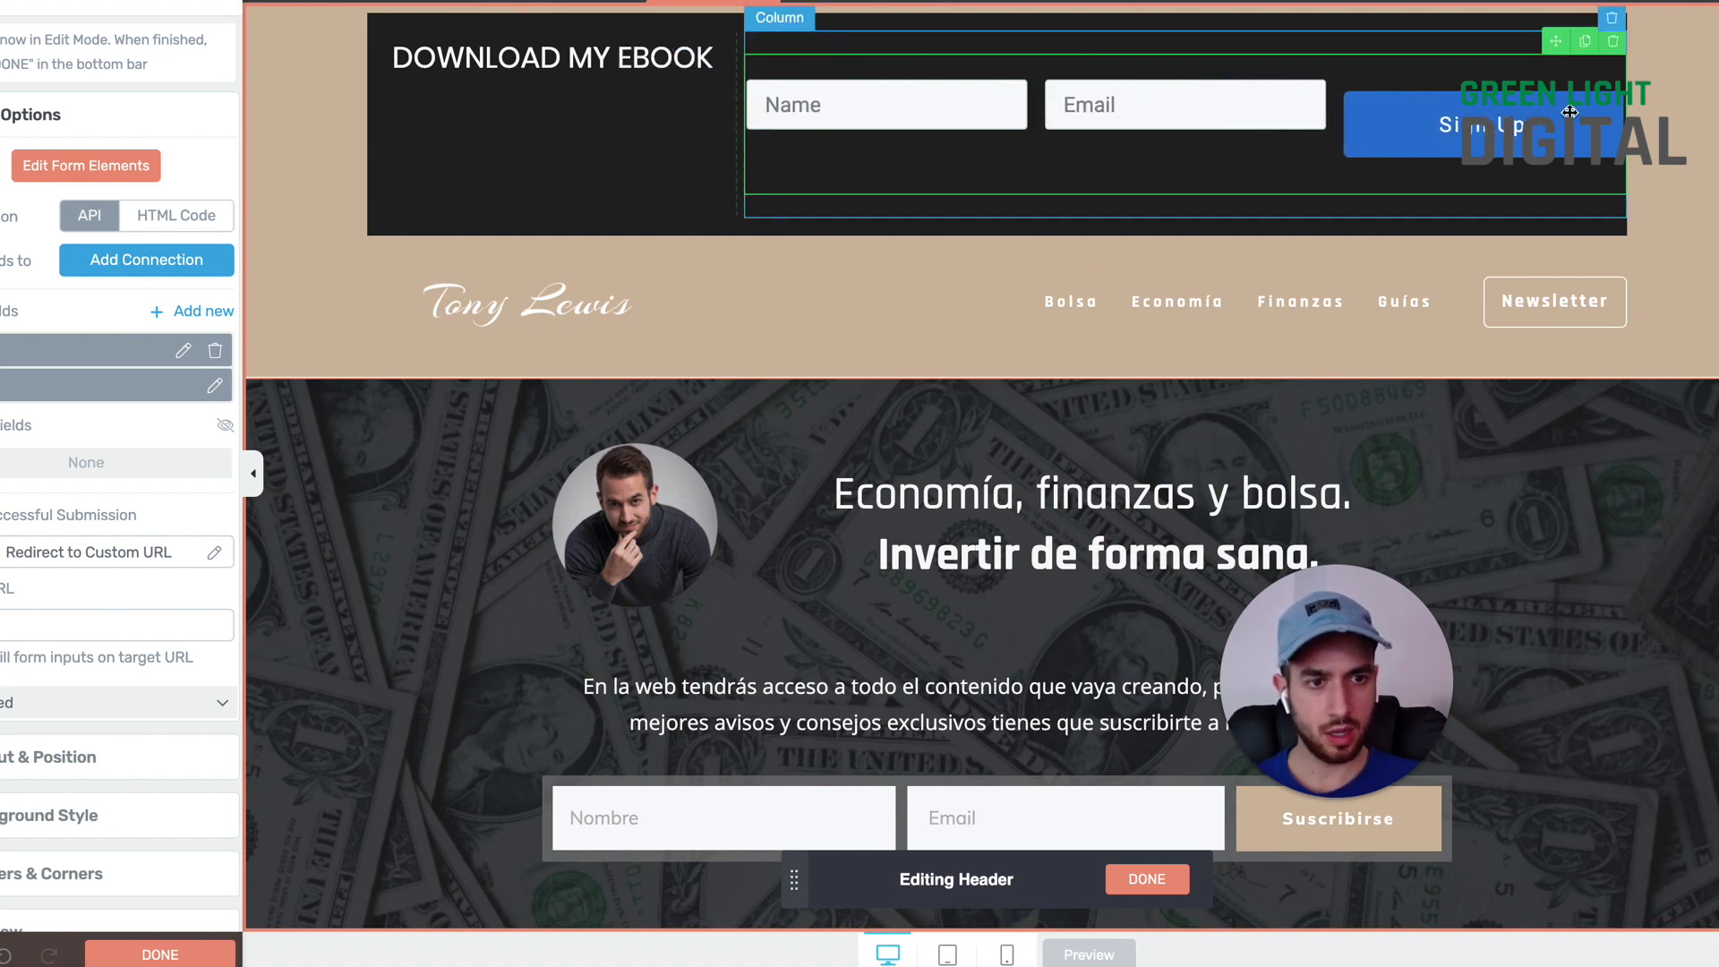
# Step: Set the Sign Up button's top and bottom margins to 0 px and finish editing the form elements
pyautogui.click(1402, 91)
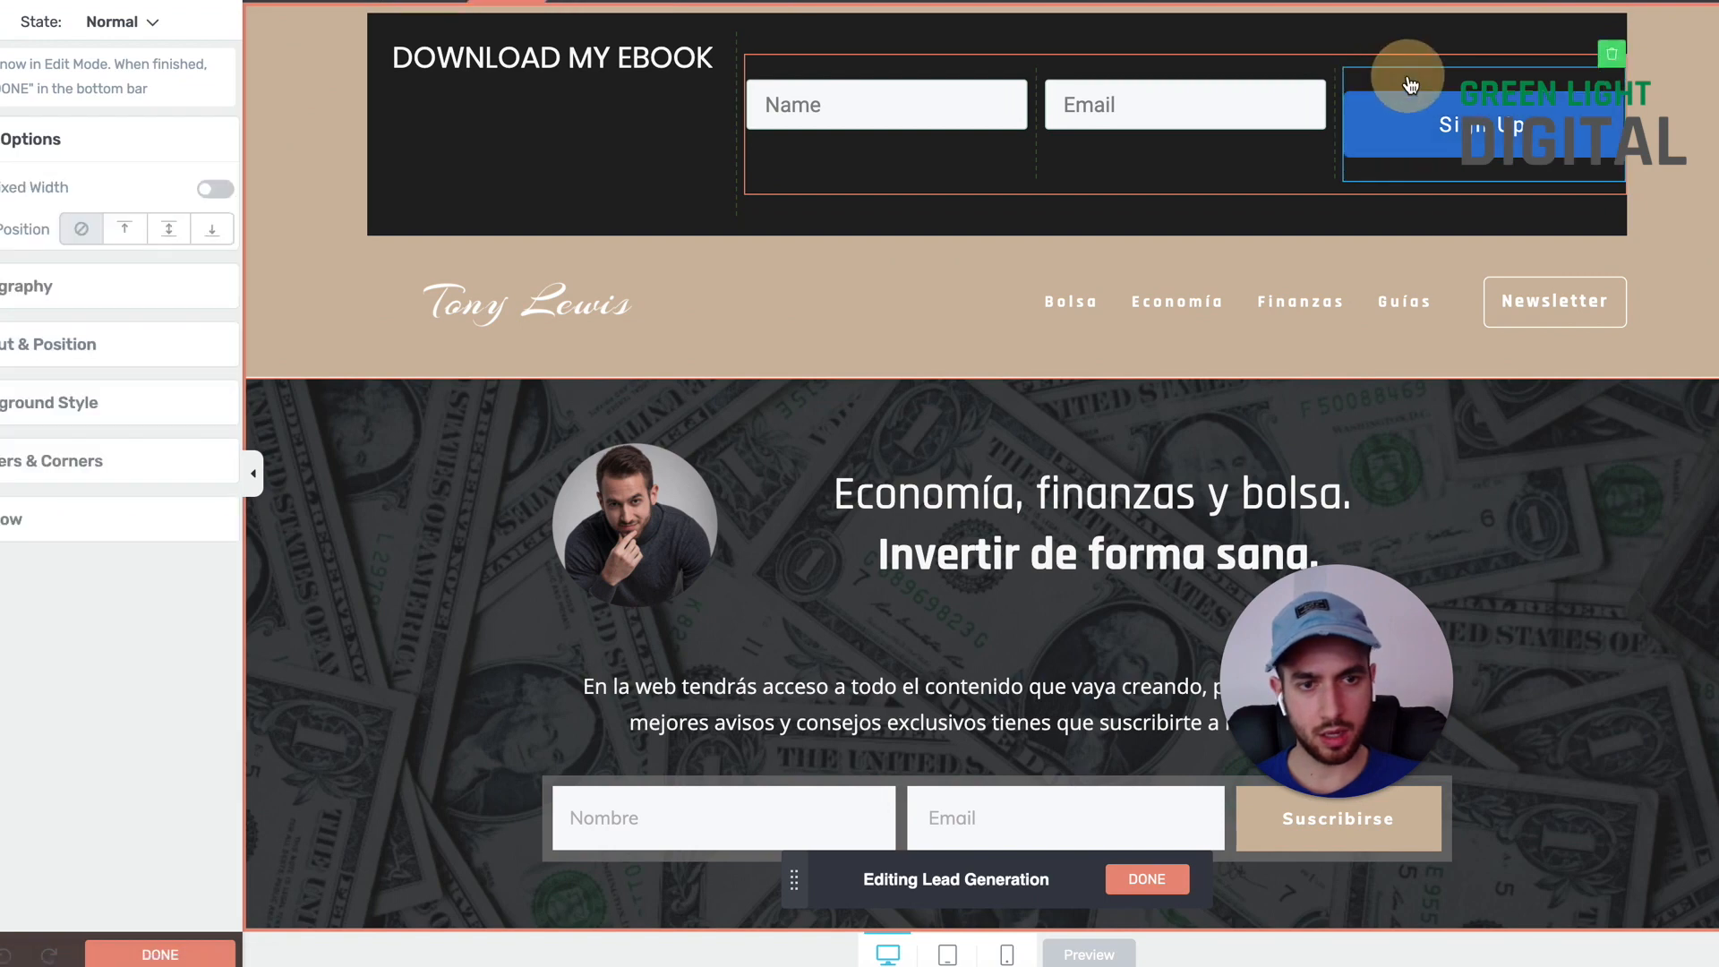
pyautogui.click(61, 344)
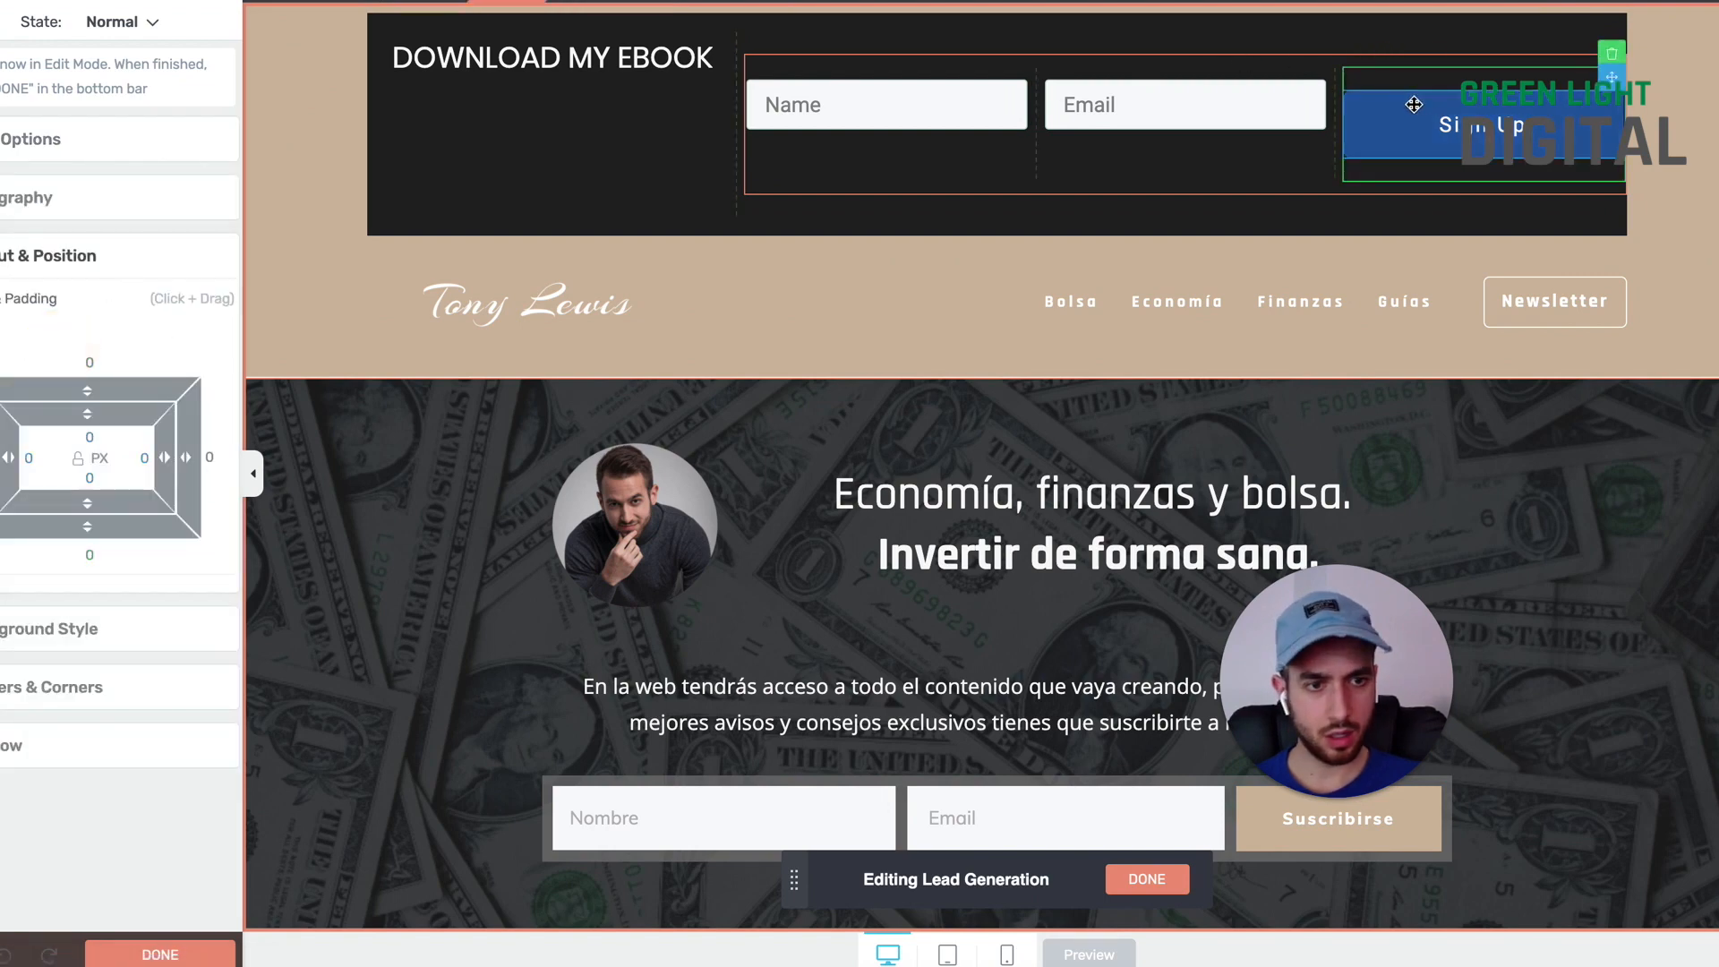
pyautogui.click(1413, 104)
pyautogui.click(94, 471)
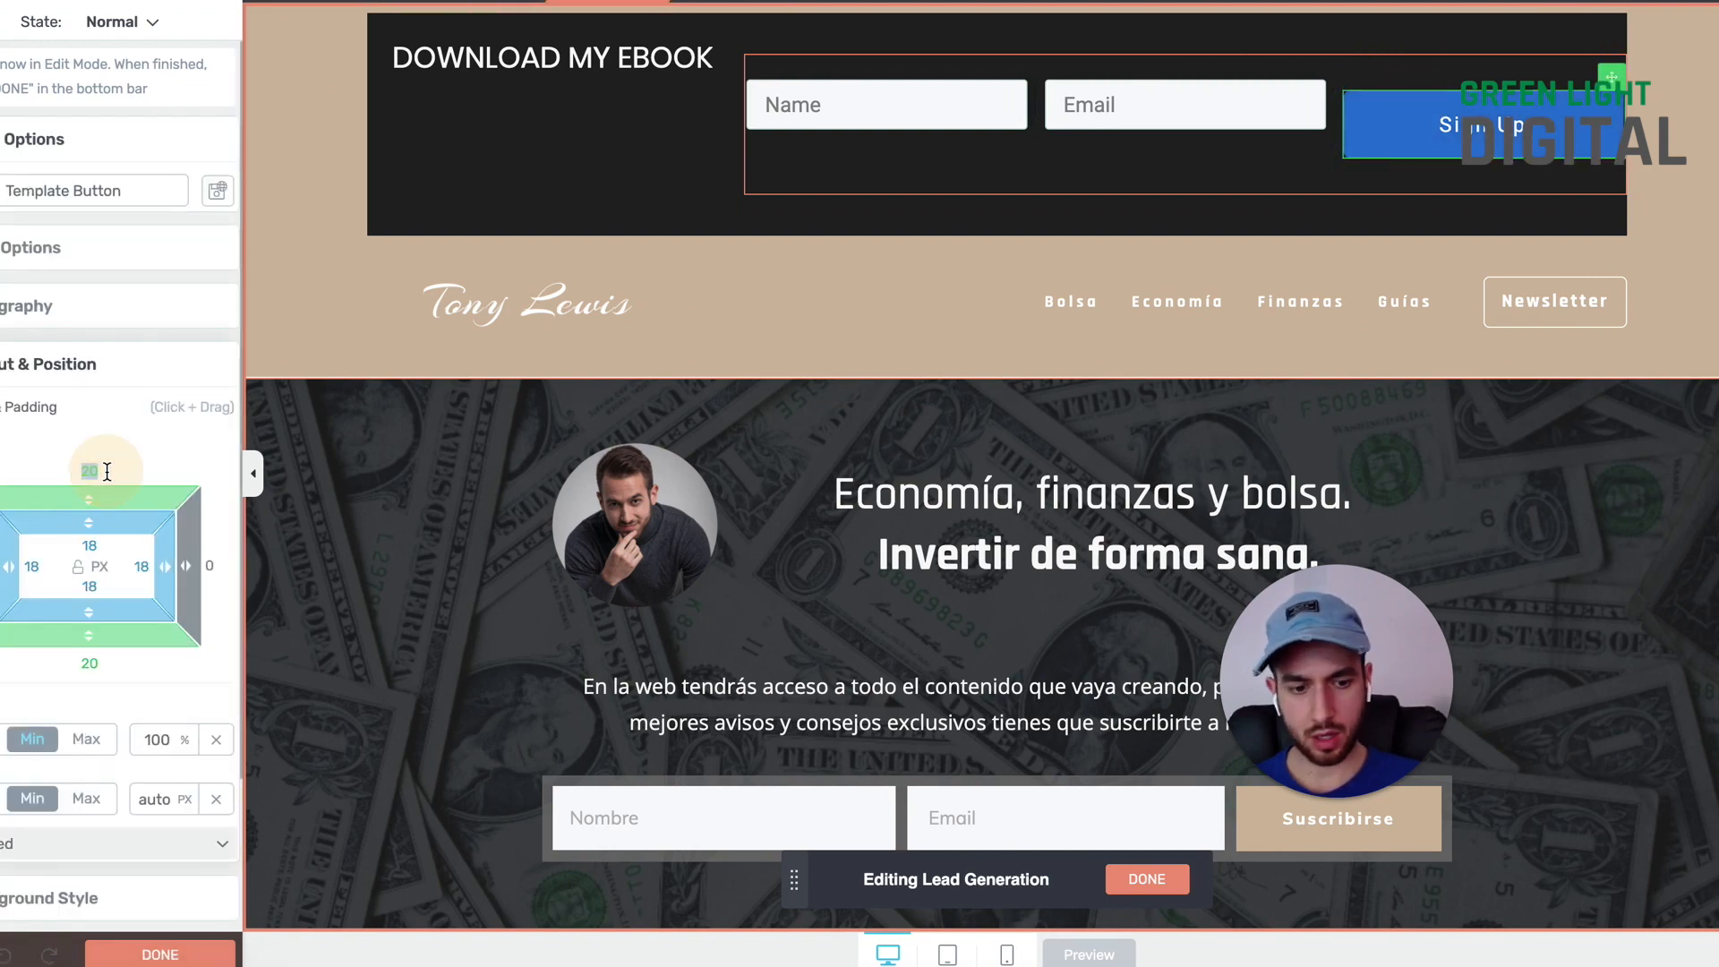
pyautogui.write('0')
pyautogui.click(90, 663)
pyautogui.write('0')
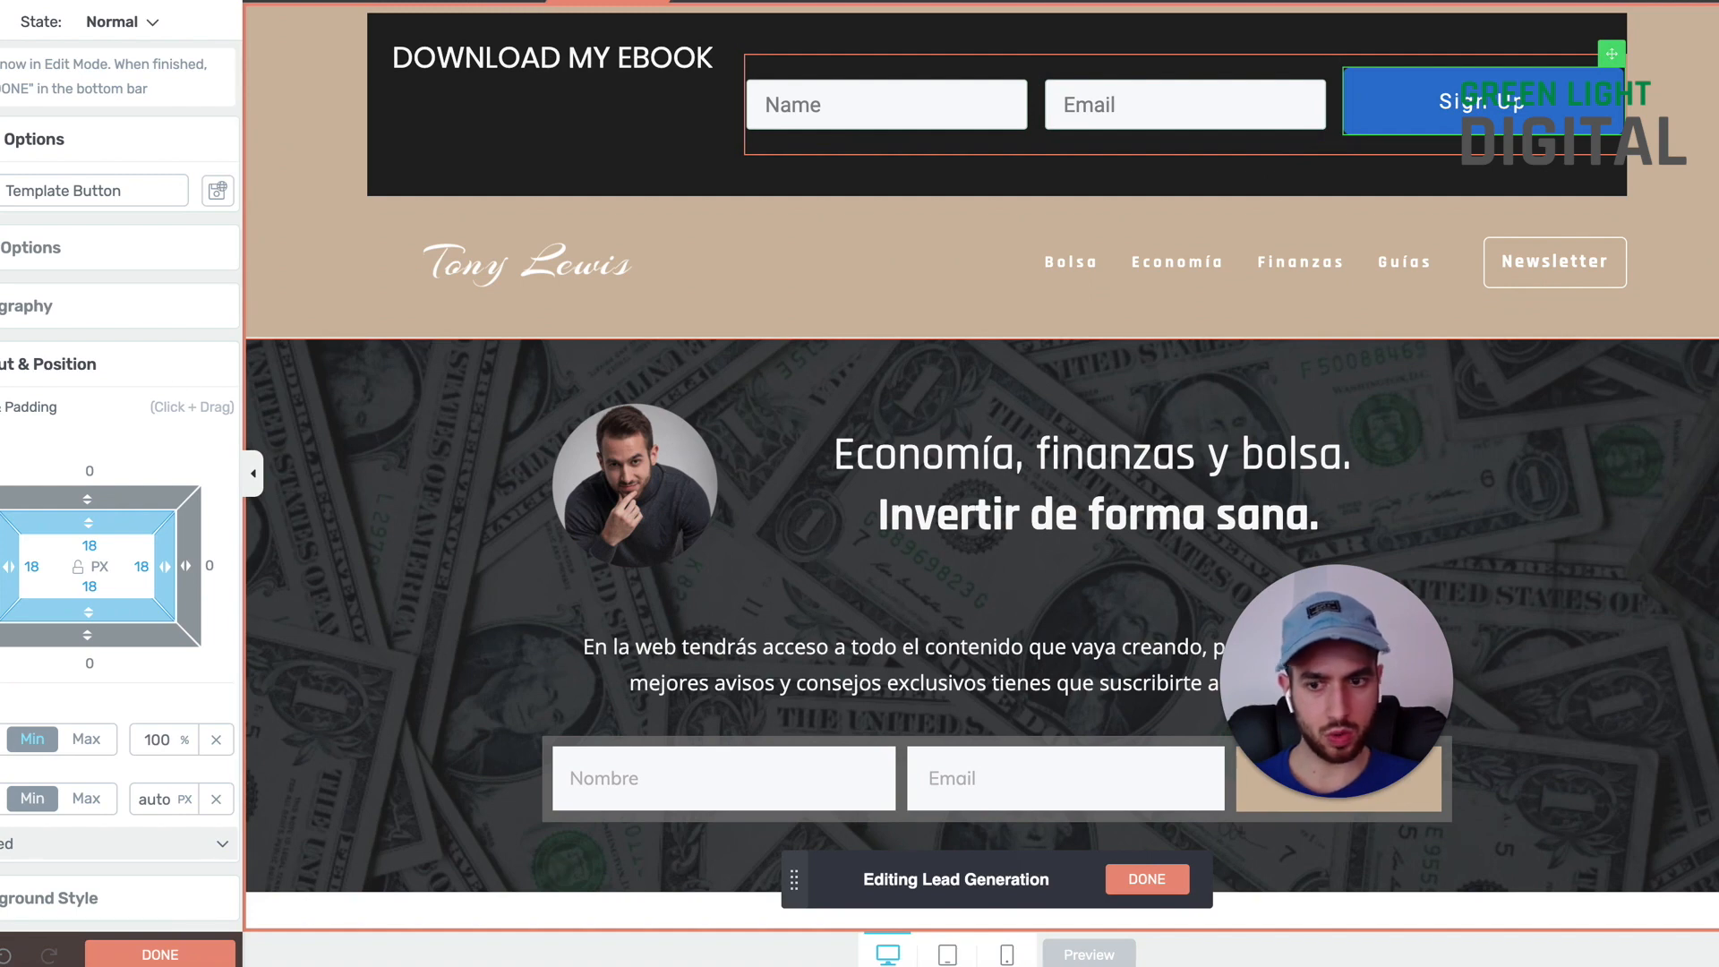
pyautogui.click(110, 947)
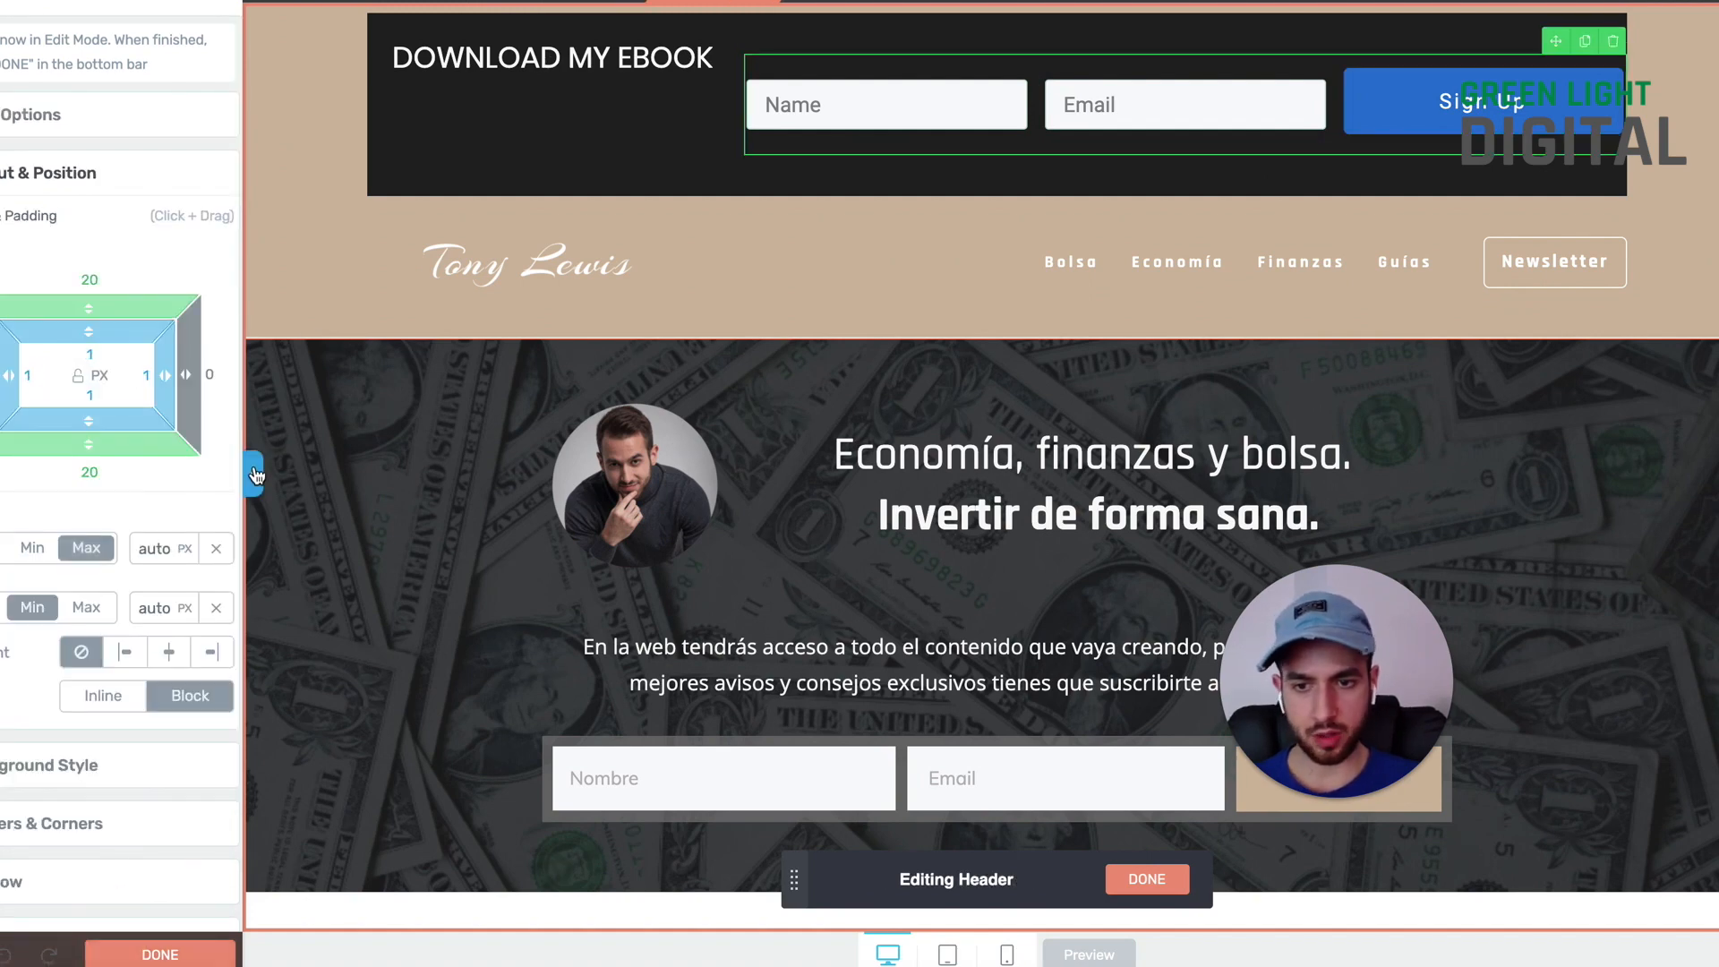
# Step: Centre the content of the DOWNLOAD MY EBOOK column vertically
pyautogui.doubleClick(540, 78)
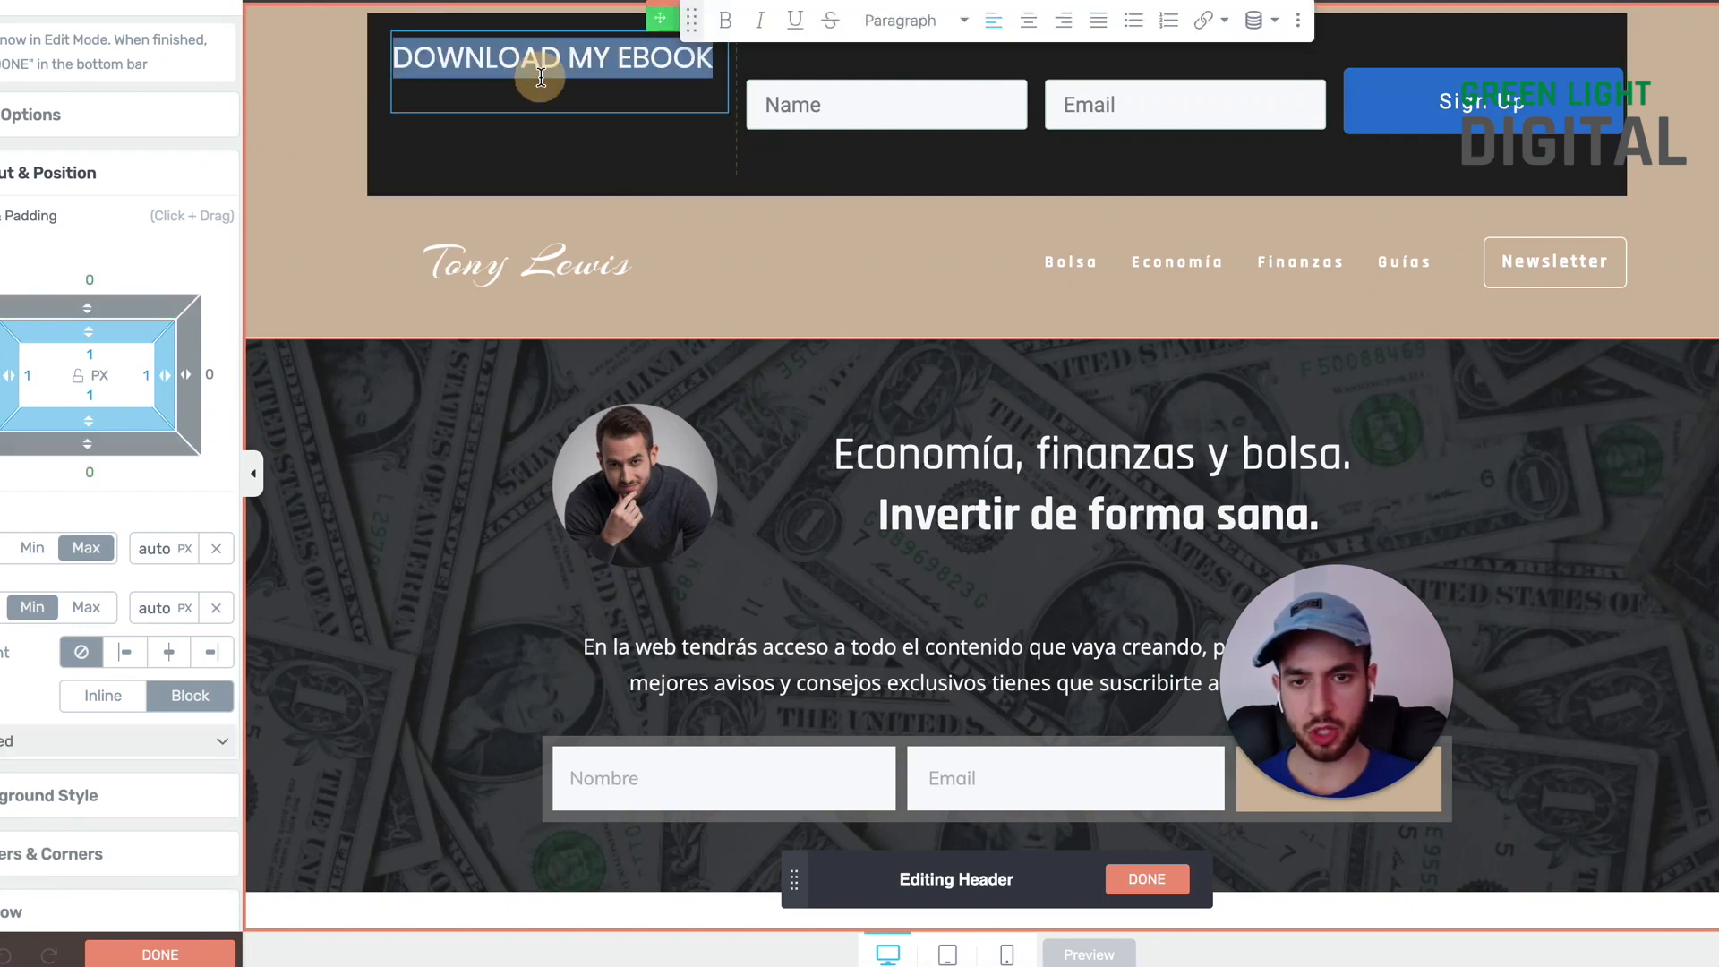
pyautogui.click(113, 263)
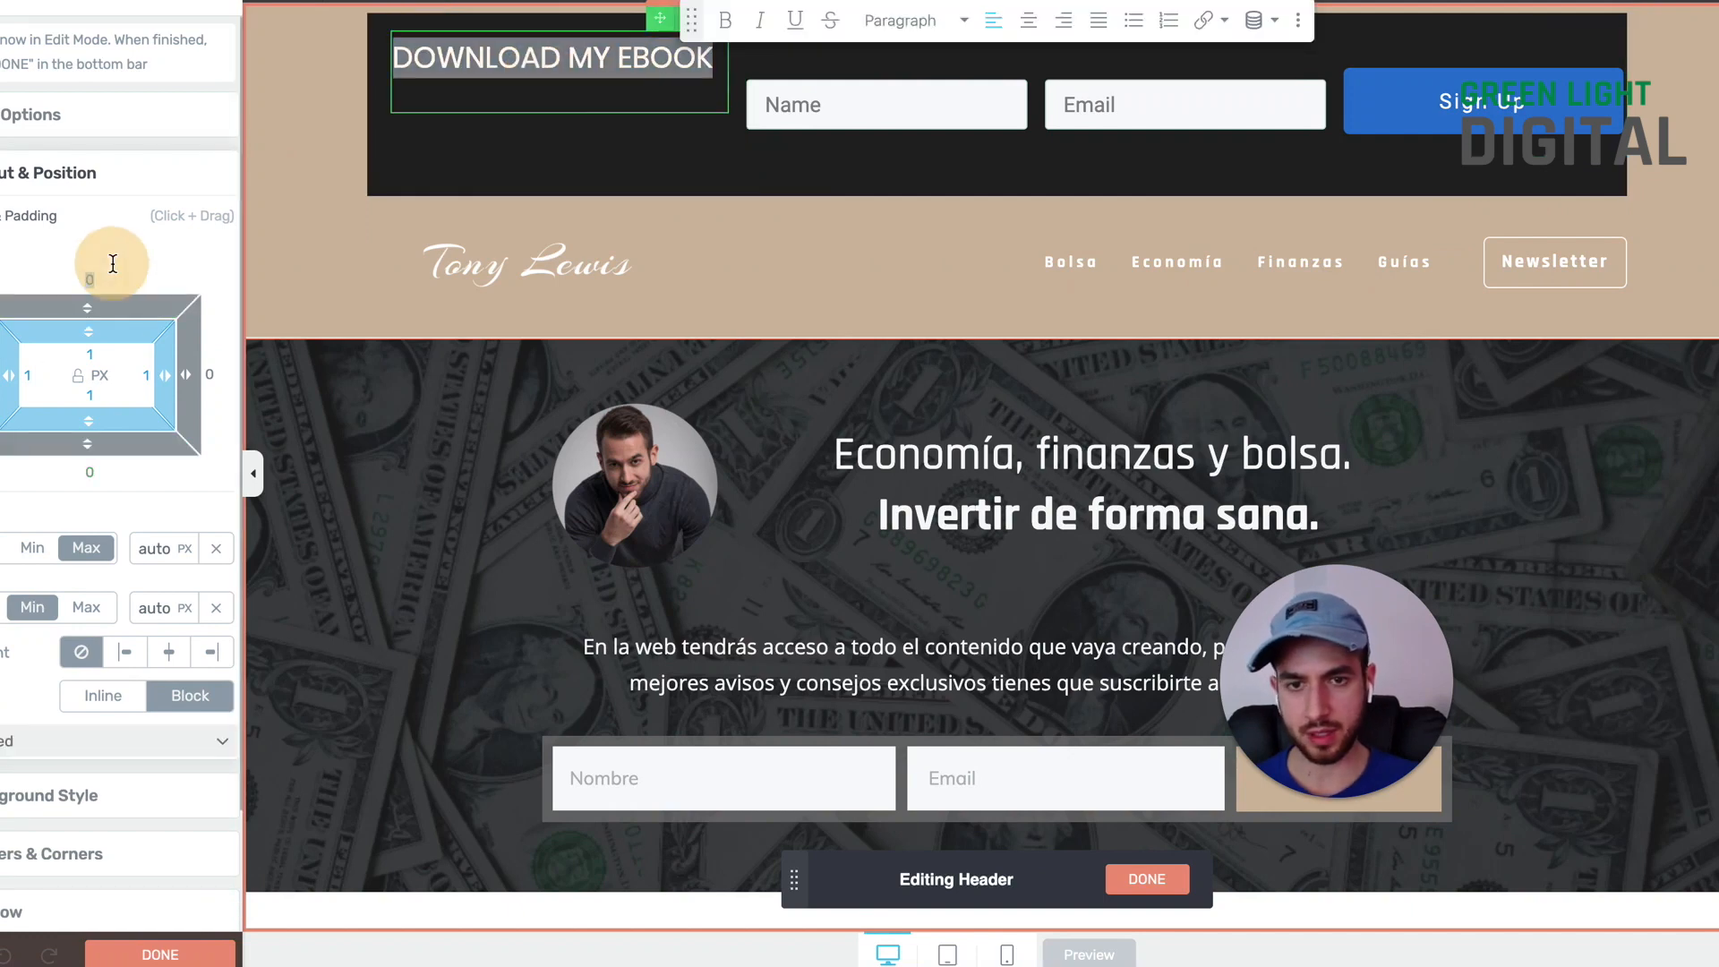
pyautogui.click(143, 112)
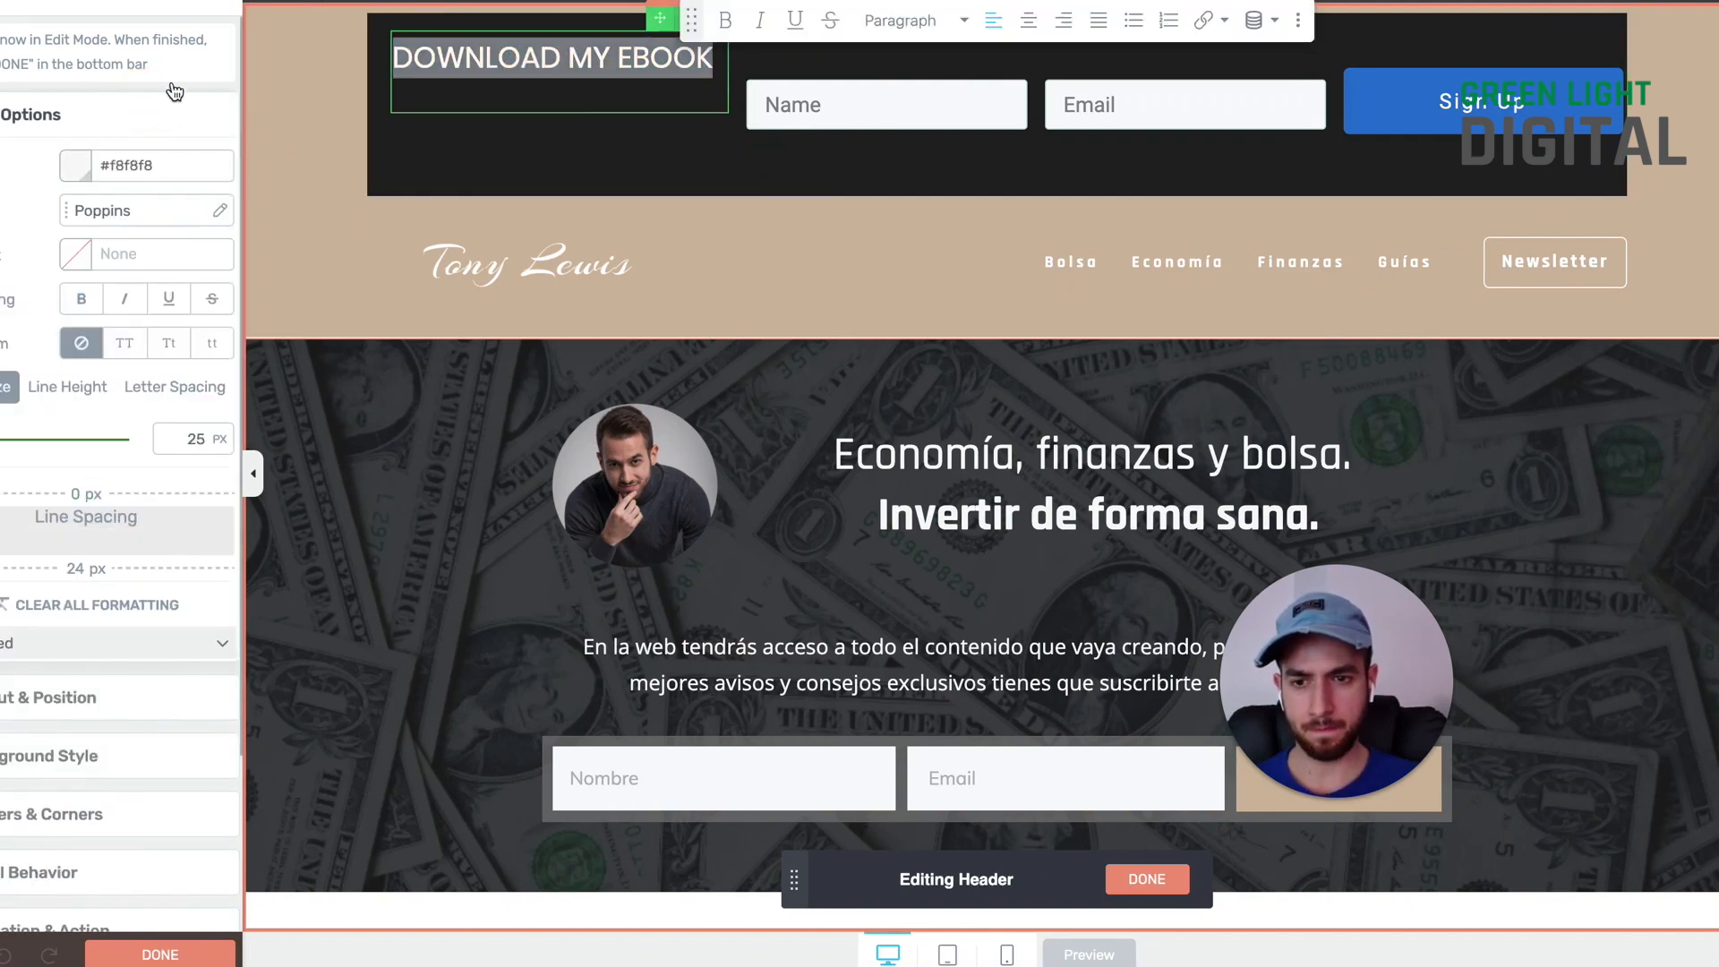
pyautogui.click(603, 2)
pyautogui.click(167, 228)
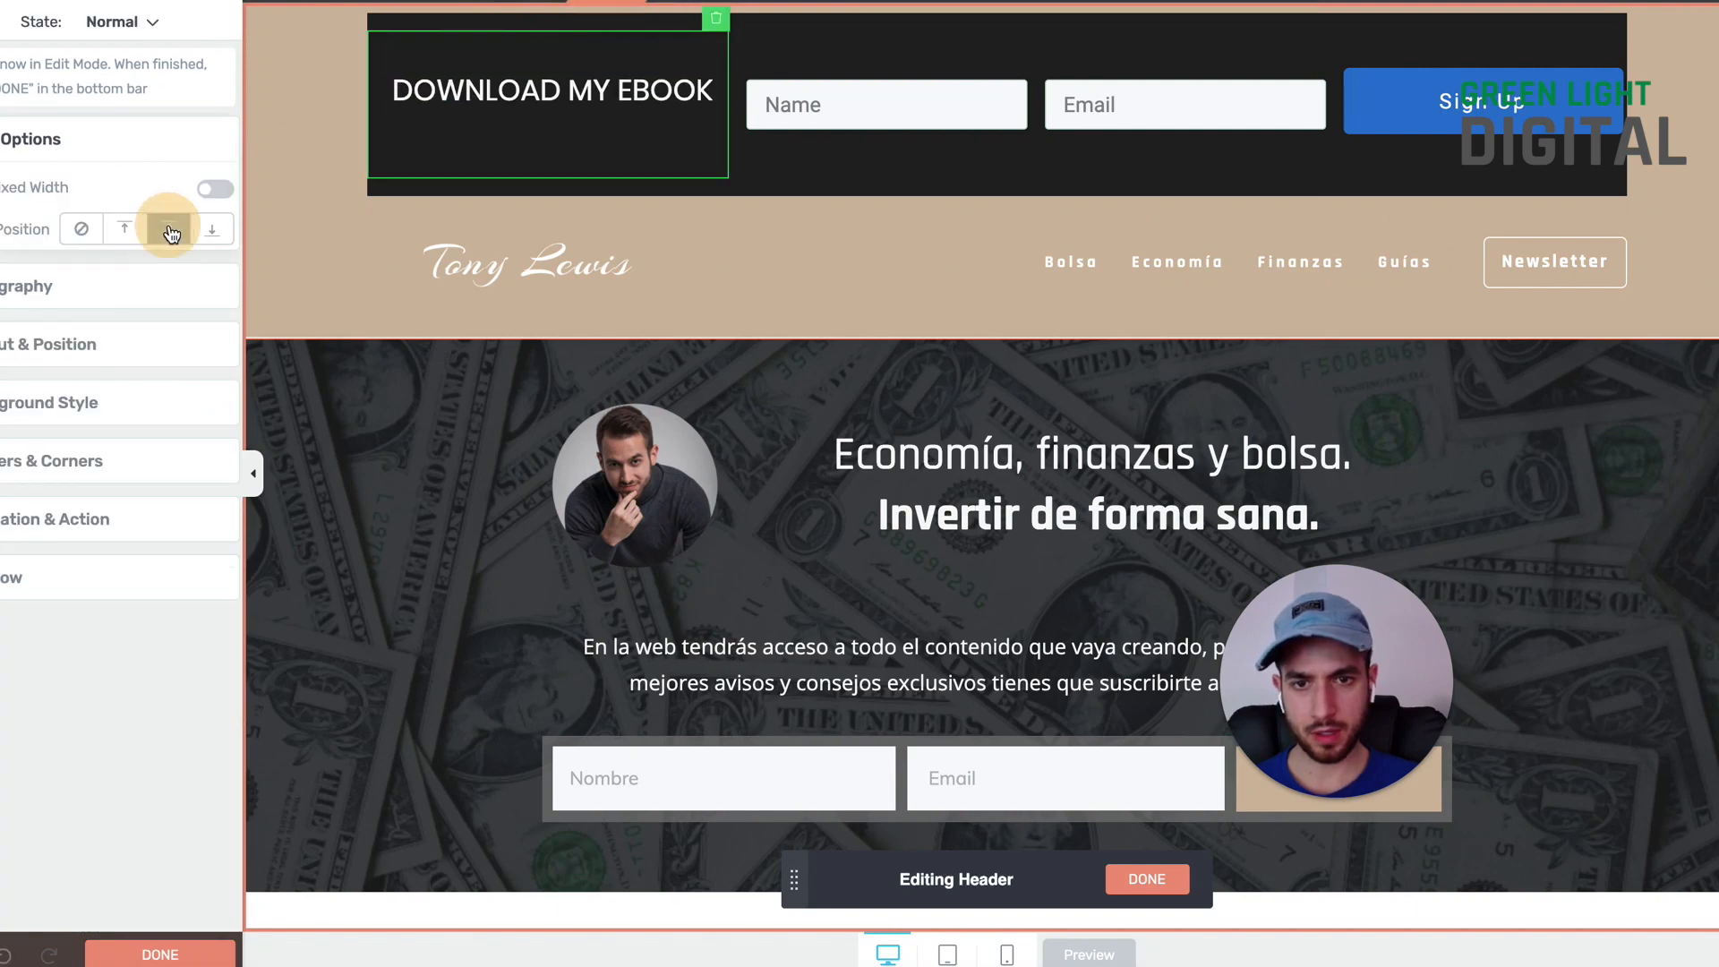
# Step: Centre the content of the sign-up form's column vertically
pyautogui.click(824, 62)
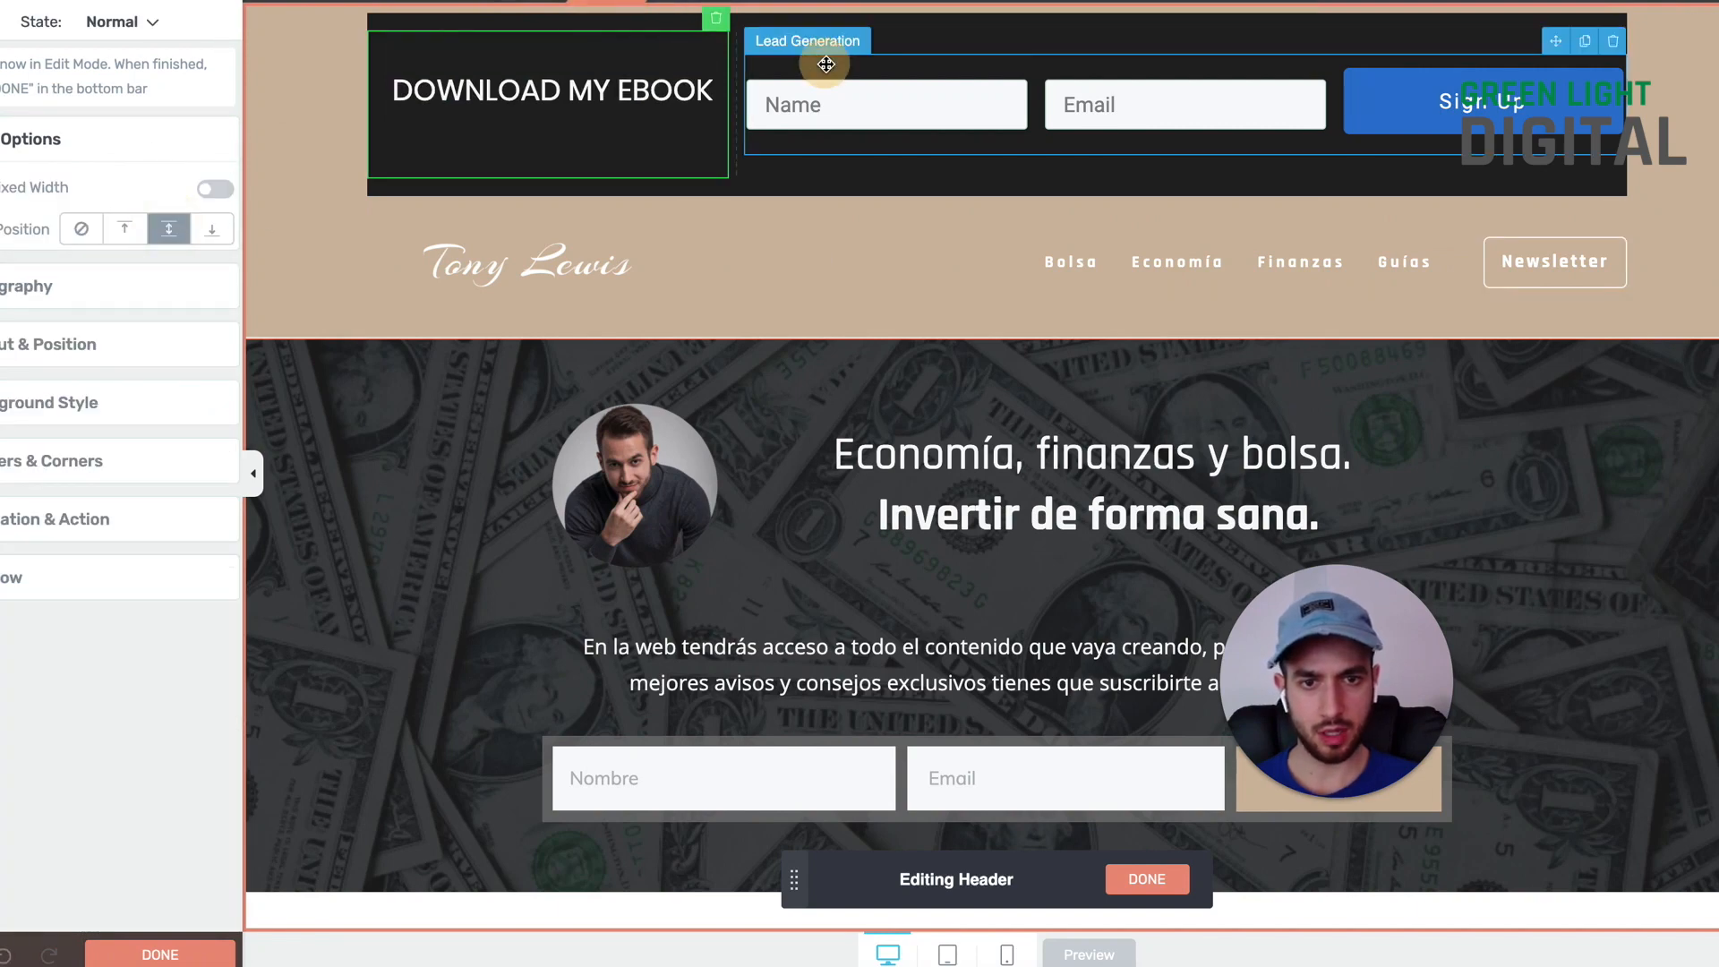
pyautogui.click(624, 2)
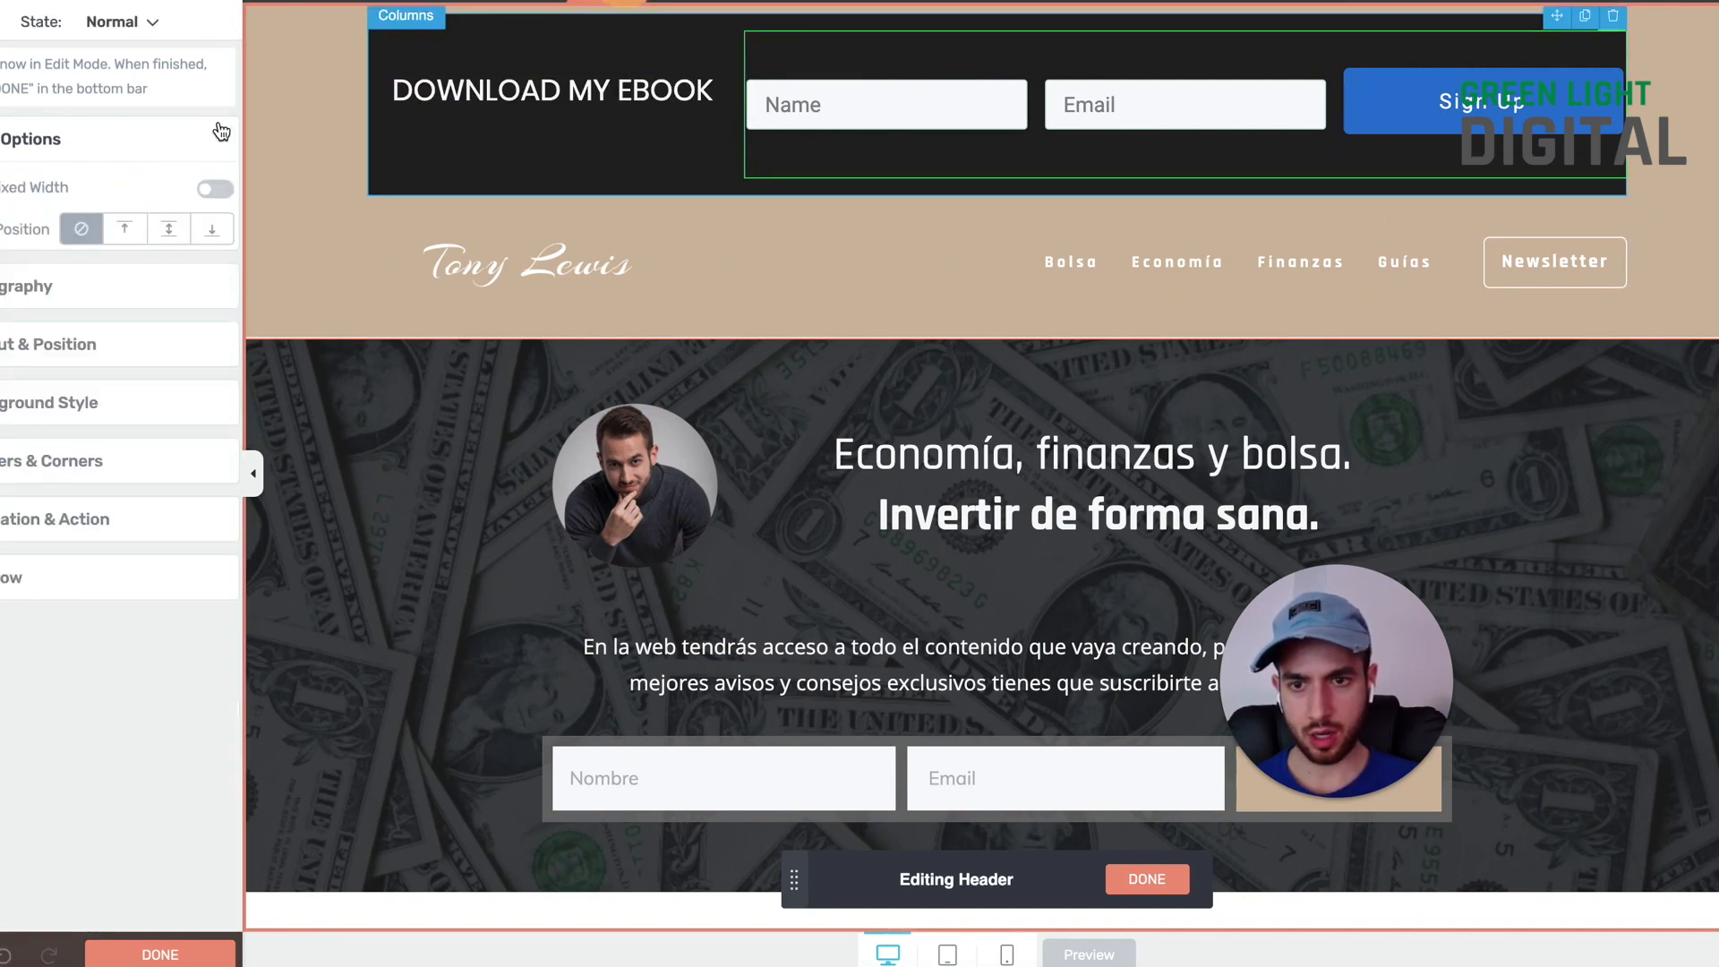
pyautogui.click(169, 228)
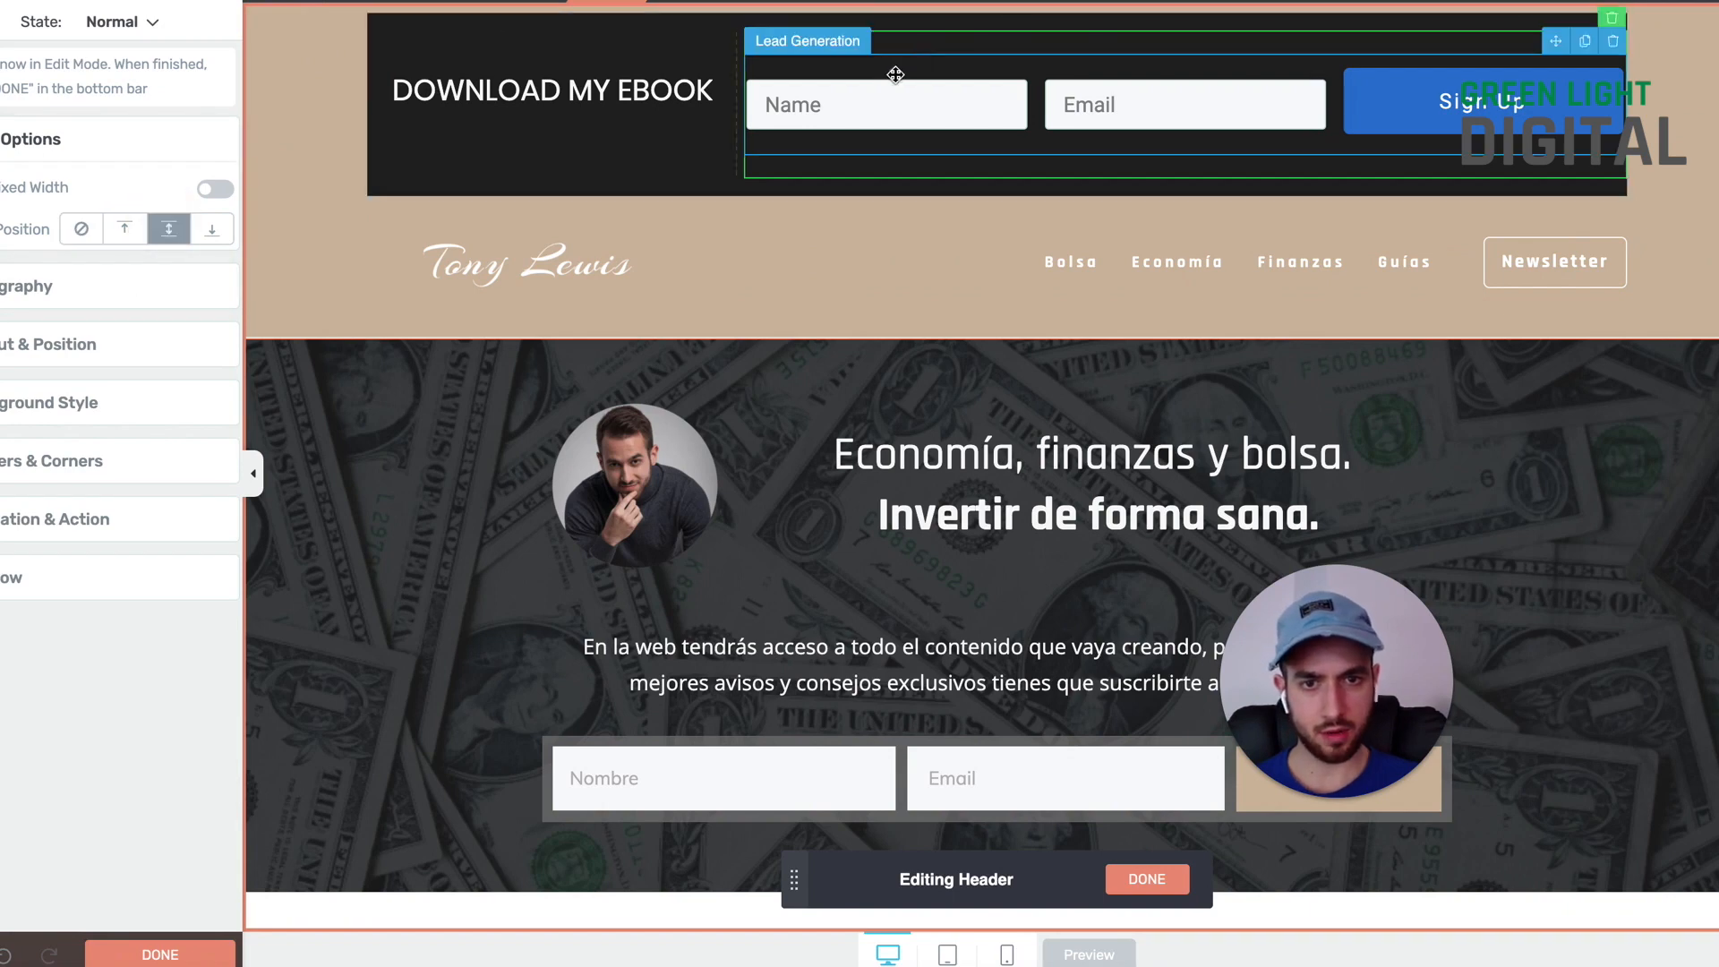
# Step: Set the top and bottom margins of the Lead Generation form to 0 px
pyautogui.click(895, 74)
pyautogui.click(31, 752)
pyautogui.click(111, 281)
pyautogui.write('0')
pyautogui.click(91, 470)
pyautogui.write('0')
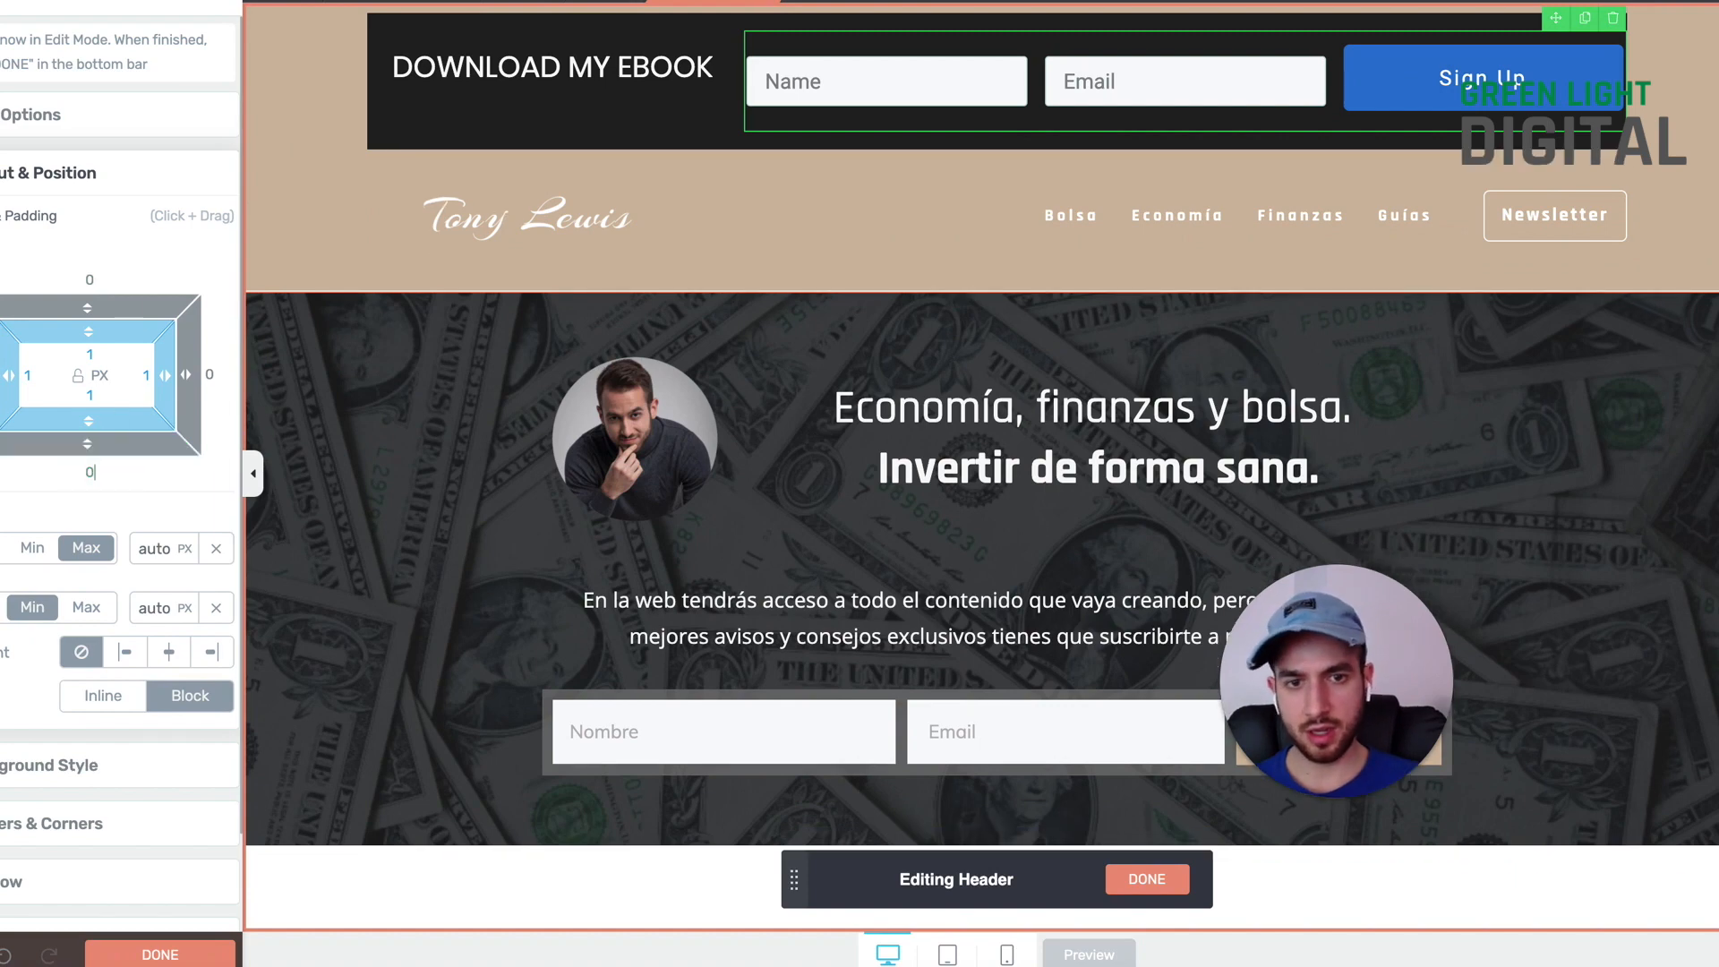
# Step: Try adjusting the top margin of the DOWNLOAD MY EBOOK text and set it back to 0
pyautogui.tripleClick(582, 45)
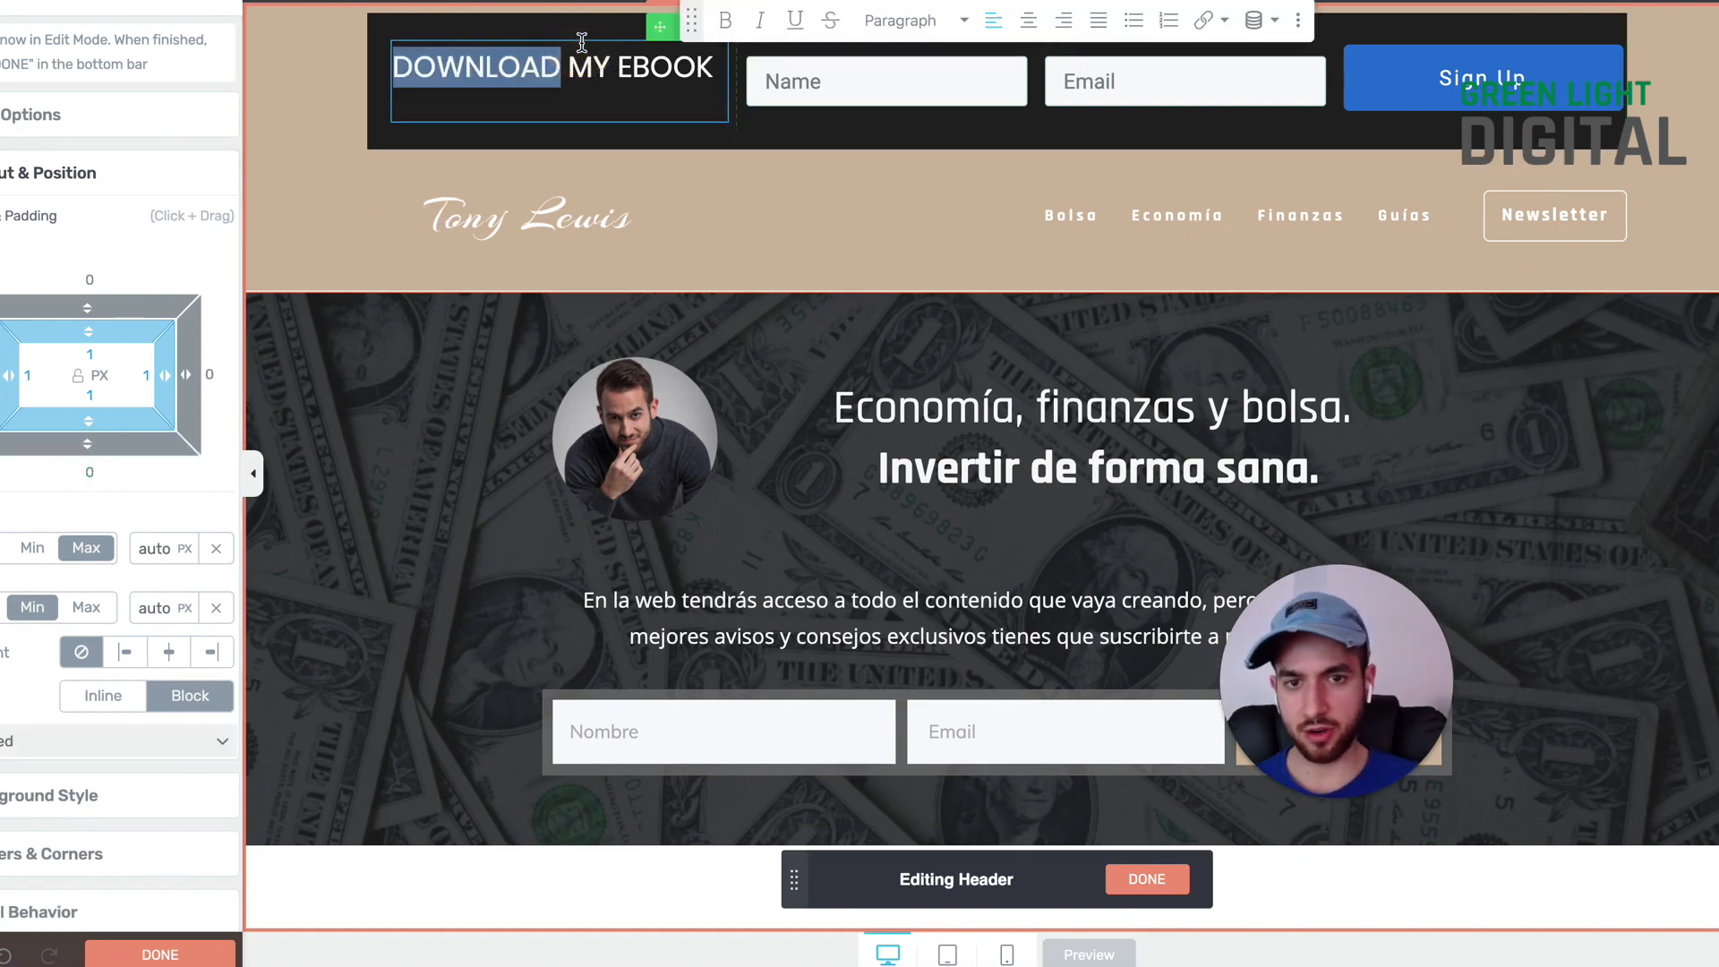
pyautogui.click(787, 88)
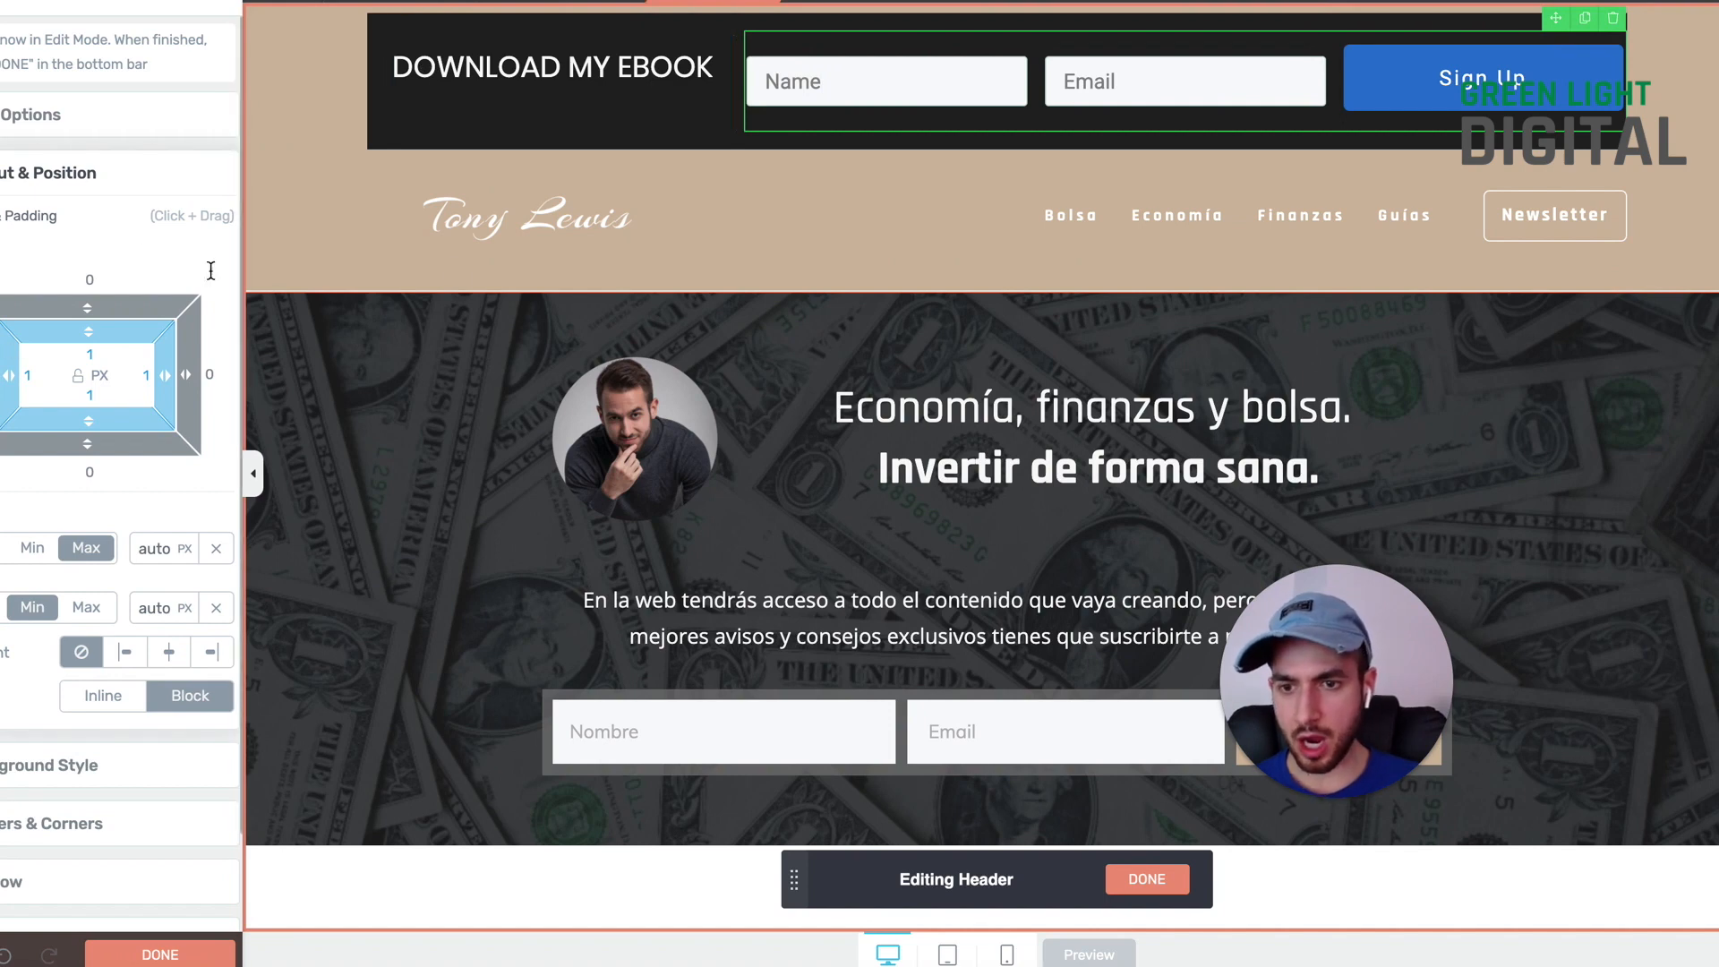
pyautogui.tripleClick(524, 74)
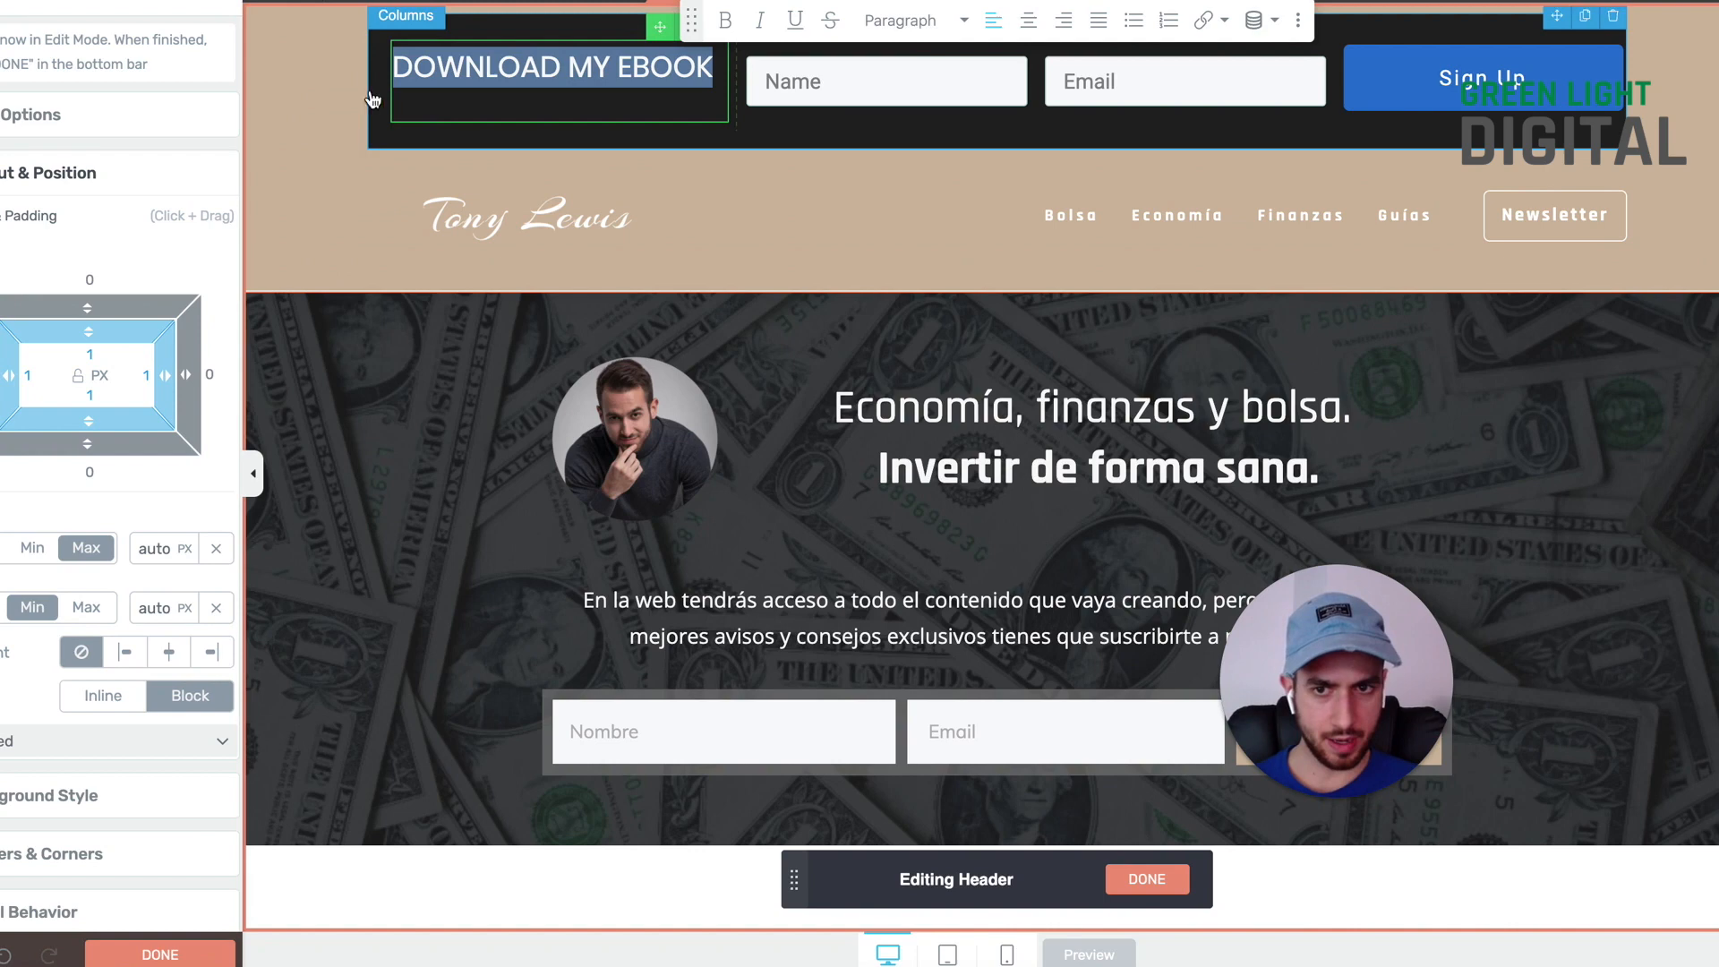
pyautogui.click(370, 127)
pyautogui.click(372, 141)
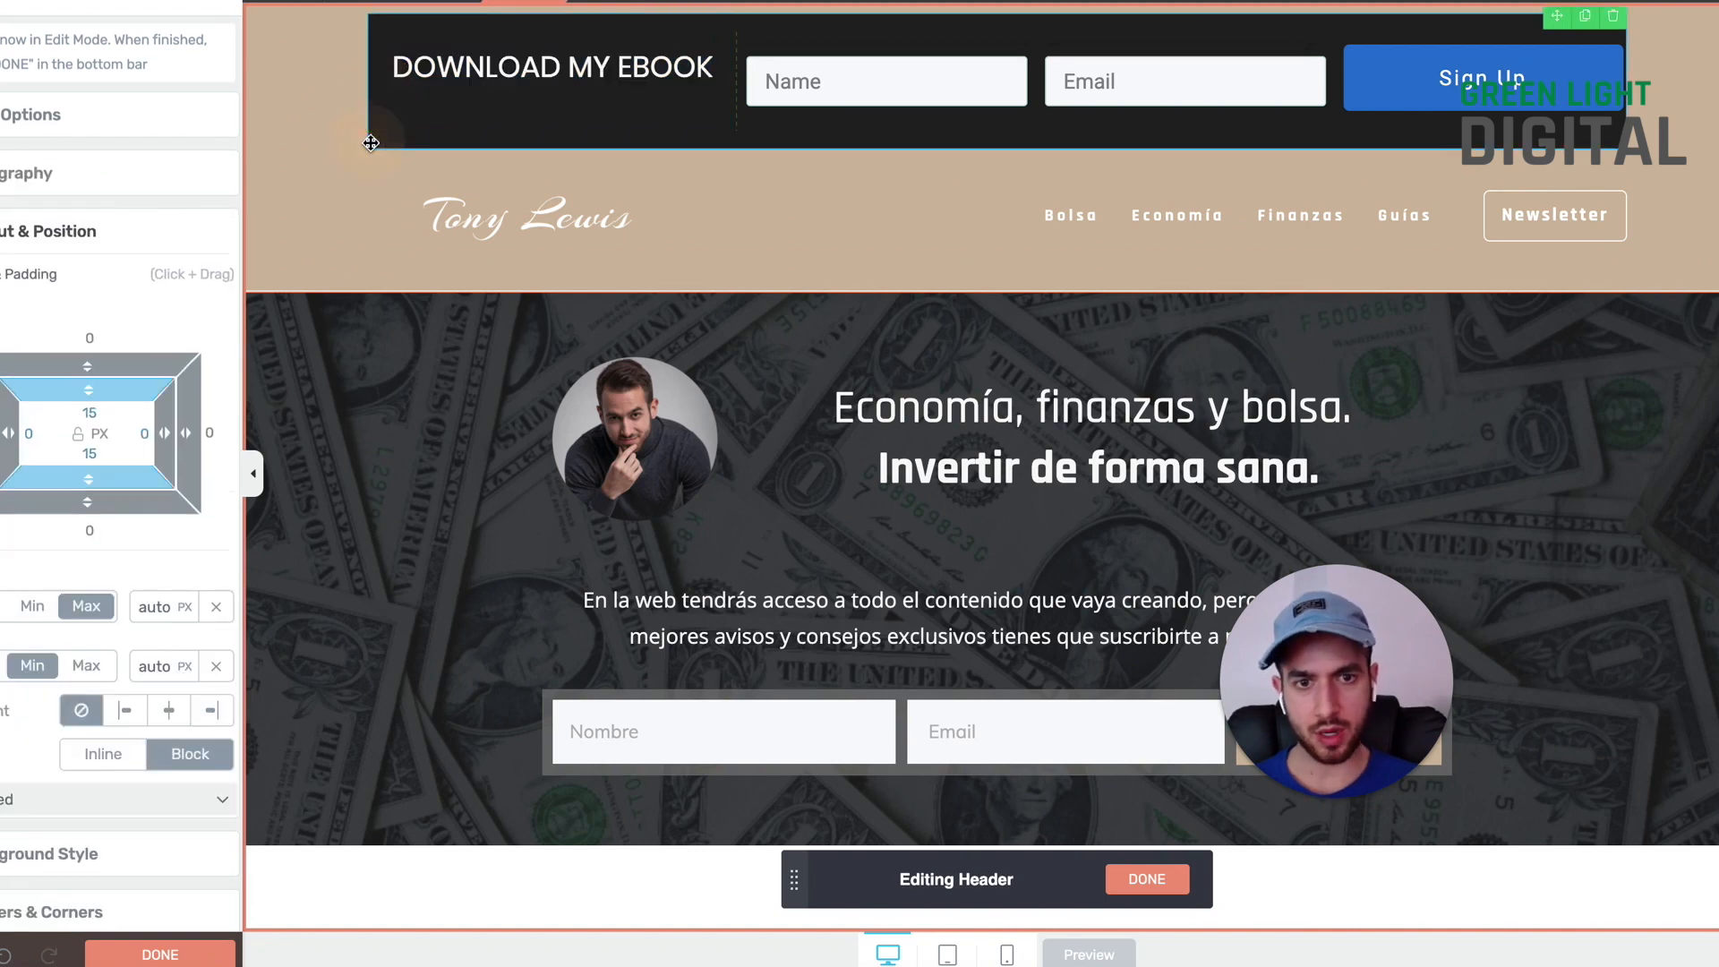
pyautogui.click(475, 72)
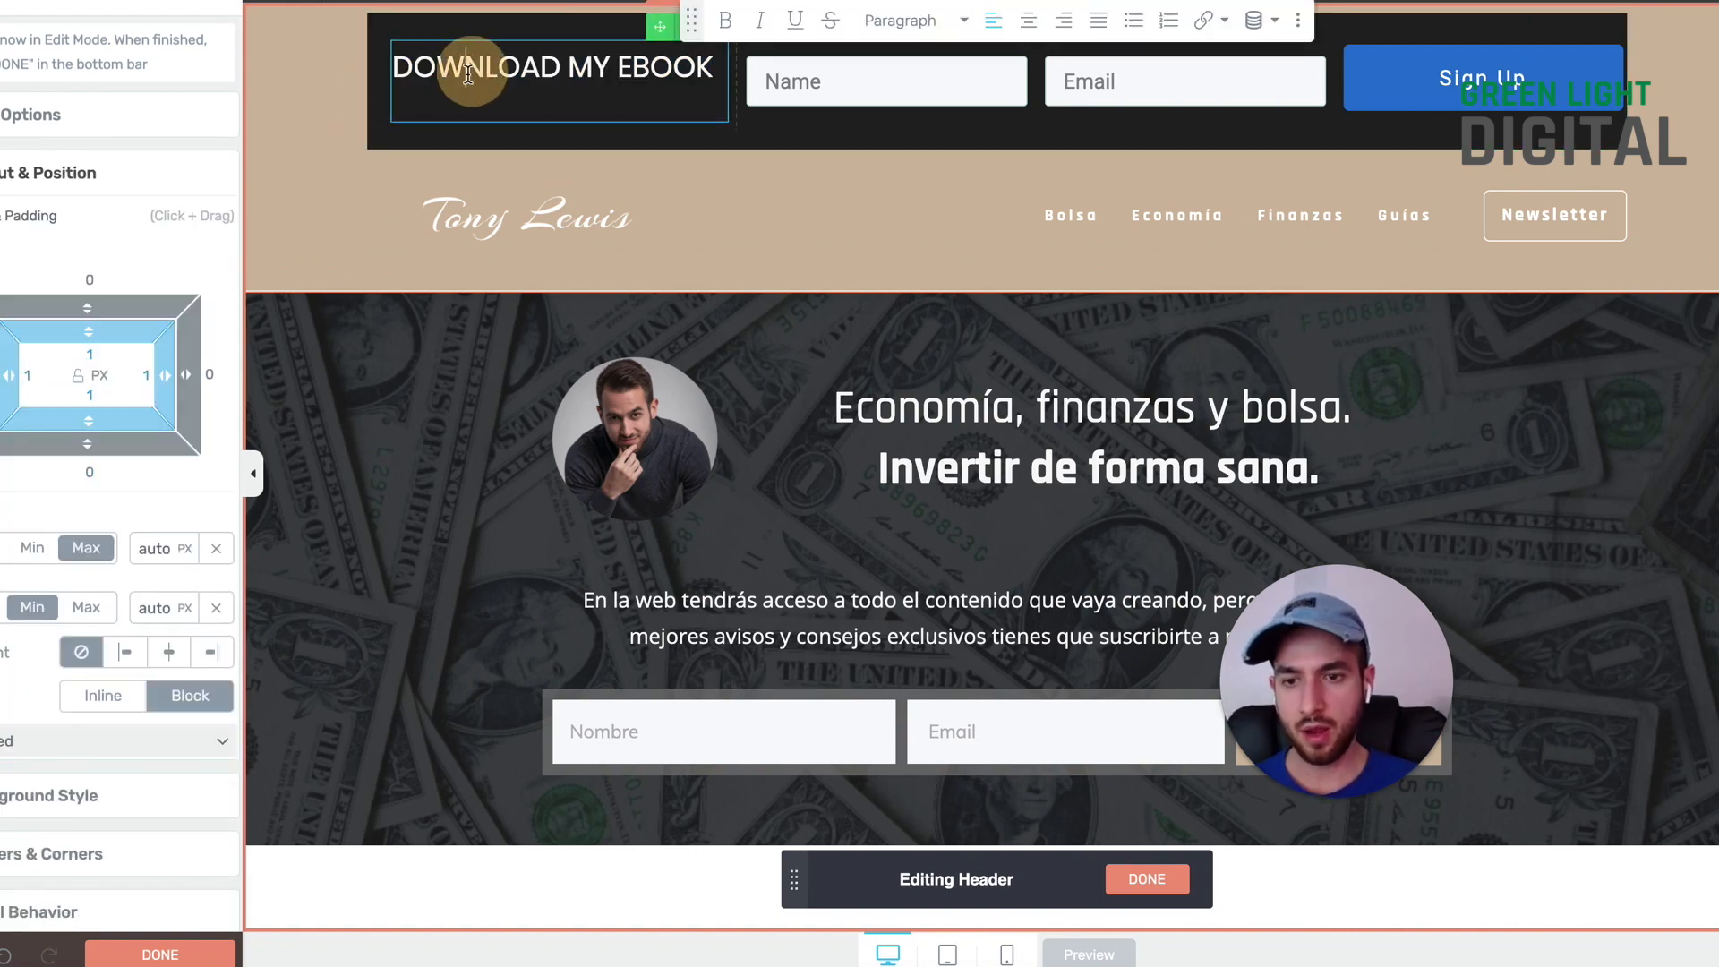
pyautogui.moveTo(83, 300); pyautogui.dragTo(88, 253)
pyautogui.click(139, 276)
pyautogui.write('0')
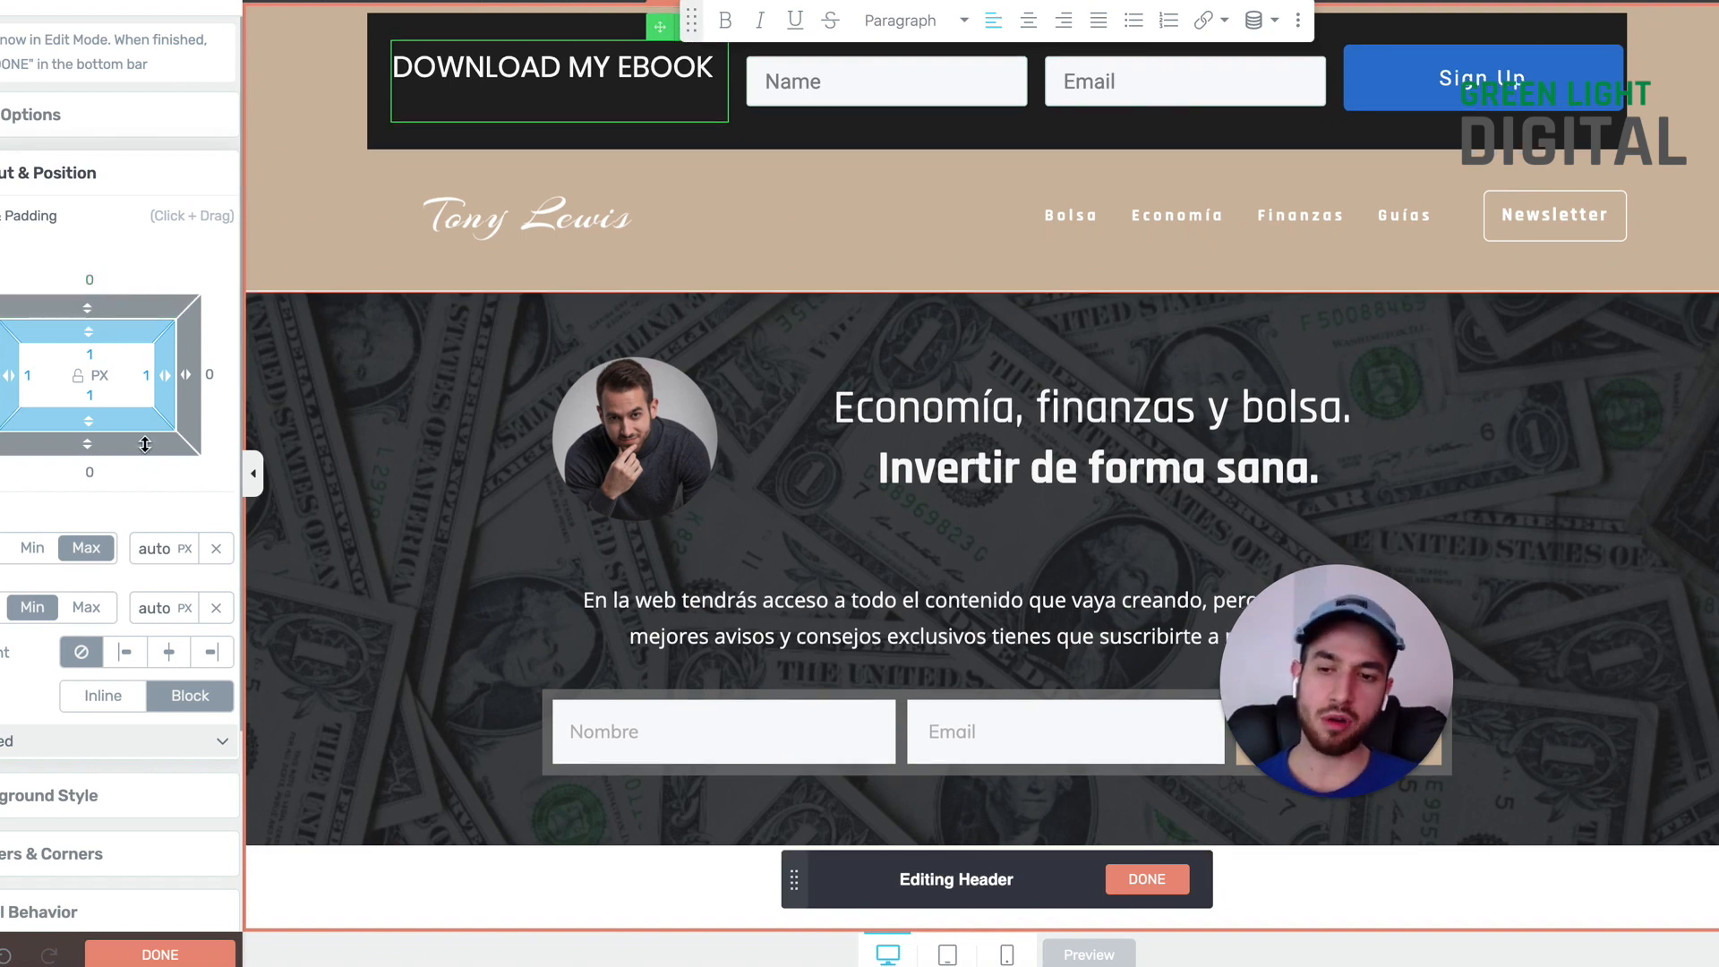
# Step: Give the DOWNLOAD MY EBOOK text a Relative position with a vertical offset of 10 px
pyautogui.scroll(-3, 144, 444)
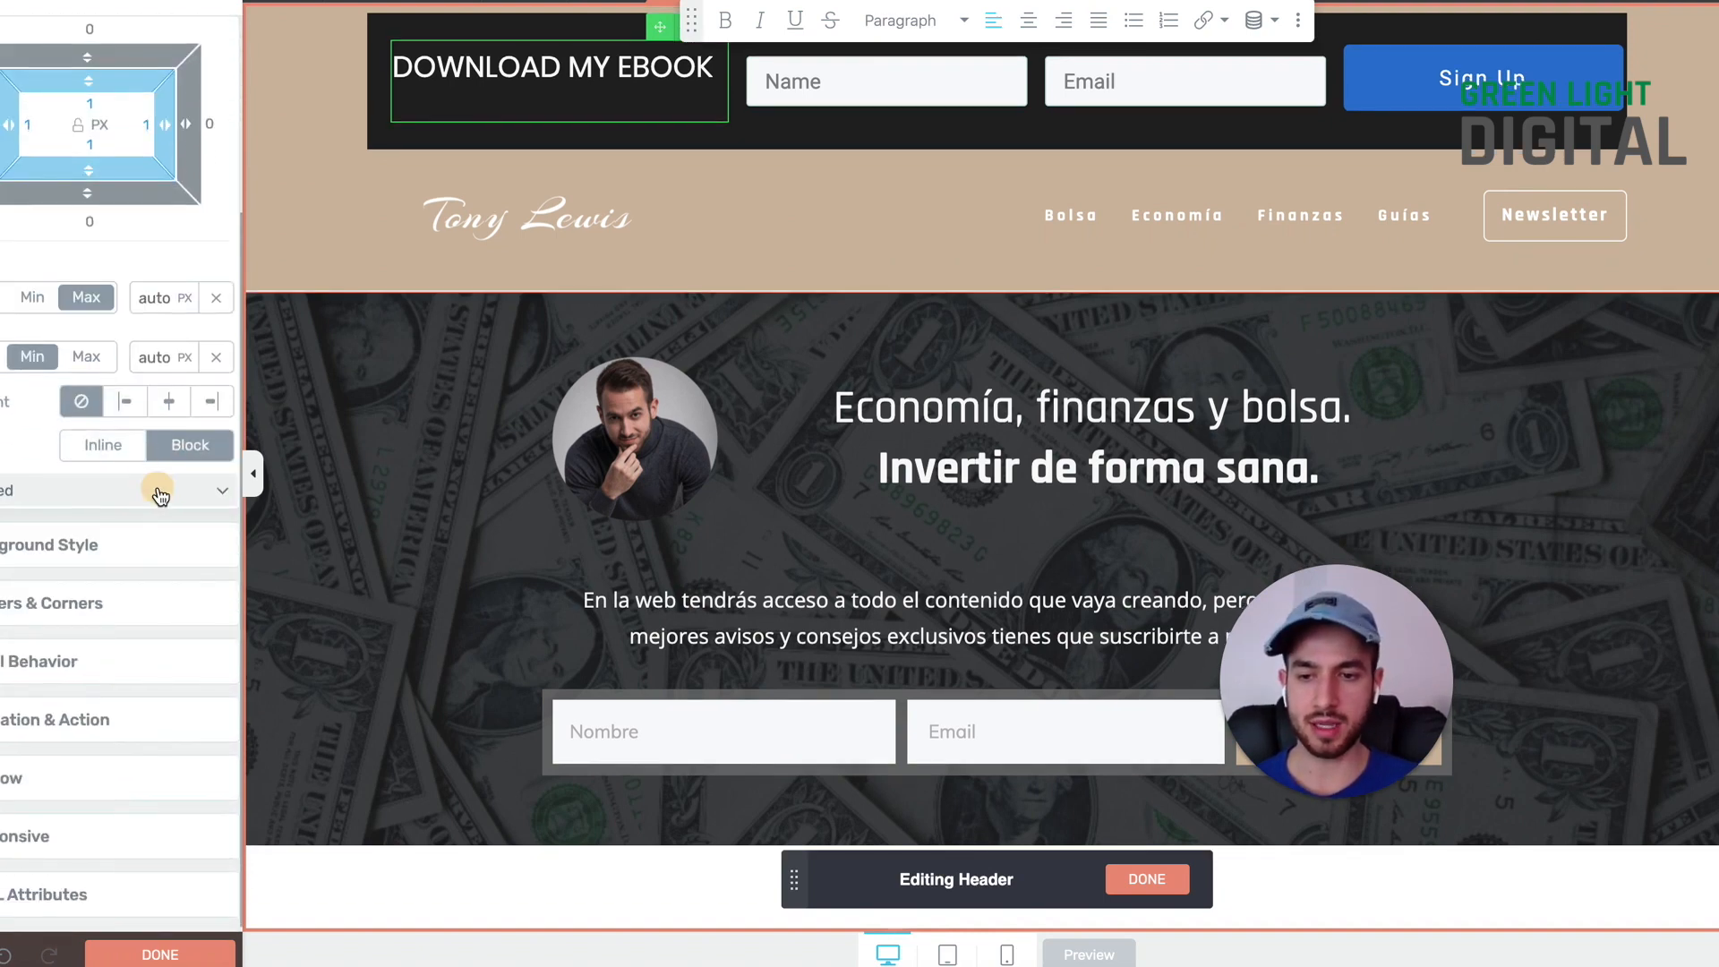
pyautogui.click(160, 496)
pyautogui.scroll(-2, 161, 496)
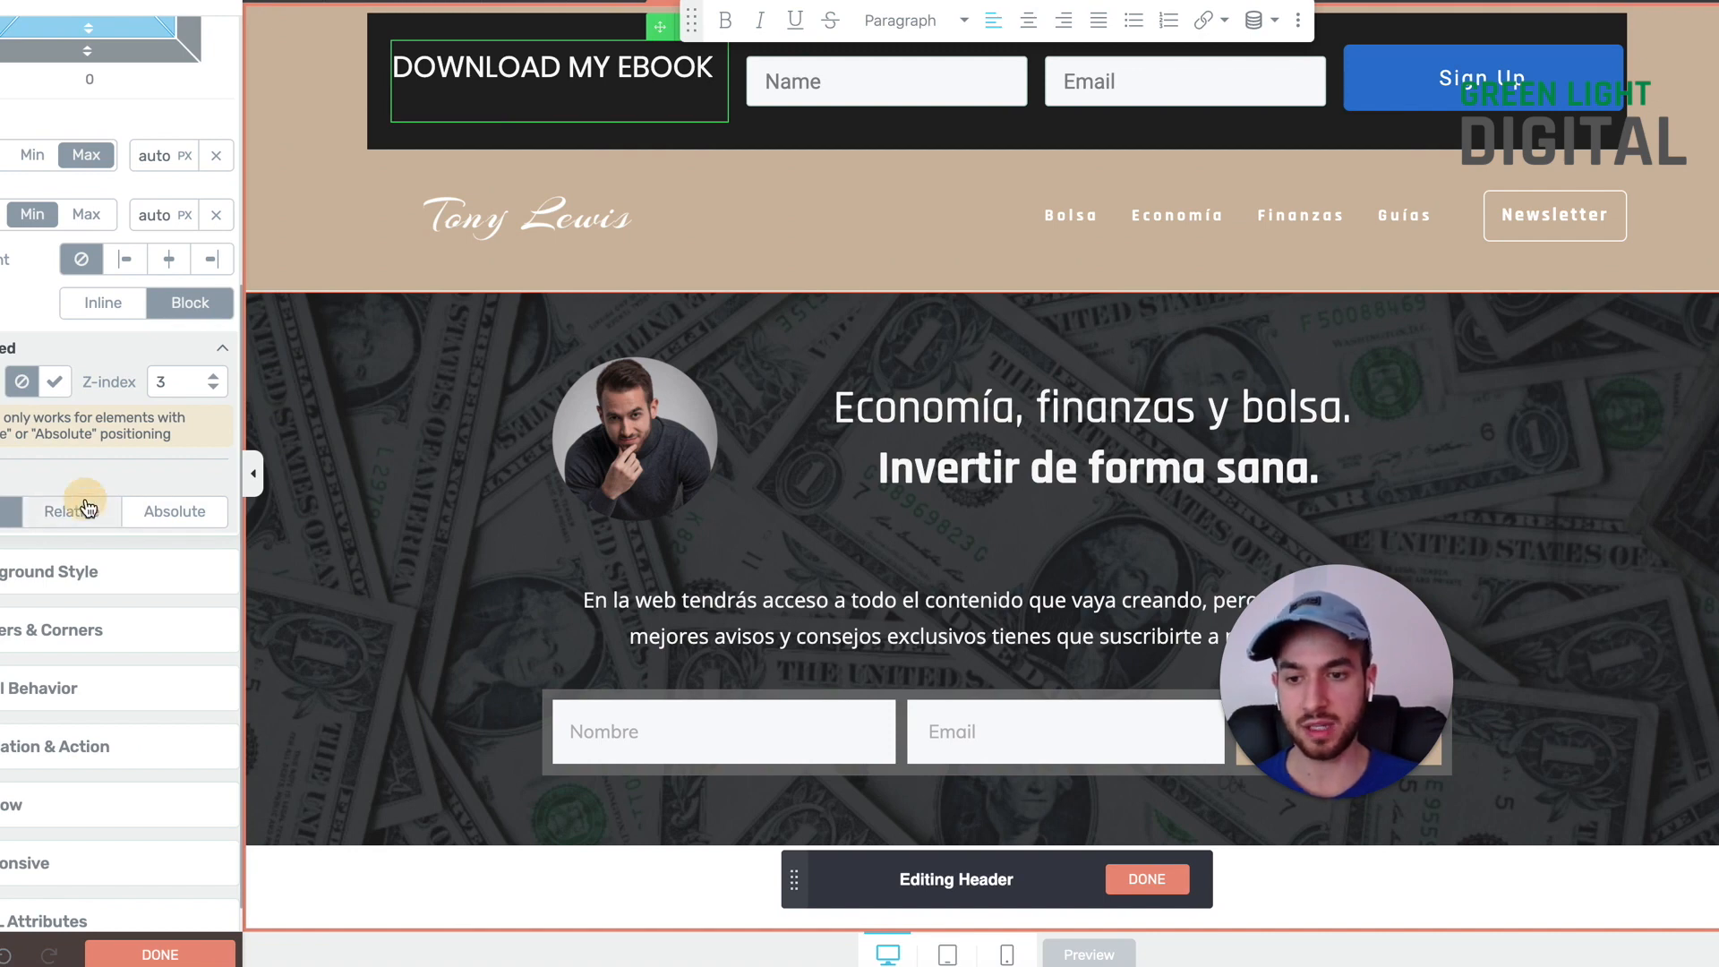
pyautogui.click(80, 508)
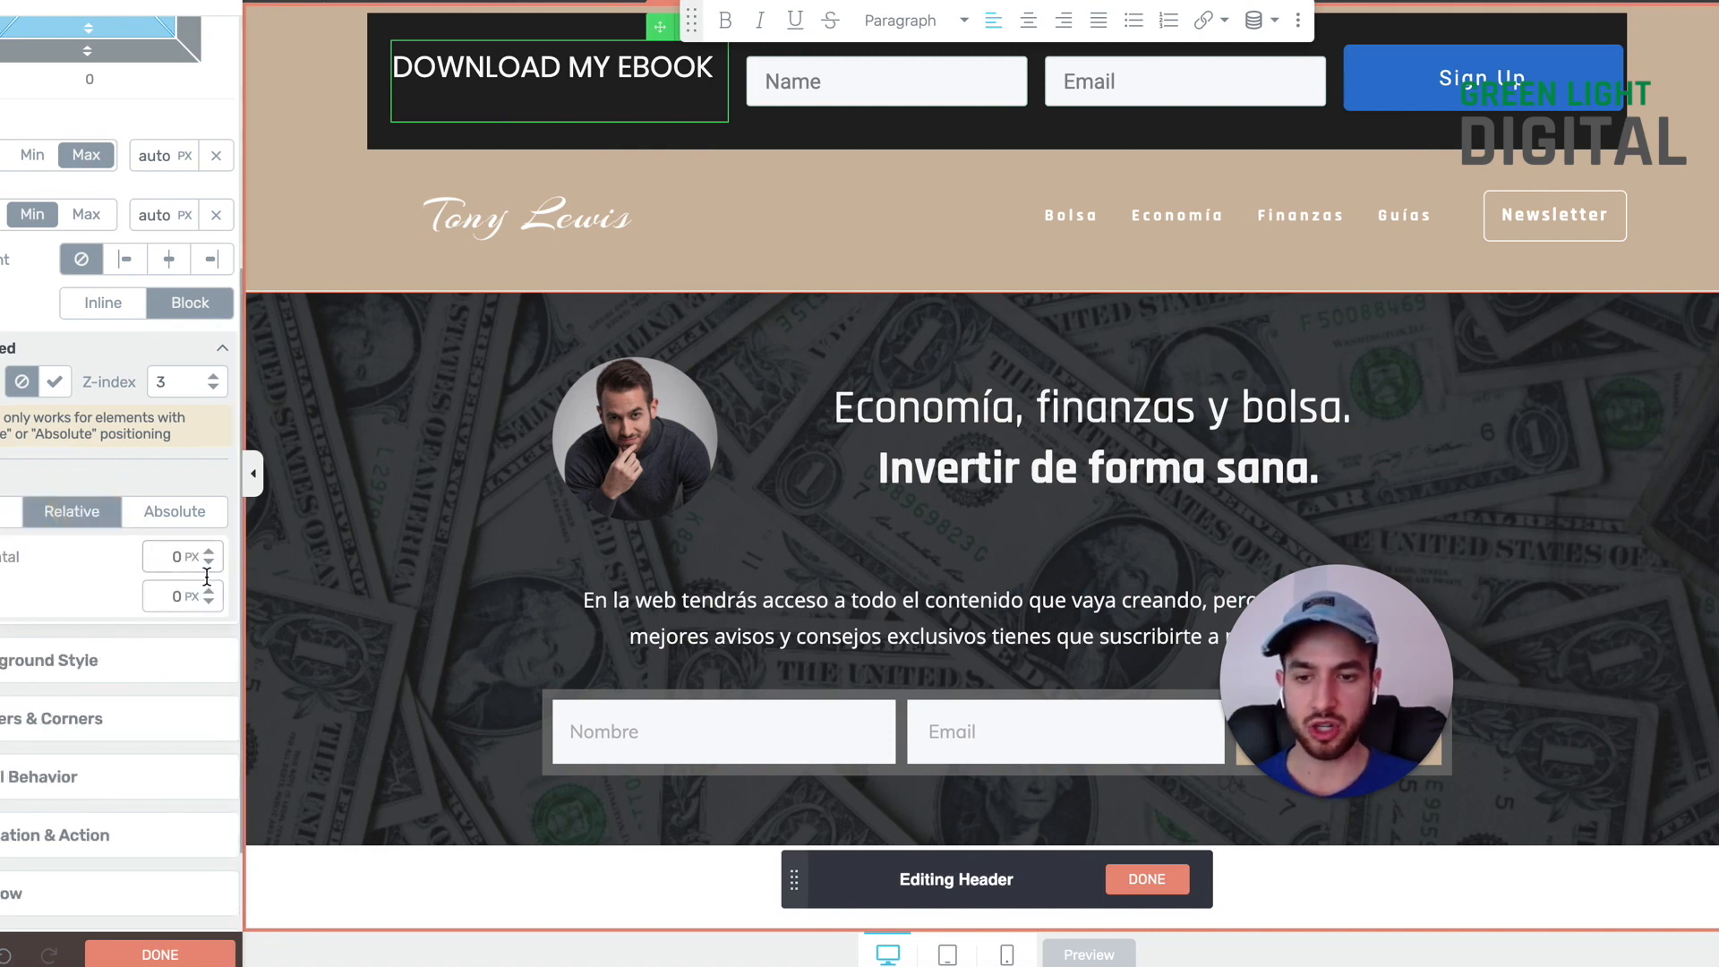
pyautogui.scroll(2, 215, 567)
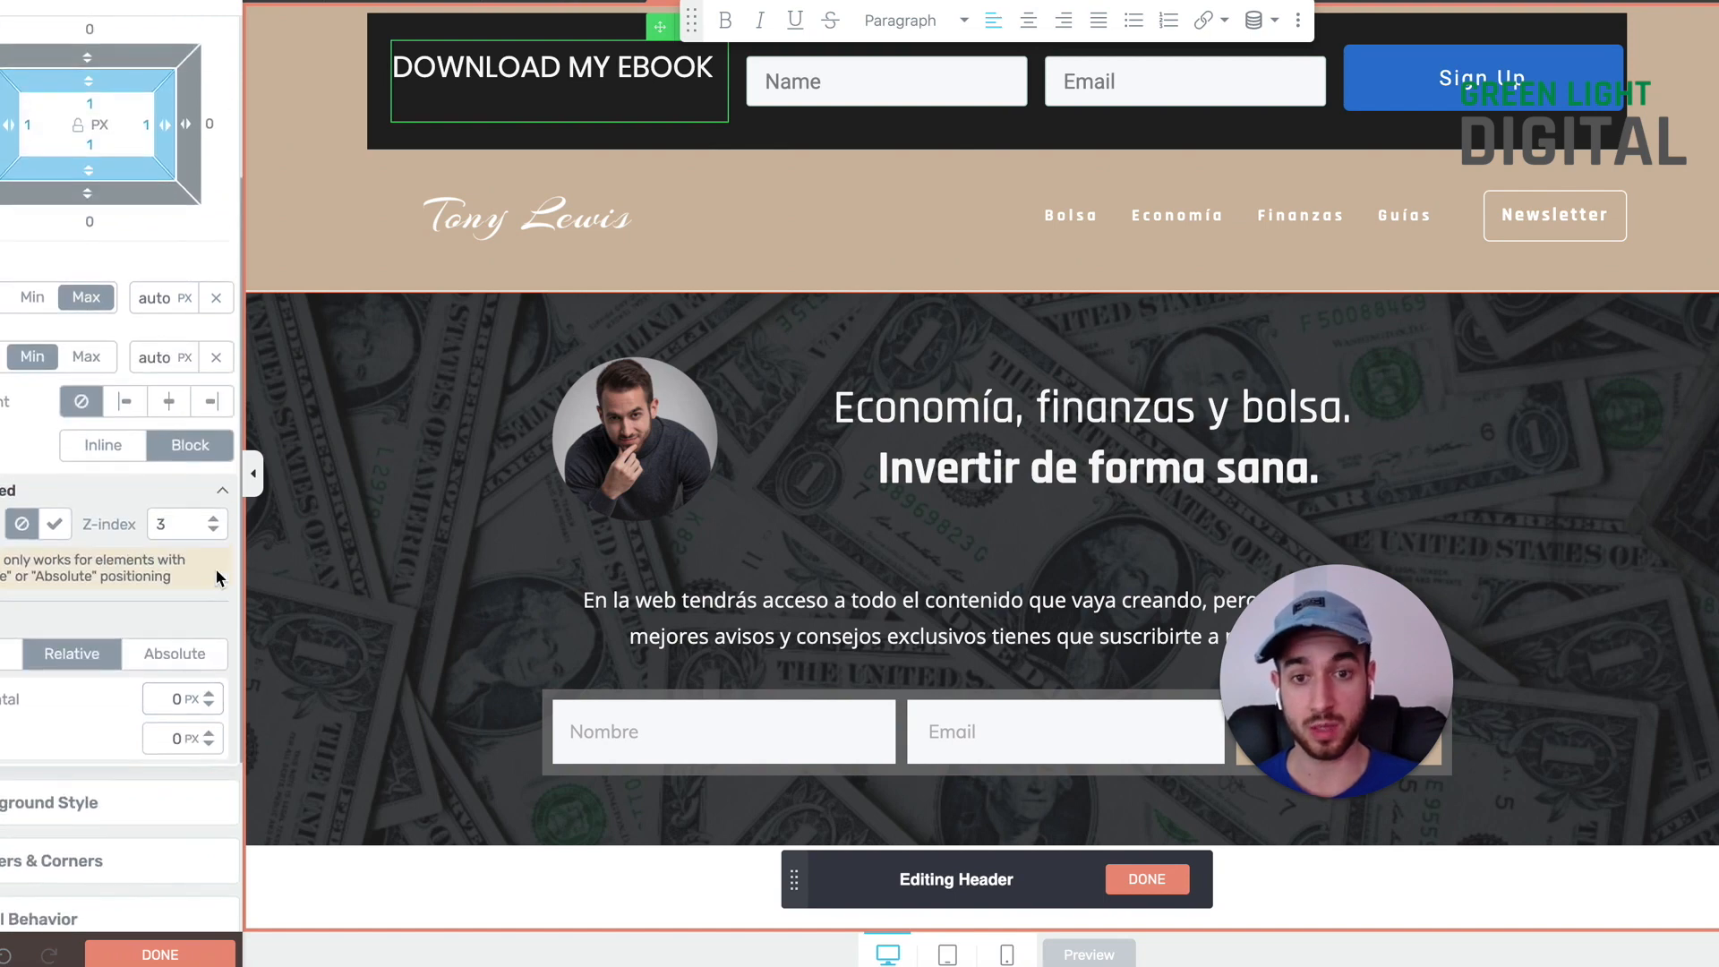
pyautogui.scroll(-3, 215, 538)
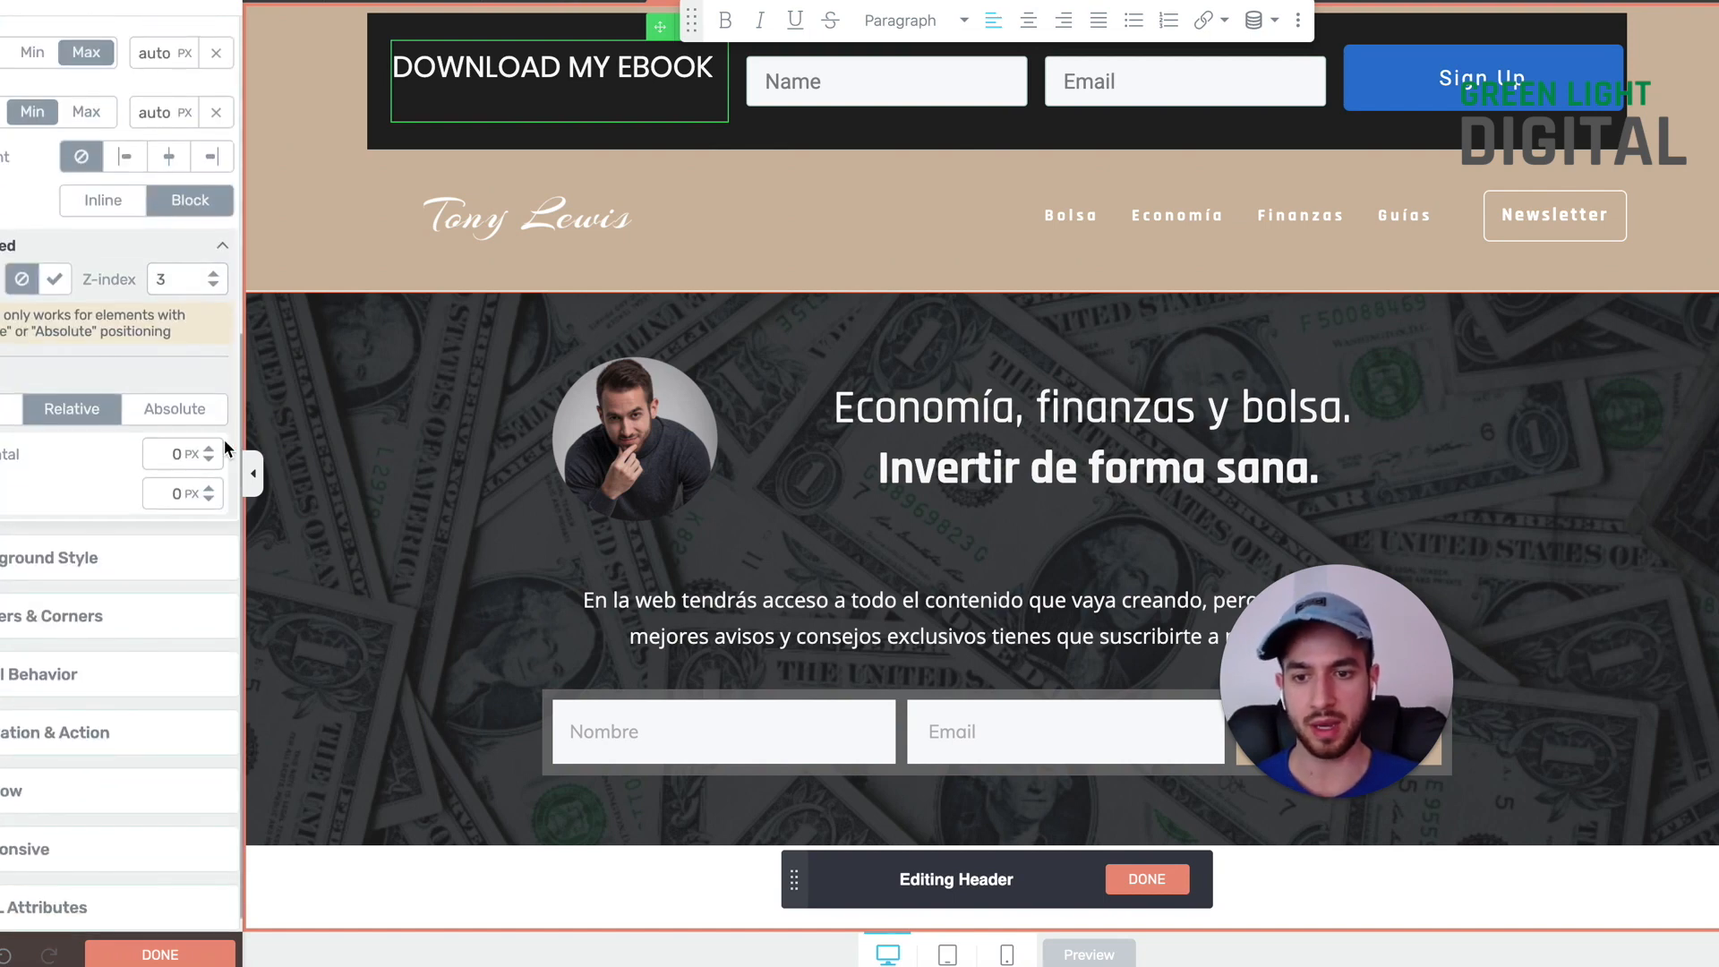
pyautogui.moveTo(208, 492); pyautogui.dragTo(209, 479)
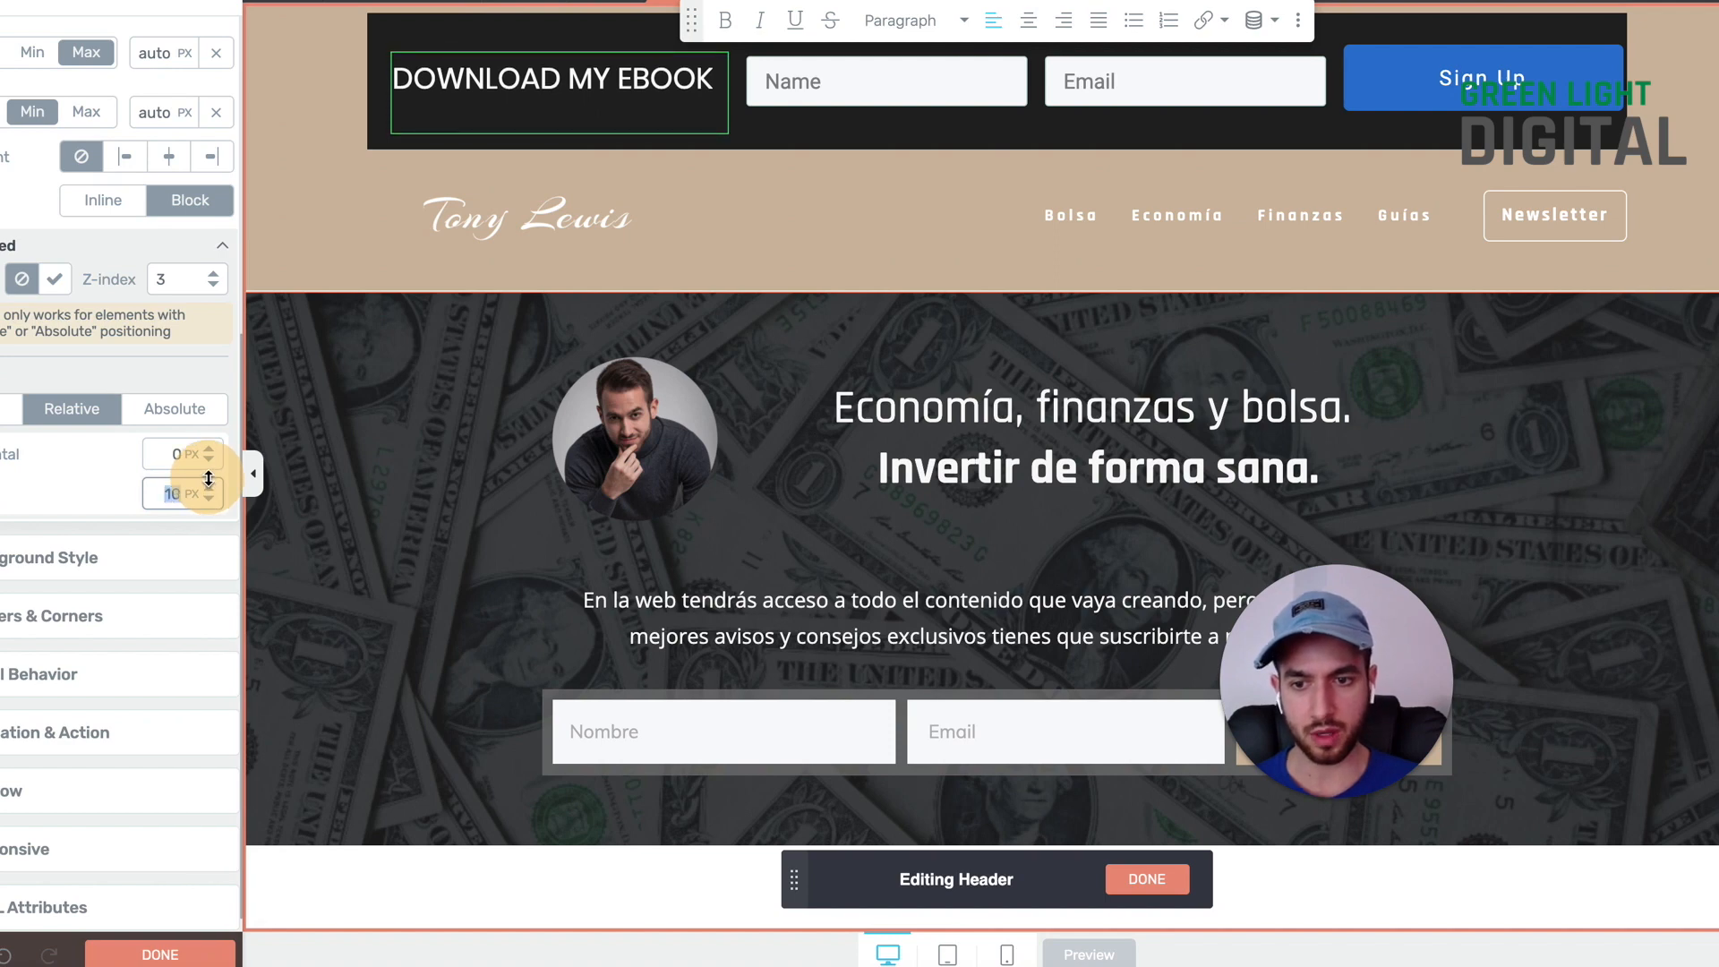
pyautogui.click(661, 161)
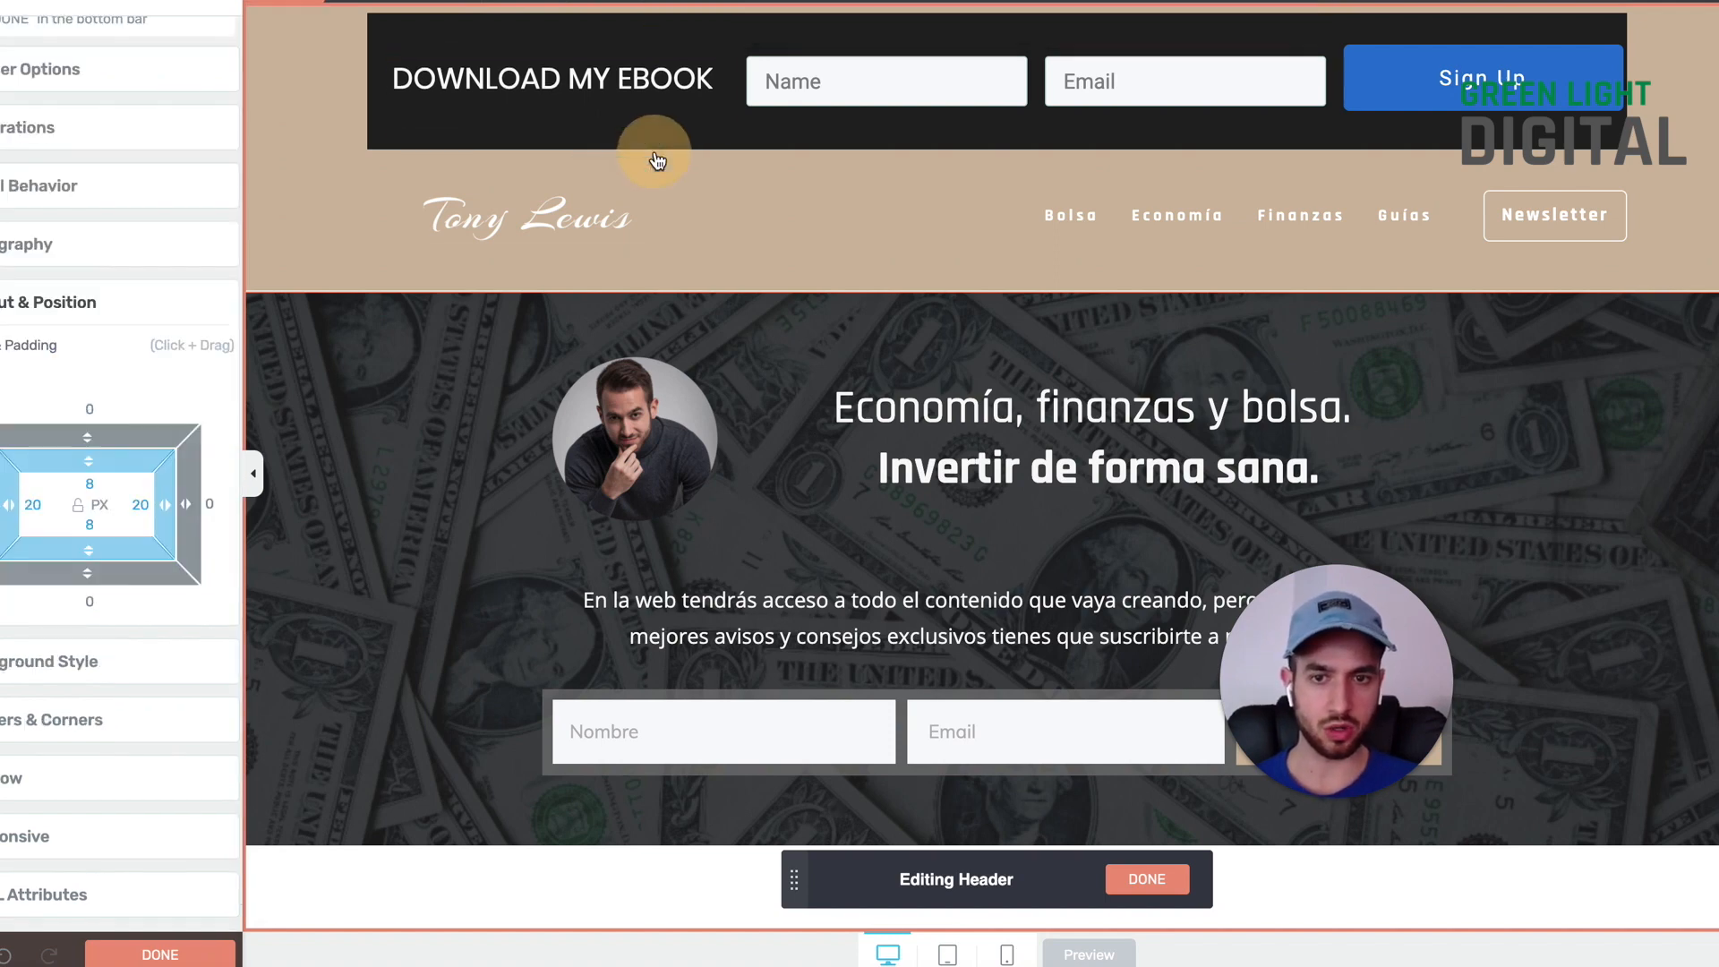
# Step: Check the header layout across the whole page and finish editing the header
pyautogui.click(250, 472)
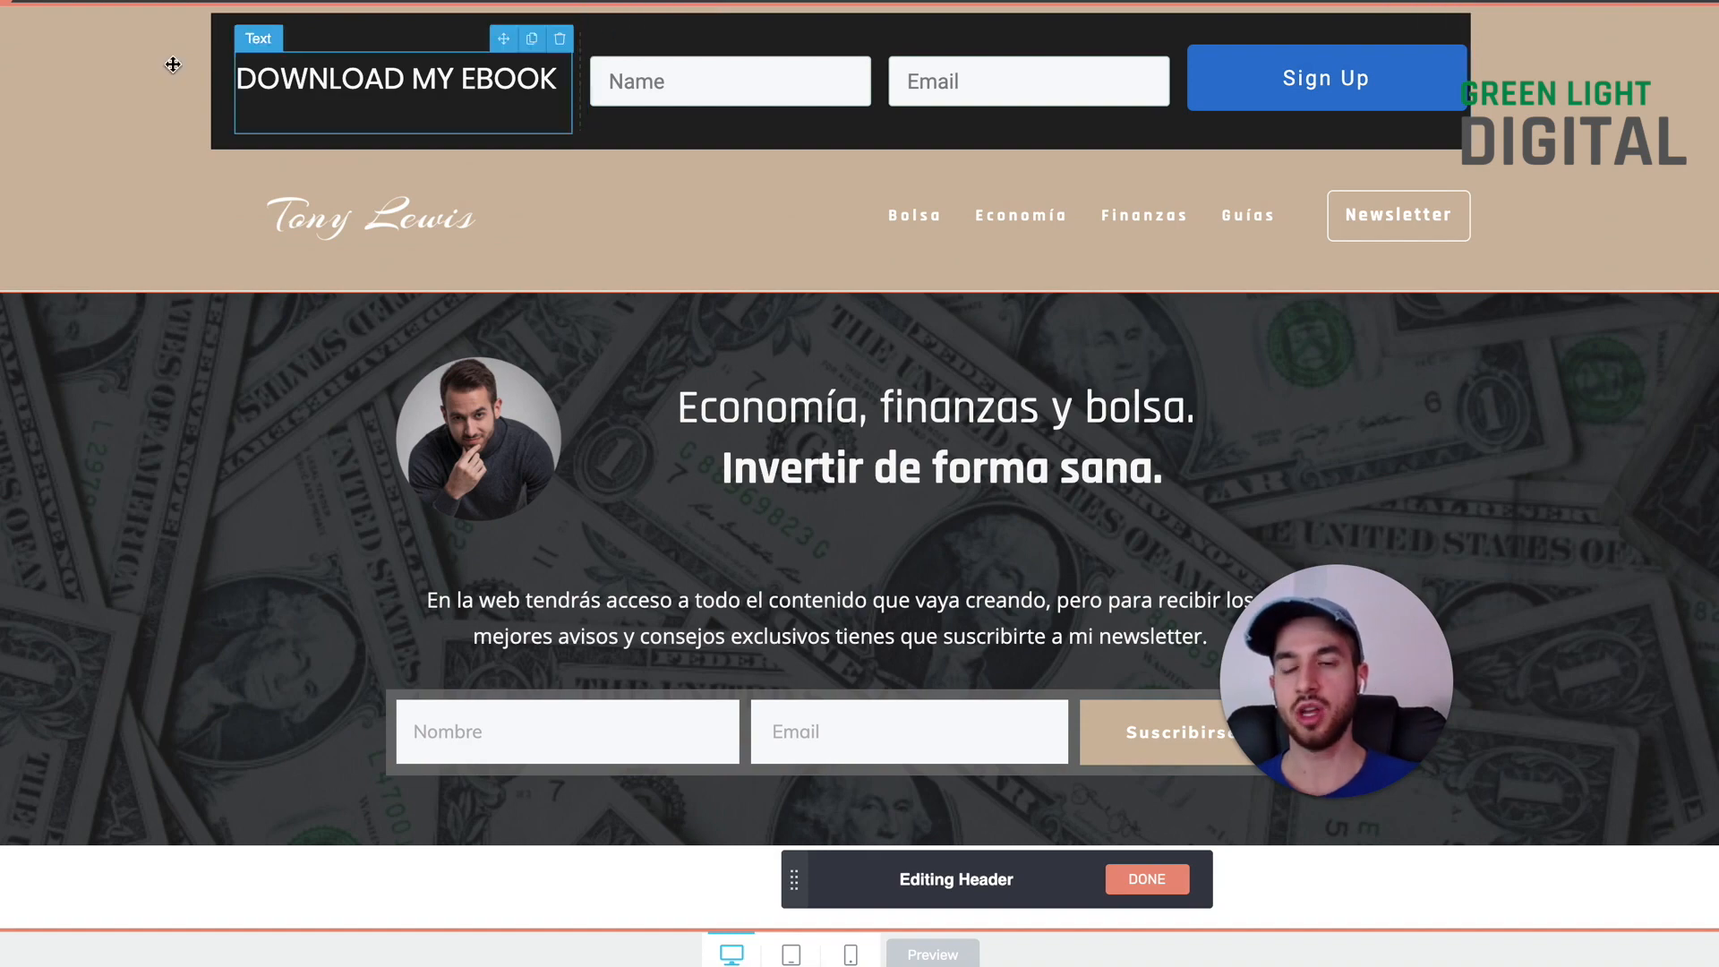
pyautogui.click(2, 473)
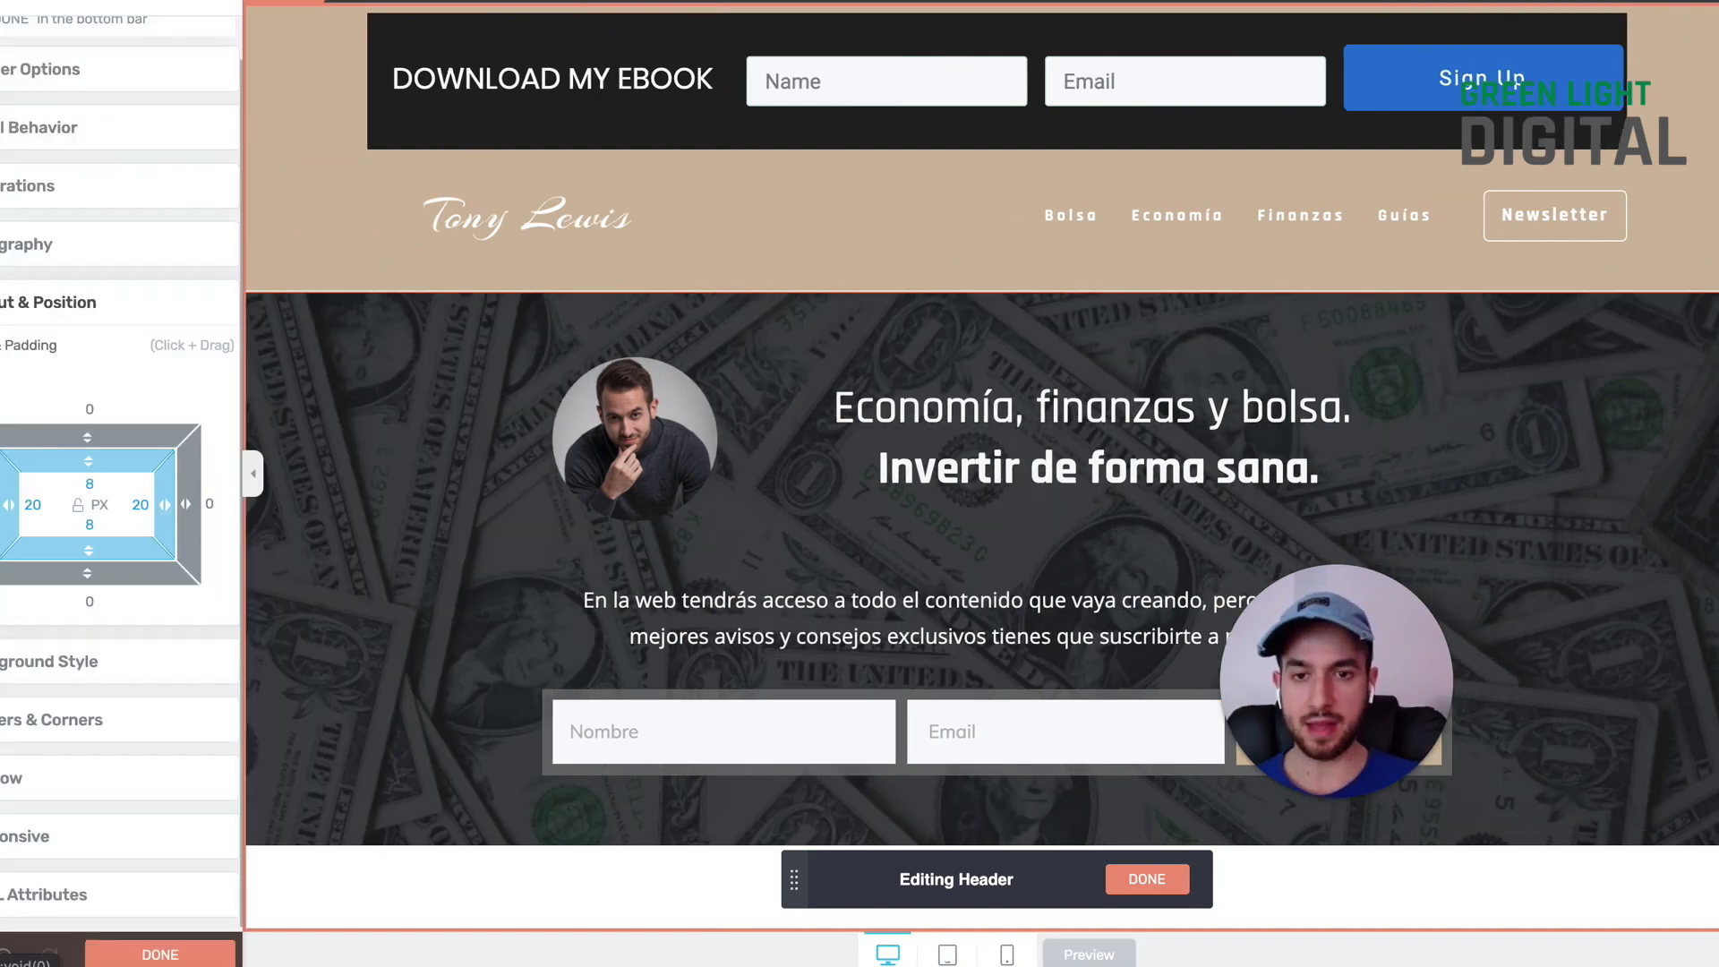
pyautogui.scroll(1, 153, 202)
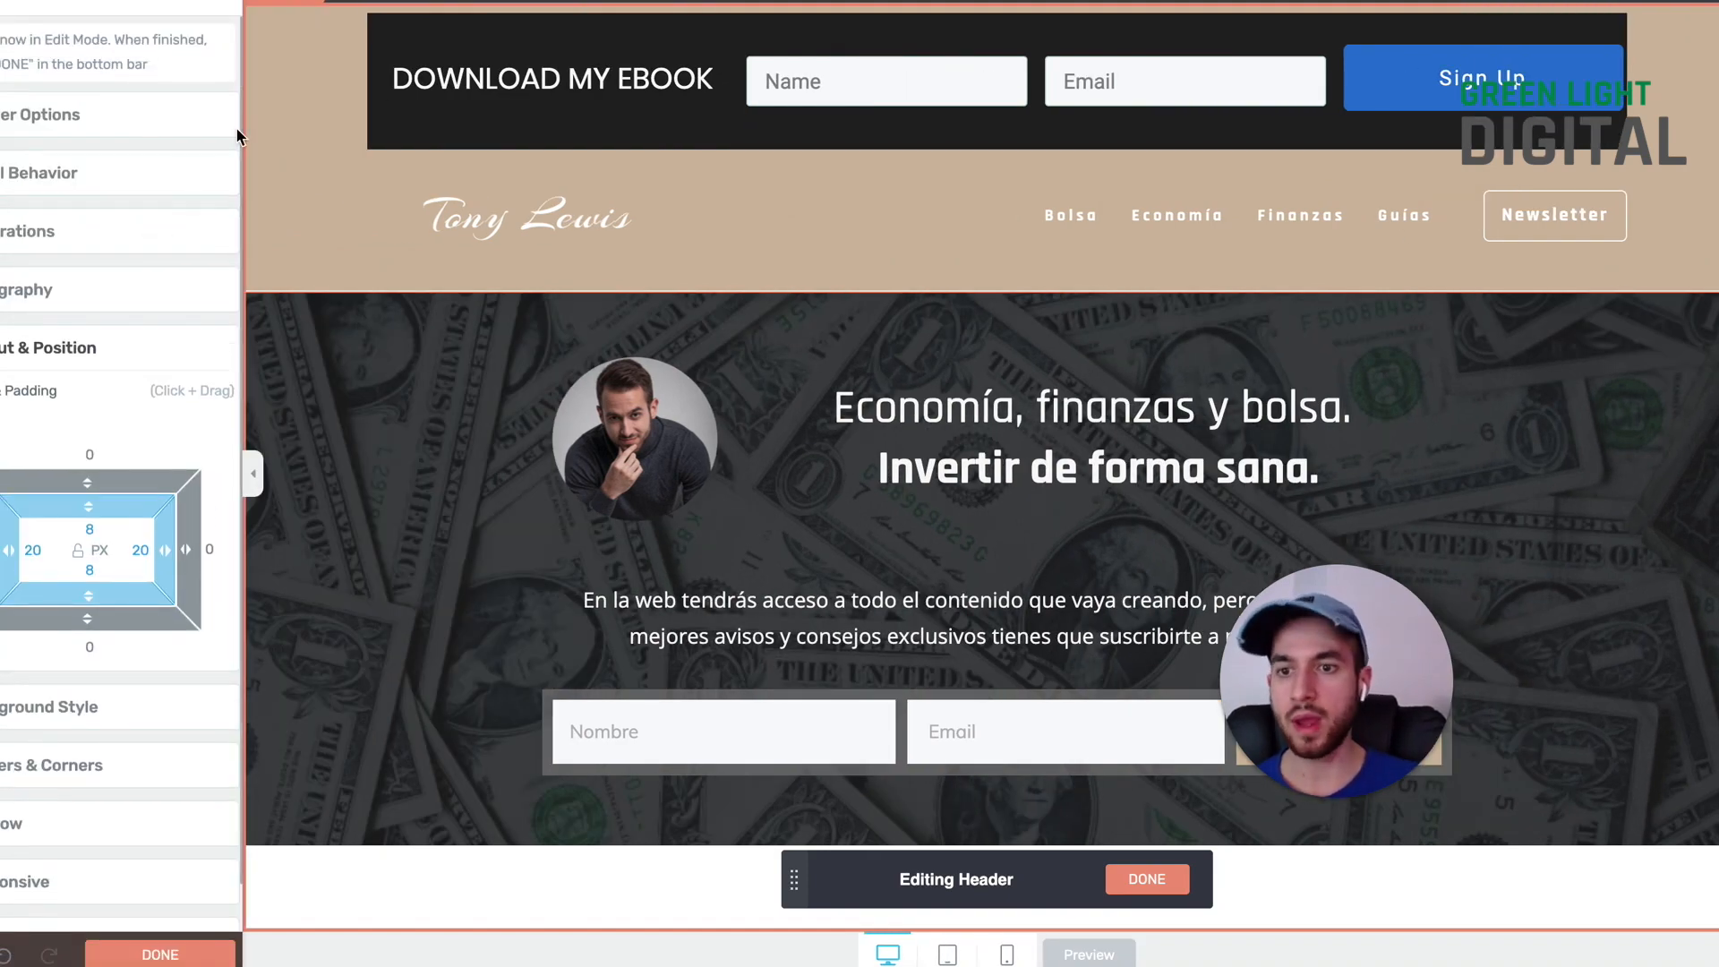
pyautogui.click(1146, 876)
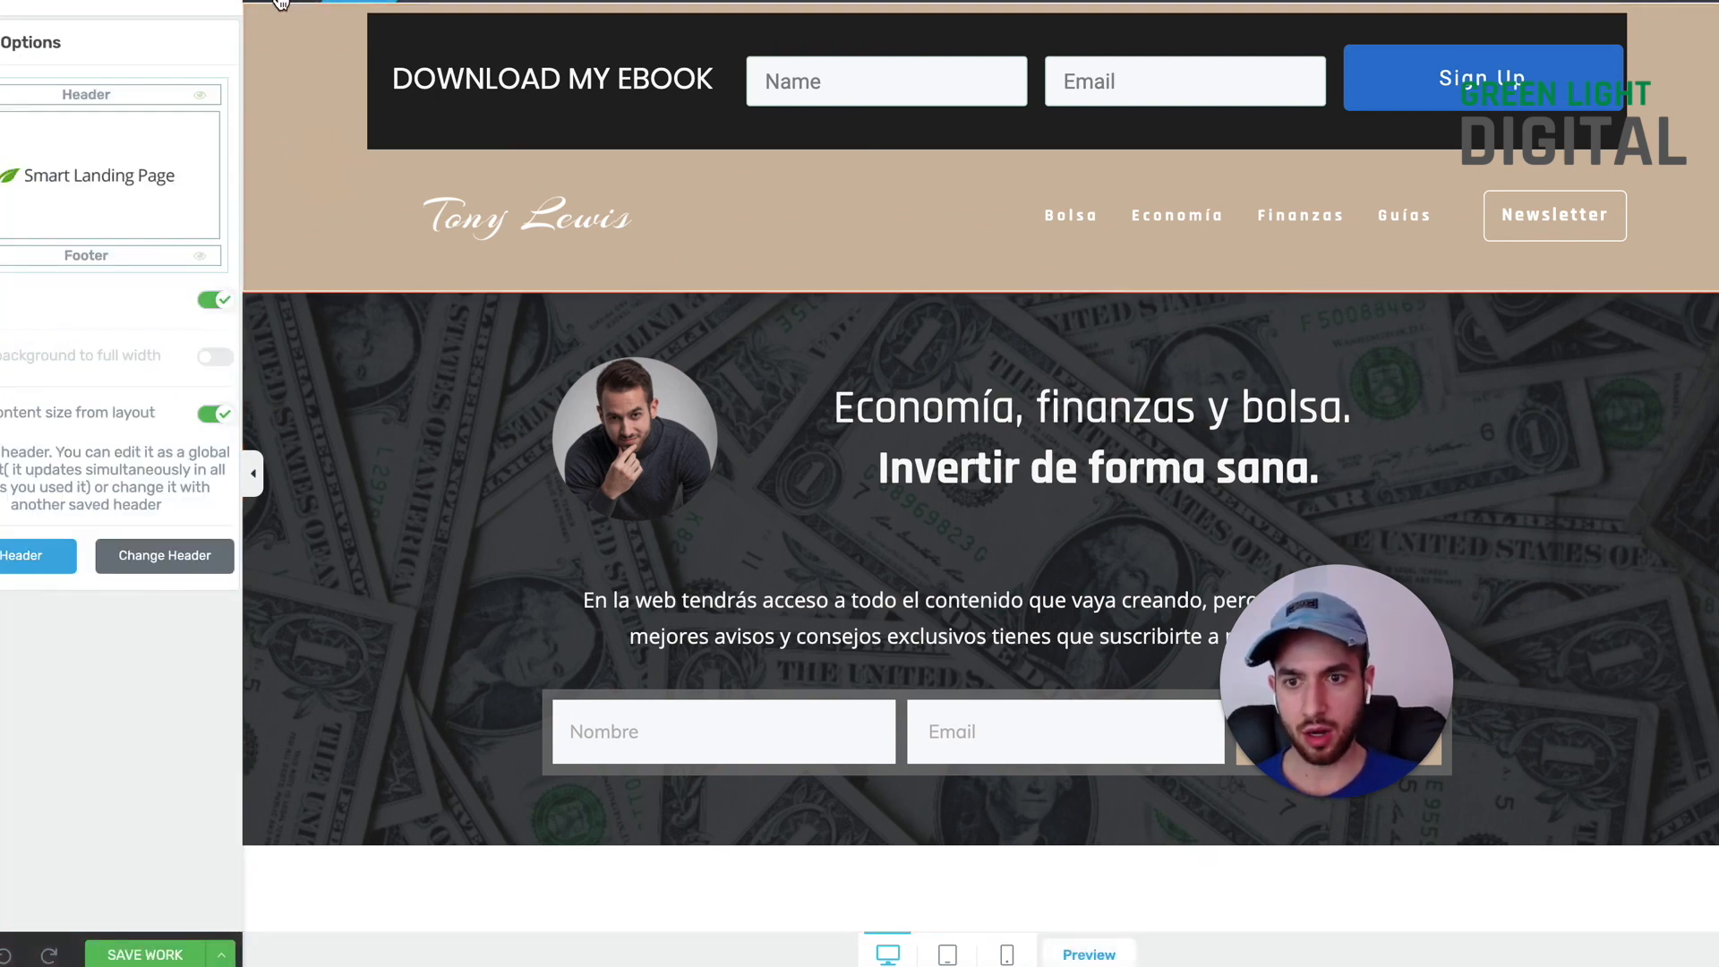
# Step: Stop inheriting the header's content size from the layout, stretch its content to full width and check it across the page
pyautogui.click(220, 415)
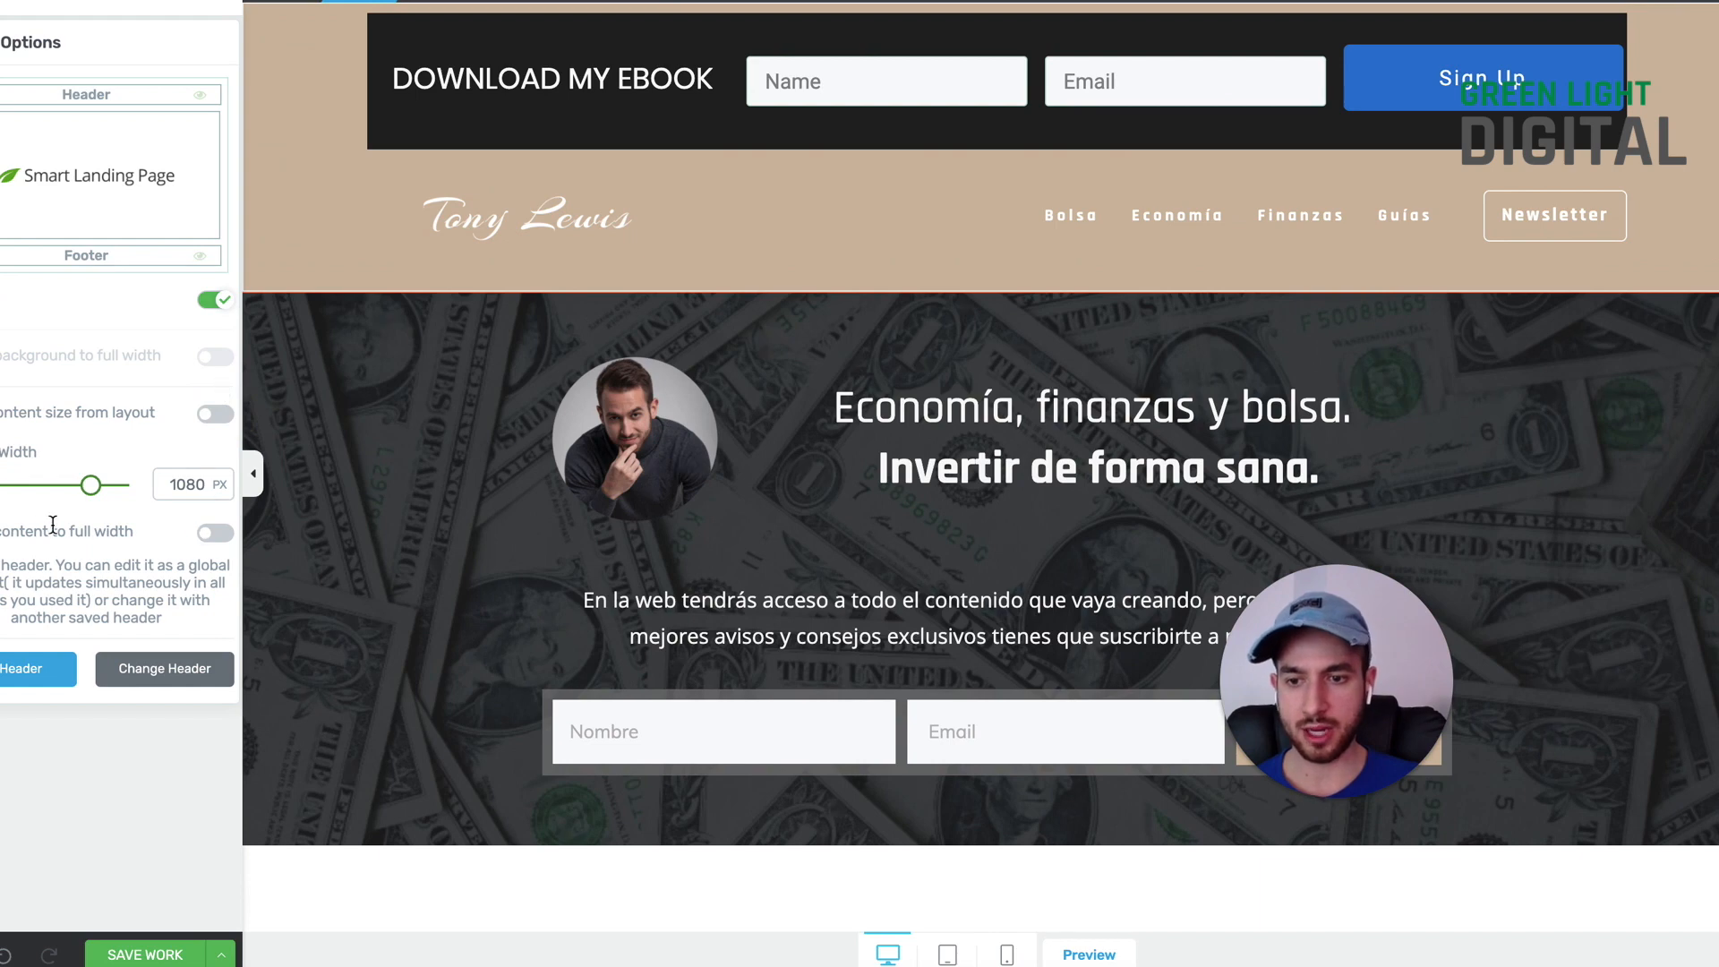
pyautogui.click(224, 535)
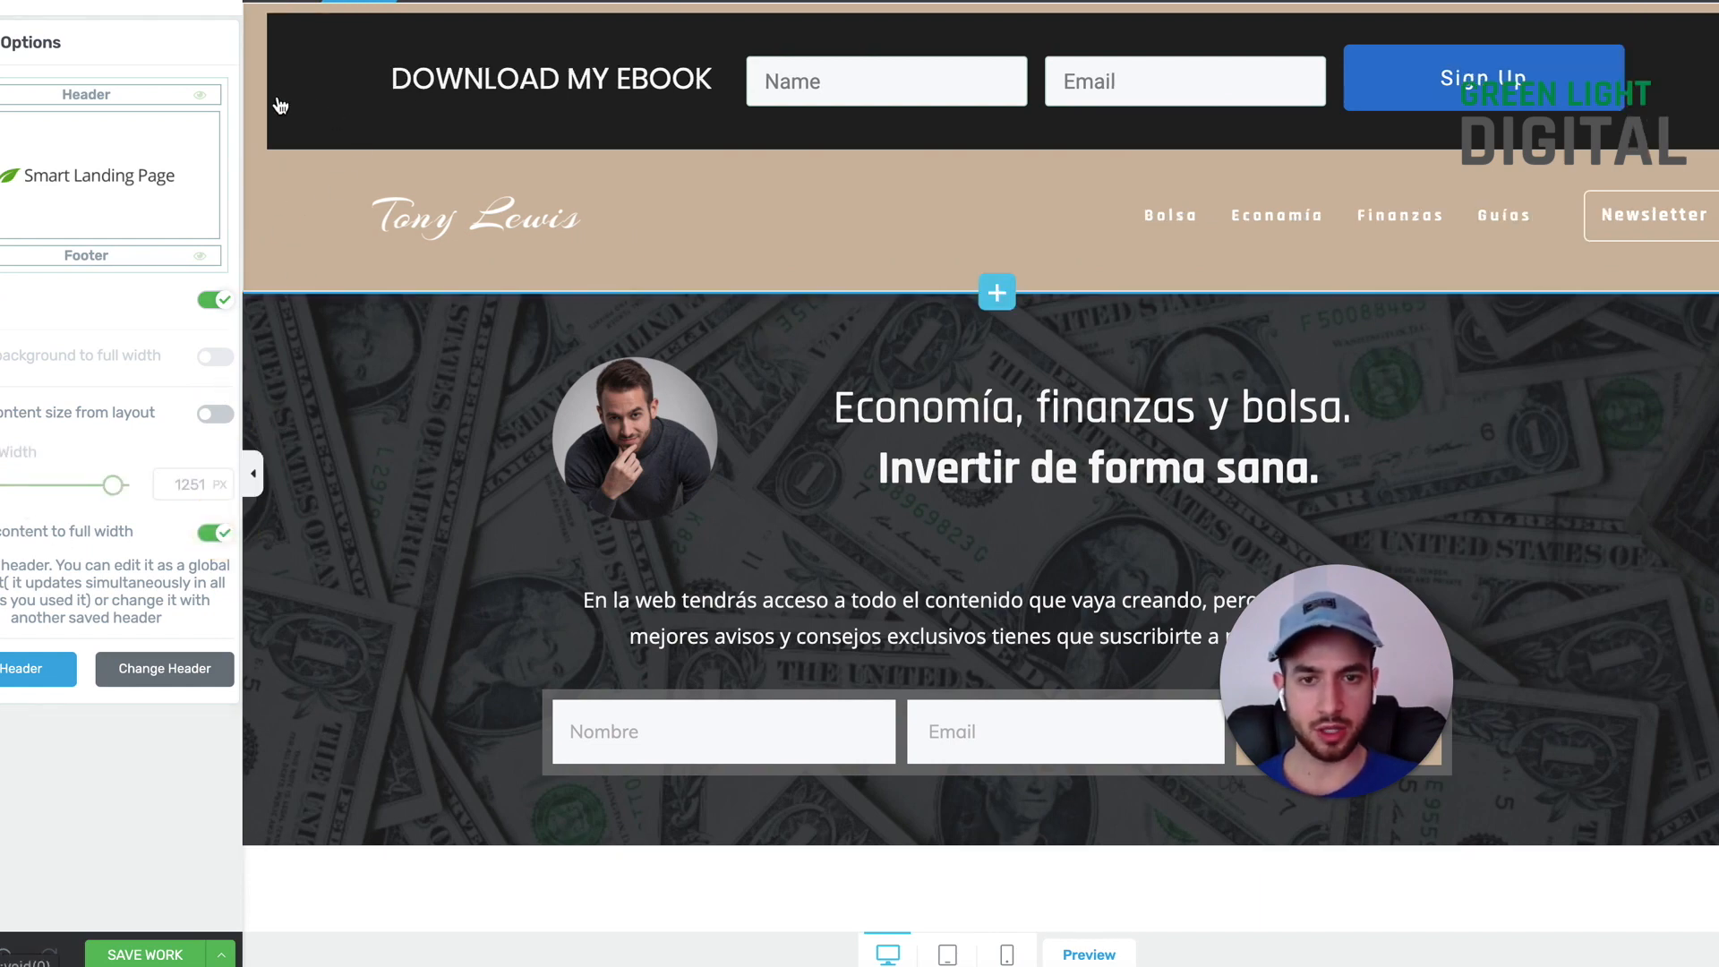
pyautogui.click(254, 474)
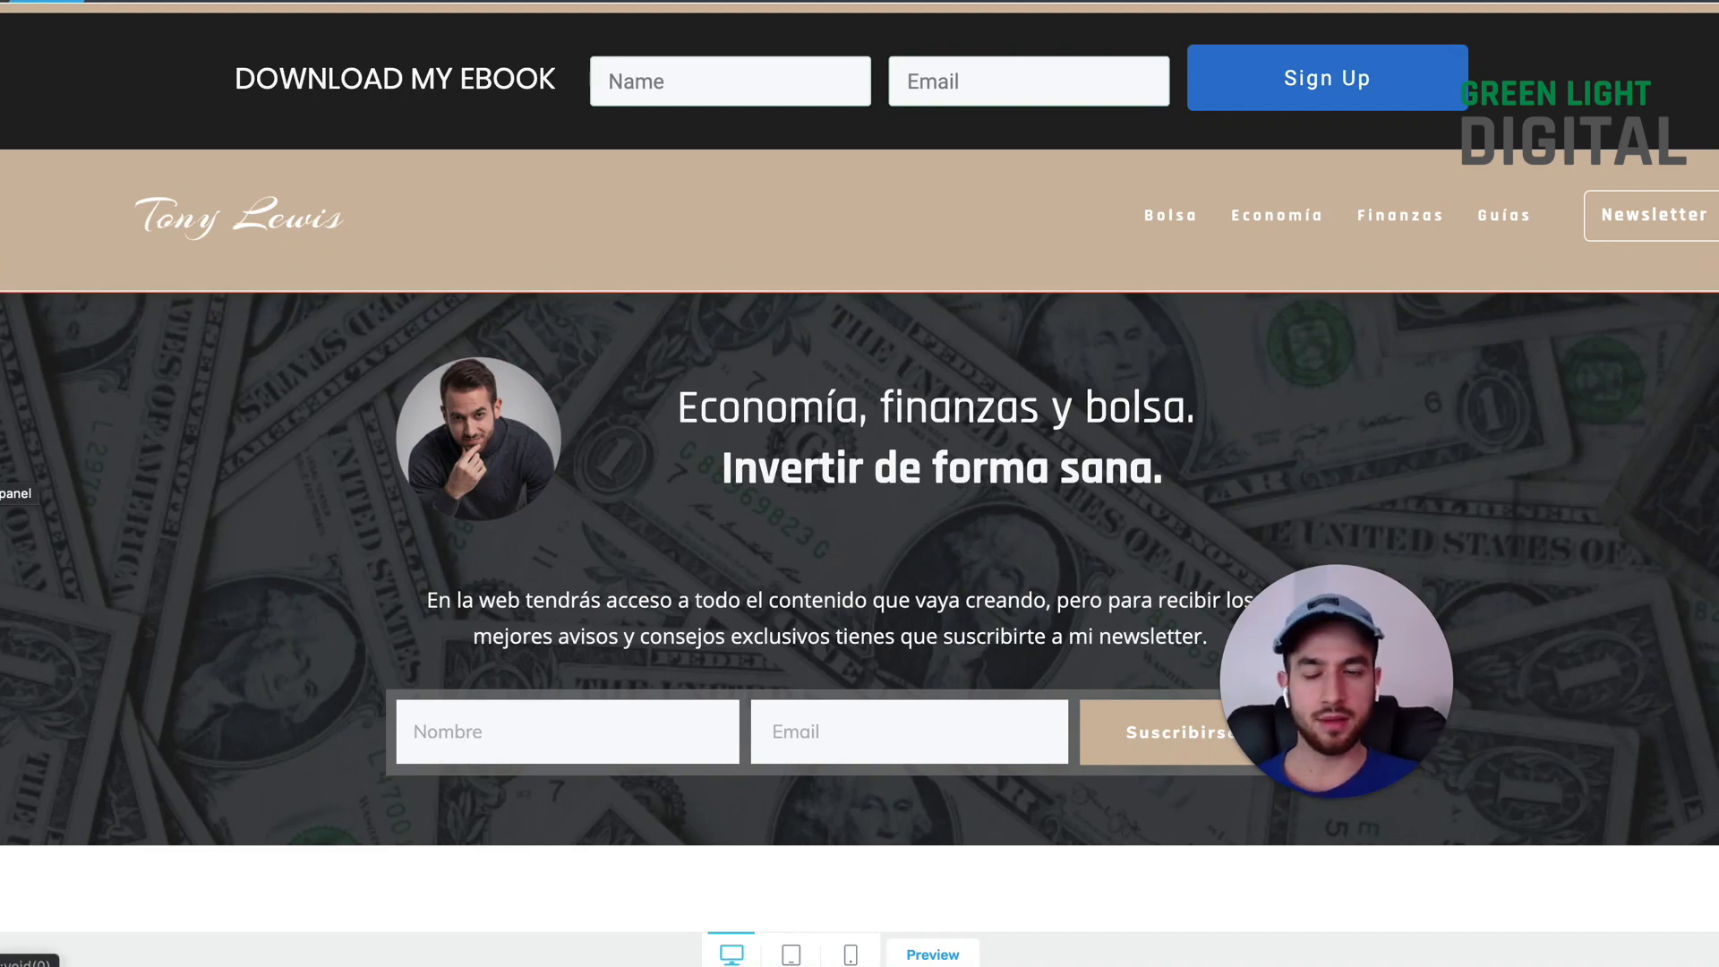
pyautogui.click(7, 484)
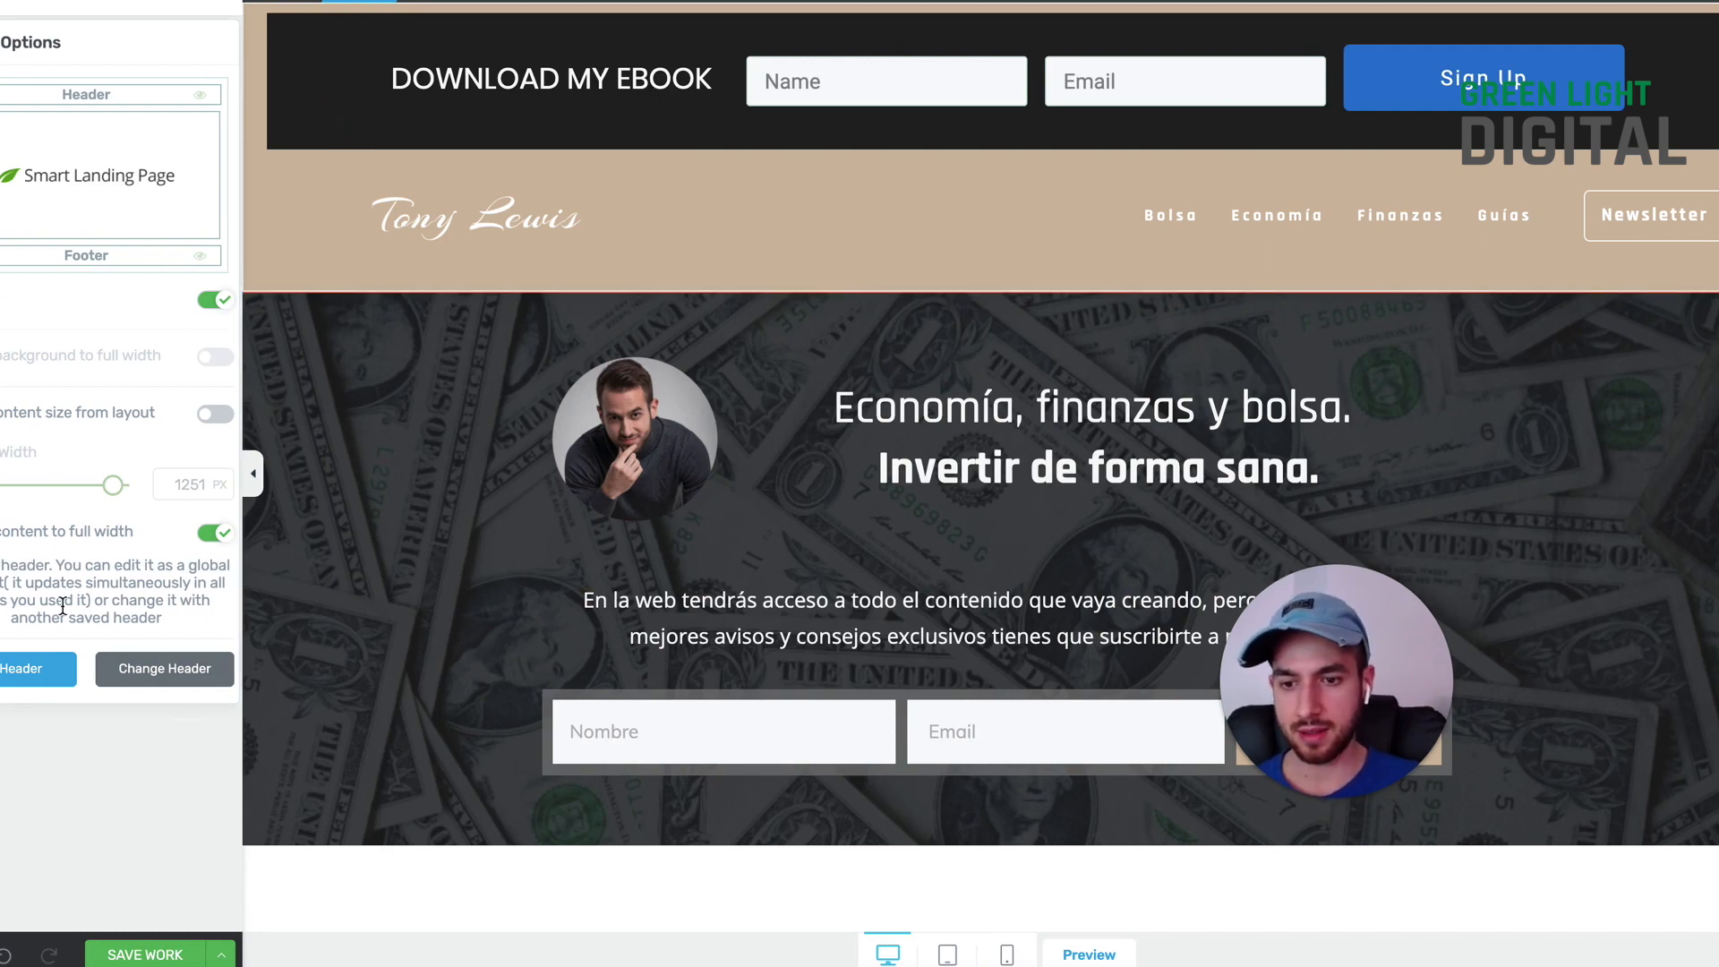
# Step: Reopen the header for editing, set its left and right padding to 0 px and check it across the page
pyautogui.click(47, 663)
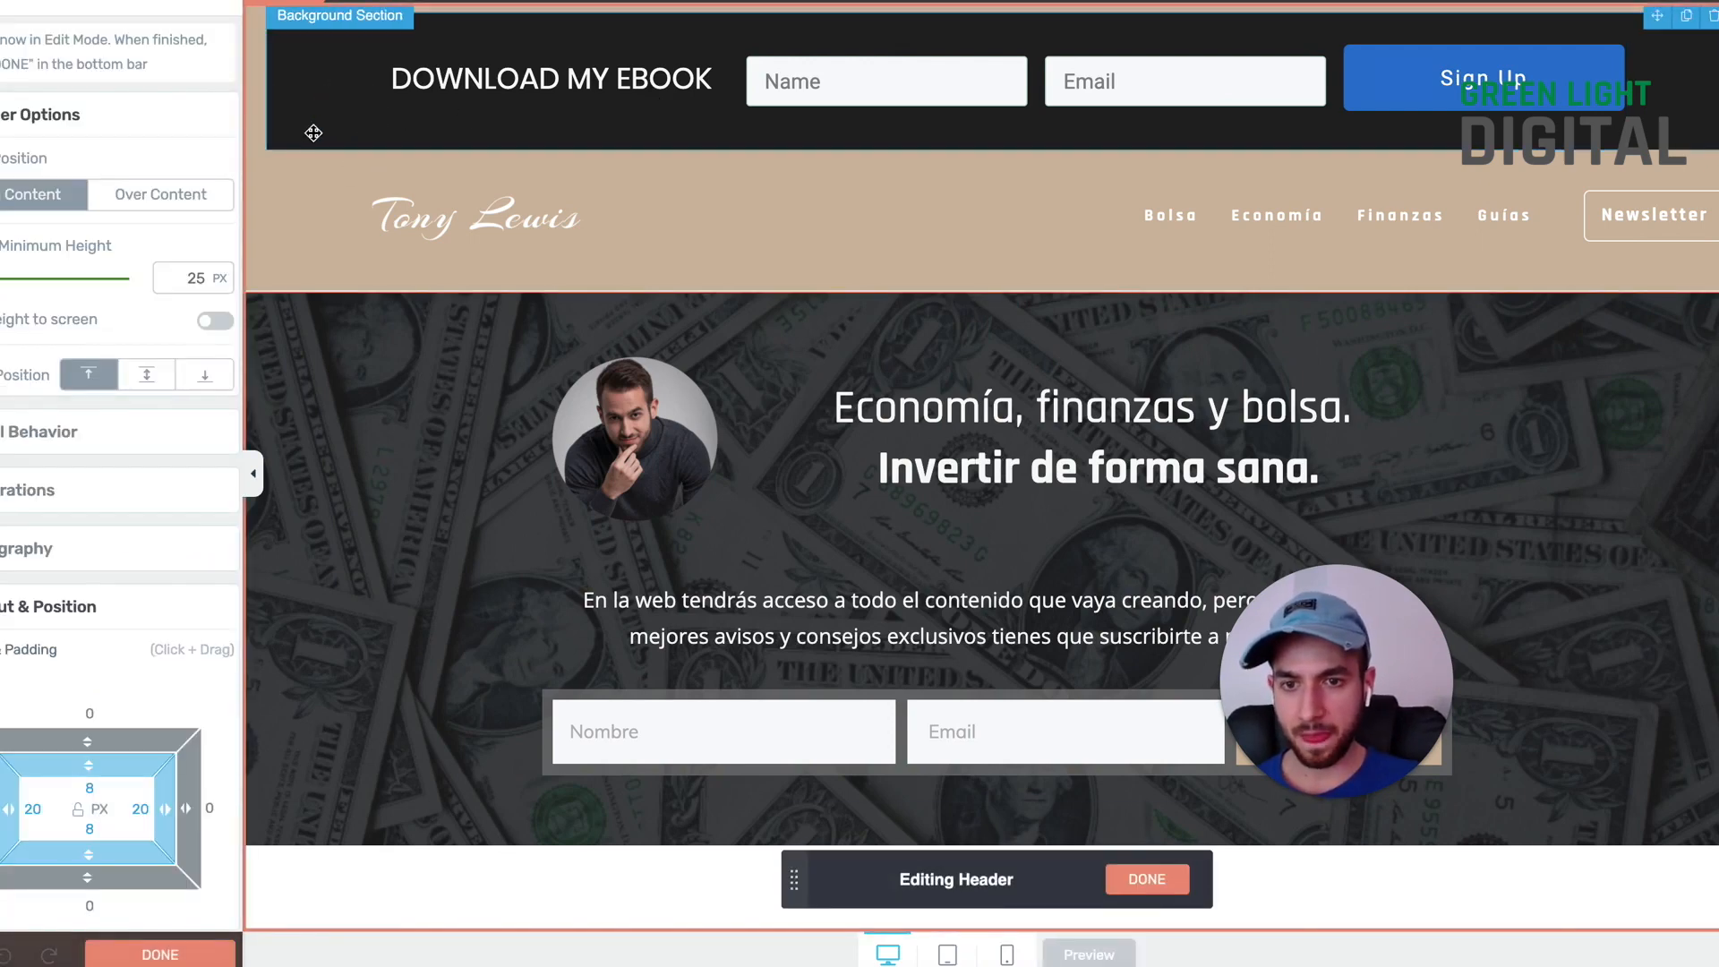
pyautogui.click(313, 133)
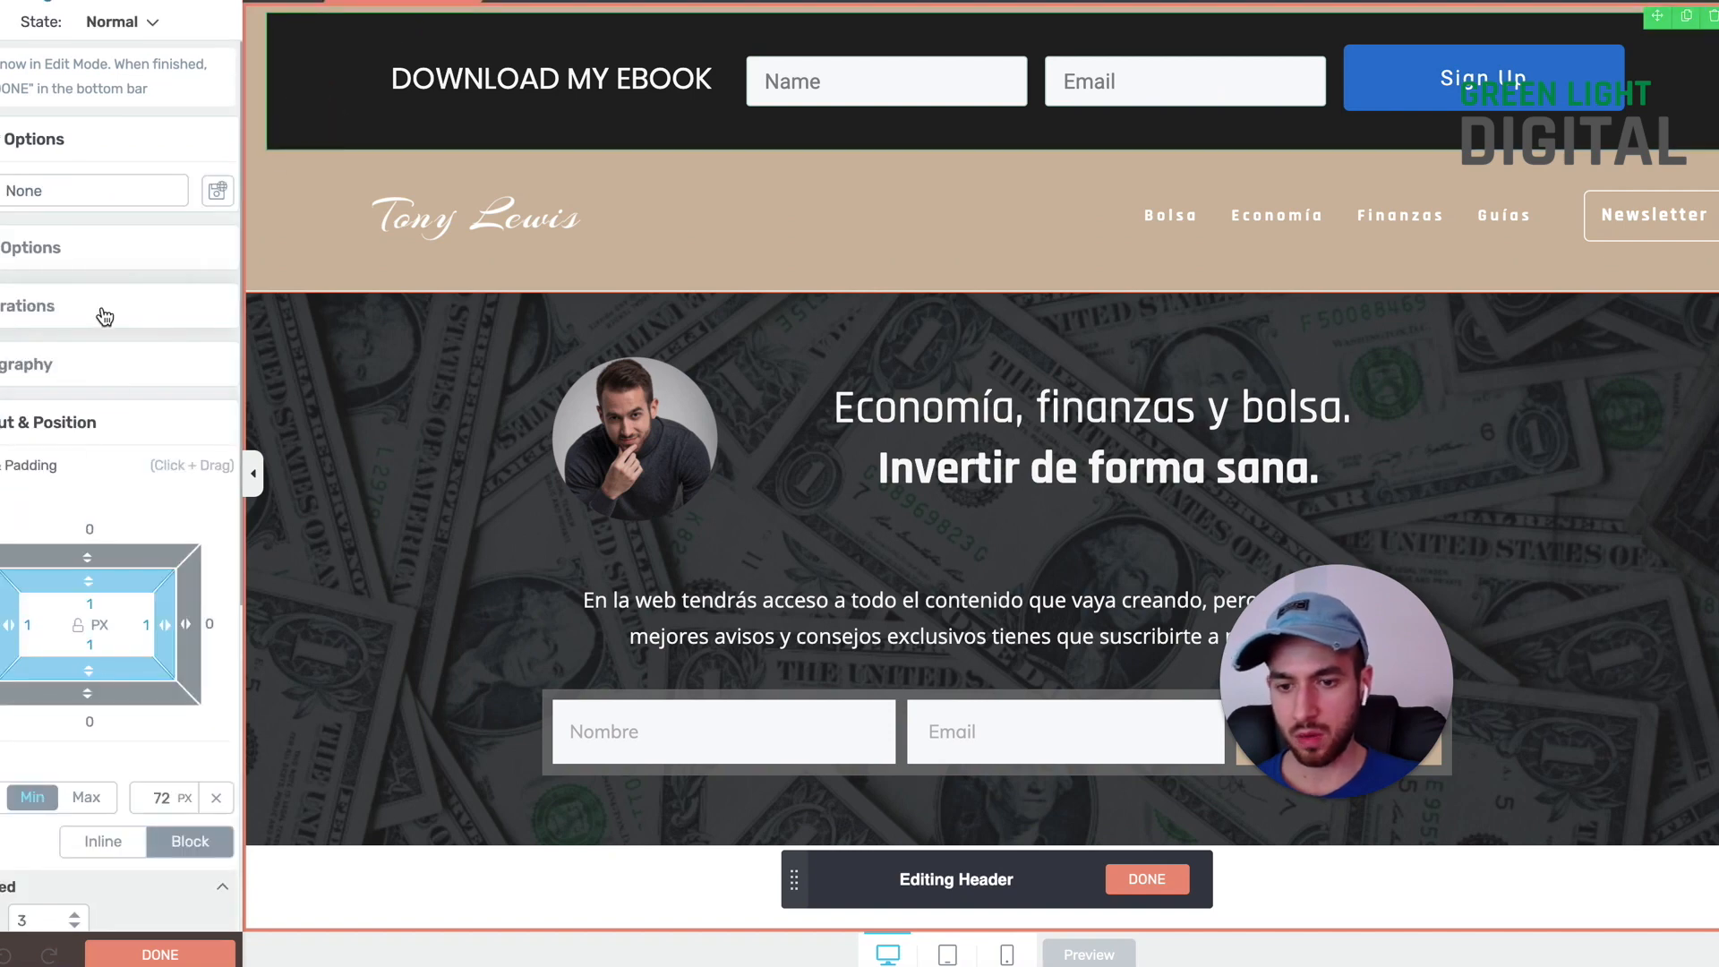
pyautogui.click(288, 1)
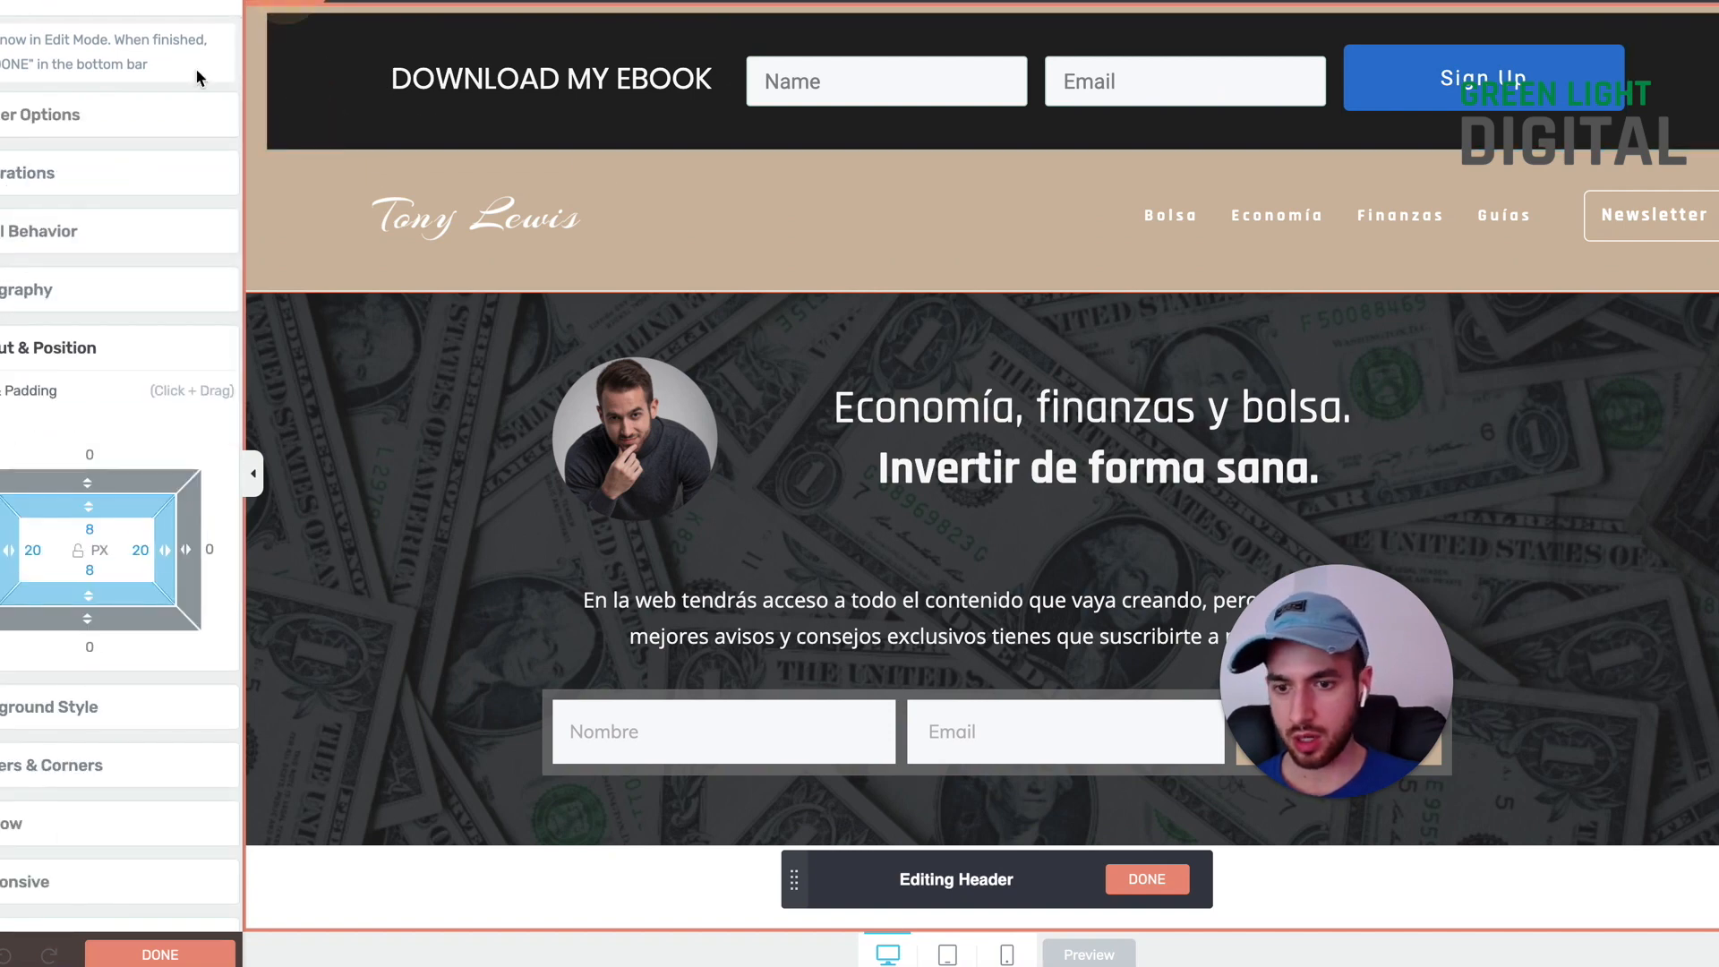
pyautogui.click(33, 559)
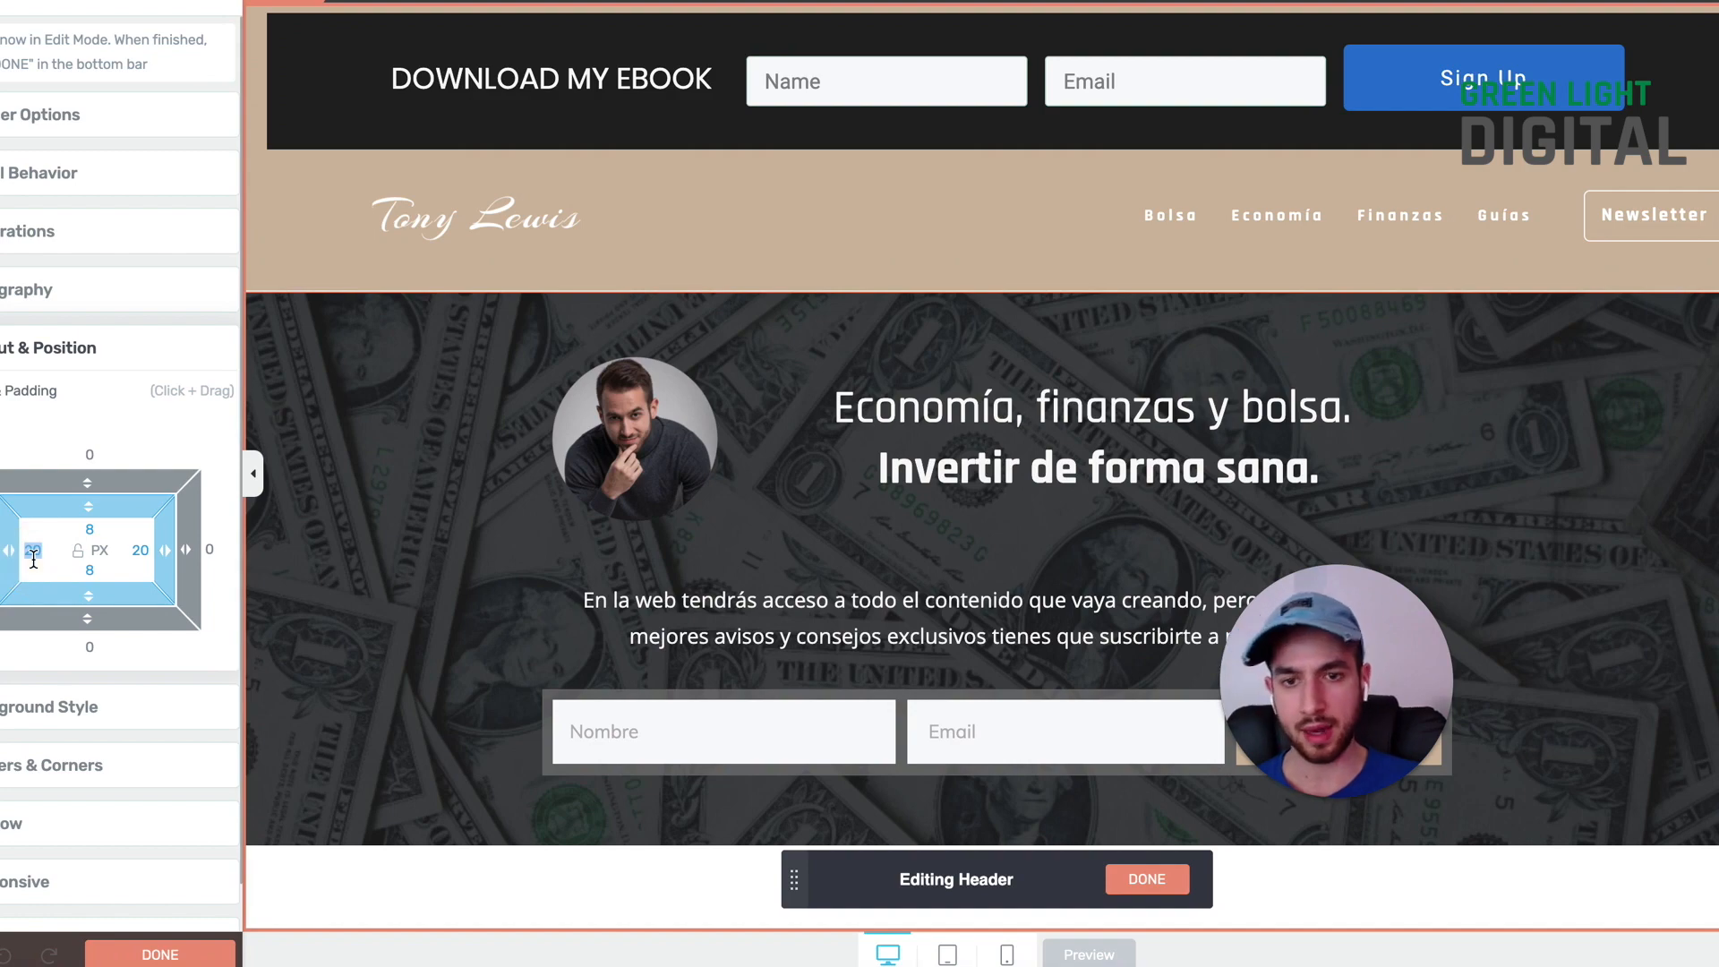
pyautogui.write('0')
pyautogui.click(141, 550)
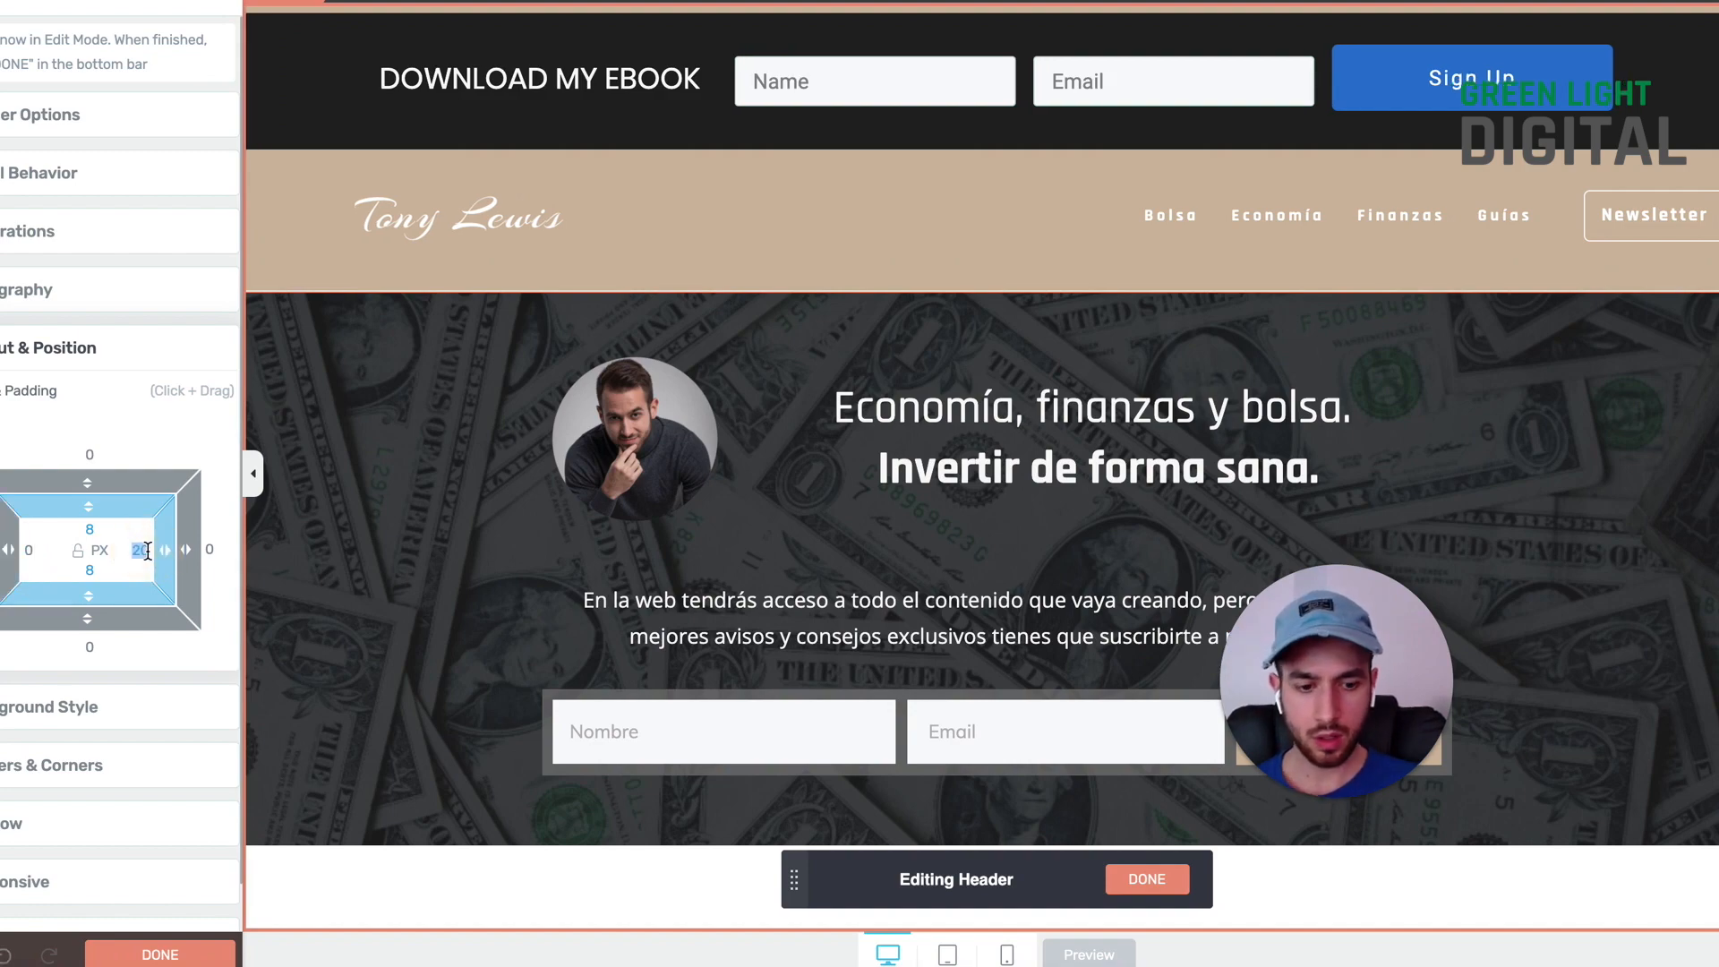
pyautogui.write('0')
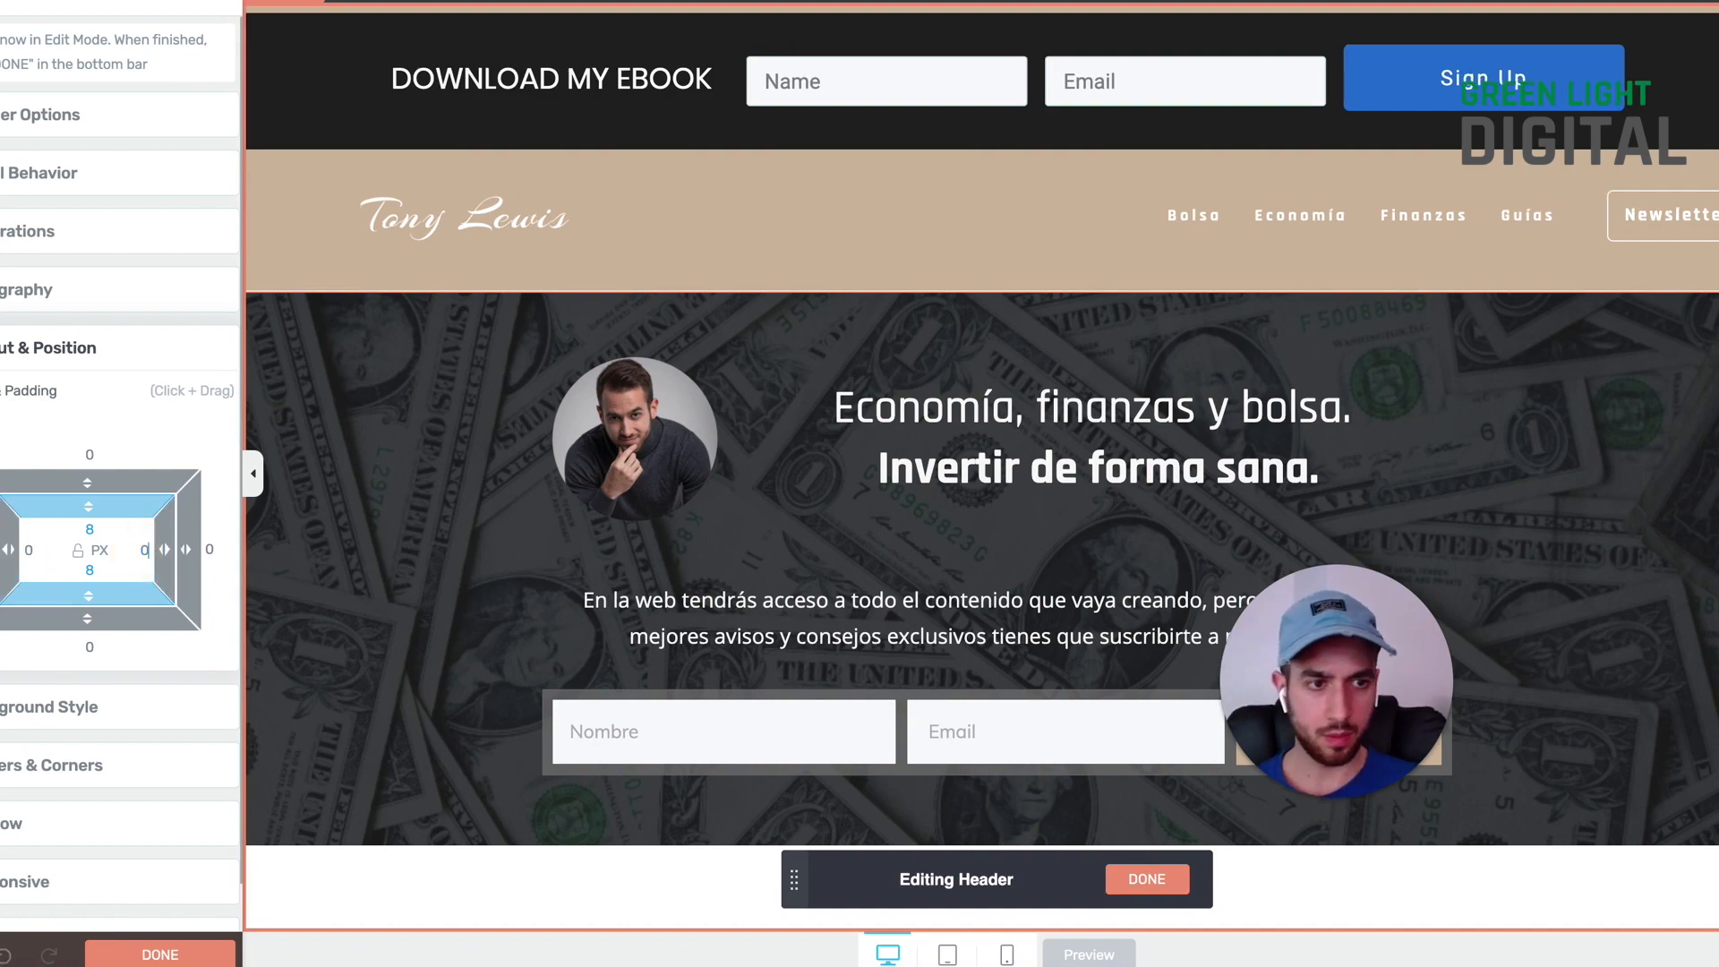
pyautogui.click(253, 474)
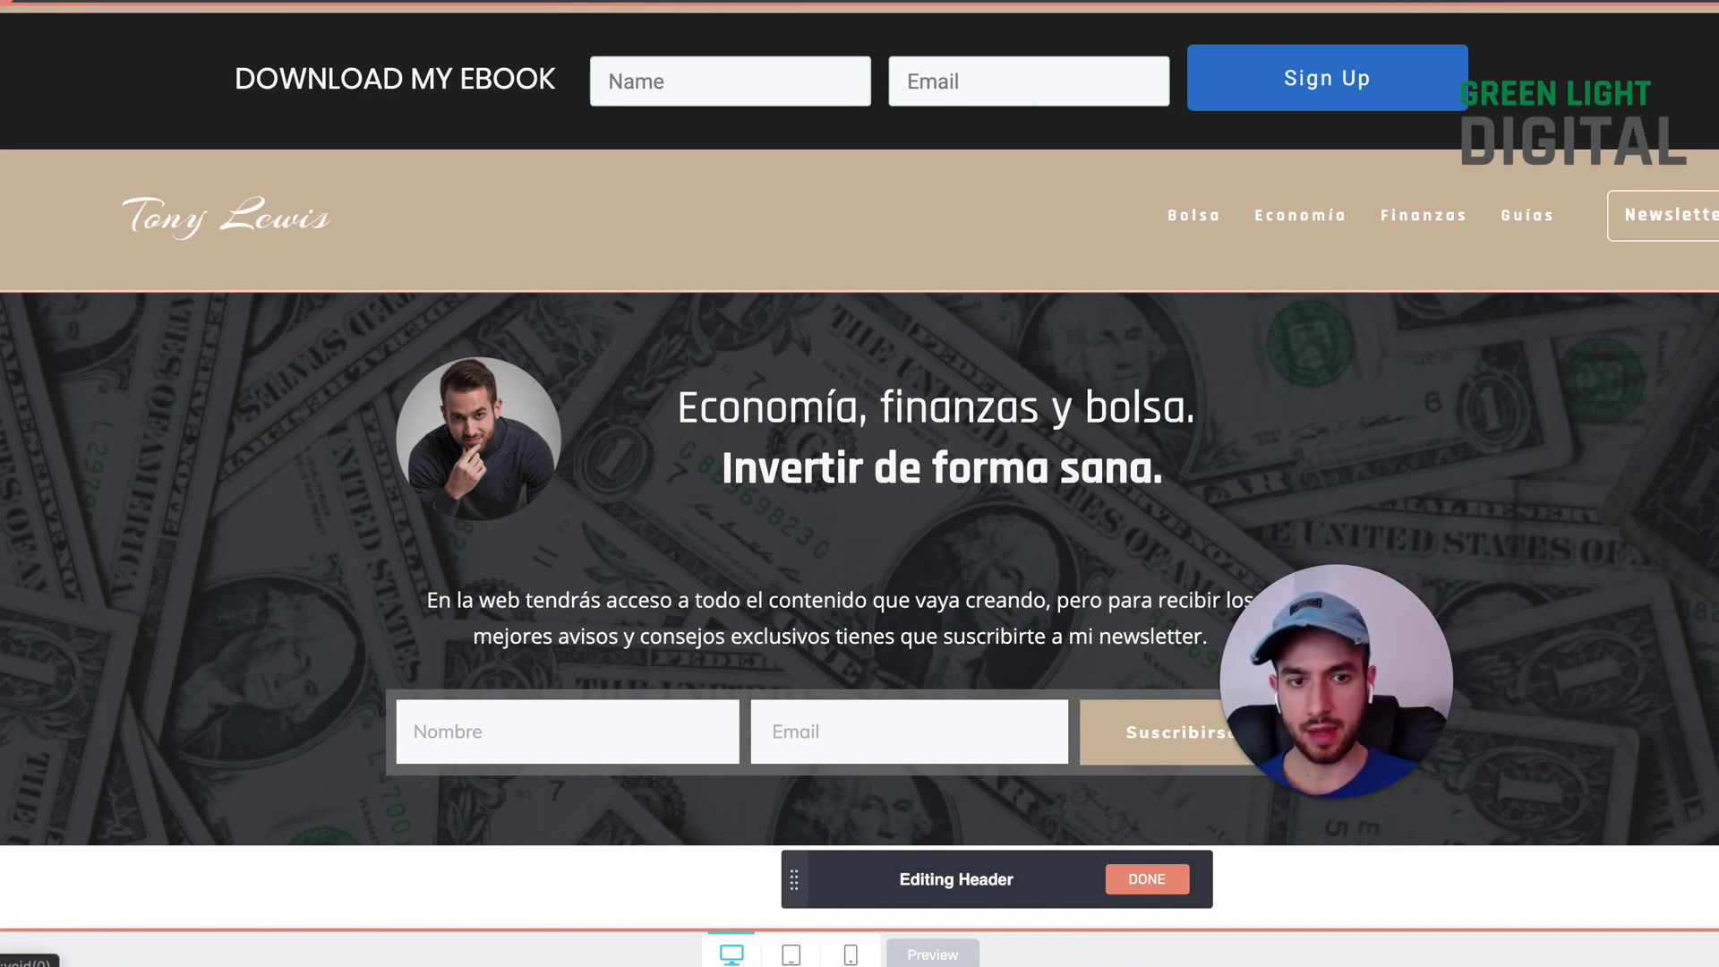
pyautogui.click(2, 473)
# Step: Set the header's top and bottom padding to 0 px and check the layout across the whole page
pyautogui.click(306, 122)
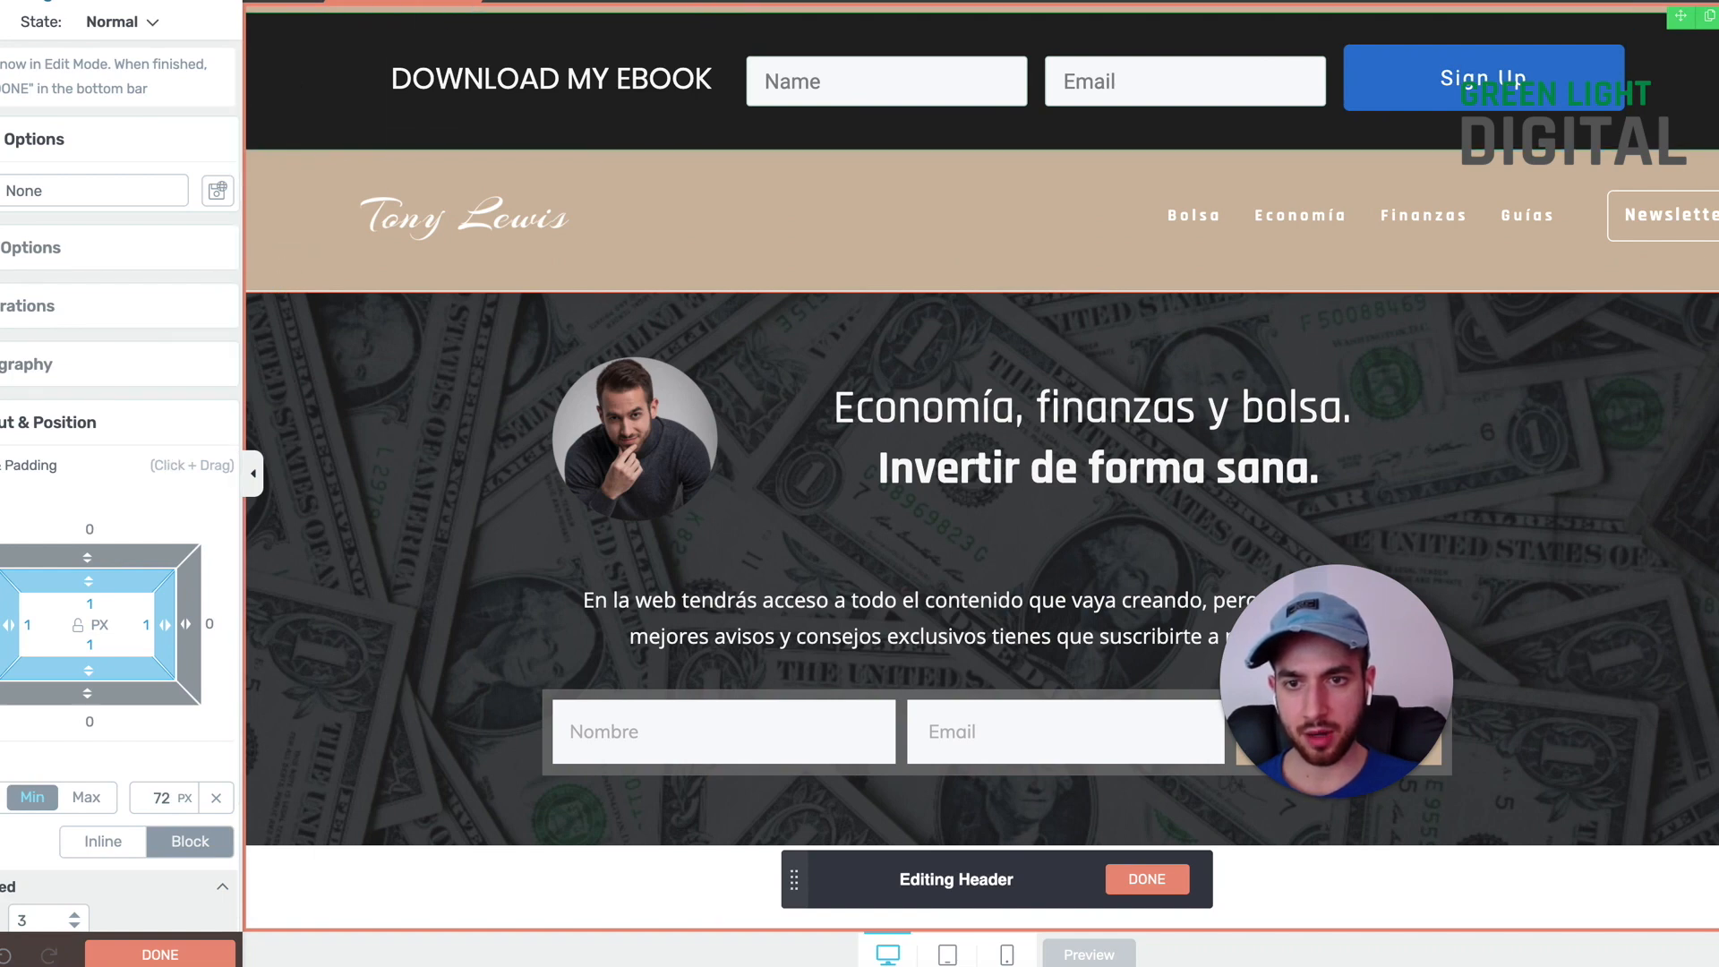
pyautogui.click(284, 3)
pyautogui.click(97, 530)
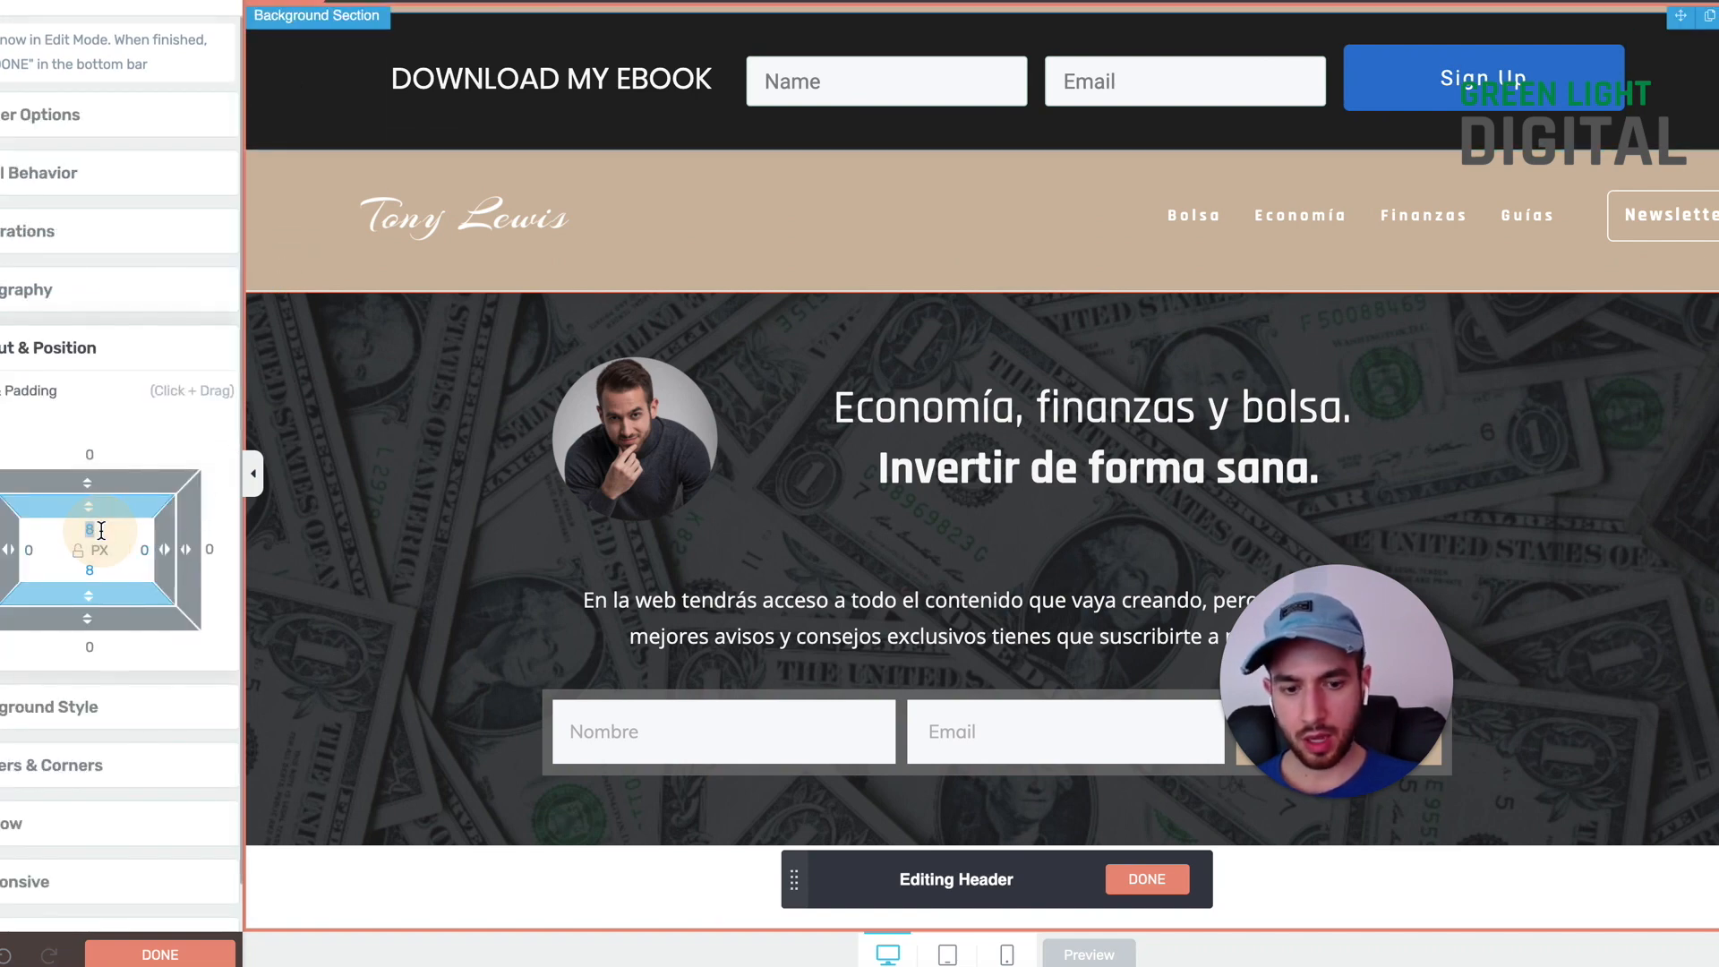
pyautogui.write('0')
pyautogui.click(97, 570)
pyautogui.write('0')
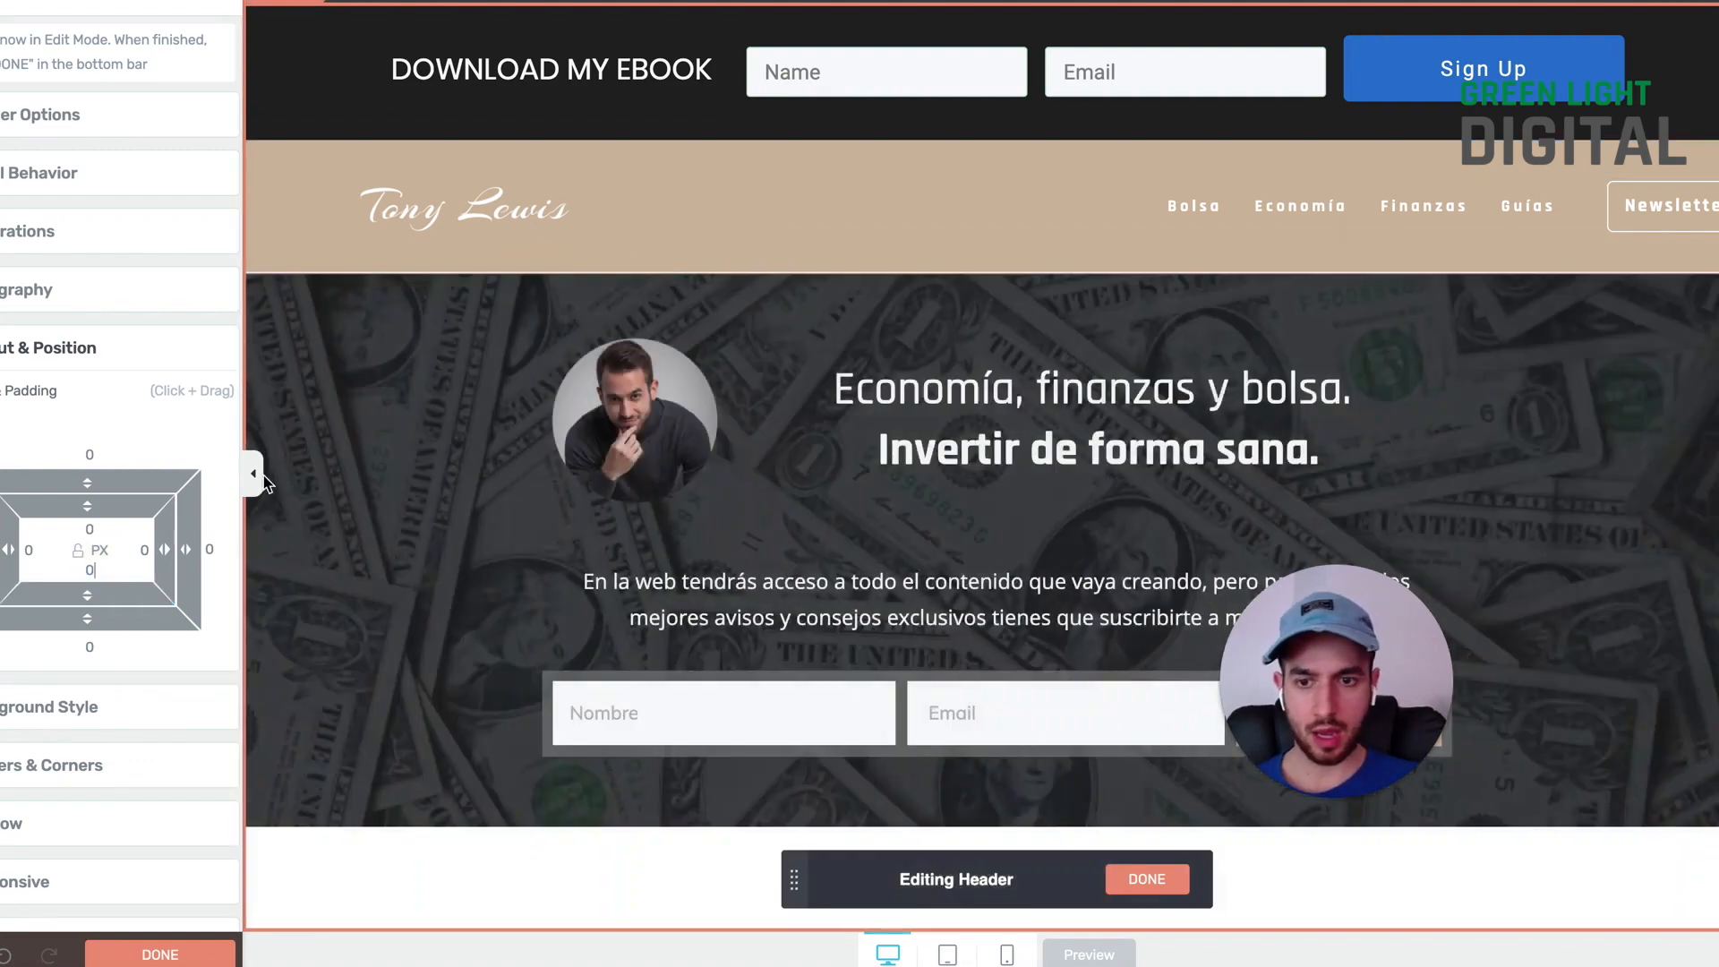
pyautogui.click(253, 472)
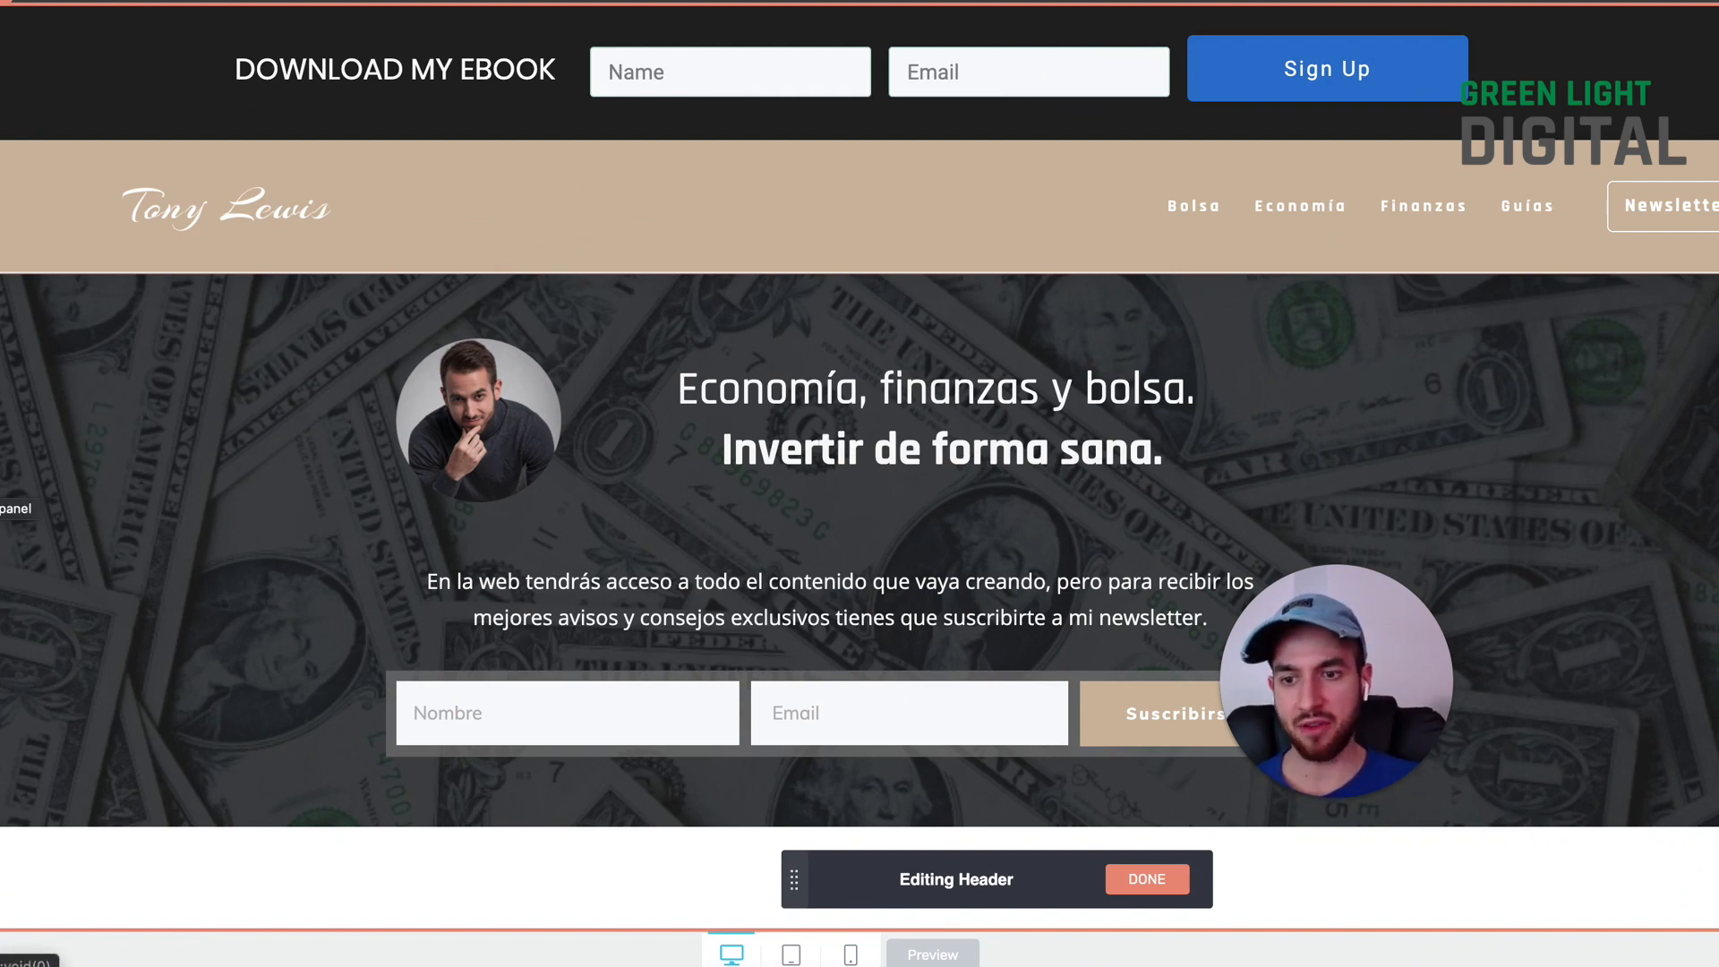
pyautogui.click(2, 474)
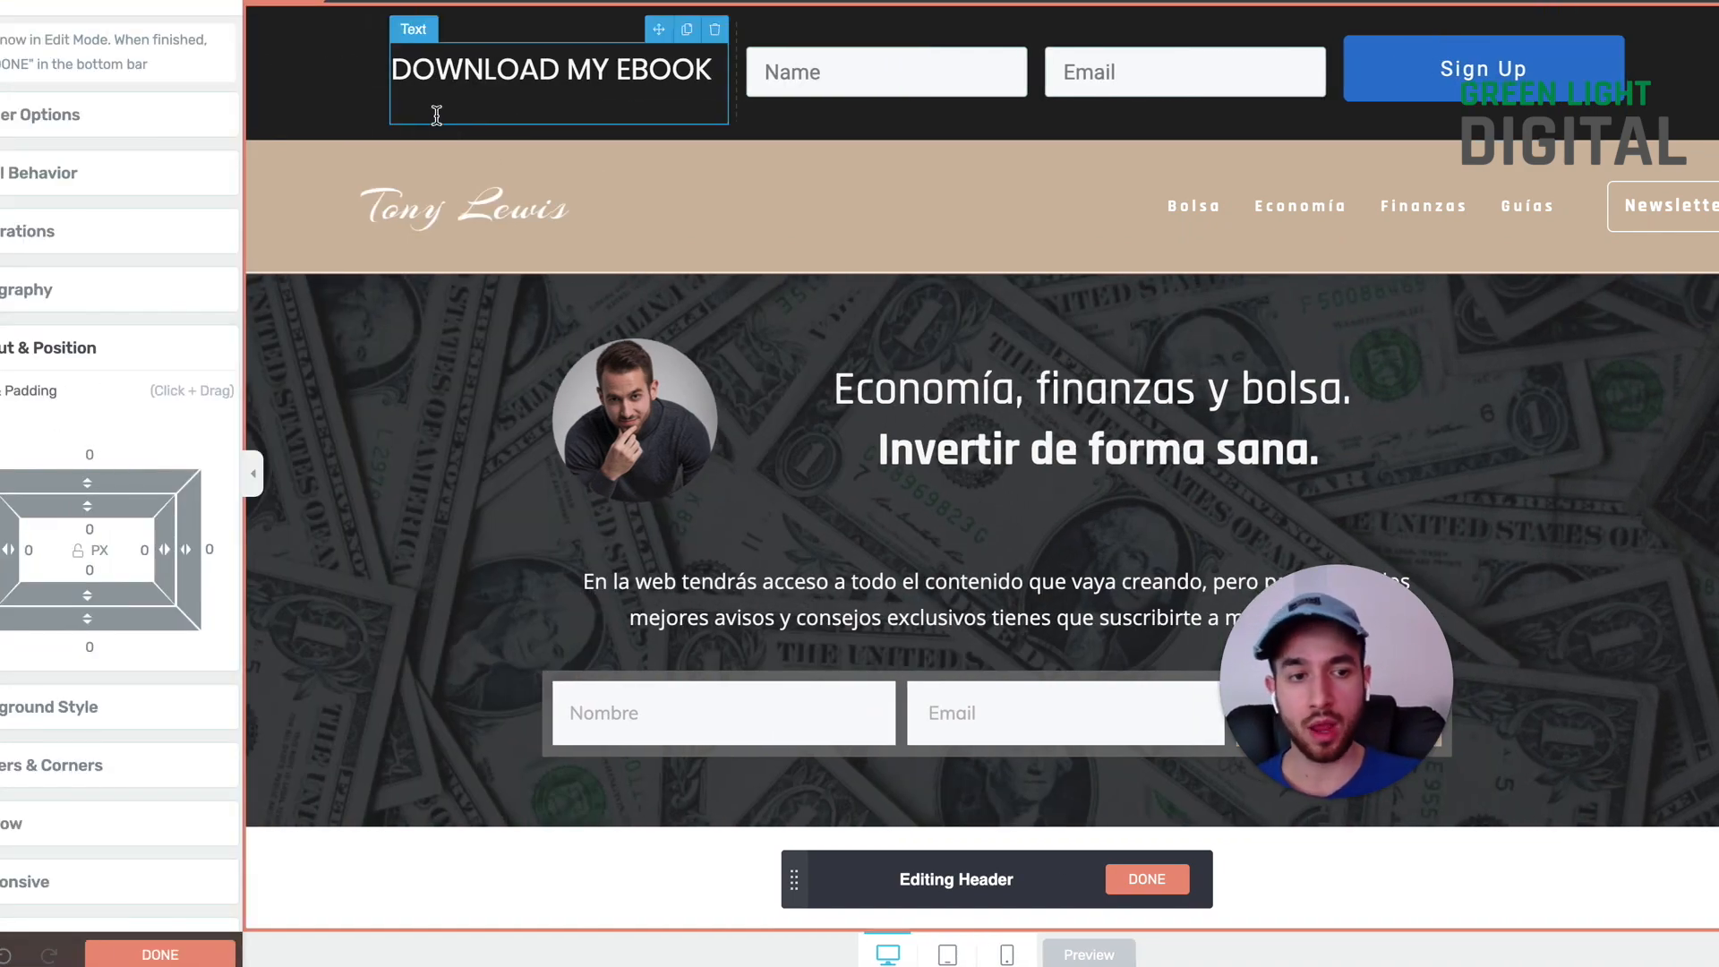
# Step: Move the black ebook sign-up section below the menu and check the header across the whole page
pyautogui.click(327, 114)
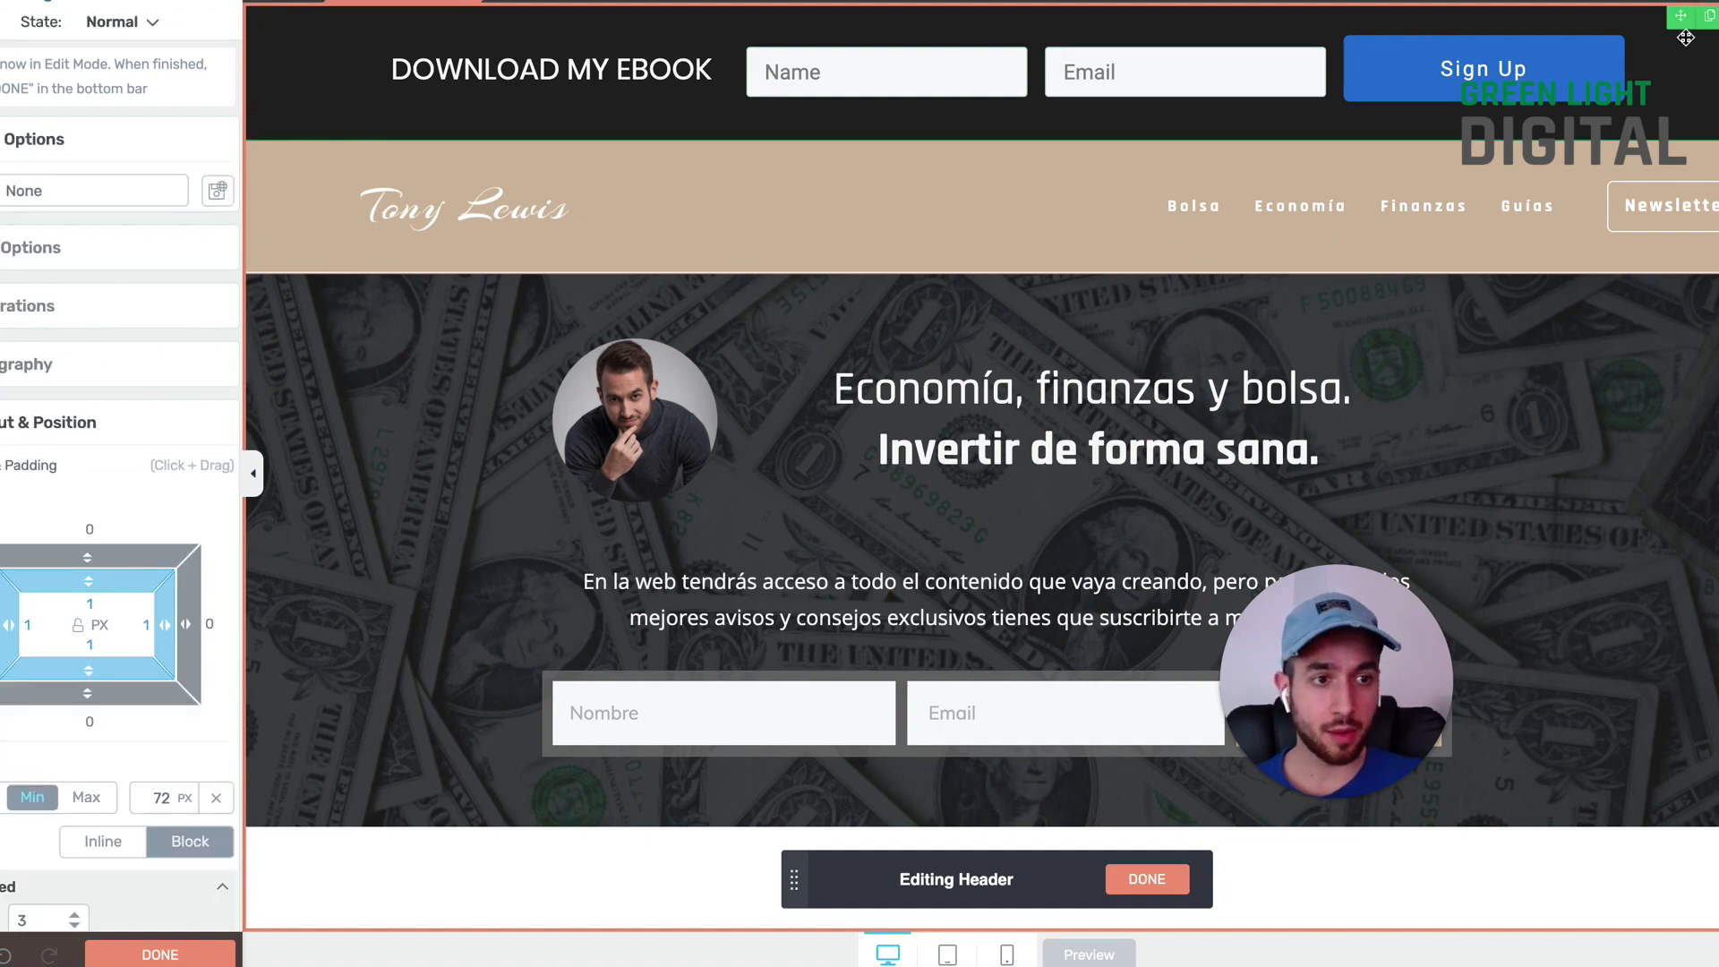
pyautogui.moveTo(1693, 46); pyautogui.dragTo(1428, 250)
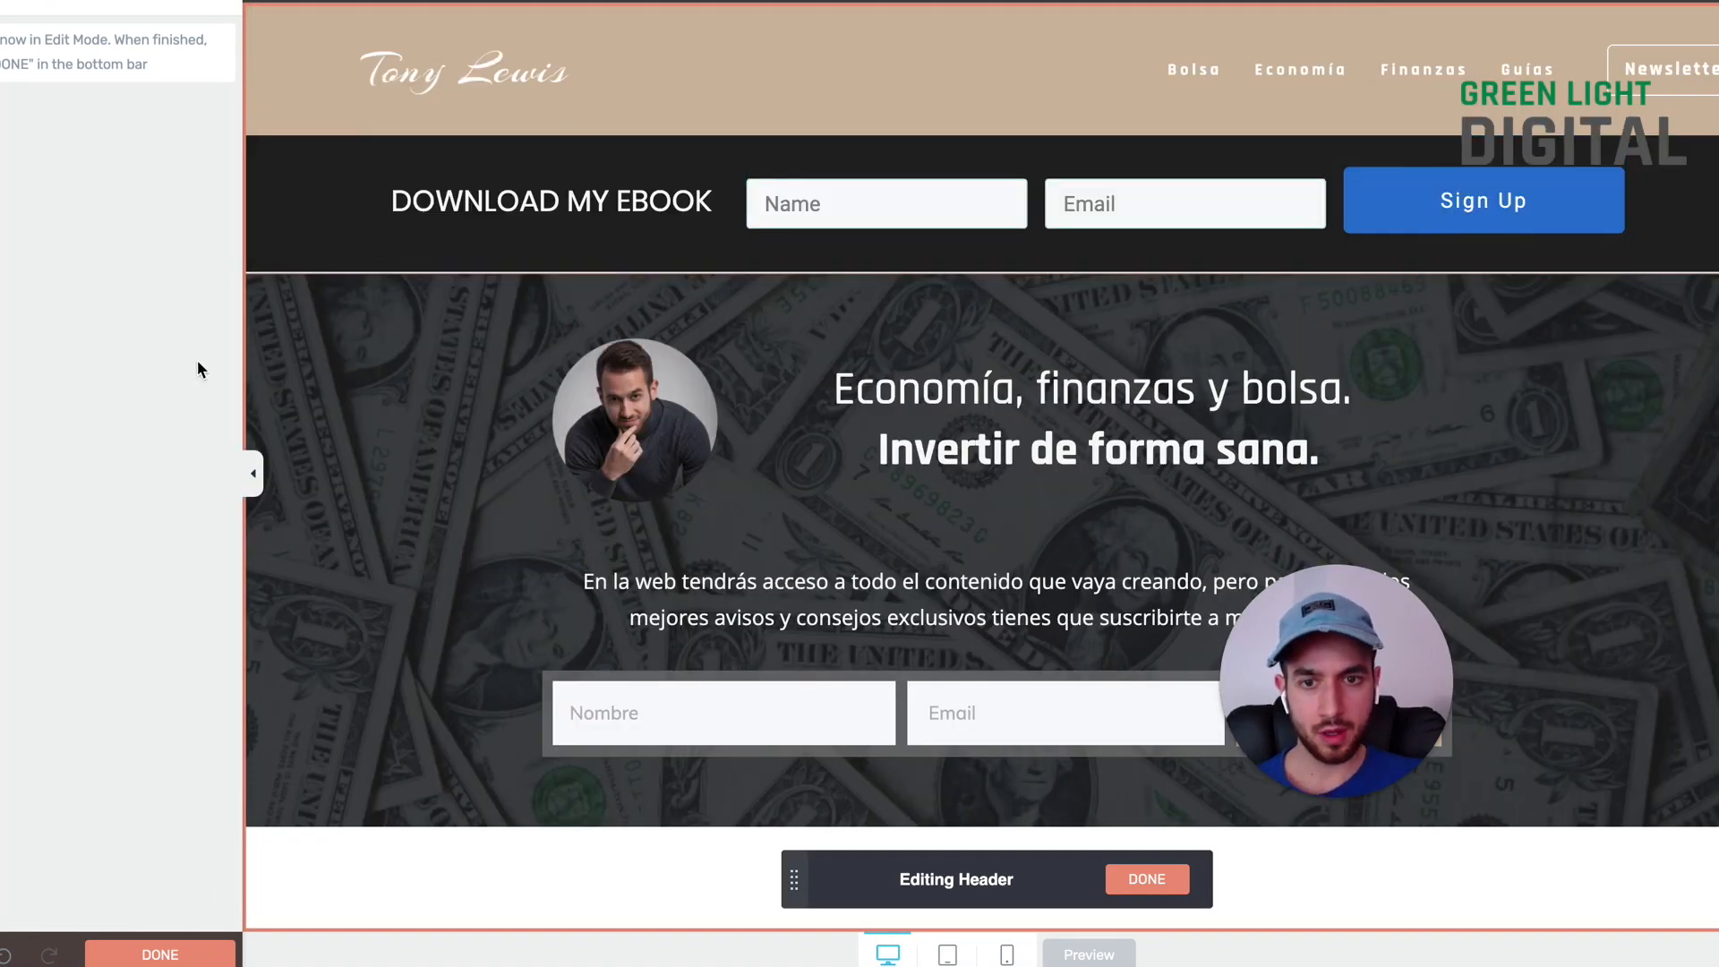
pyautogui.click(254, 472)
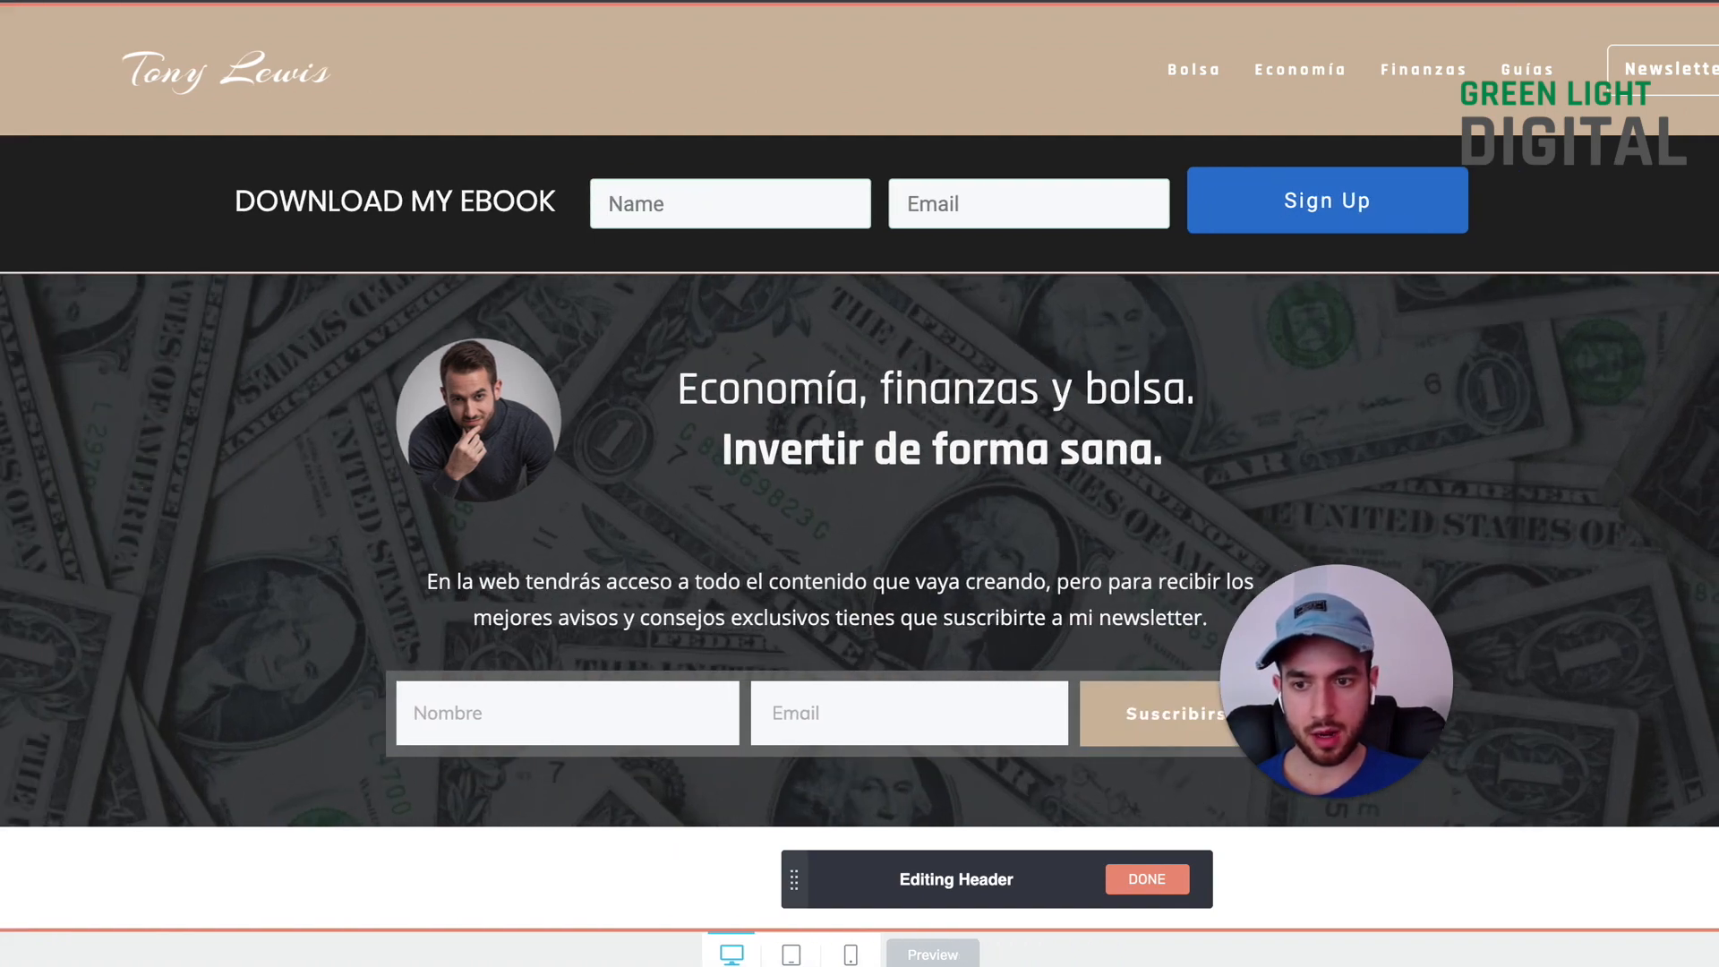
pyautogui.click(8, 473)
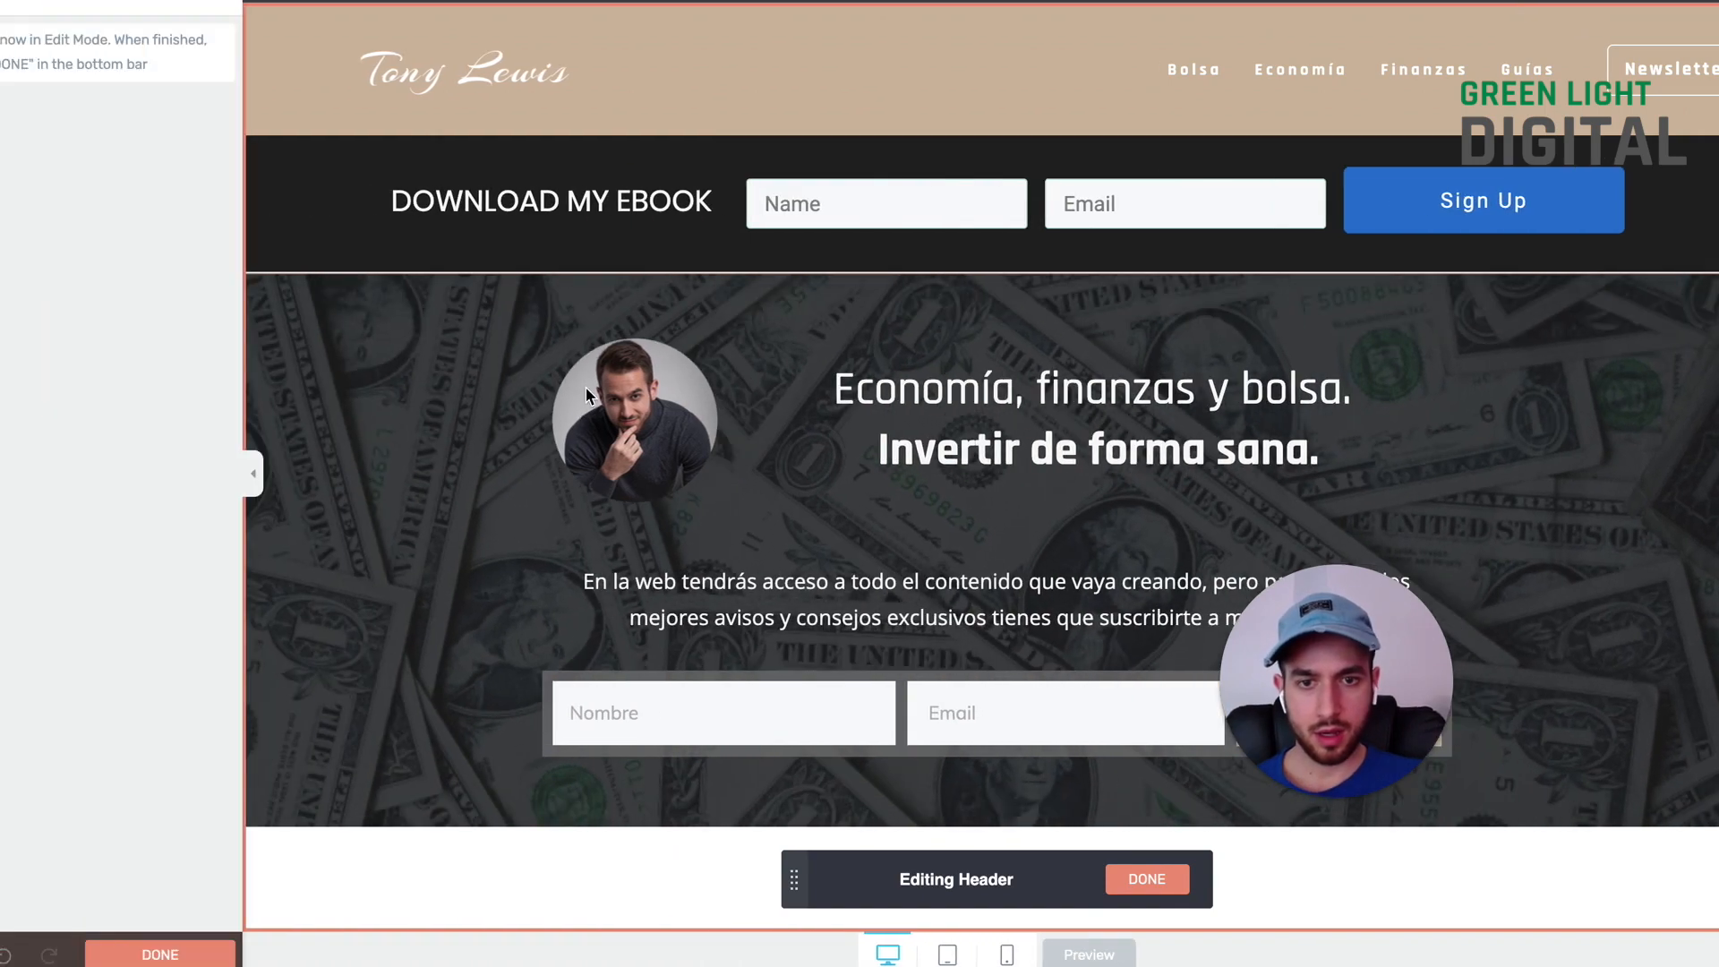
pyautogui.click(254, 473)
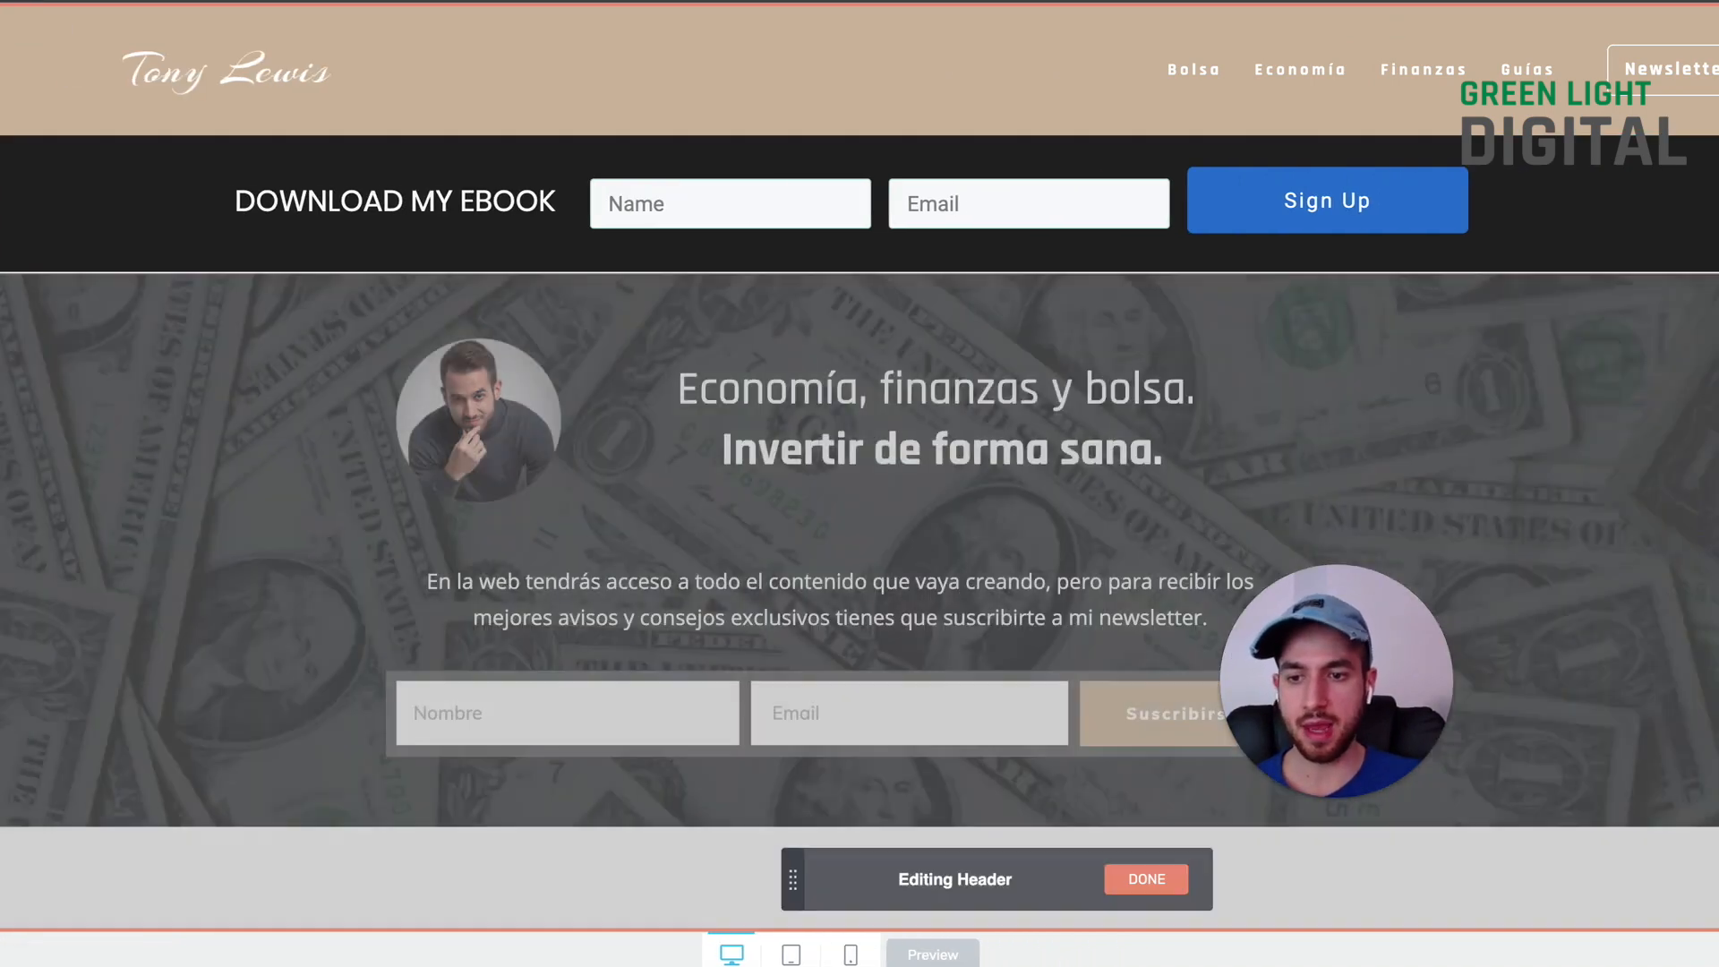
pyautogui.click(6, 472)
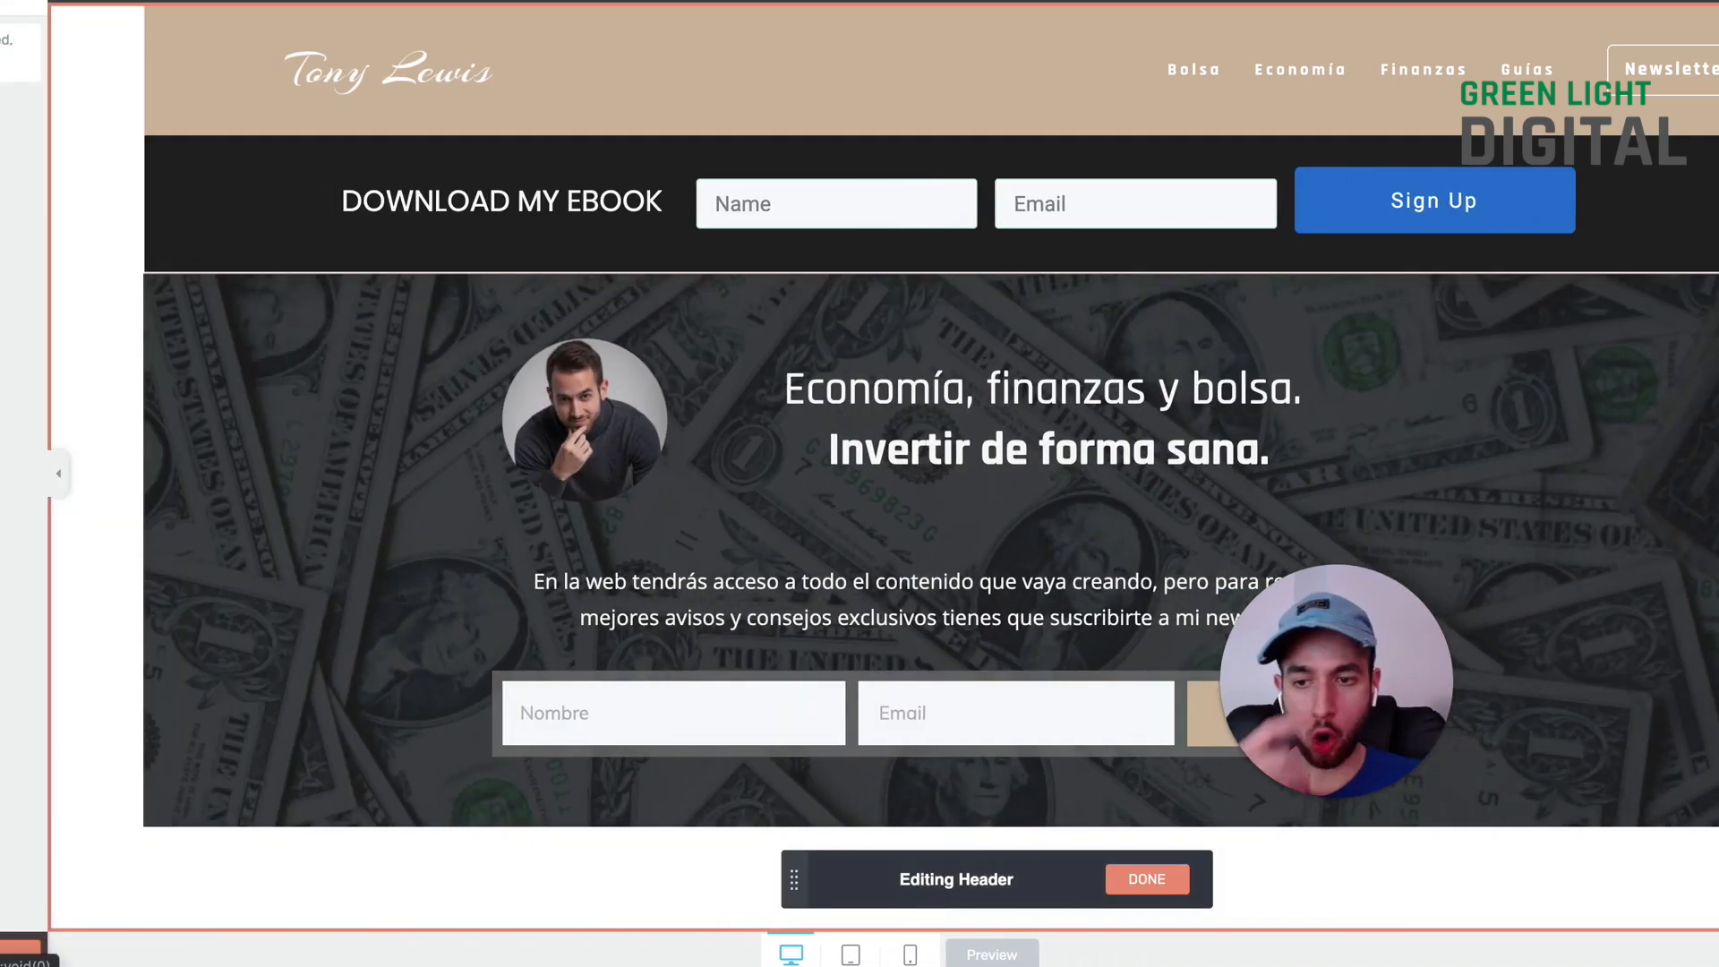
pyautogui.click(296, 98)
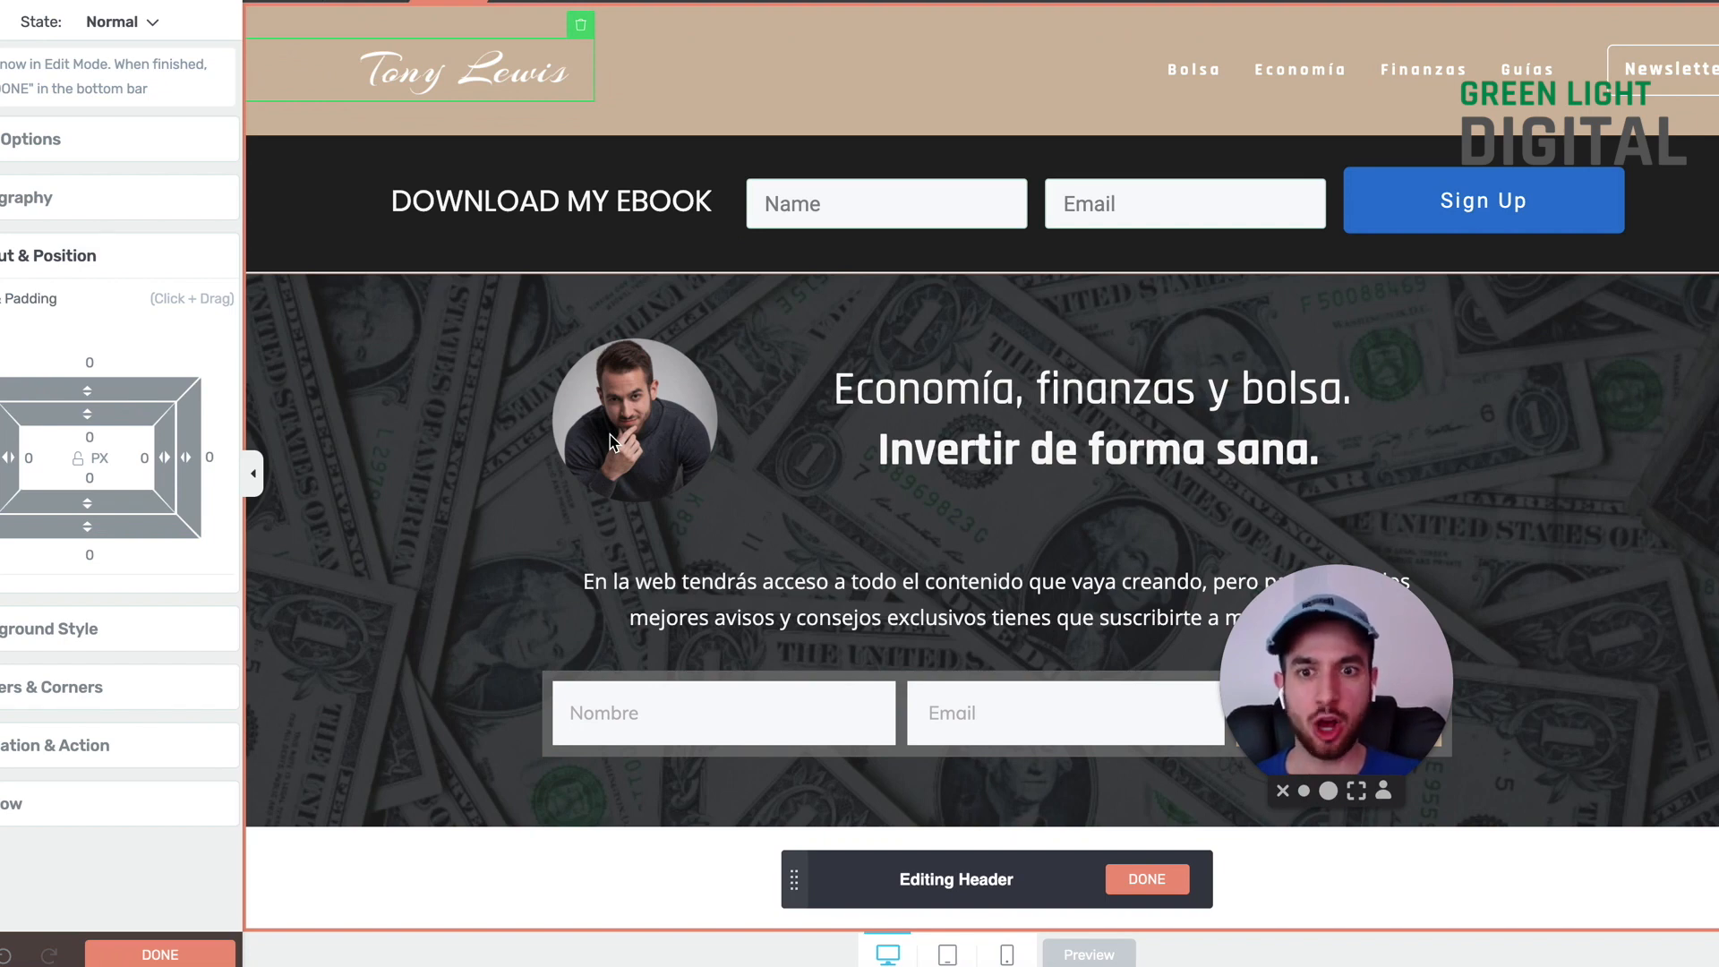
# Step: Look up "green" in a new browser tab and review the original header in the other open tabs
pyautogui.press('super+t')
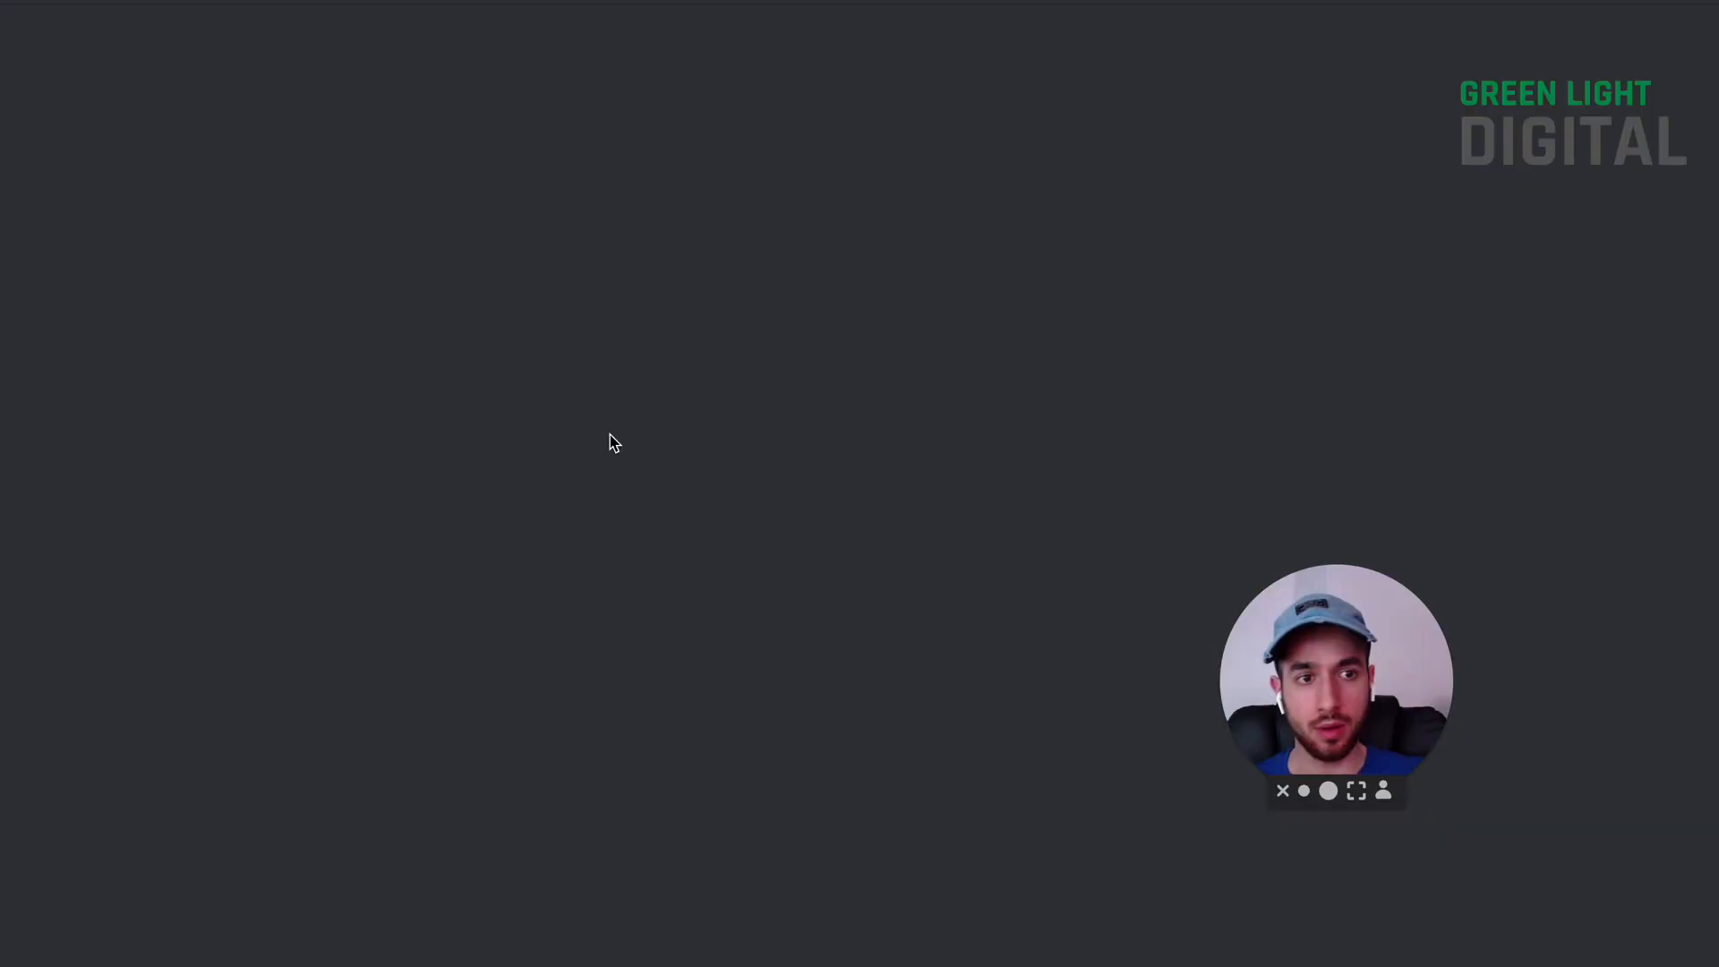
pyautogui.write('green')
pyautogui.press('Return')
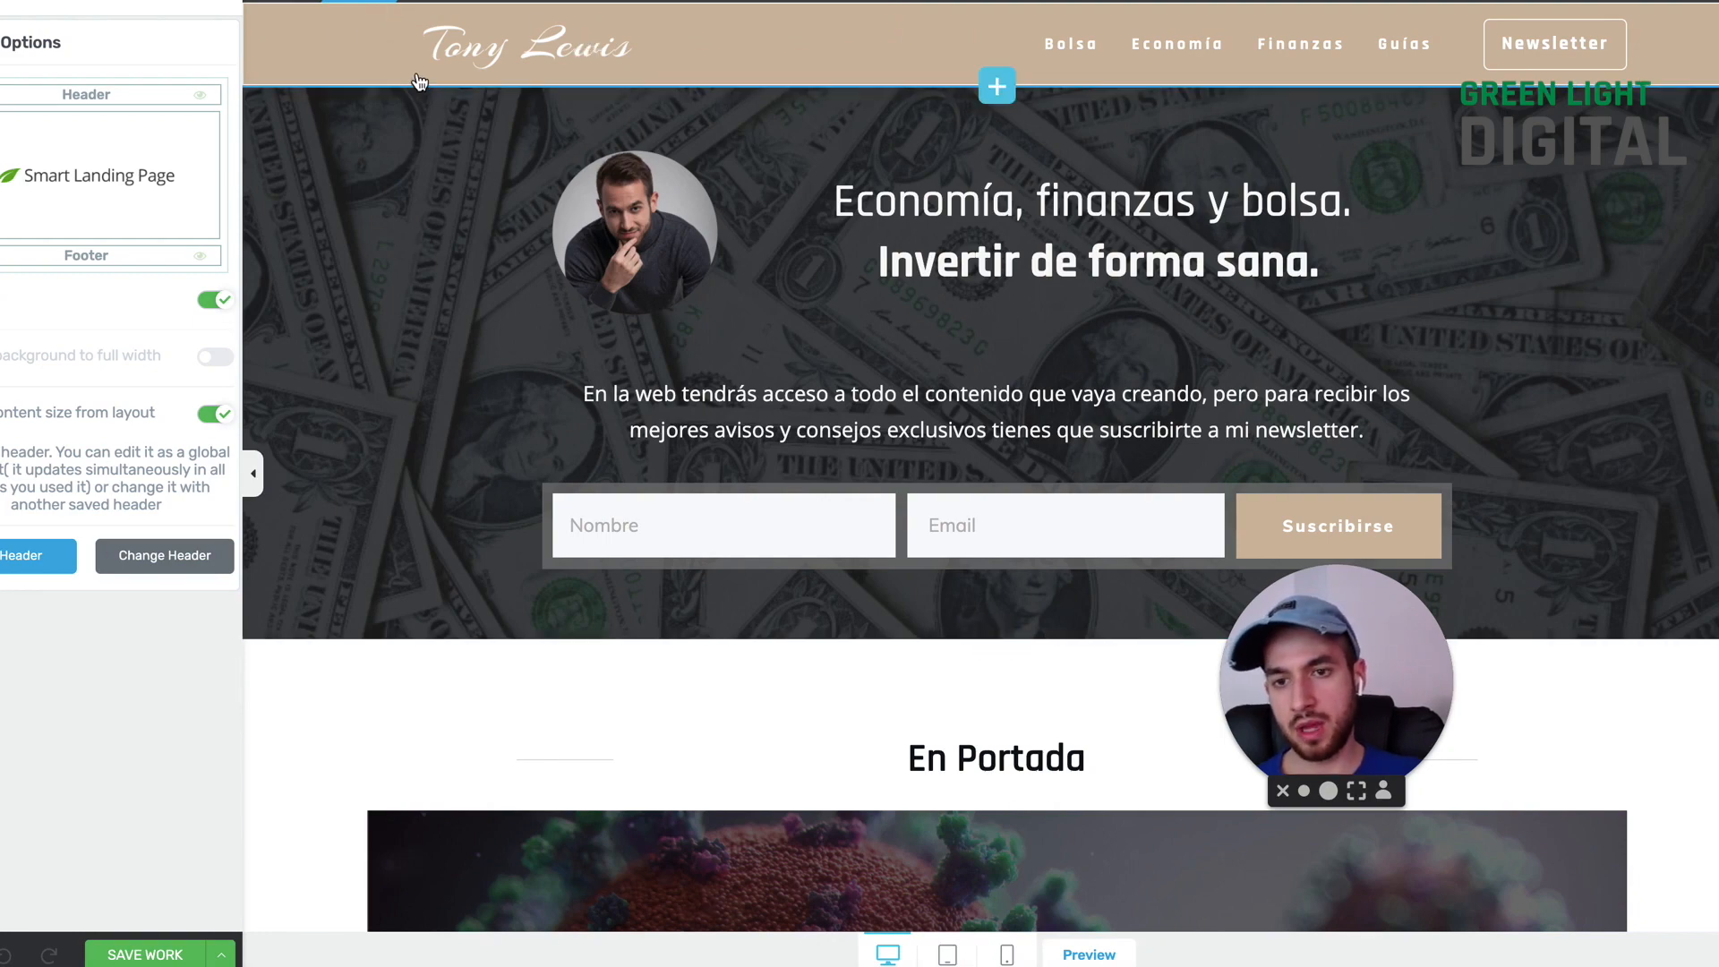
pyautogui.hotkey('ctrl', 'Tab')
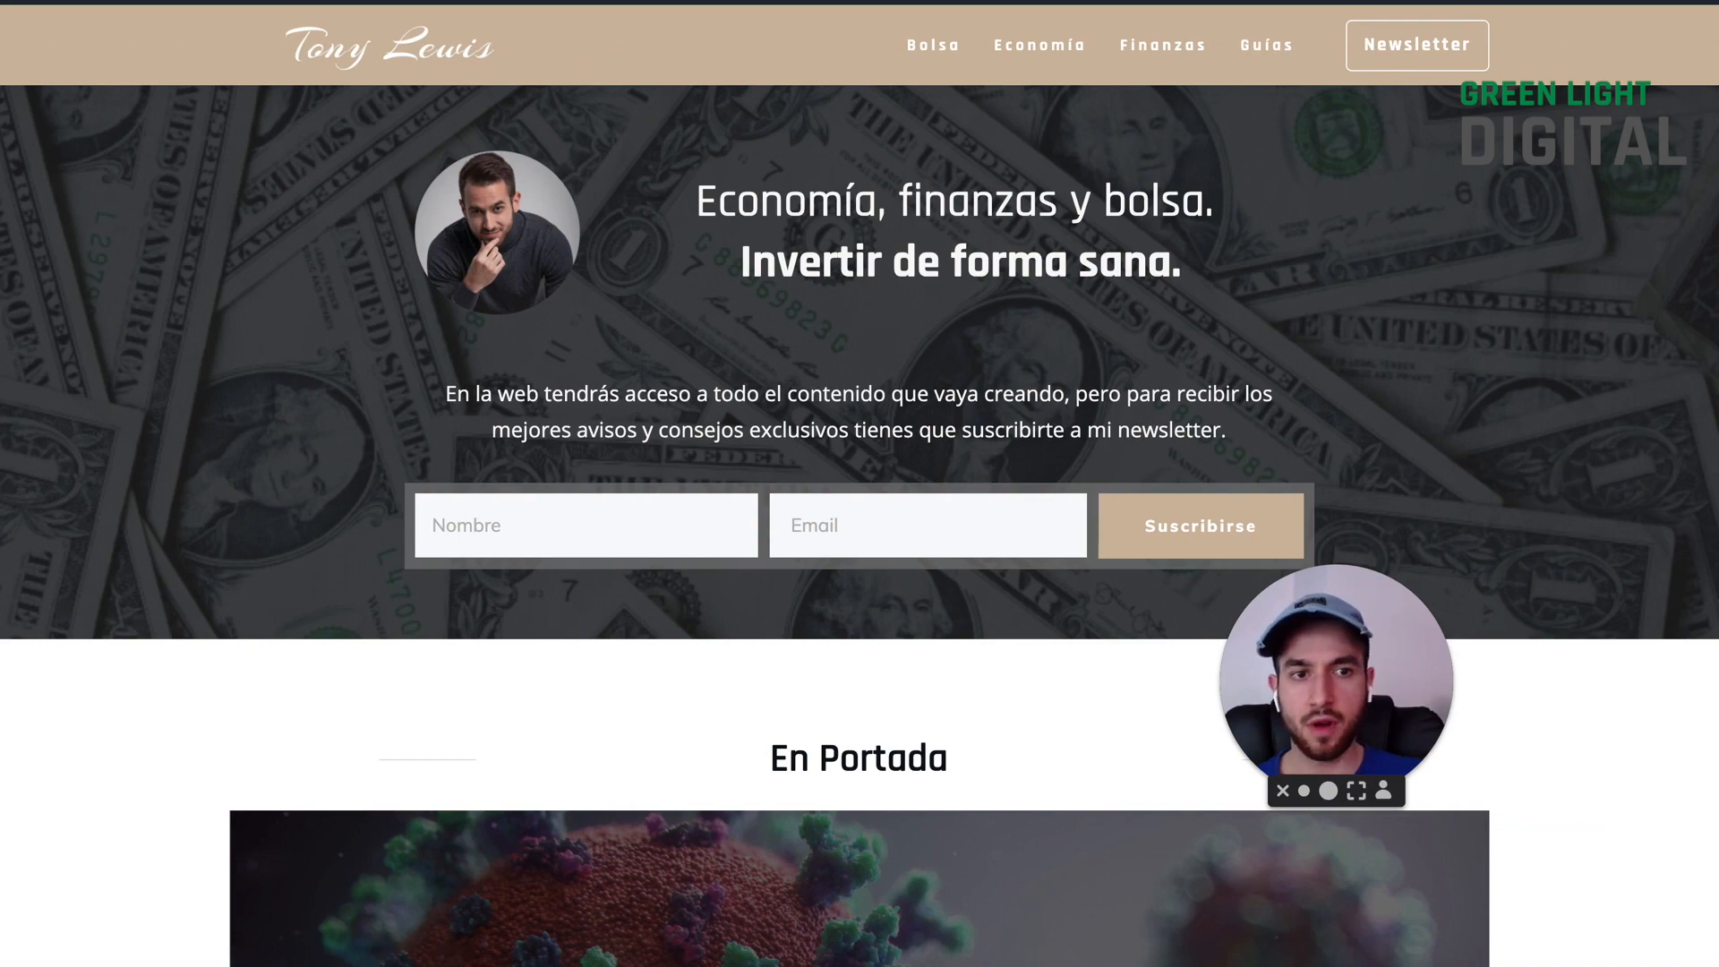
pyautogui.hotkey('ctrl', 'Tab')
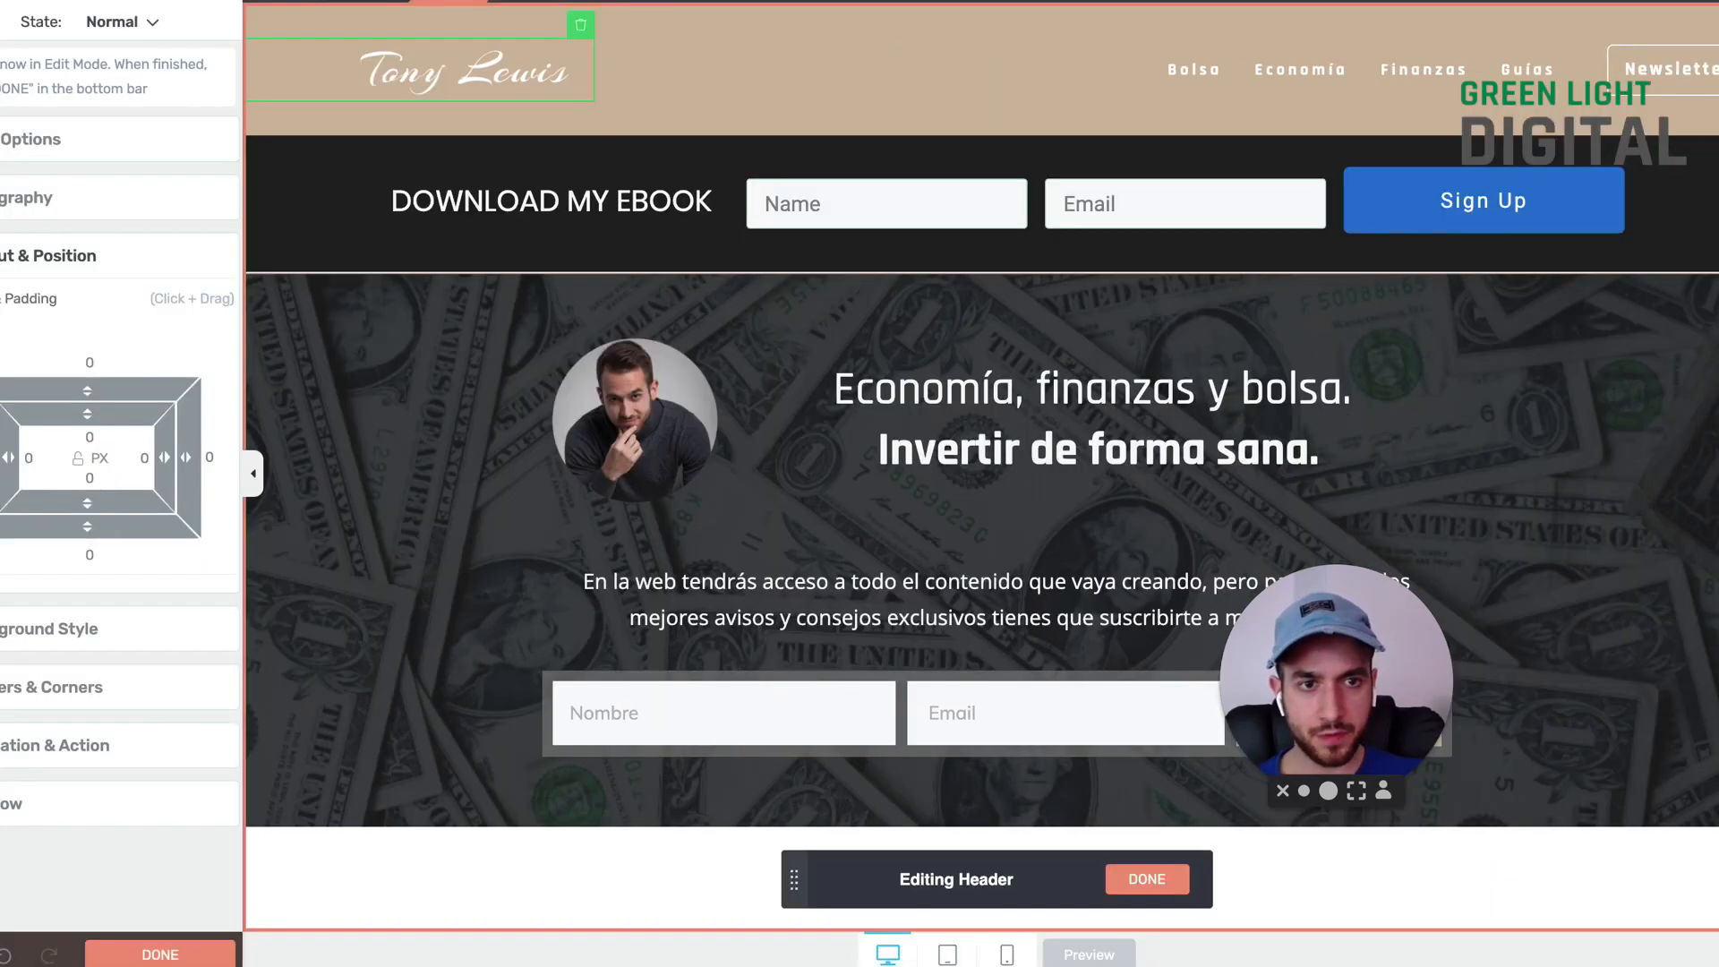
# Step: Delete the Lead Generation form and the DOWNLOAD MY EBOOK text from the black section below the menu
pyautogui.click(337, 222)
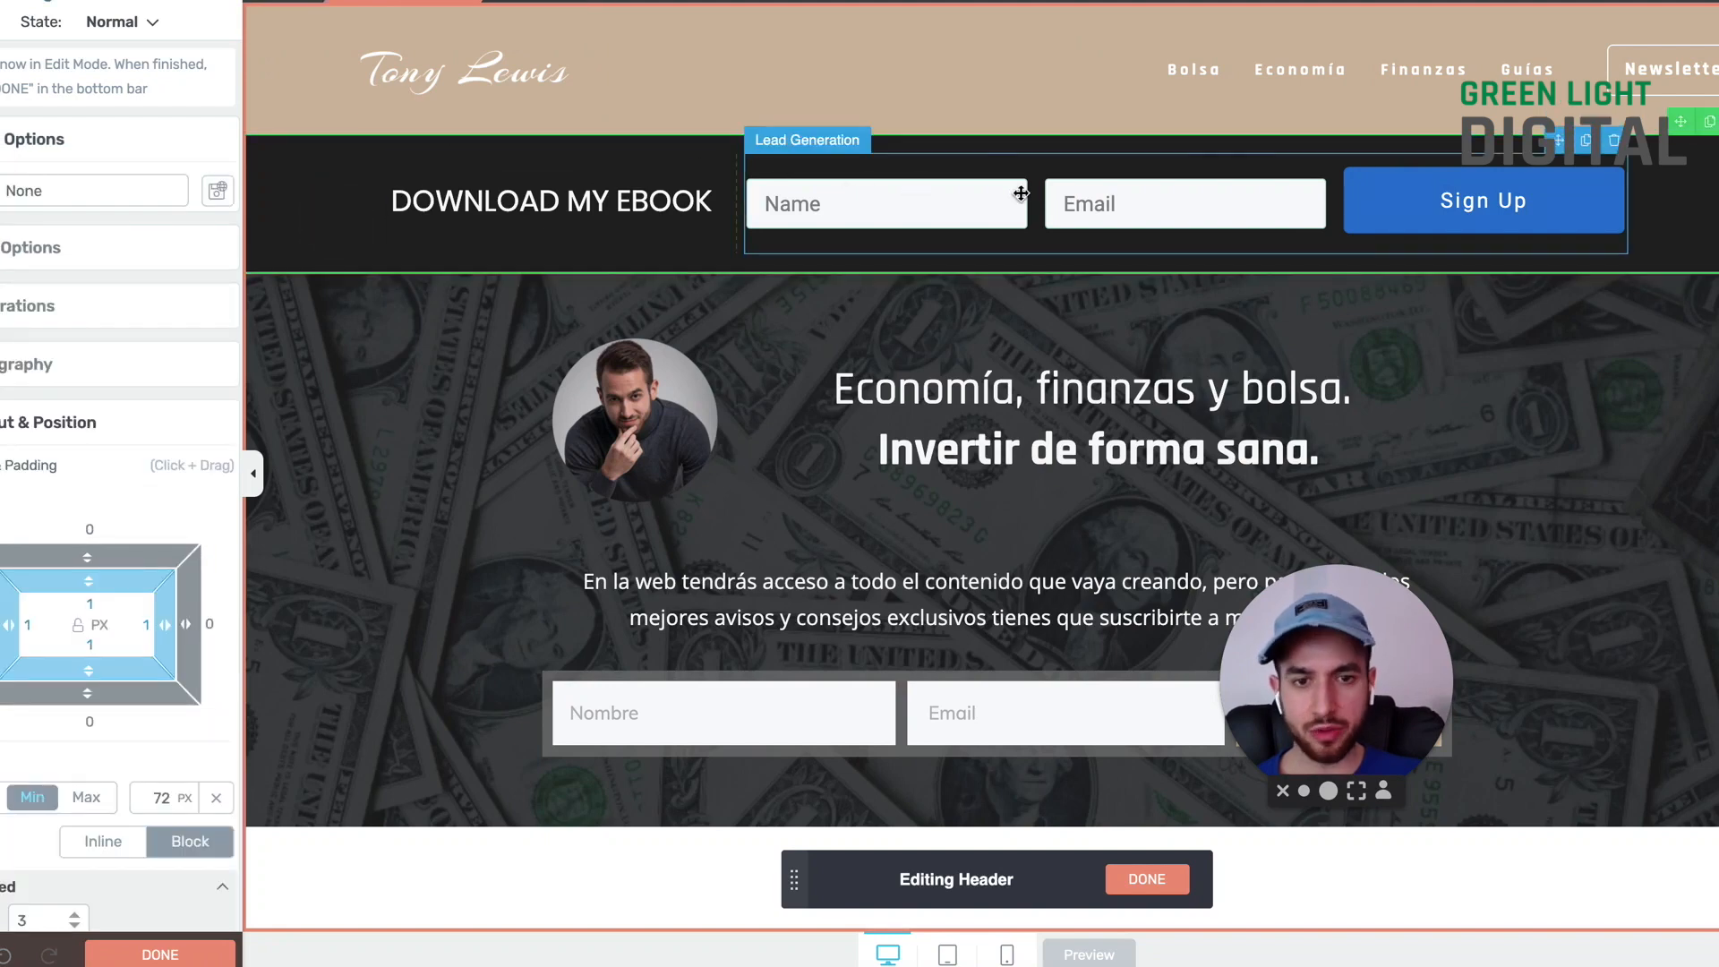
pyautogui.click(1060, 170)
pyautogui.click(1613, 141)
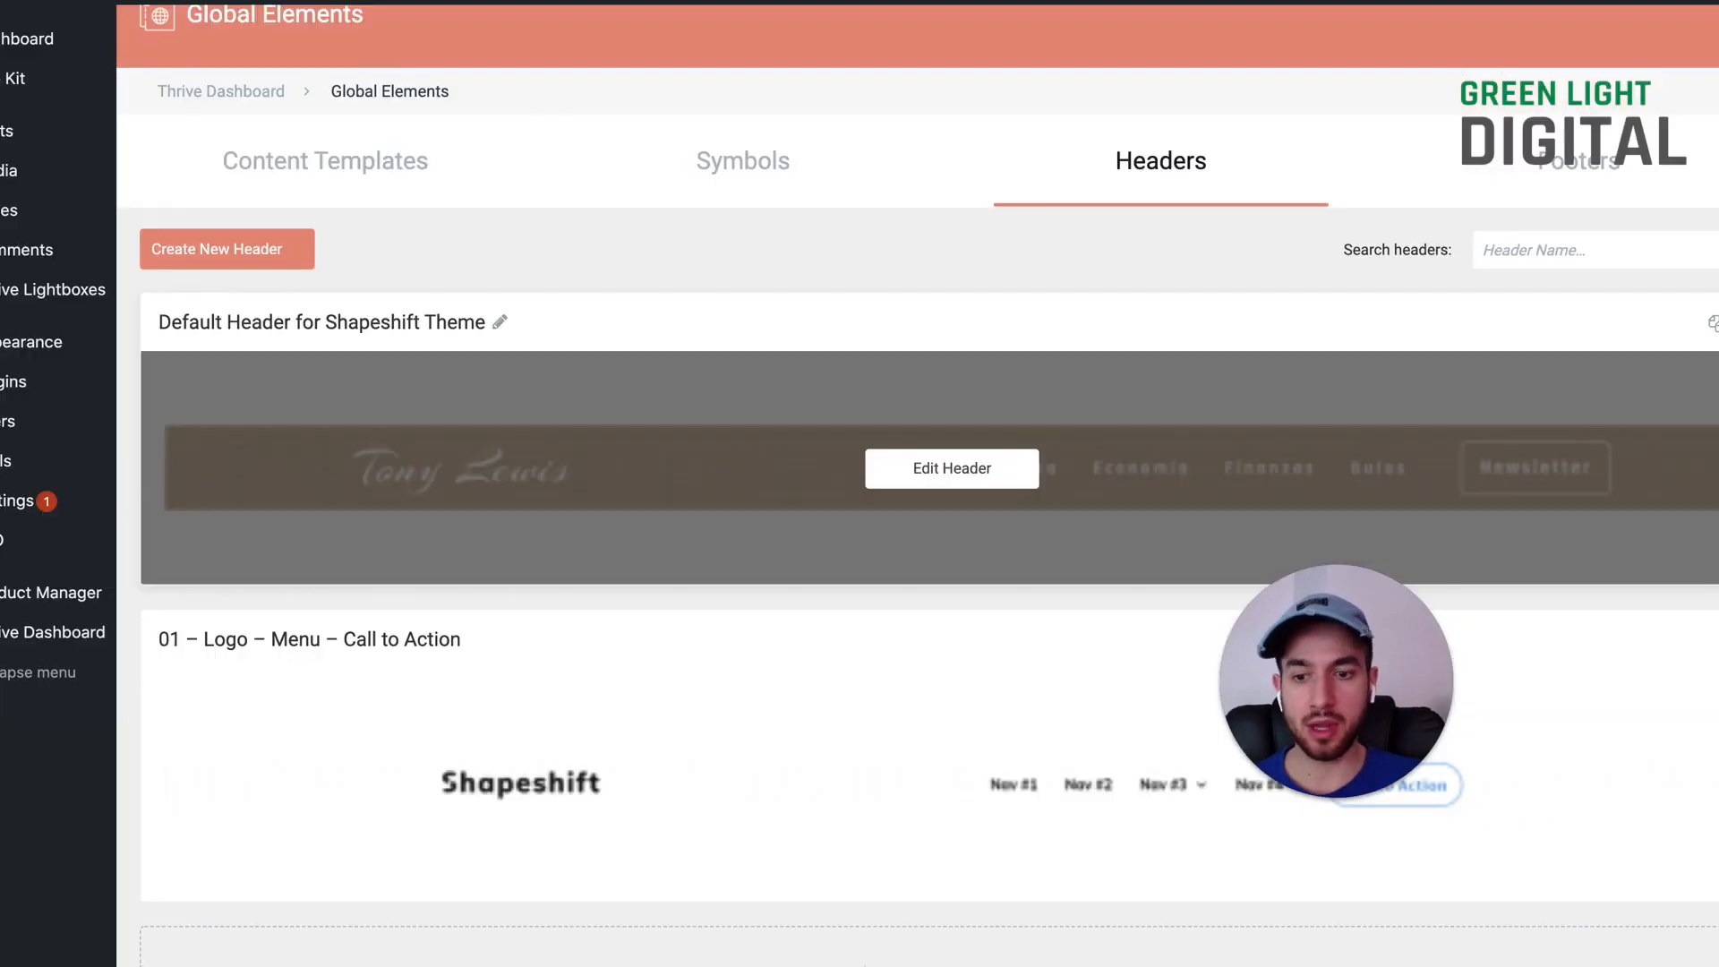
pyautogui.moveTo(35, 634)
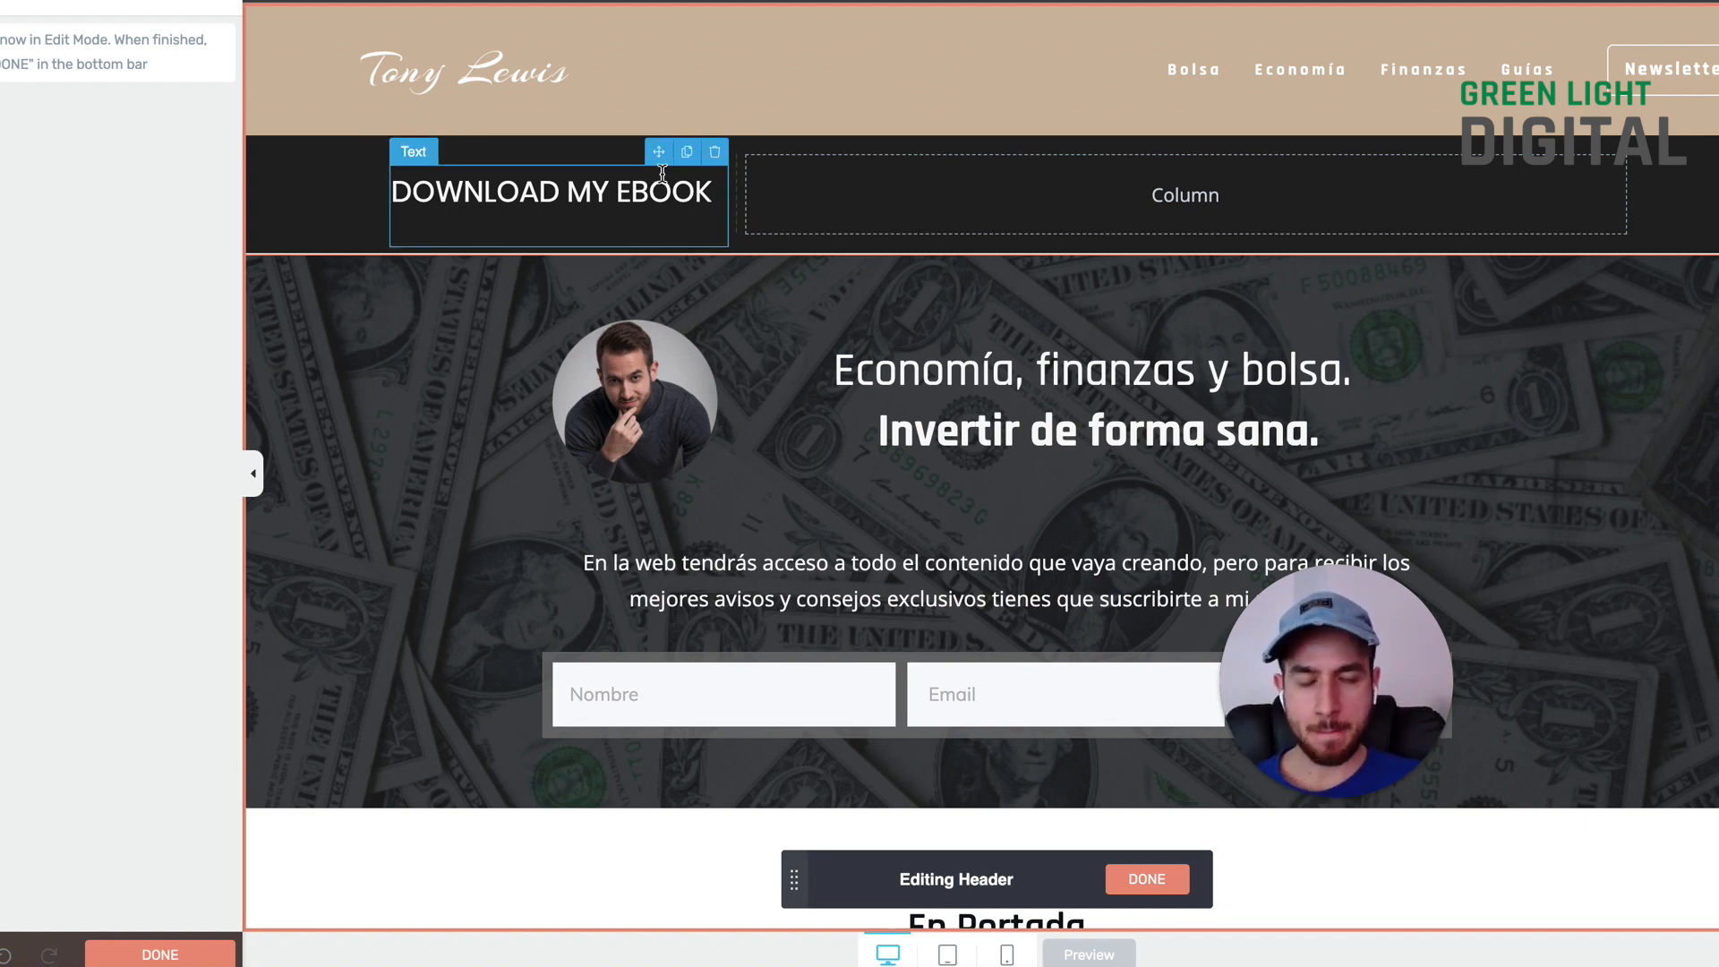
pyautogui.click(715, 151)
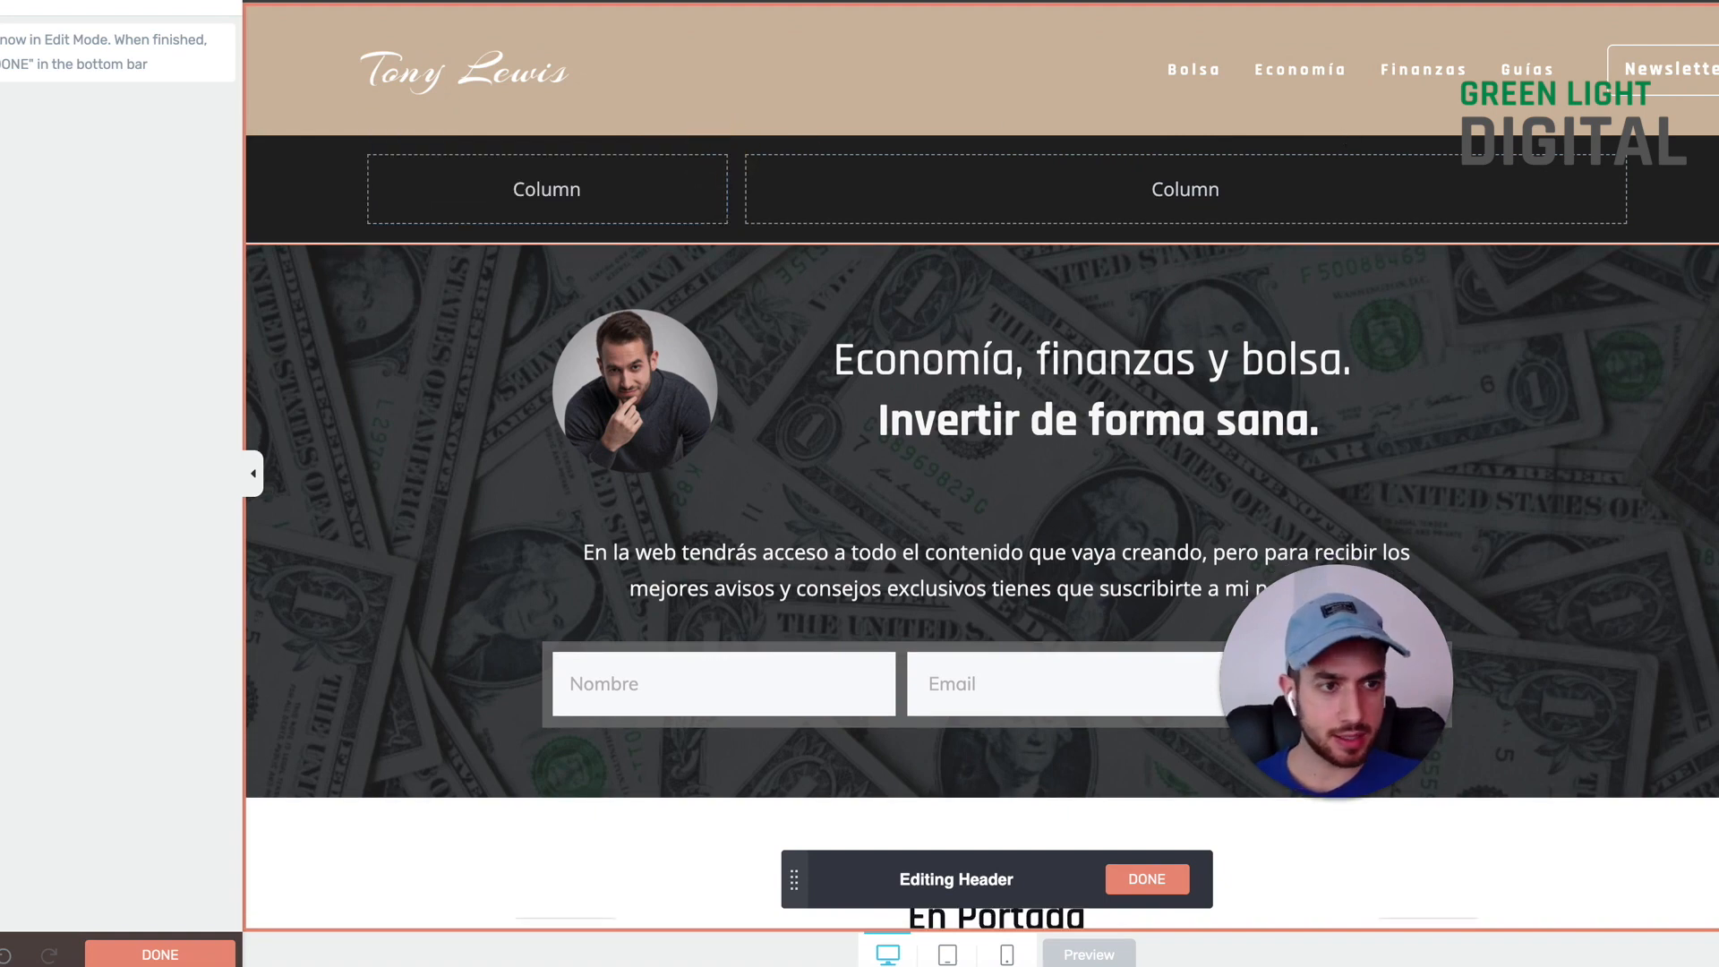
# Step: Delete the empty two-column layout from the black background section
pyautogui.click(1717, 28)
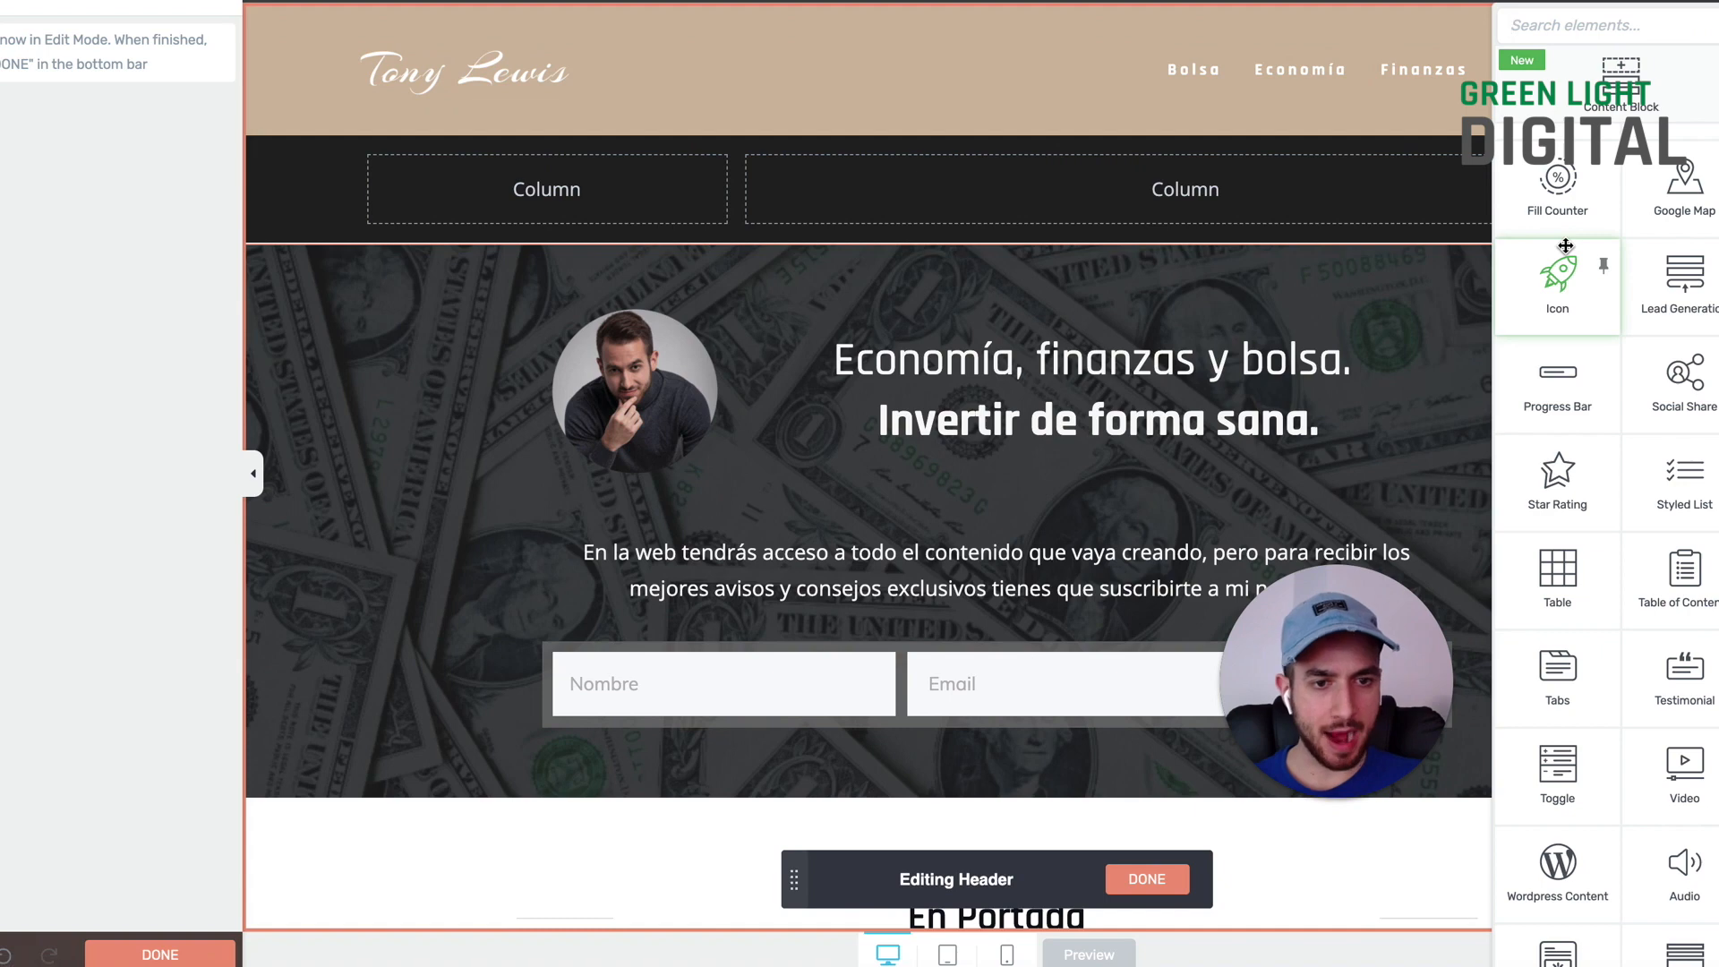
pyautogui.click(1255, 218)
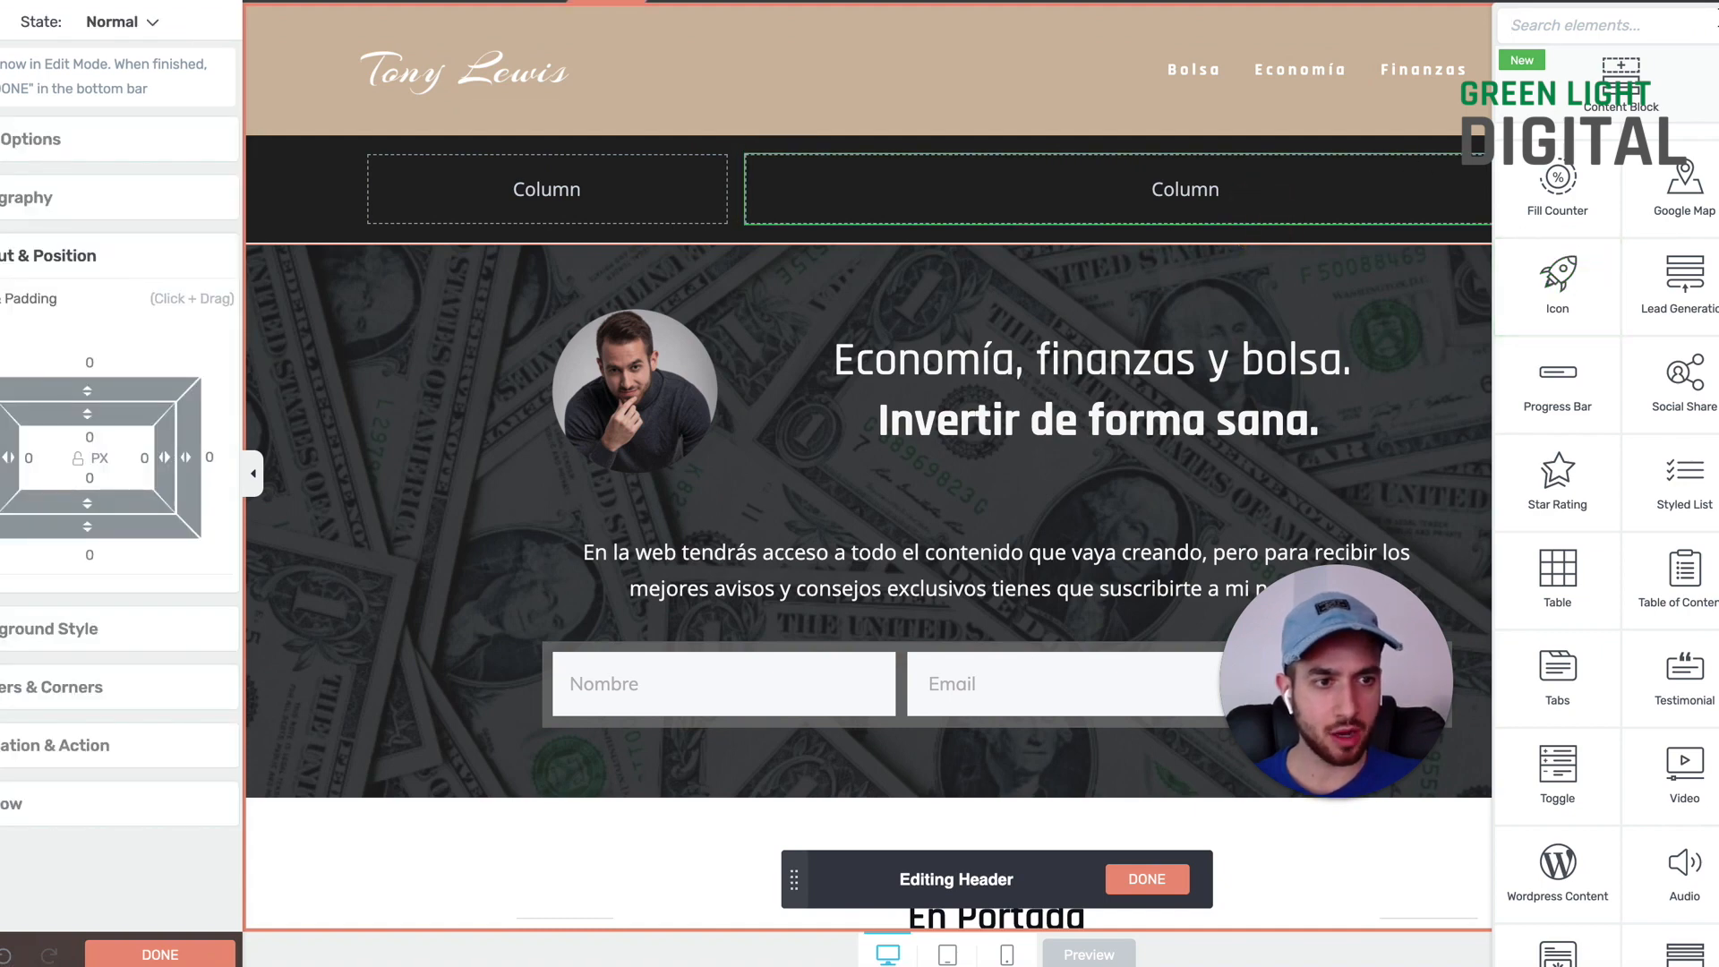
pyautogui.click(1258, 94)
pyautogui.click(1612, 170)
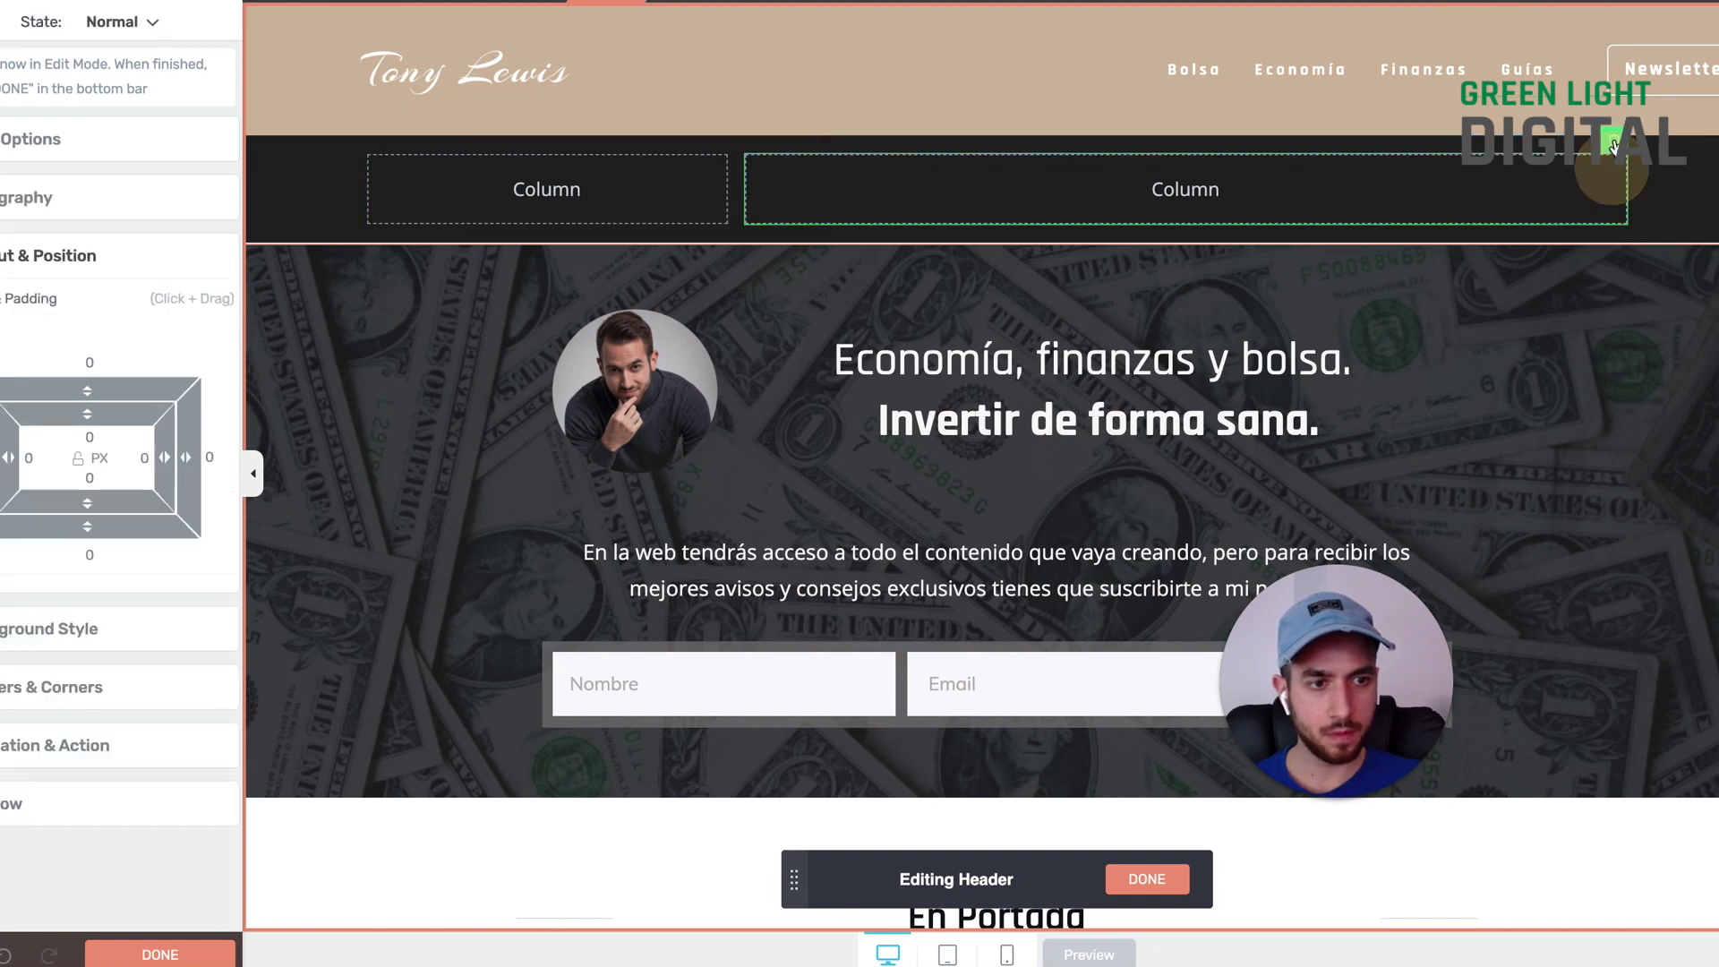
pyautogui.click(1621, 156)
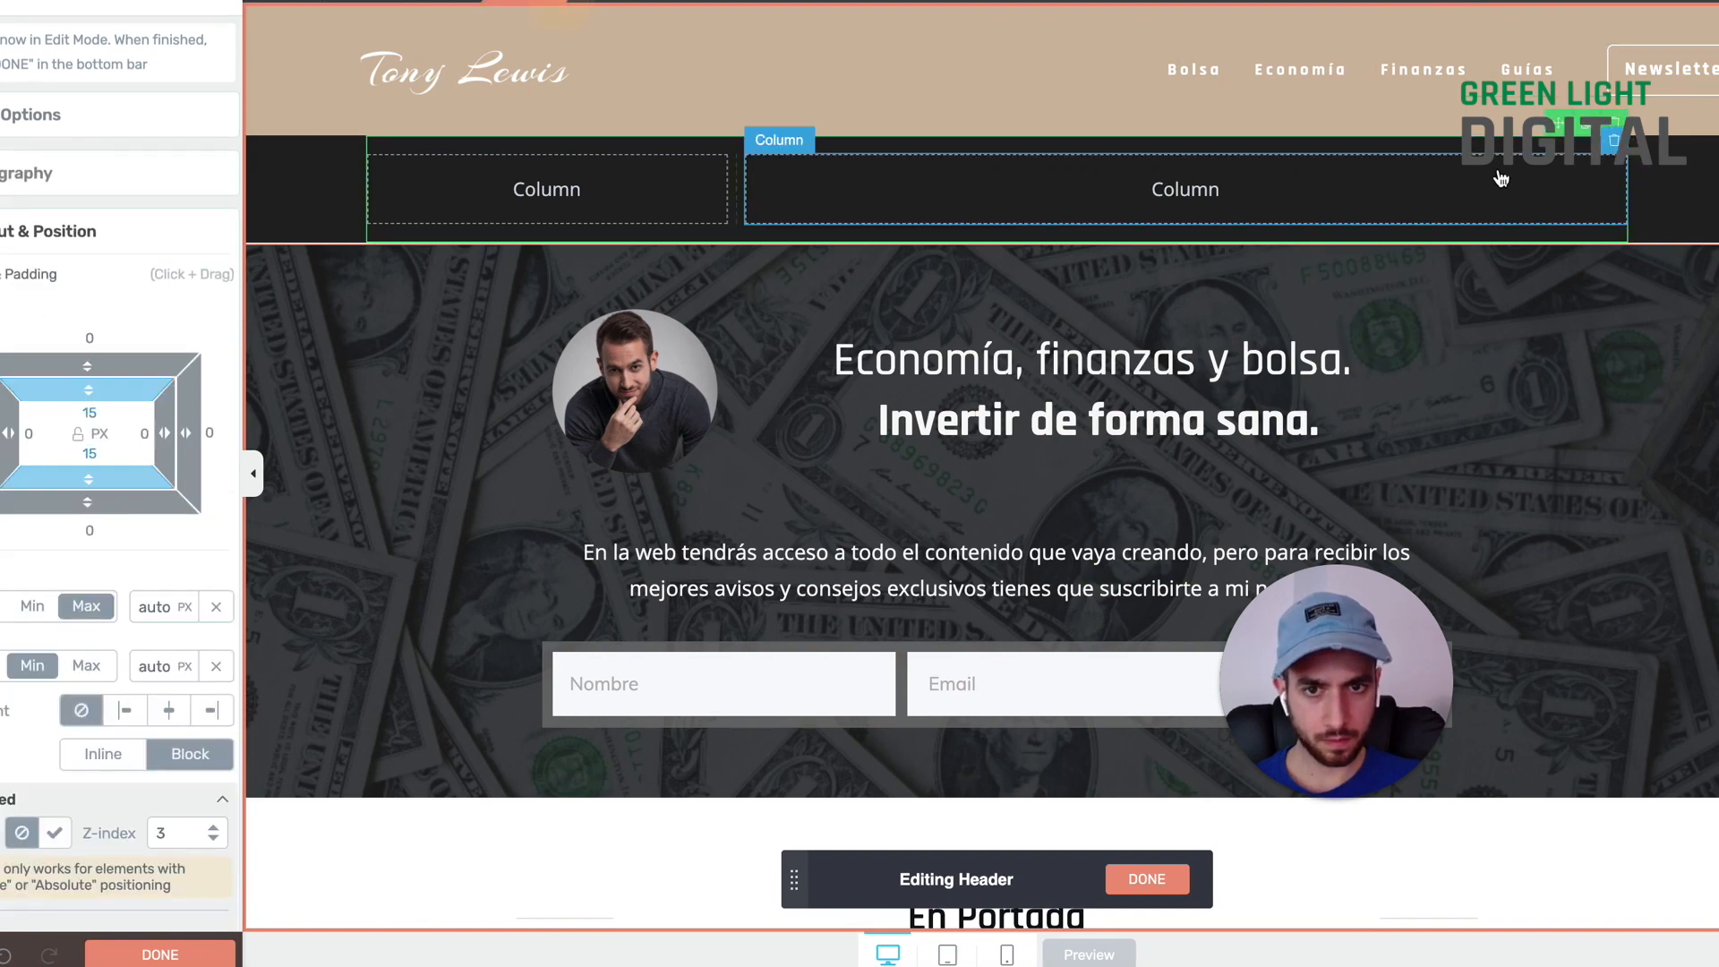
pyautogui.click(1612, 131)
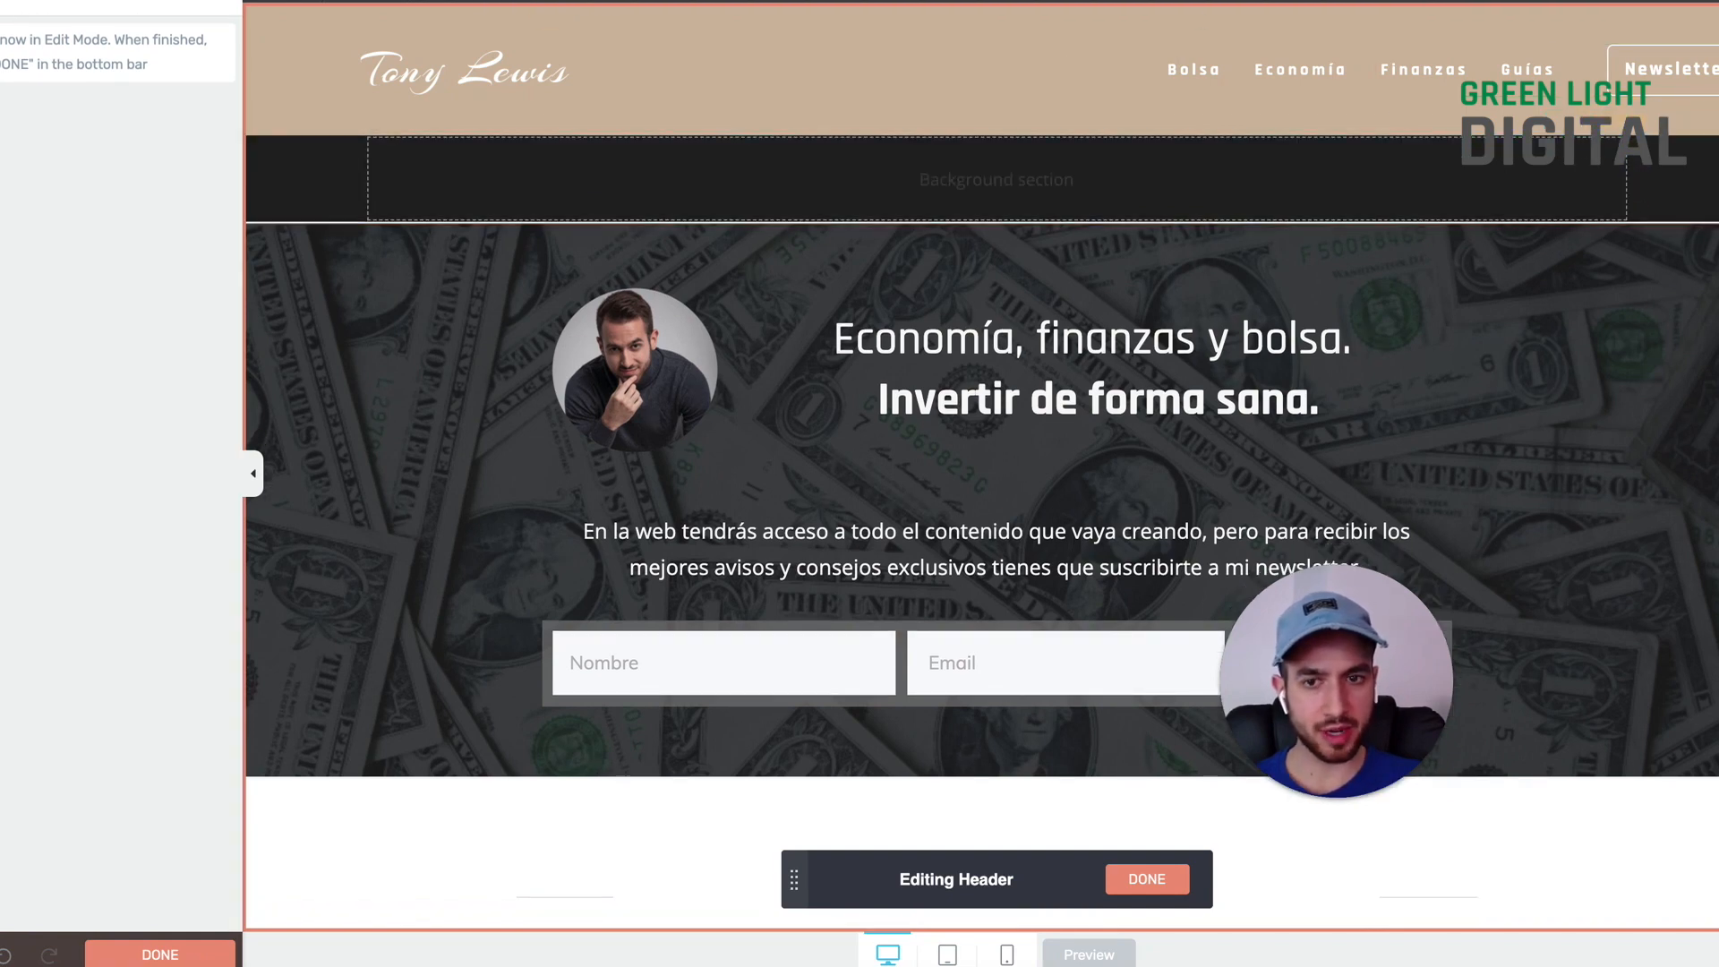
# Step: Add a Custom Menu element to the empty black background section as a Standard Dropdown Menu from a template
pyautogui.click(1718, 28)
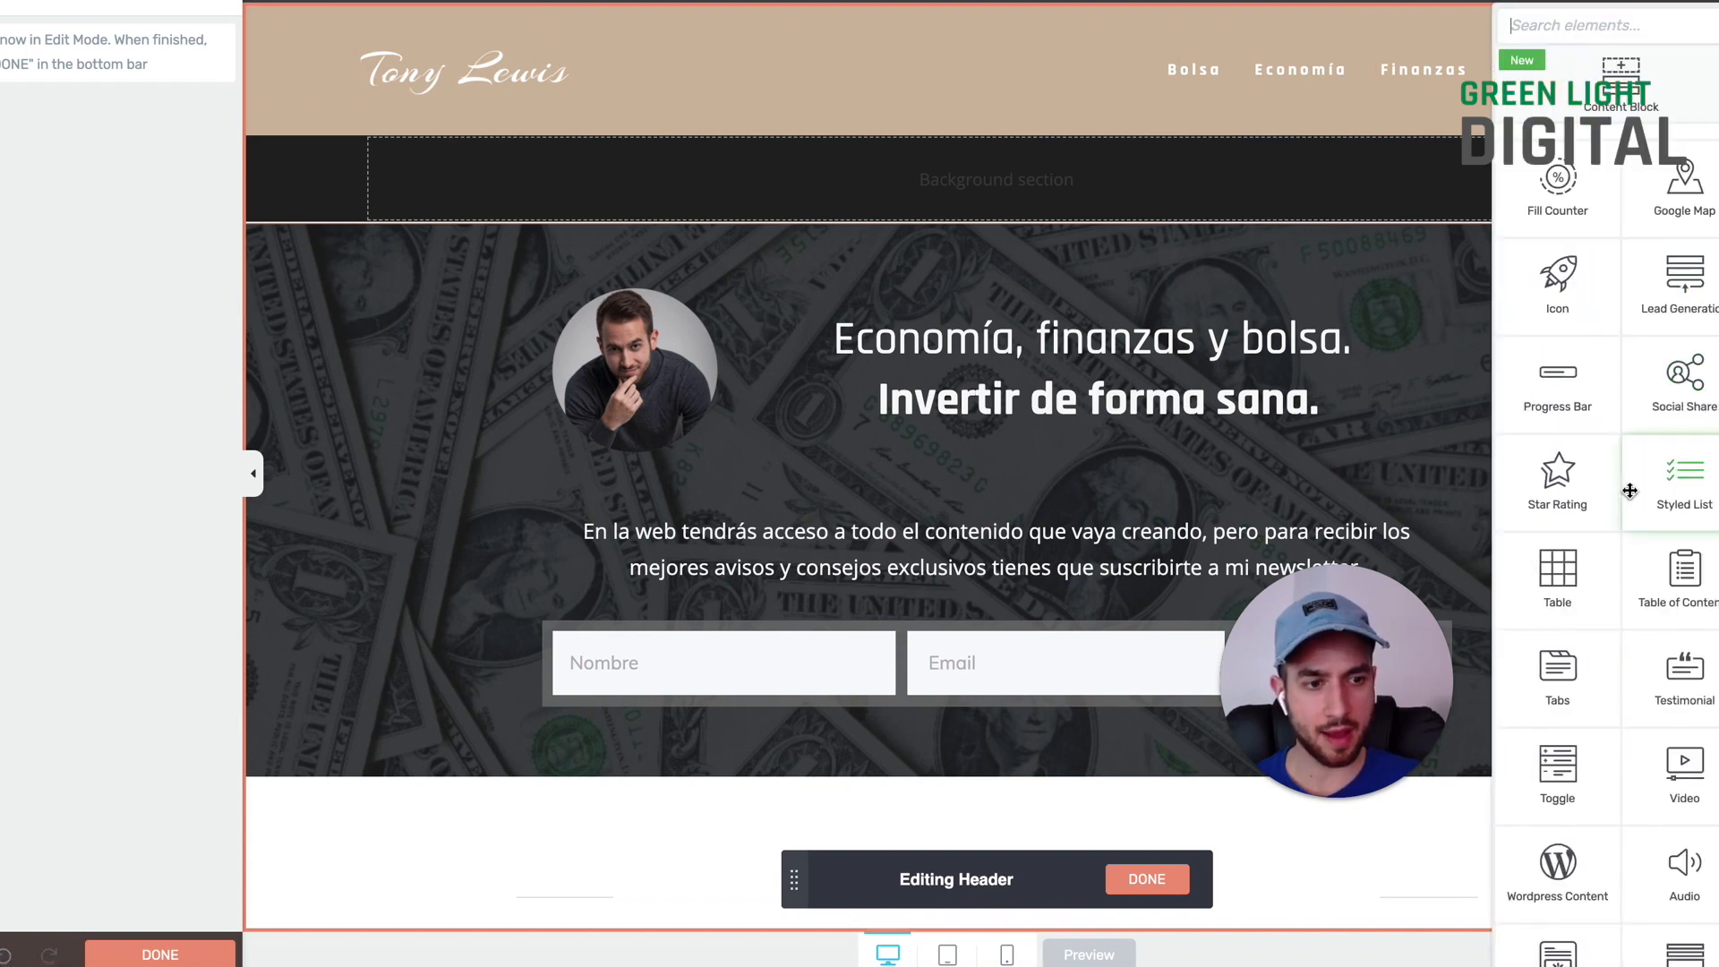
pyautogui.scroll(10, 1629, 491)
pyautogui.write('custom')
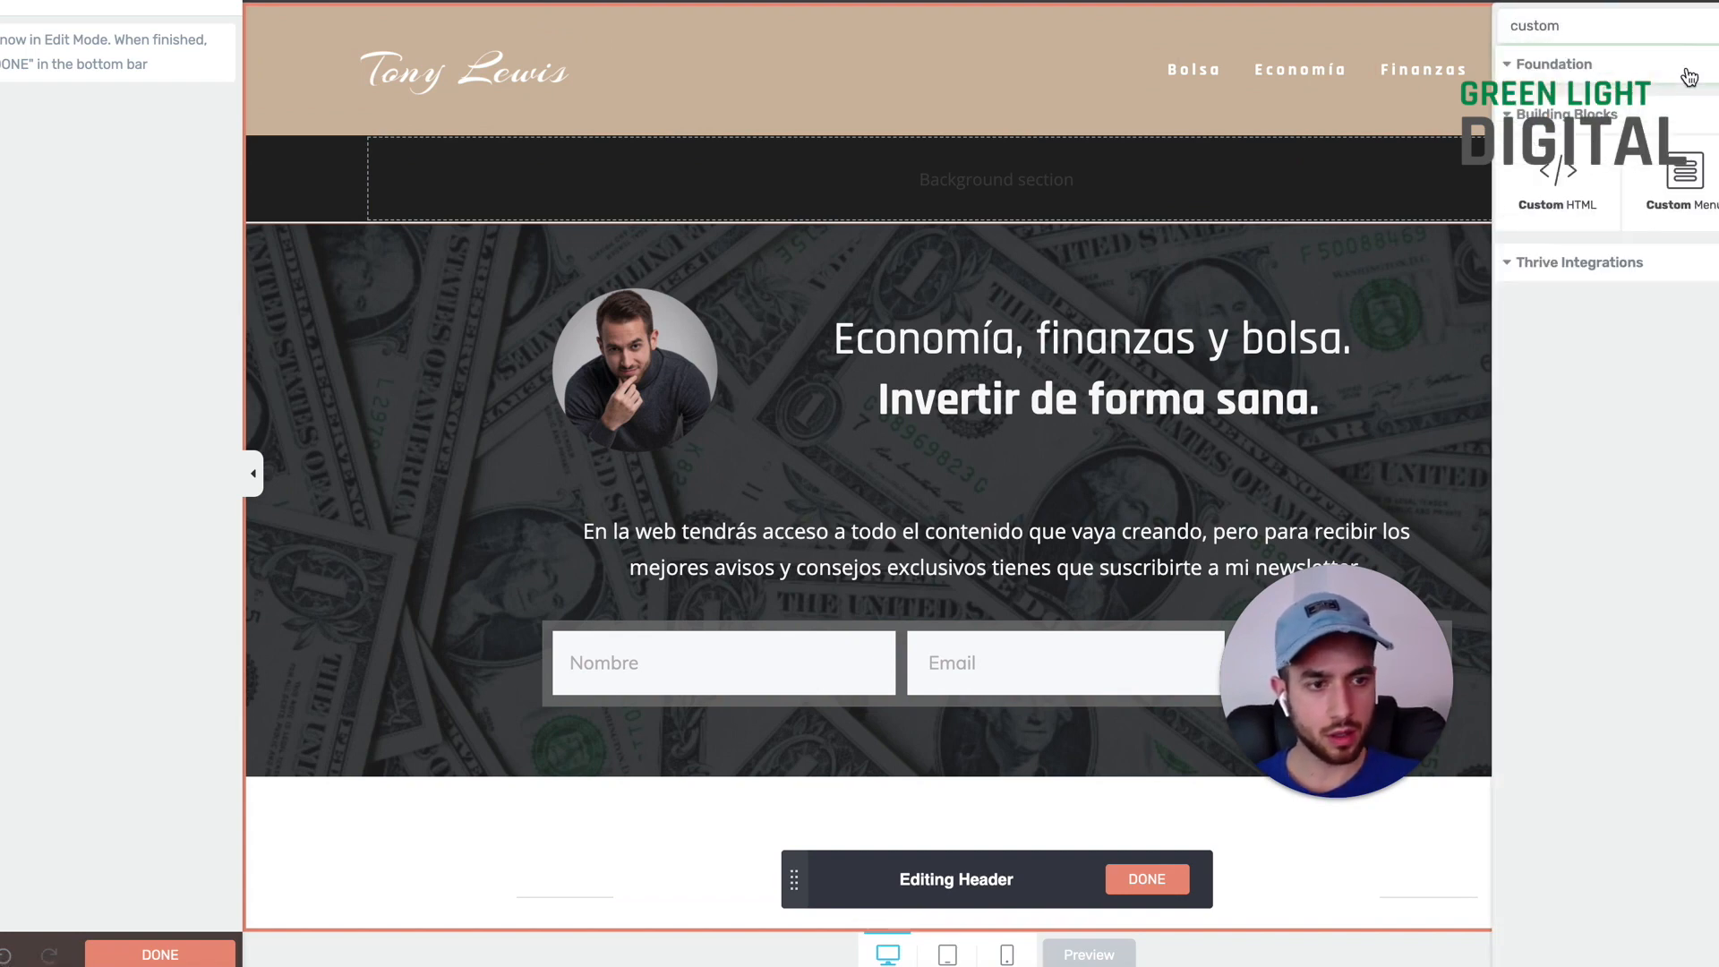
pyautogui.moveTo(1684, 175); pyautogui.dragTo(1200, 207)
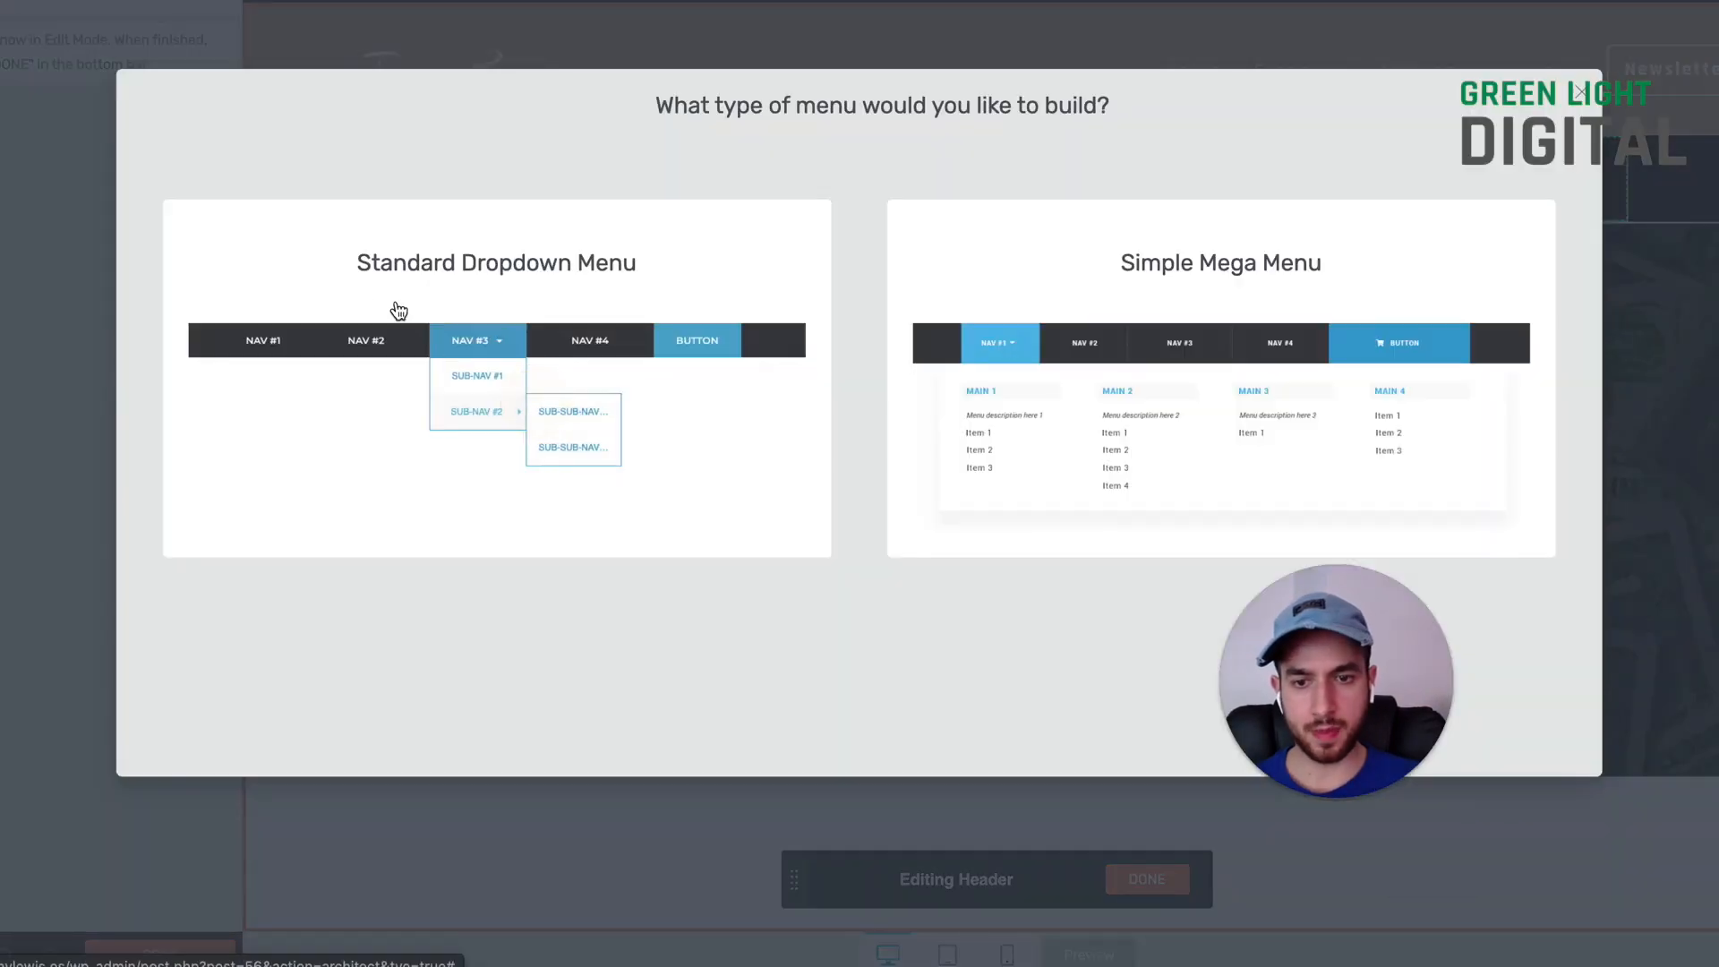
pyautogui.click(385, 297)
pyautogui.click(1513, 707)
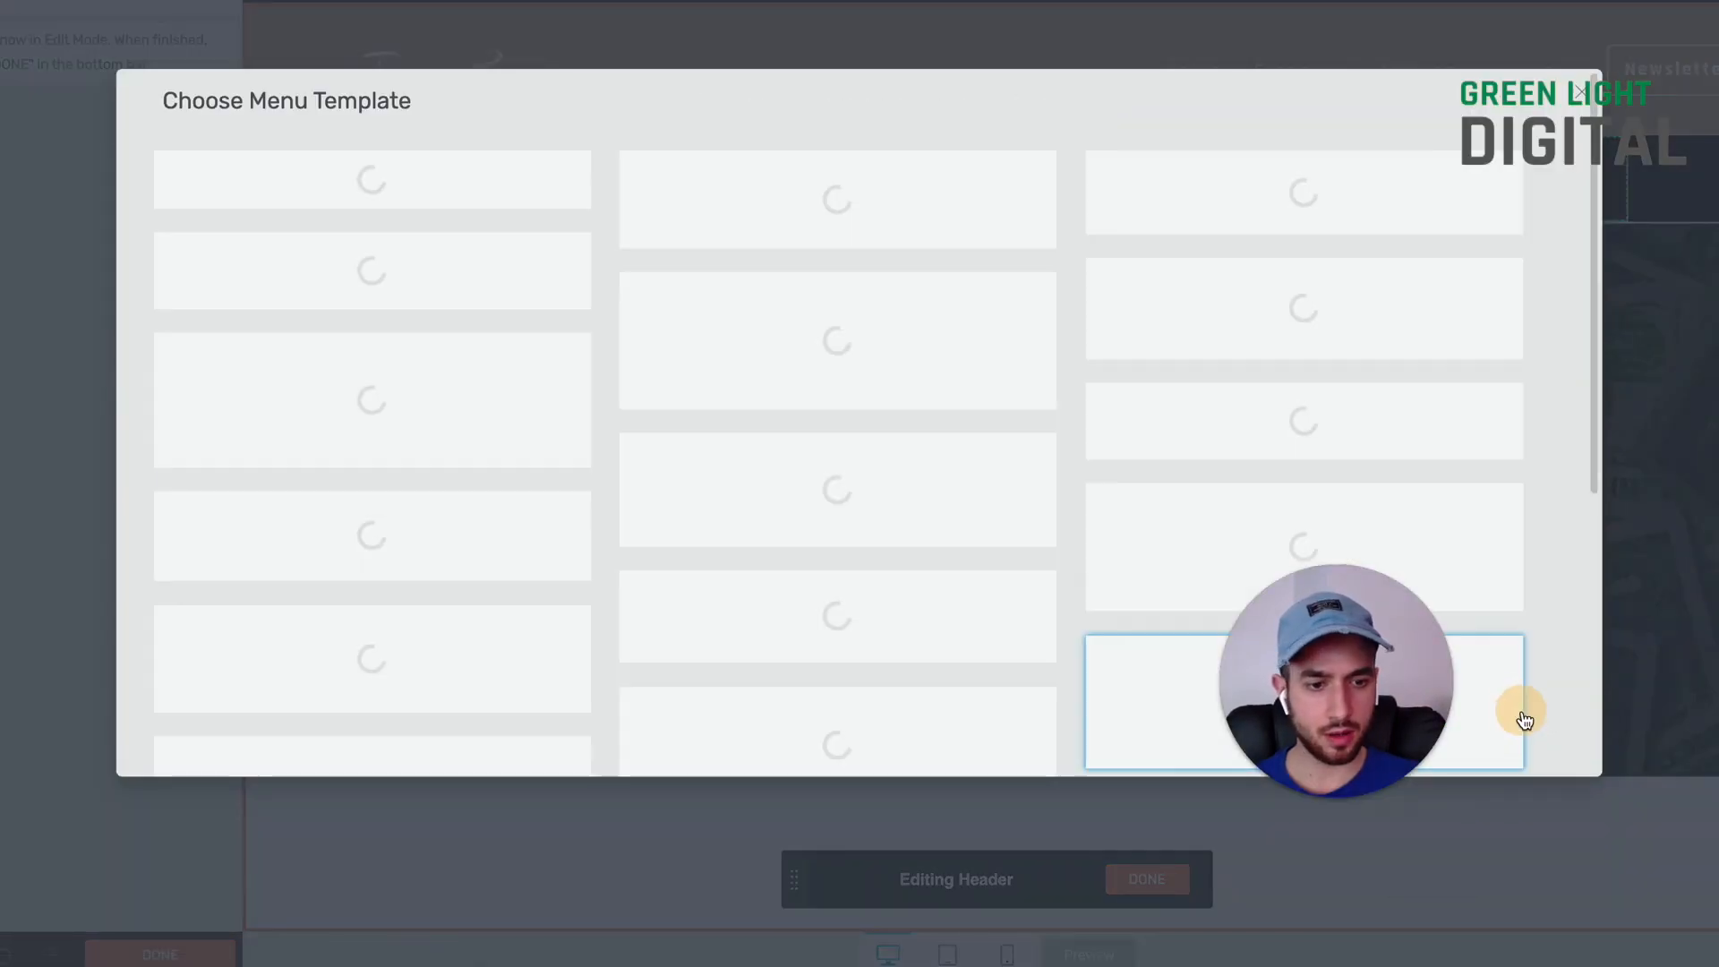
pyautogui.click(313, 145)
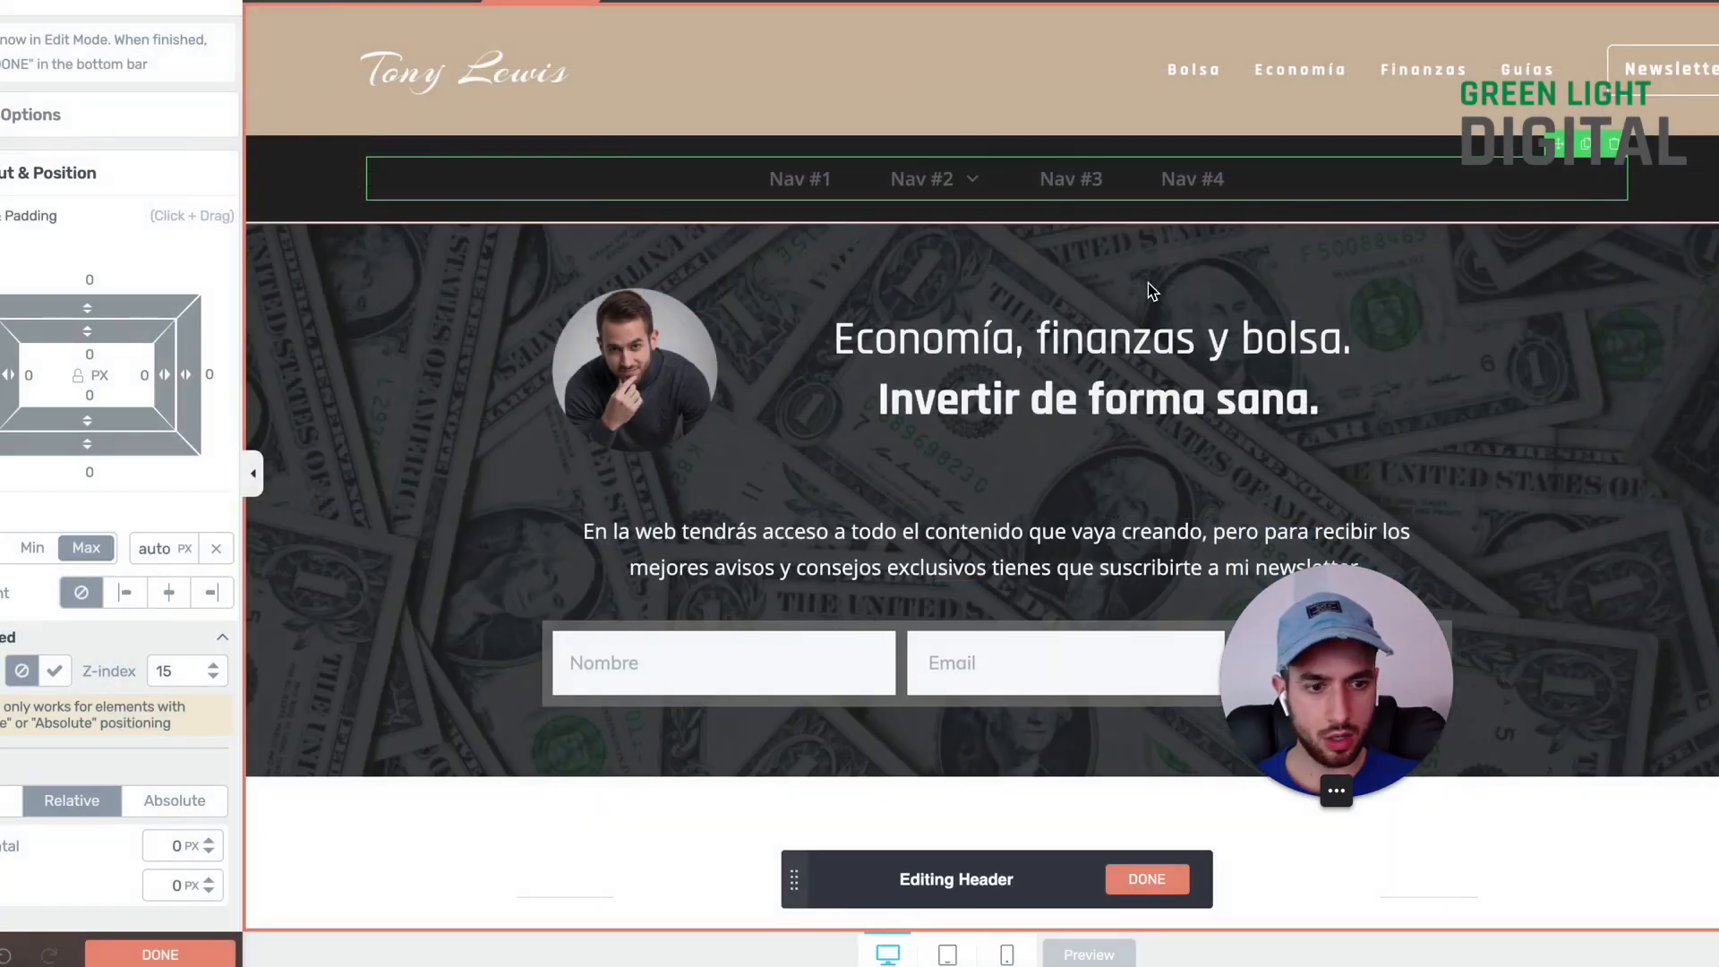
# Step: Inspect the new menu's items and delete the menu from the black background section
pyautogui.click(766, 182)
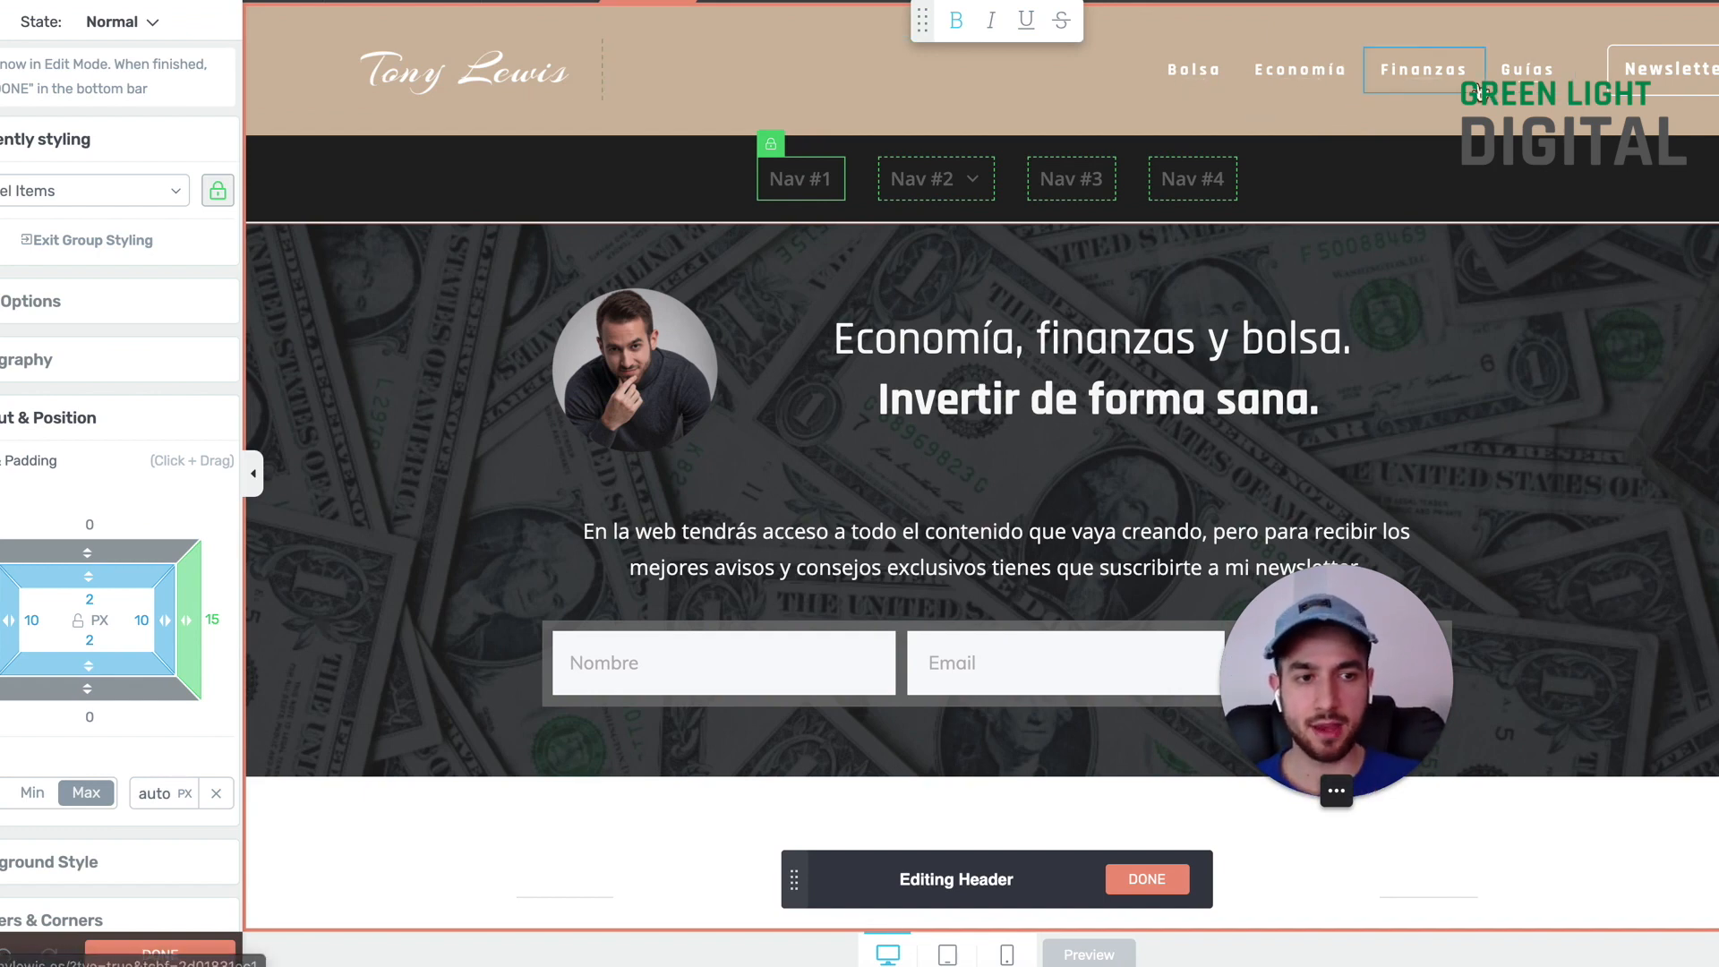
pyautogui.click(997, 203)
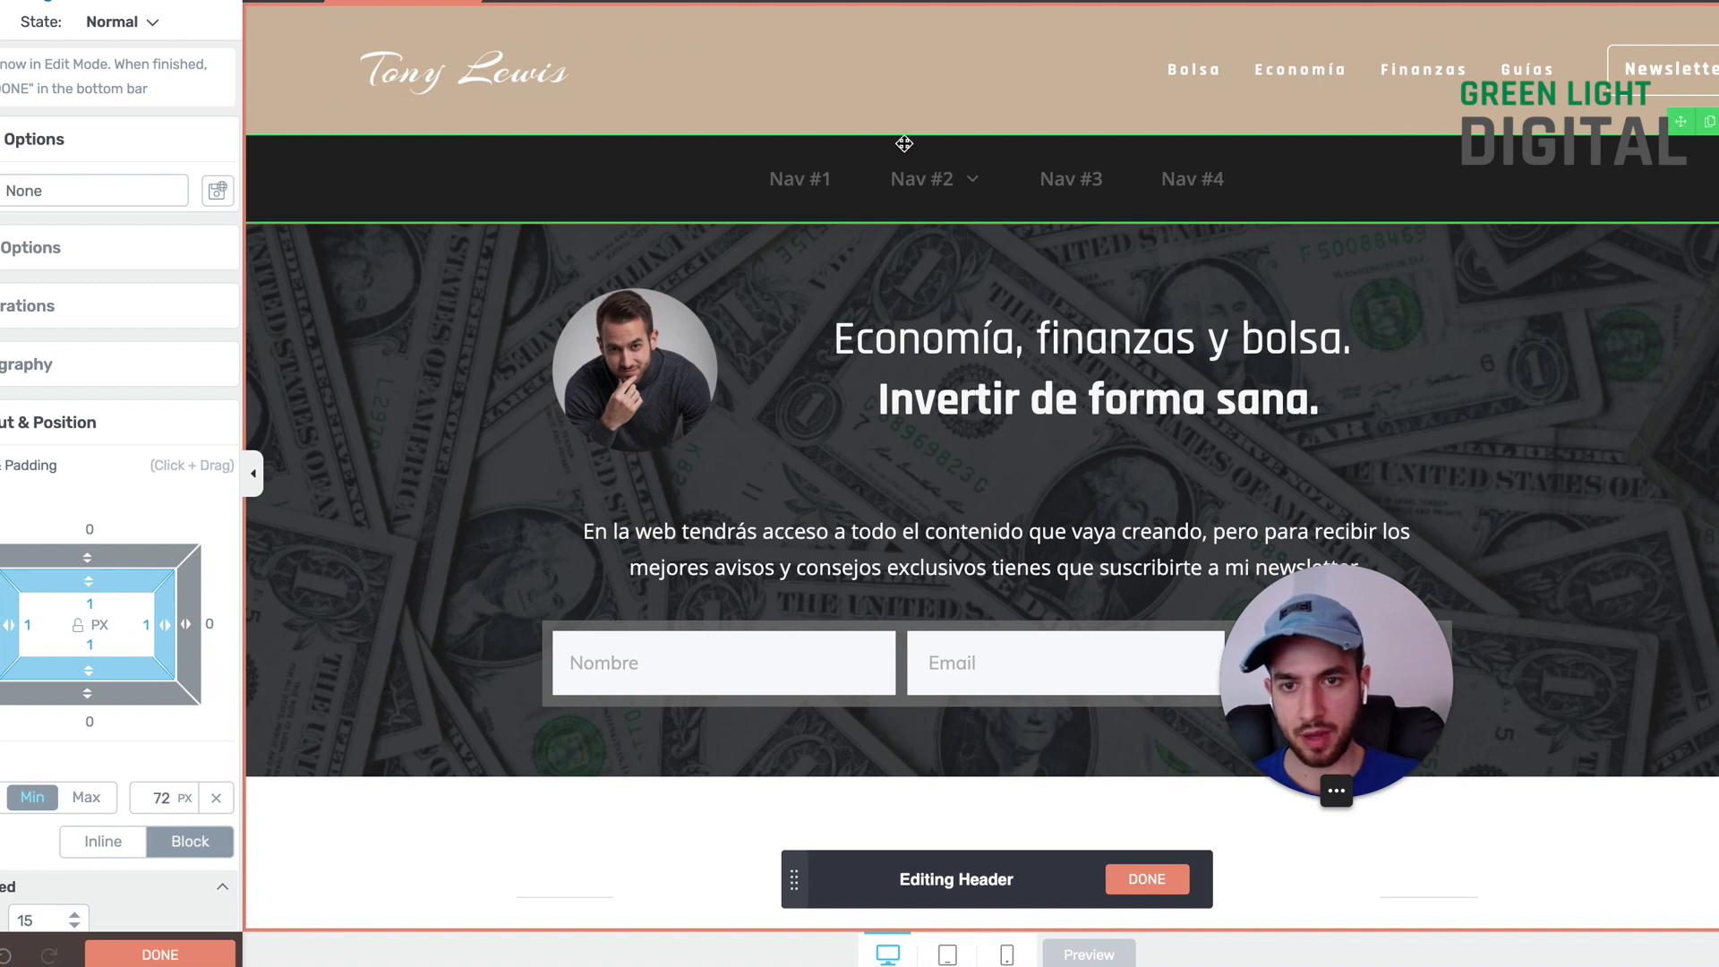
pyautogui.click(788, 194)
pyautogui.click(1558, 165)
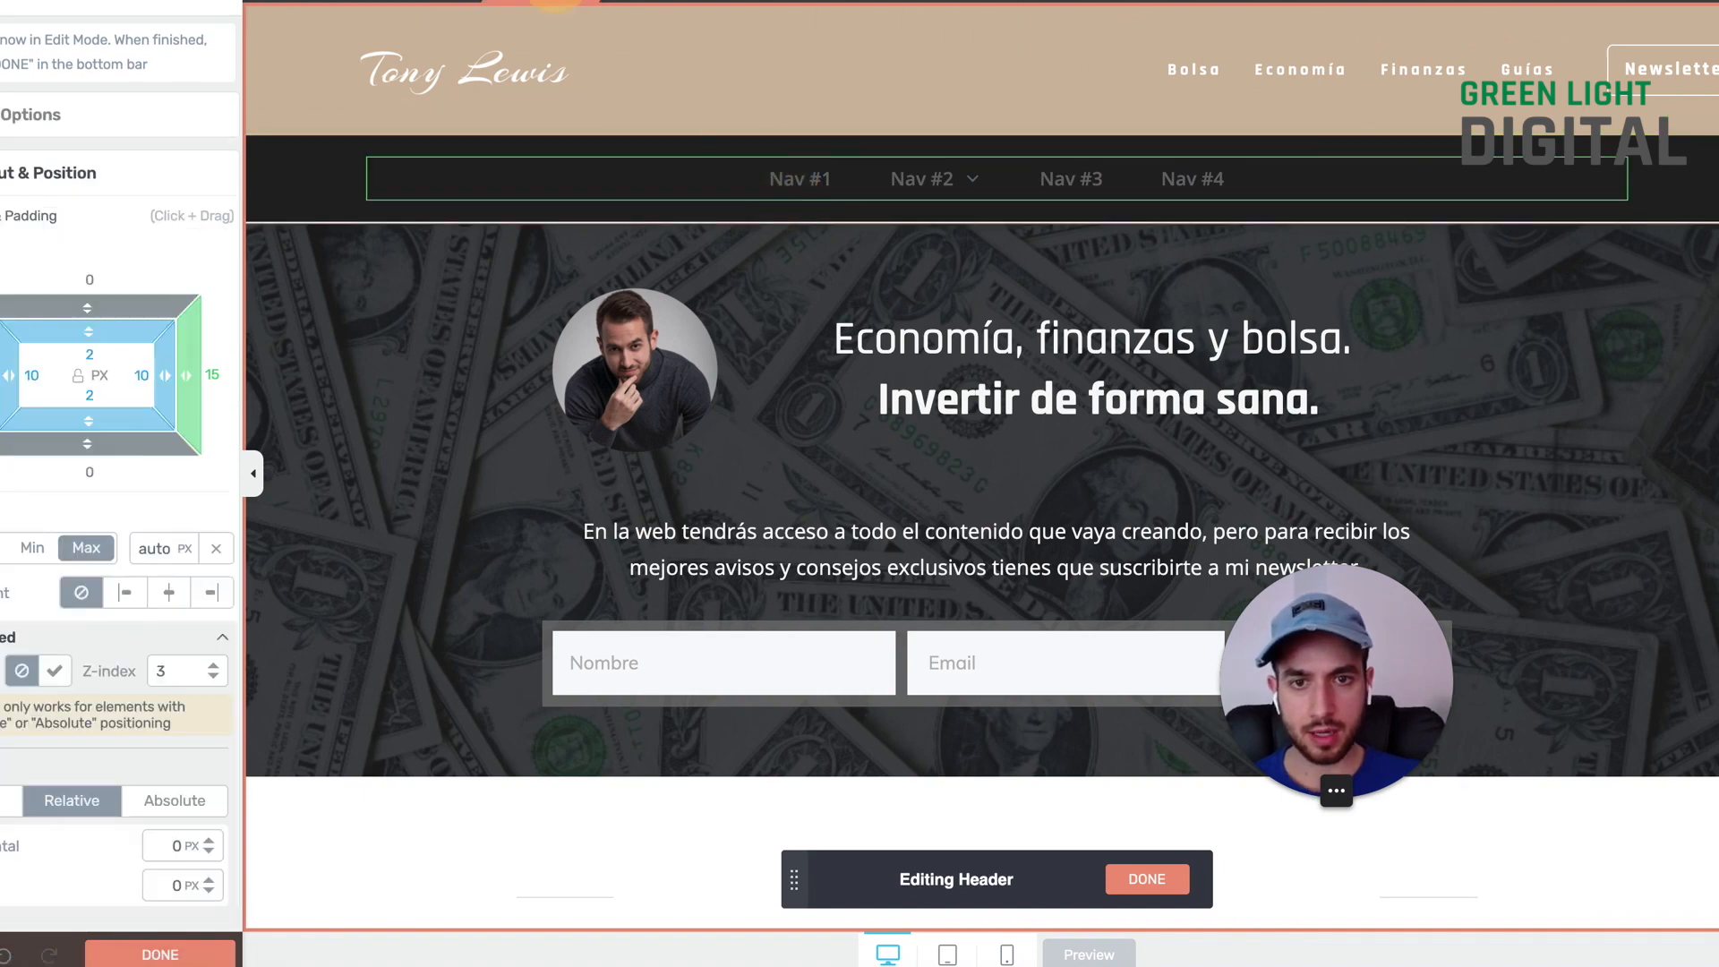
pyautogui.click(1613, 148)
# Step: Move the existing Bolsa–Guías menu with its Newsletter button from the beige header column into the black background section
pyautogui.click(1526, 73)
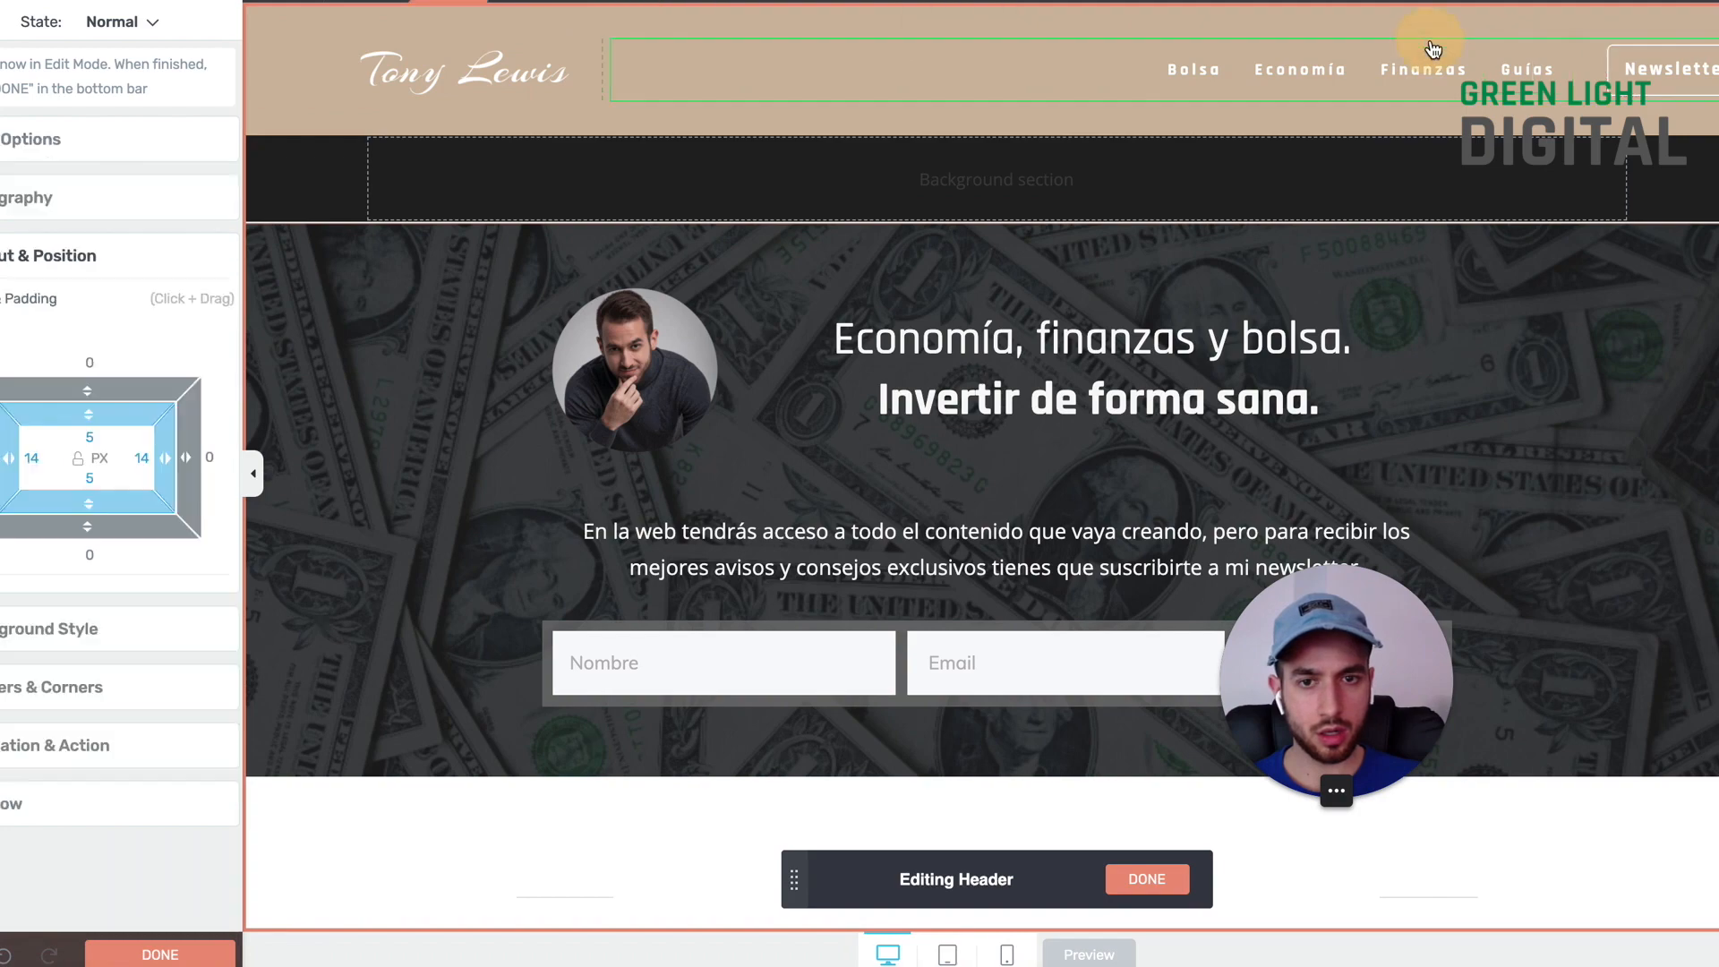
pyautogui.click(1300, 69)
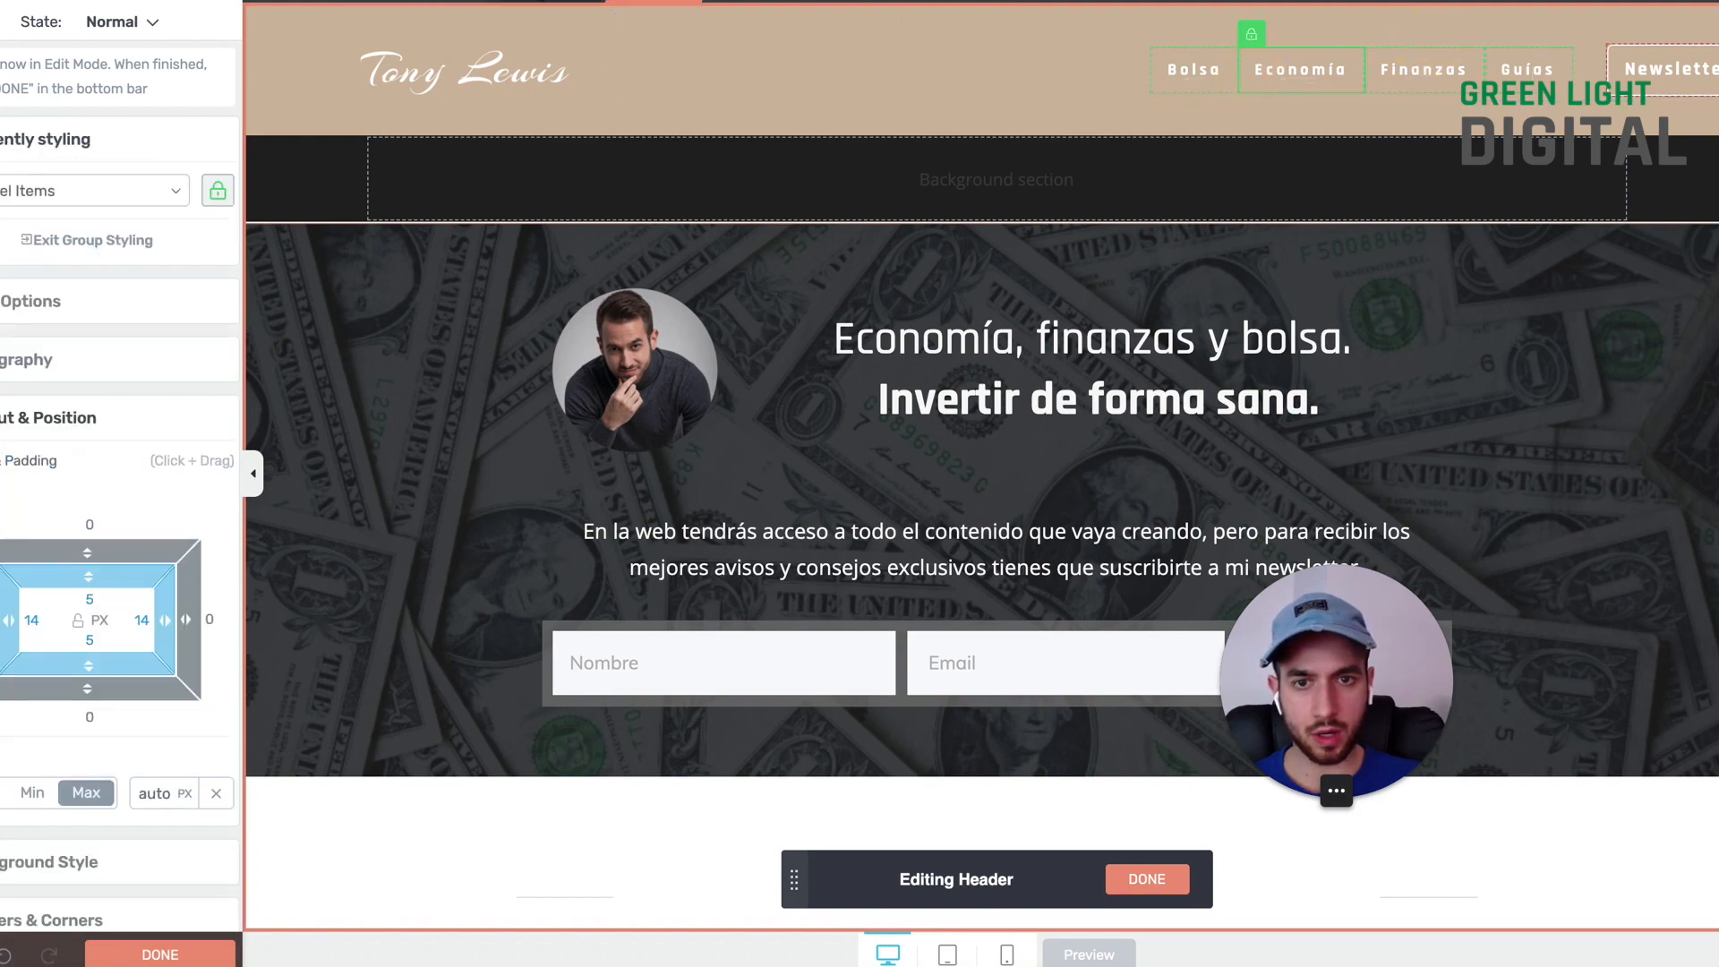
pyautogui.click(1590, 70)
pyautogui.moveTo(1247, 182); pyautogui.dragTo(1250, 184)
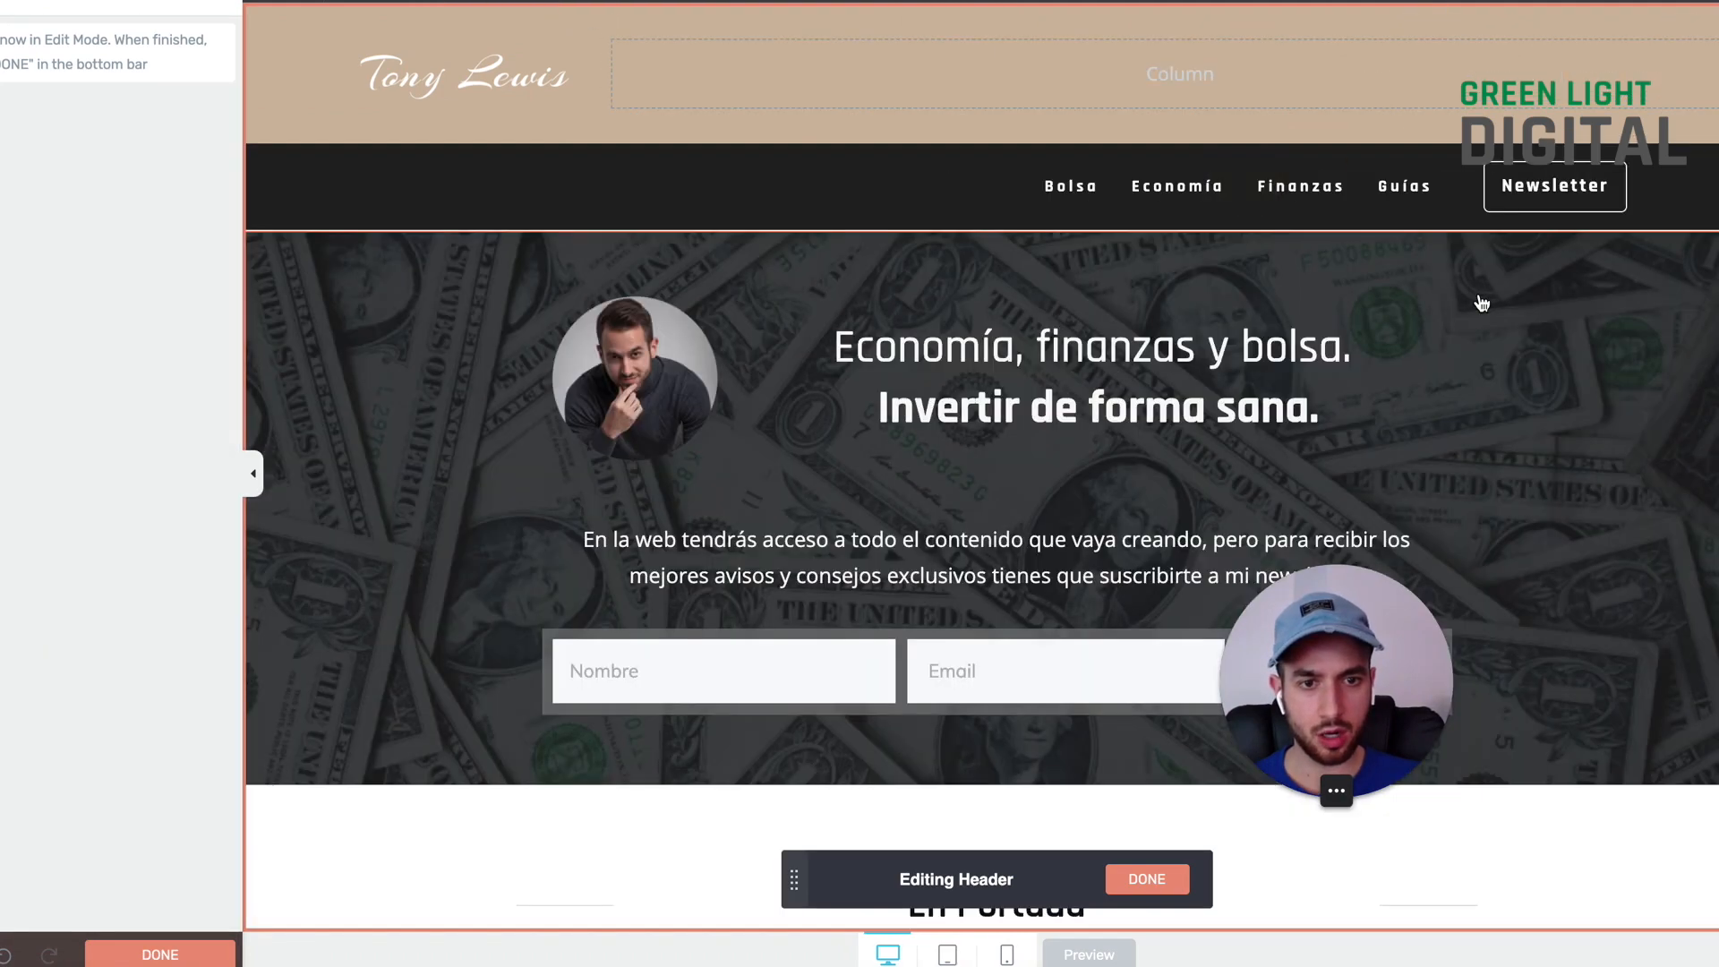
# Step: Find the Icon element and place it in the empty column of the beige header section
pyautogui.click(1087, 55)
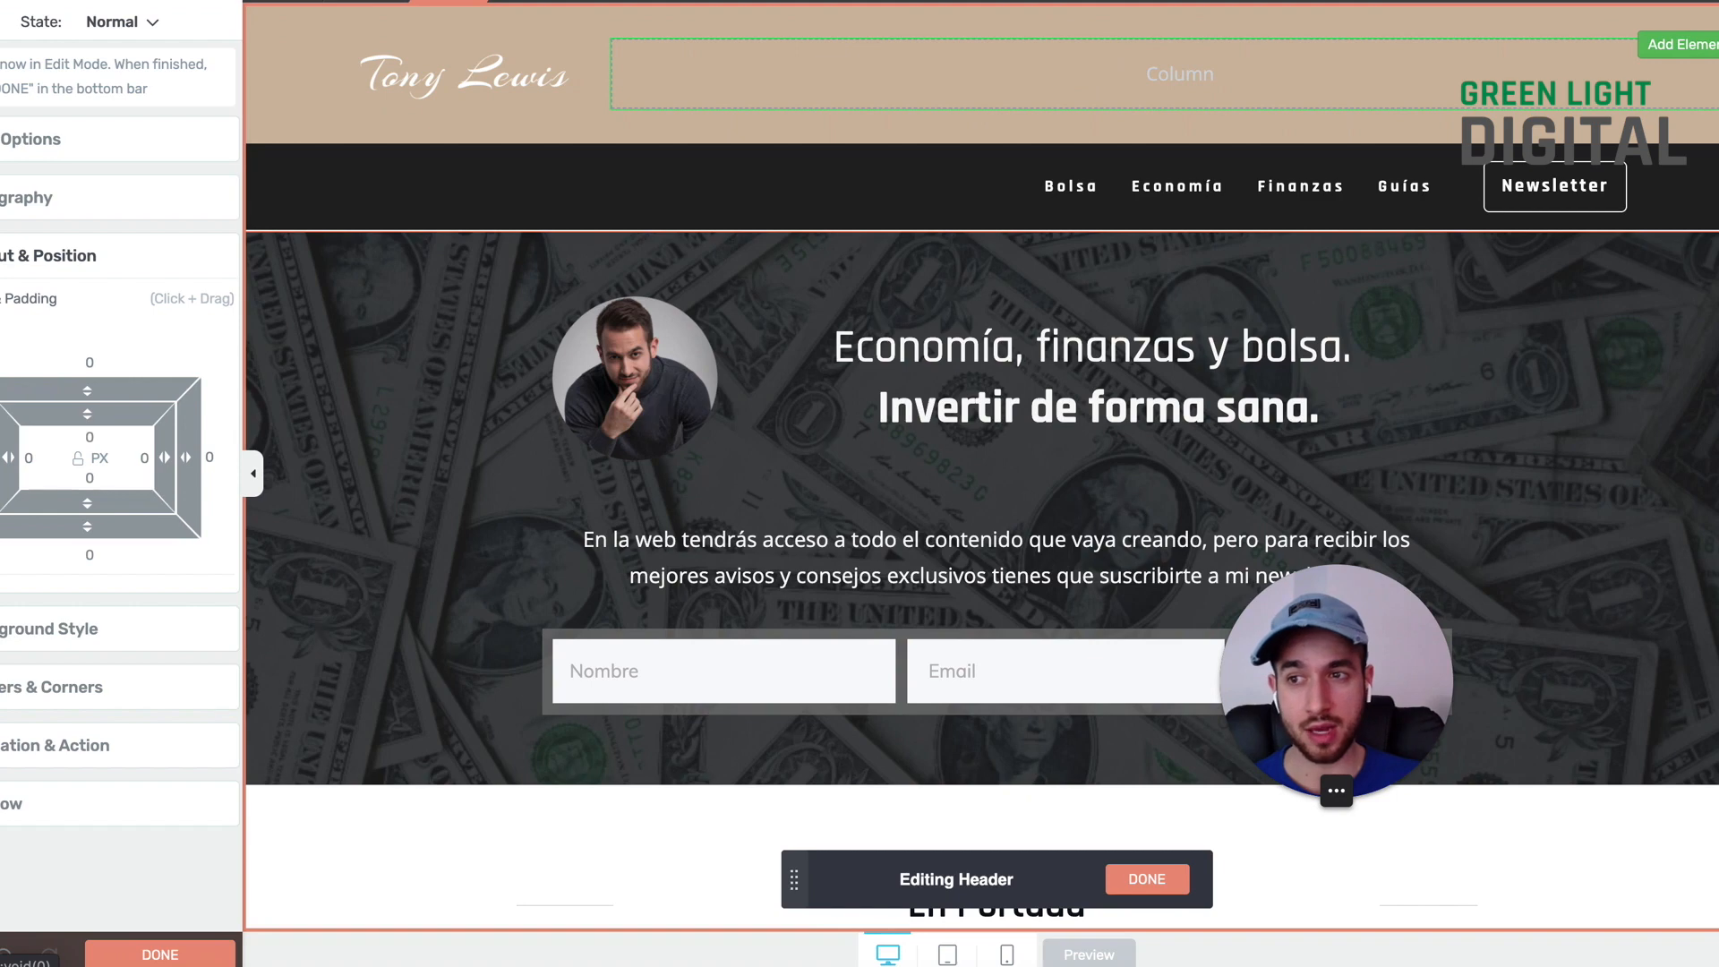
pyautogui.click(1680, 44)
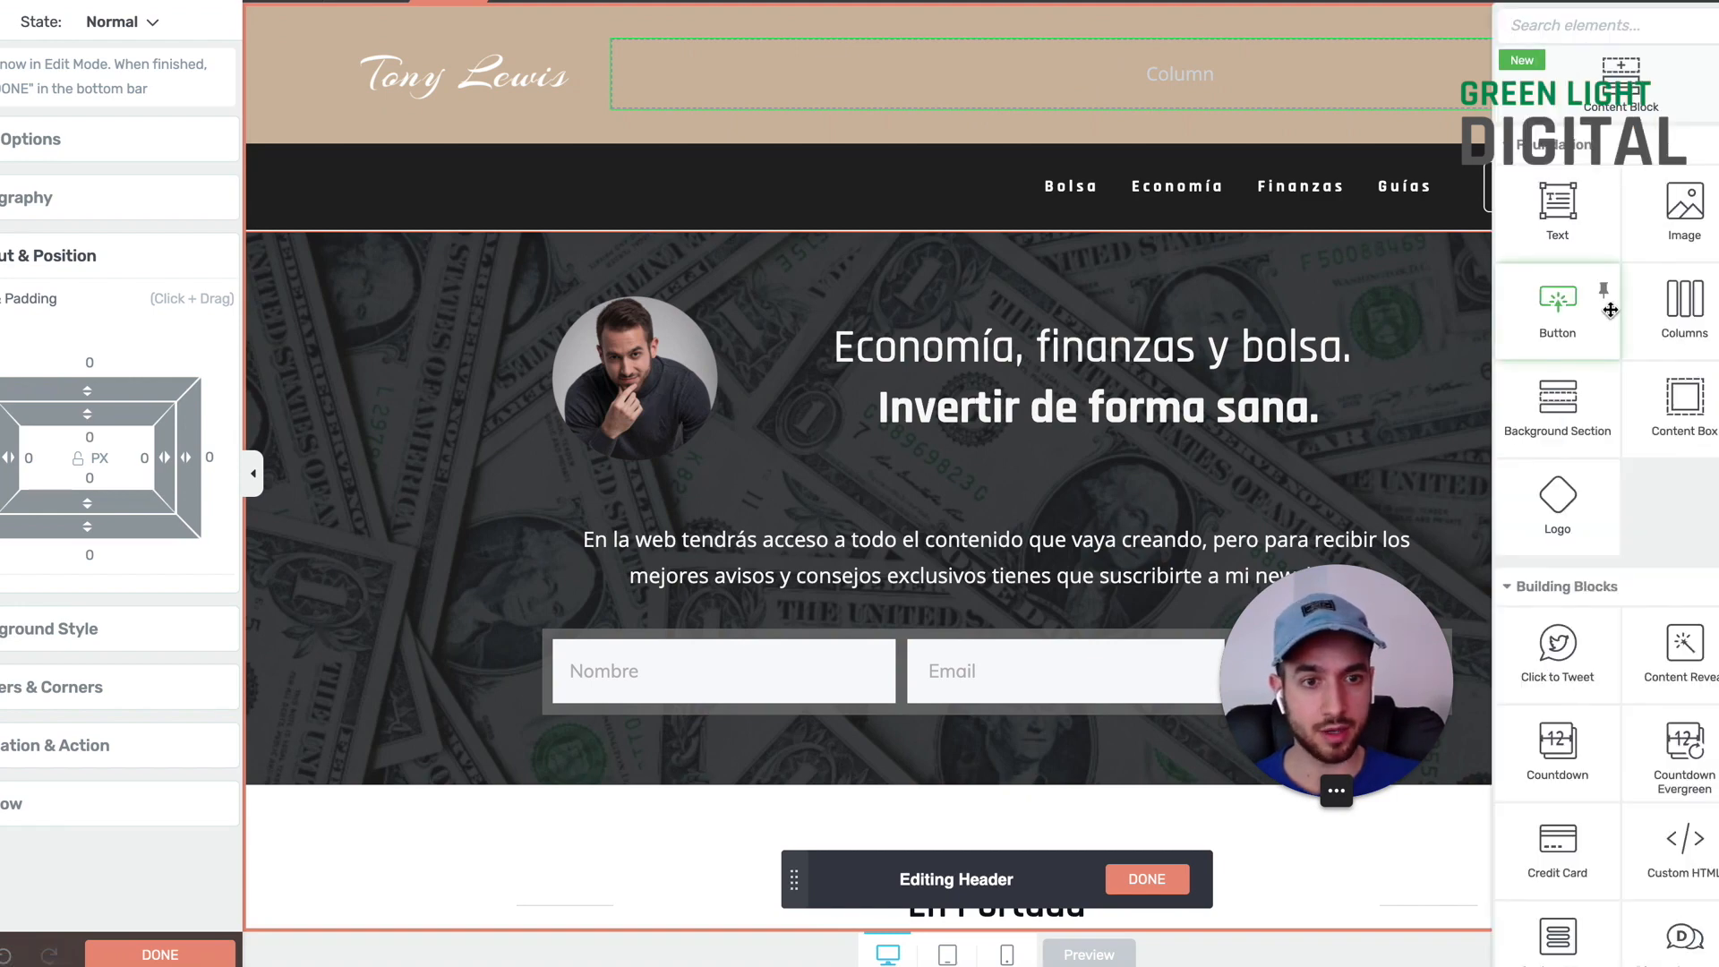
pyautogui.click(1717, 23)
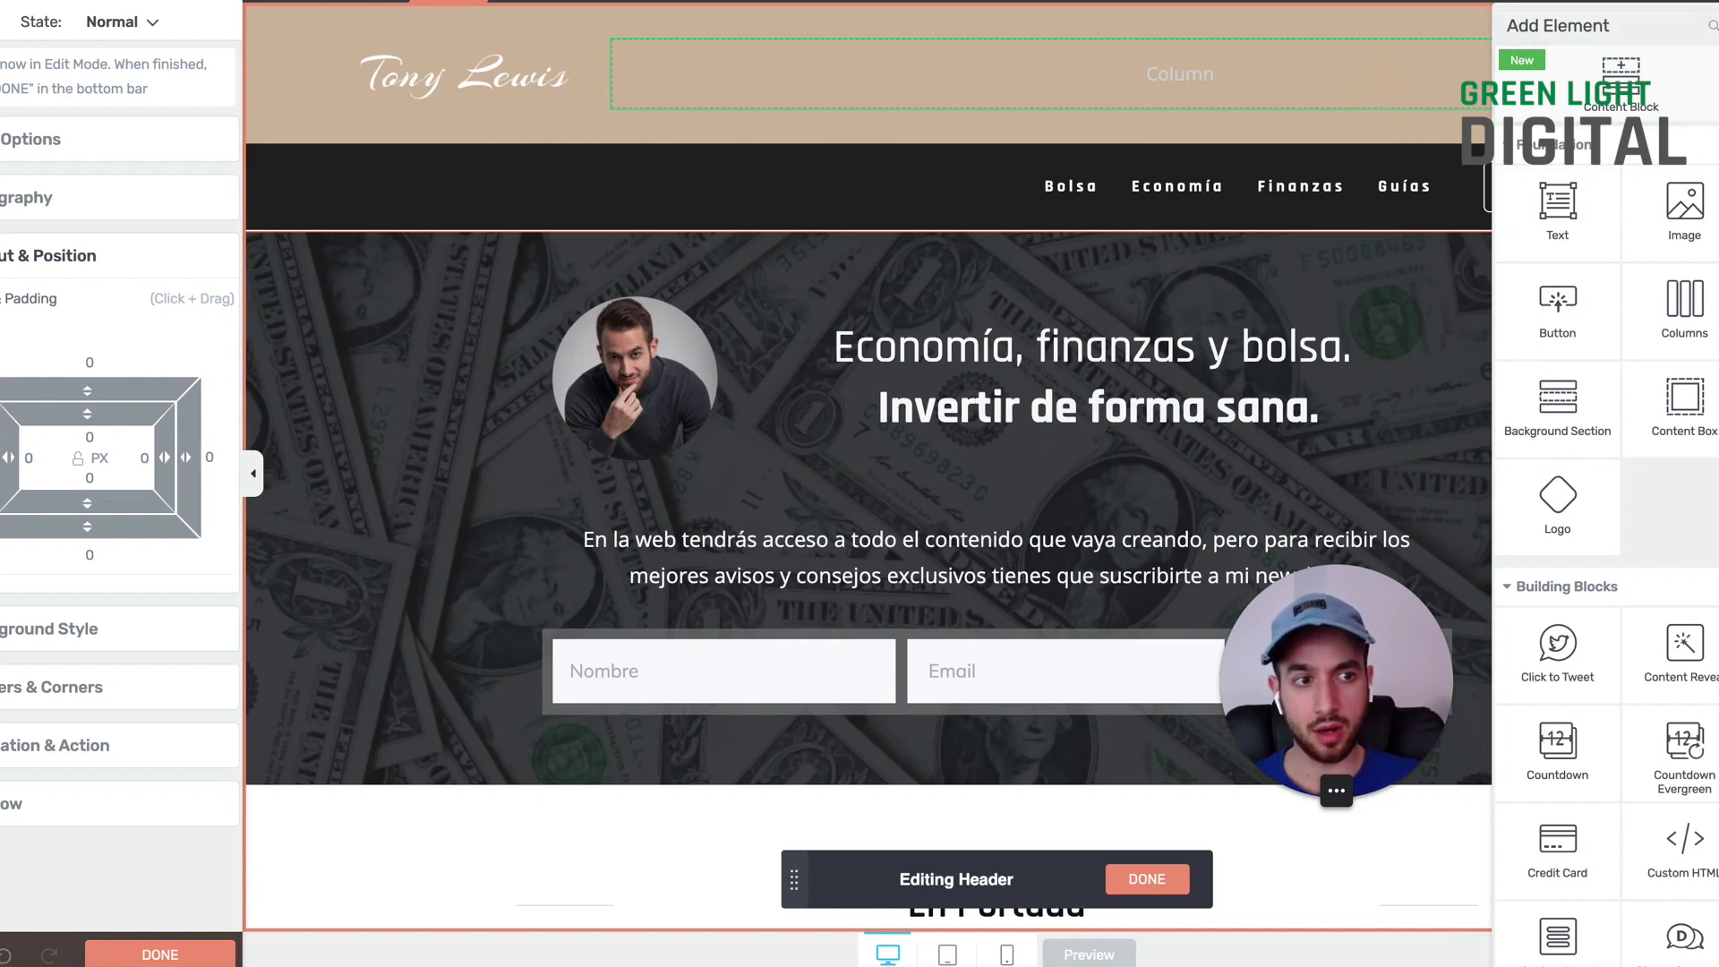
pyautogui.click(1716, 7)
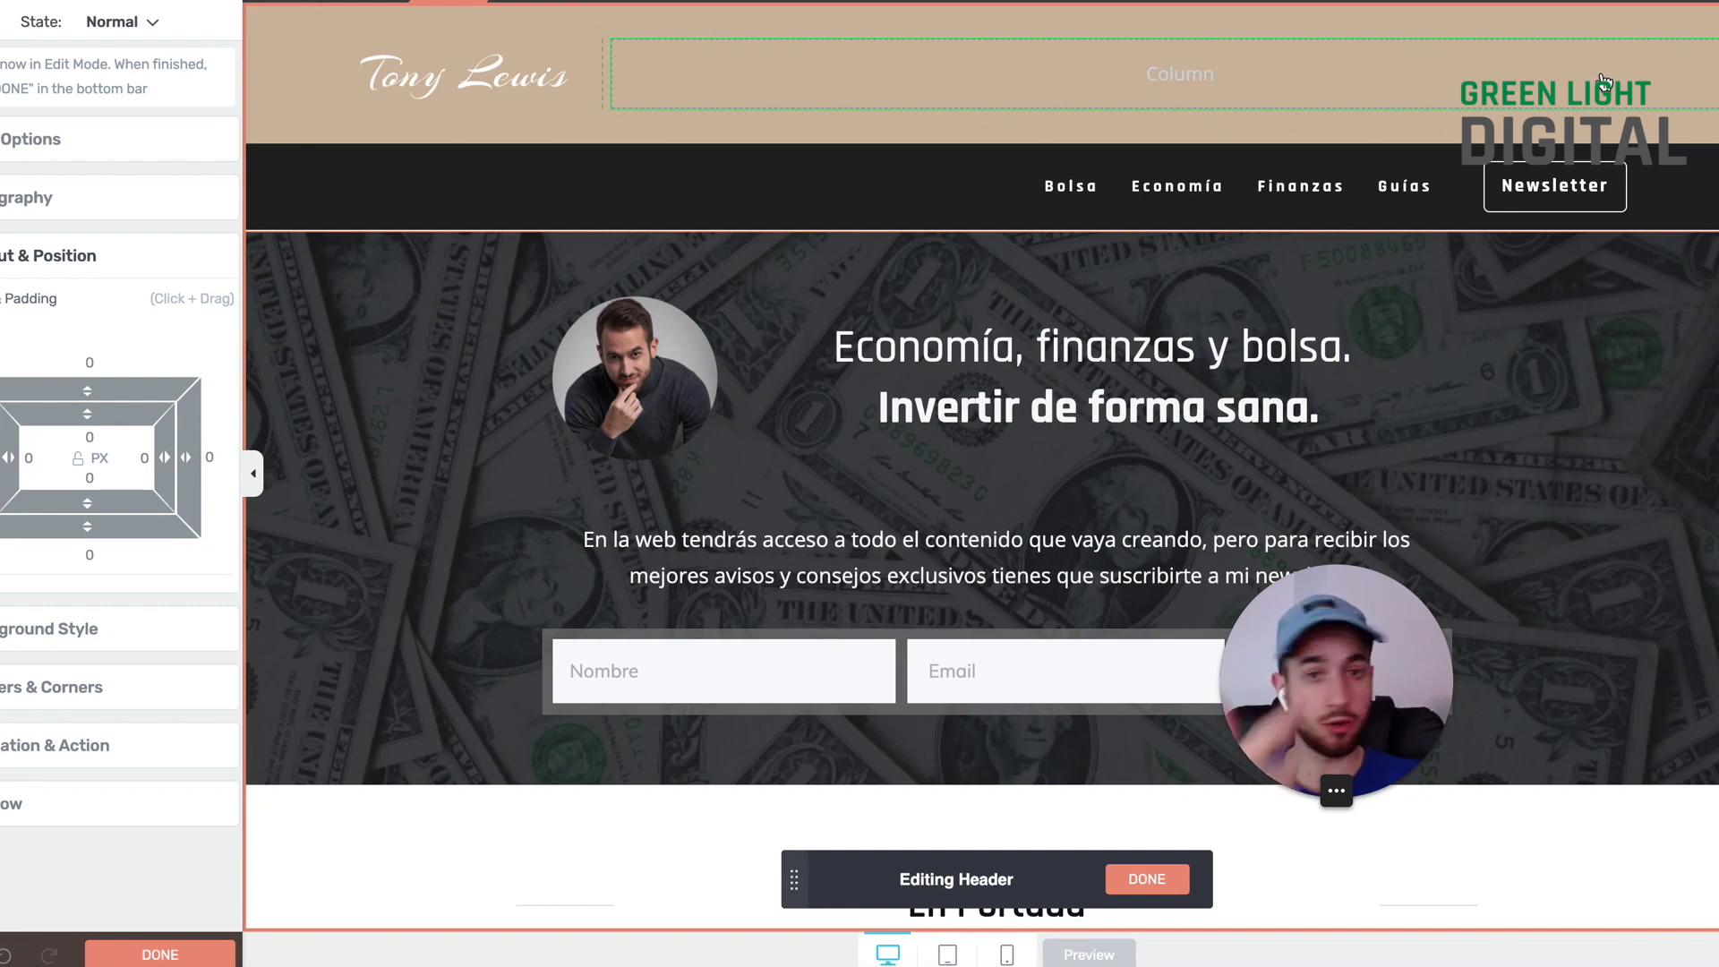
pyautogui.click(1717, 25)
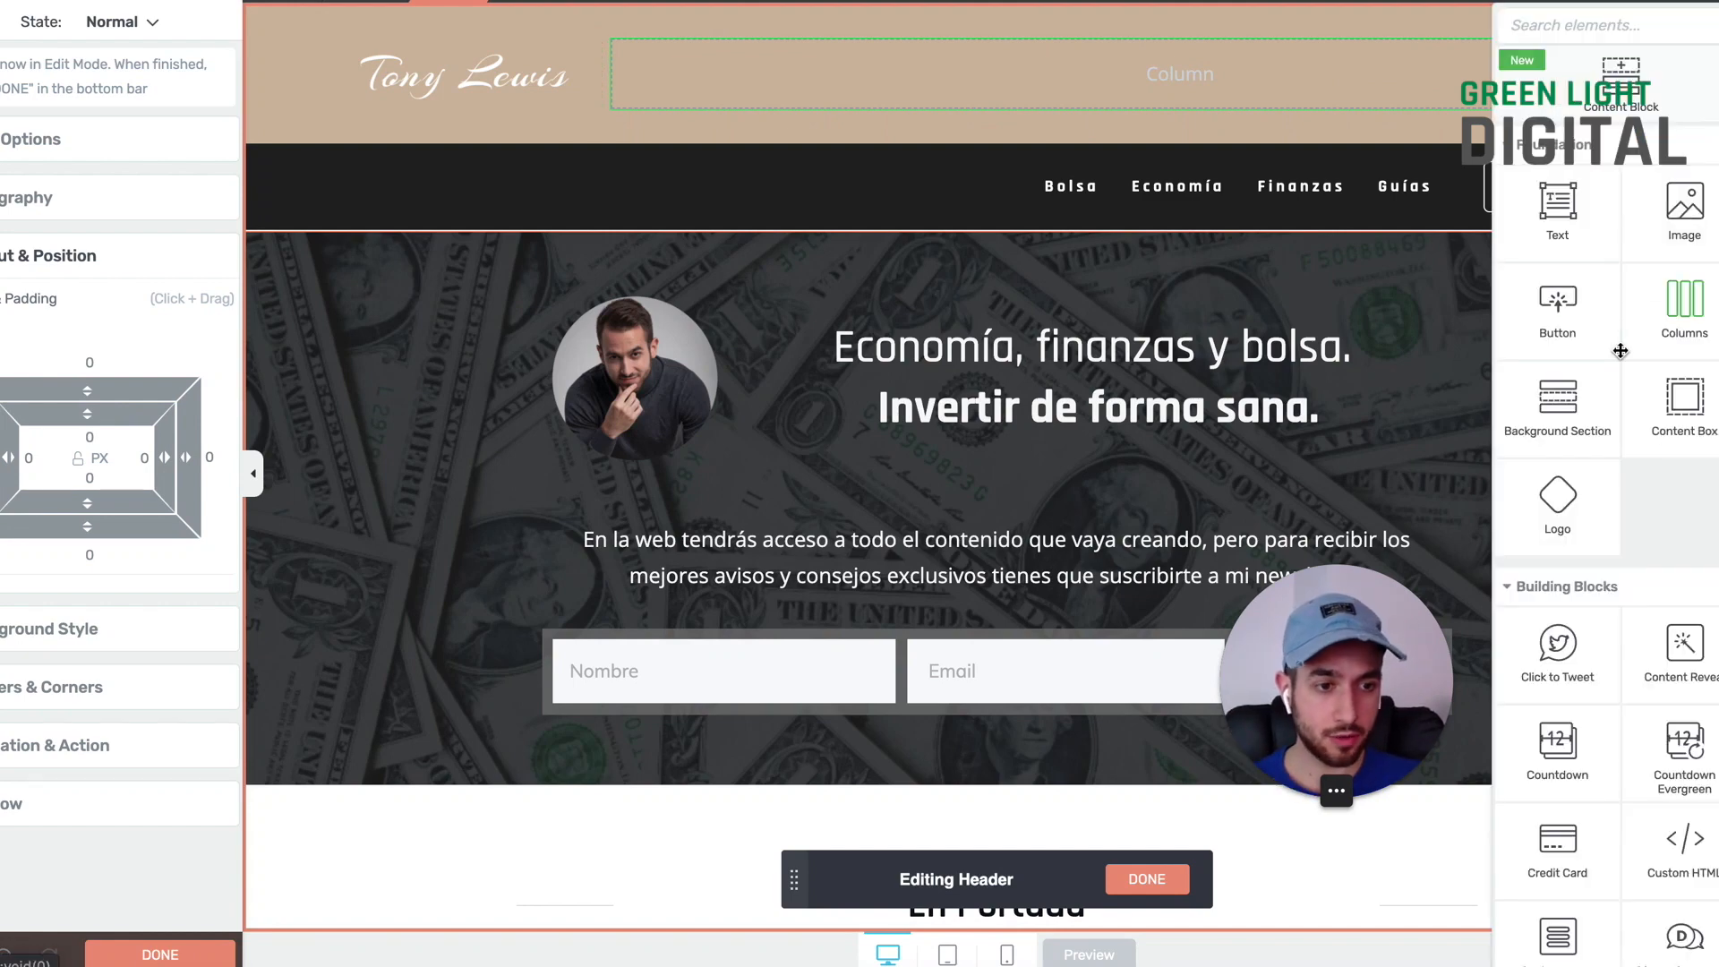
pyautogui.write('icon')
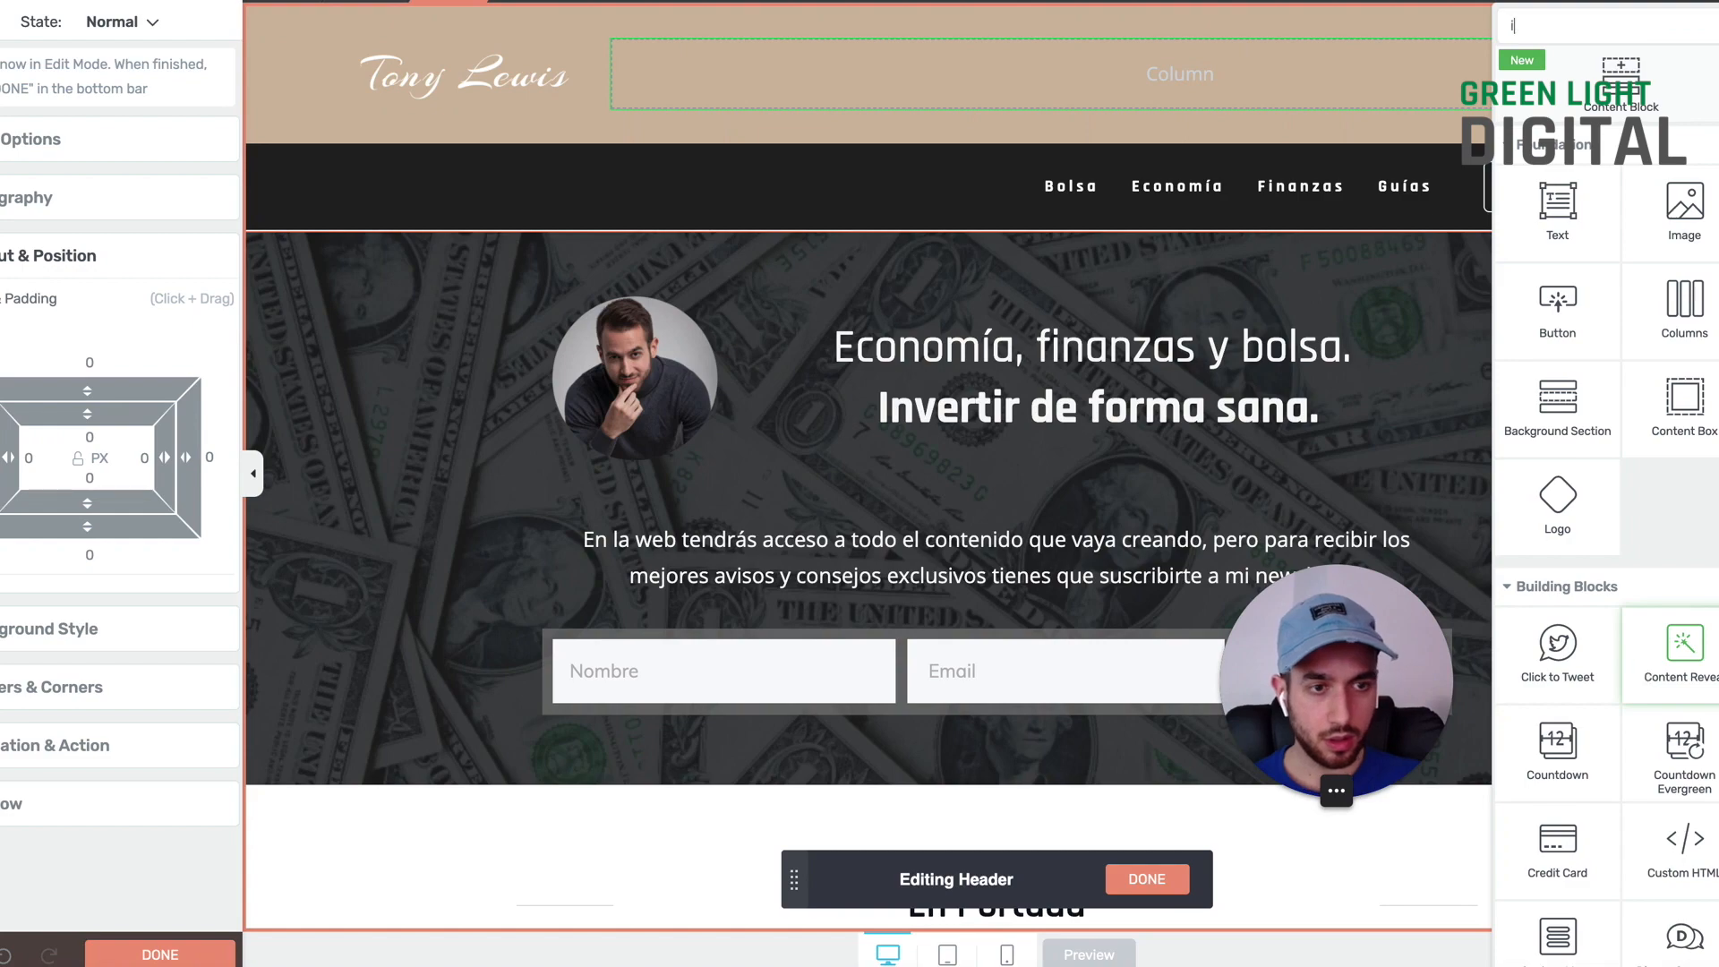
pyautogui.moveTo(1683, 175); pyautogui.dragTo(1316, 59)
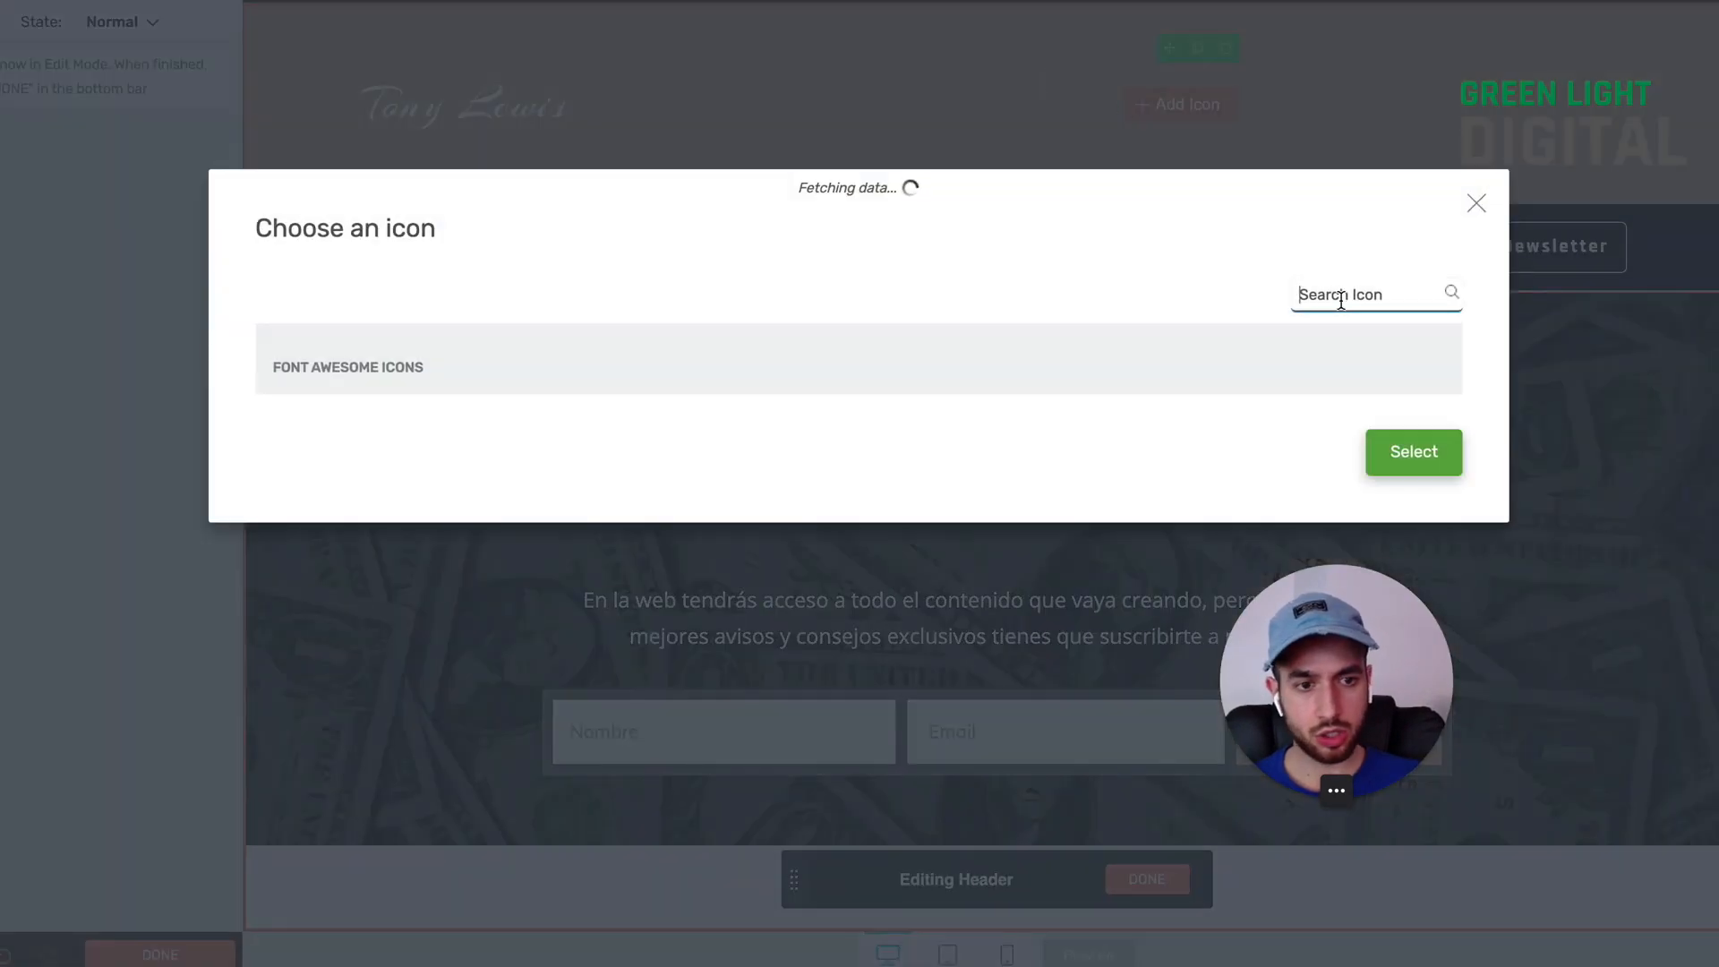
# Step: Search the icon library for "shop" and assign the solid shopping cart icon to the new element
pyautogui.click(1341, 302)
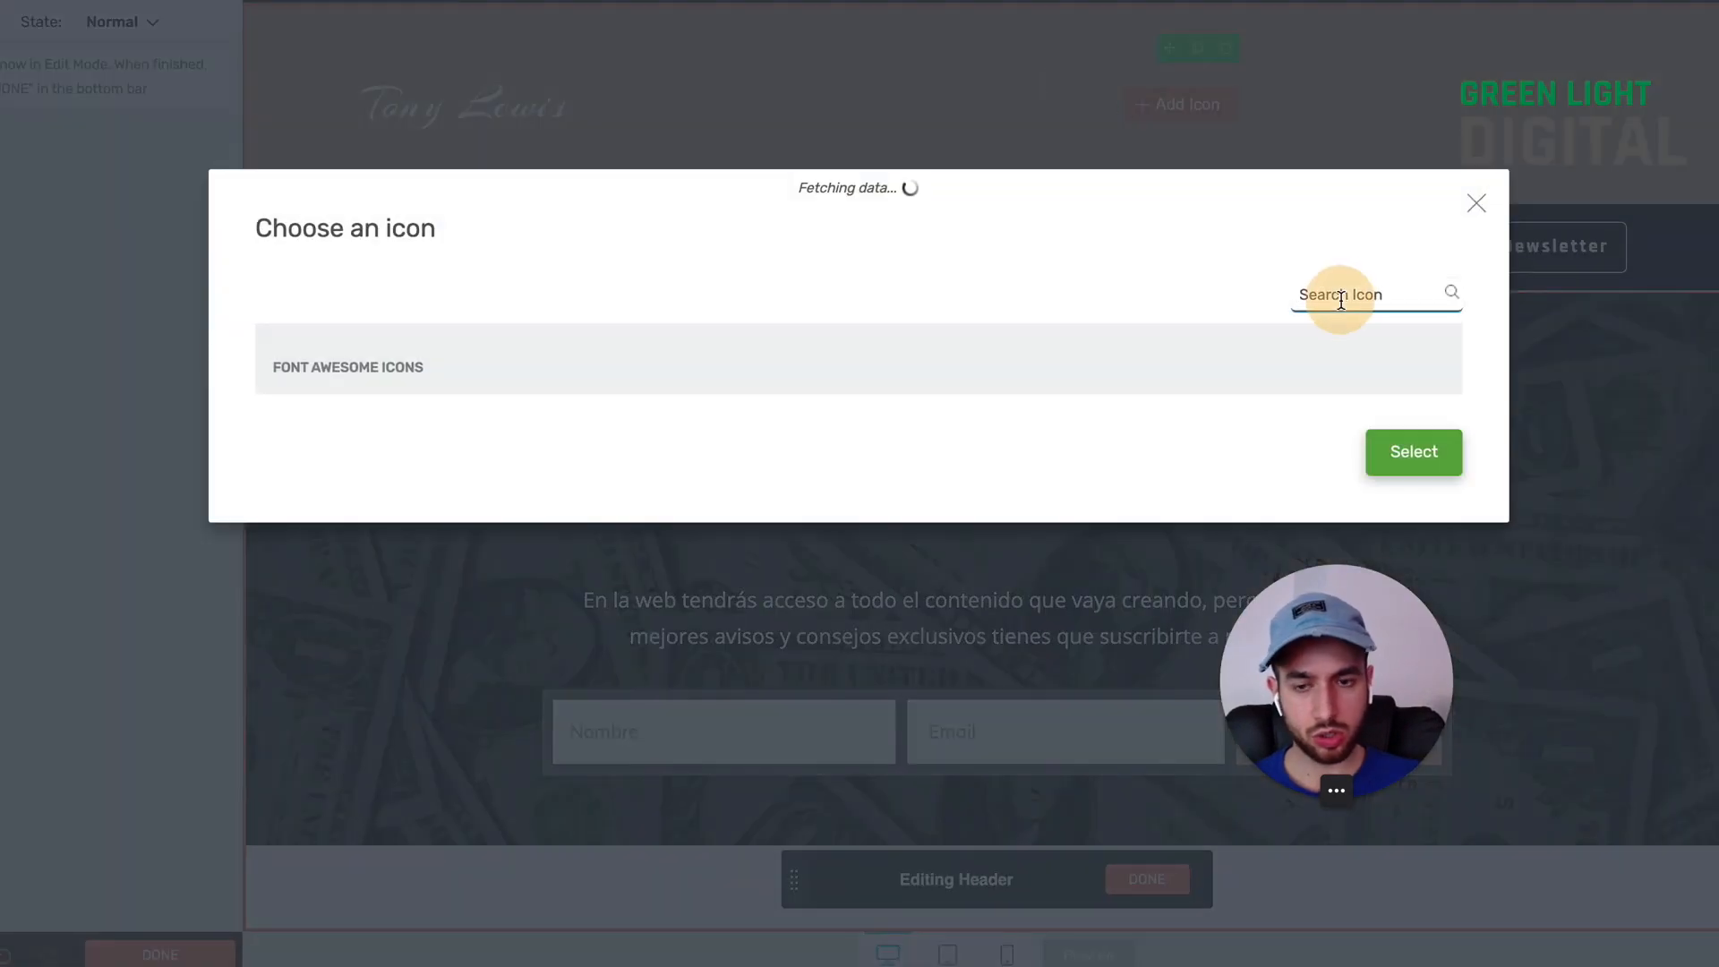
pyautogui.write('sho')
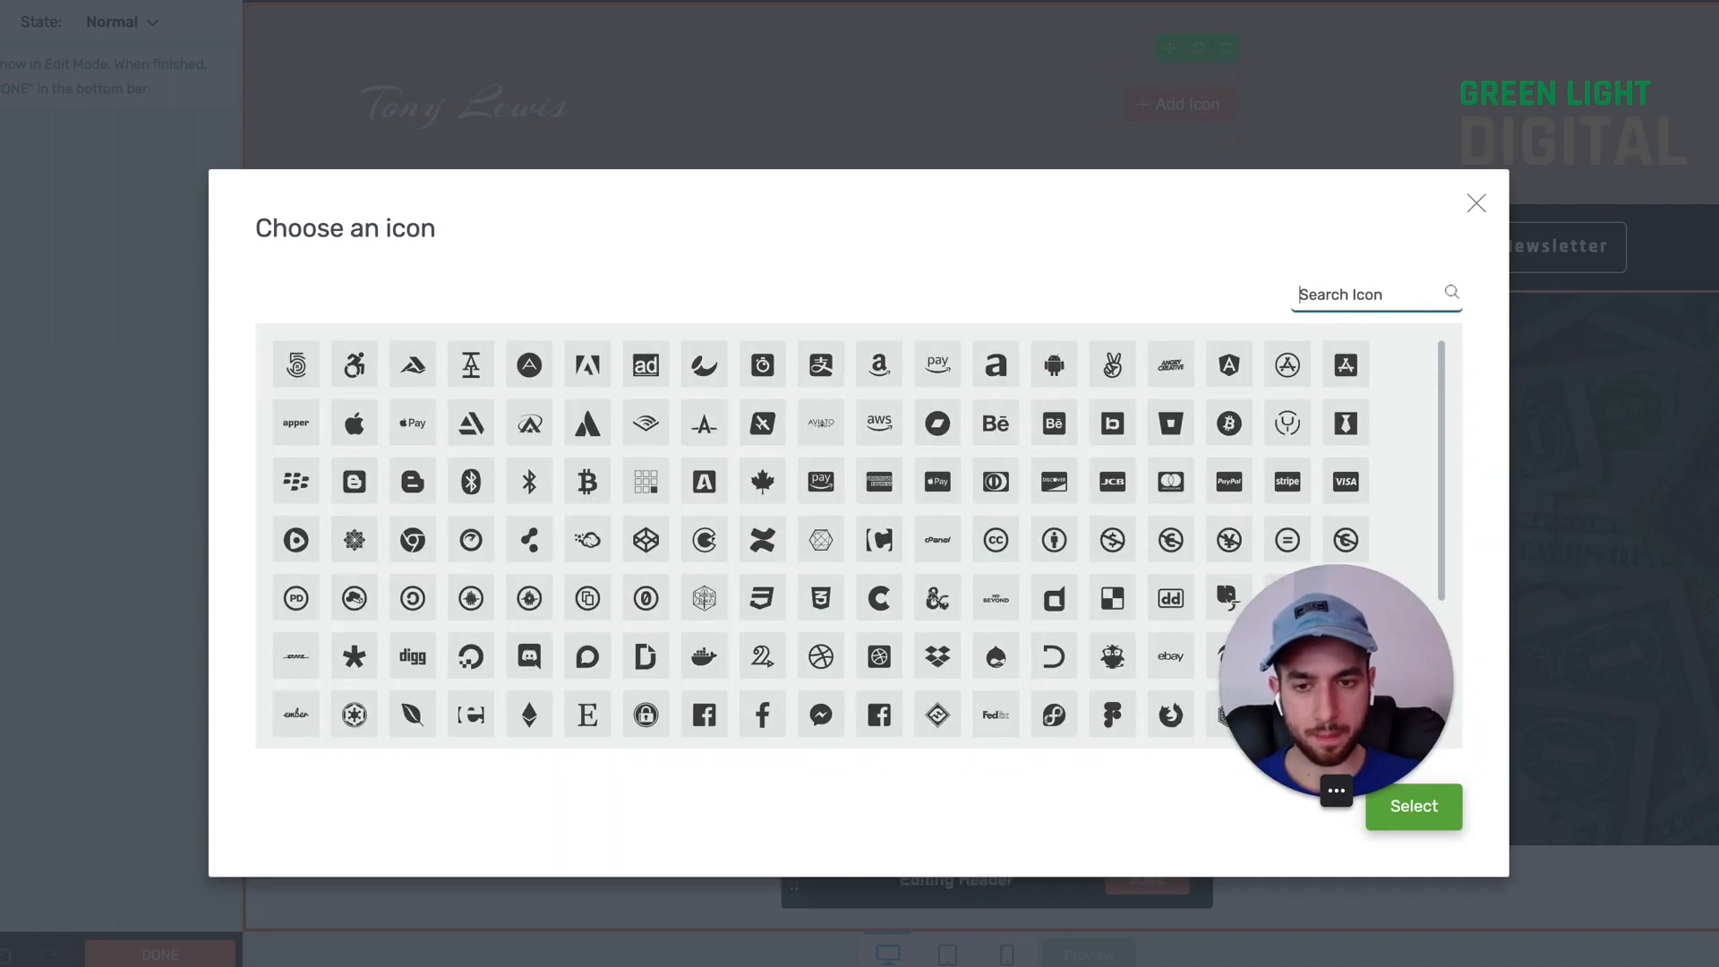
pyautogui.write('shop')
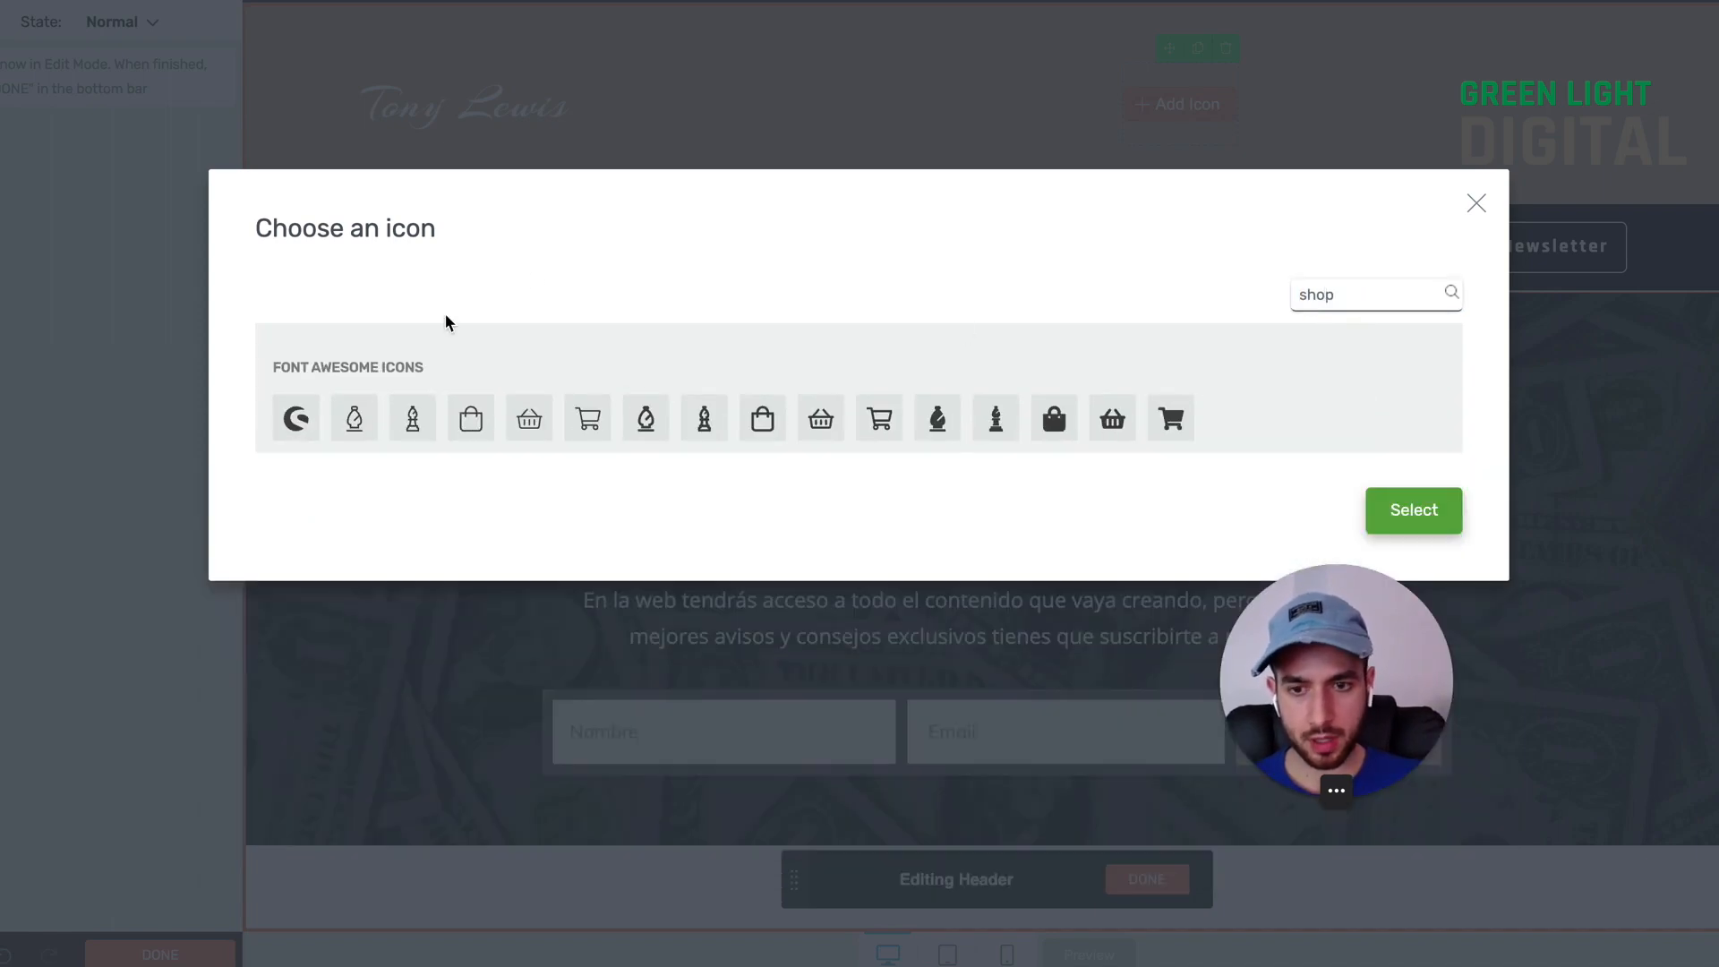
pyautogui.click(1172, 417)
pyautogui.click(1412, 510)
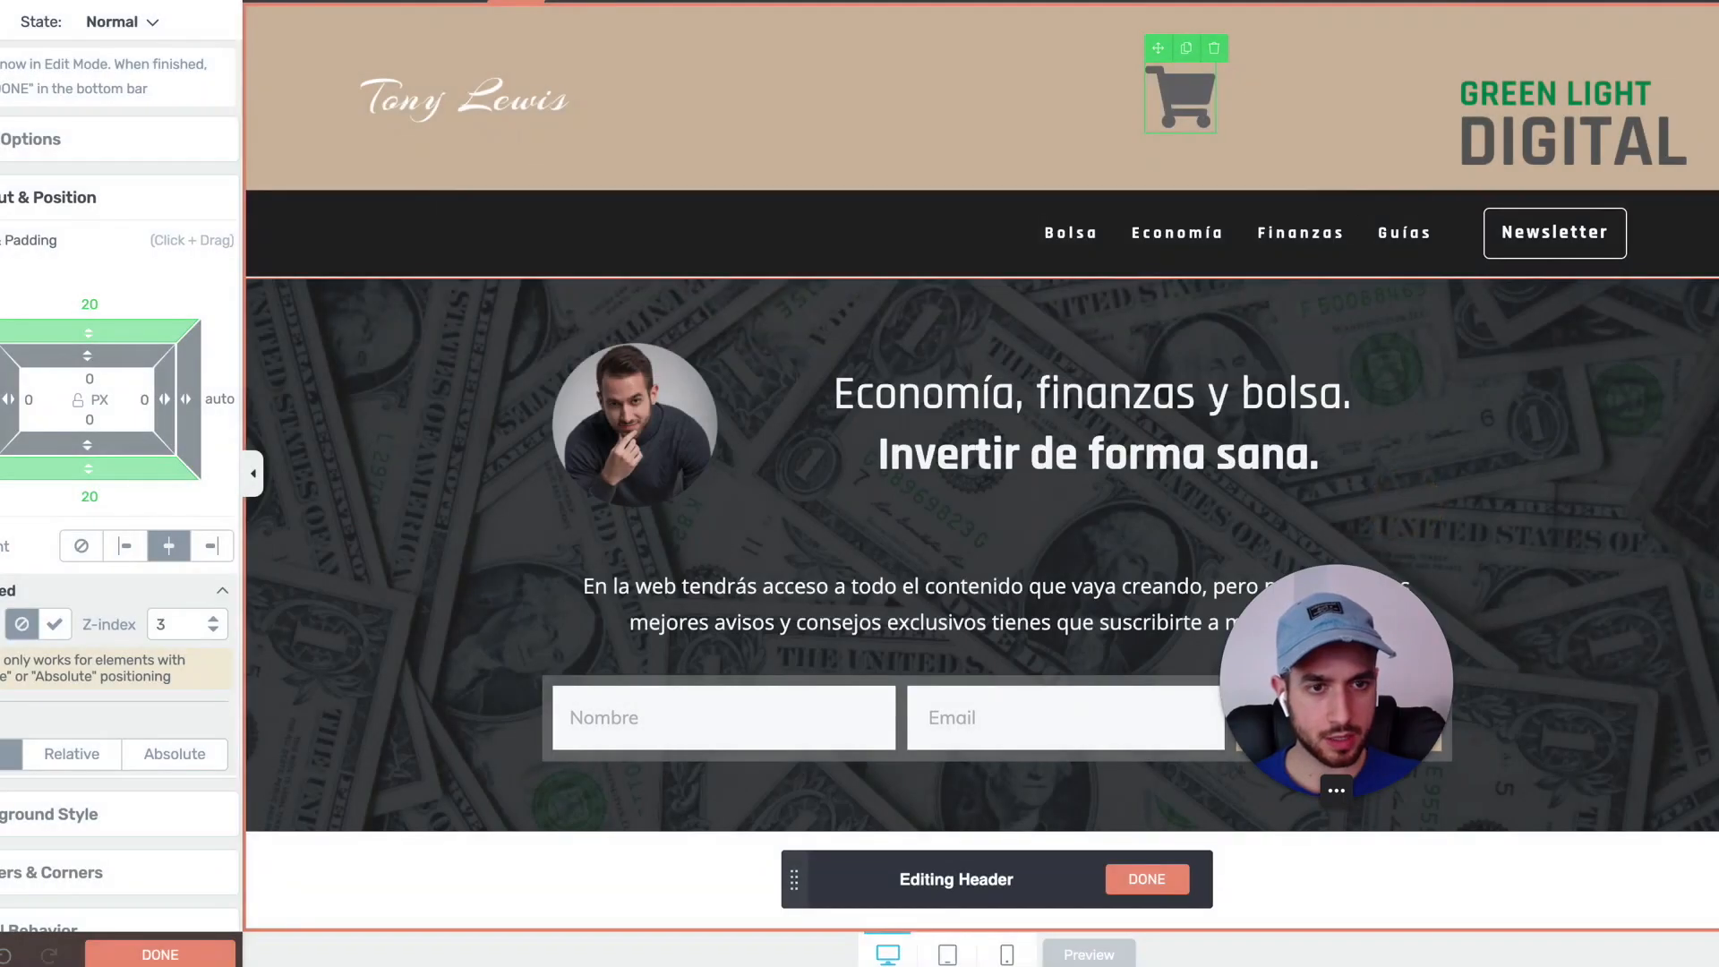
# Step: Set the shopping cart icon's color to white (#ffffff)
pyautogui.click(121, 139)
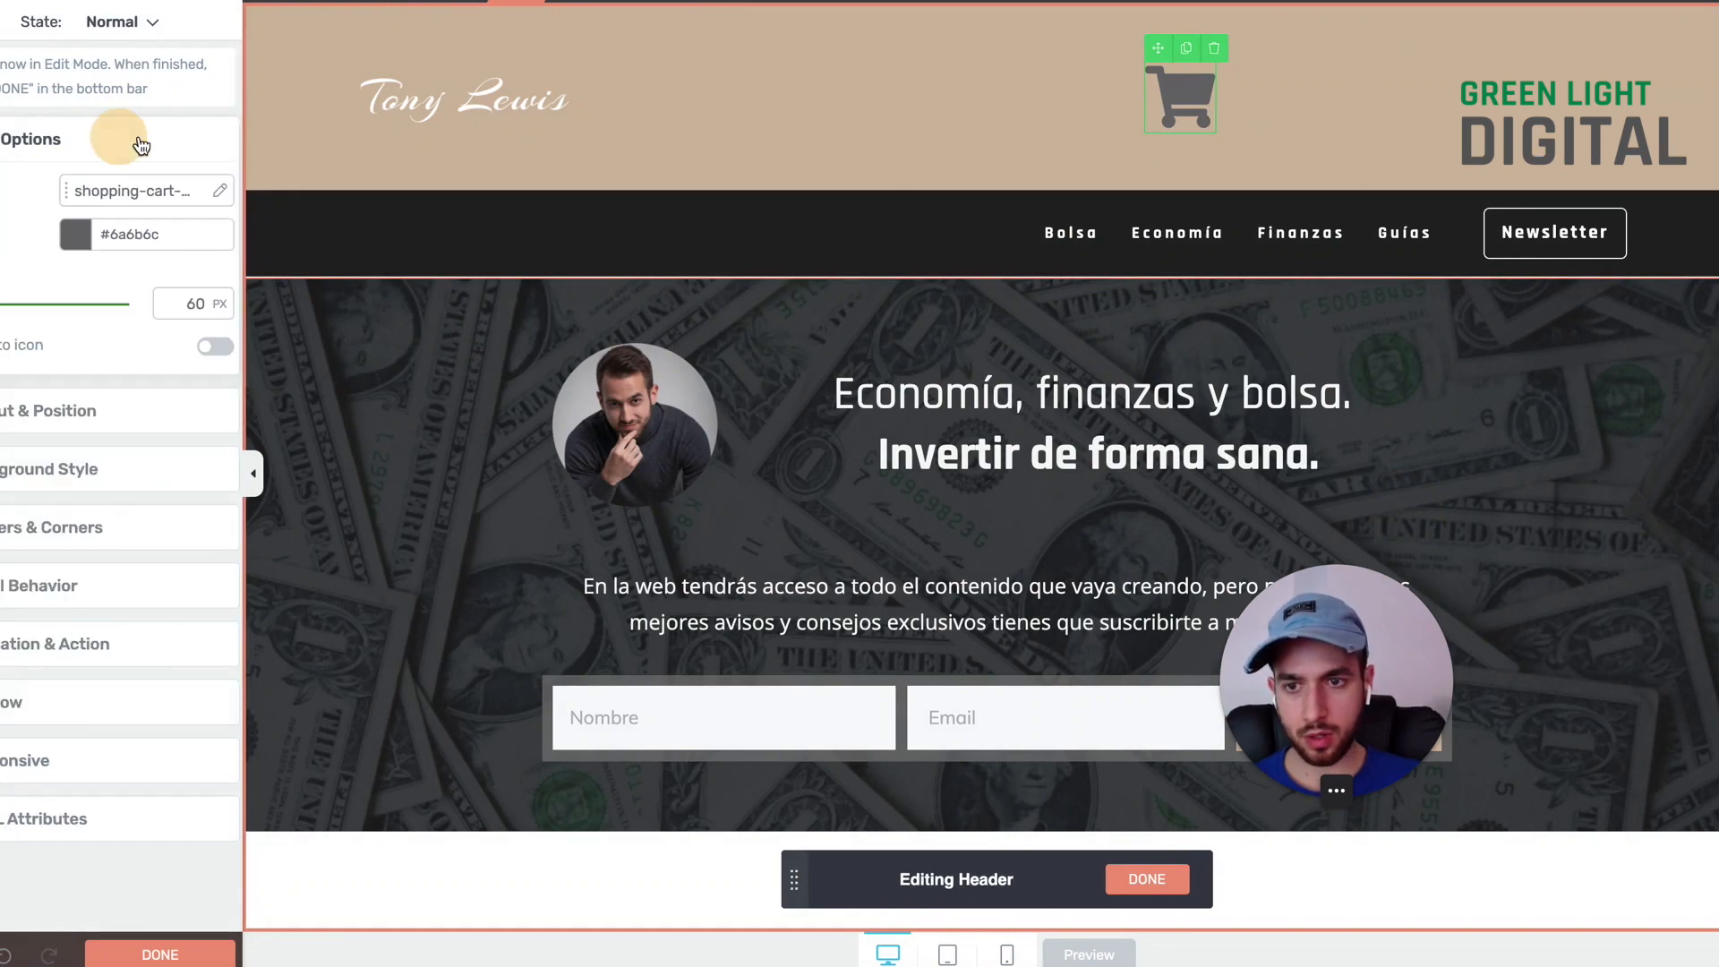
pyautogui.click(68, 238)
pyautogui.moveTo(63, 358); pyautogui.dragTo(0, 276)
pyautogui.click(161, 736)
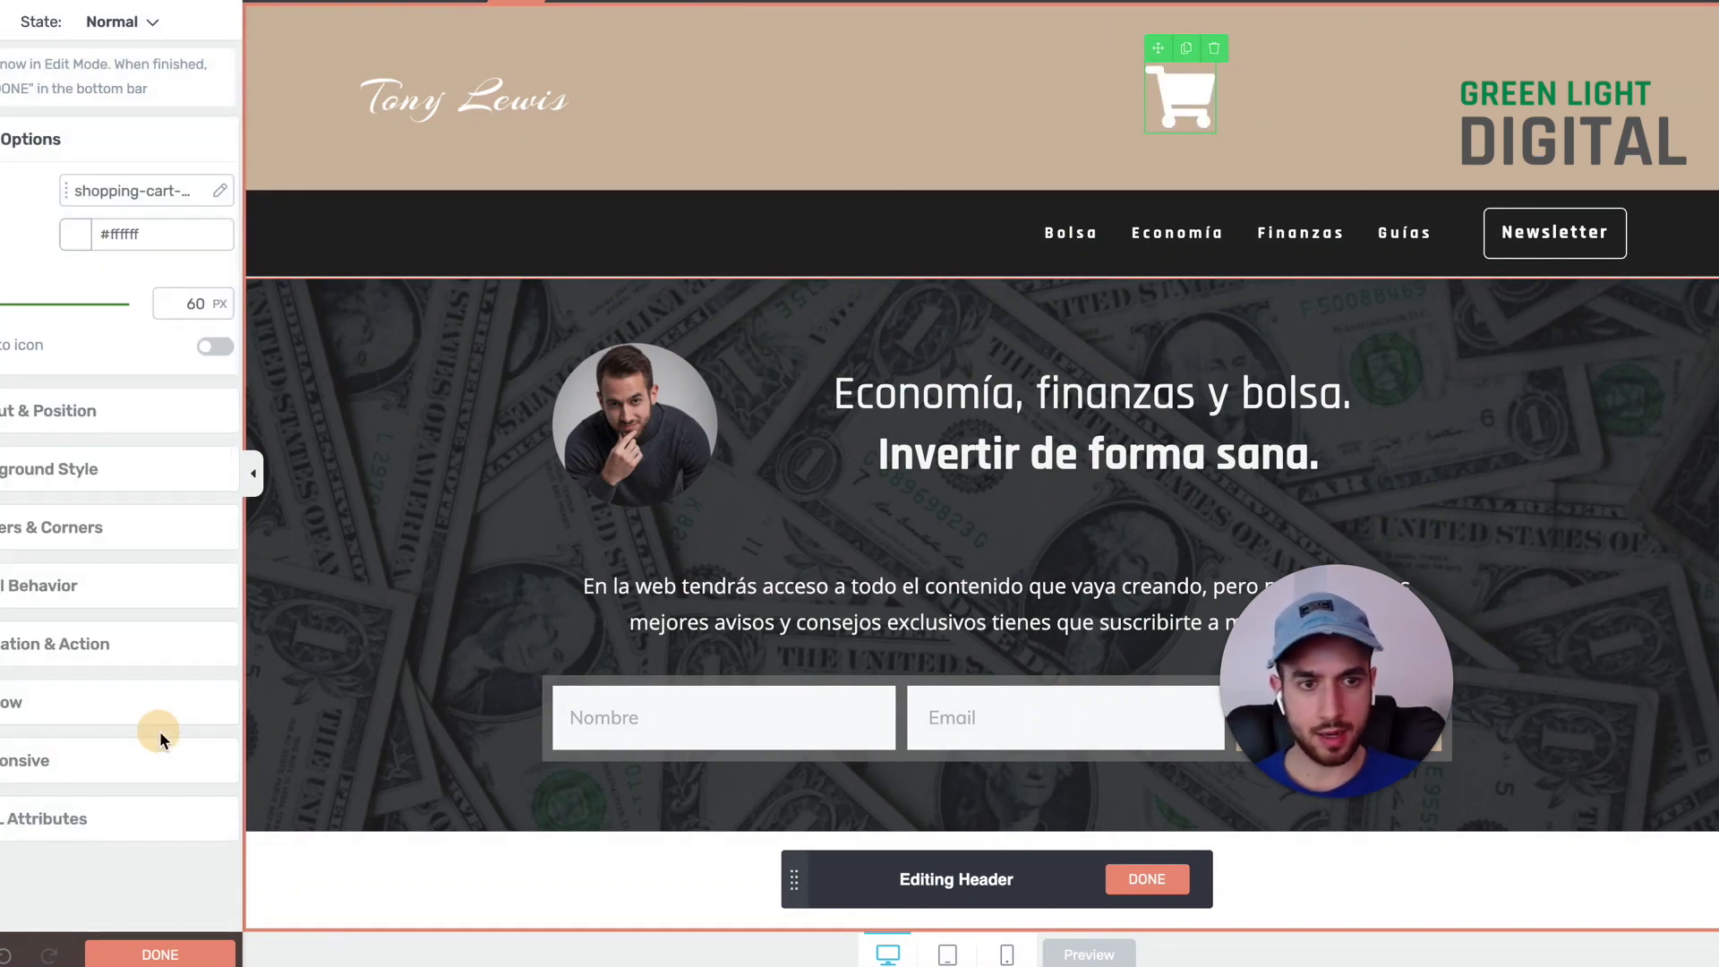
# Step: Look for social elements, then add an Icon element in a new column beside the cart and assign the Twitter icon
pyautogui.moveTo(1640, 472)
pyautogui.write('soci')
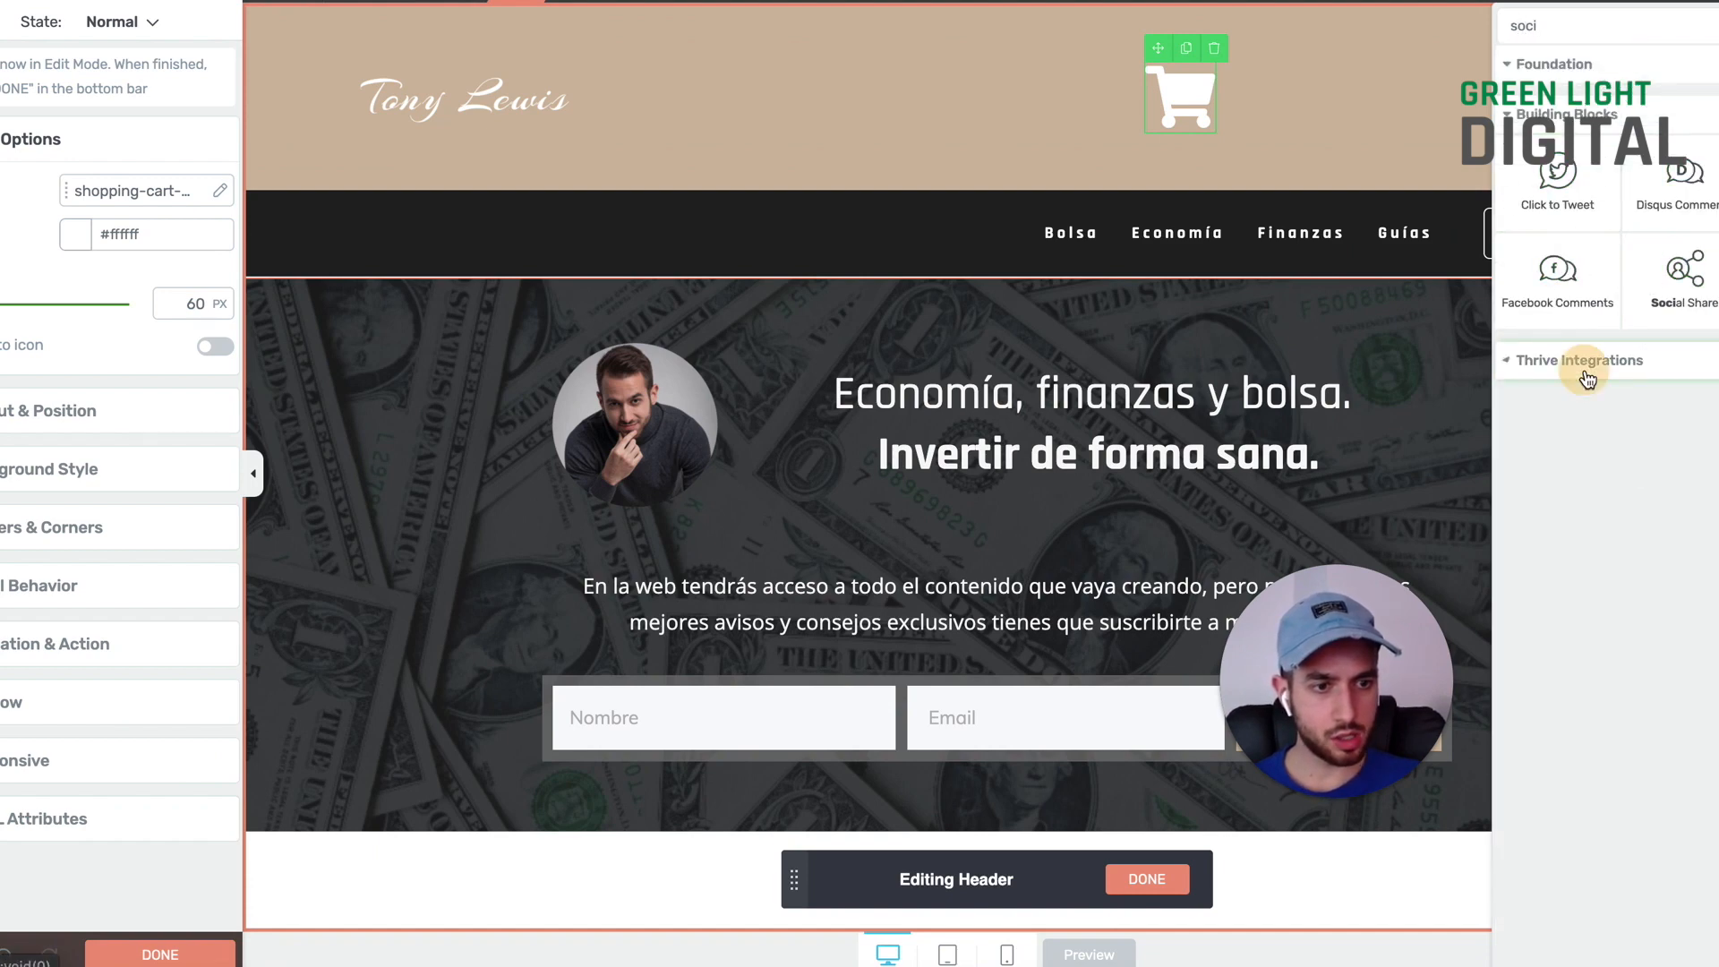
pyautogui.click(1573, 66)
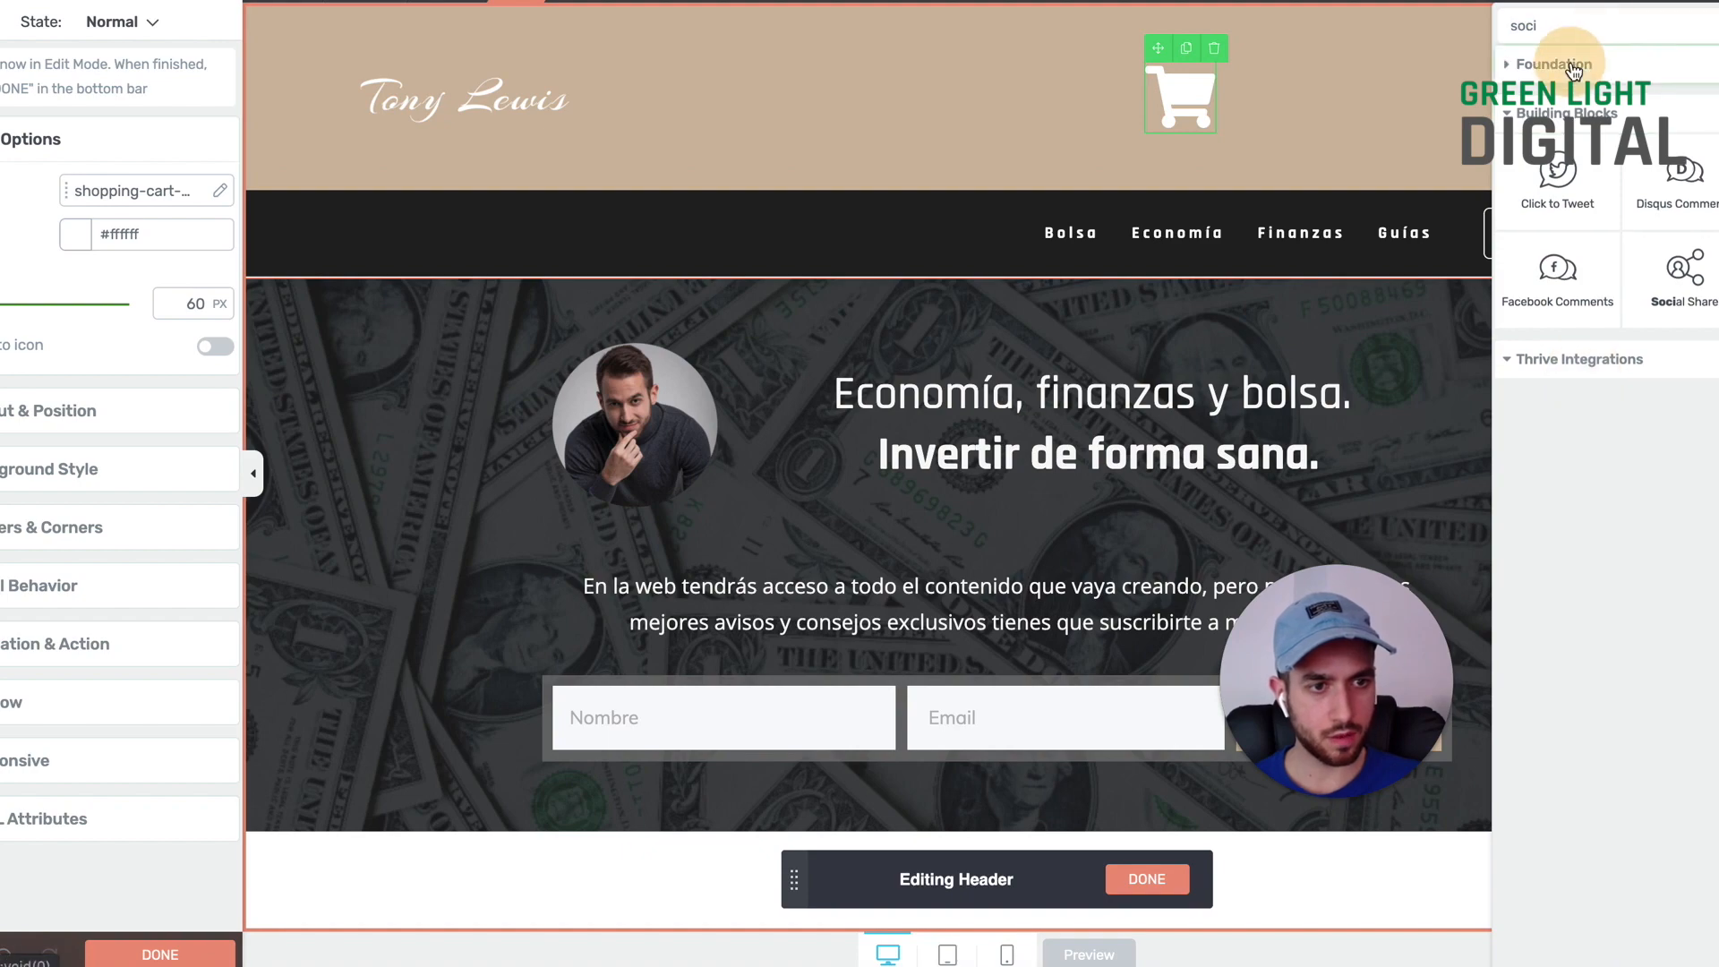
pyautogui.doubleClick(1585, 26)
pyautogui.write('icon')
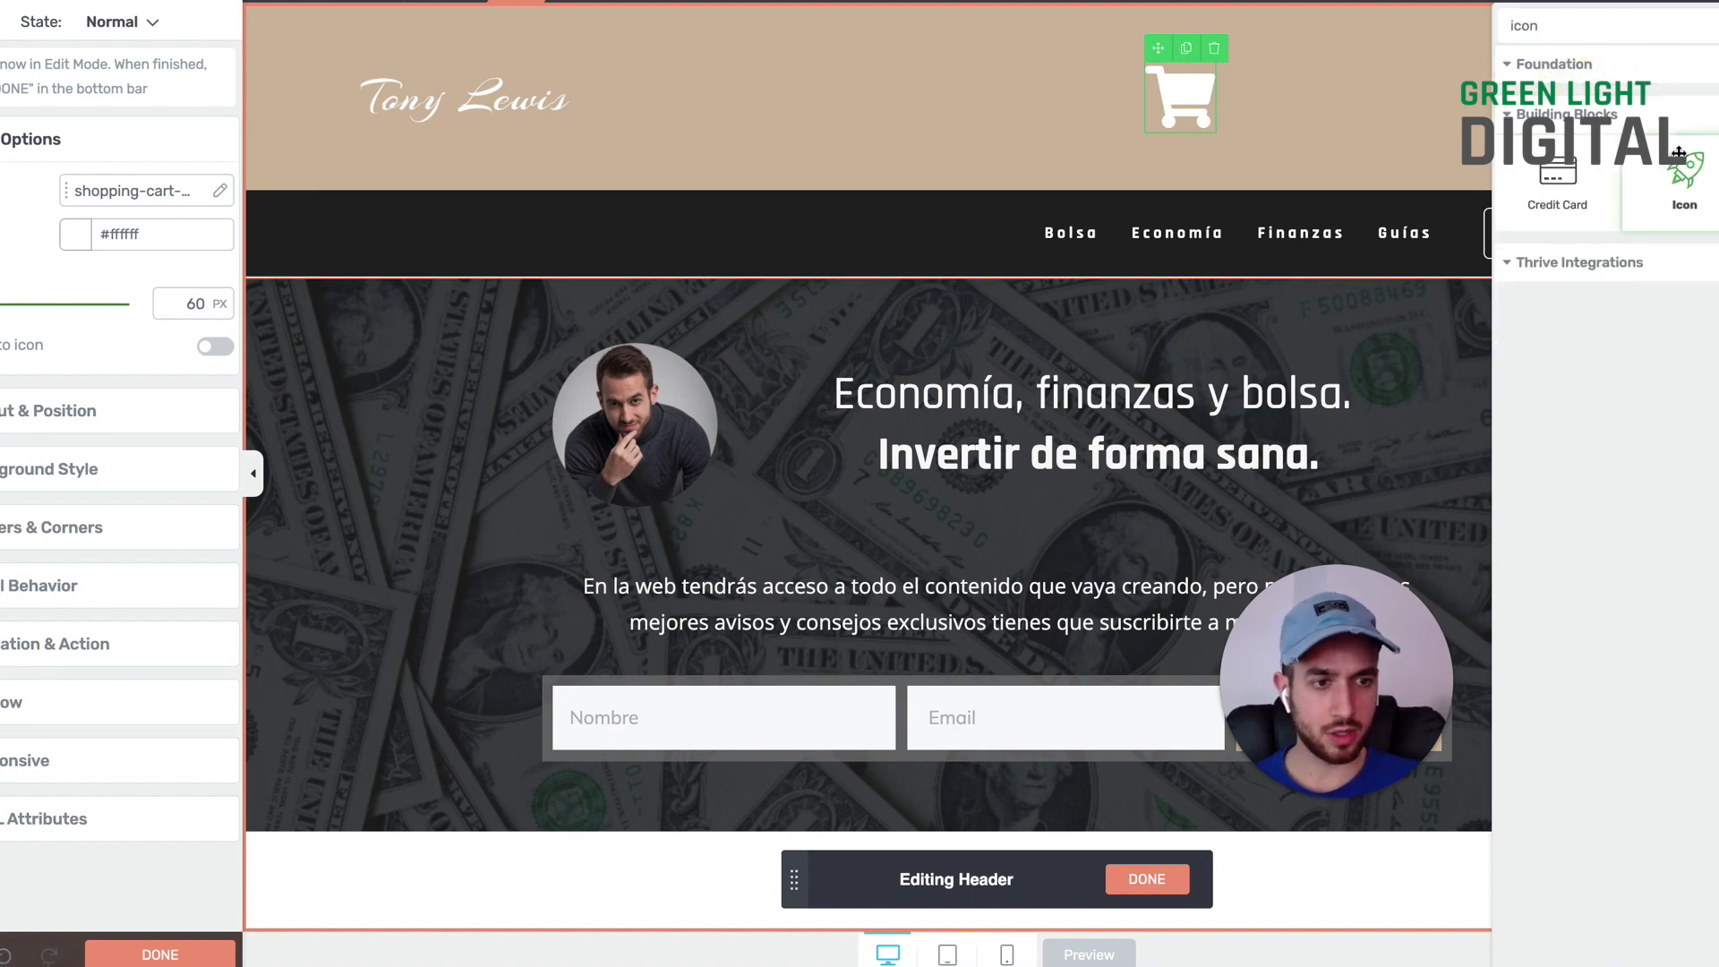
pyautogui.moveTo(1679, 153); pyautogui.dragTo(994, 96)
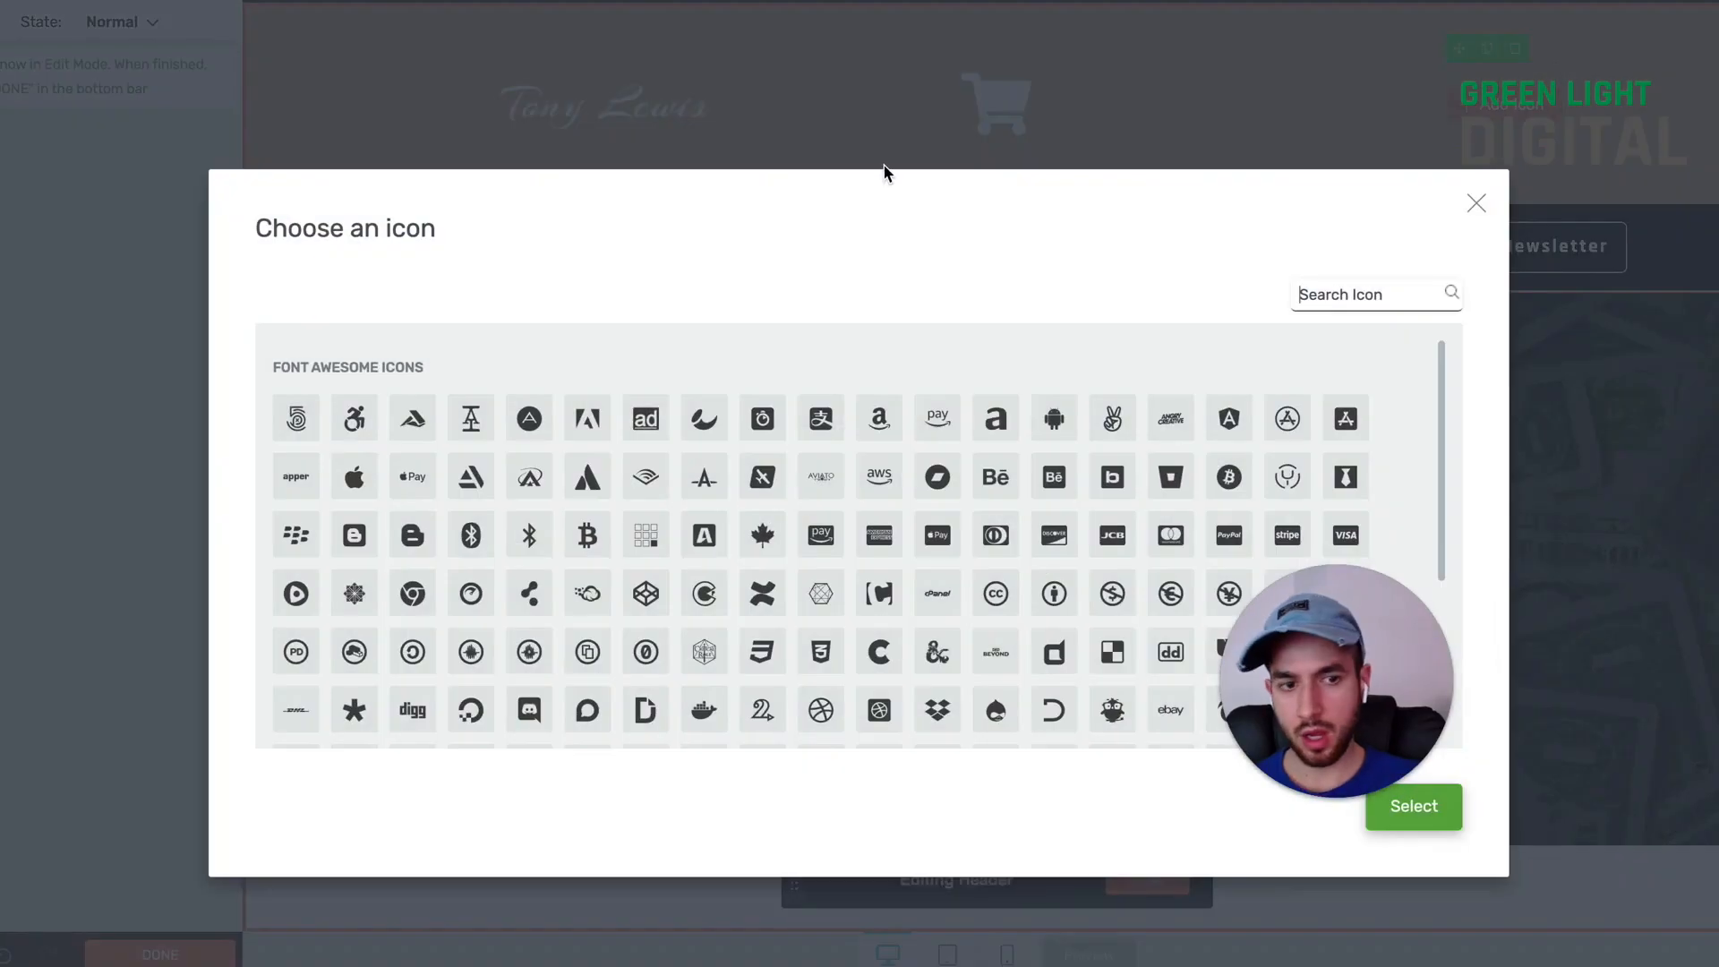
pyautogui.write('twit')
pyautogui.click(356, 439)
pyautogui.click(1417, 503)
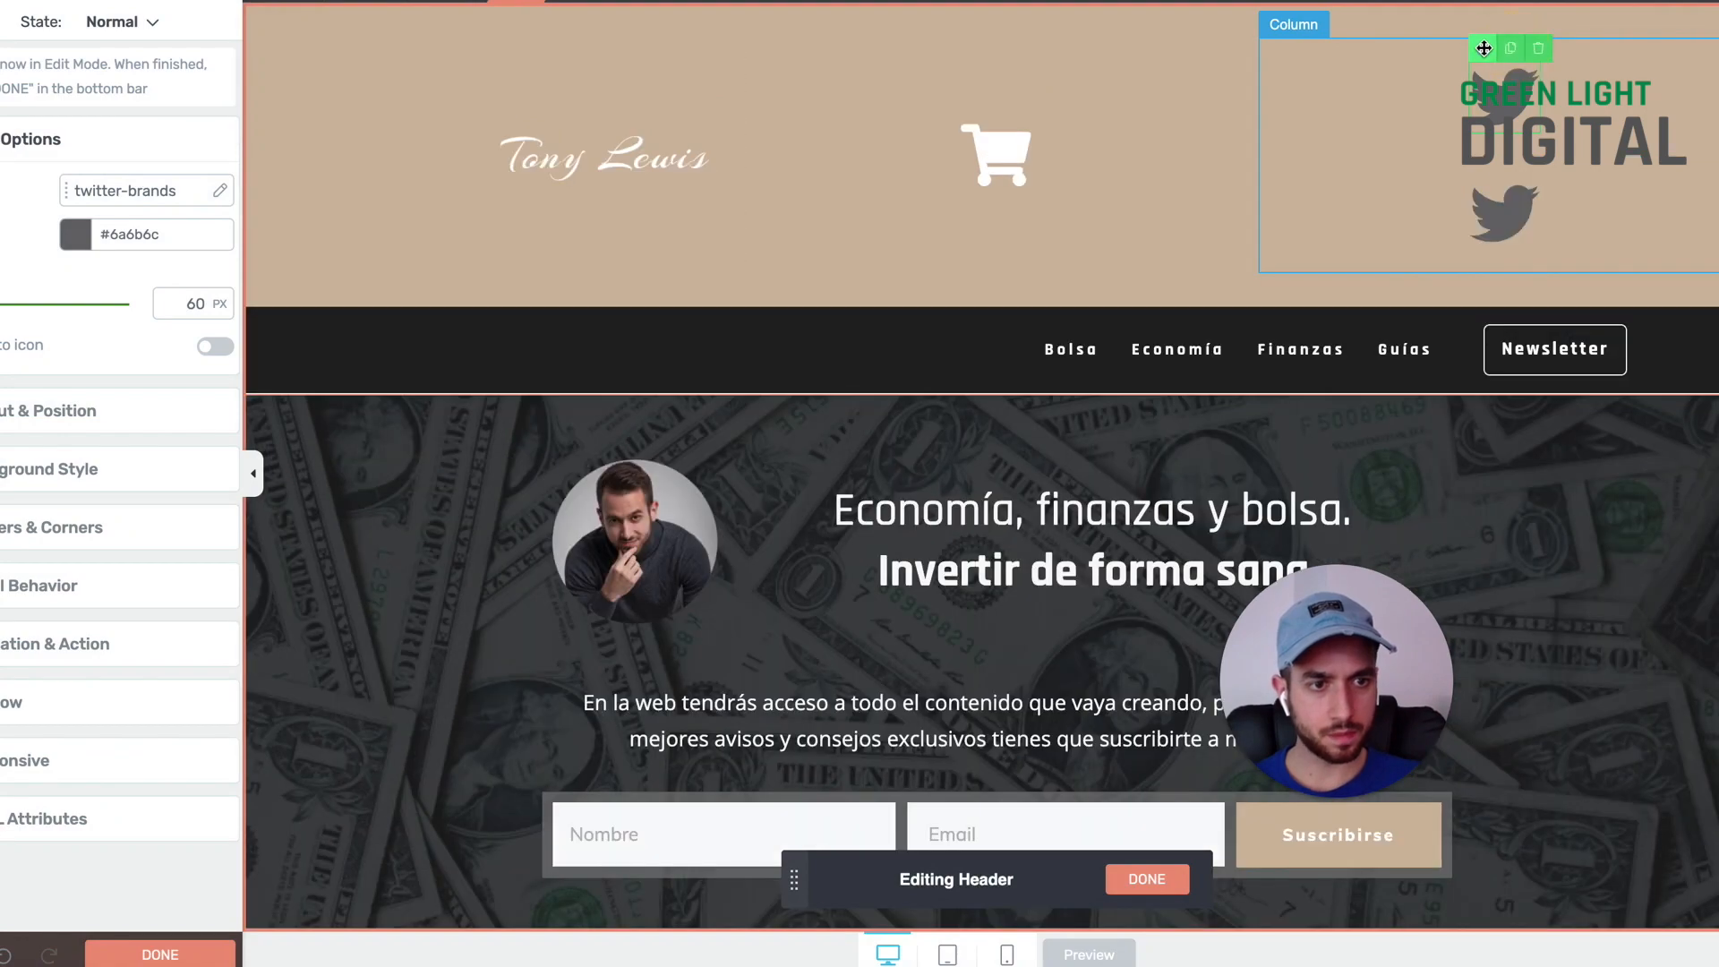
# Step: Move the duplicated Twitter icon into its own new header column and replace it with the Instagram icon
pyautogui.moveTo(1484, 48); pyautogui.dragTo(1581, 211)
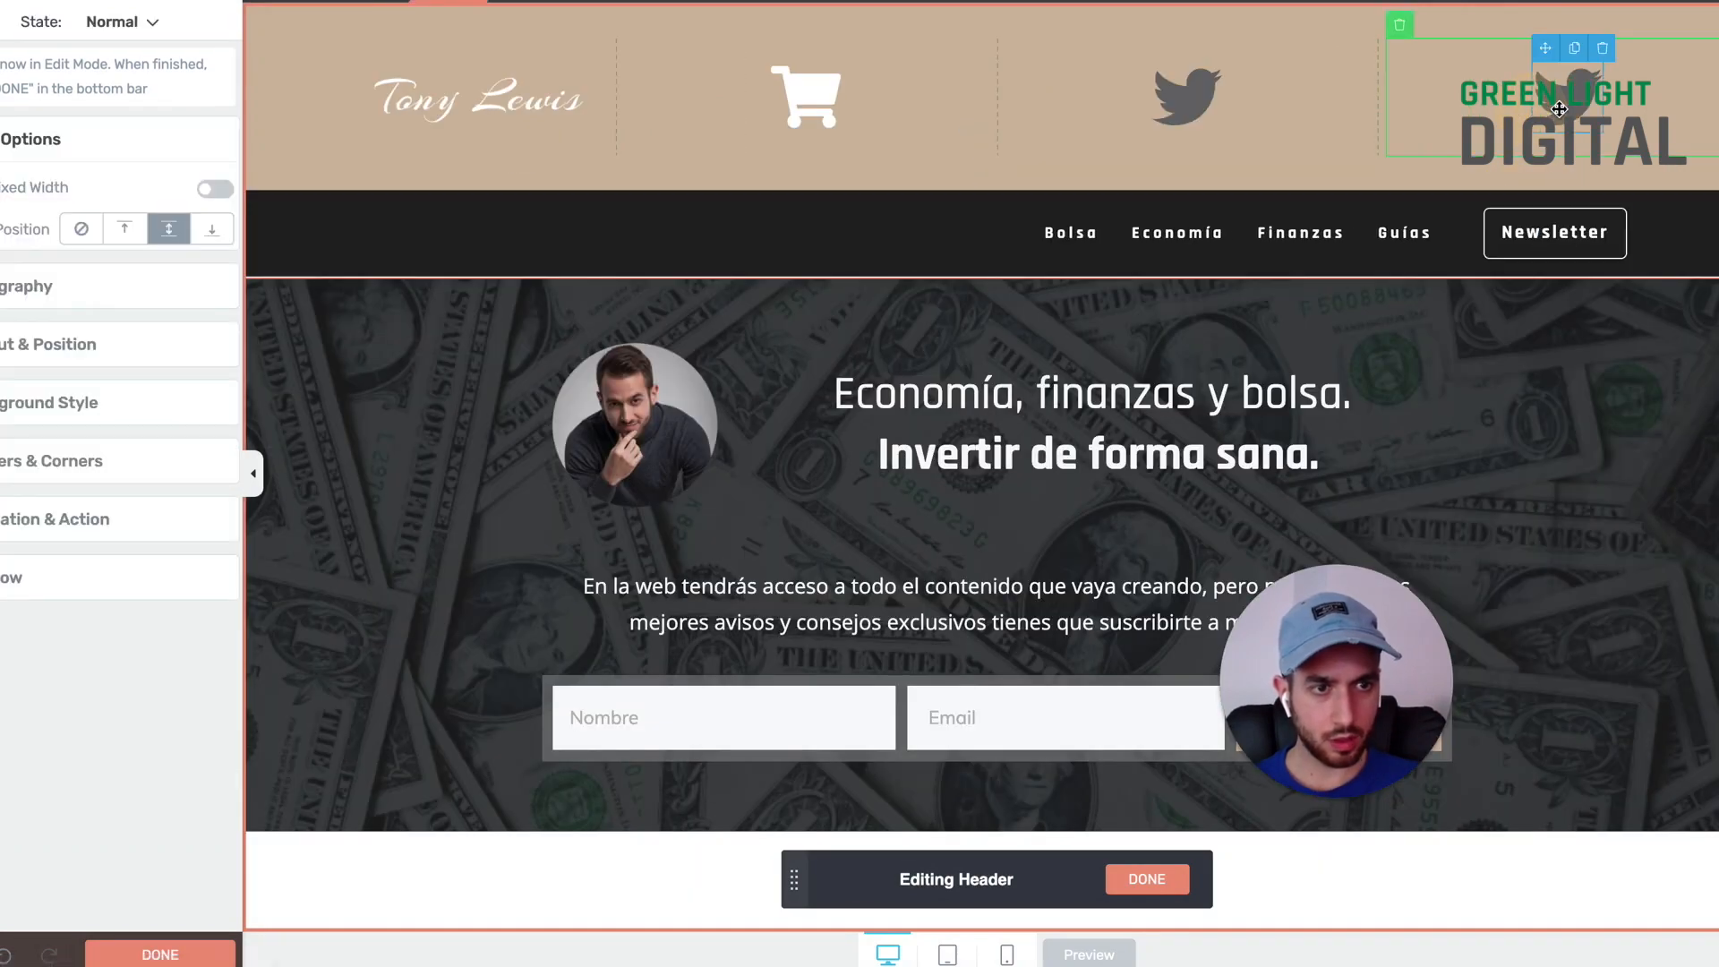
pyautogui.click(134, 193)
pyautogui.write('inst')
pyautogui.click(297, 413)
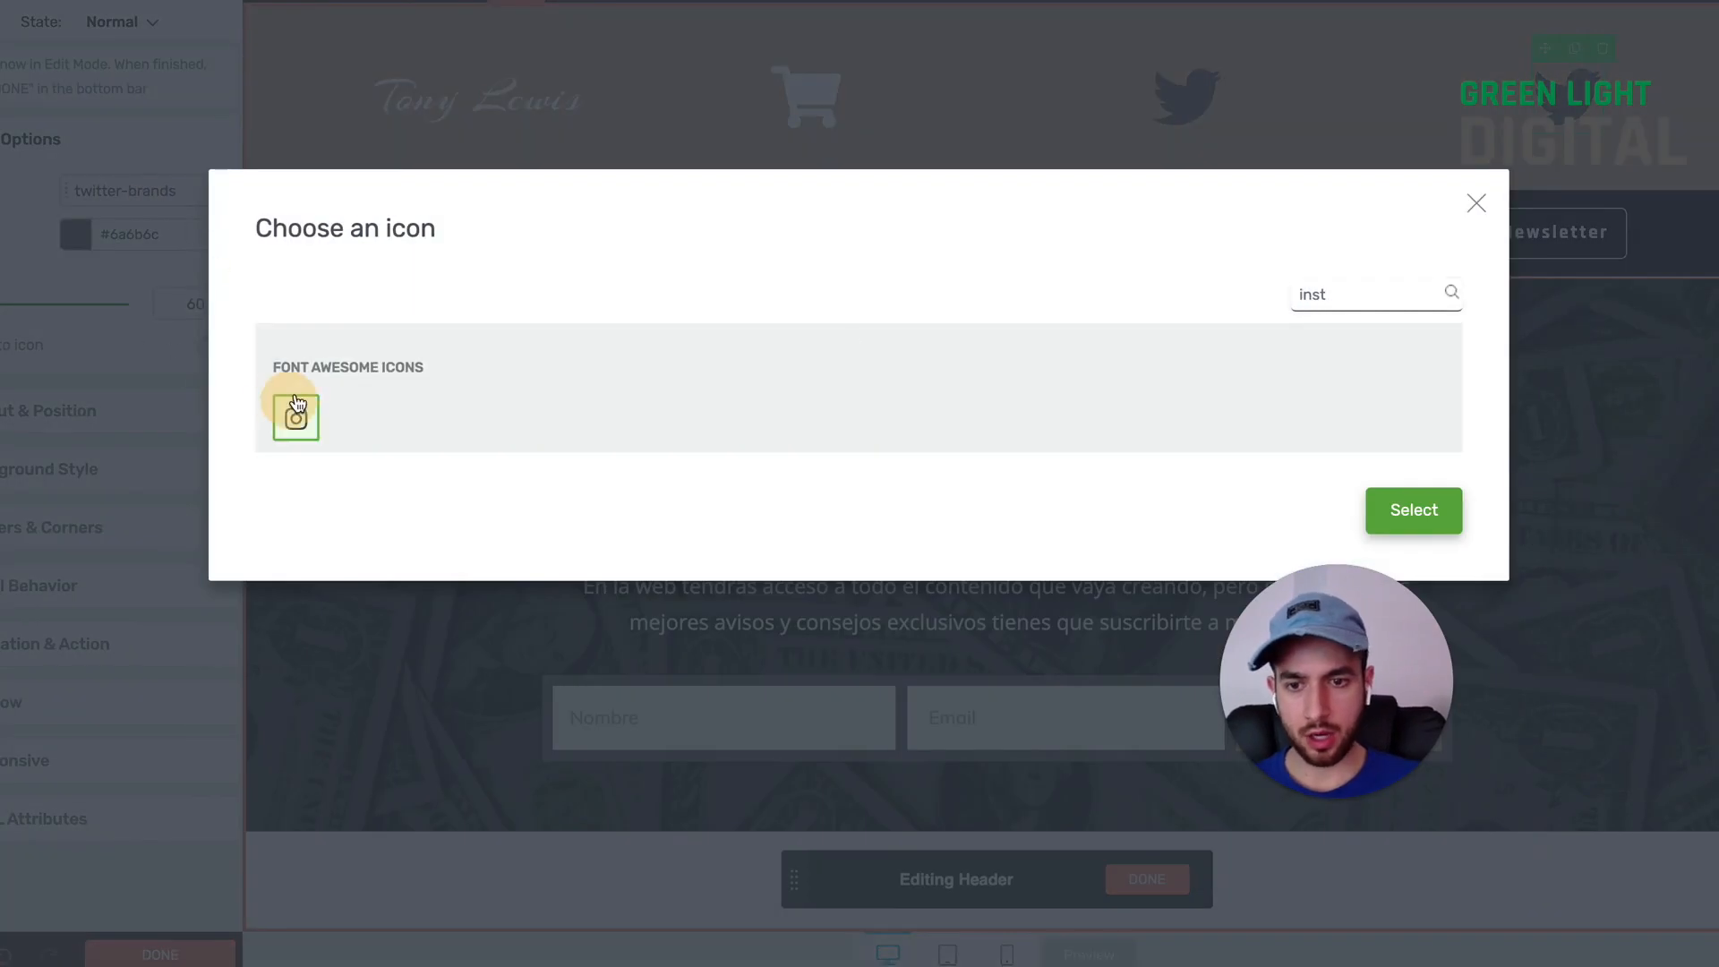
pyautogui.click(1411, 510)
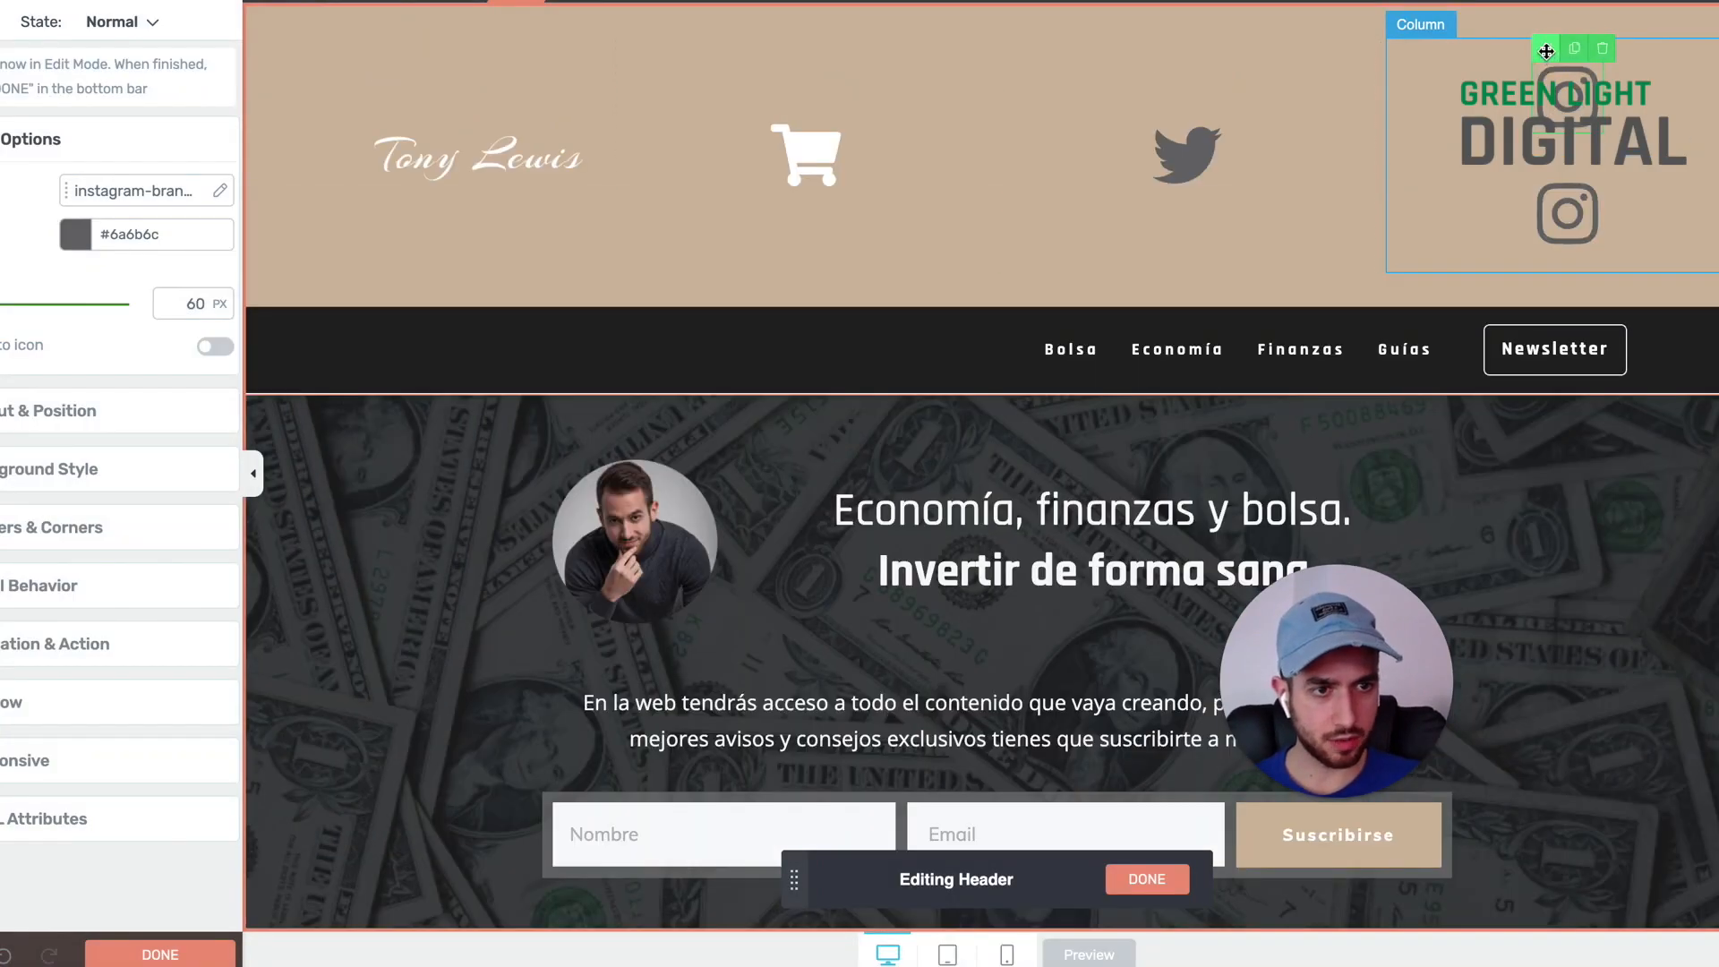
# Step: Duplicate the Instagram icon twice, placing each copy in its own new column of the beige header section
pyautogui.moveTo(1546, 51); pyautogui.dragTo(1603, 235)
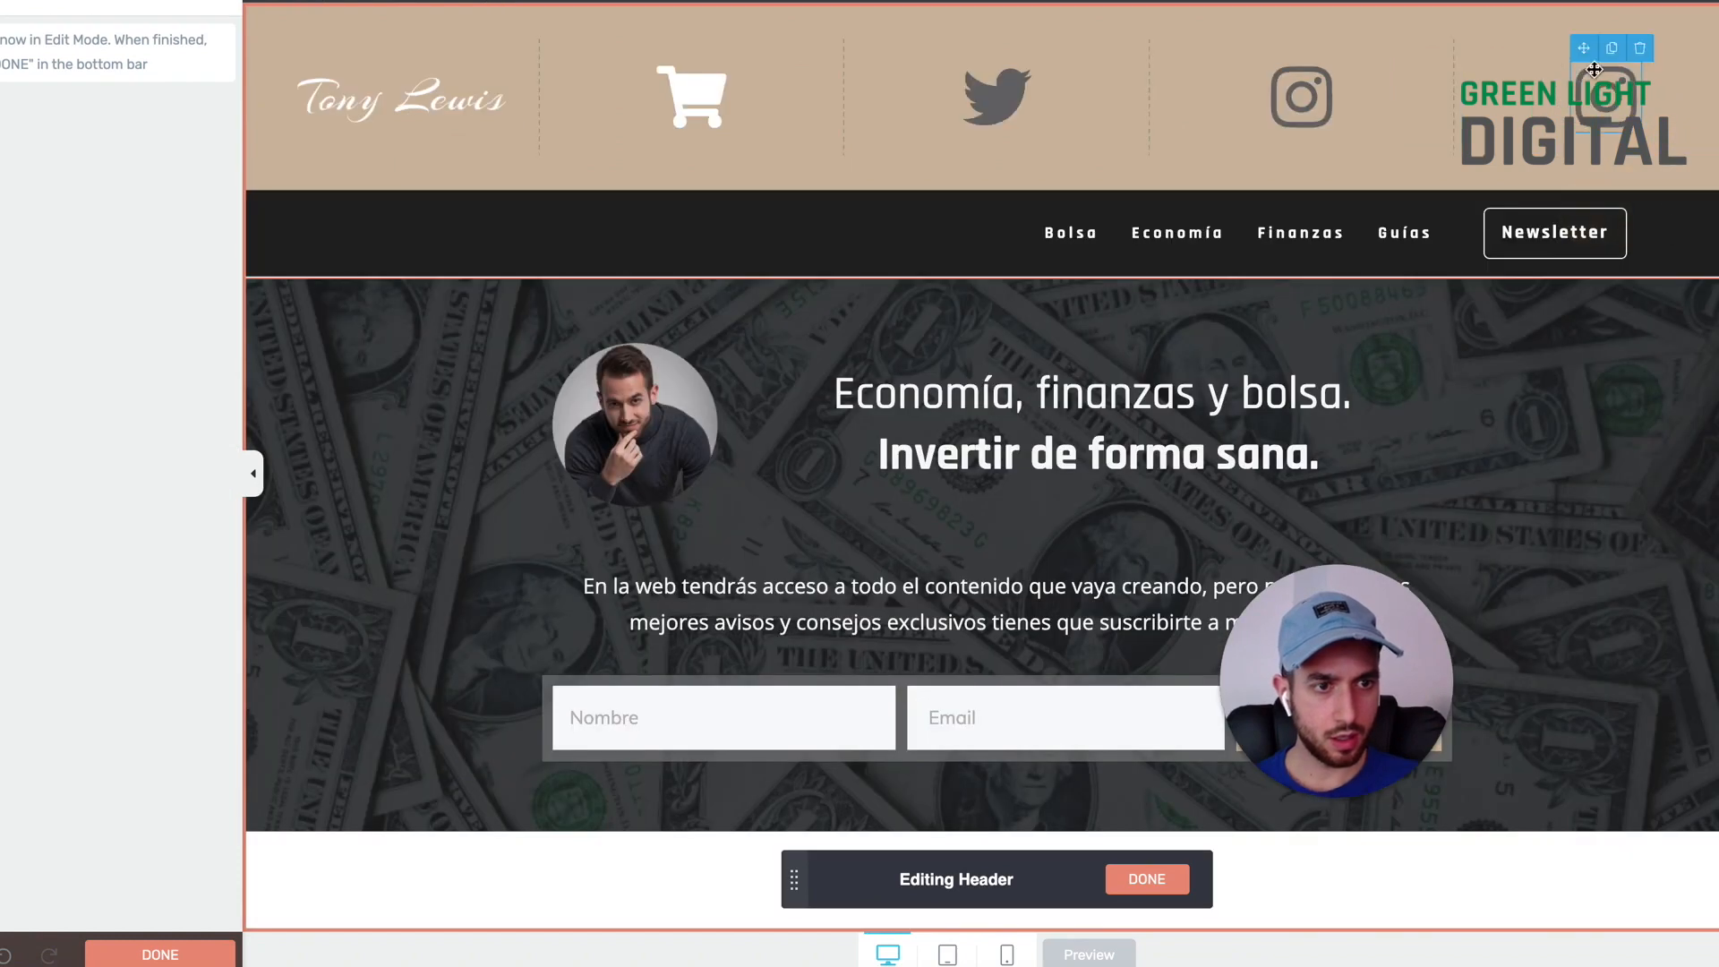
pyautogui.click(1613, 48)
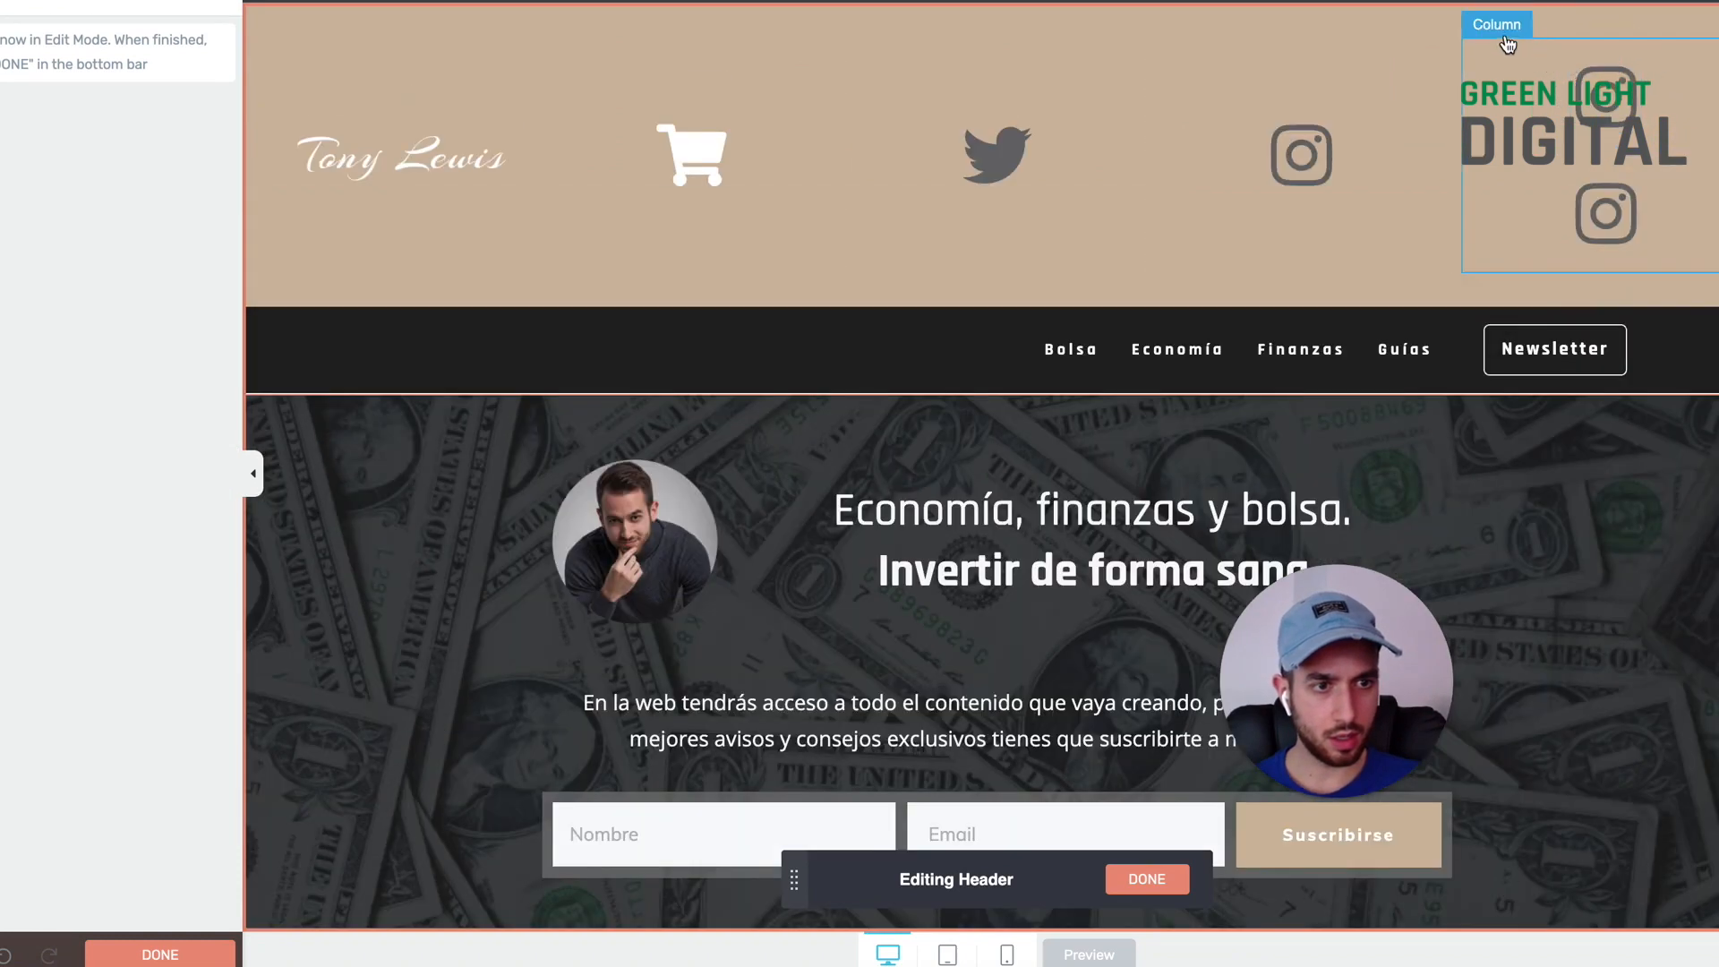
pyautogui.moveTo(1593, 69); pyautogui.dragTo(1537, 139)
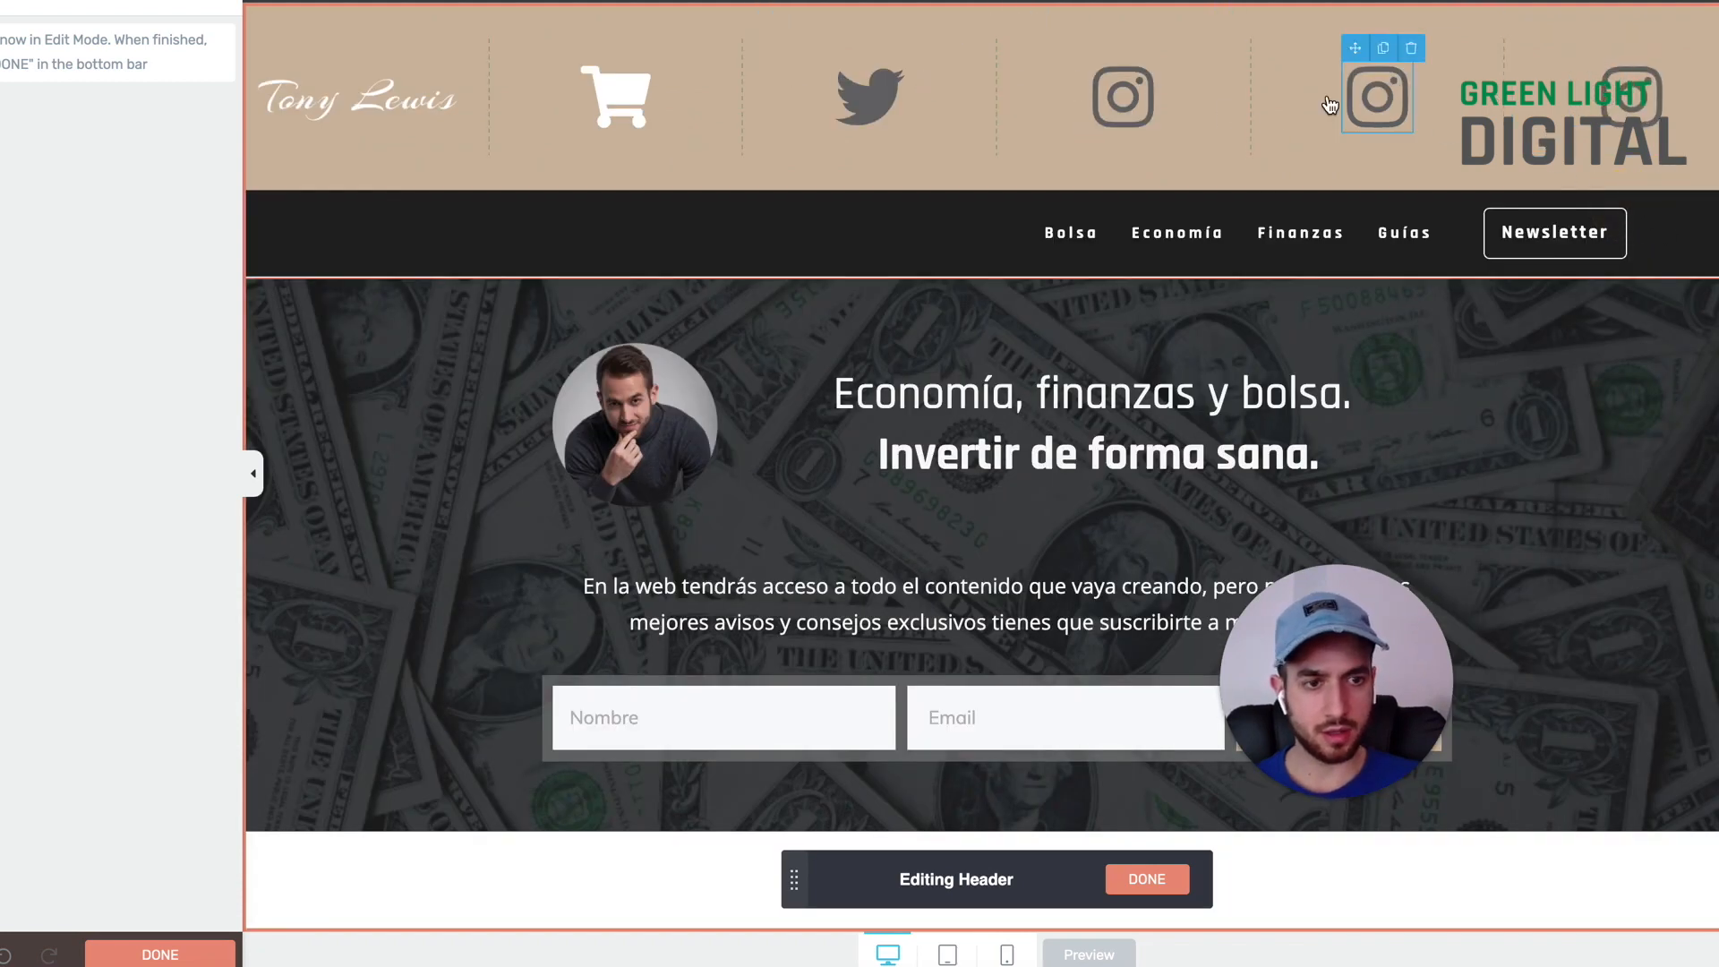
# Step: Set the size of the shopping cart and Twitter icons to 25 px
pyautogui.click(615, 95)
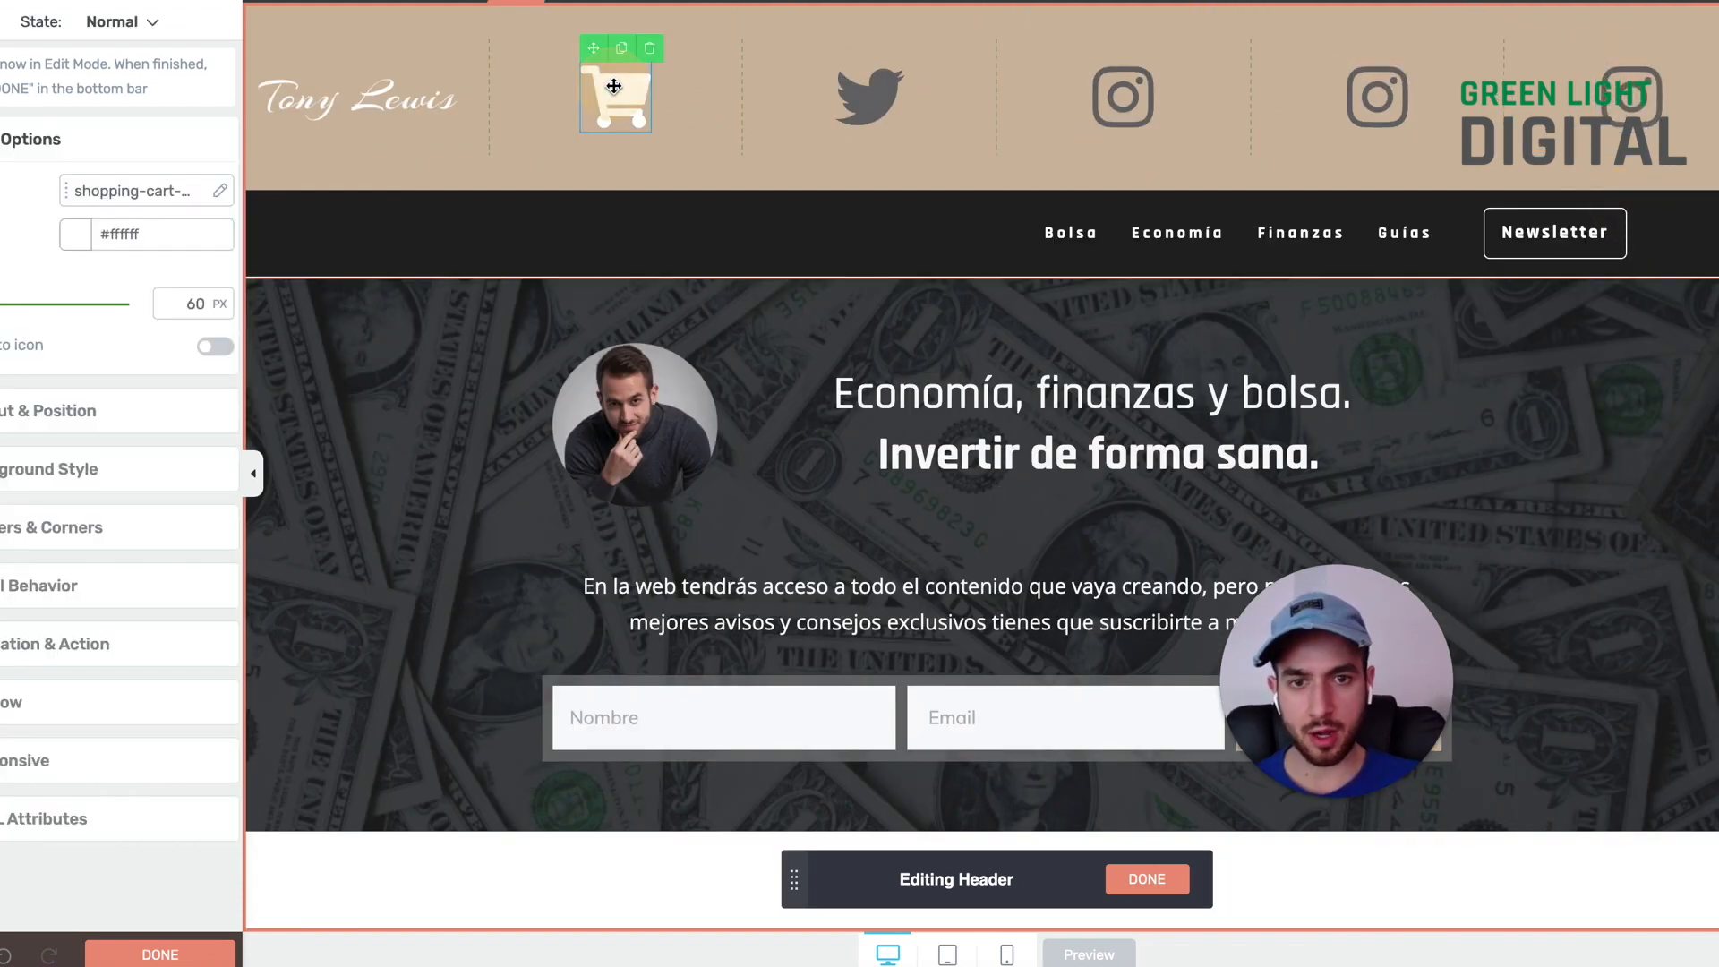
pyautogui.doubleClick(195, 305)
pyautogui.write('25')
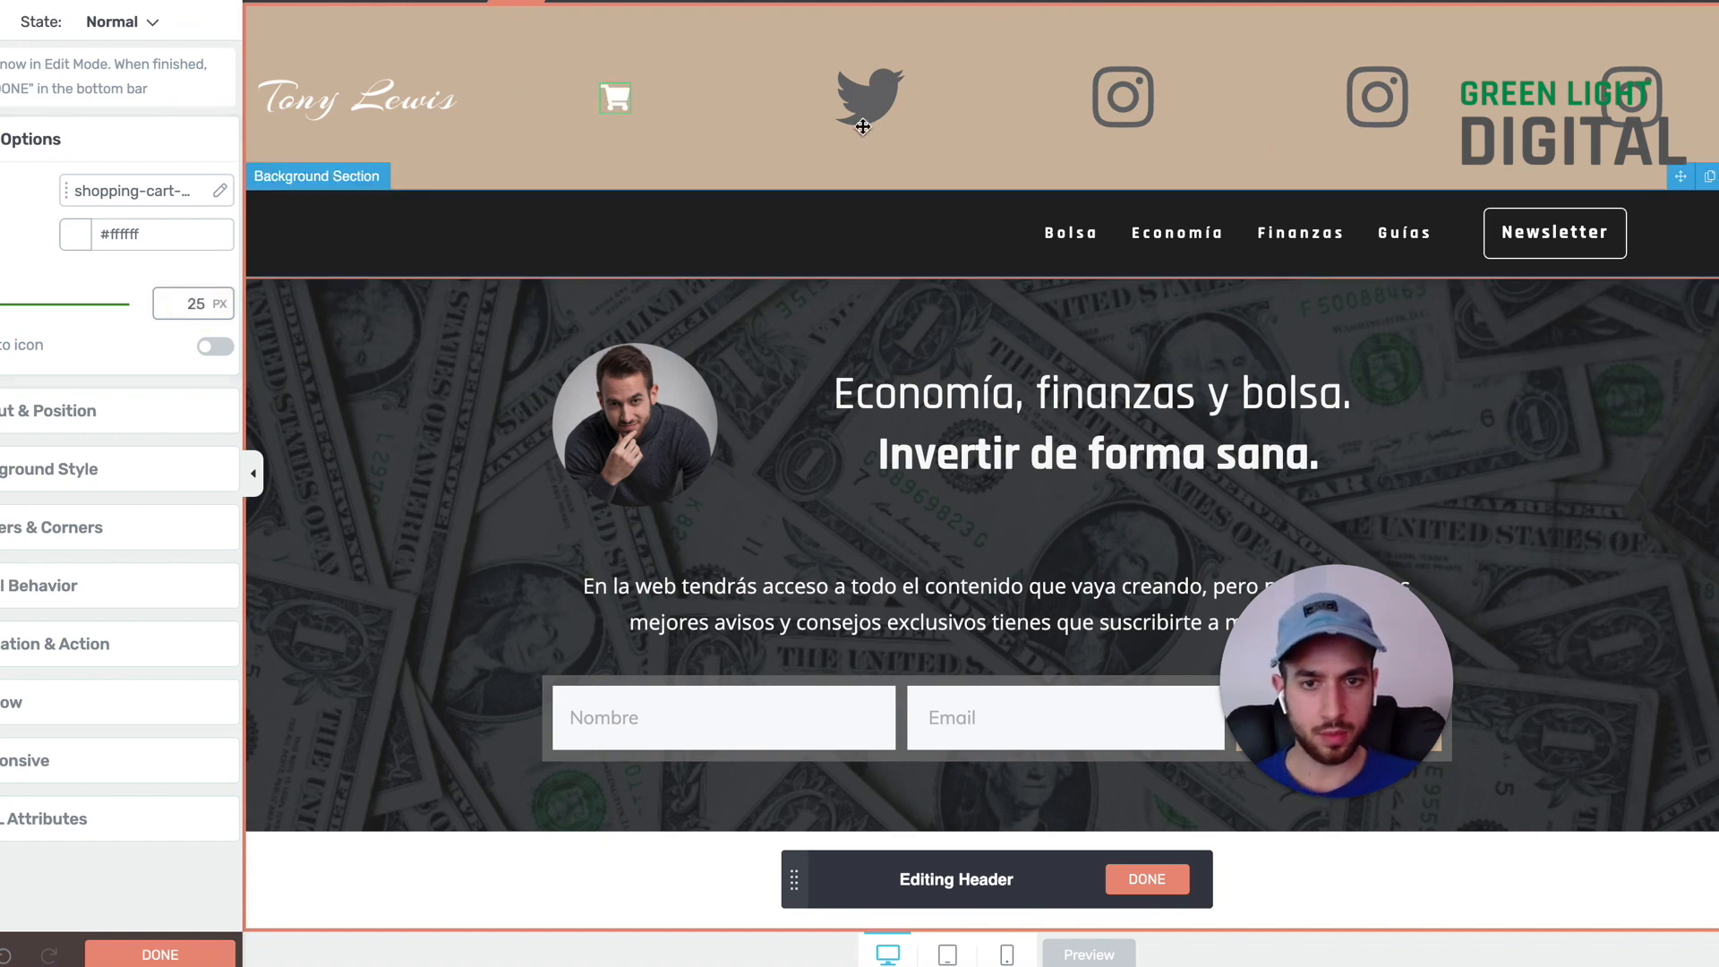
pyautogui.doubleClick(190, 304)
pyautogui.write('25')
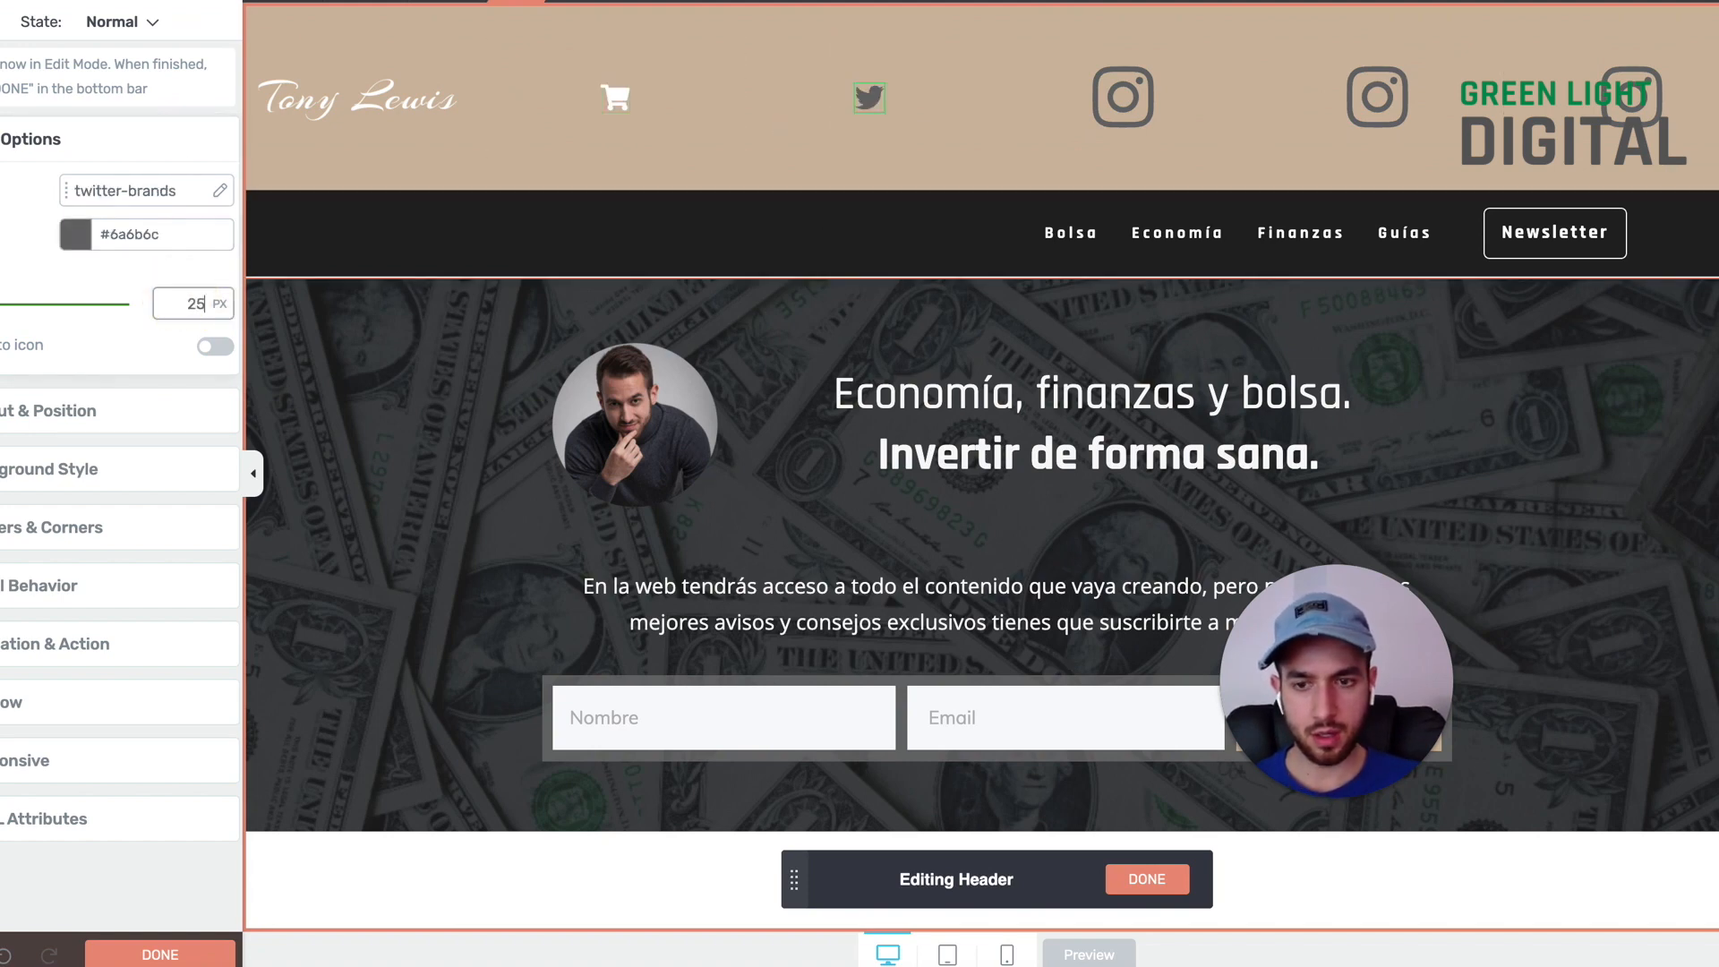
# Step: Set the size of all three Instagram icons in the header to 25 px
pyautogui.click(1122, 96)
pyautogui.doubleClick(195, 304)
pyautogui.write('25')
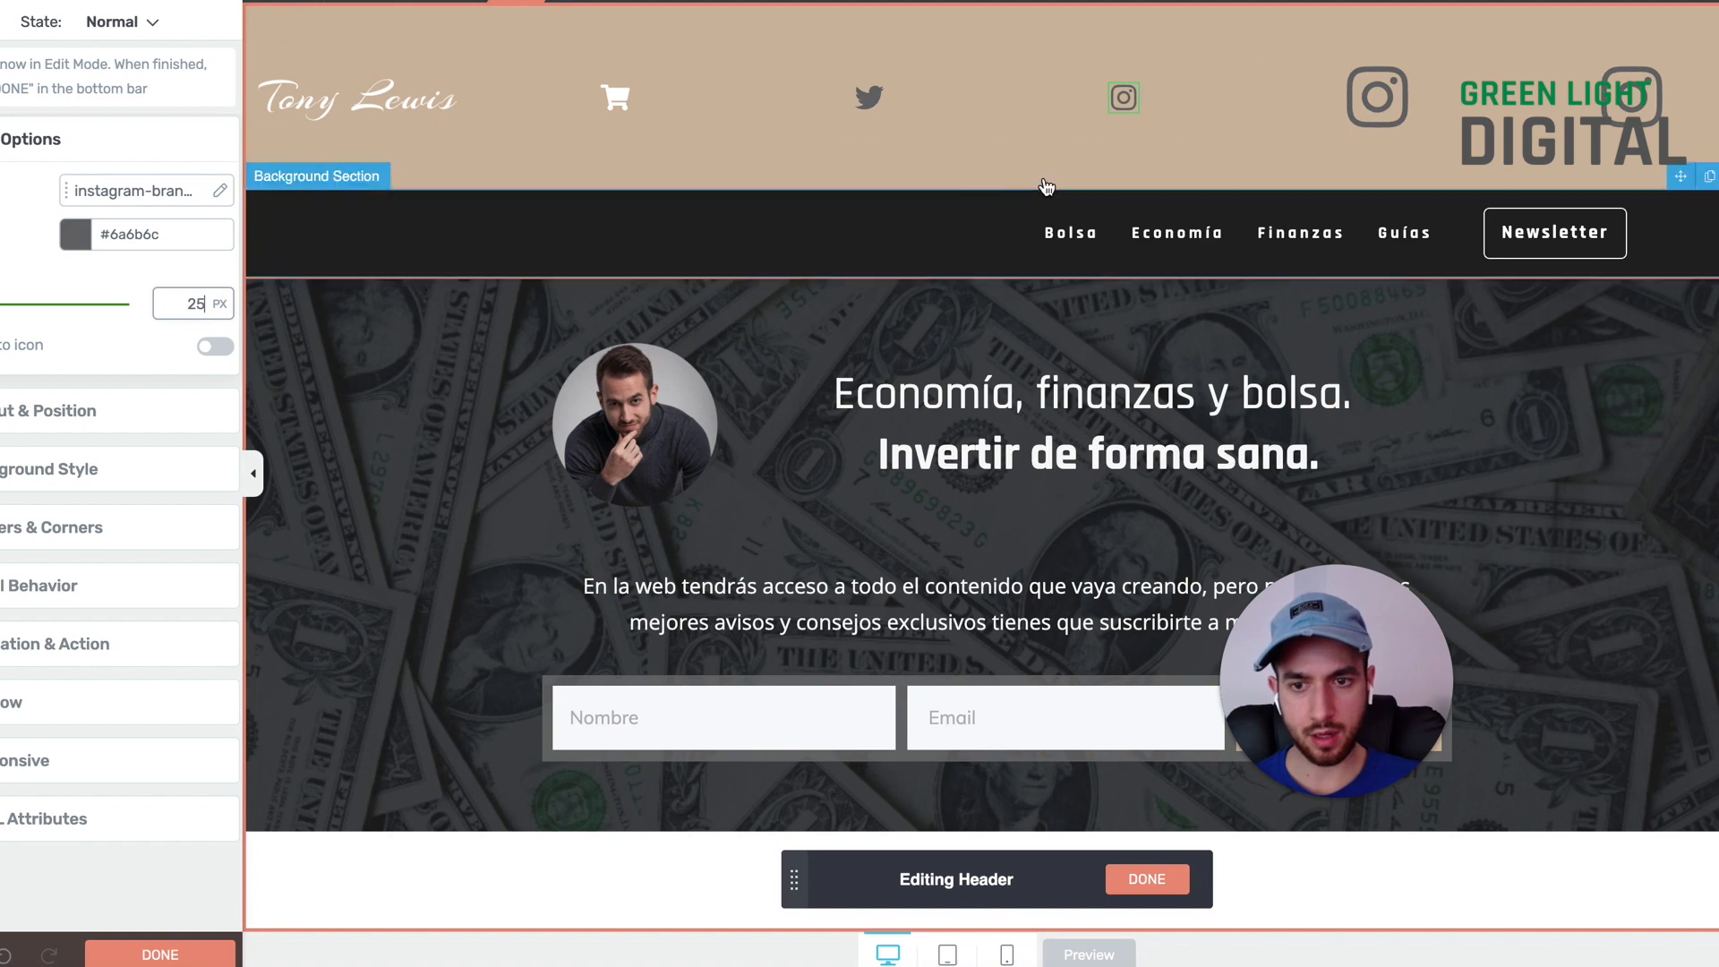
pyautogui.click(1378, 96)
pyautogui.doubleClick(190, 303)
pyautogui.write('25')
pyautogui.click(1630, 94)
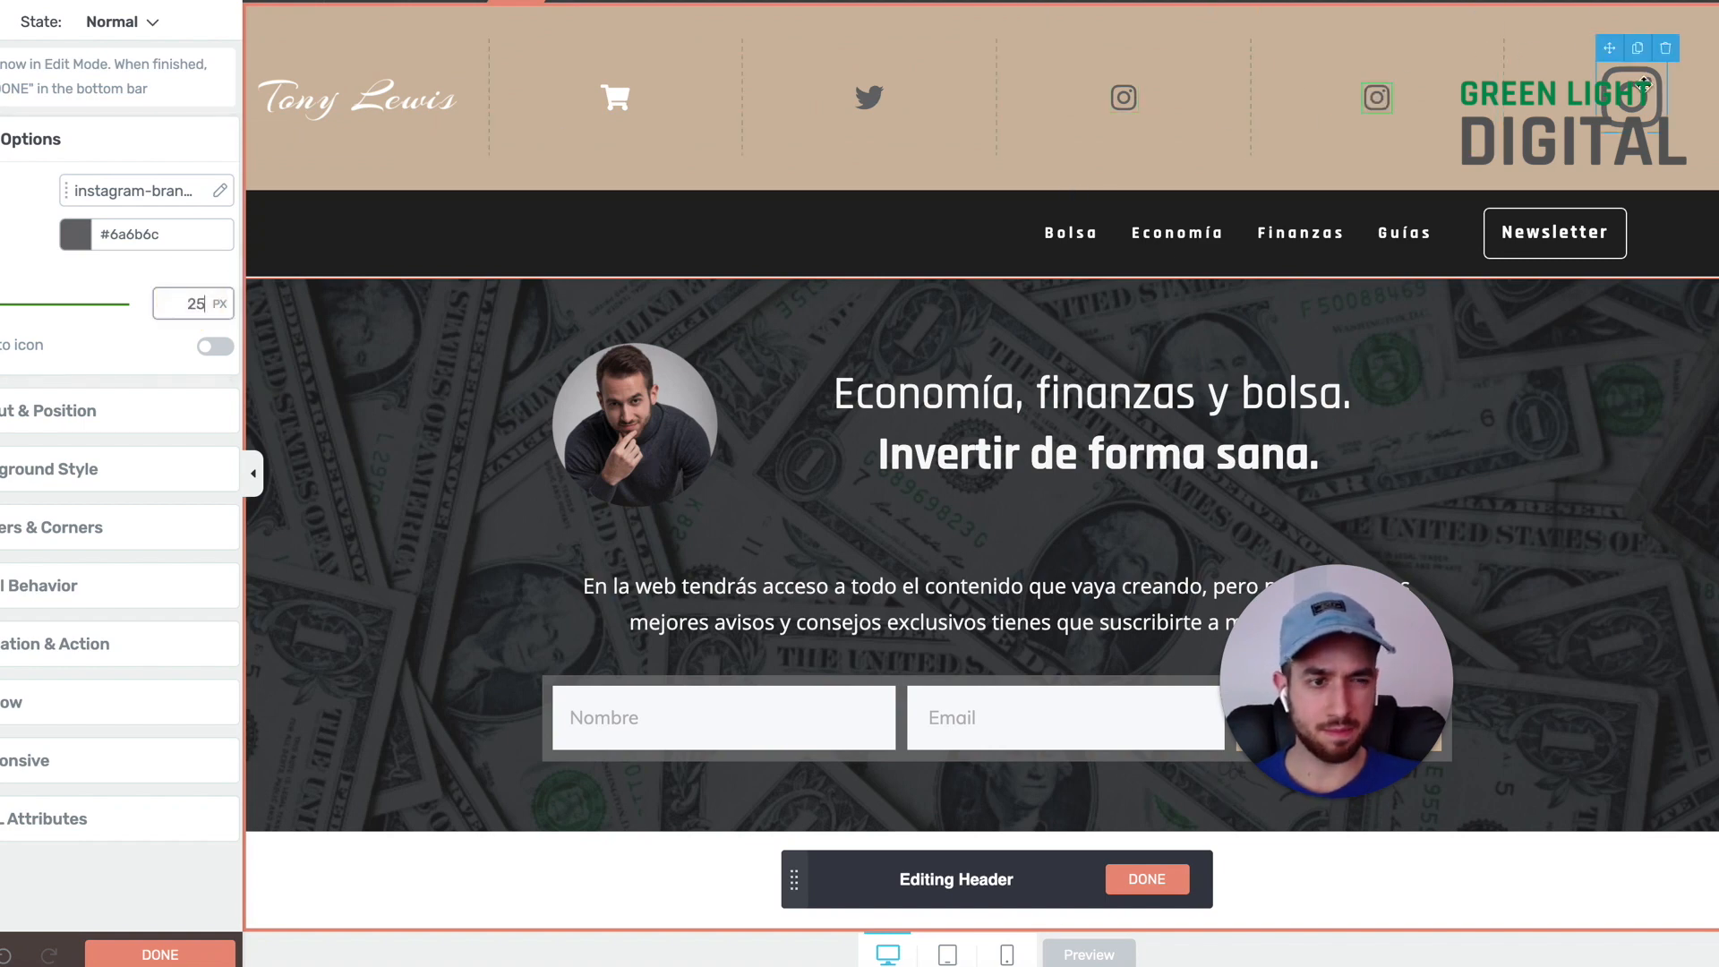
pyautogui.doubleClick(214, 301)
pyautogui.write('25')
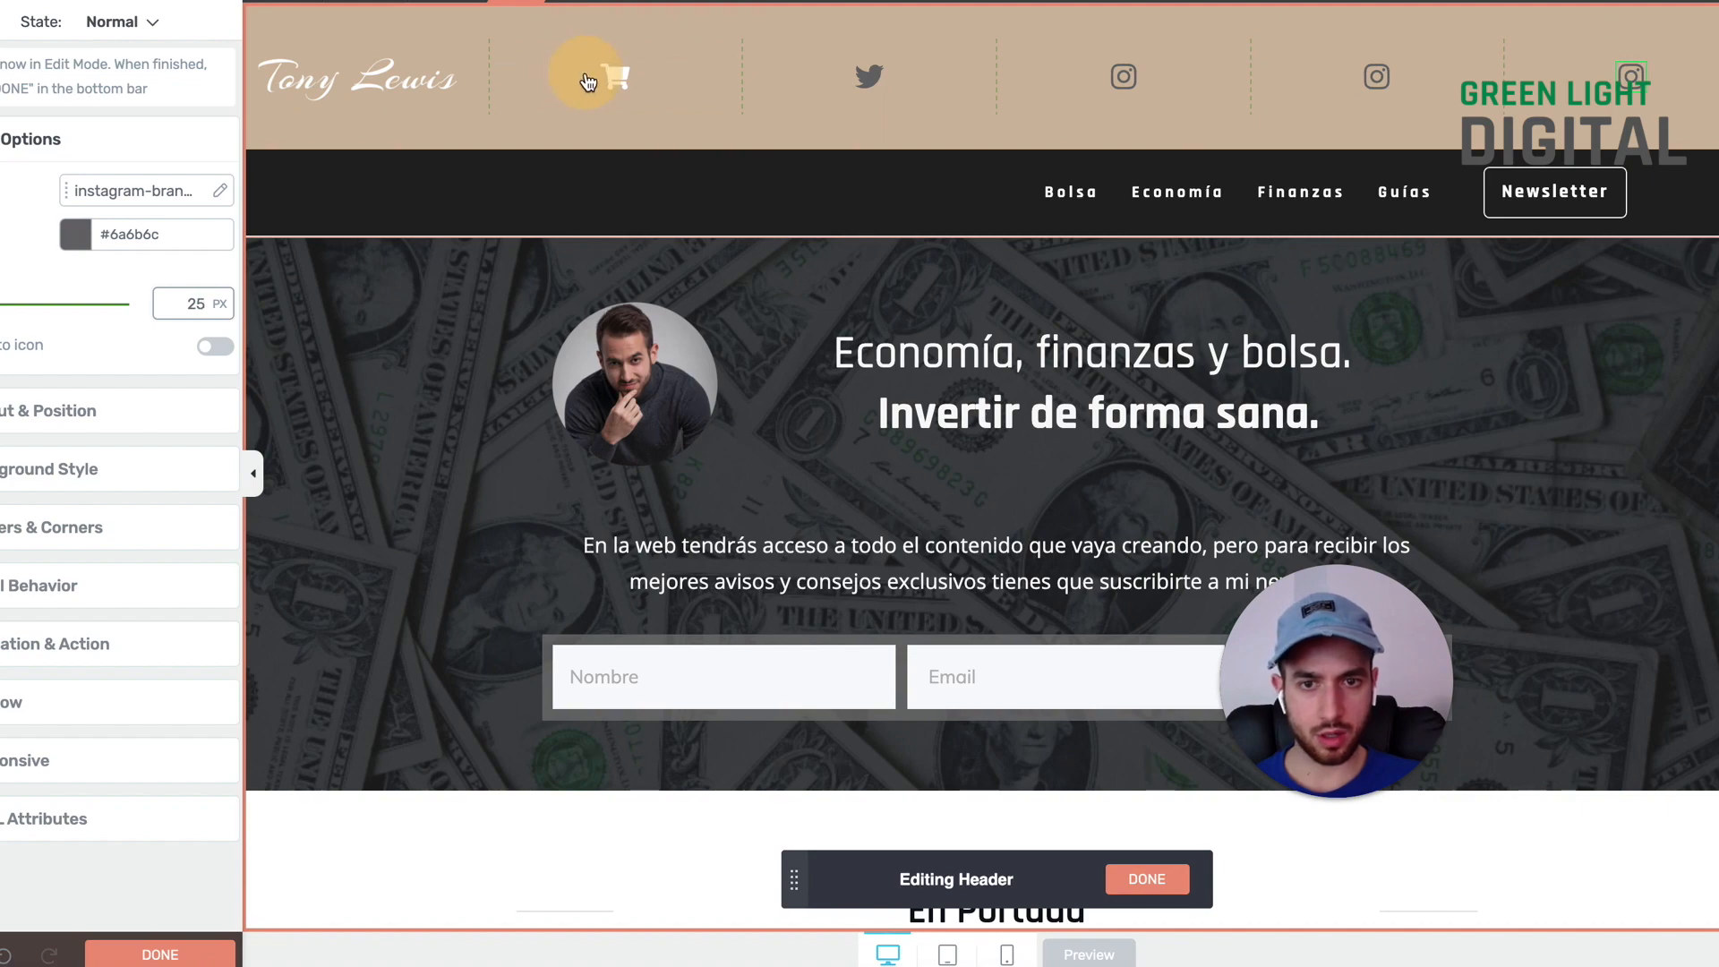
# Step: Widen the logo's column and add an empty Content Box below the icon row in the beige section
pyautogui.moveTo(586, 75); pyautogui.dragTo(587, 75)
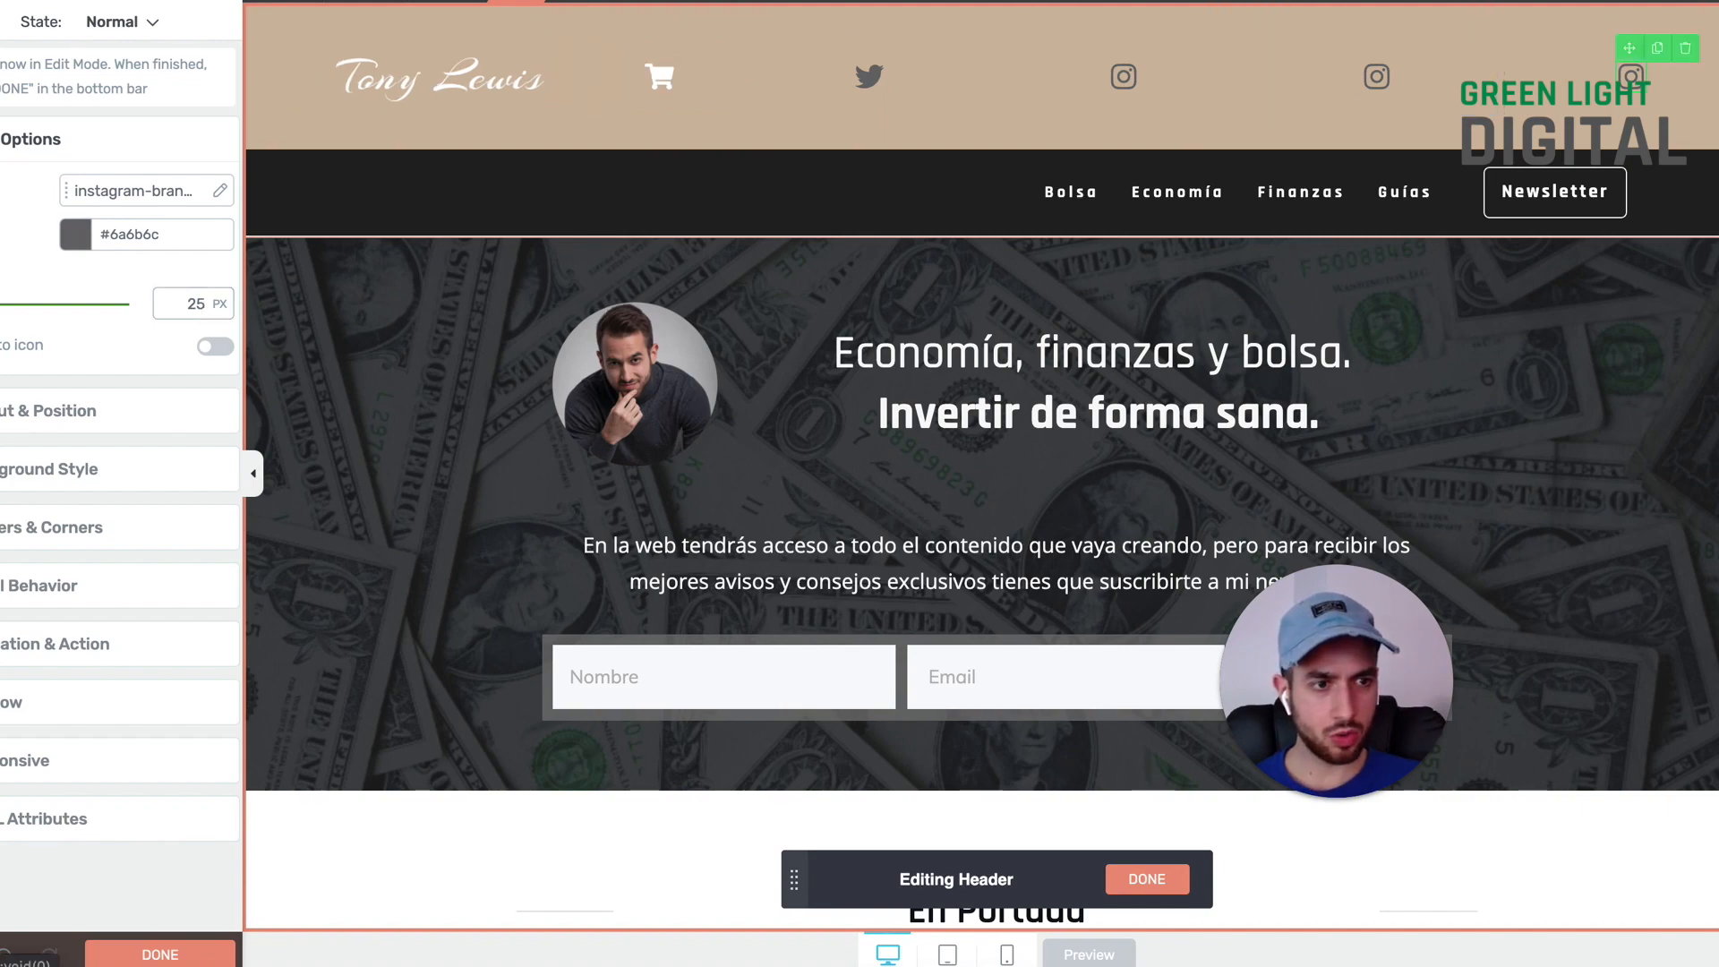
pyautogui.click(1715, 29)
pyautogui.moveTo(1652, 404); pyautogui.dragTo(1324, 164)
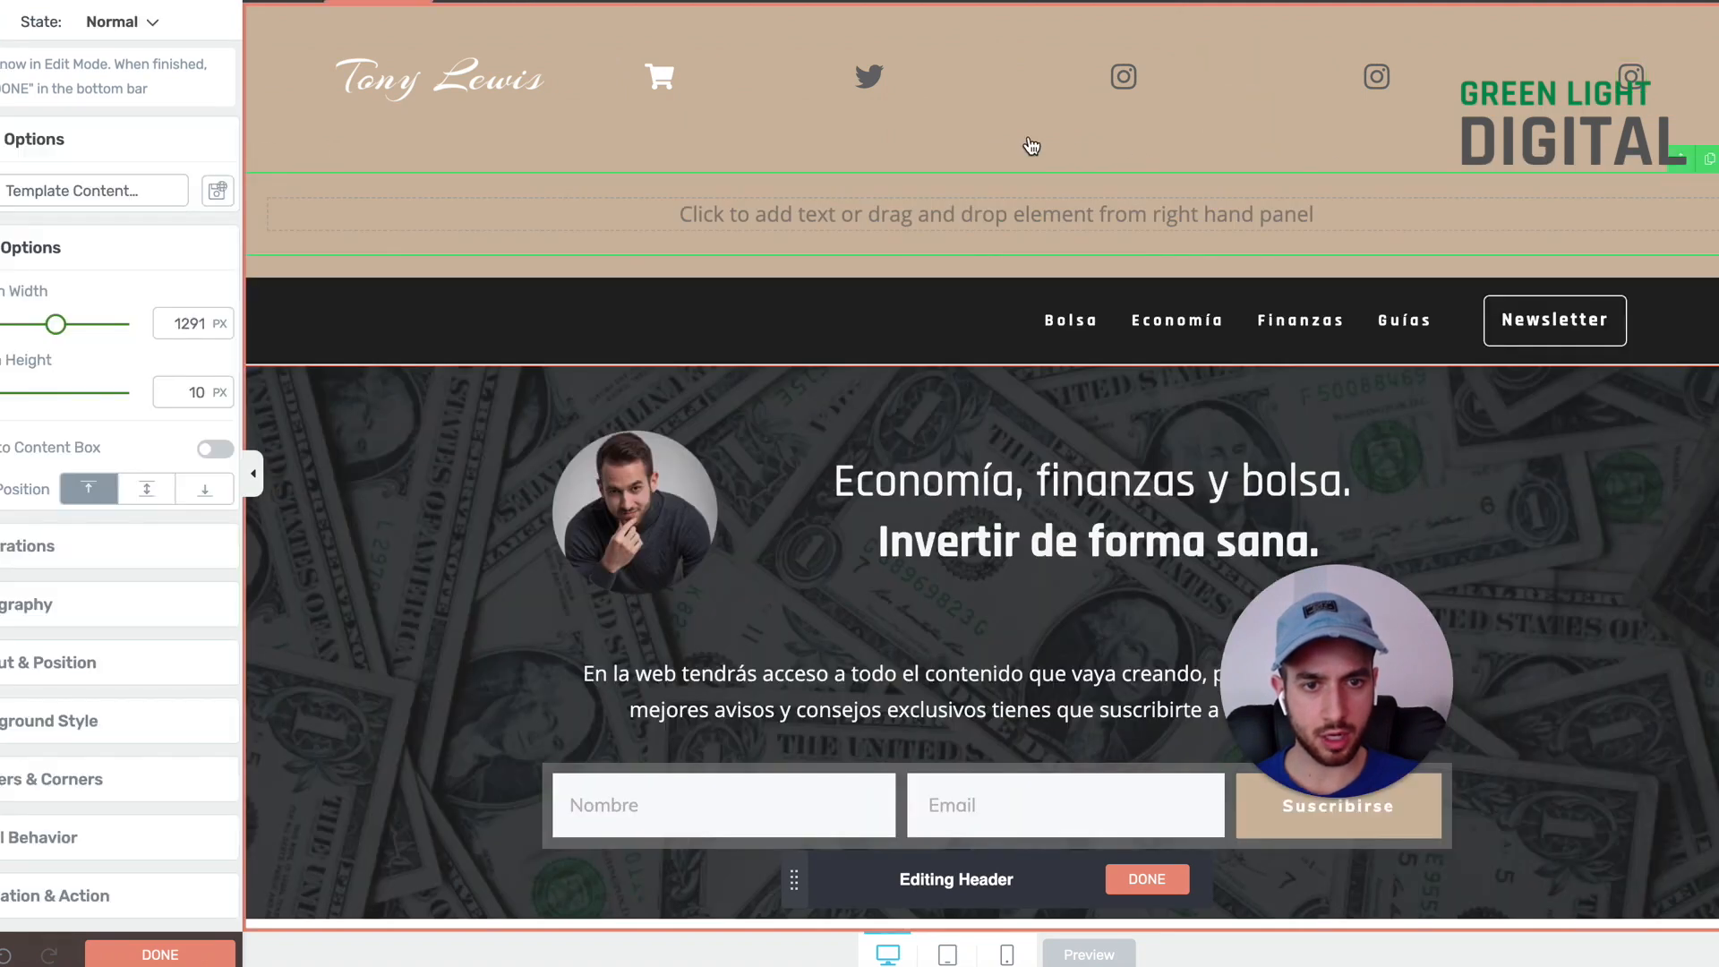
# Step: Try moving the cart and Twitter icons into the content box below, and return the cart to its column
pyautogui.click(667, 64)
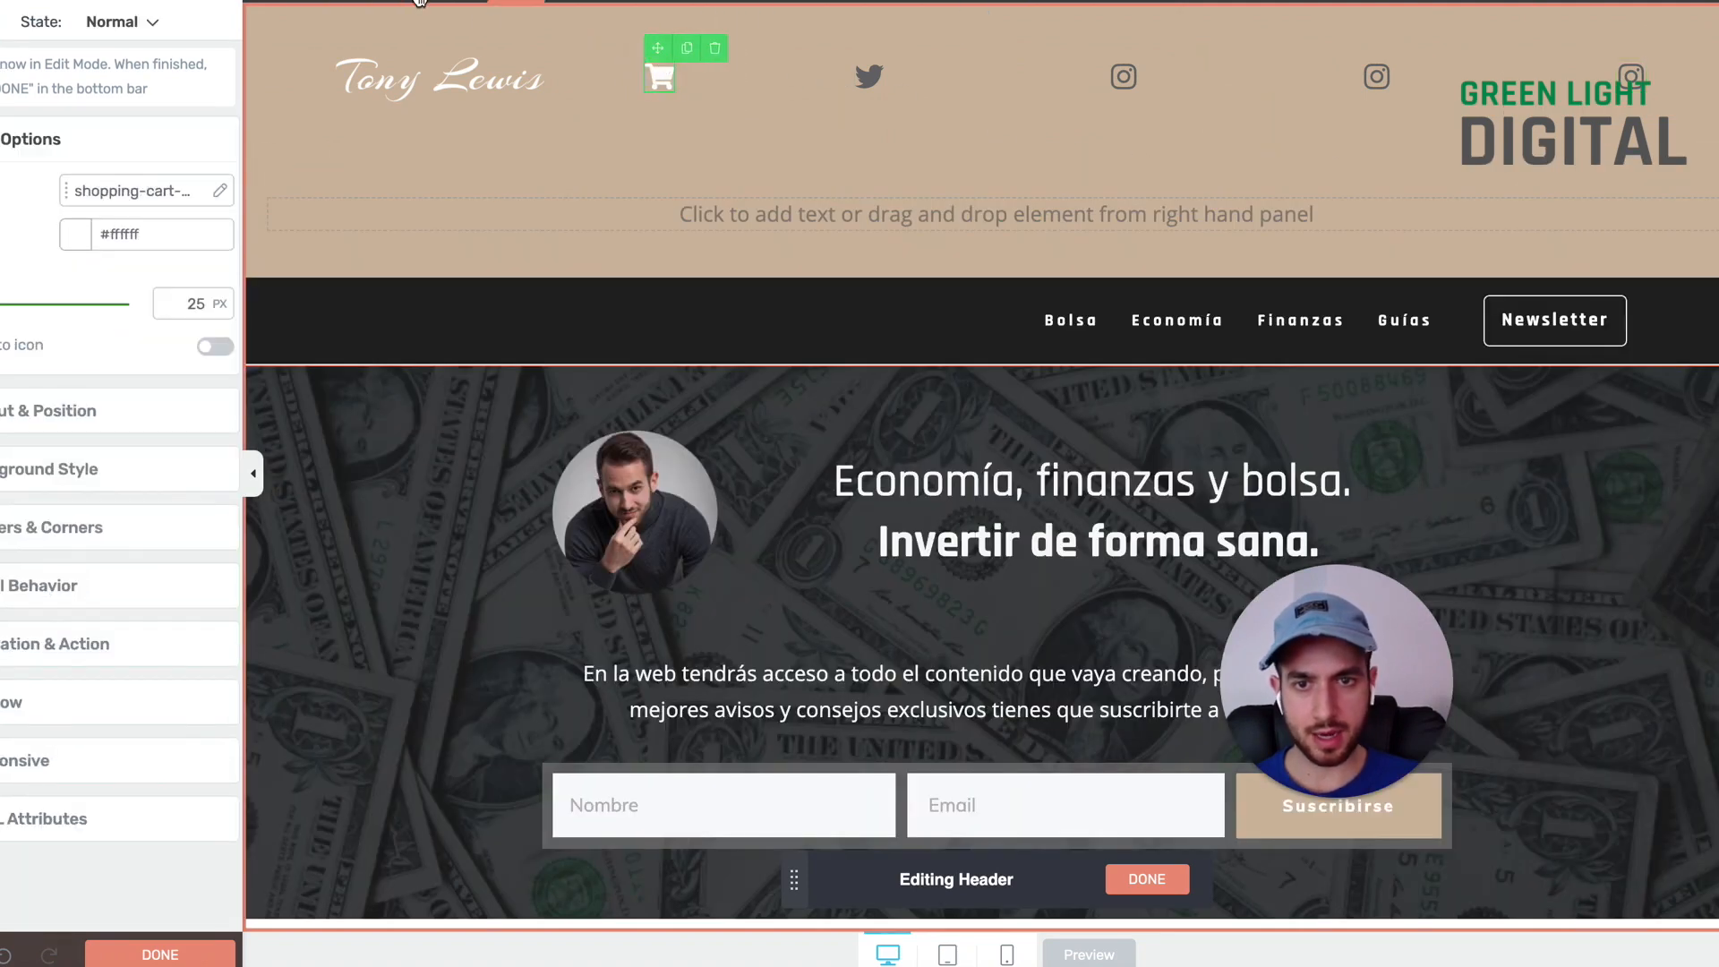
pyautogui.click(369, 2)
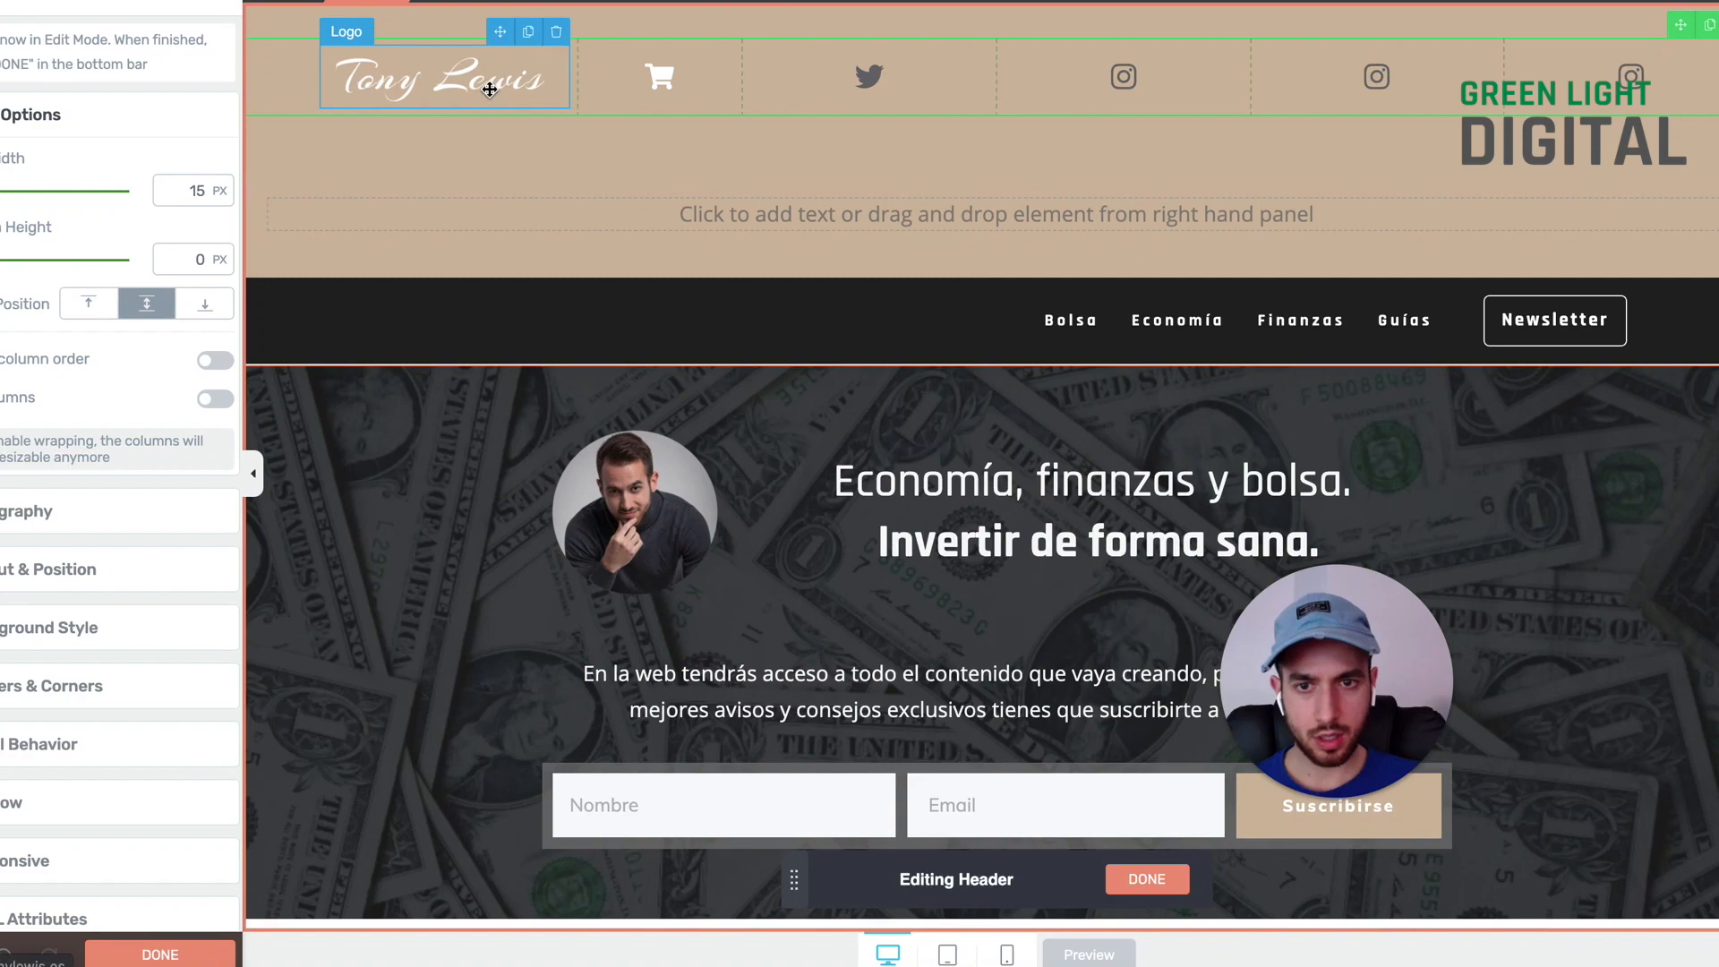
pyautogui.moveTo(660, 46); pyautogui.dragTo(622, 207)
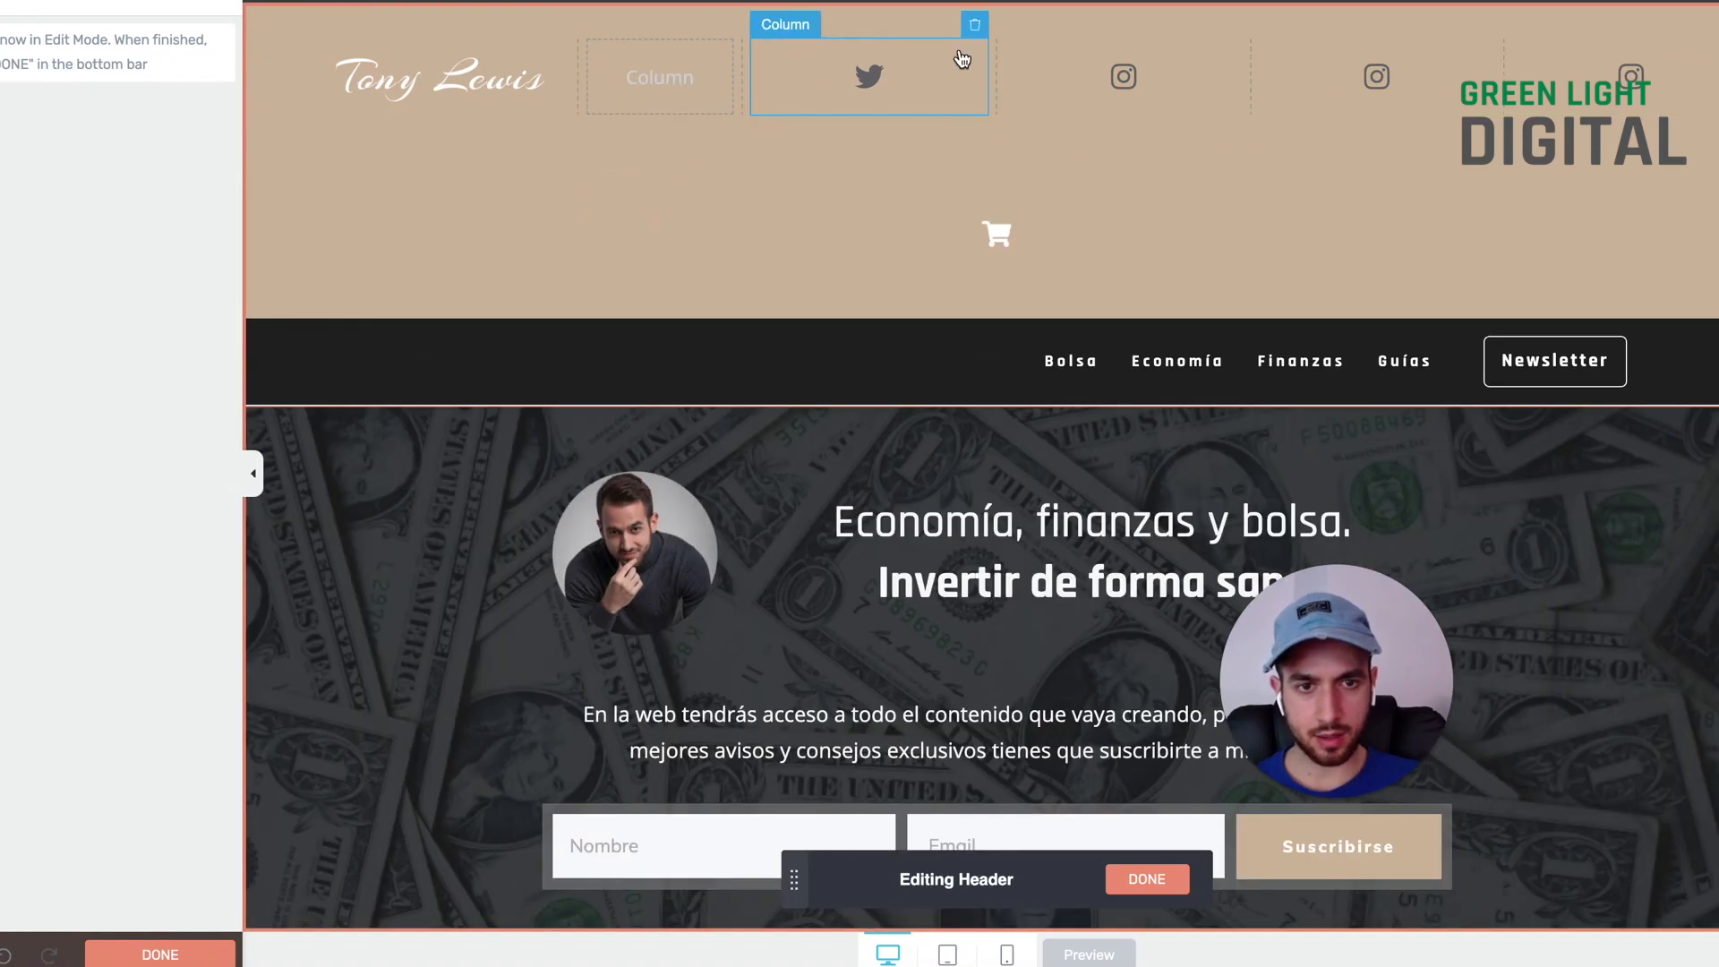
pyautogui.click(932, 86)
pyautogui.click(867, 76)
pyautogui.moveTo(867, 47); pyautogui.dragTo(142, 364)
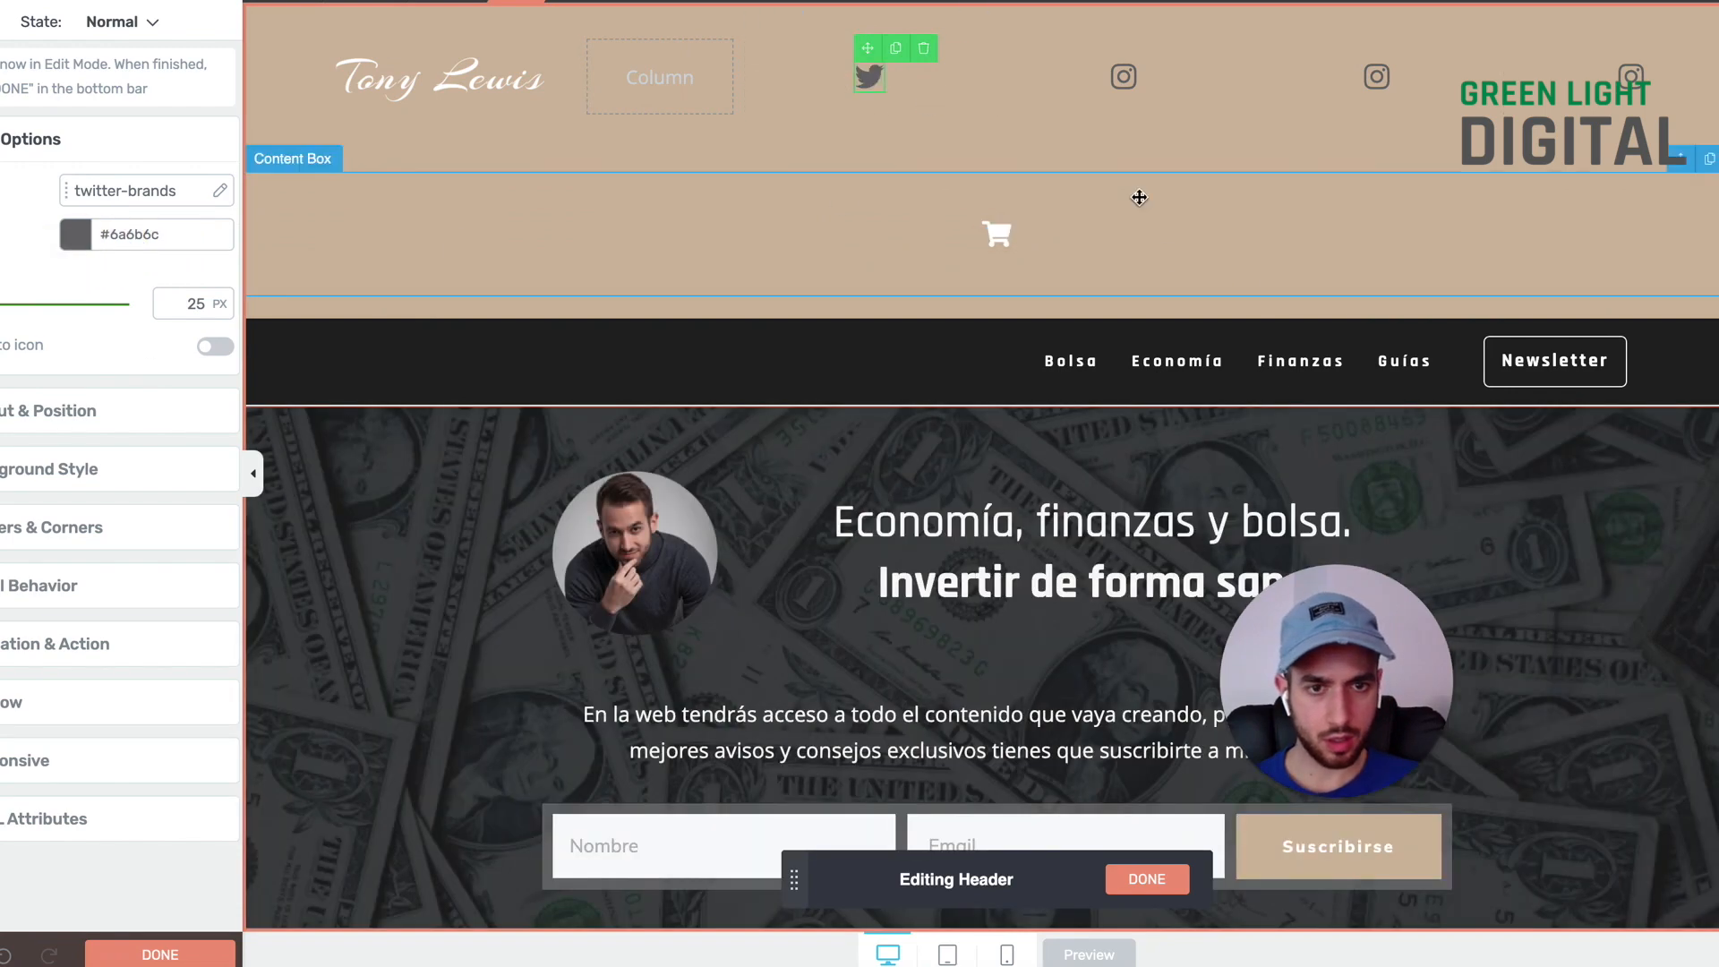
pyautogui.moveTo(996, 234); pyautogui.dragTo(689, 78)
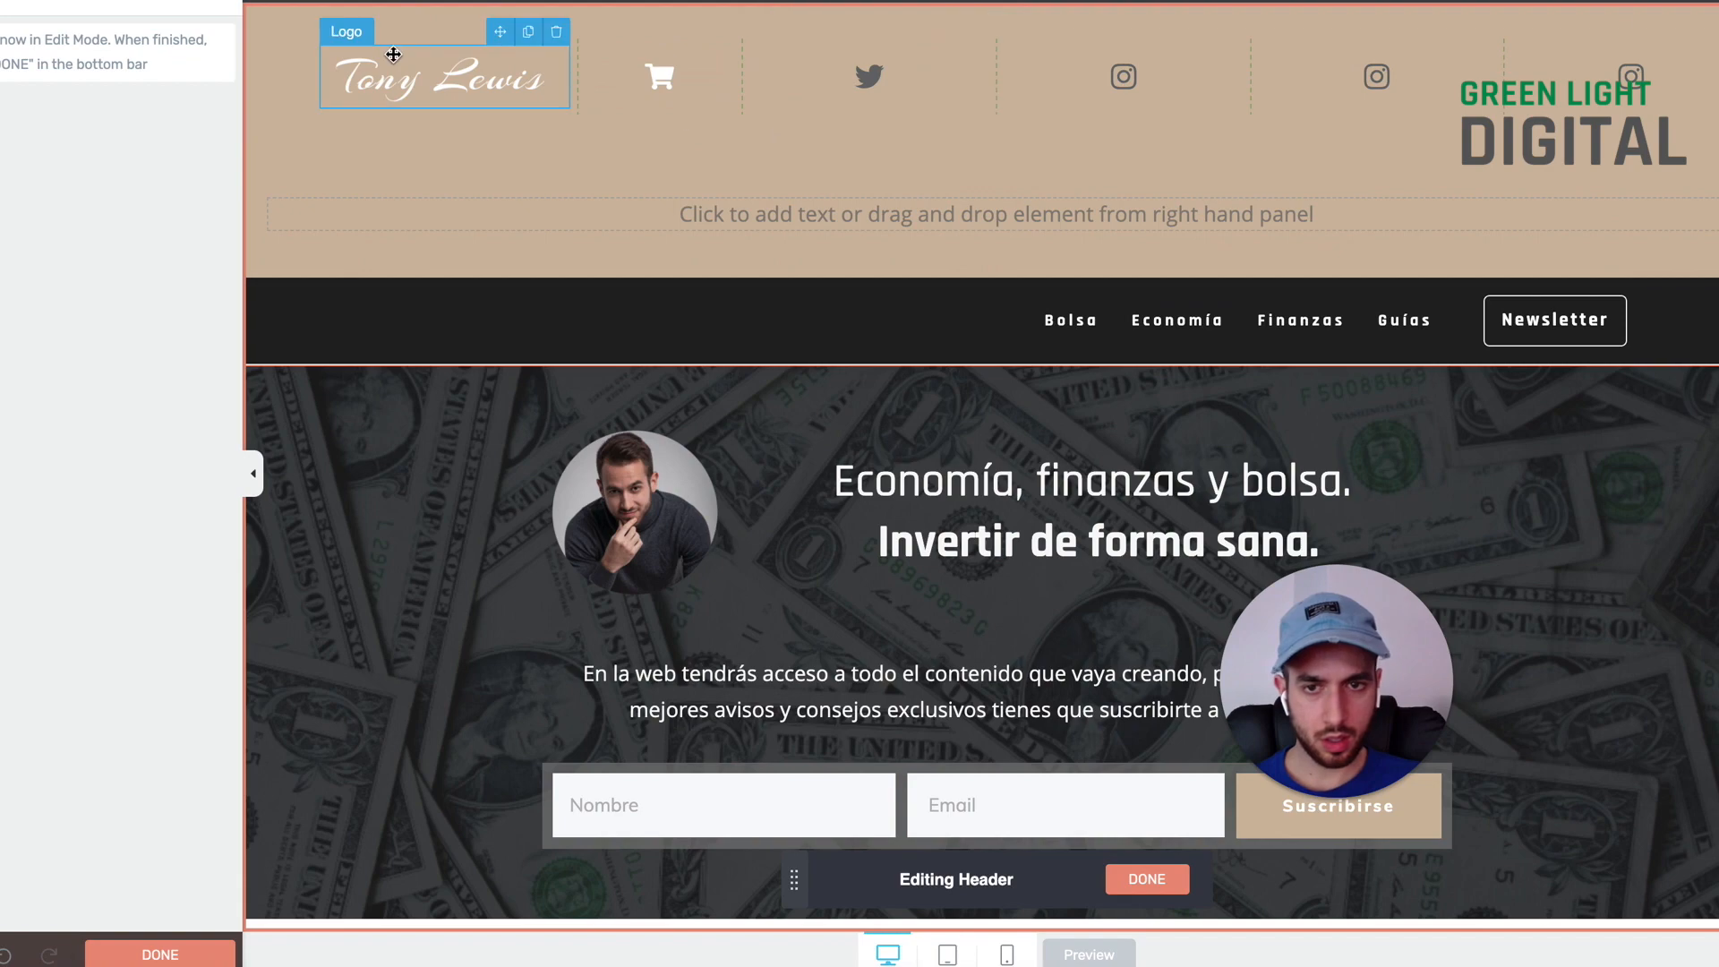
# Step: Move the logo into the content box below the icon row and delete its emptied column
pyautogui.moveTo(420, 144); pyautogui.dragTo(566, 268)
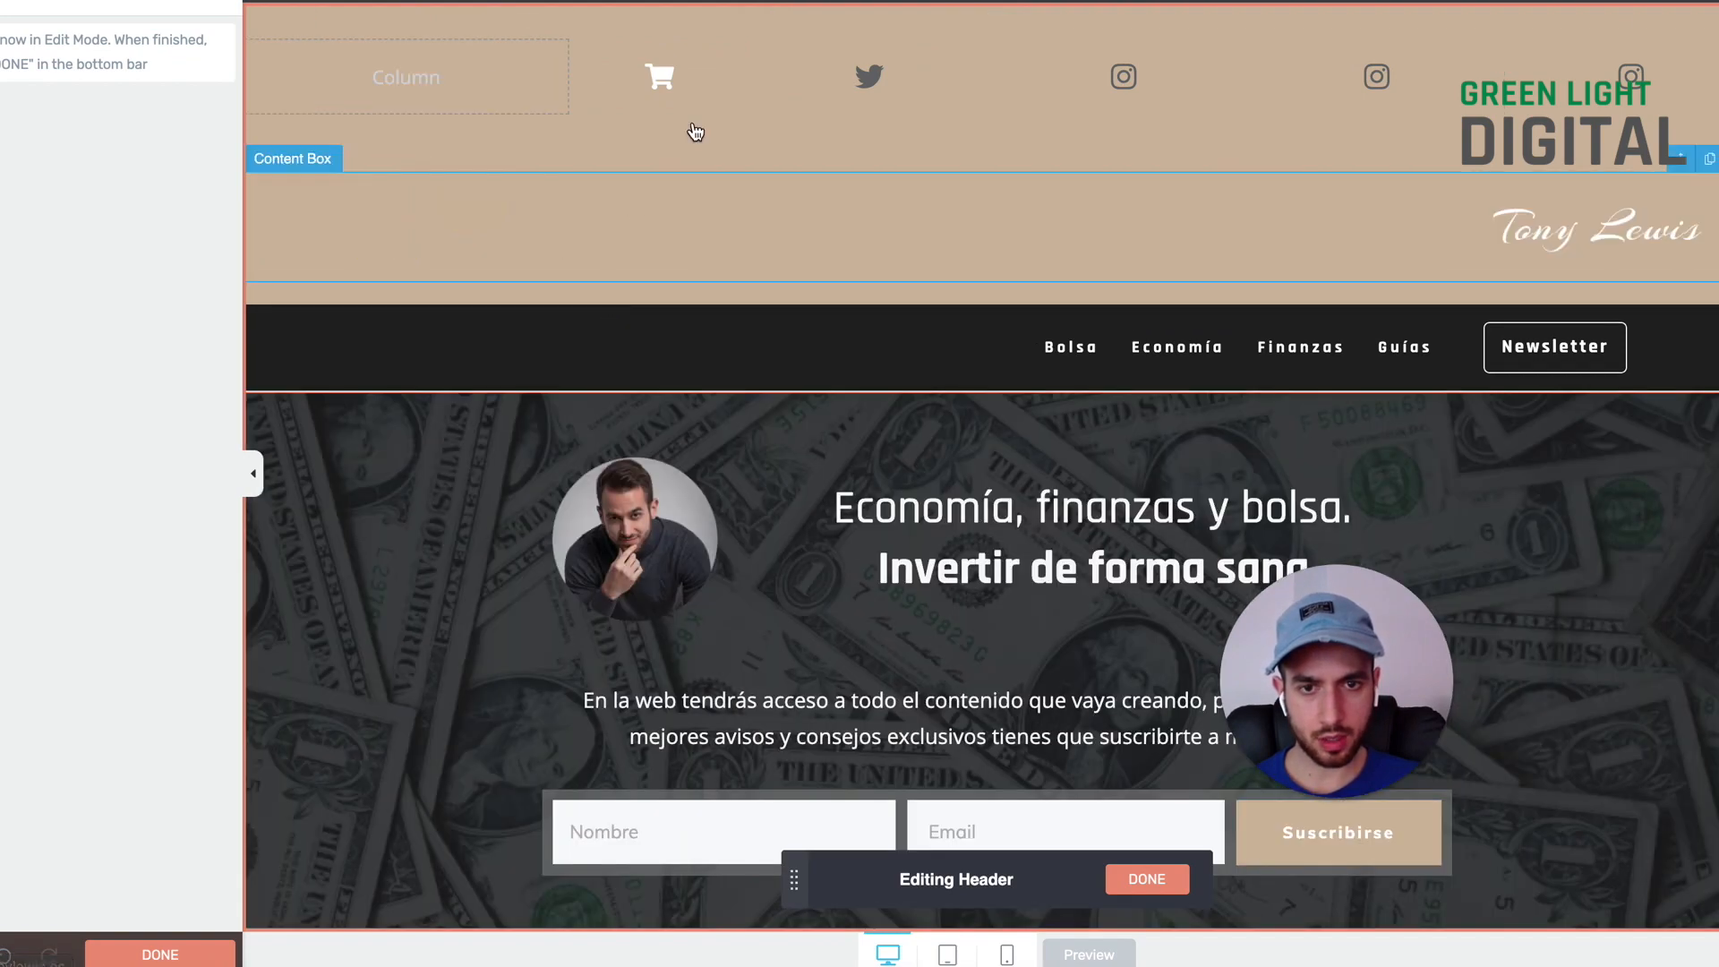
pyautogui.click(491, 61)
pyautogui.click(563, 42)
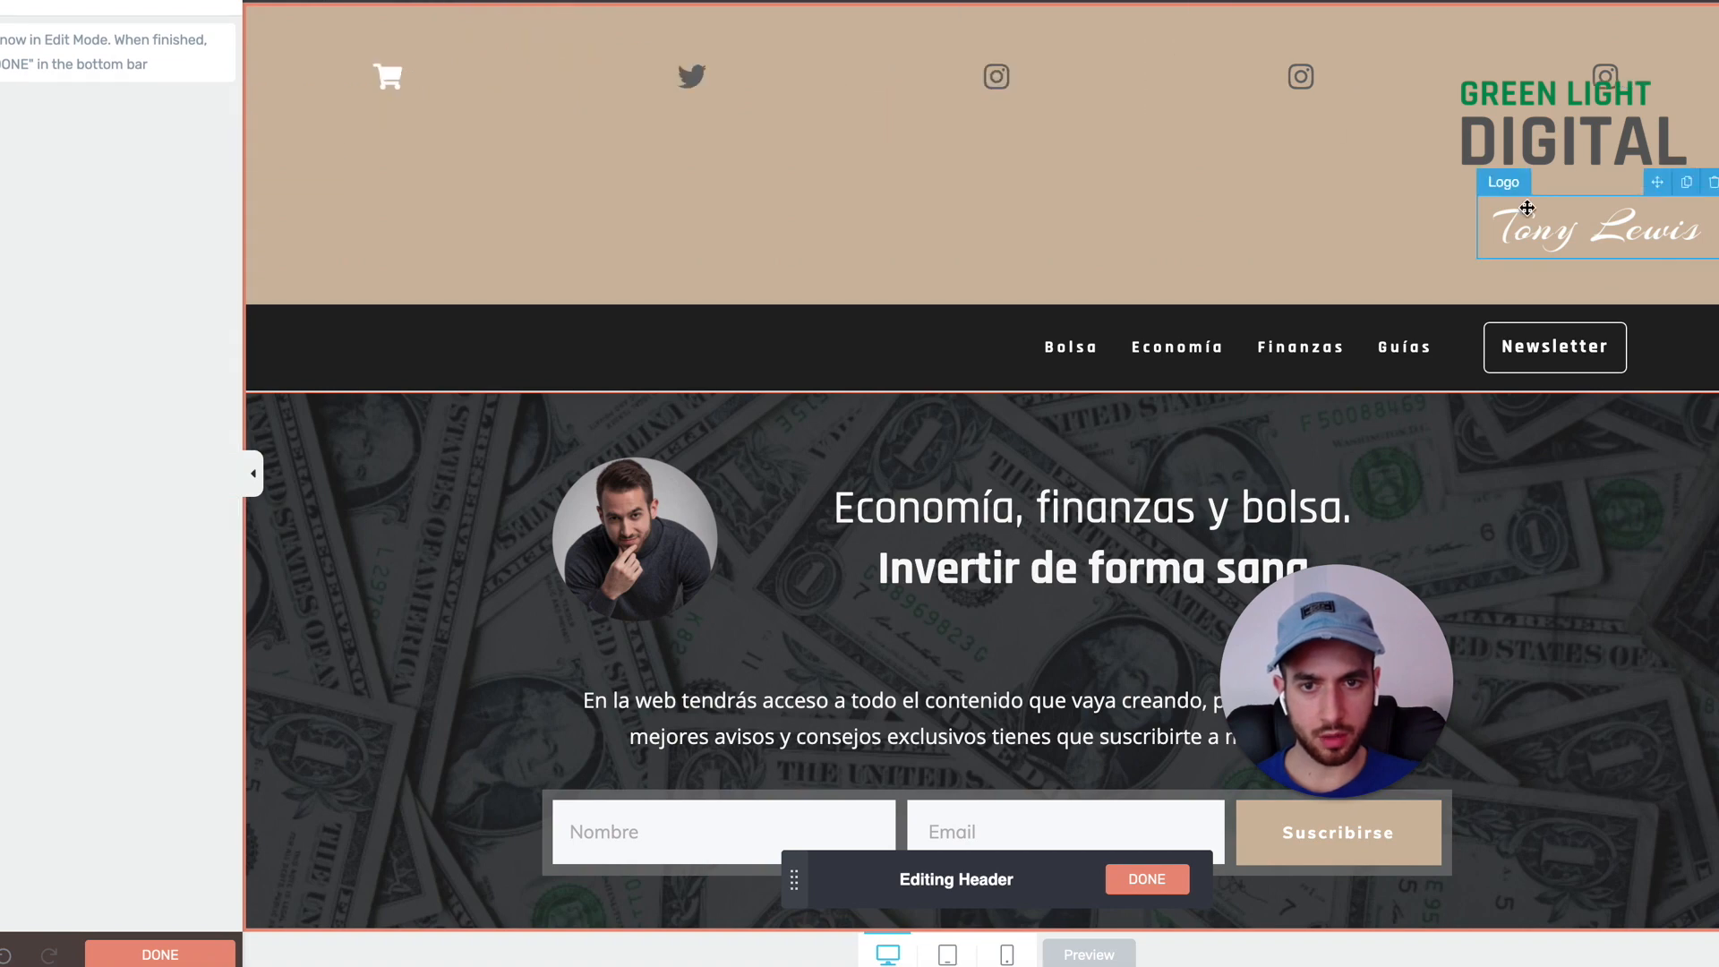
# Step: Add a second Content Box between the icon row and the logo
pyautogui.click(1718, 54)
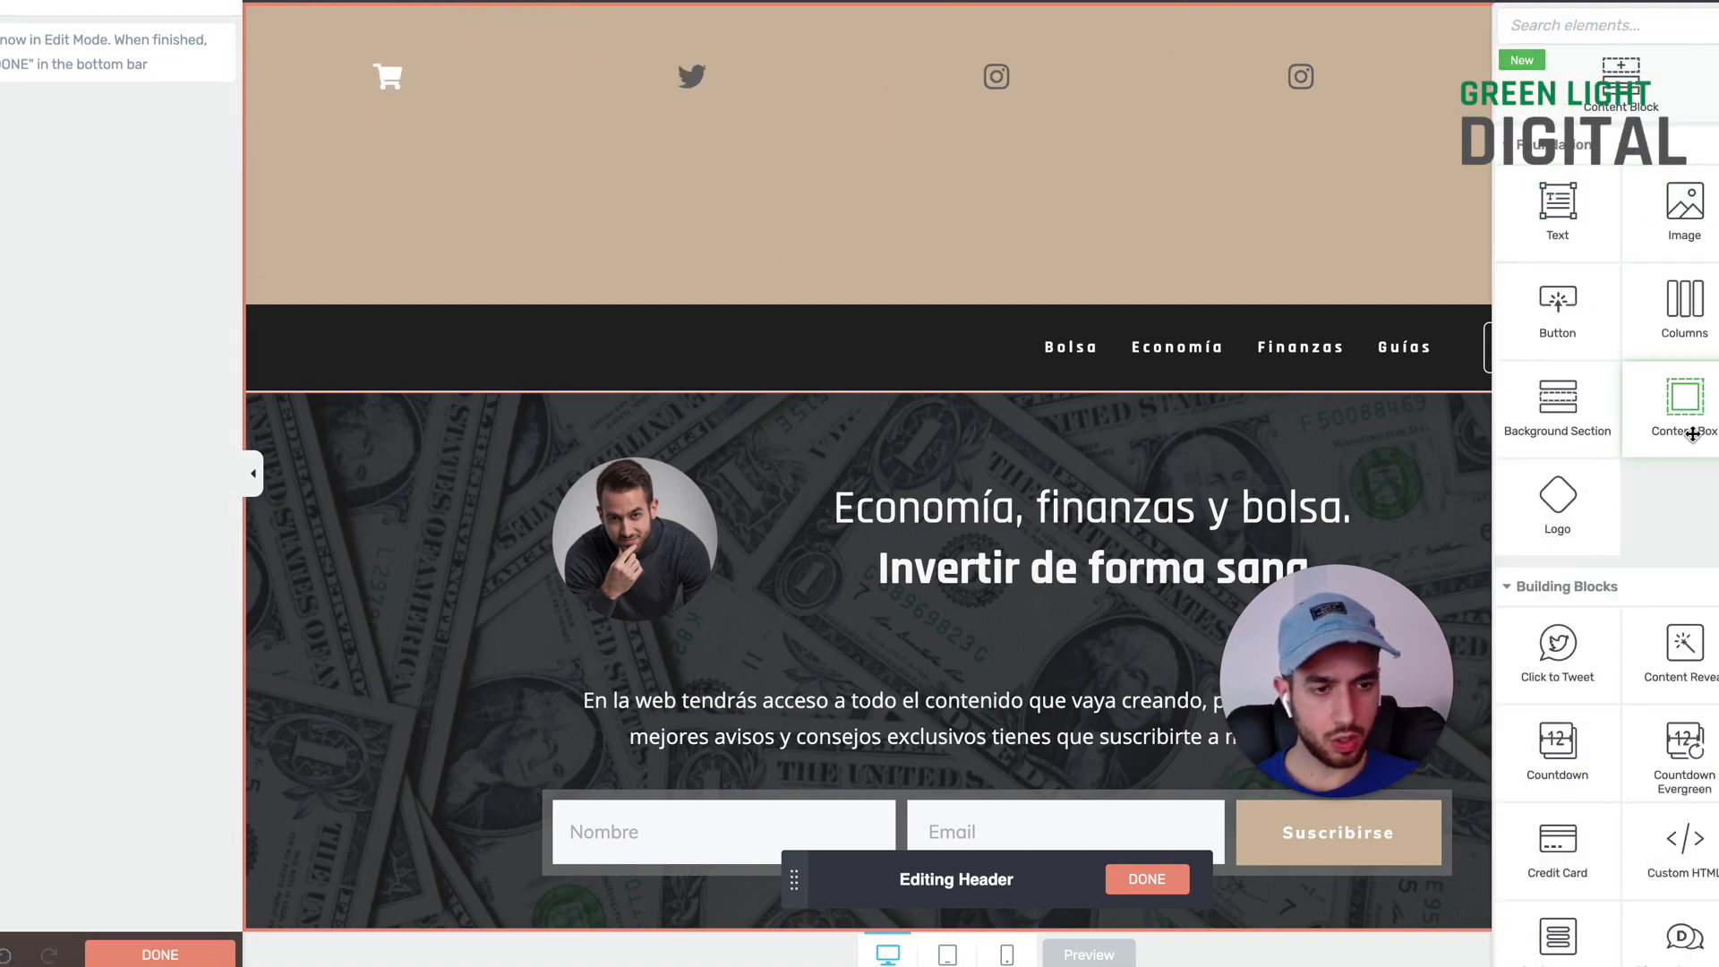
pyautogui.moveTo(1692, 434); pyautogui.dragTo(1236, 230)
pyautogui.click(1032, 101)
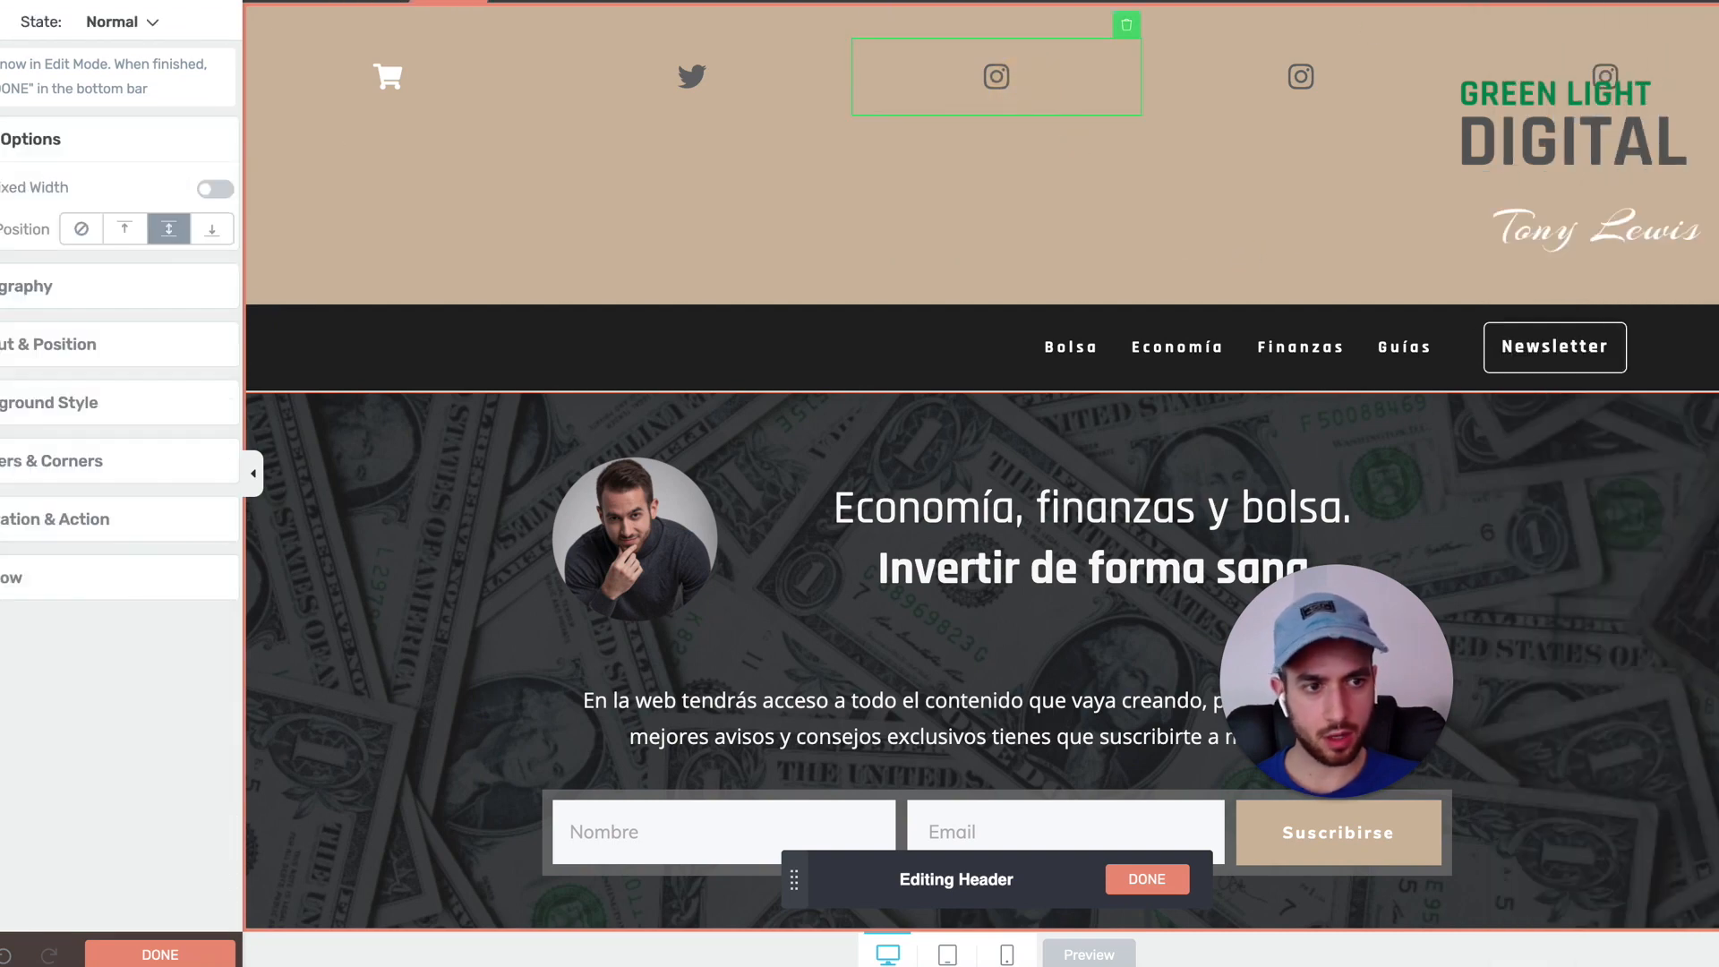
pyautogui.click(1718, 54)
pyautogui.moveTo(1685, 408); pyautogui.dragTo(1140, 153)
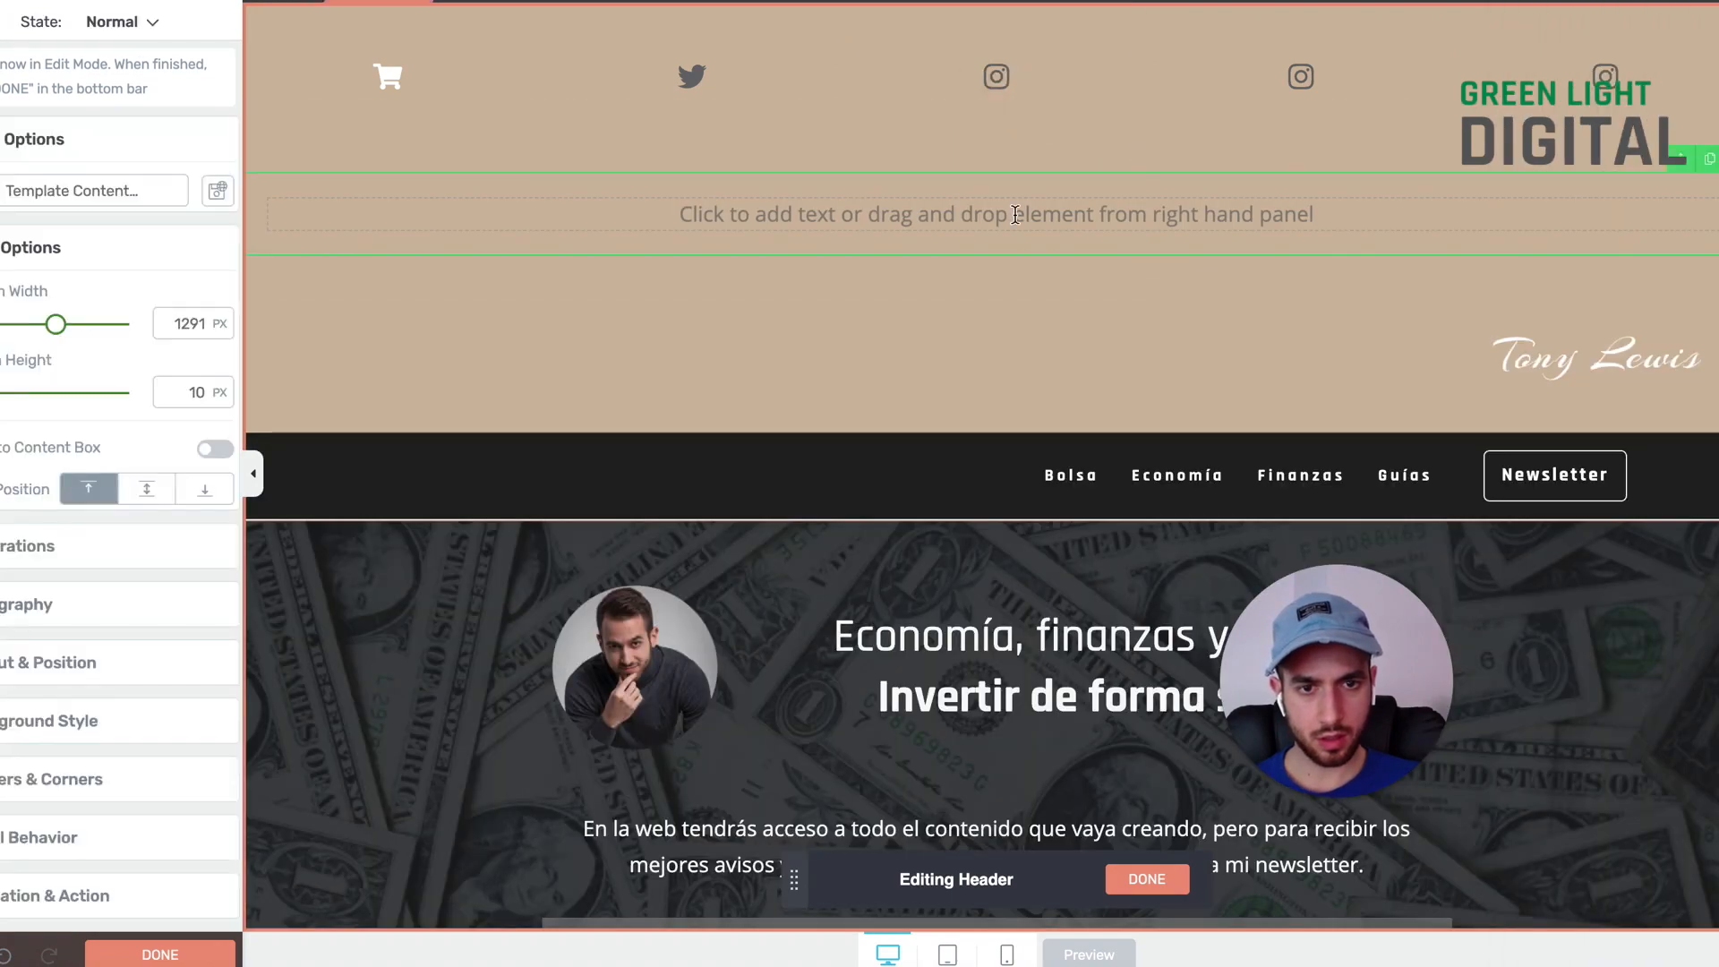
# Step: Move the icon columns into the new content box and delete its placeholder text element
pyautogui.click(1078, 108)
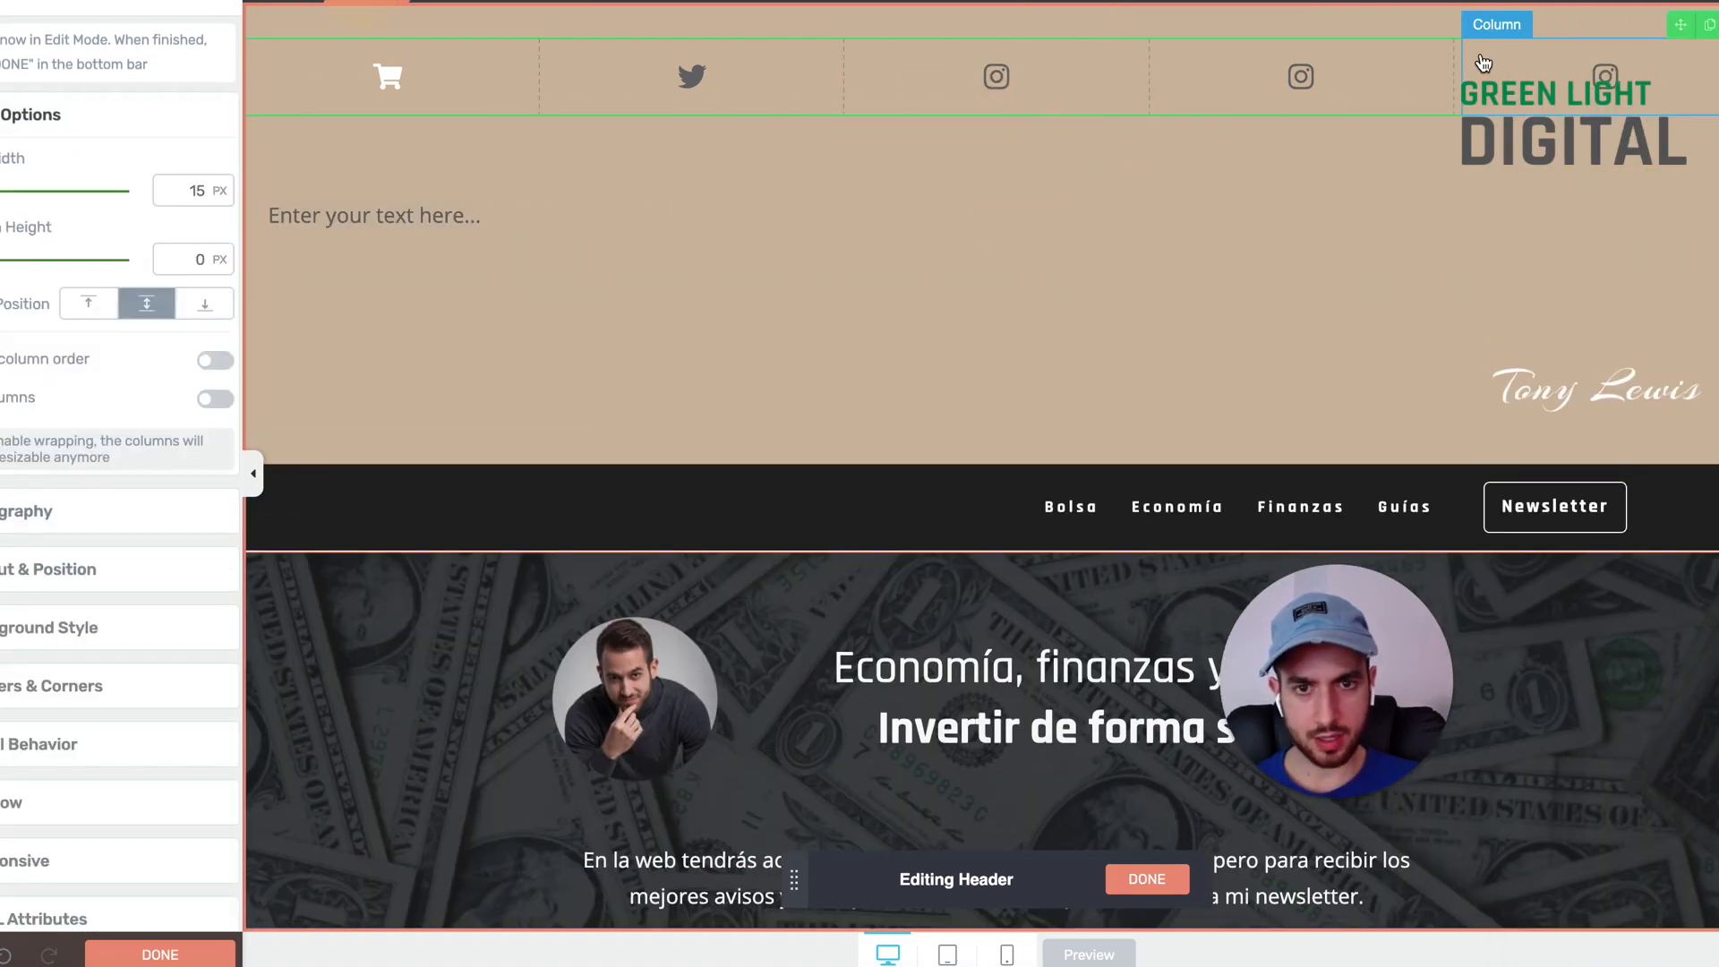
pyautogui.moveTo(1687, 22); pyautogui.dragTo(377, 235)
pyautogui.moveTo(554, 229); pyautogui.dragTo(1176, 211)
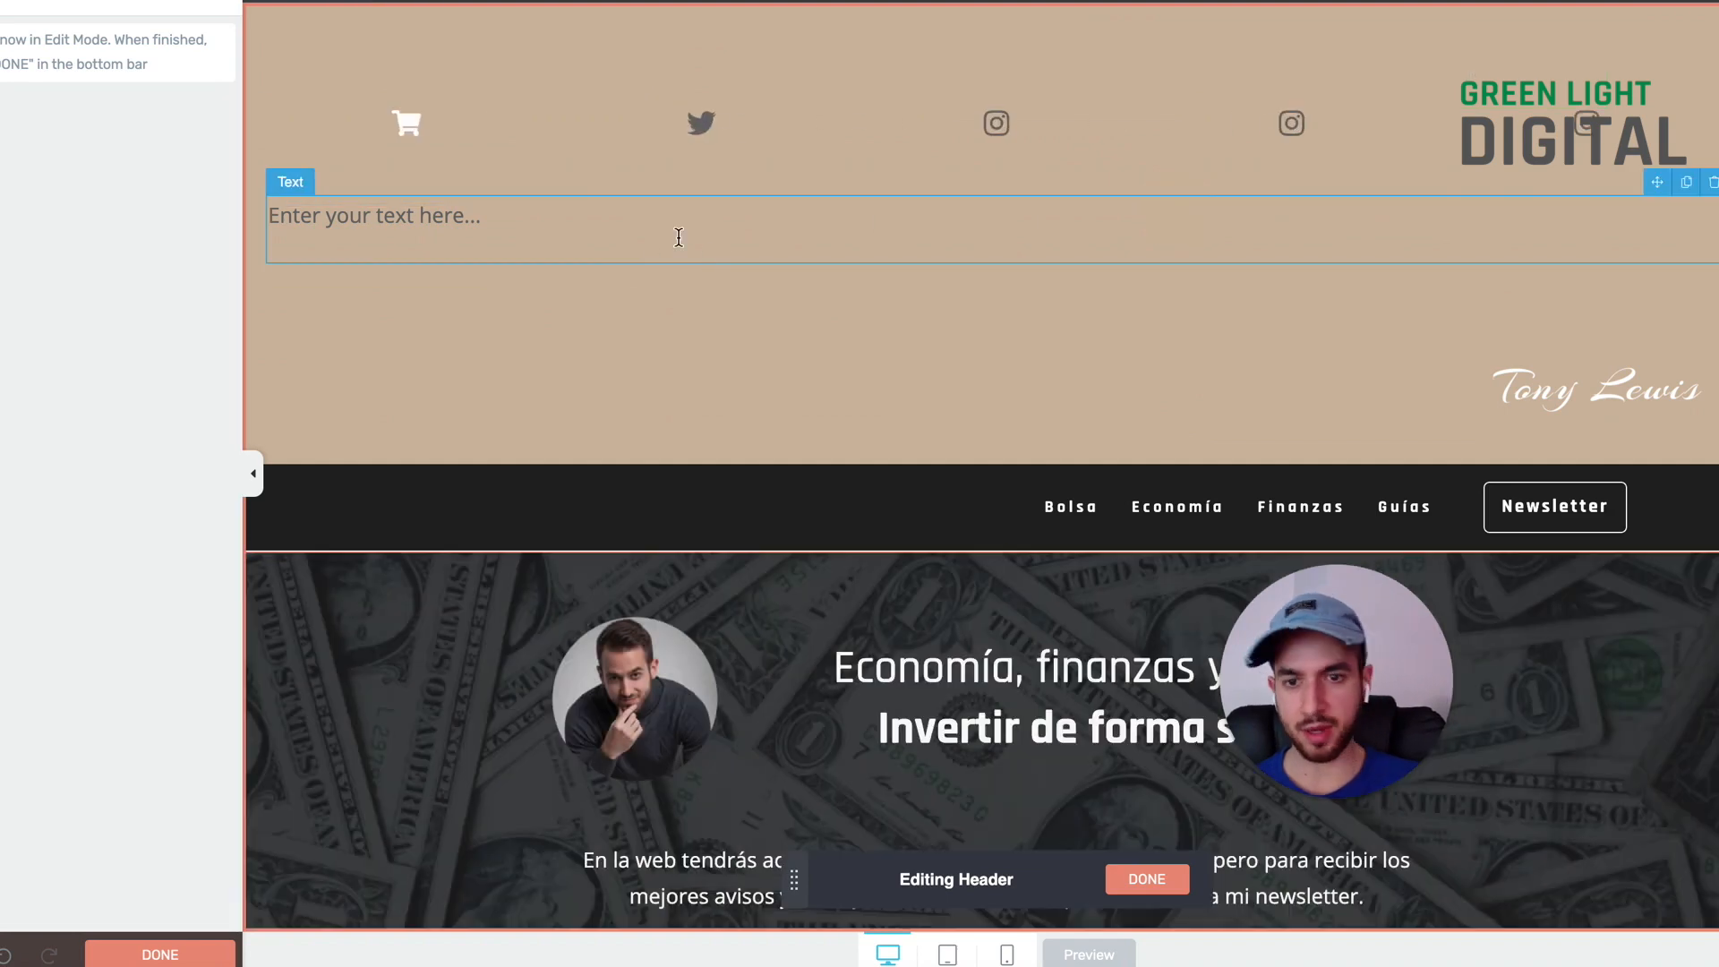
pyautogui.click(676, 237)
pyautogui.click(1708, 188)
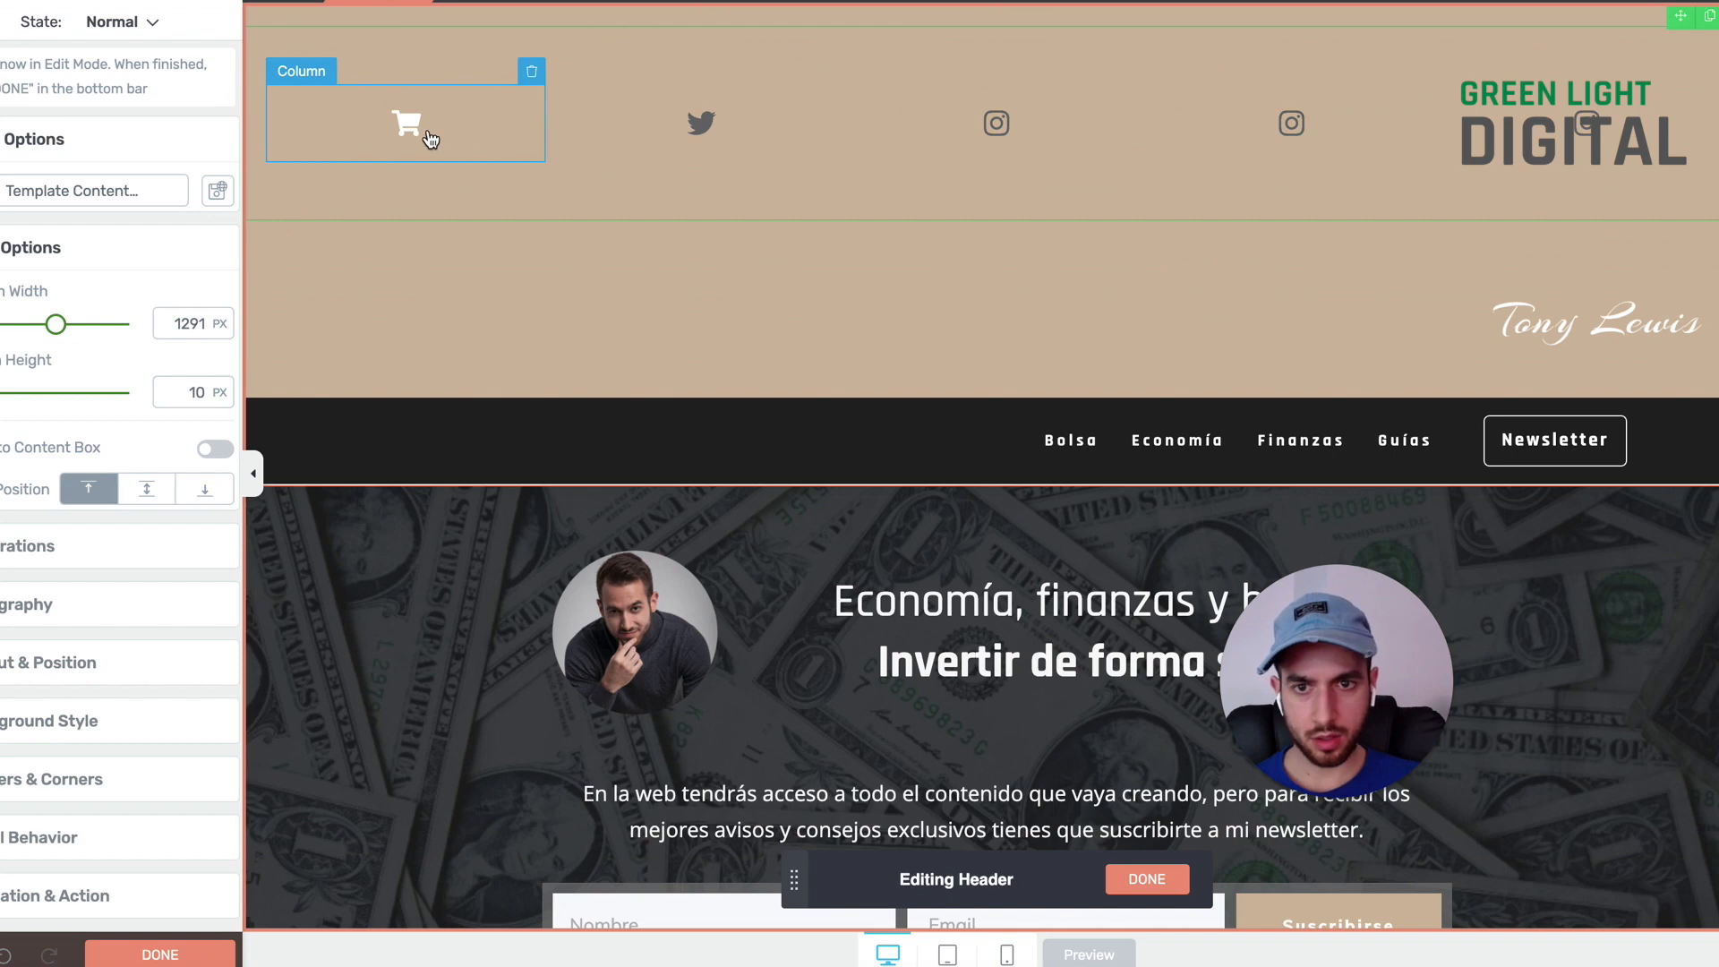
# Step: Set the maximum width of the content box holding the icons to 400 px and reduce it further to 300 px
pyautogui.click(425, 134)
pyautogui.click(423, 176)
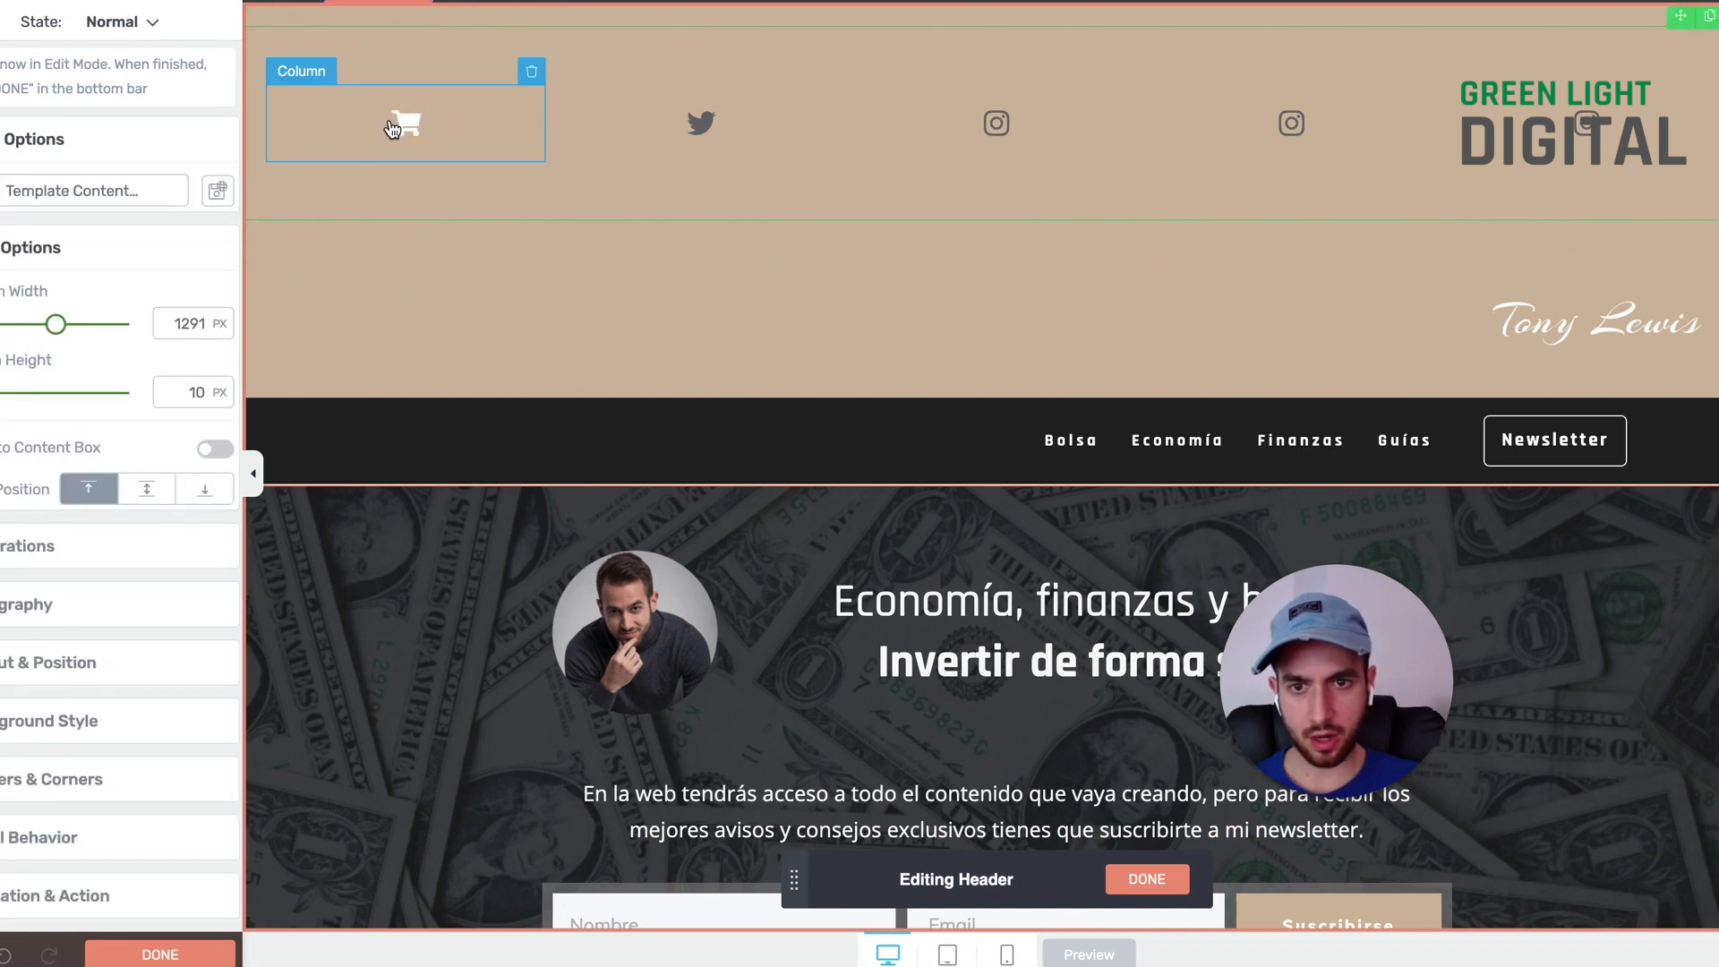
pyautogui.click(395, 126)
pyautogui.click(388, 187)
pyautogui.doubleClick(179, 312)
pyautogui.write('400')
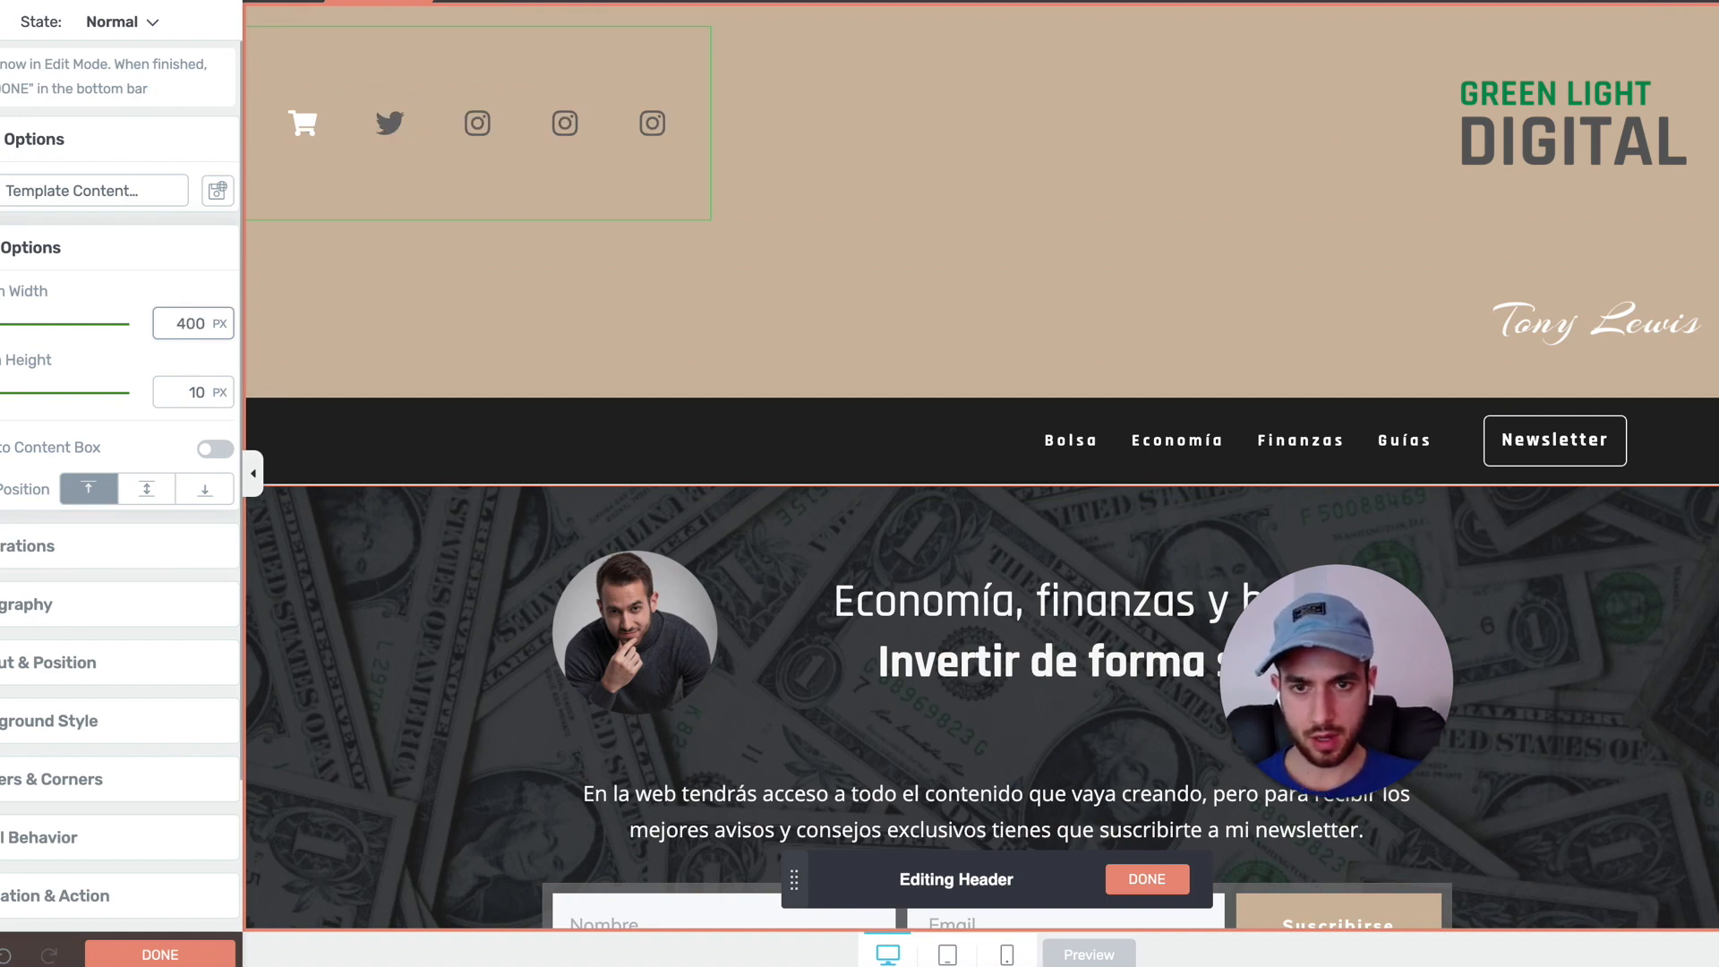
pyautogui.doubleClick(183, 323)
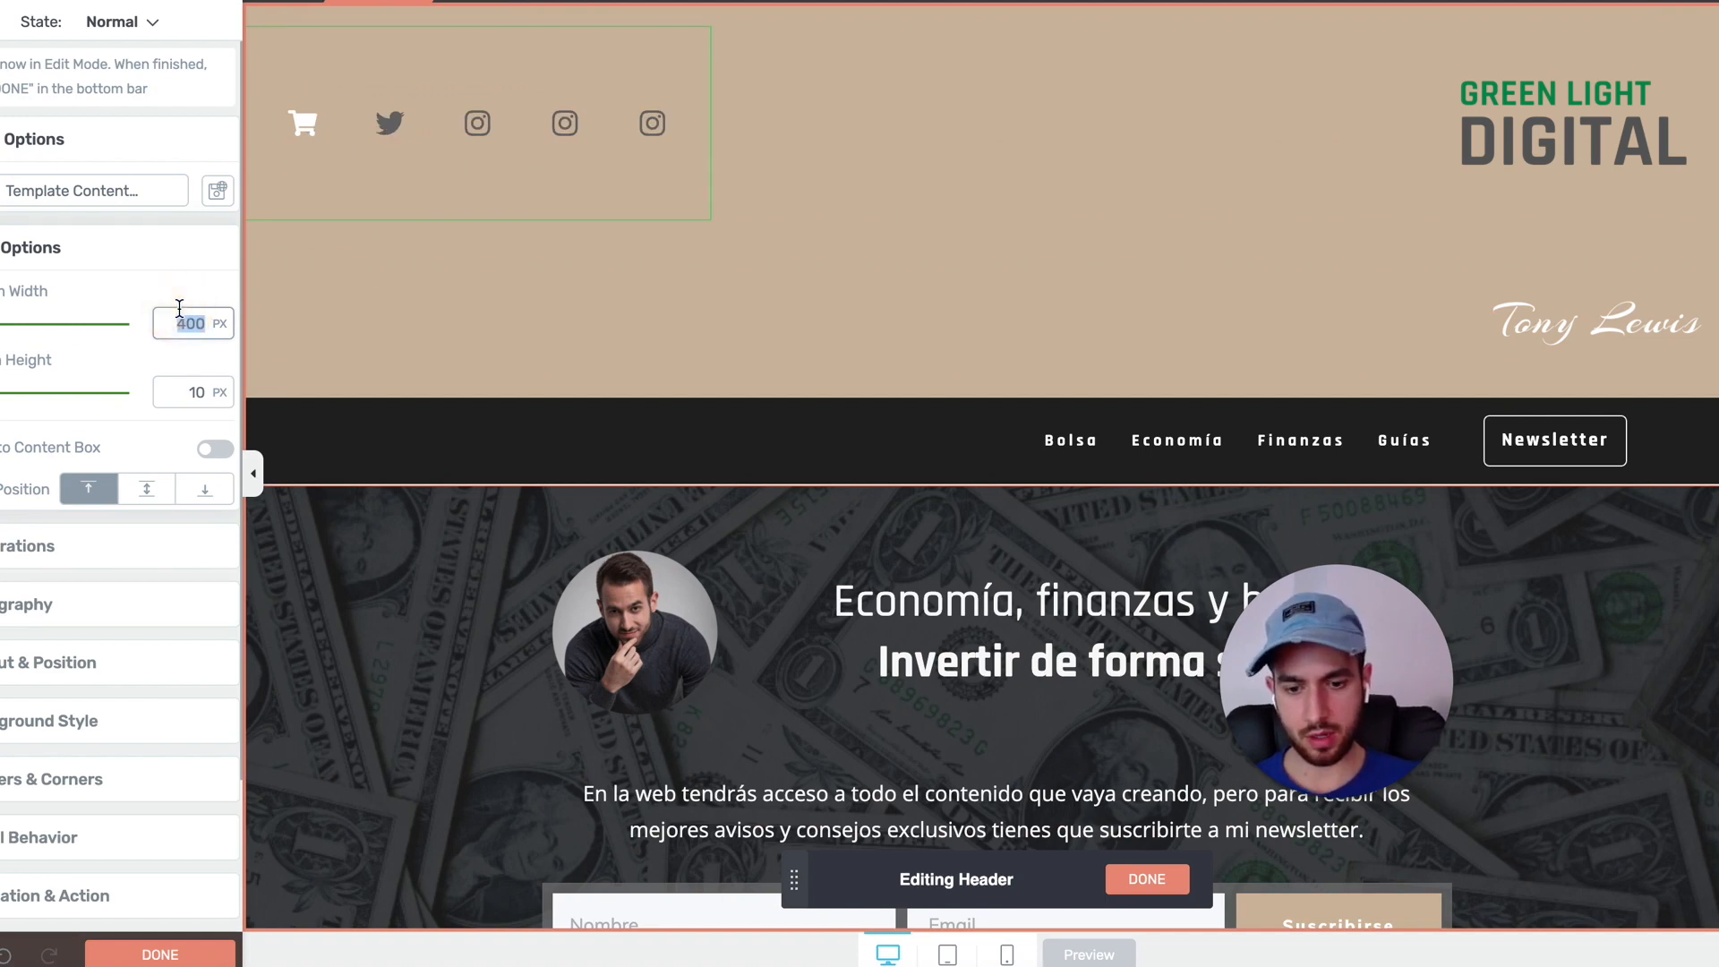
pyautogui.write('300')
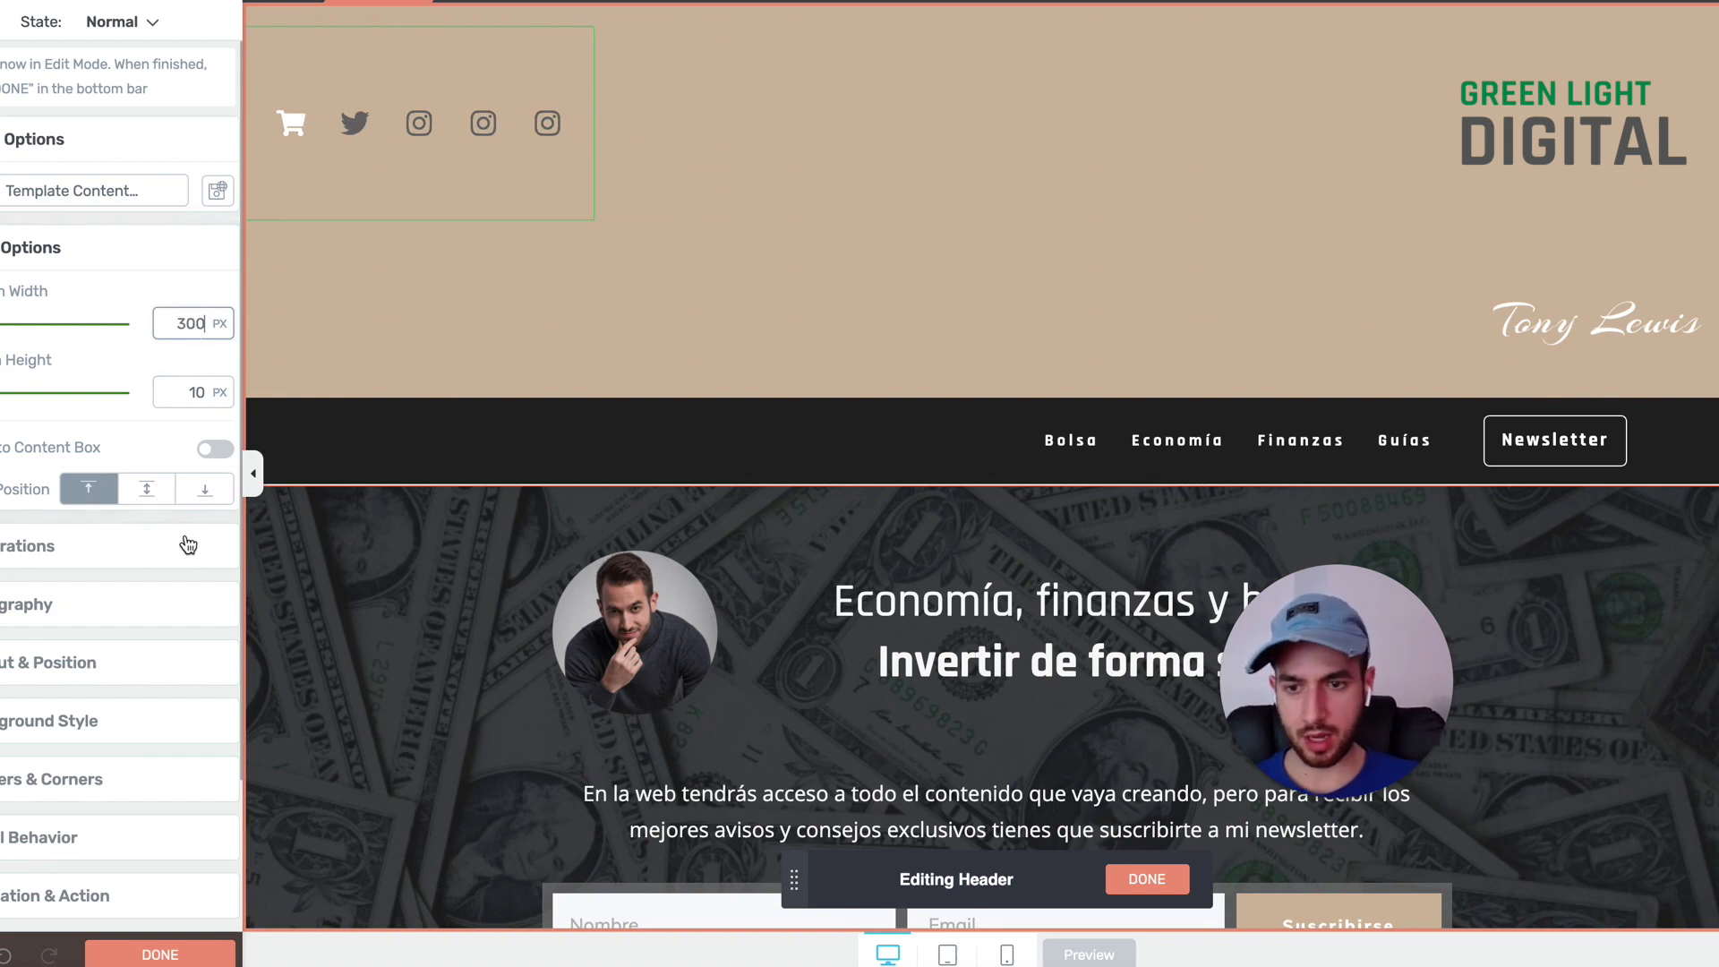
# Step: Align the icon content box to the right through its layout and position settings
pyautogui.click(152, 663)
pyautogui.scroll(-3, 199, 697)
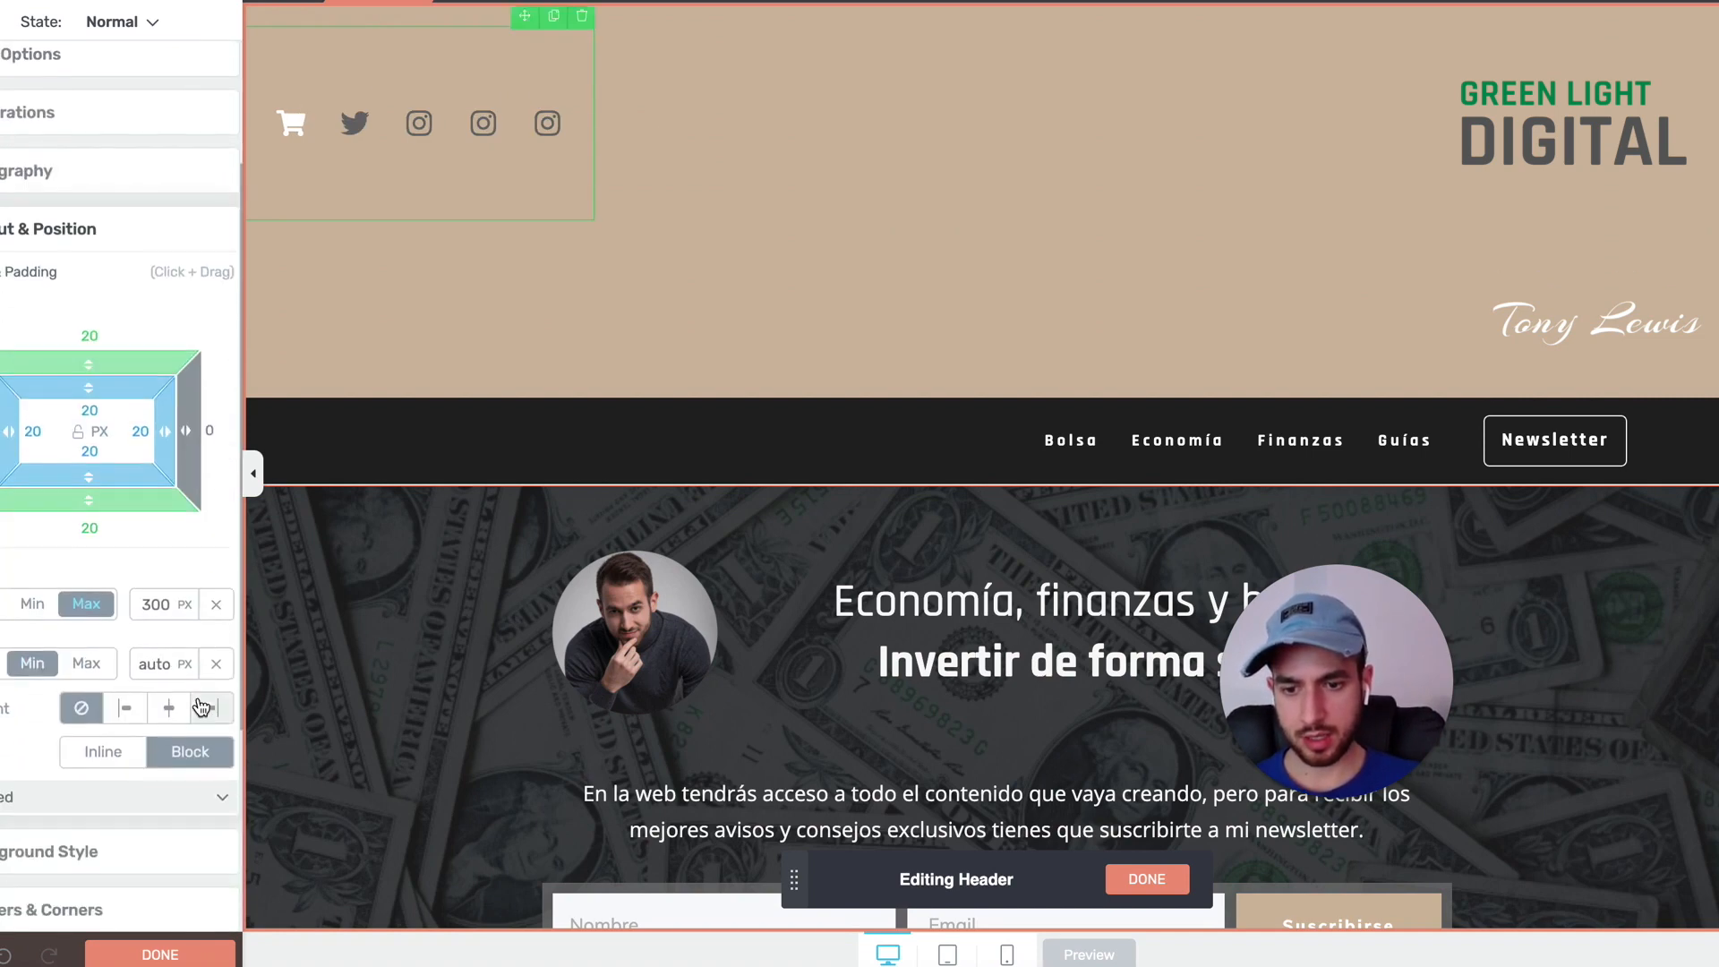
pyautogui.click(215, 710)
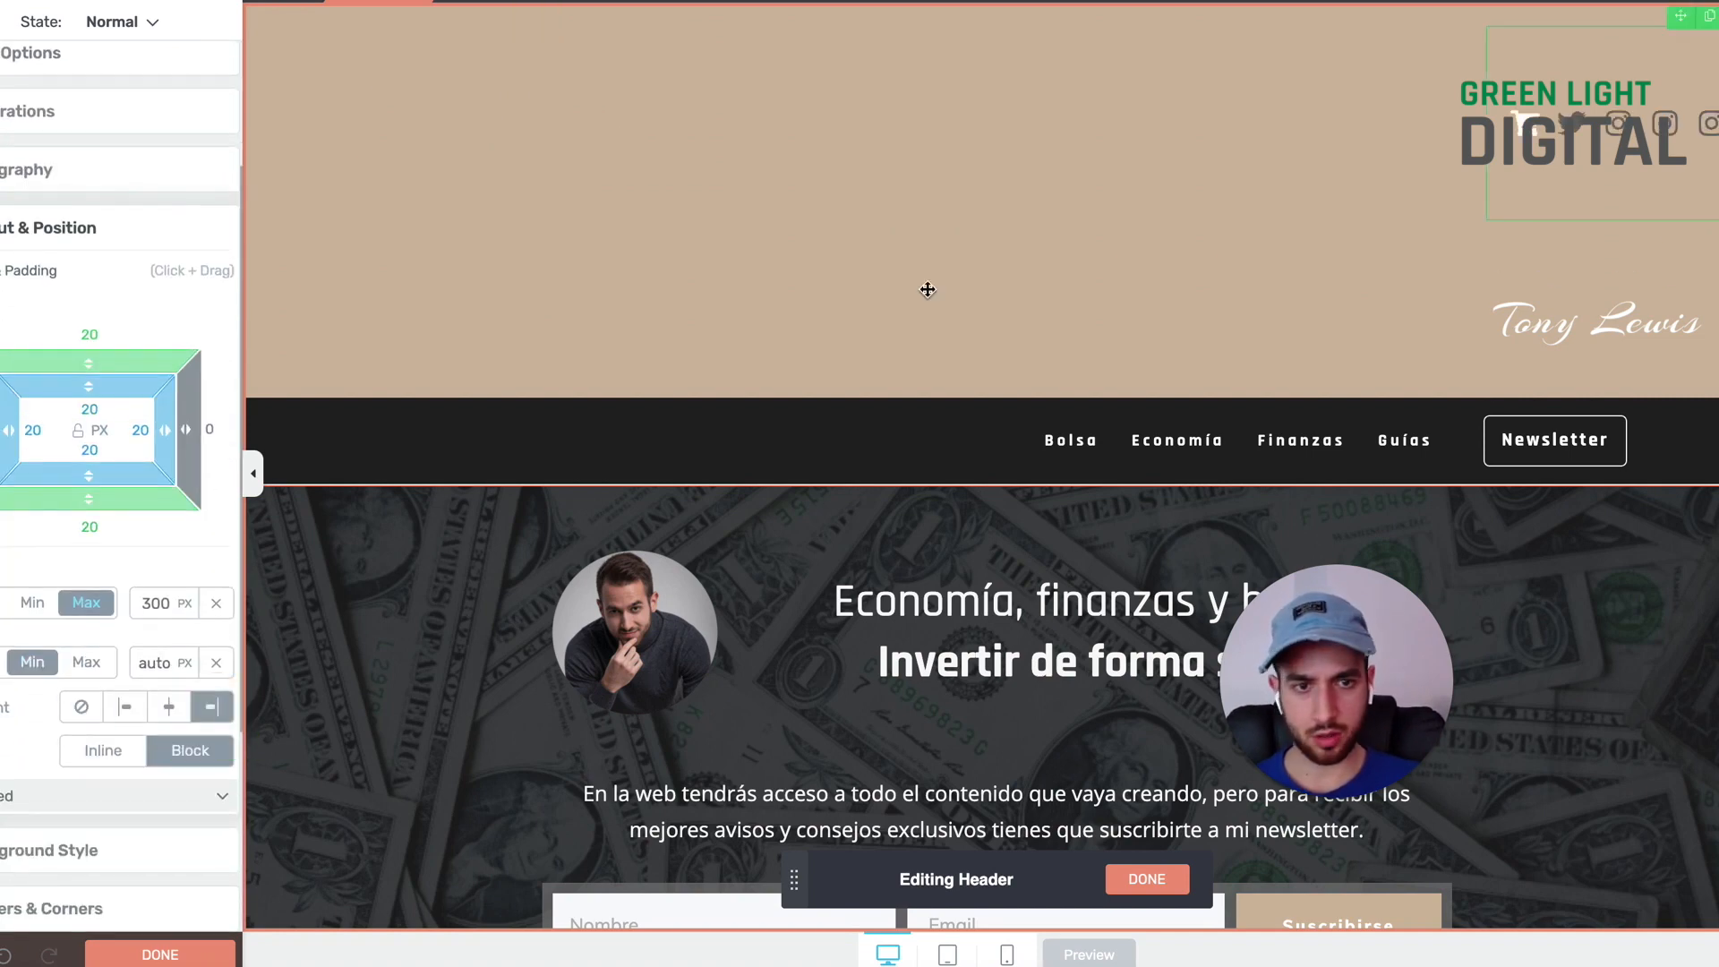
# Step: Try placing the logo in a new column beside the cart icon, and undo the move
pyautogui.click(1595, 304)
pyautogui.moveTo(1649, 282); pyautogui.dragTo(1566, 254)
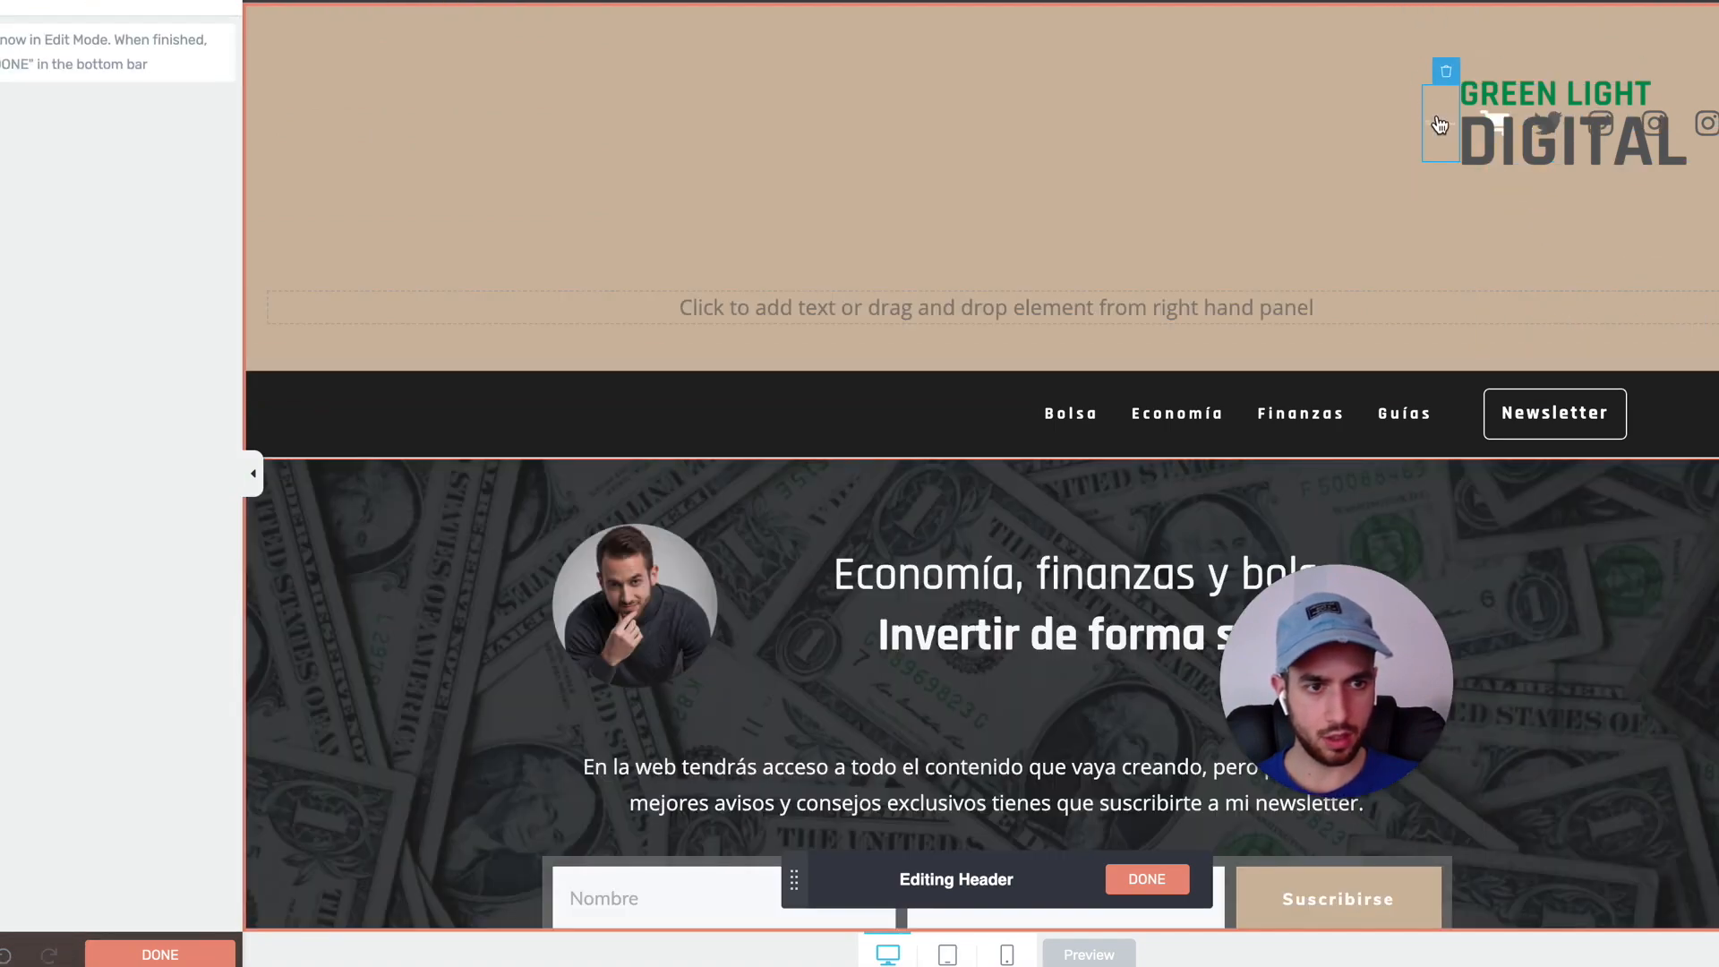
pyautogui.click(1440, 123)
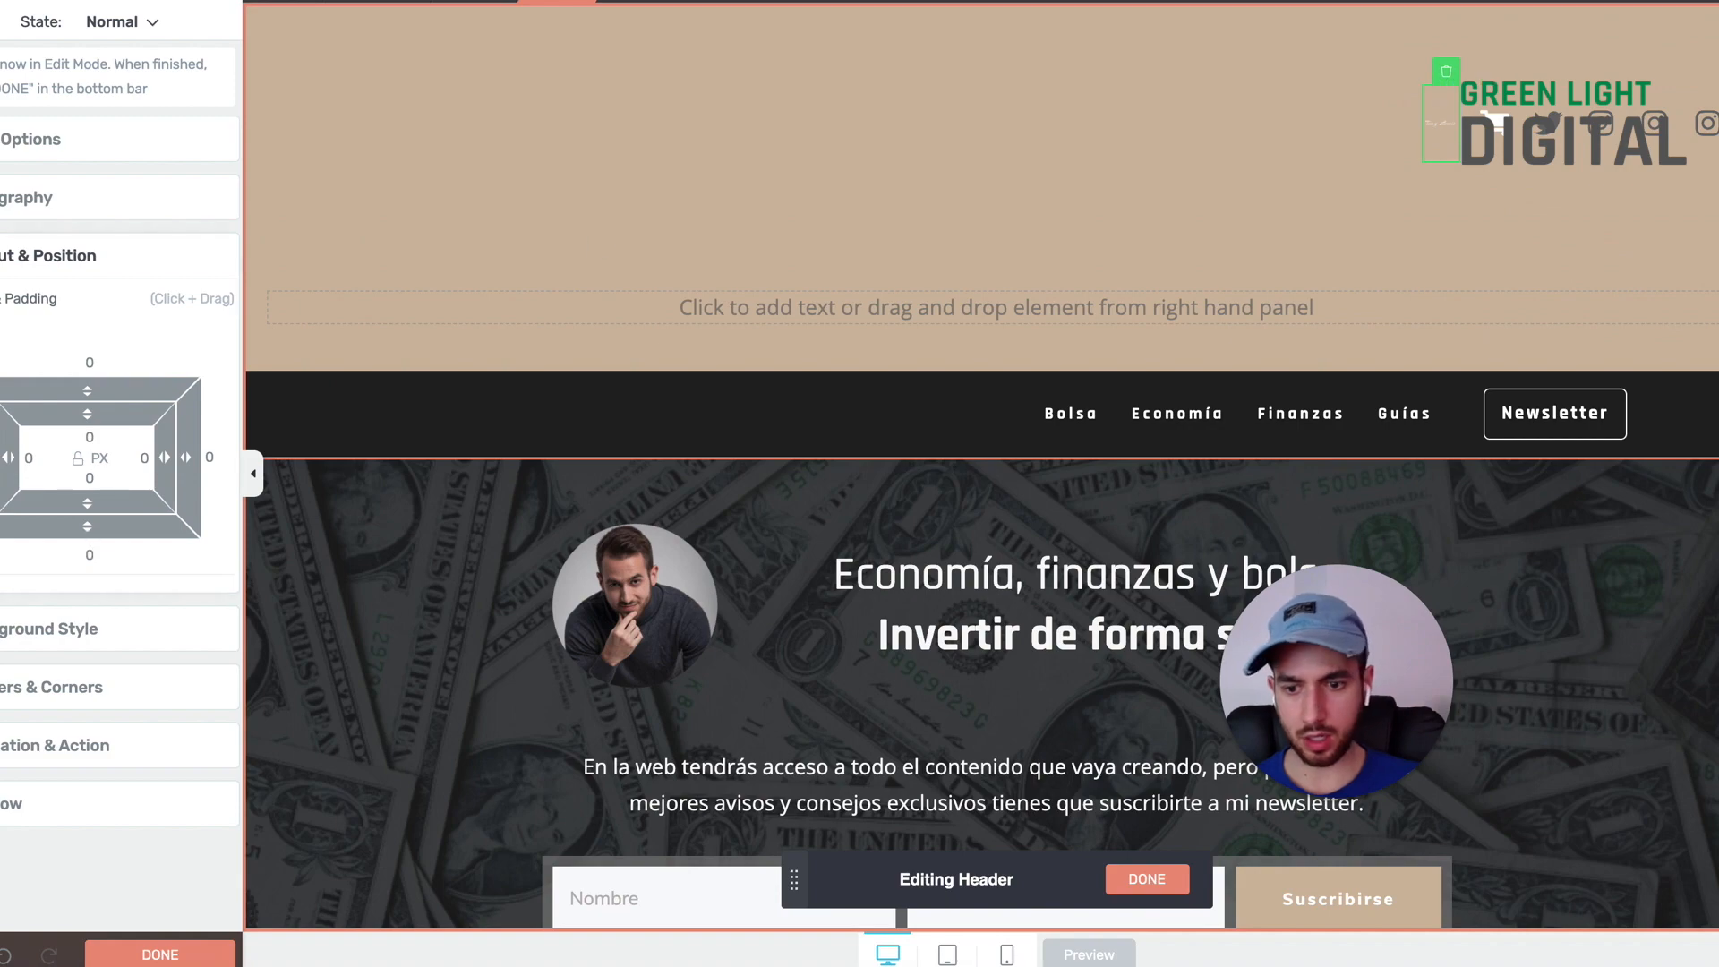
pyautogui.click(4, 956)
# Step: Try to reposition the logo's content box alongside the icon content box in the beige section
pyautogui.click(1271, 337)
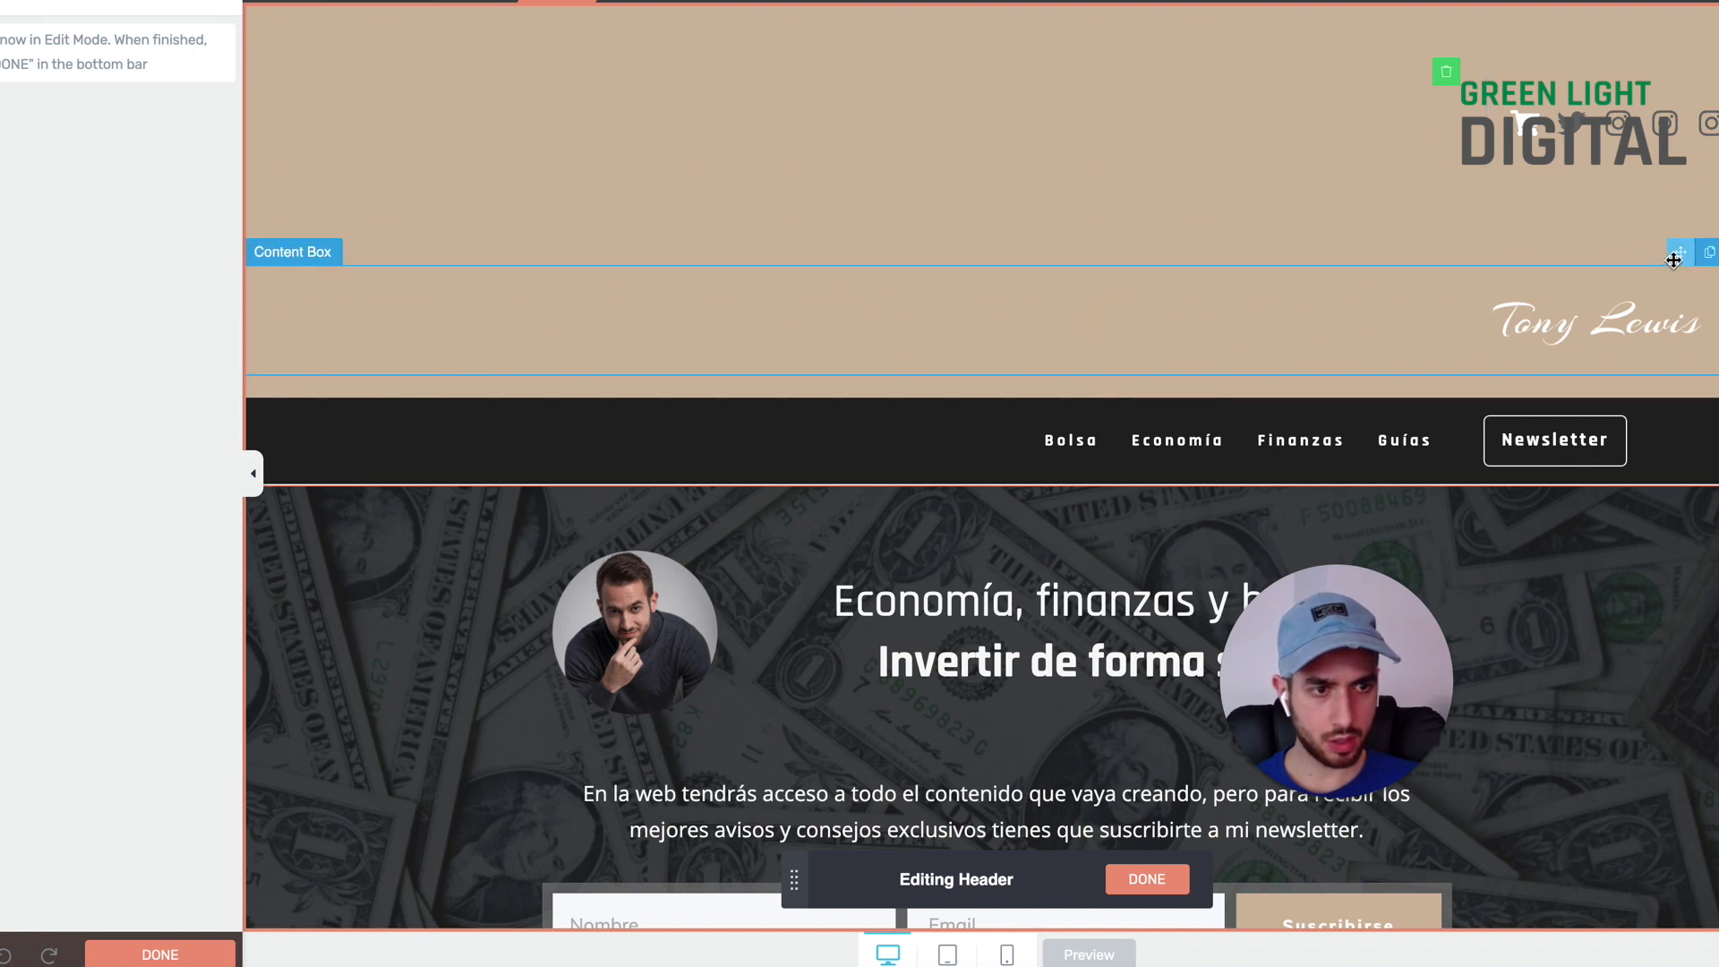
pyautogui.moveTo(1673, 261); pyautogui.dragTo(1316, 109)
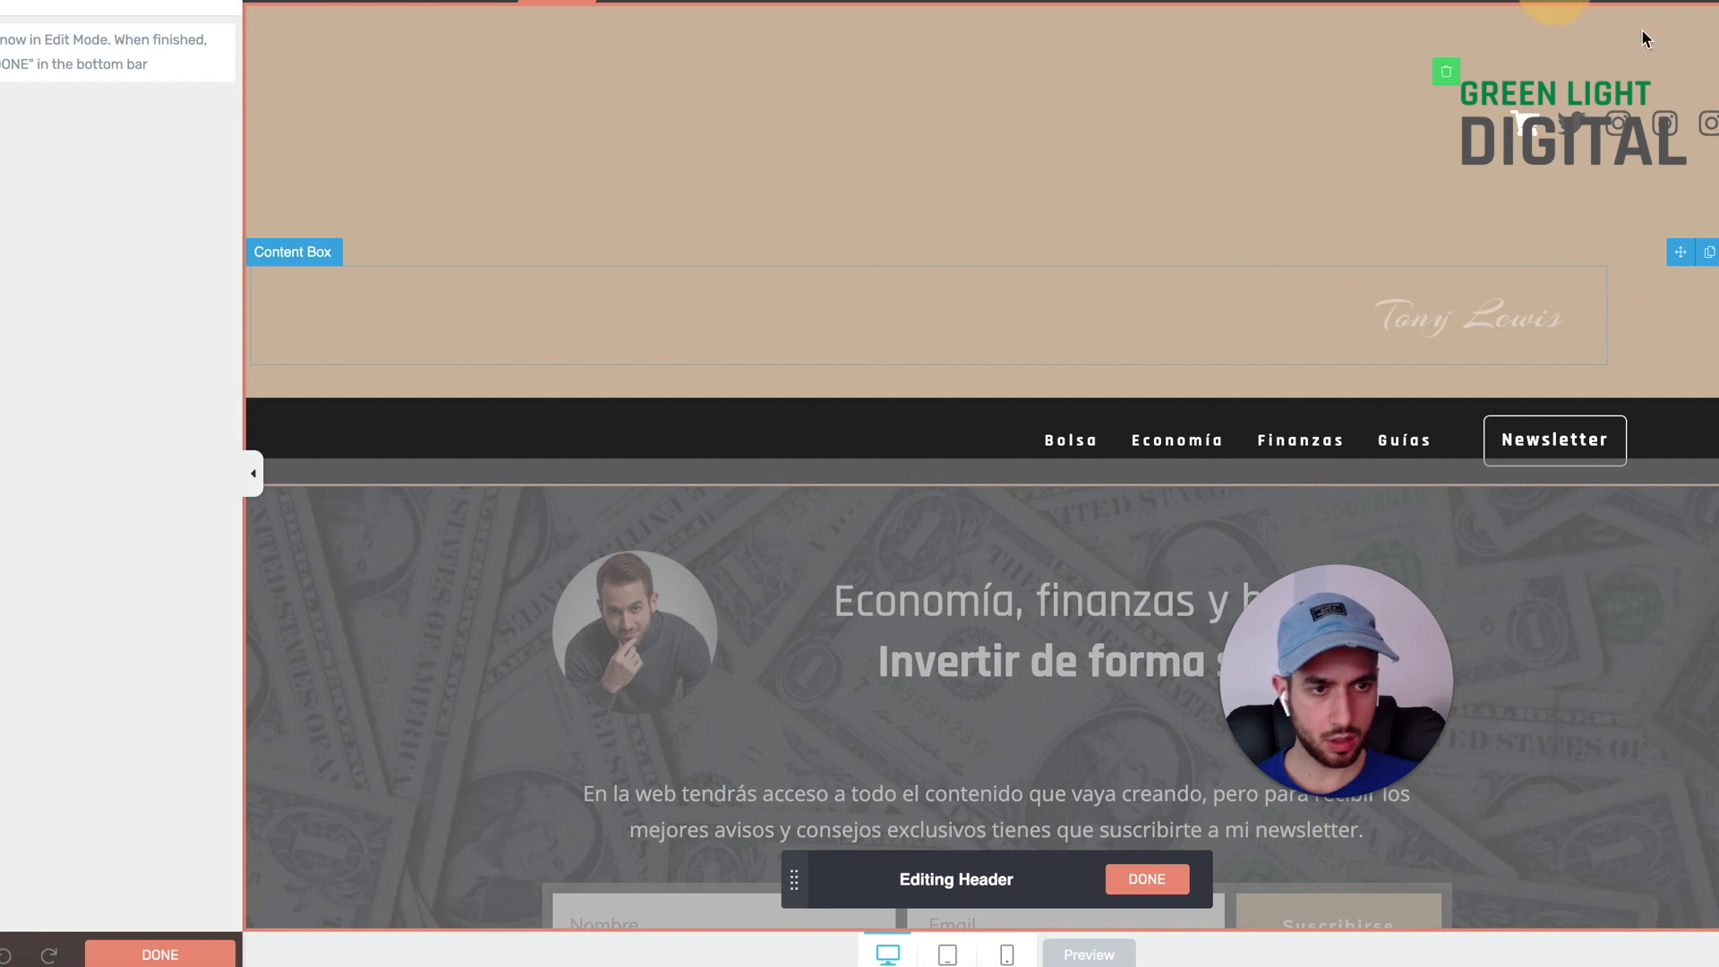
pyautogui.moveTo(1415, 363); pyautogui.dragTo(1567, 310)
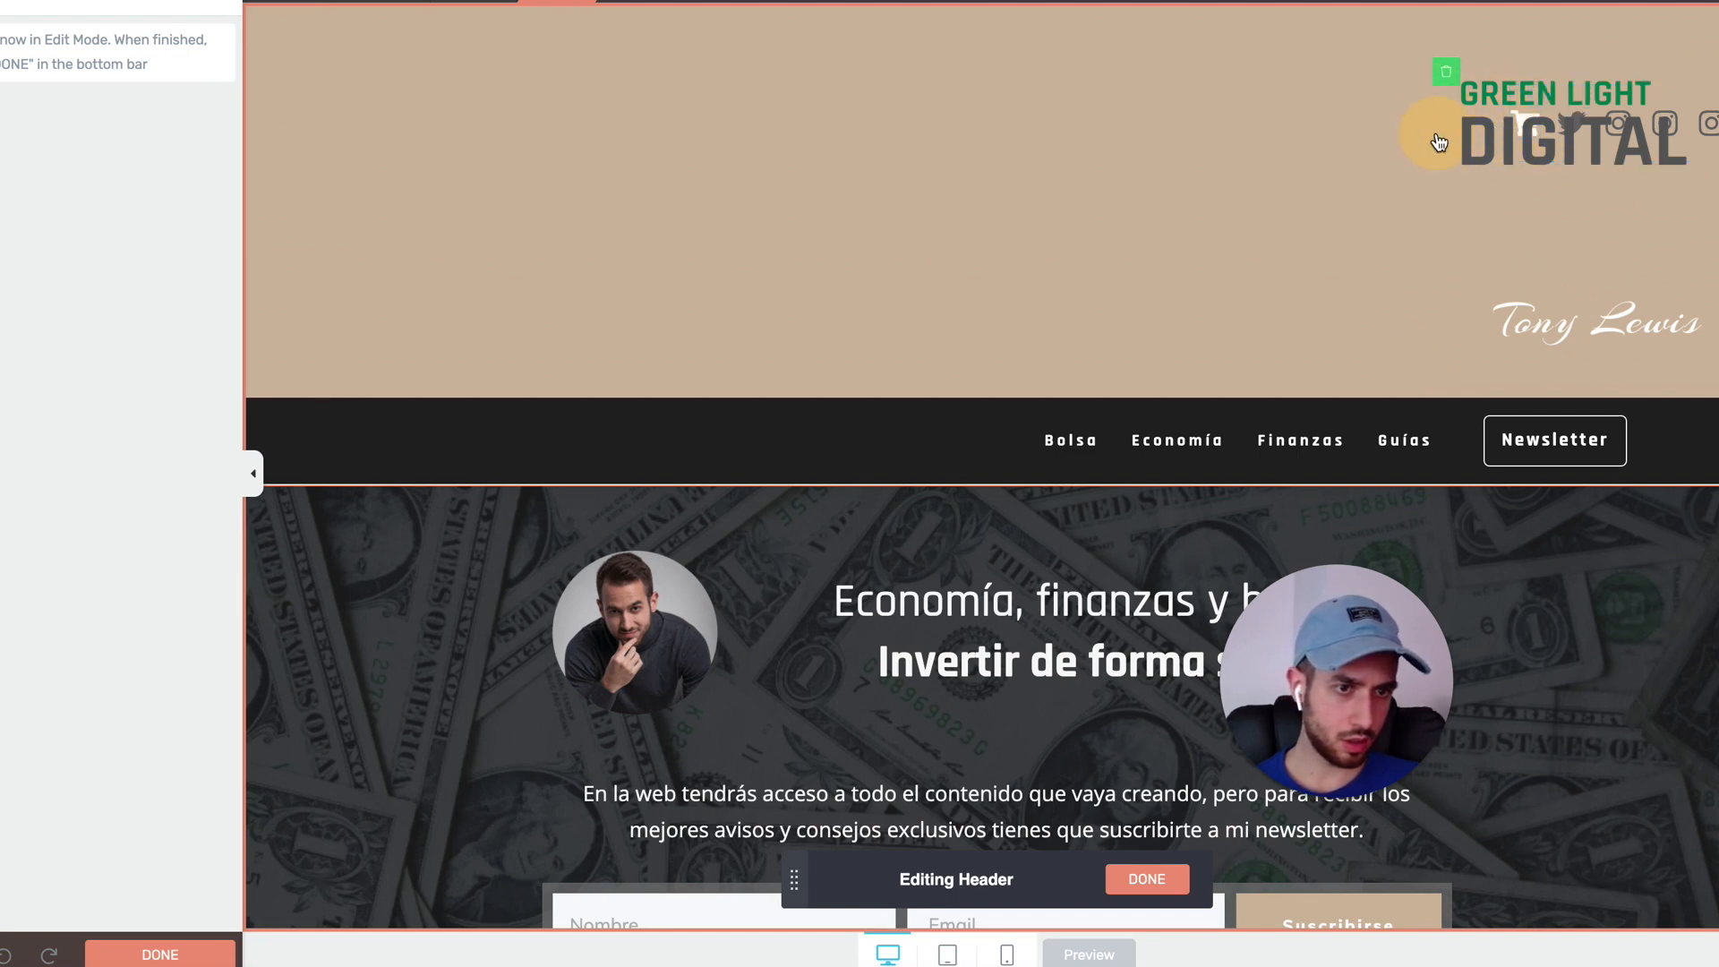
pyautogui.click(1653, 312)
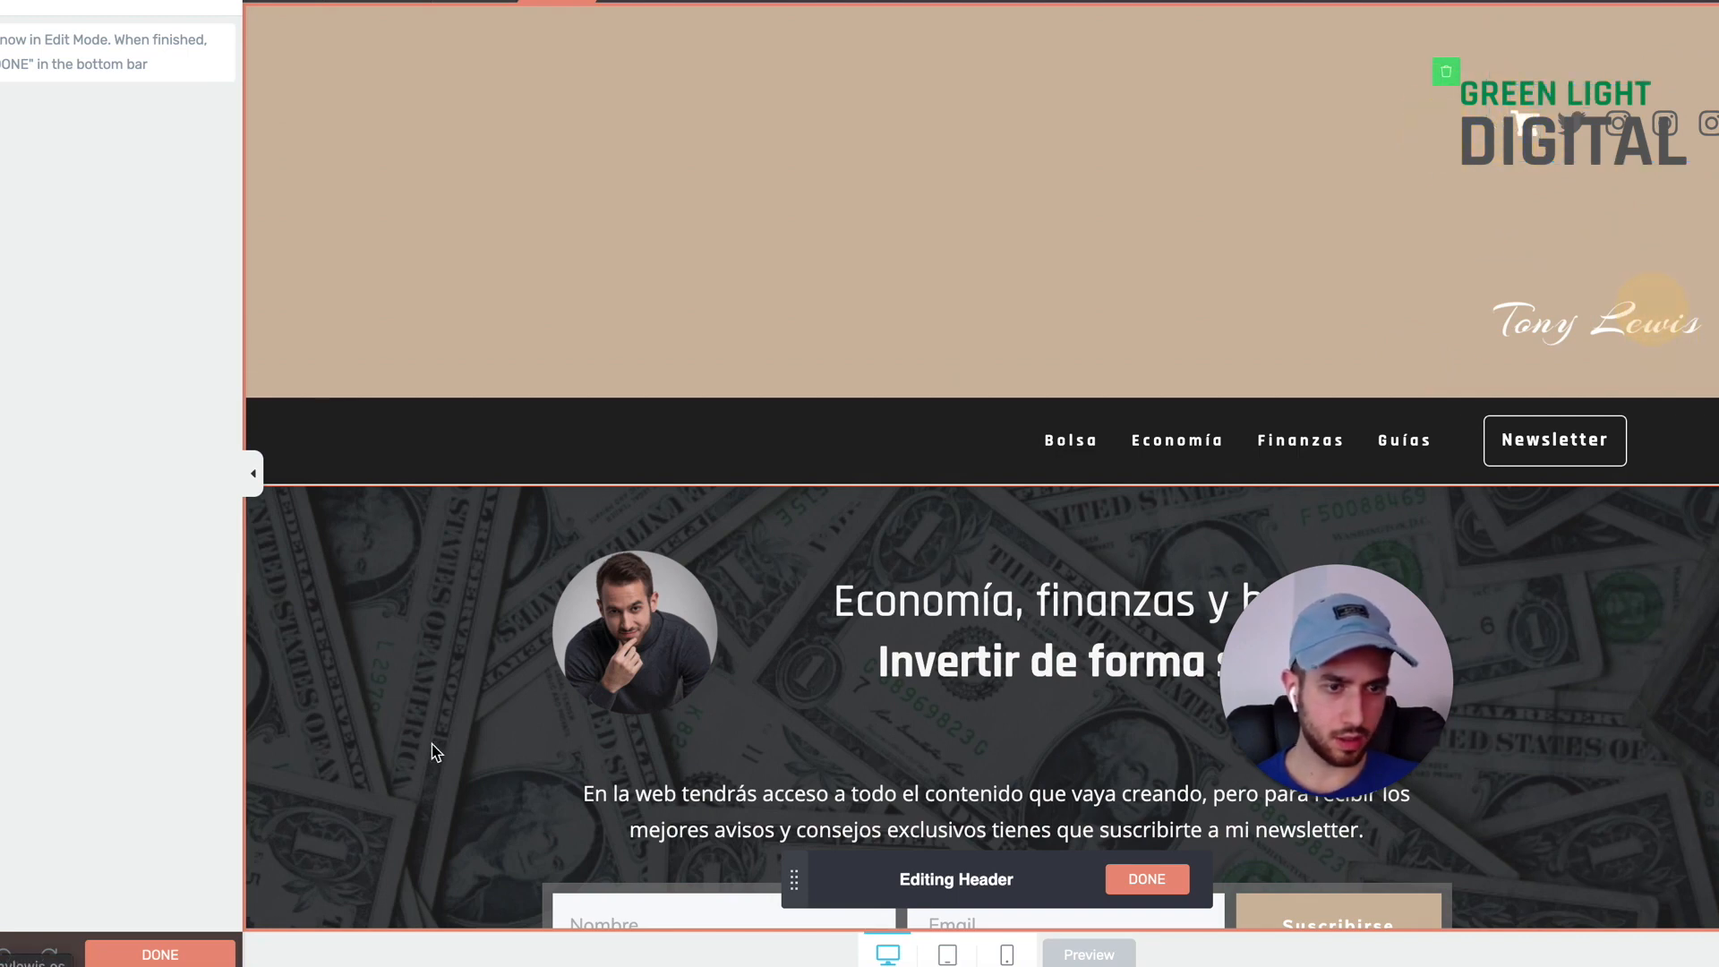
# Step: Finish editing the header so the changes are saved, and reload the page editor
pyautogui.click(156, 953)
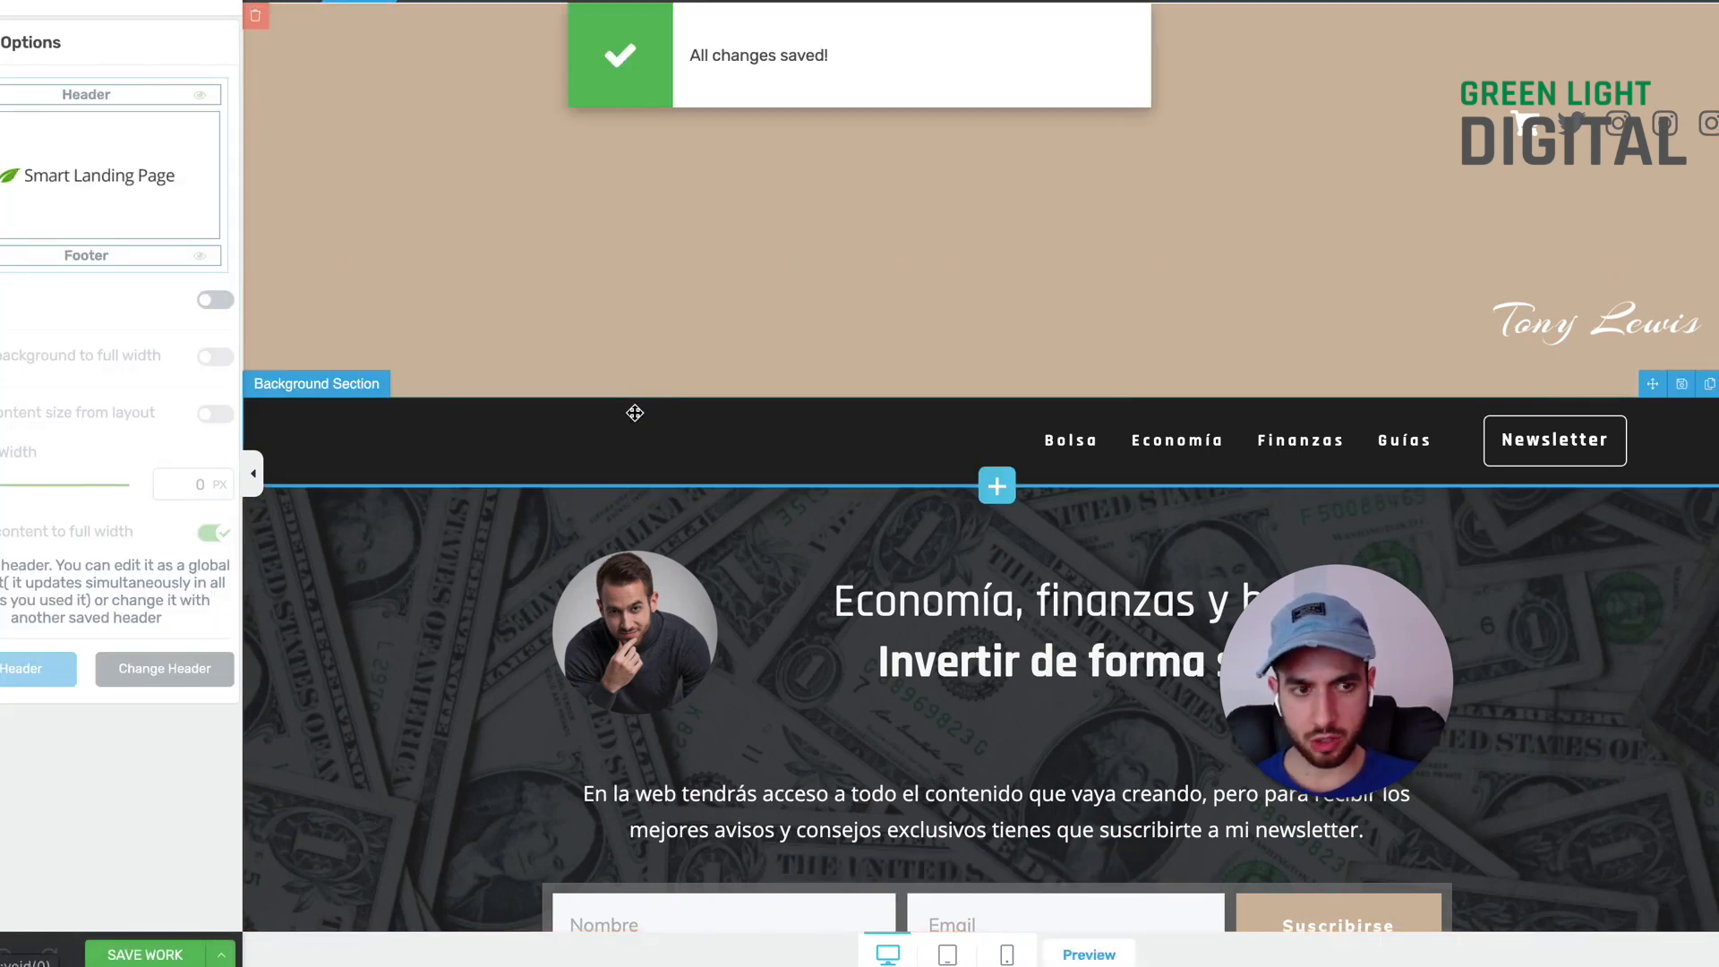
pyautogui.press('super+r')
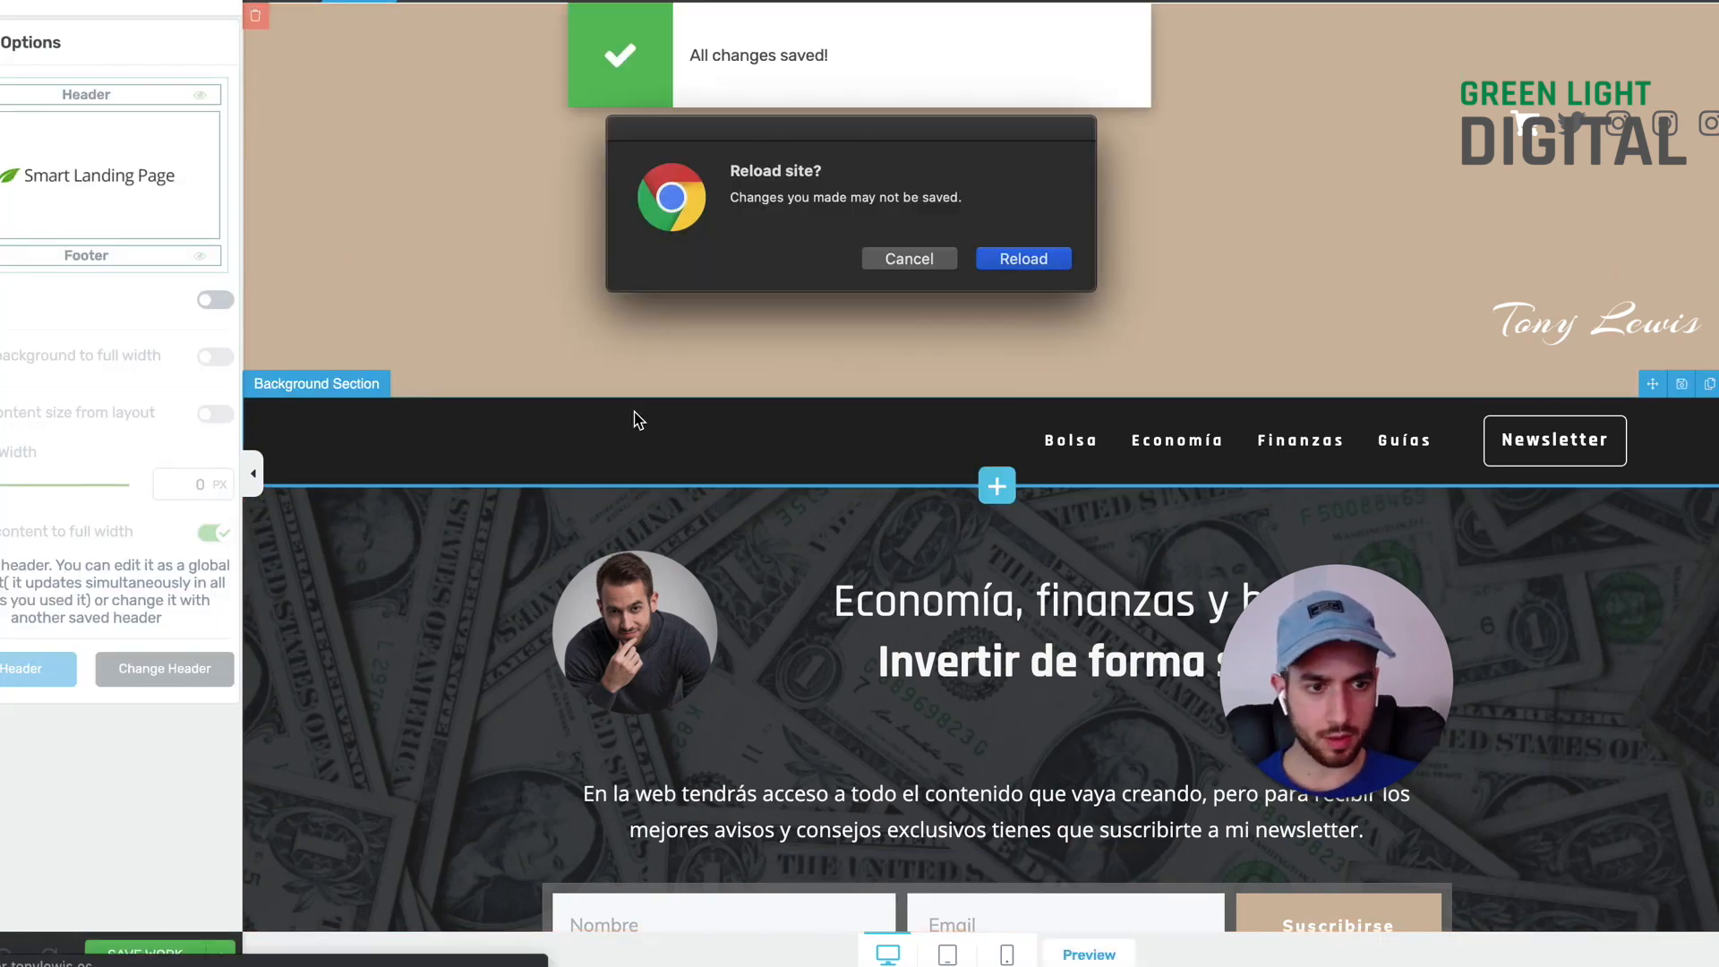
pyautogui.click(898, 264)
pyautogui.press('super+r')
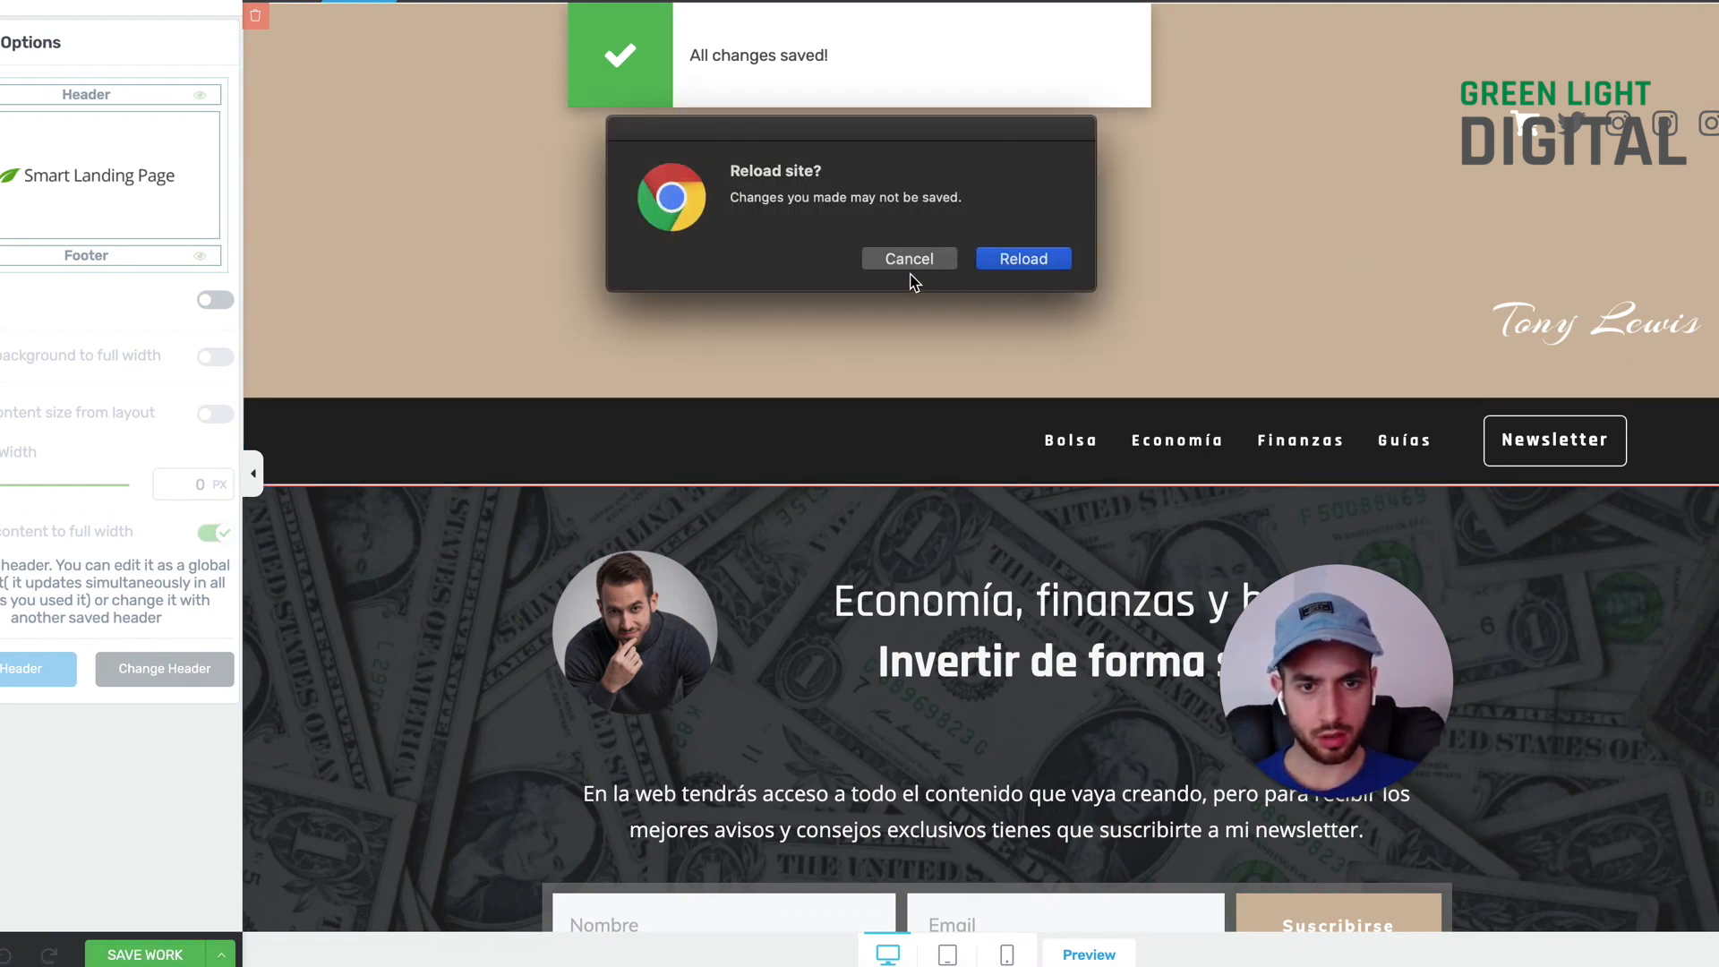
pyautogui.click(899, 261)
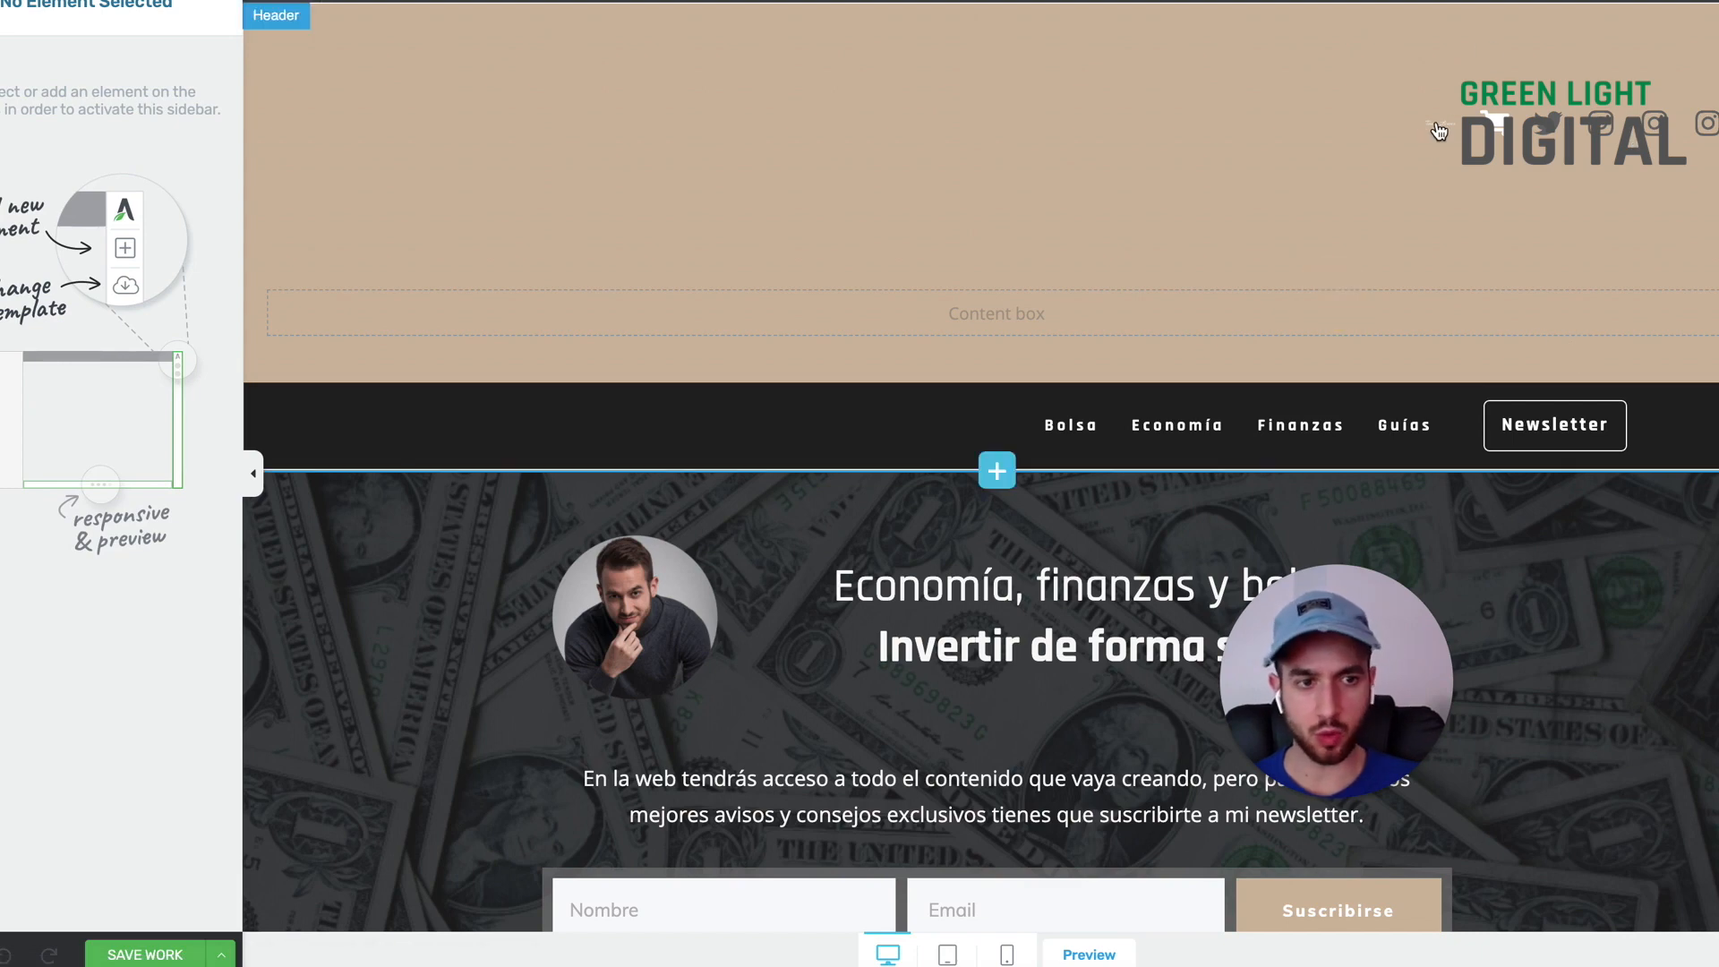
# Step: Reopen the header for editing and move the small logo out of the icon row into the empty content box below
pyautogui.click(1432, 132)
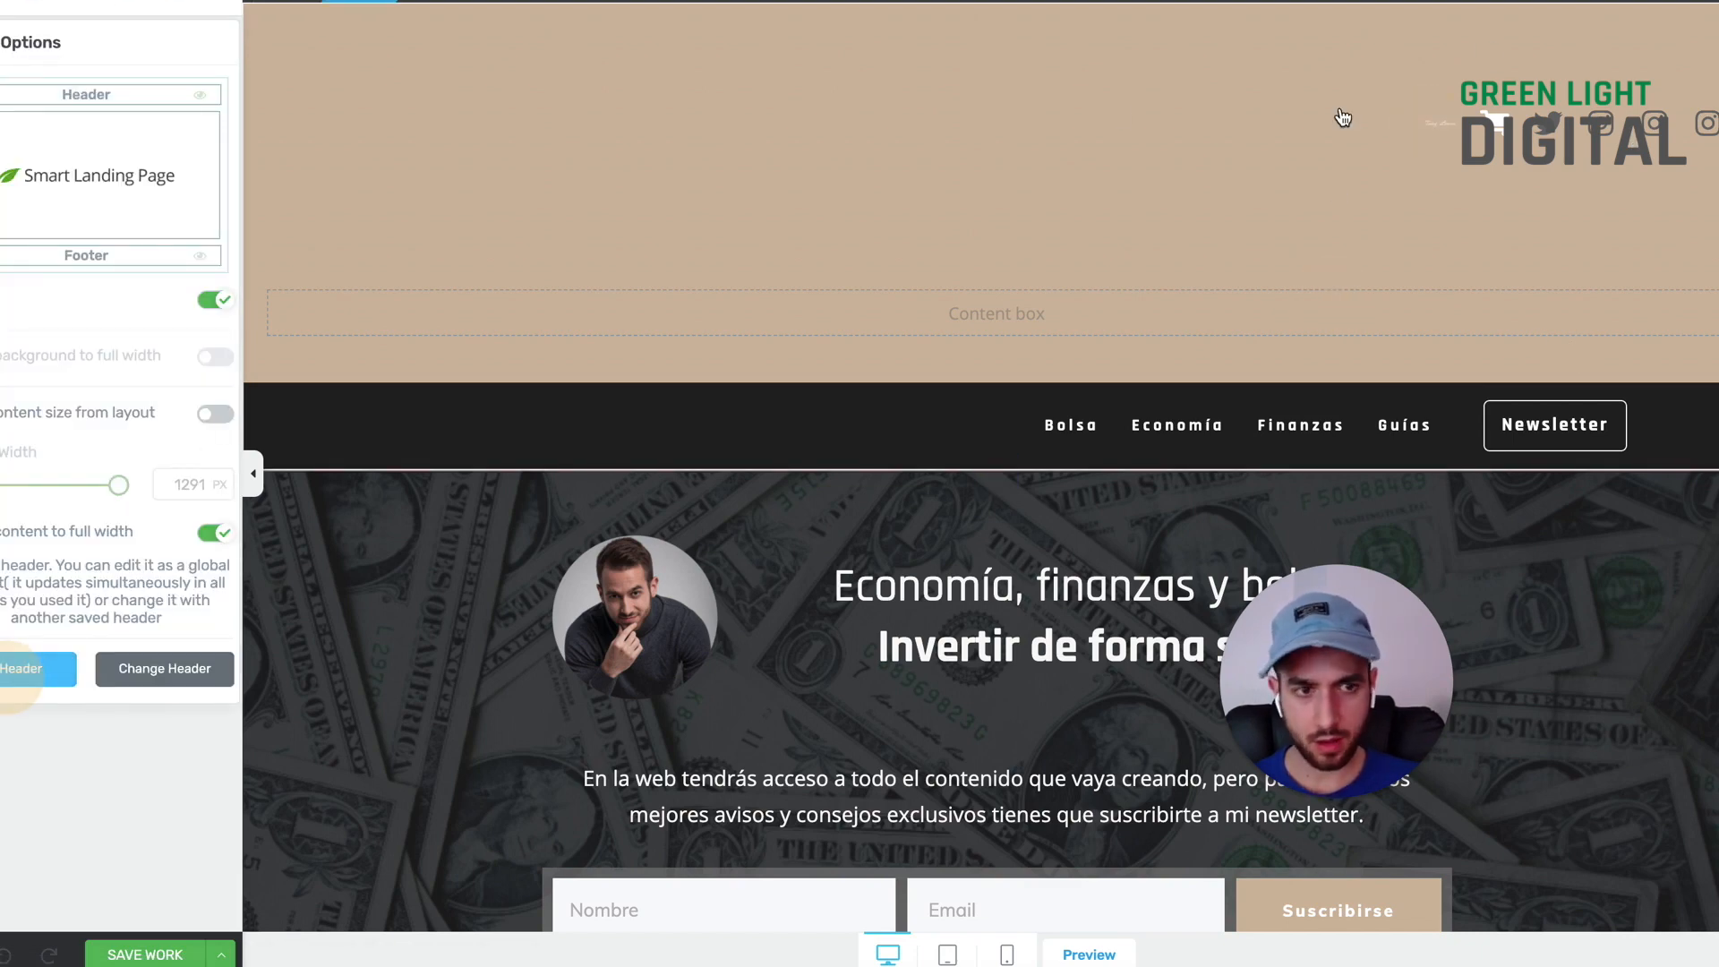
pyautogui.click(22, 673)
pyautogui.click(1441, 125)
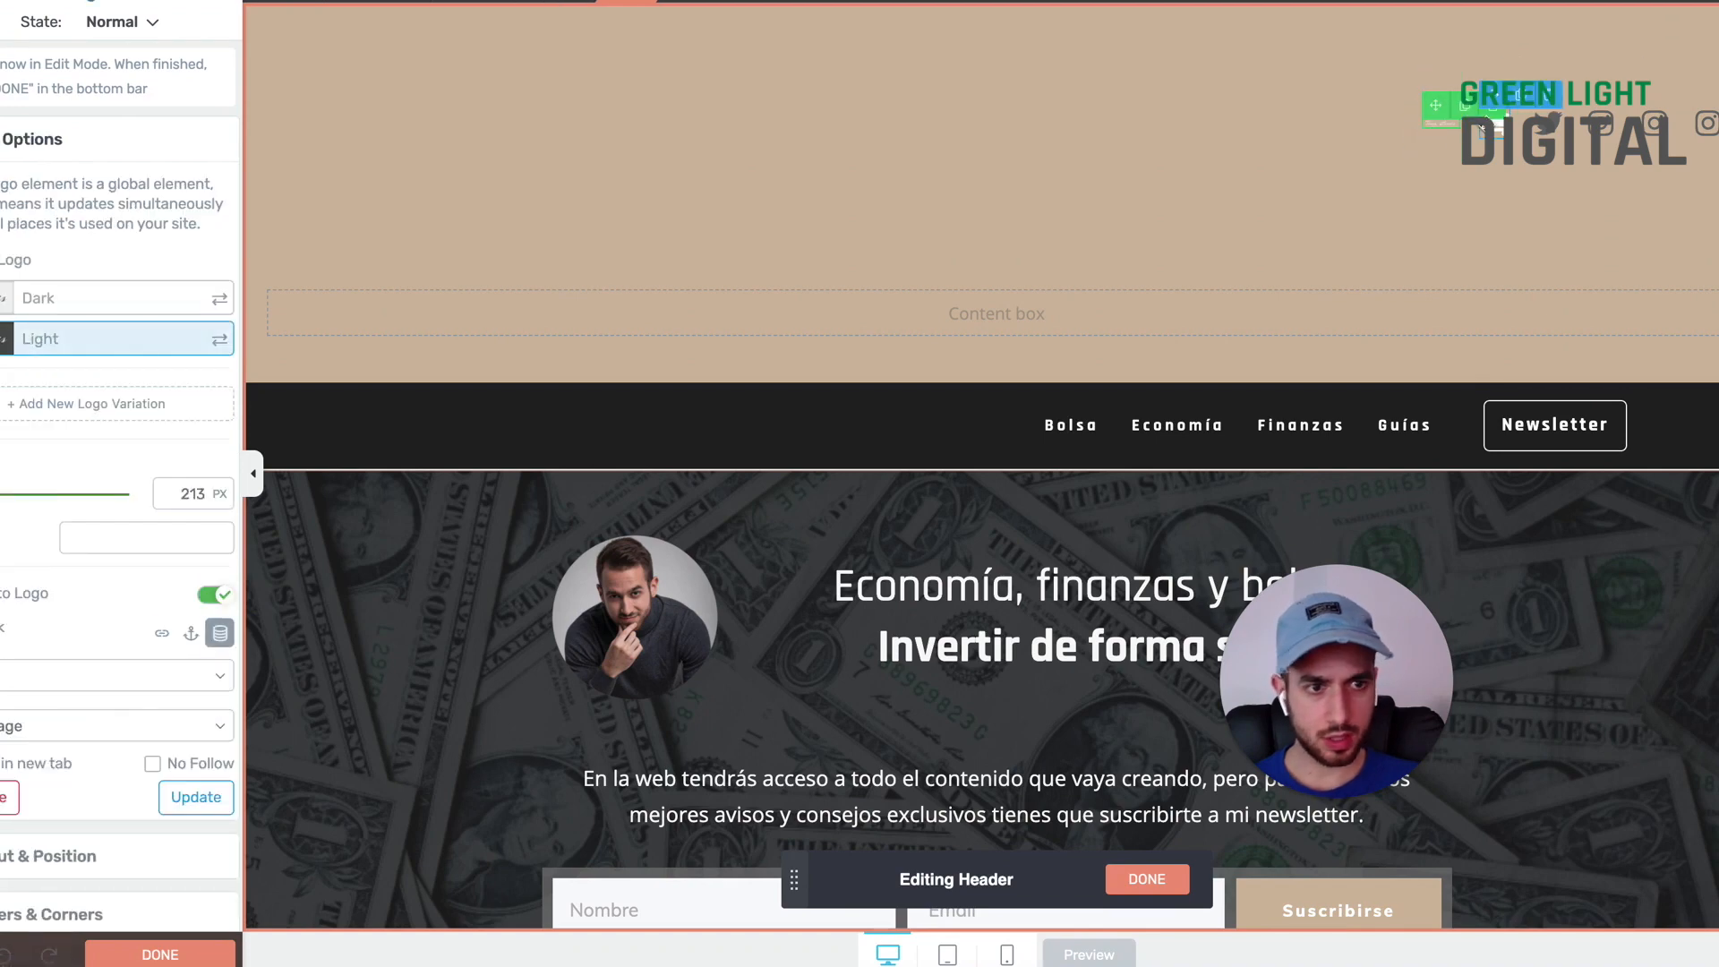
pyautogui.click(1006, 168)
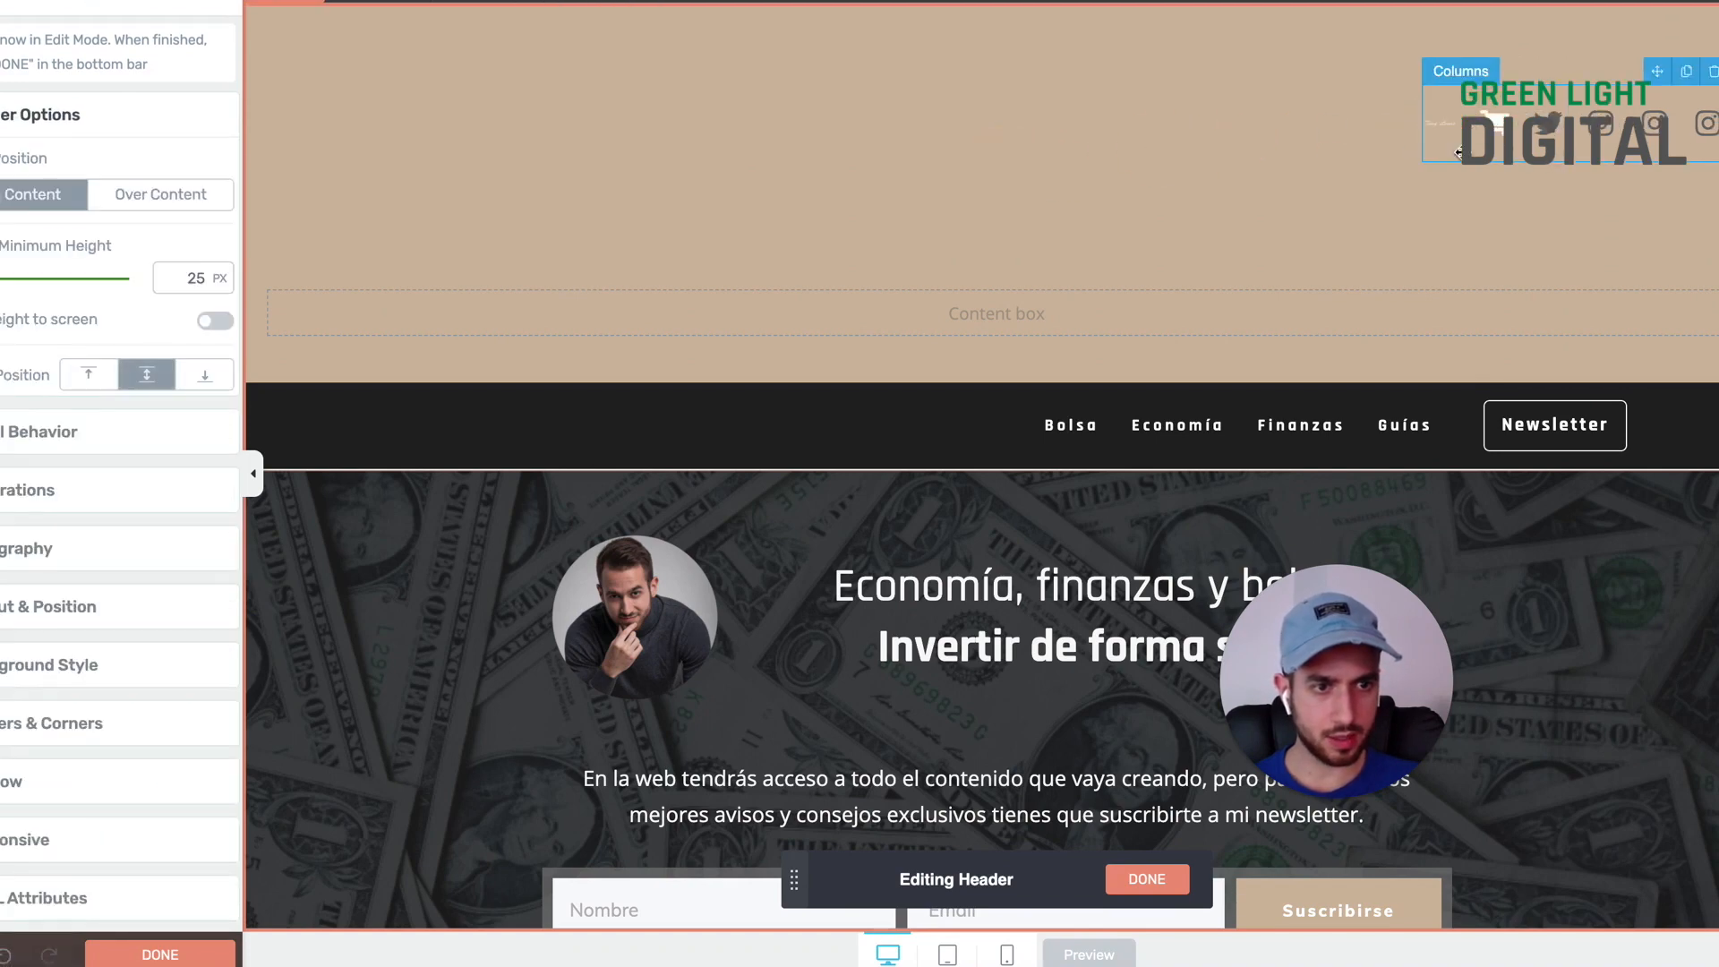
pyautogui.click(1450, 159)
pyautogui.click(1455, 173)
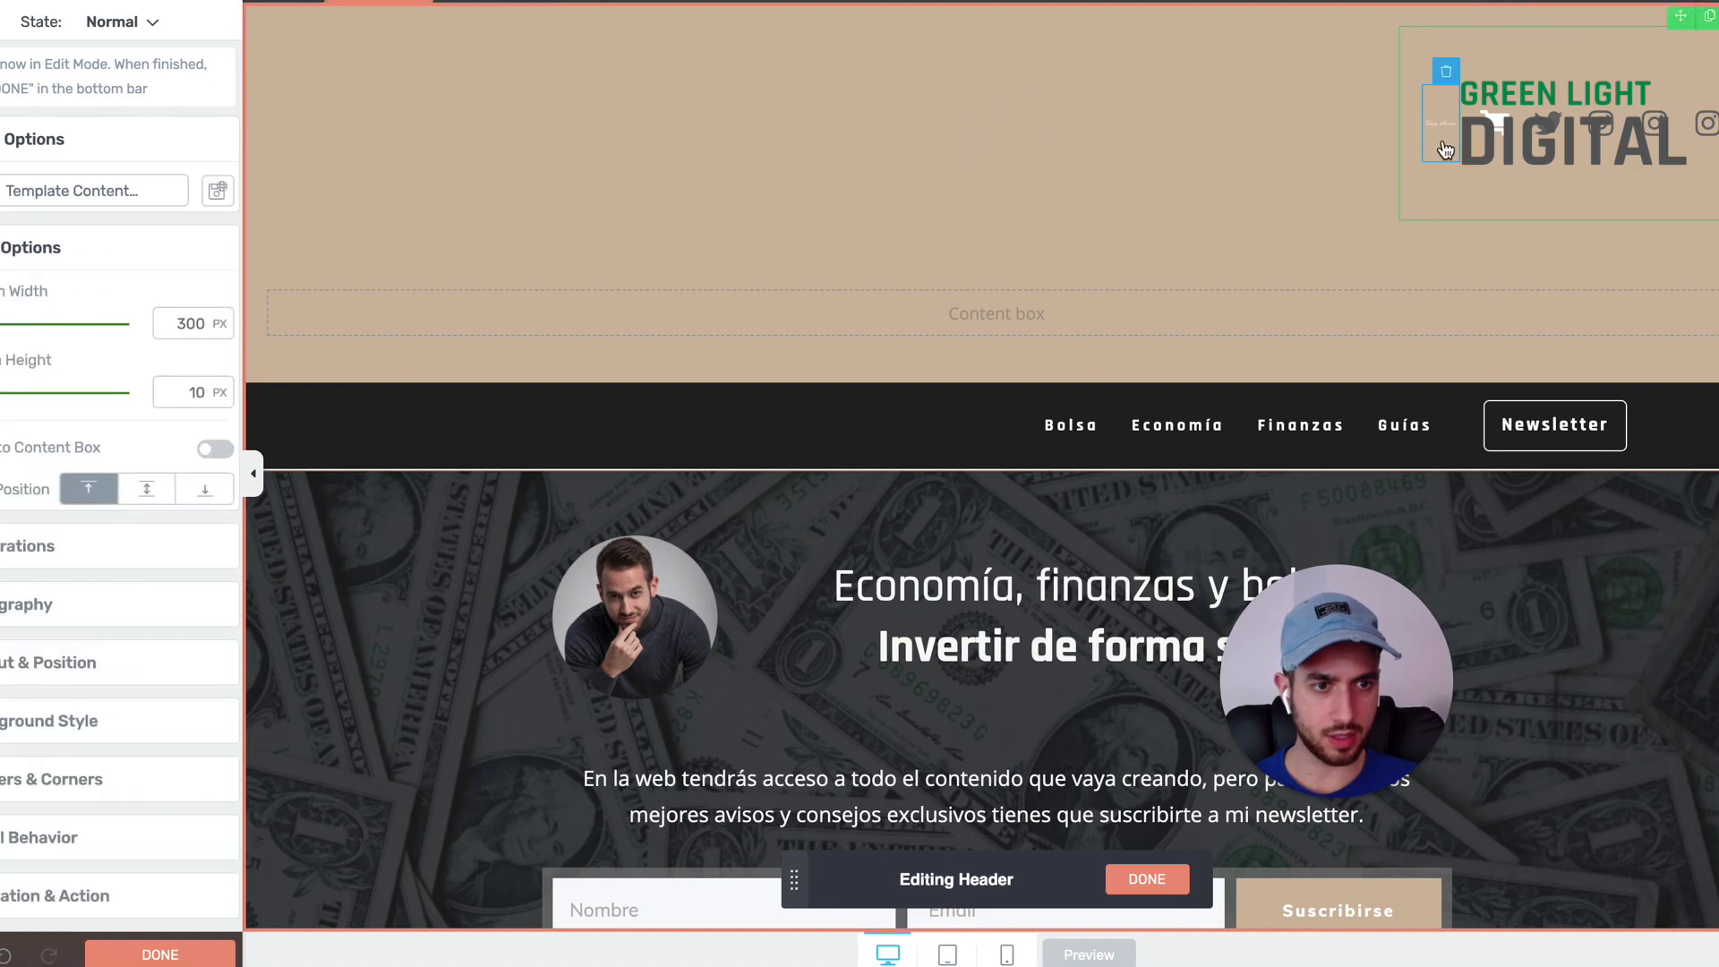
pyautogui.click(1445, 153)
pyautogui.moveTo(1435, 106); pyautogui.dragTo(1245, 325)
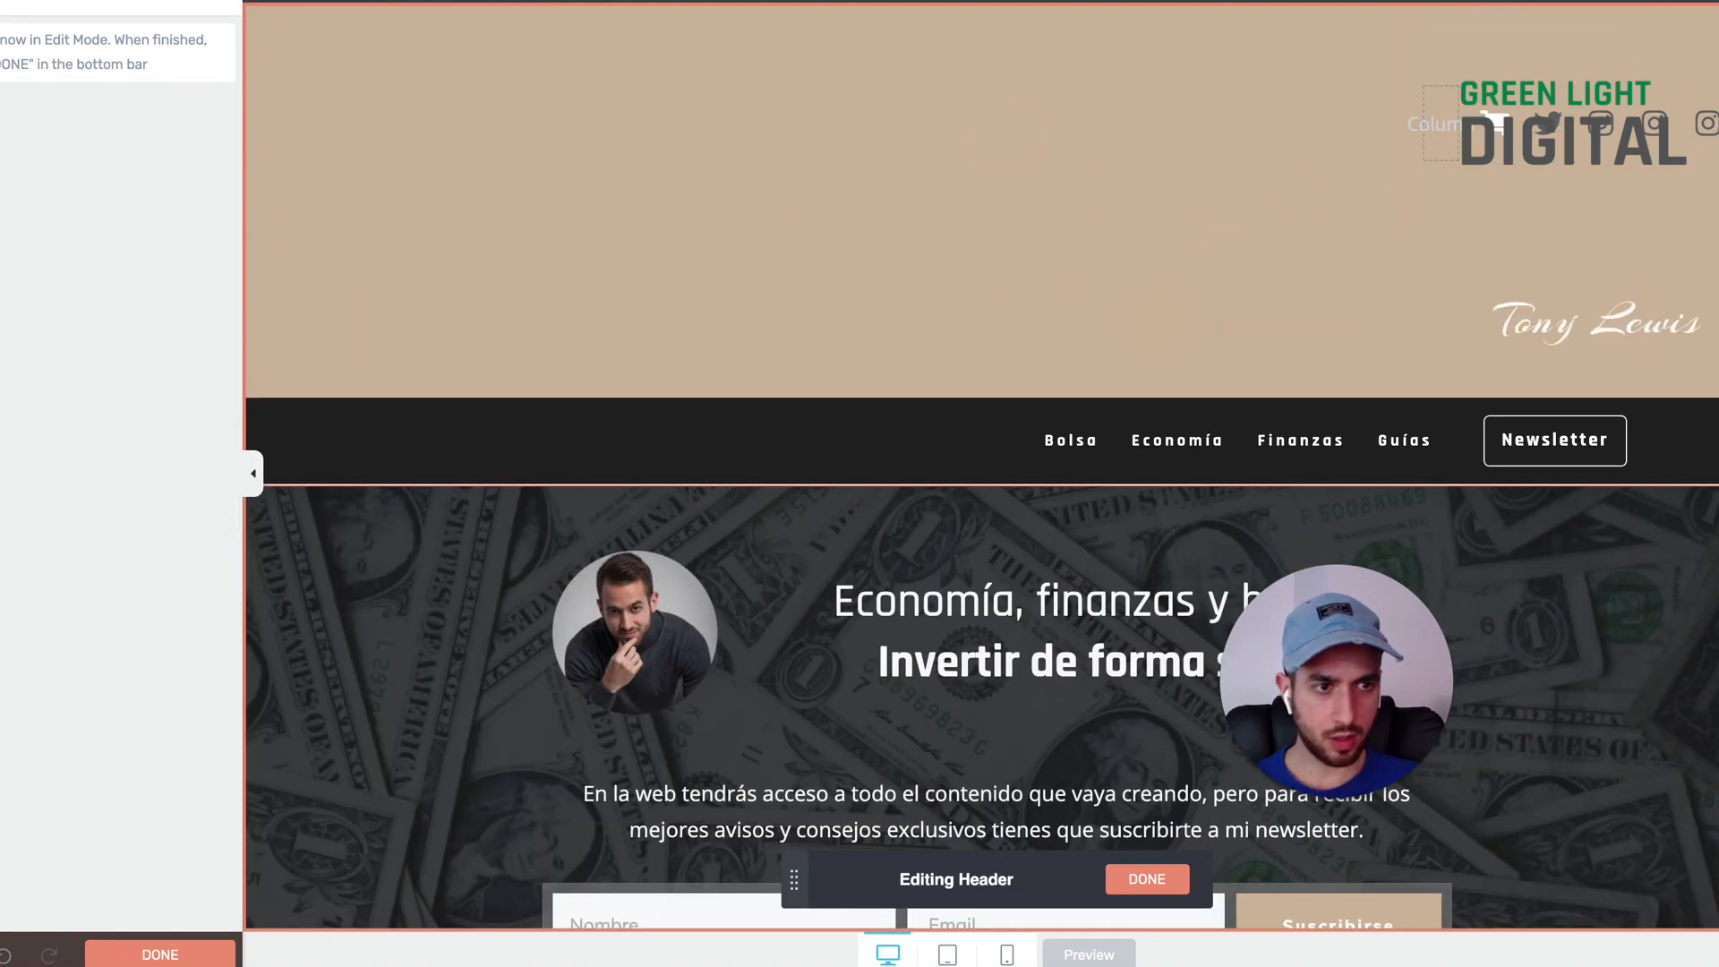
# Step: Add a Columns element with a 2/3 and 1/3 layout between the two content boxes in the beige section
pyautogui.click(1267, 191)
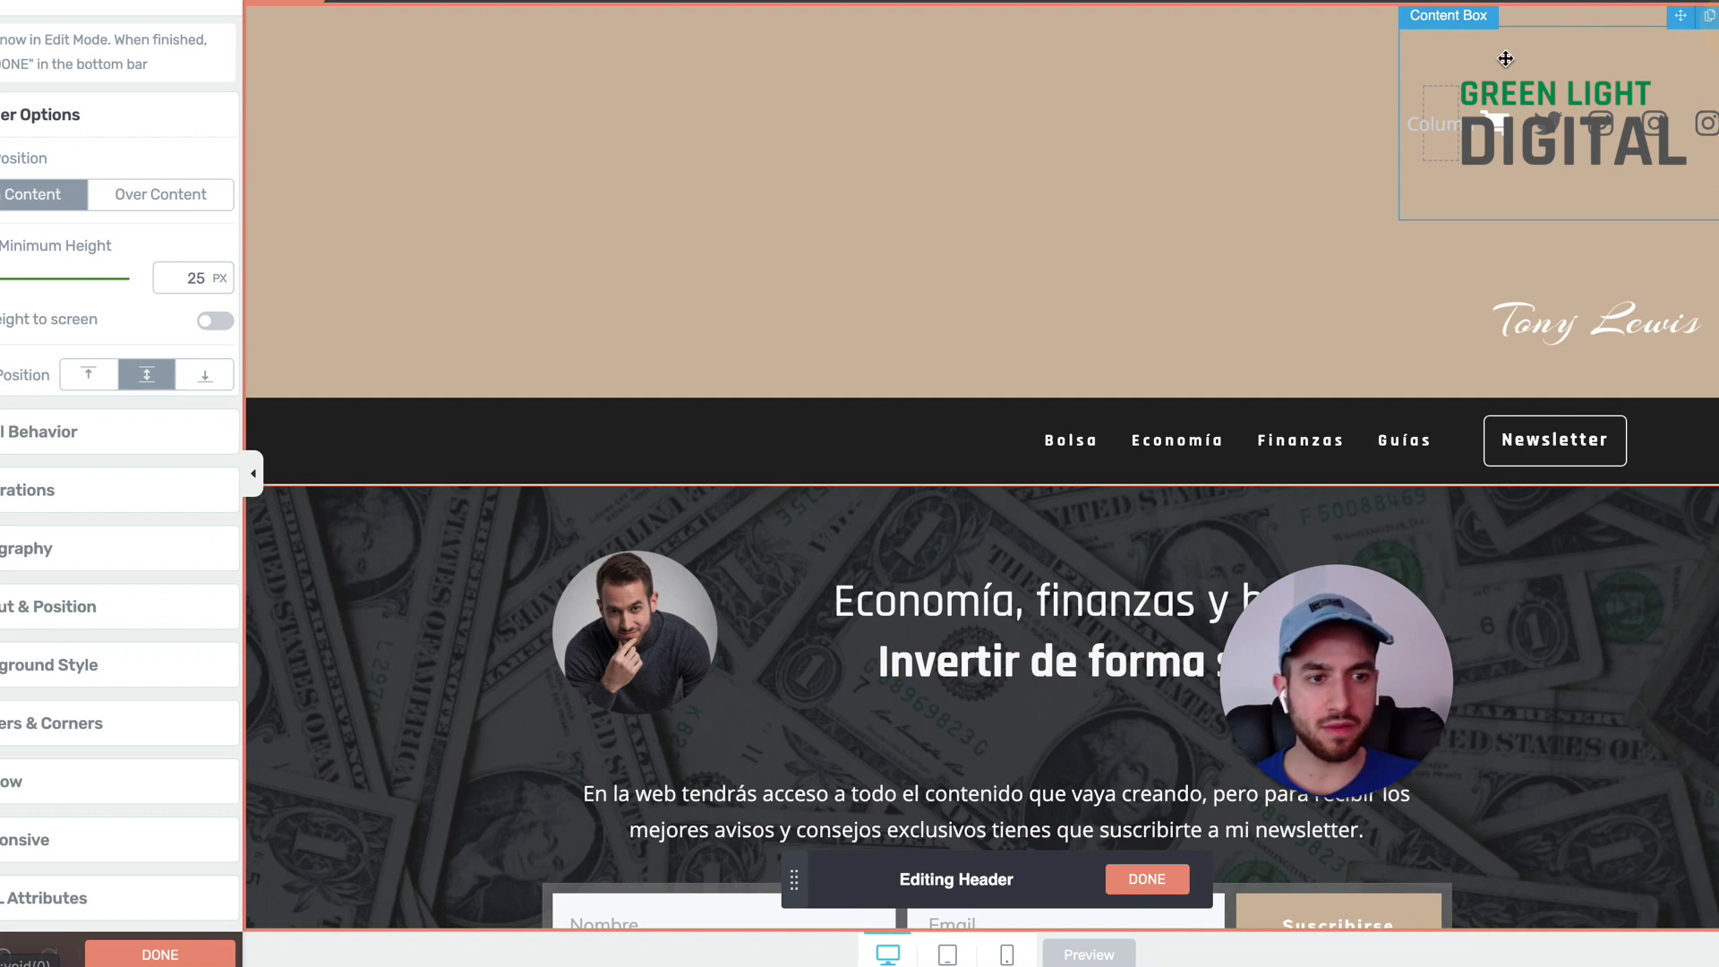
pyautogui.click(1410, 55)
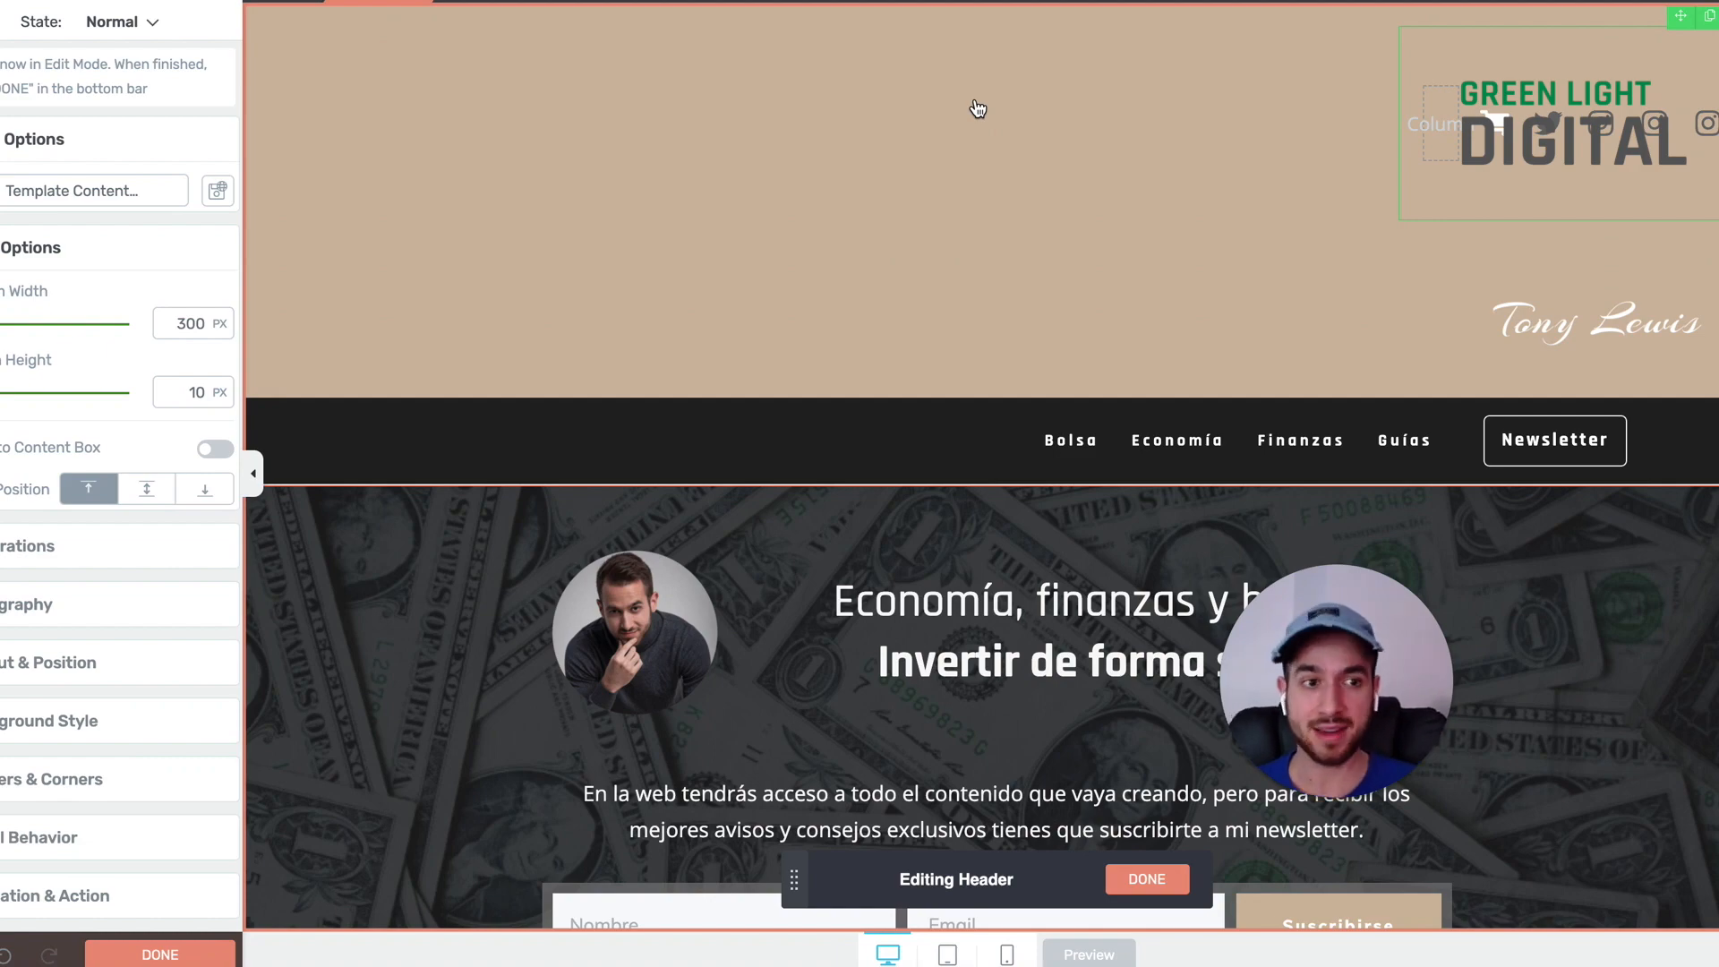
pyautogui.click(1680, 15)
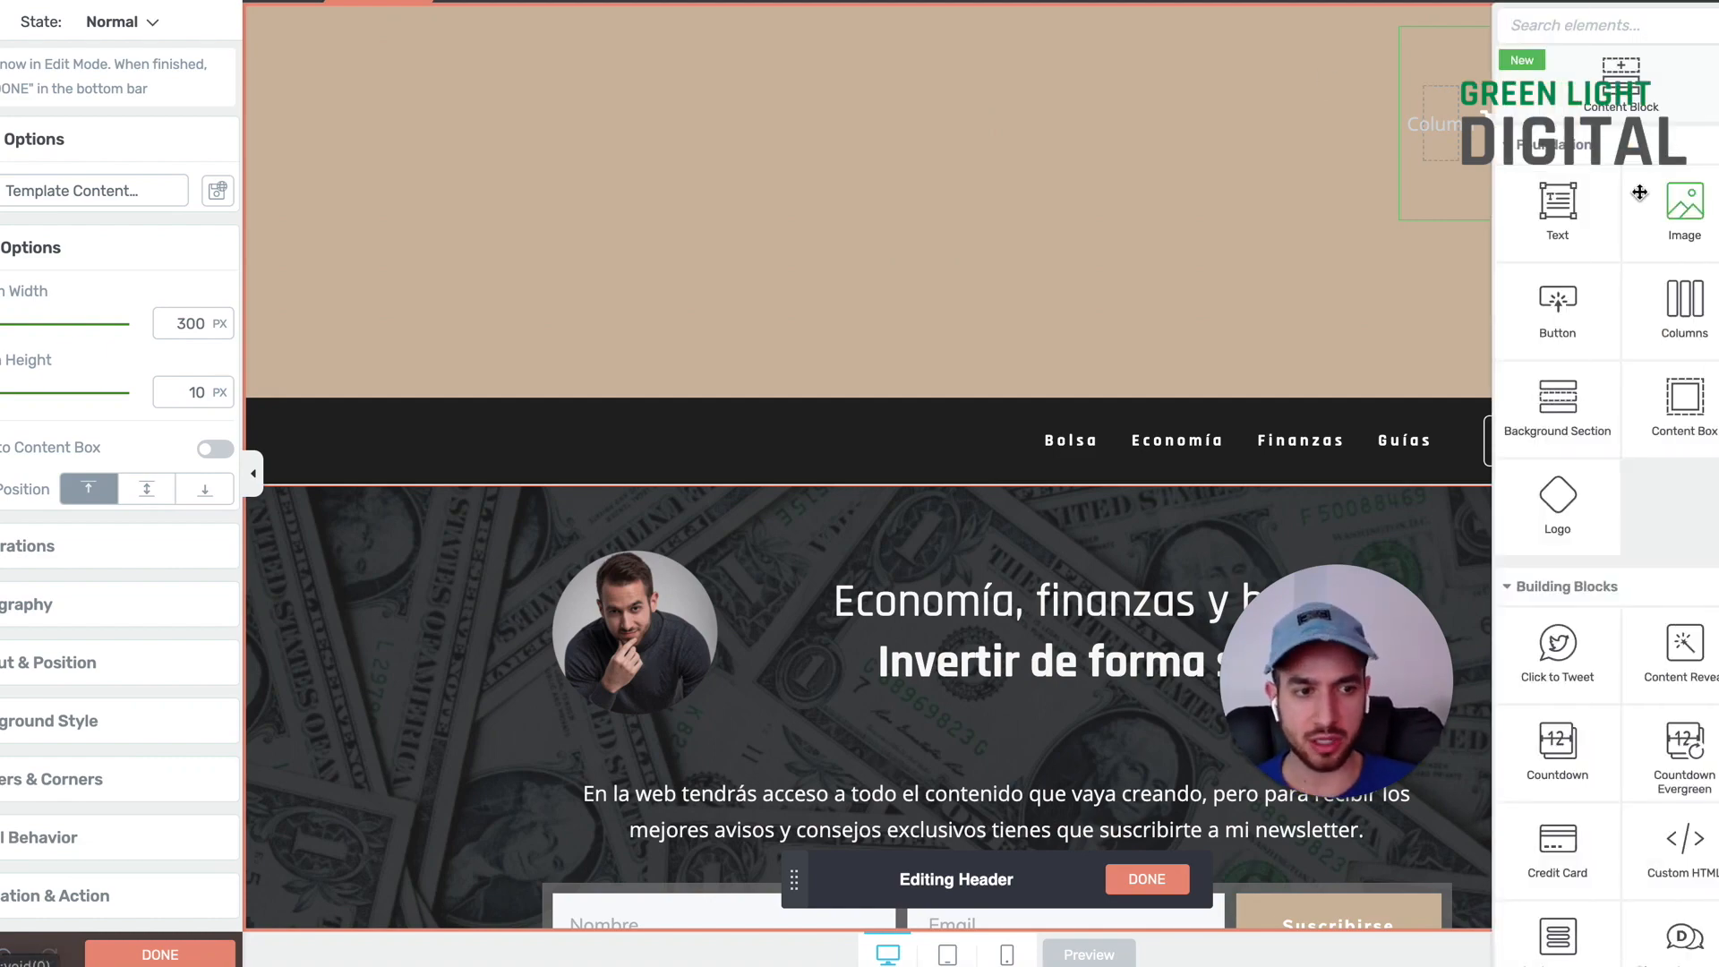
pyautogui.moveTo(1684, 321); pyautogui.dragTo(1159, 256)
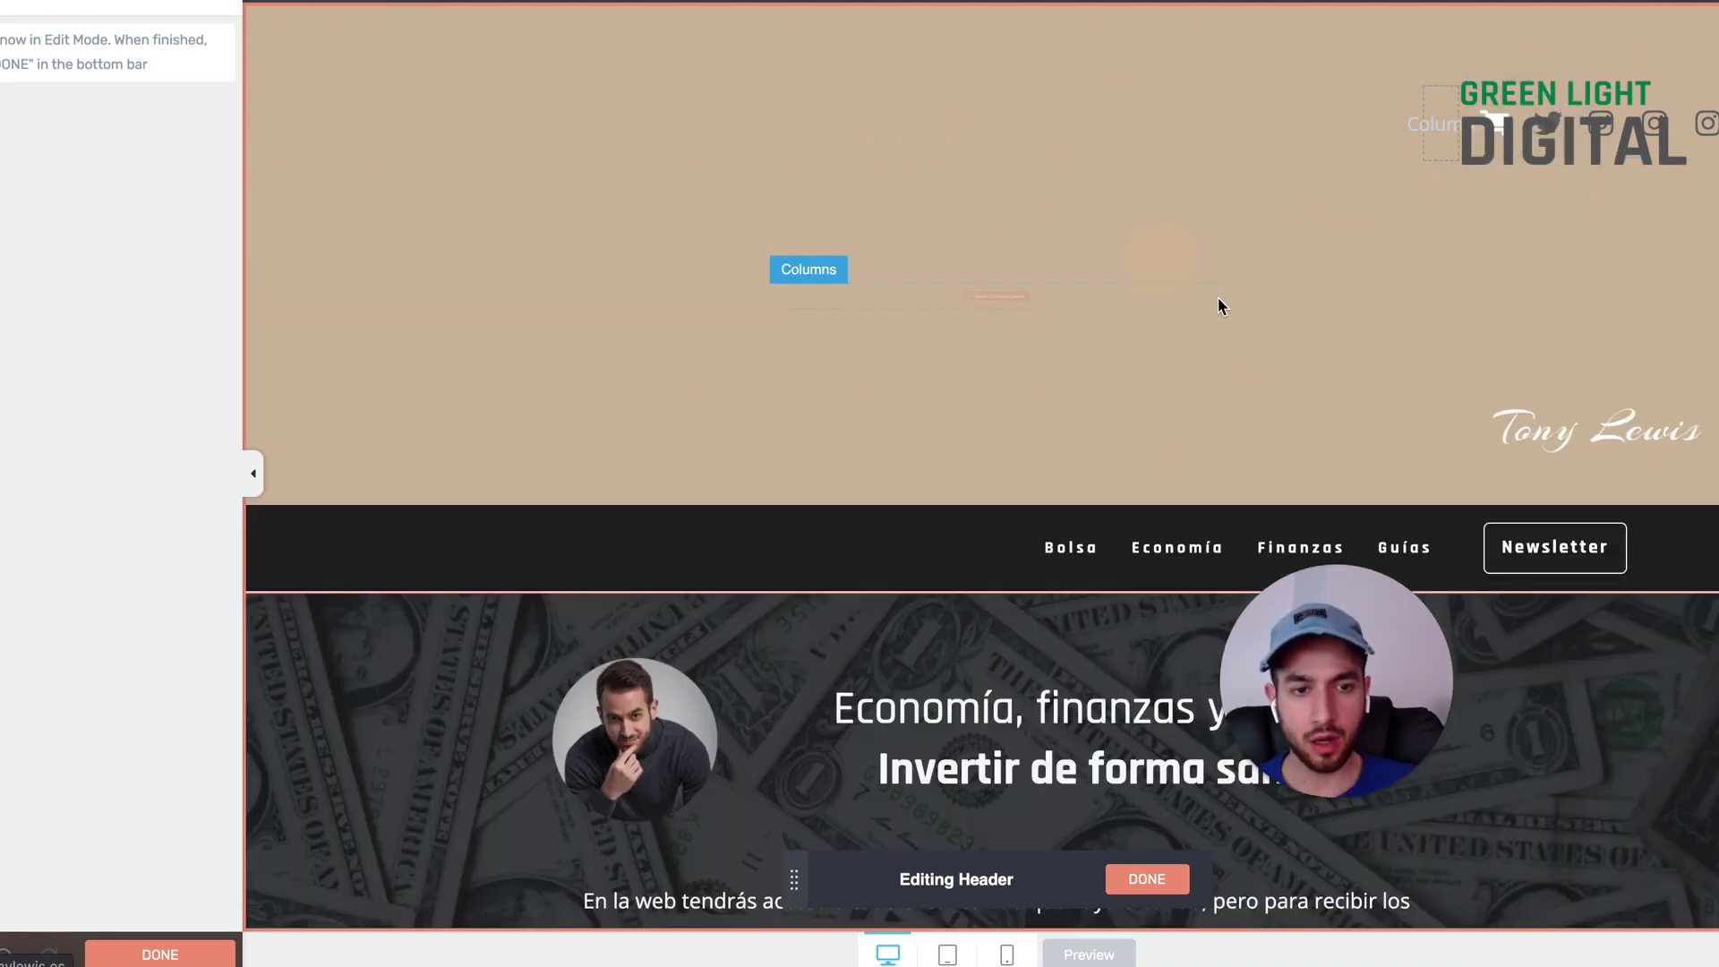
pyautogui.click(1077, 312)
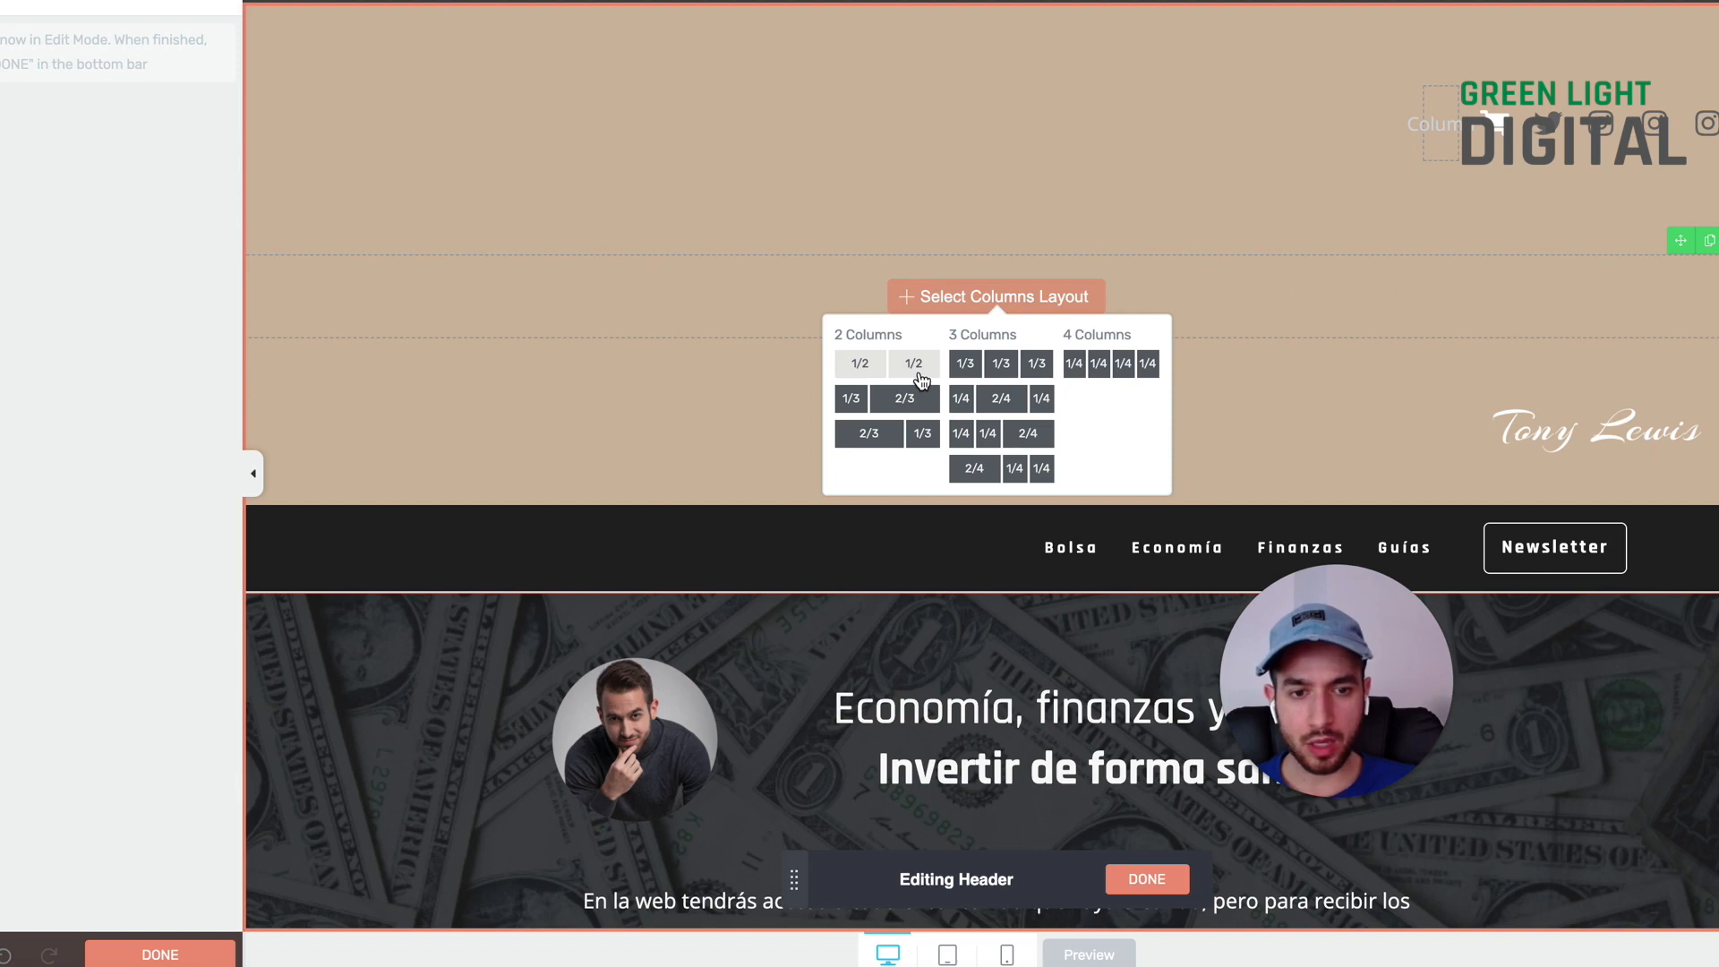
pyautogui.click(892, 435)
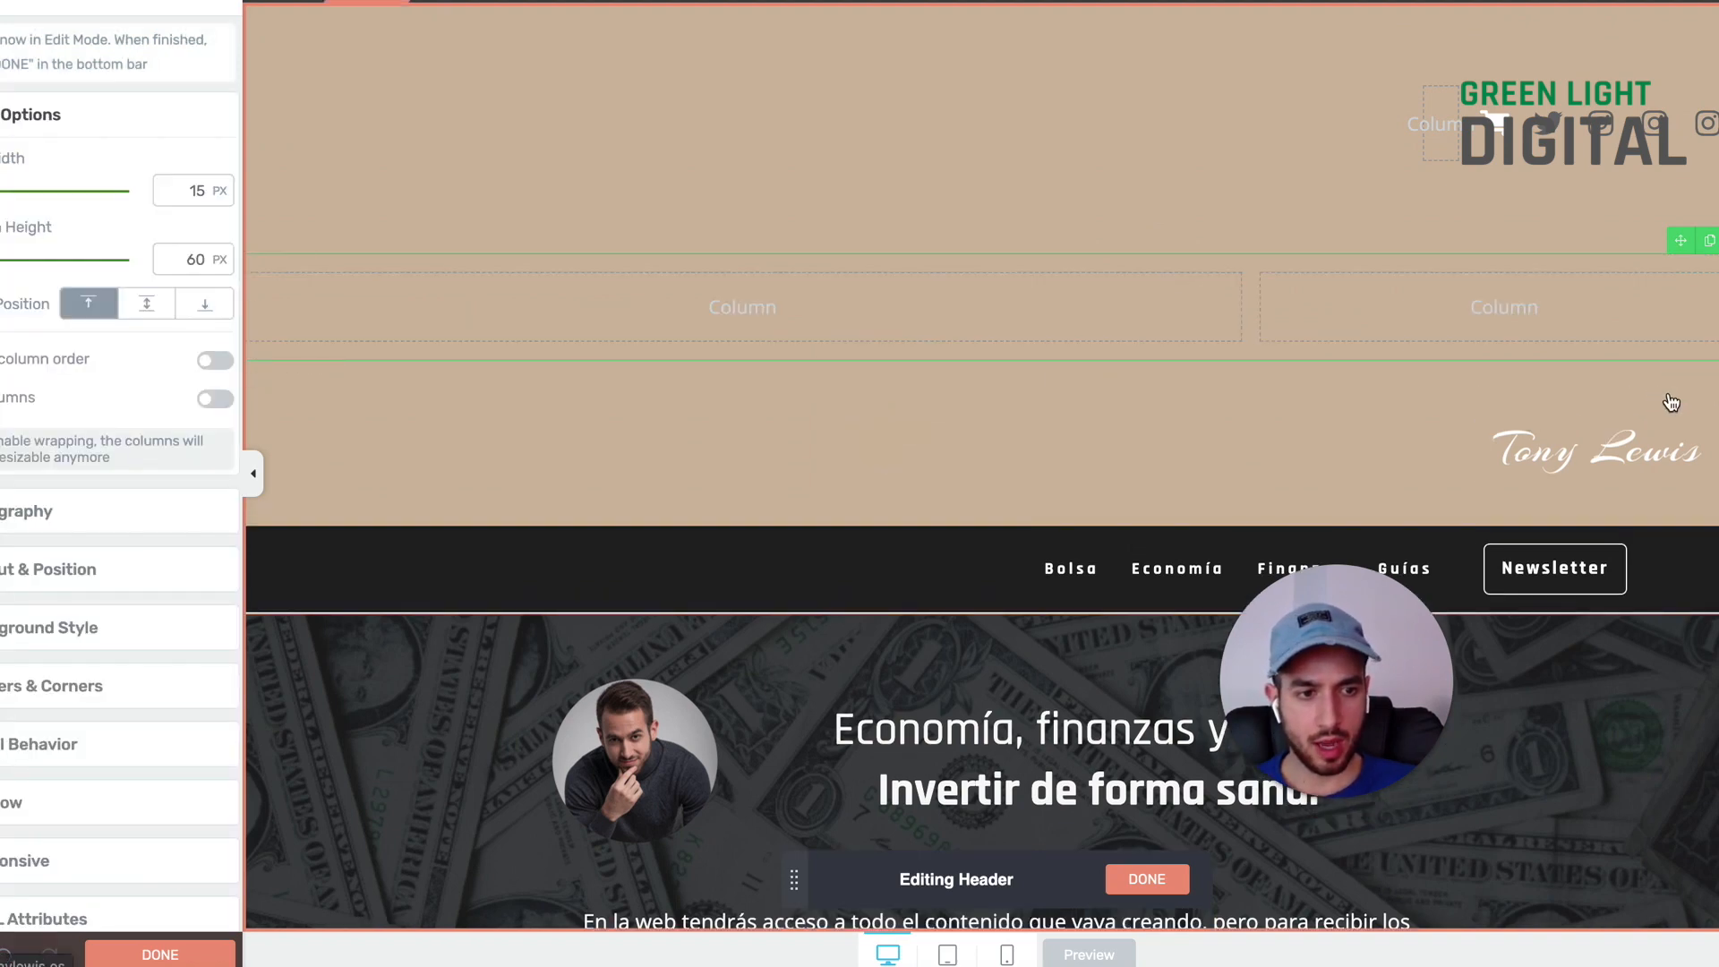
# Step: Move the logo into the wide 2/3 column and the icon content box into the narrow 1/3 column
pyautogui.moveTo(1661, 402); pyautogui.dragTo(1110, 307)
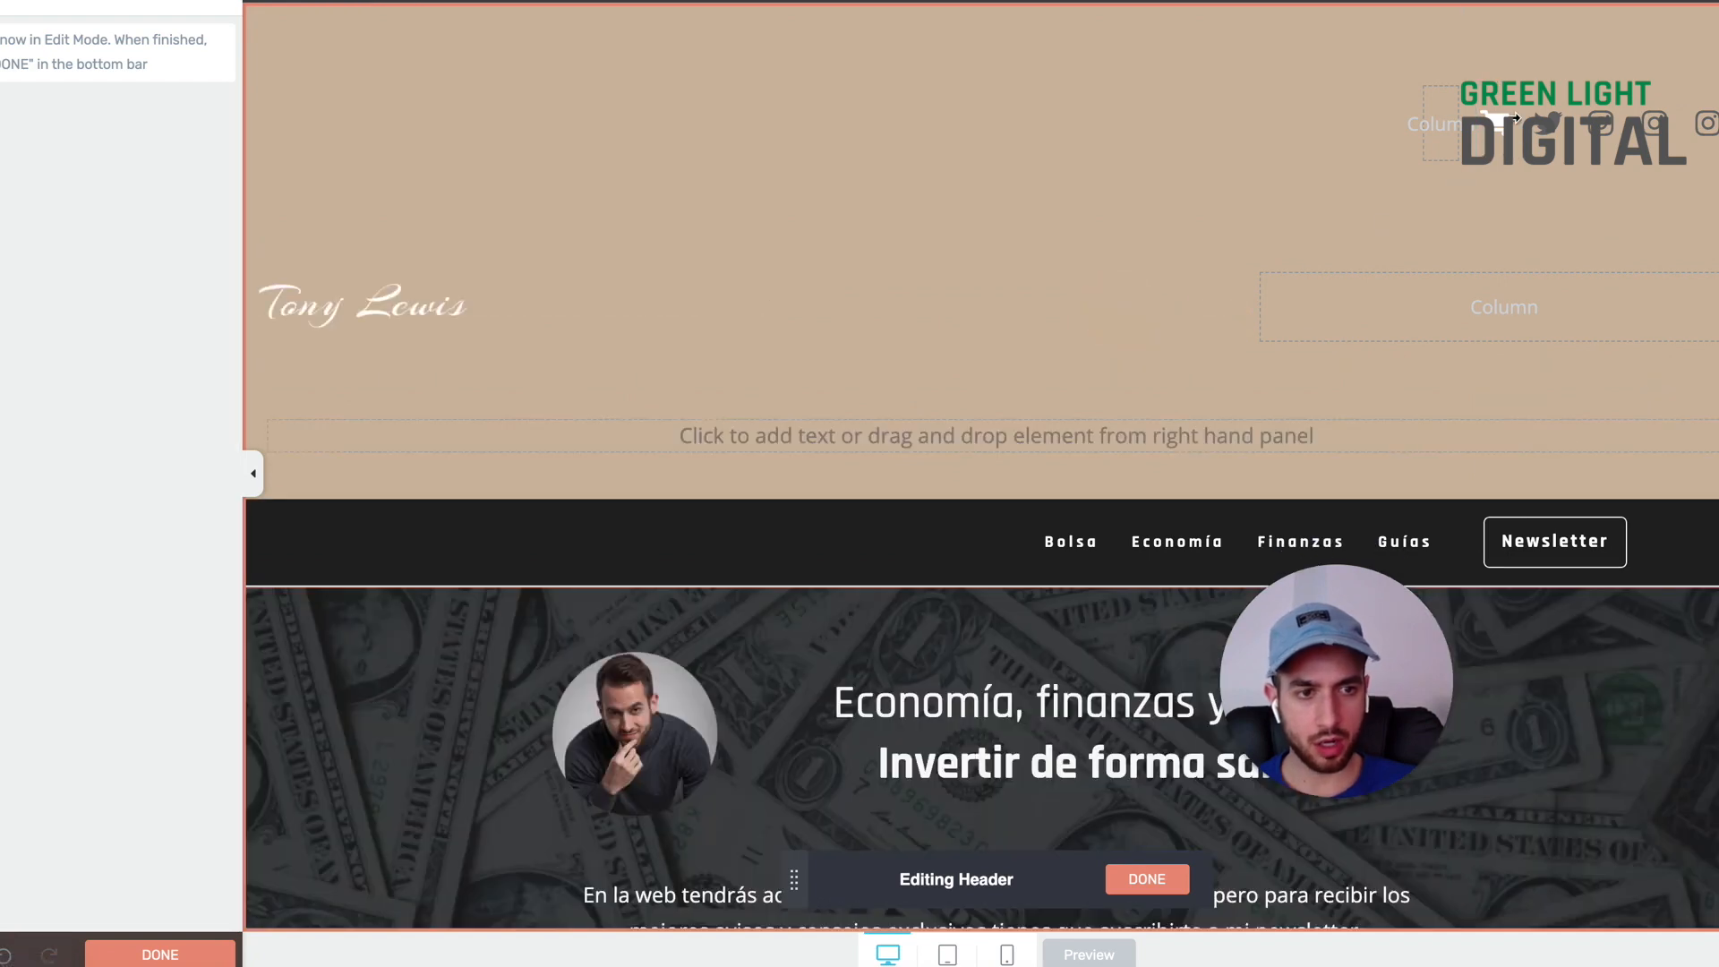
pyautogui.click(1424, 176)
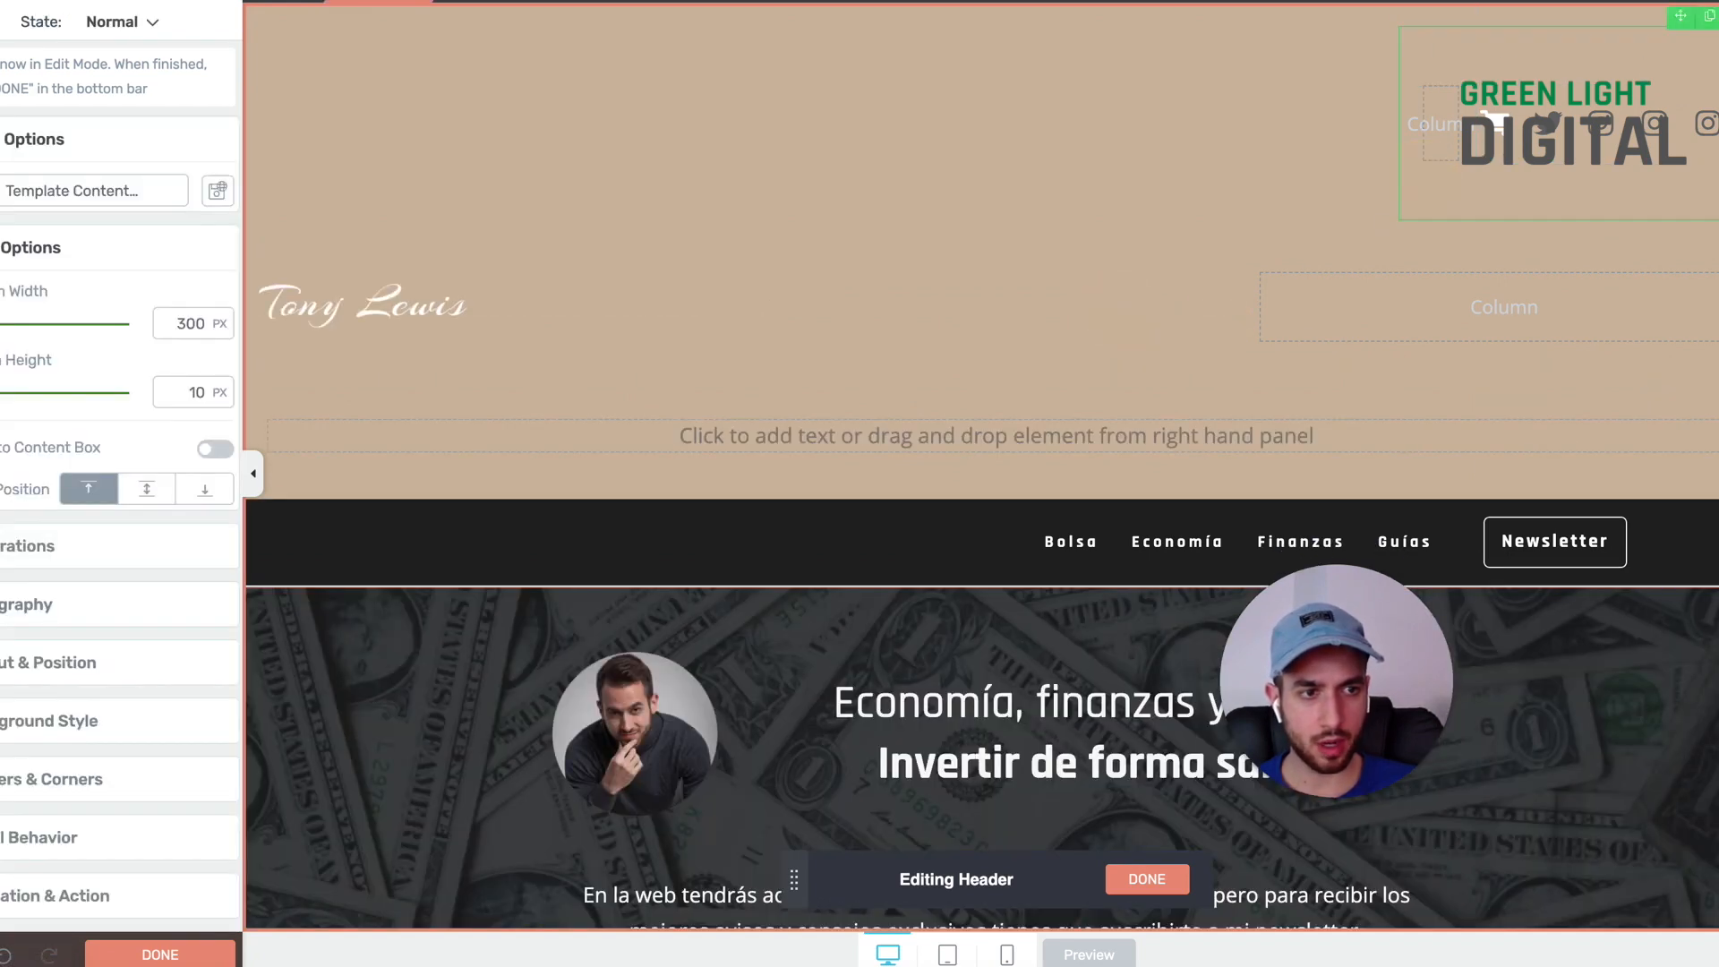
pyautogui.moveTo(1677, 17); pyautogui.dragTo(1602, 405)
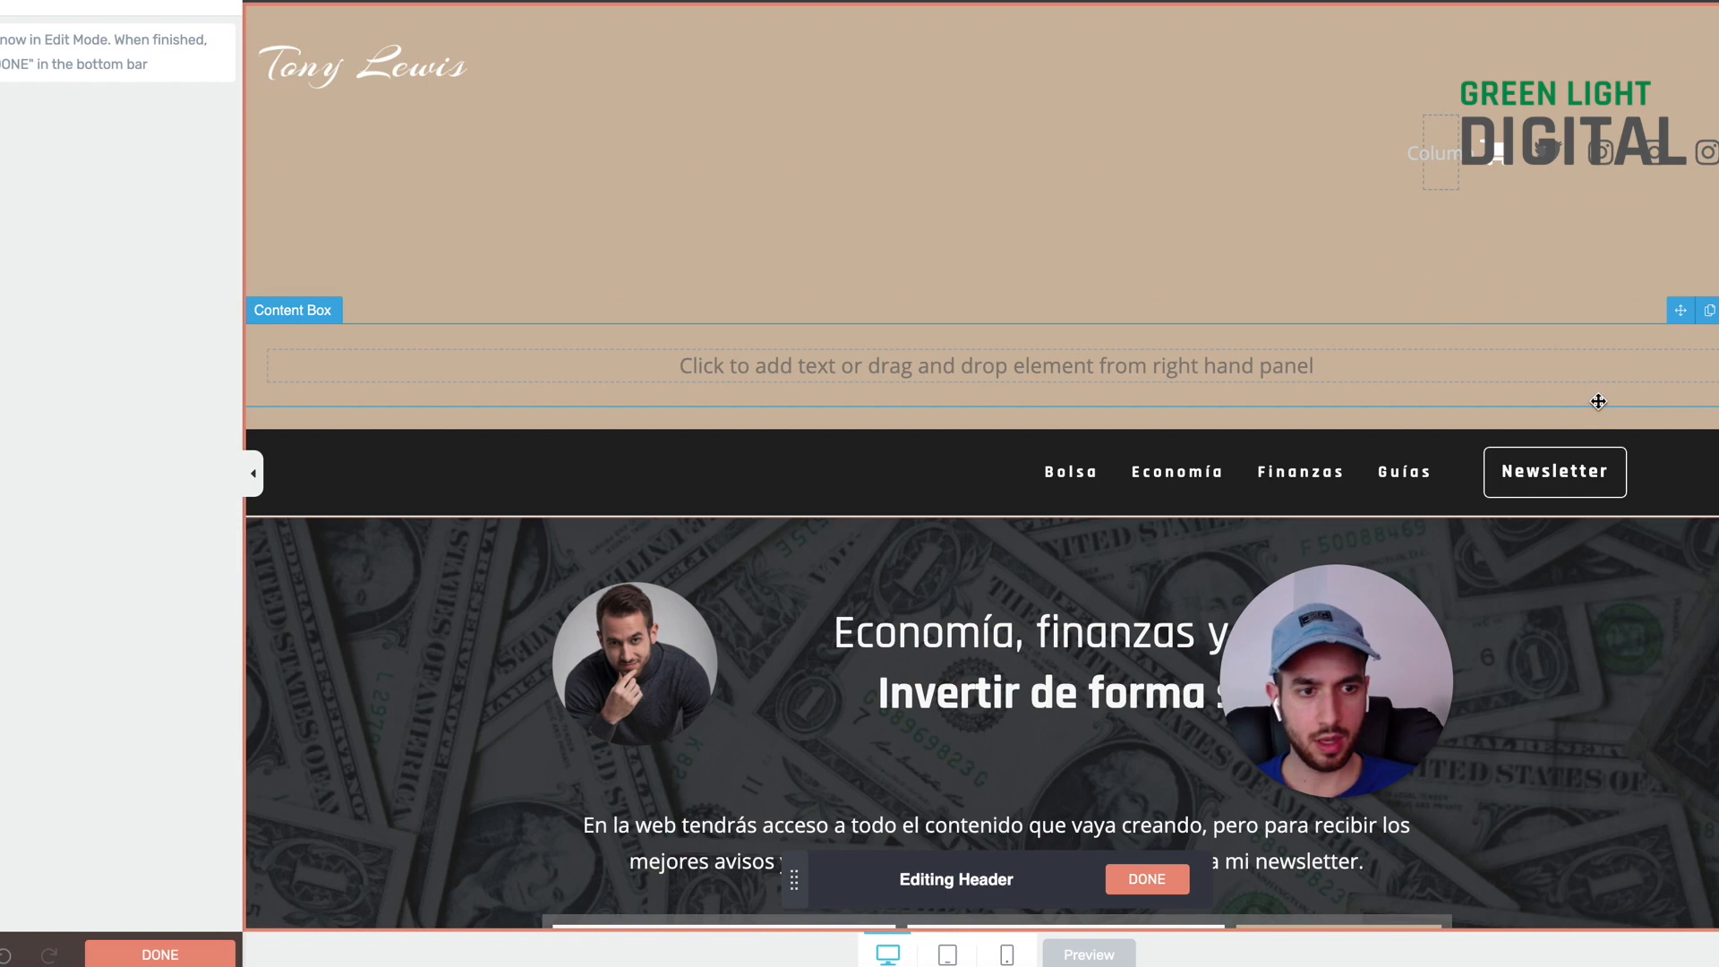
# Step: Centre the logo vertically in its column and resize the two columns to about 55.1% and 44.9%
pyautogui.click(479, 79)
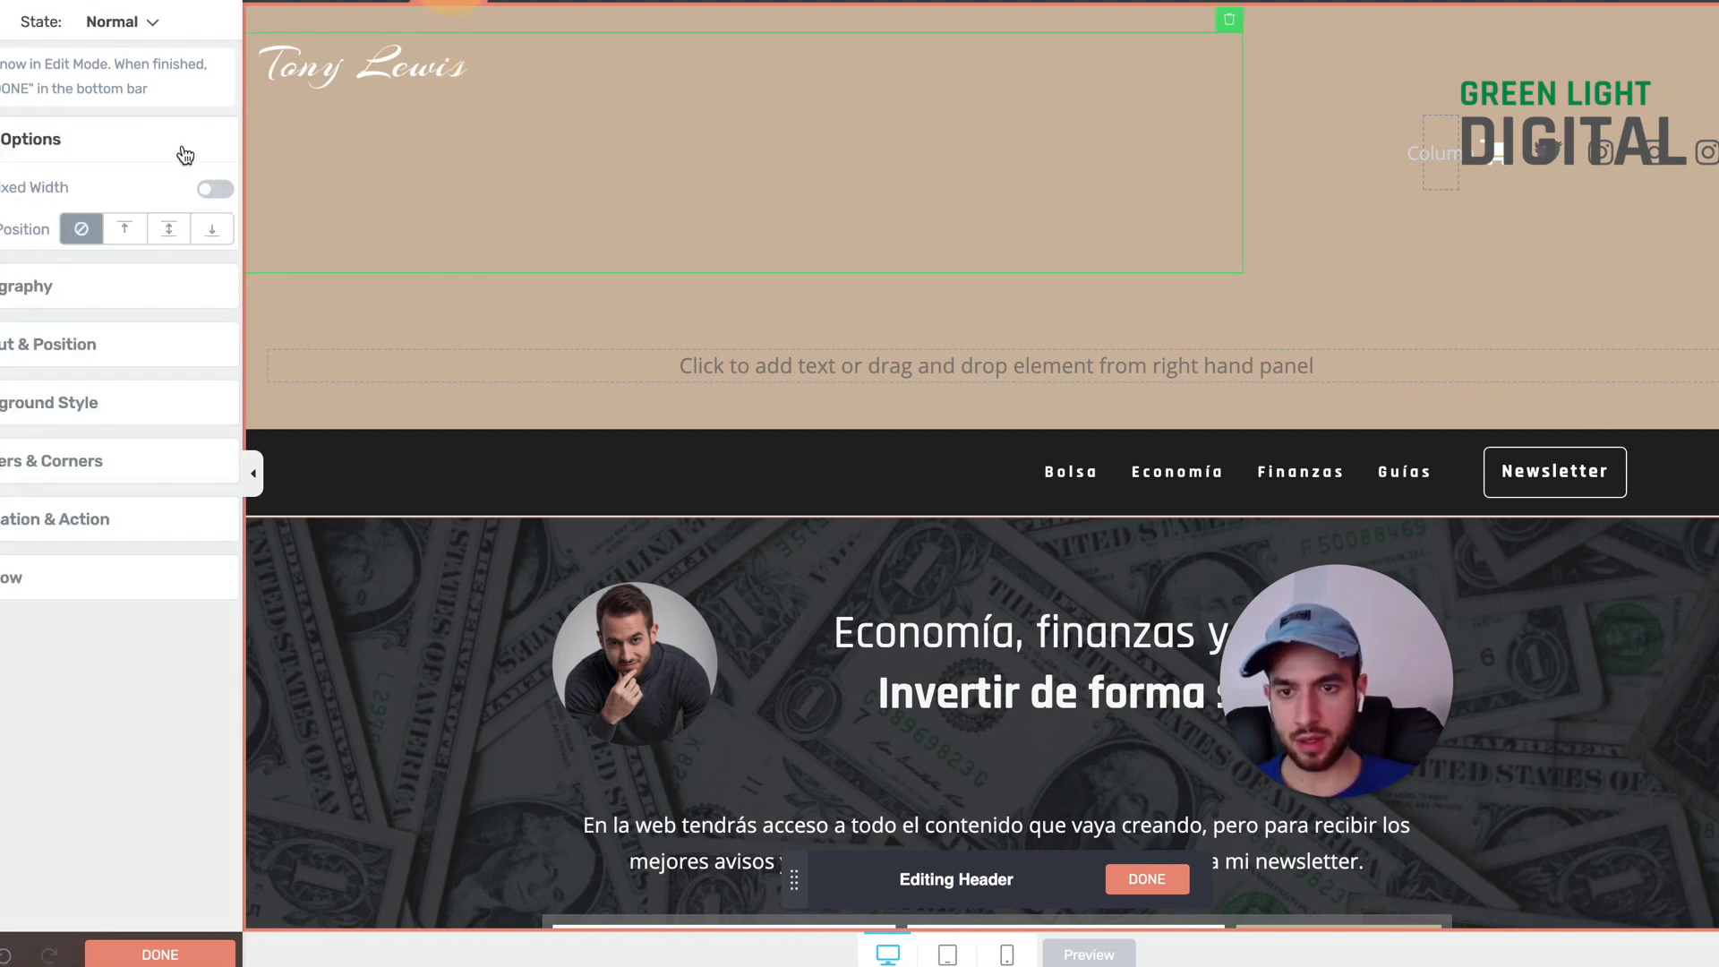
pyautogui.click(168, 228)
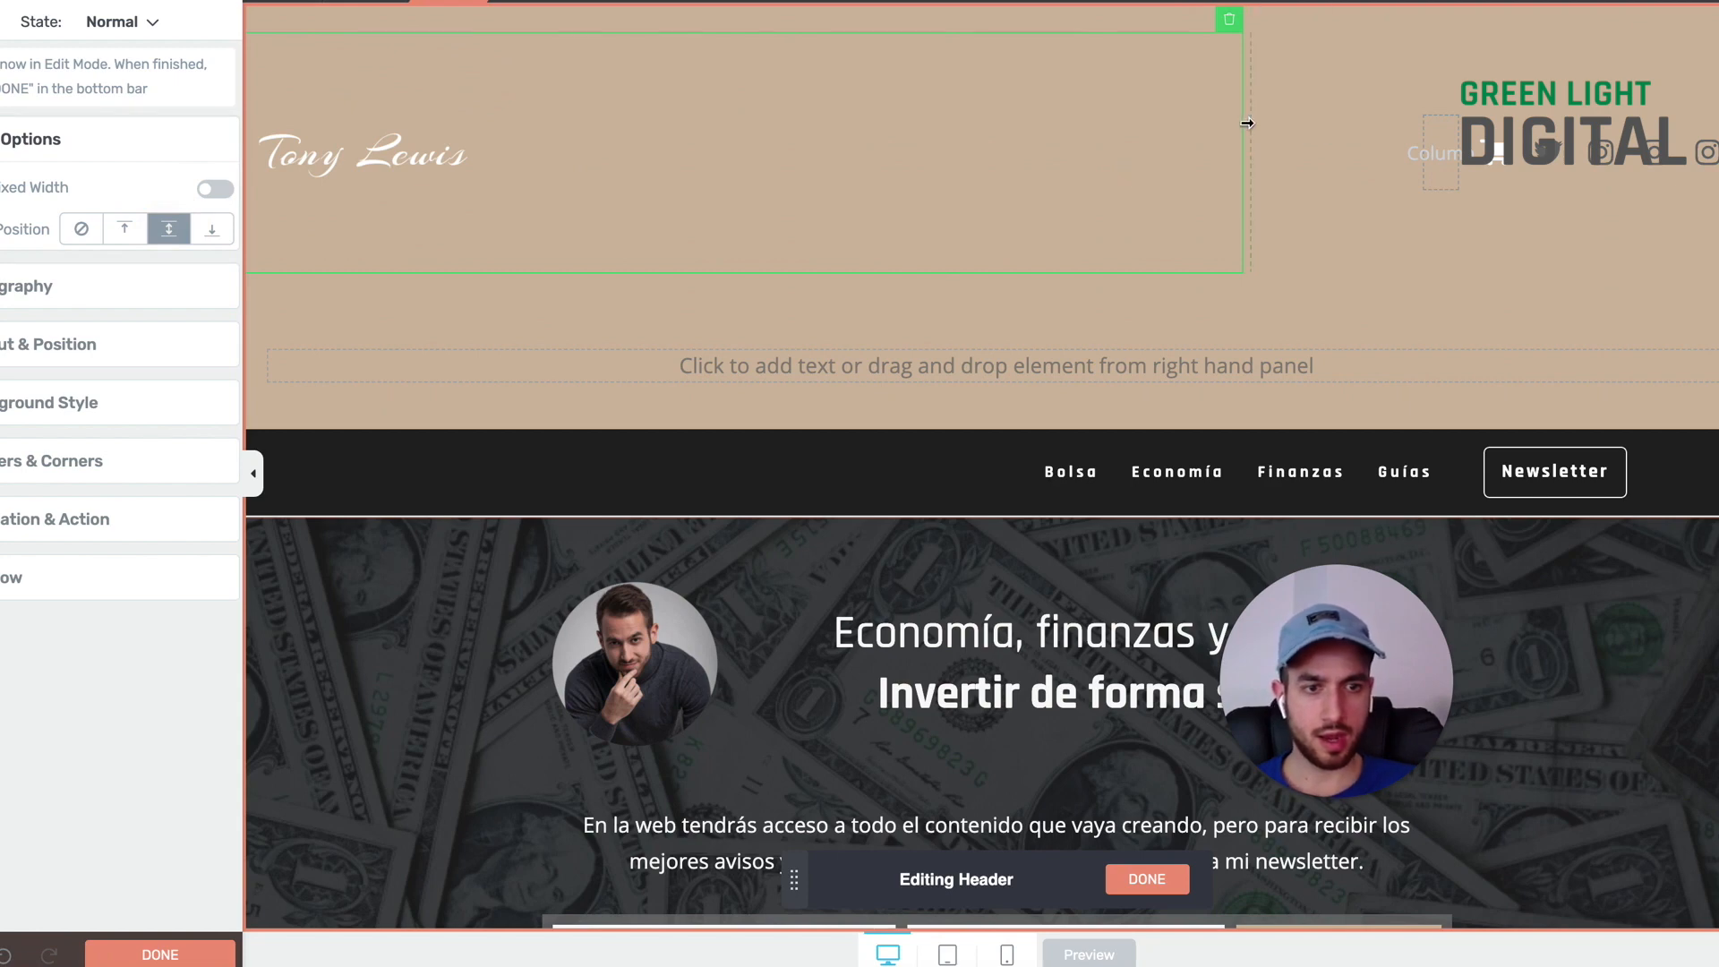
pyautogui.moveTo(1107, 138); pyautogui.dragTo(1072, 113)
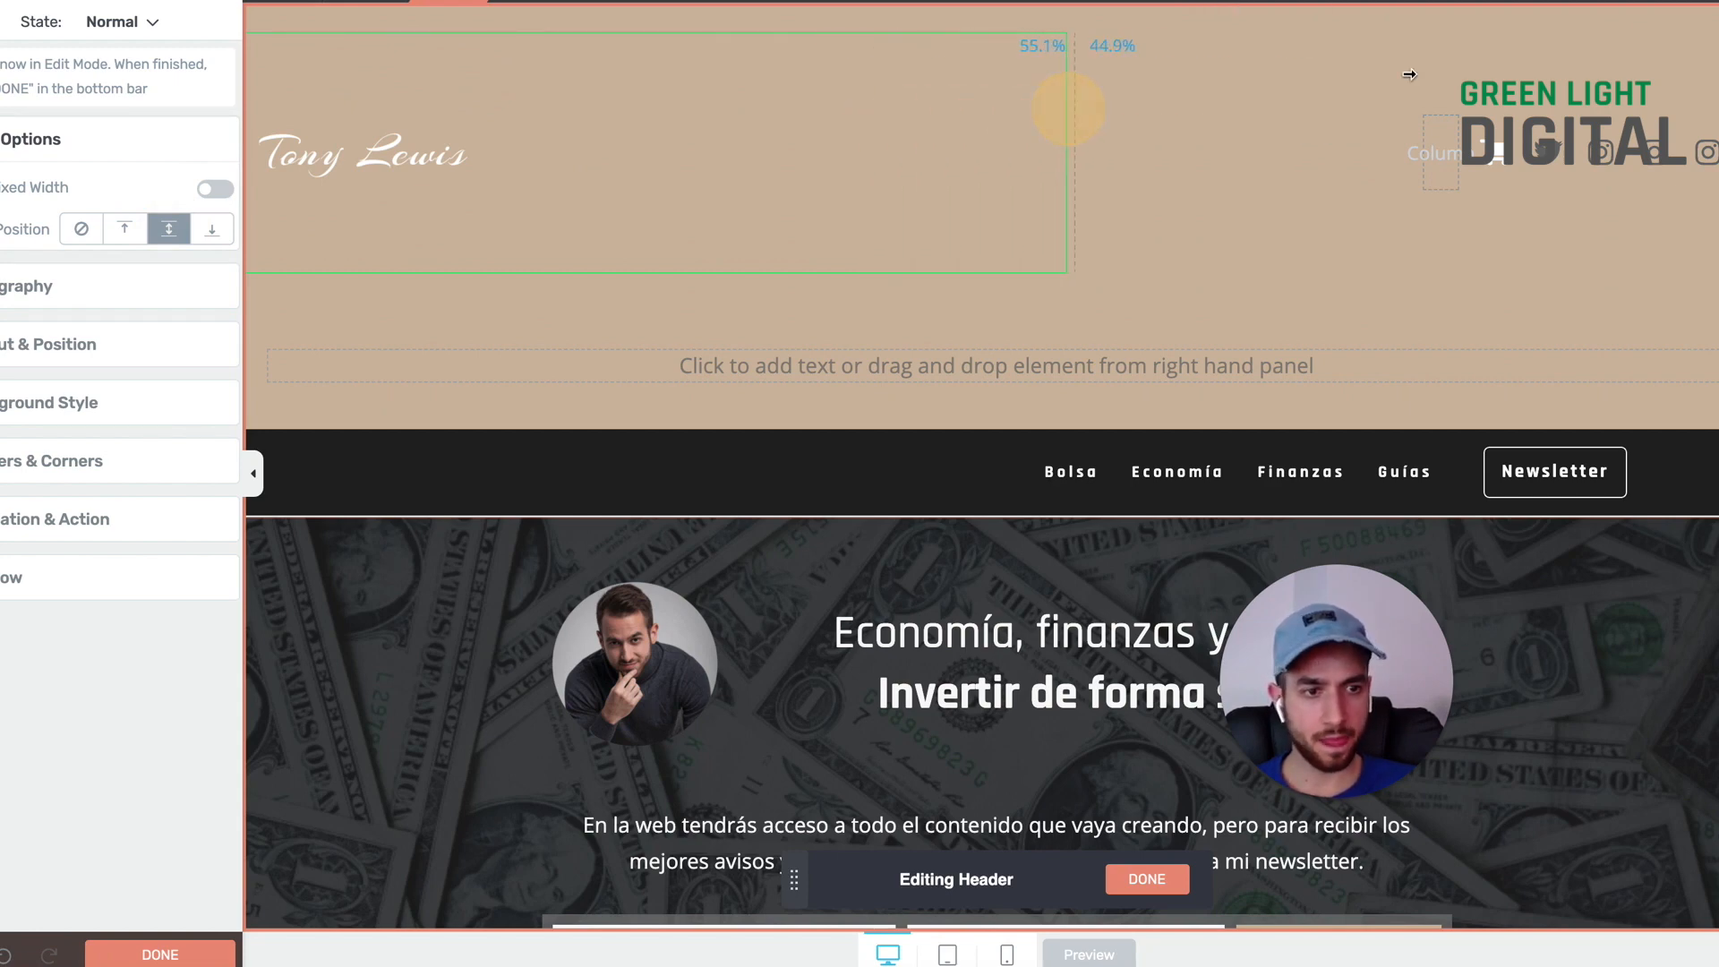
# Step: Delete the empty column in front of the cart icon and select the icon content box
pyautogui.click(1447, 159)
pyautogui.click(1447, 105)
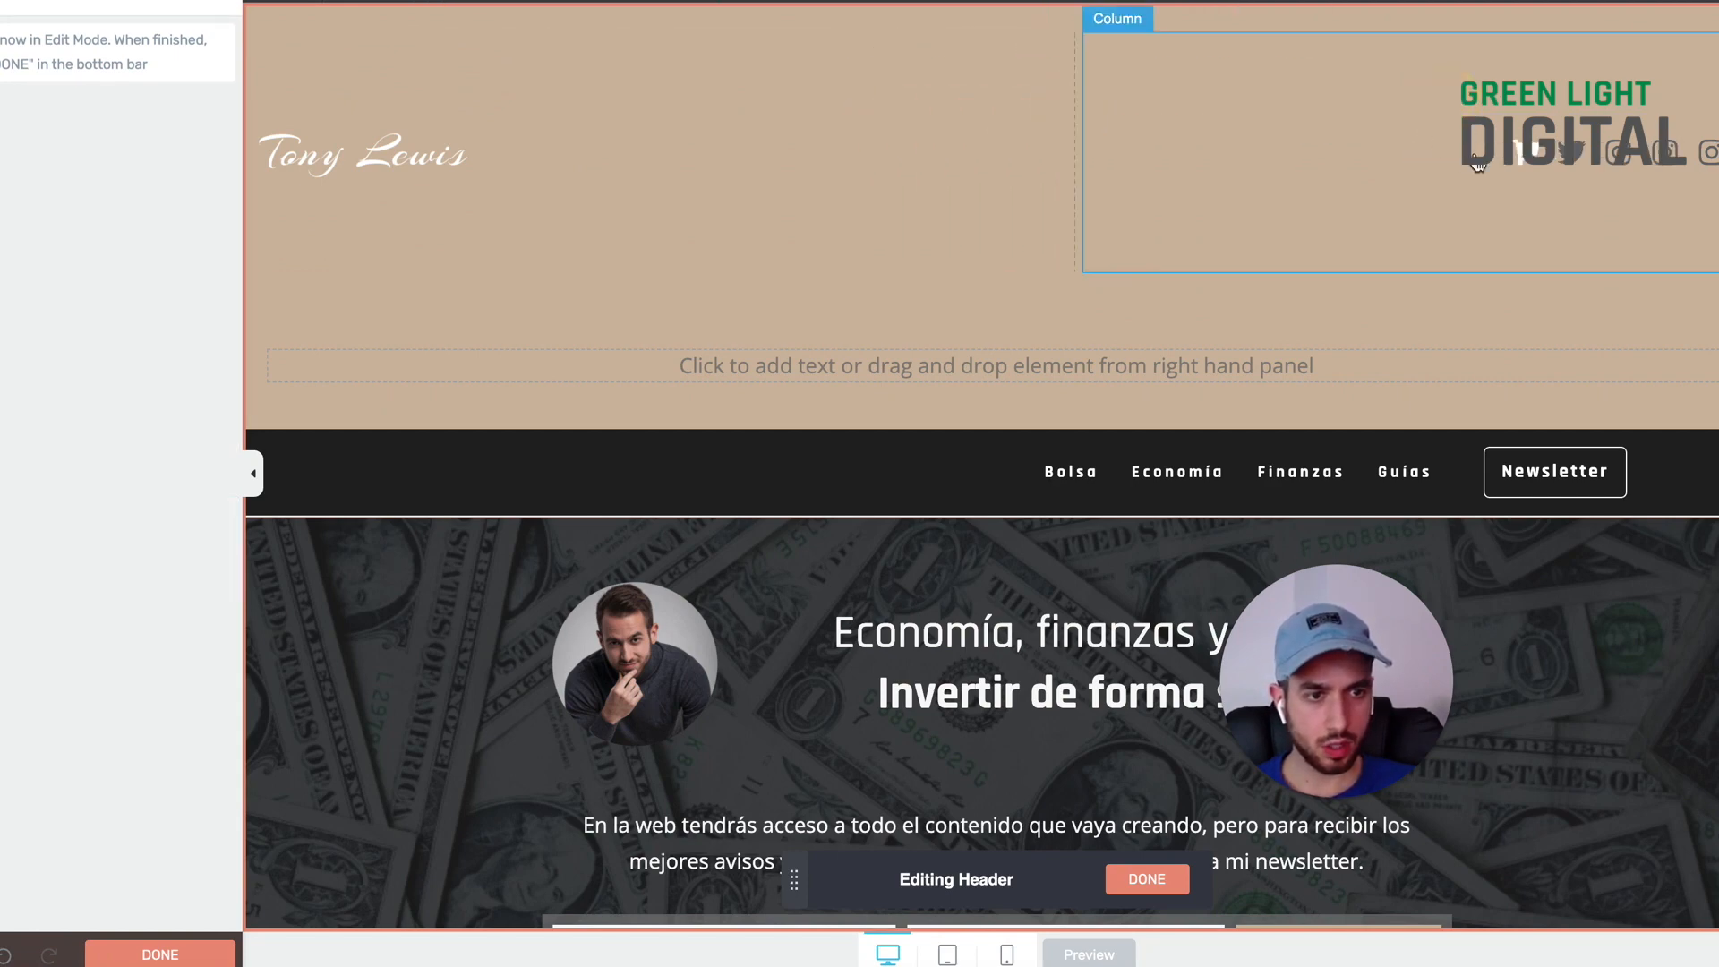
pyautogui.click(1491, 155)
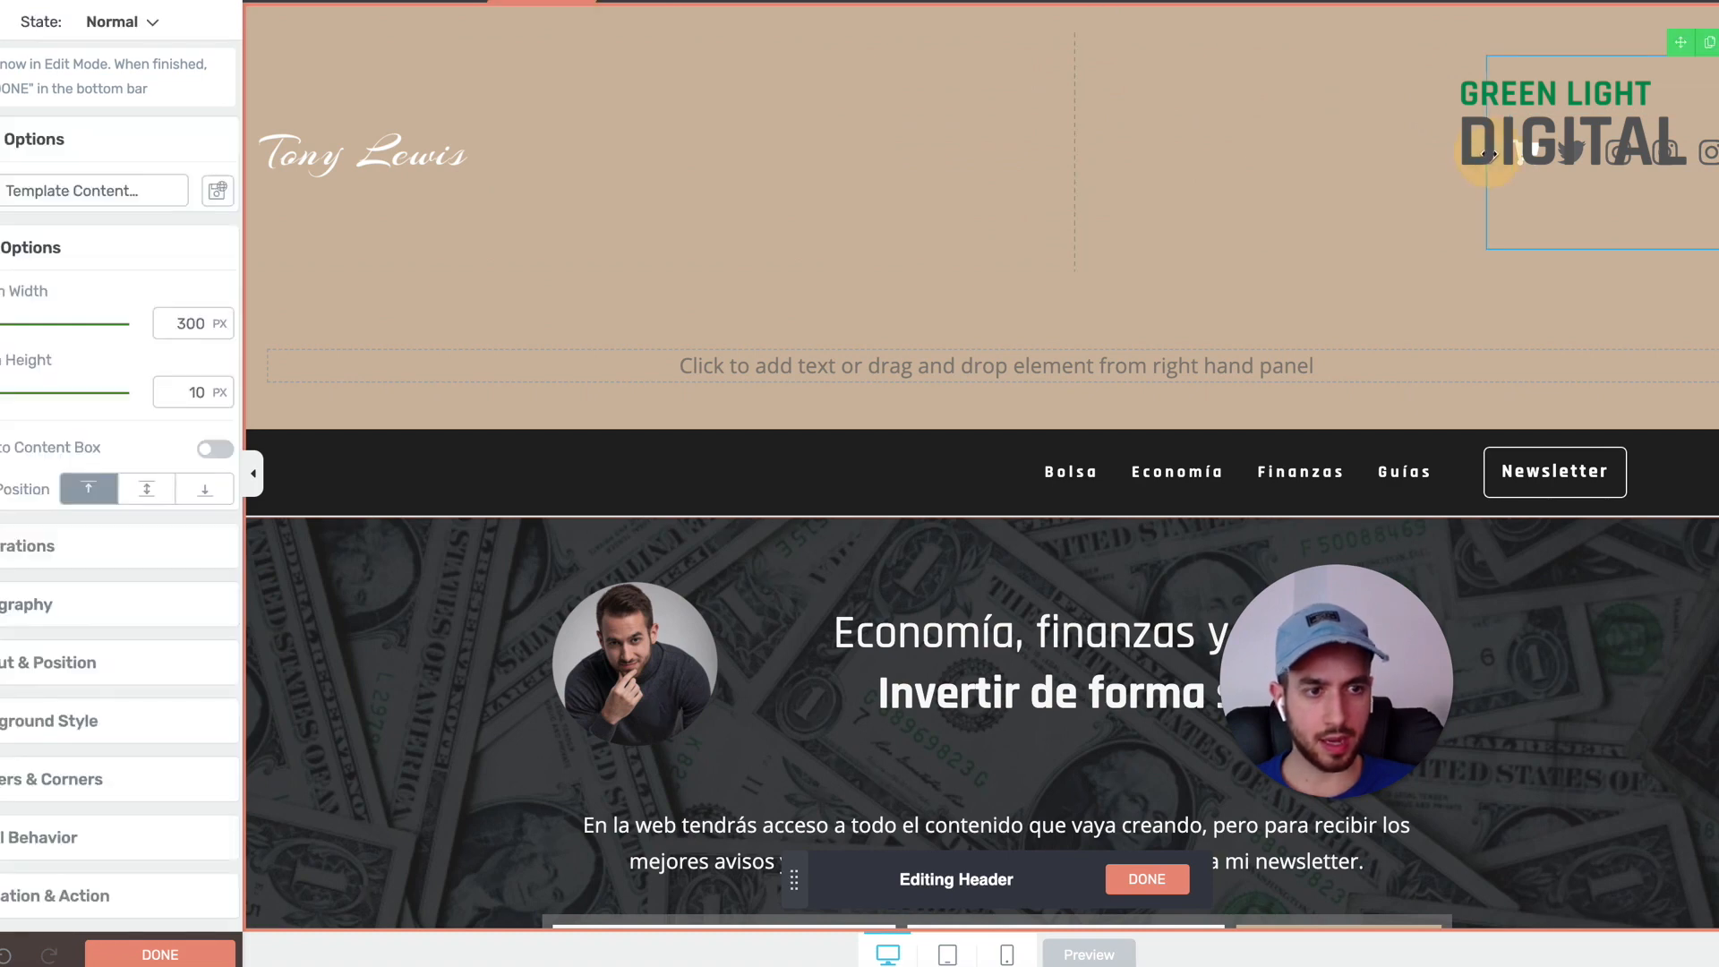
# Step: Move the cart icon to the end of the icon row and delete the empty column at its start
pyautogui.click(1518, 152)
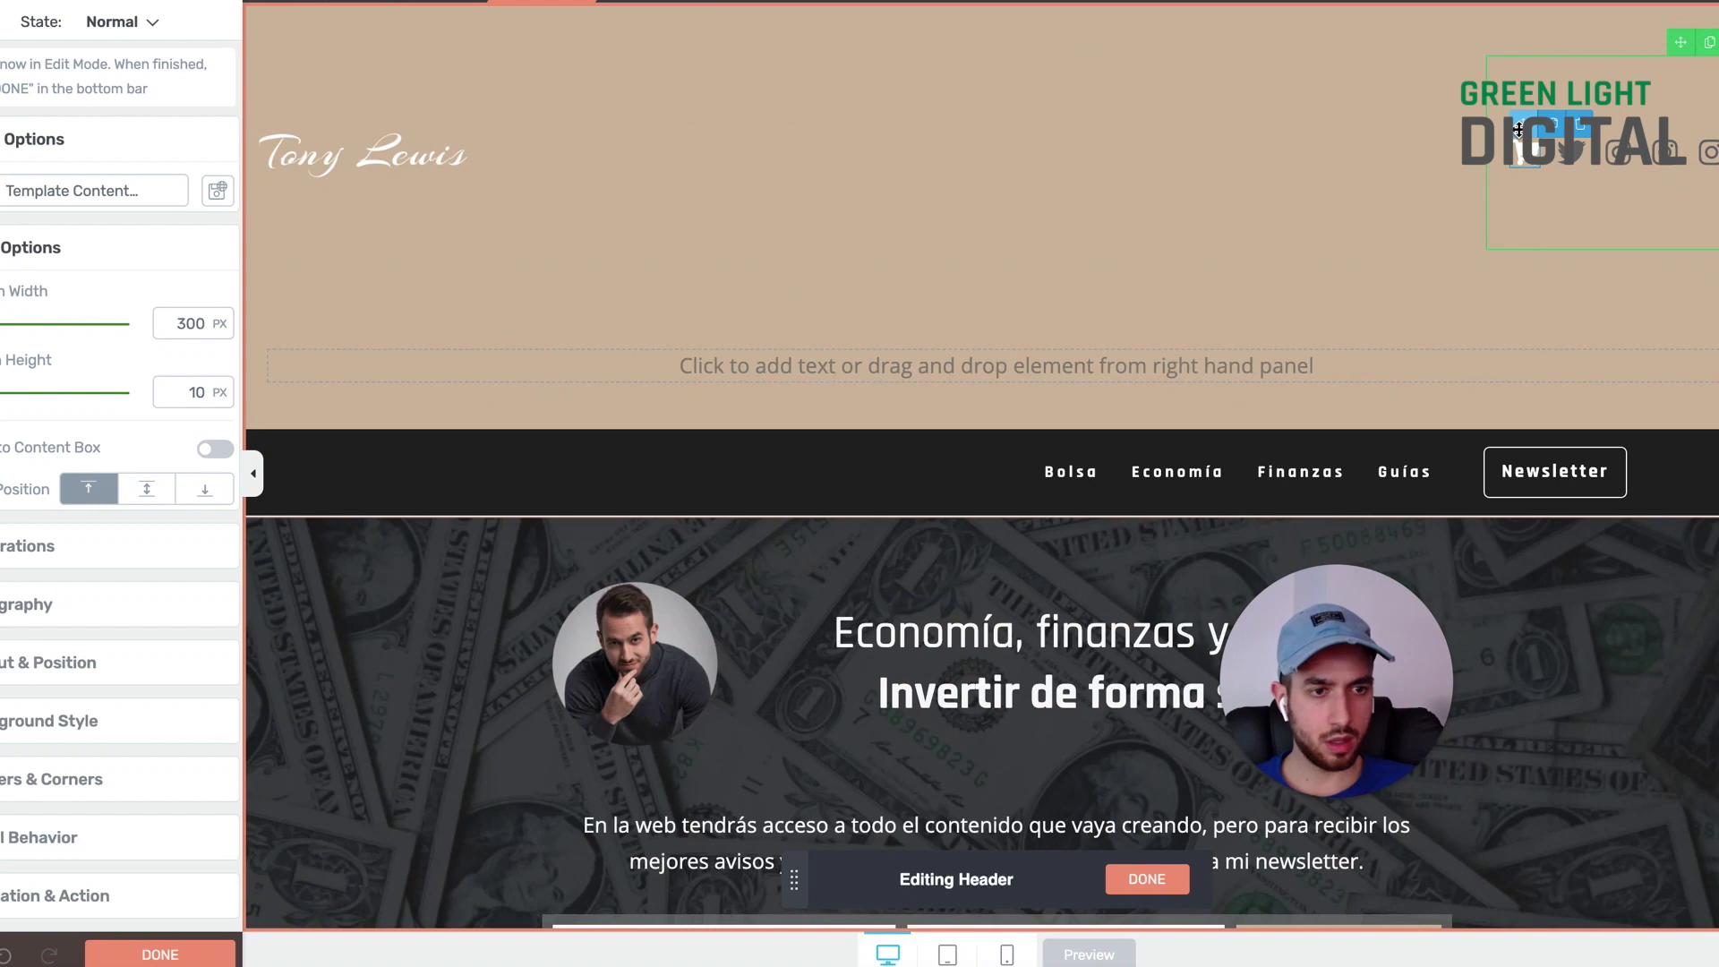
pyautogui.moveTo(1559, 131); pyautogui.dragTo(1607, 151)
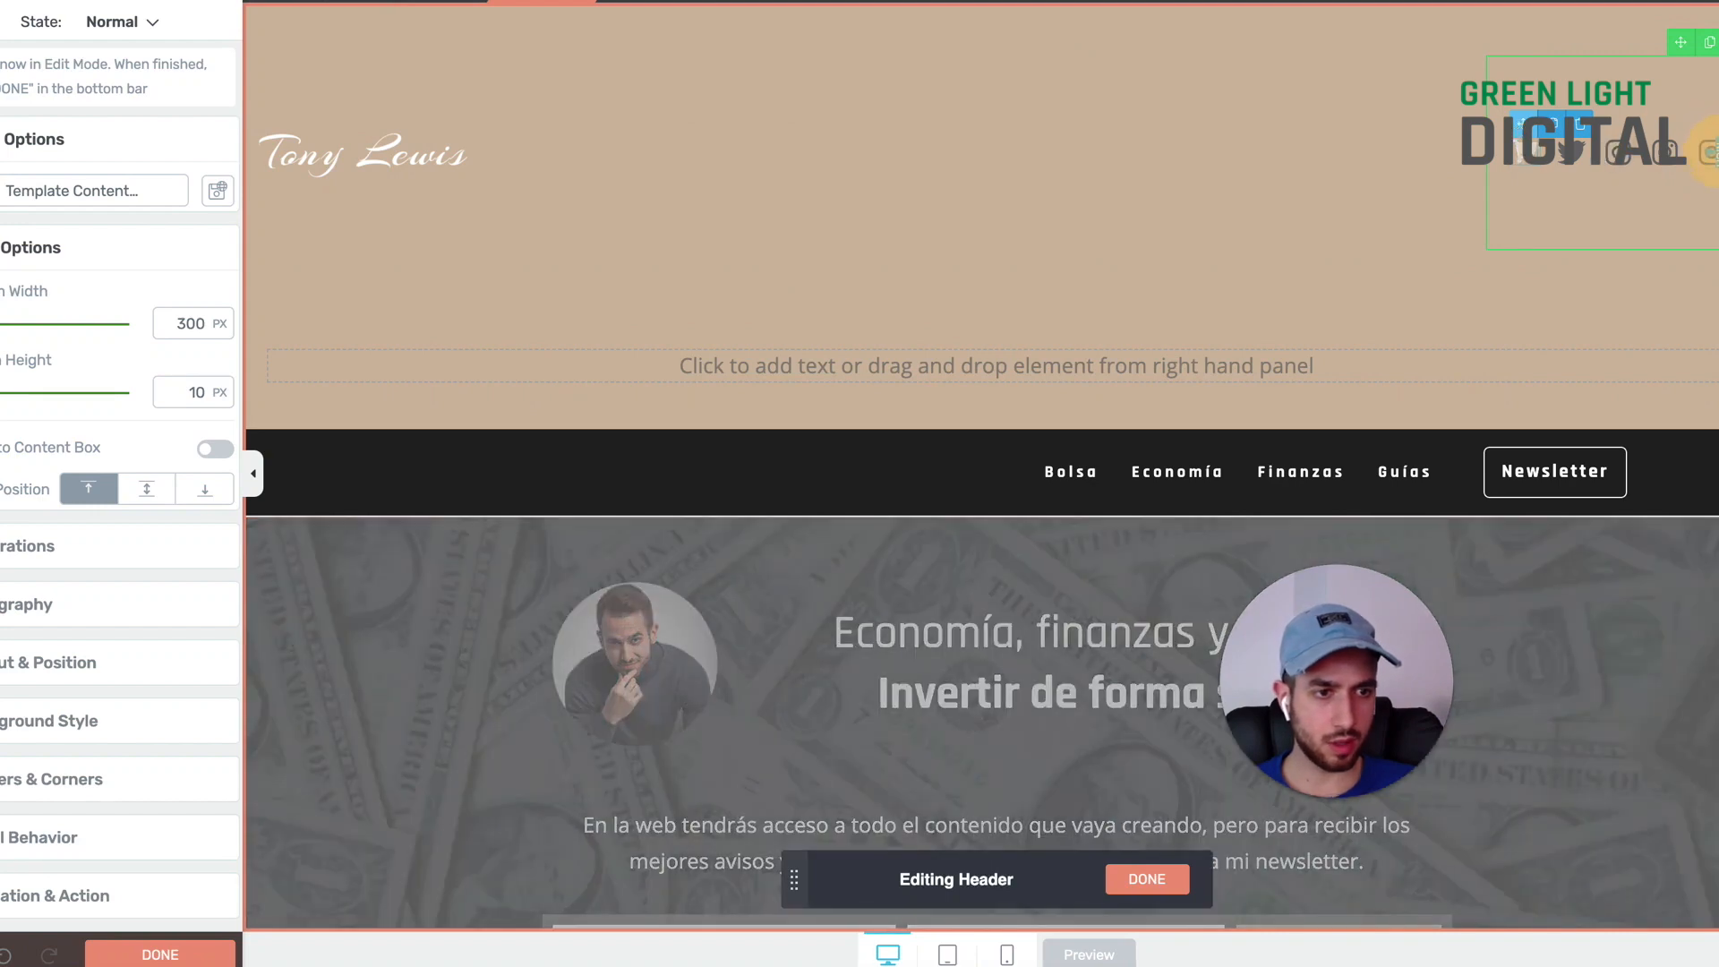
pyautogui.moveTo(1715, 152); pyautogui.dragTo(1716, 153)
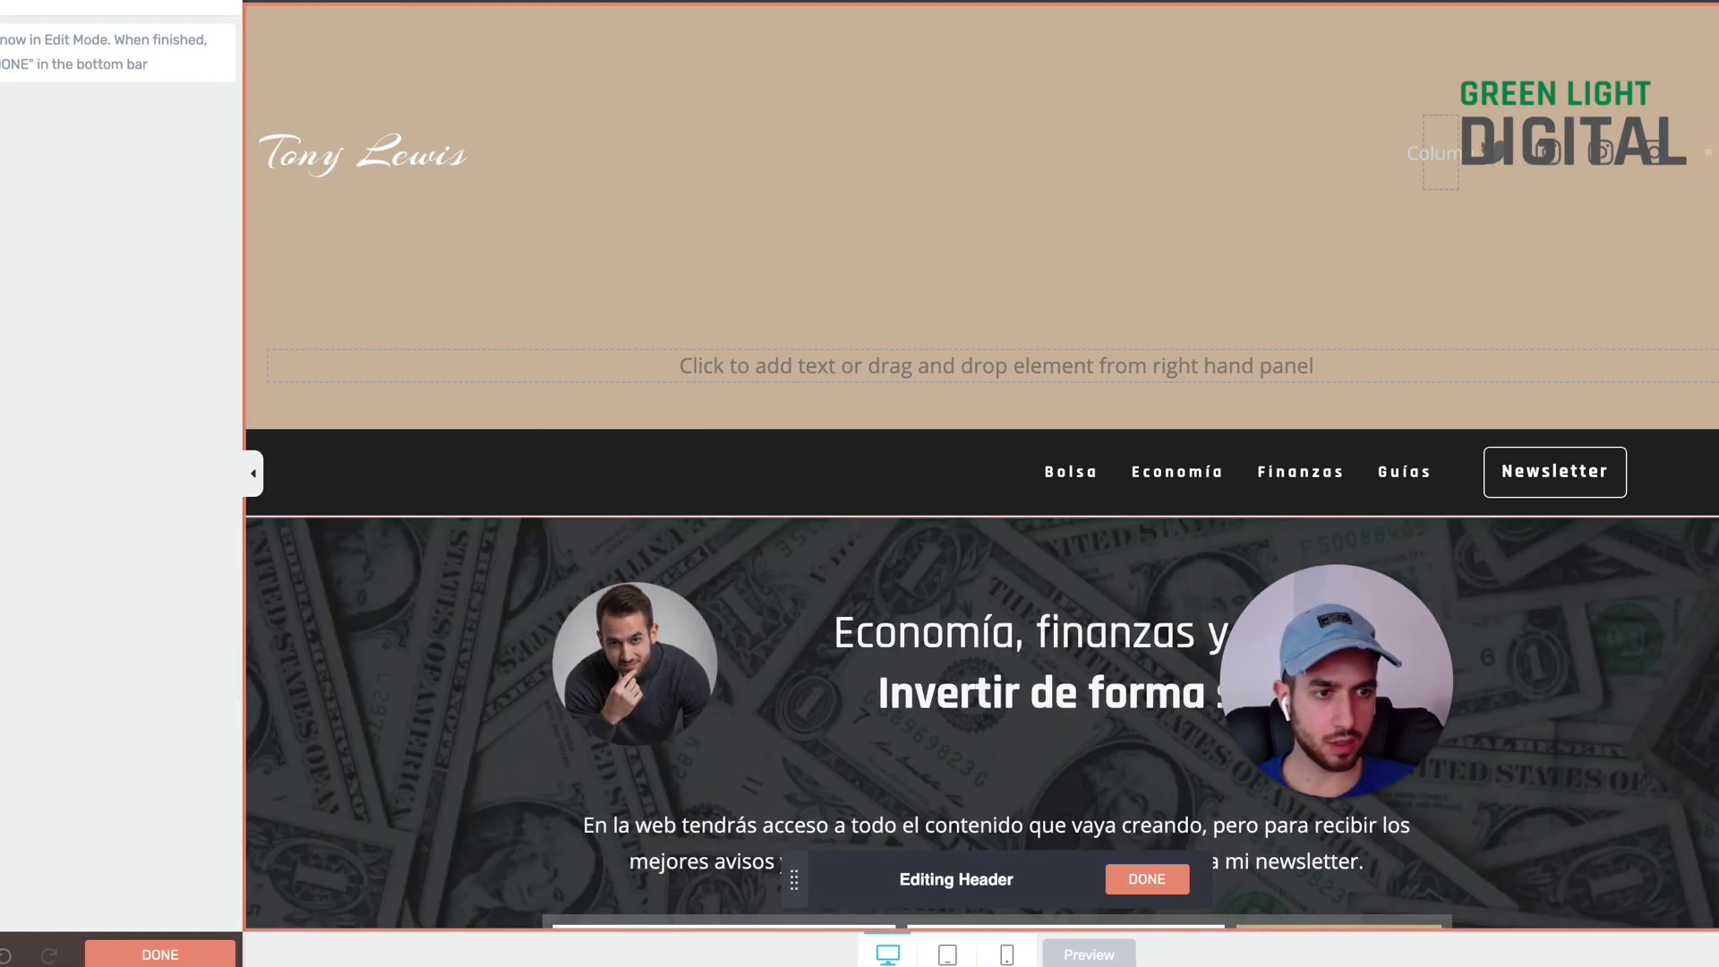
pyautogui.click(1445, 151)
pyautogui.click(1445, 107)
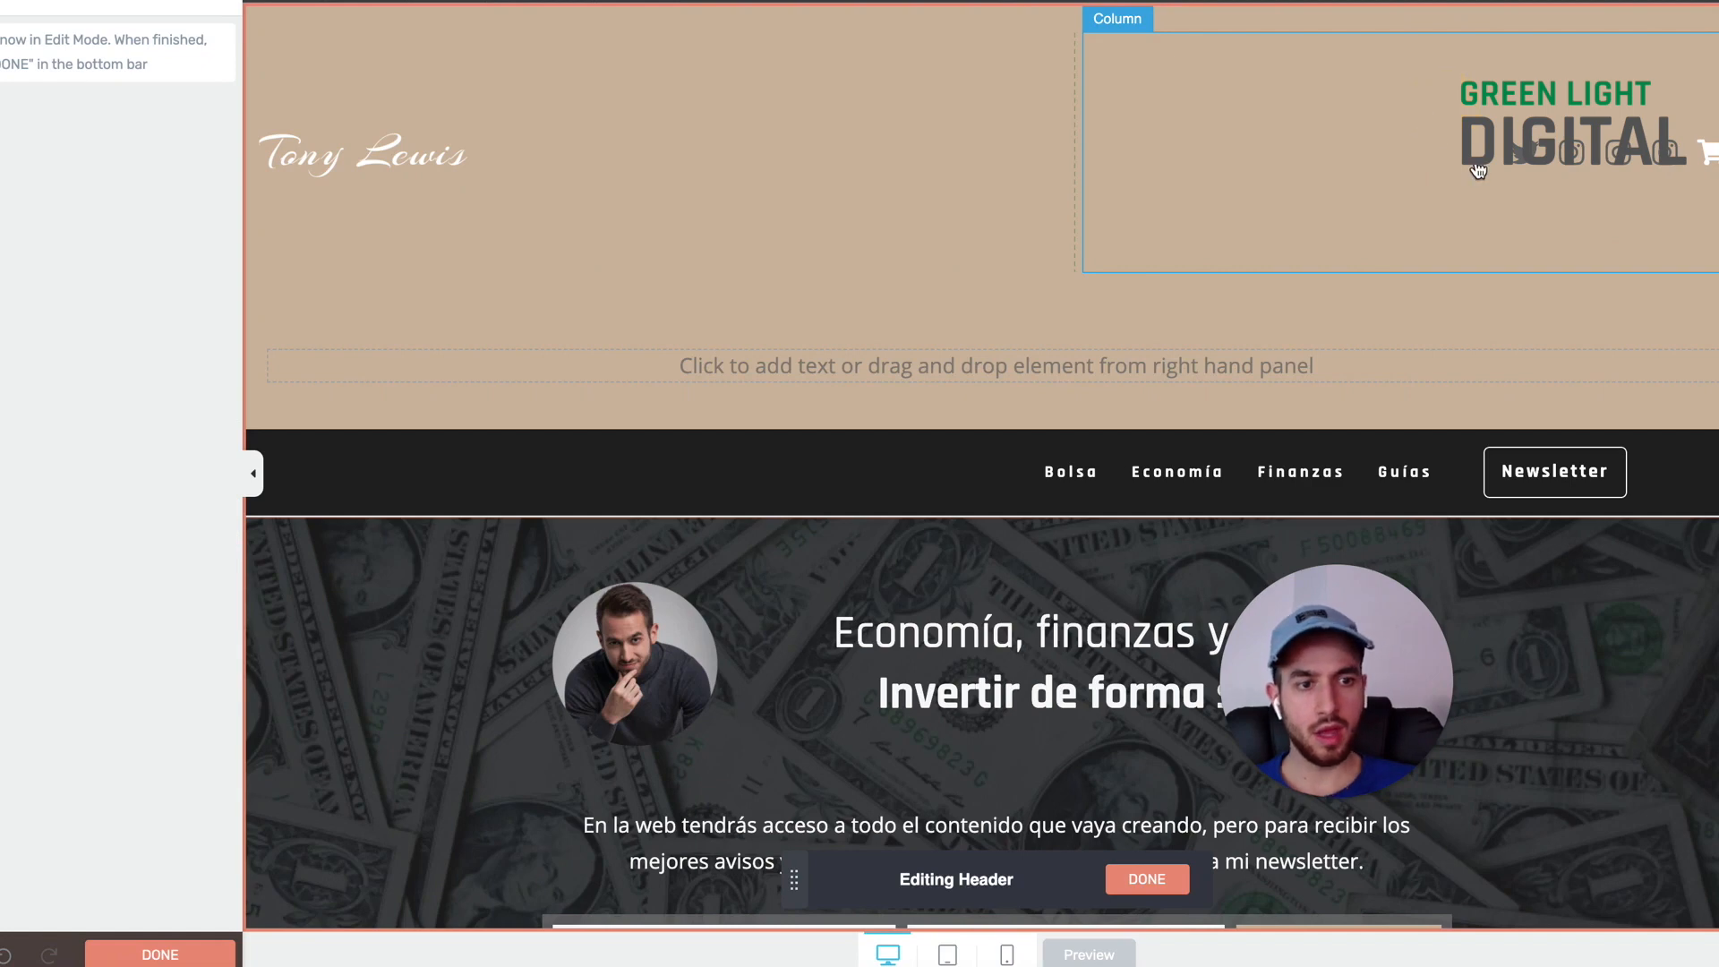
# Step: Delete the empty content box between the logo row and the black menu bar
pyautogui.click(1509, 197)
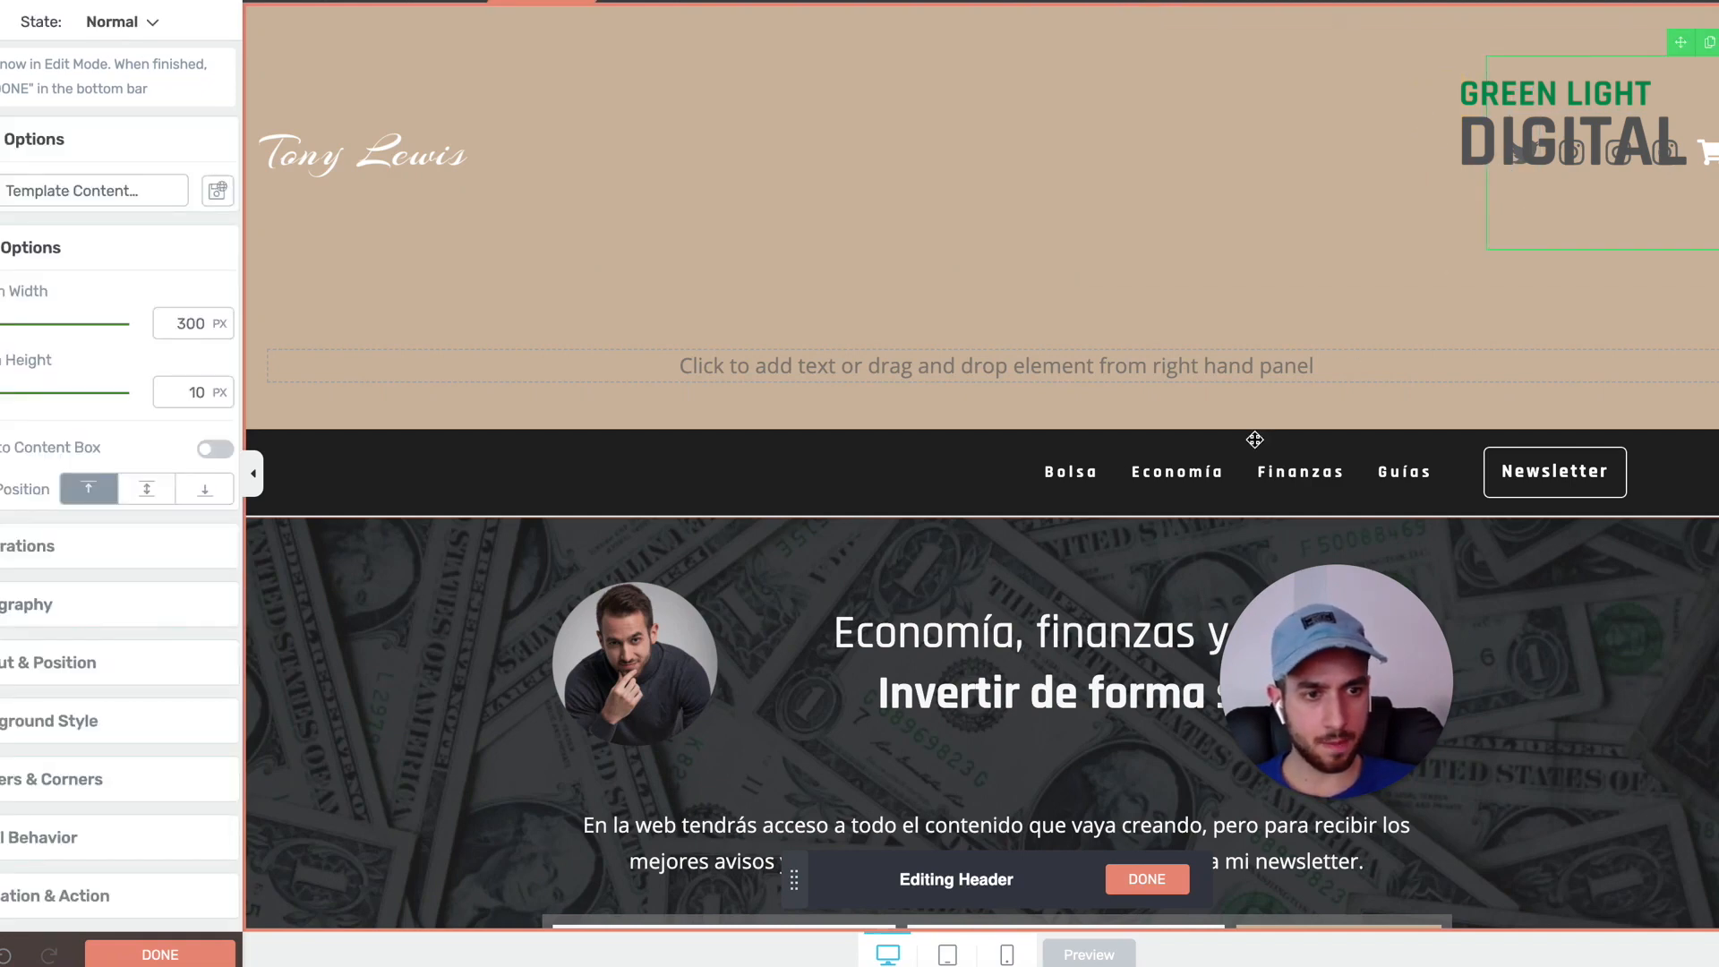
pyautogui.click(1256, 389)
pyautogui.click(1714, 335)
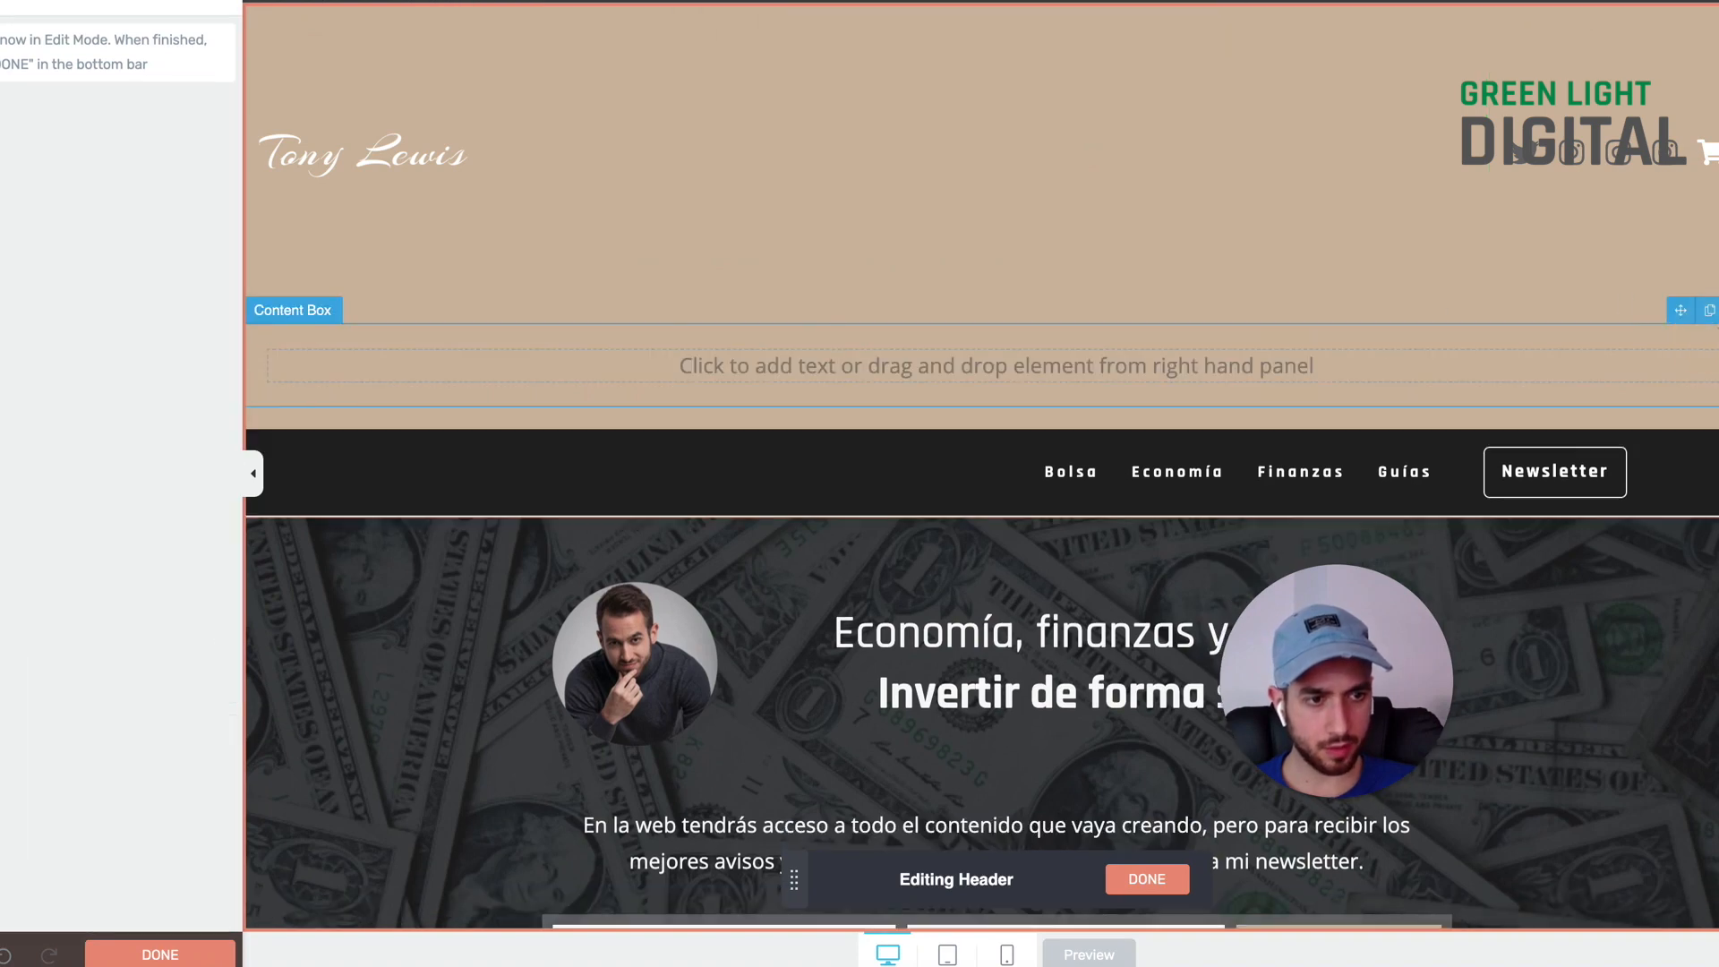
pyautogui.click(1717, 311)
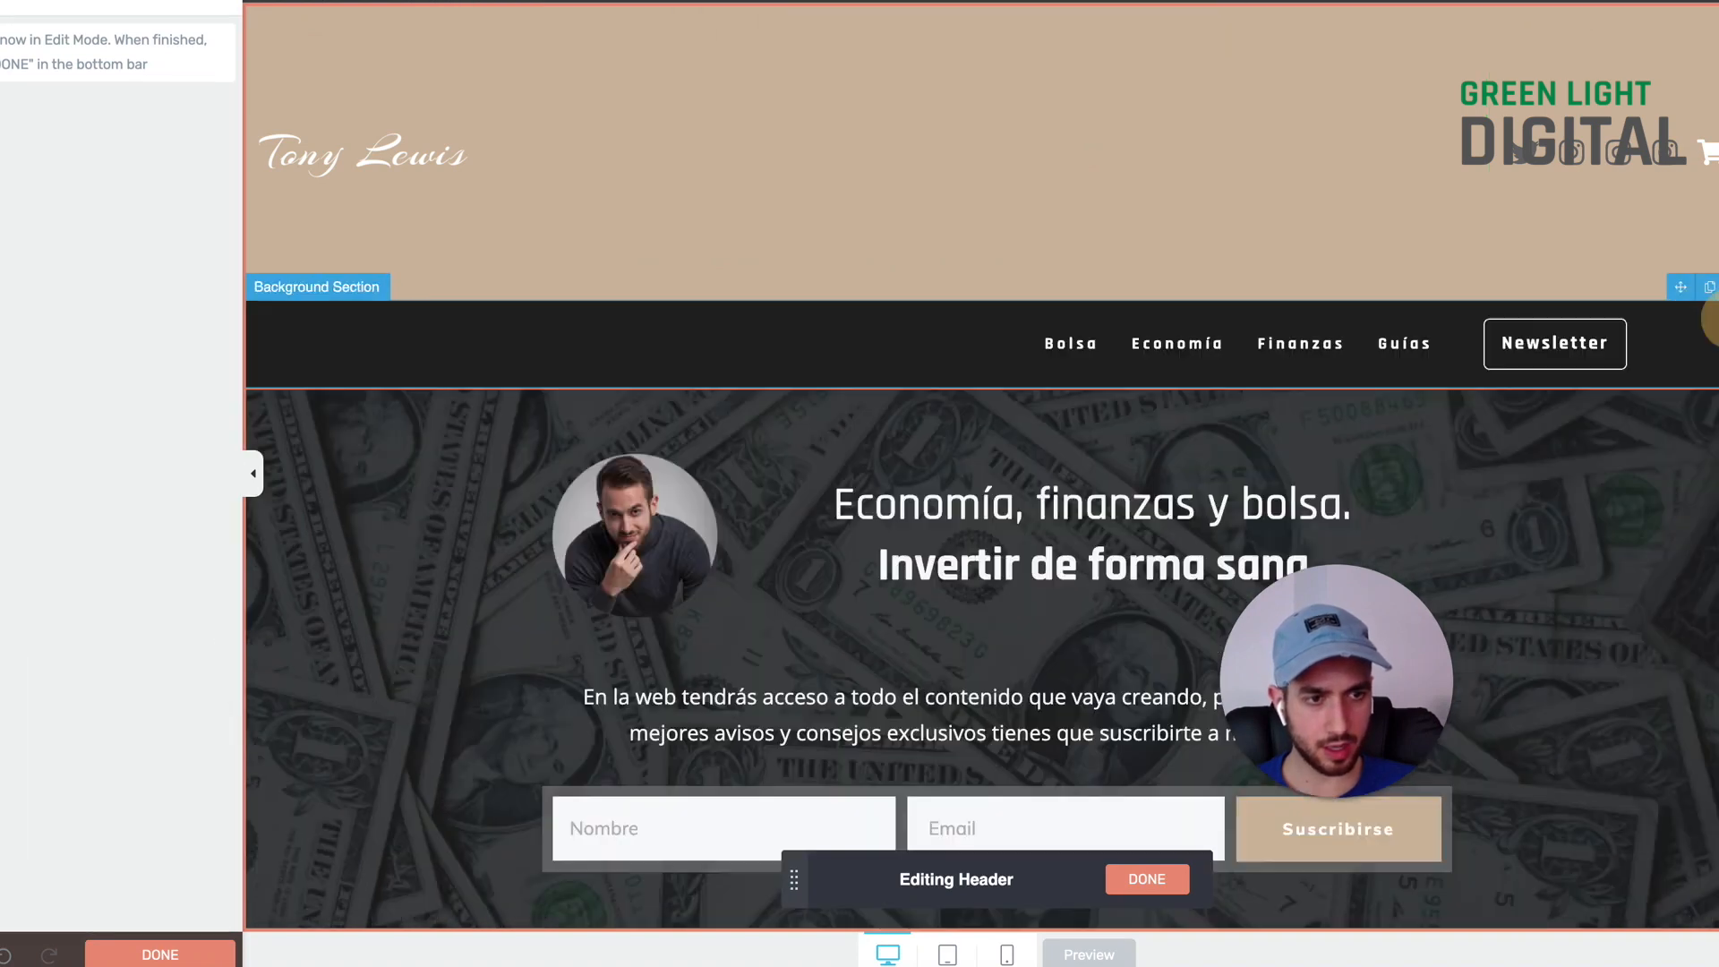
# Step: Set all margins and paddings of the content box holding the social and cart icons to 0 px
pyautogui.click(1225, 259)
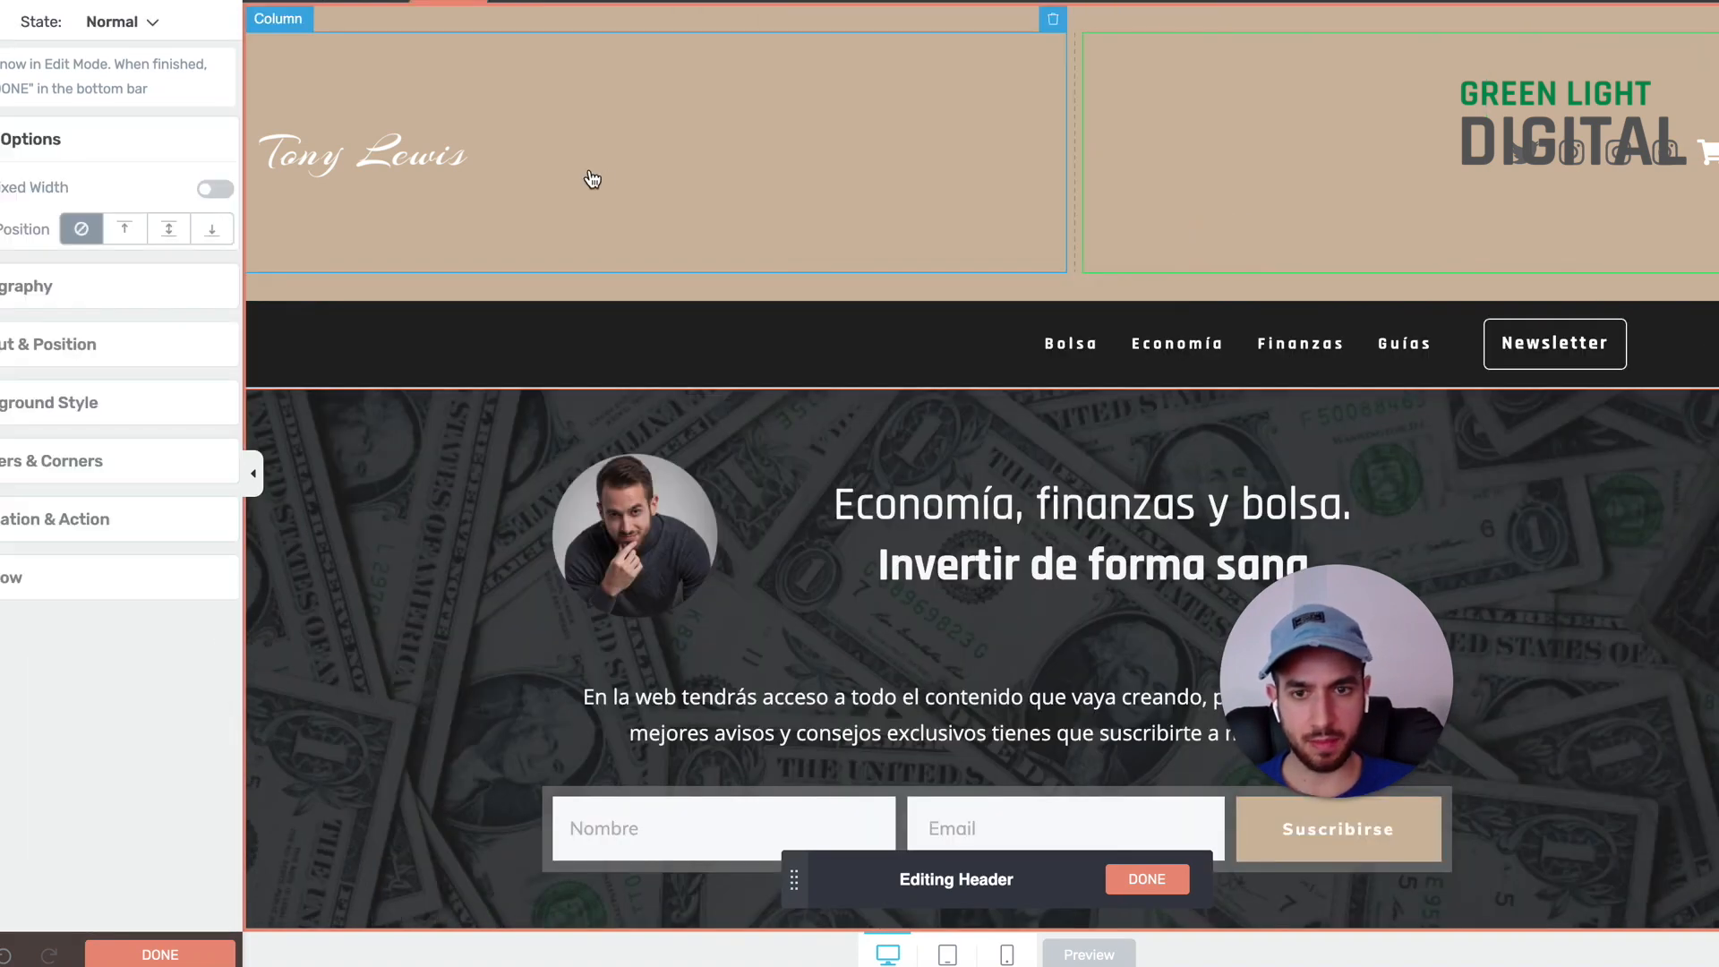
pyautogui.click(123, 350)
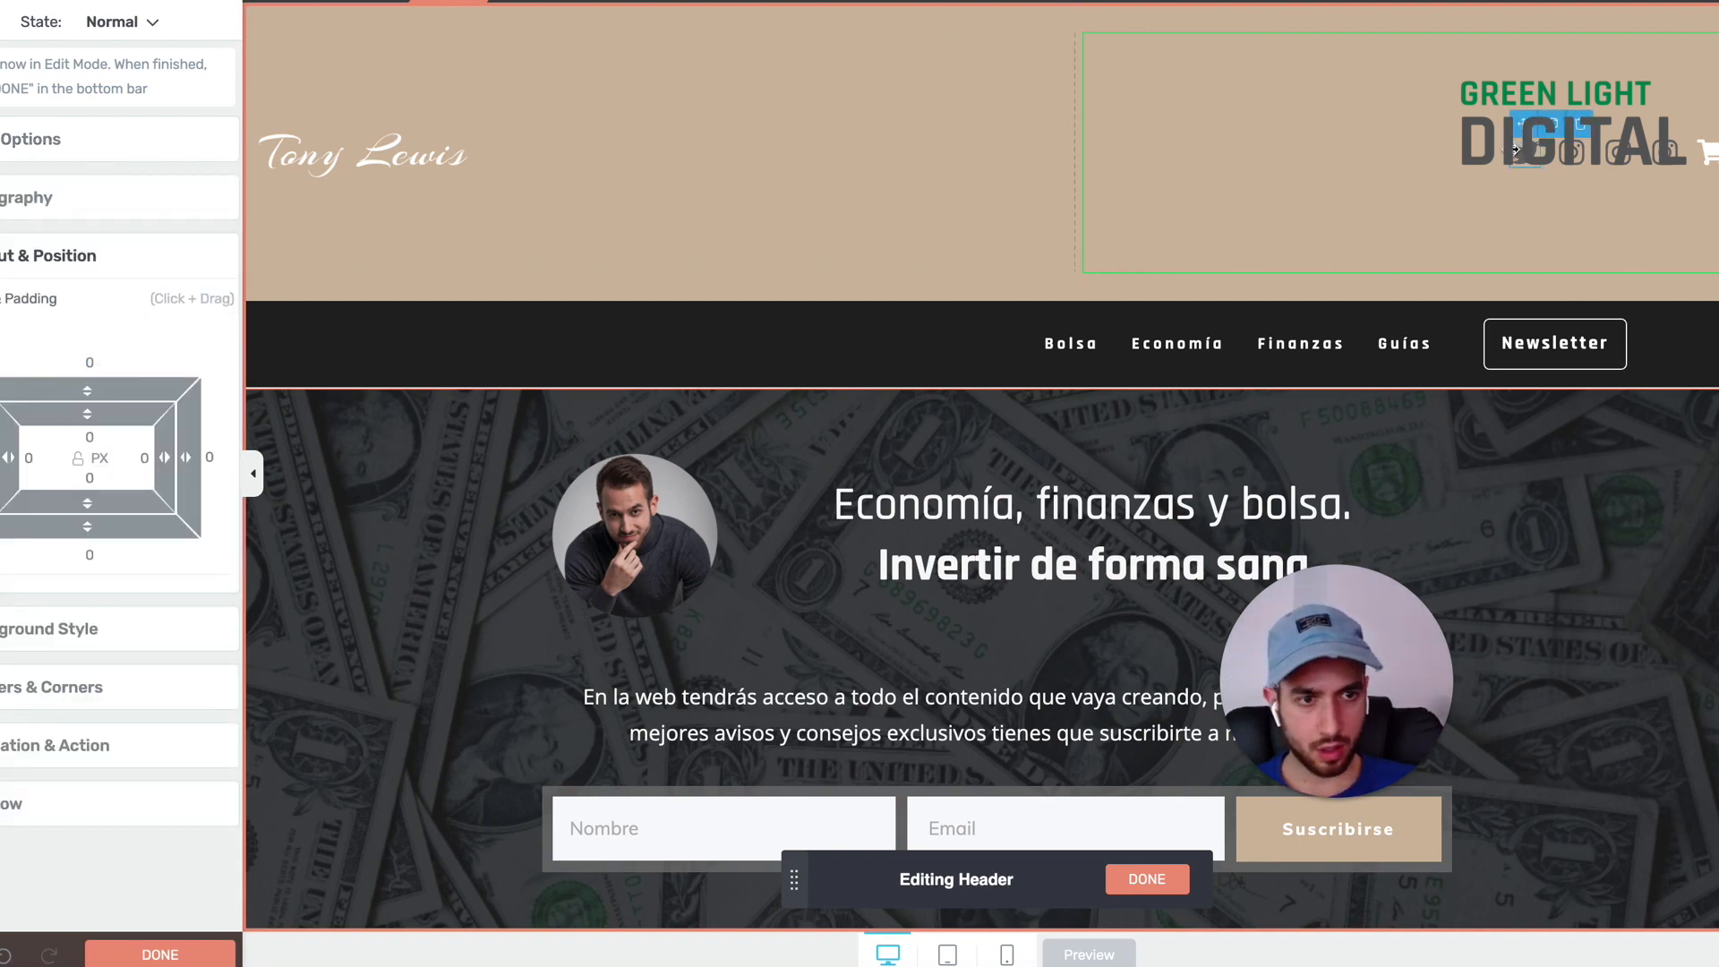
pyautogui.click(1550, 193)
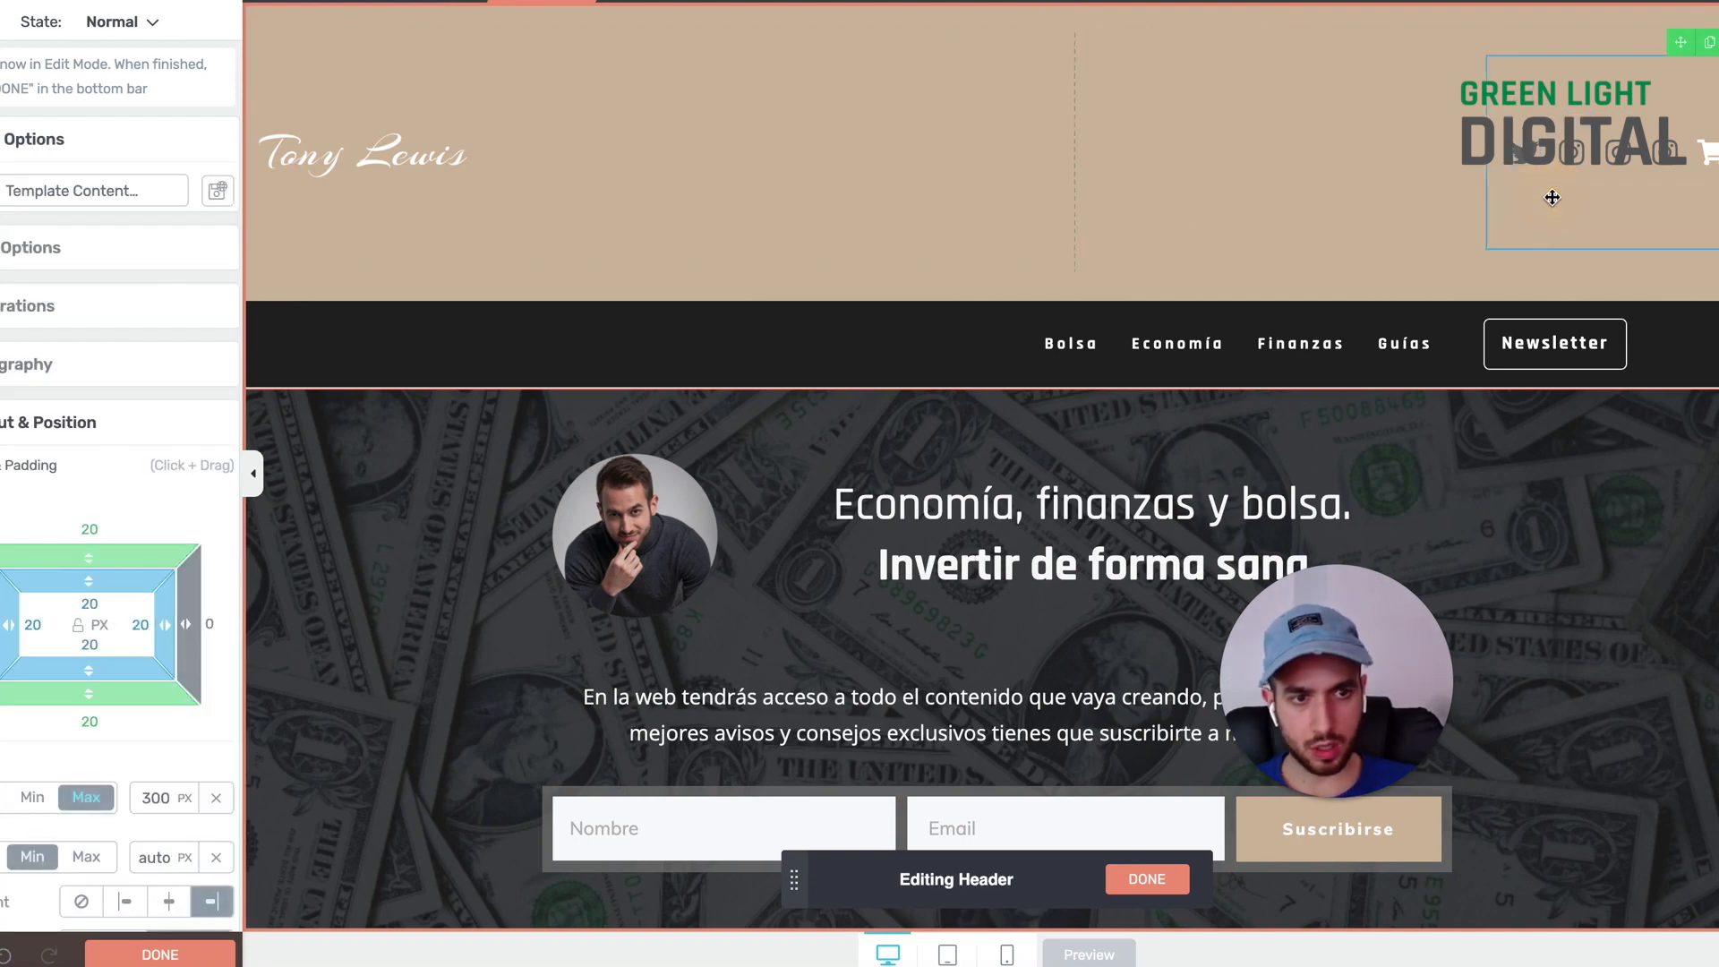
pyautogui.click(95, 518)
pyautogui.write('0')
pyautogui.press('Tab')
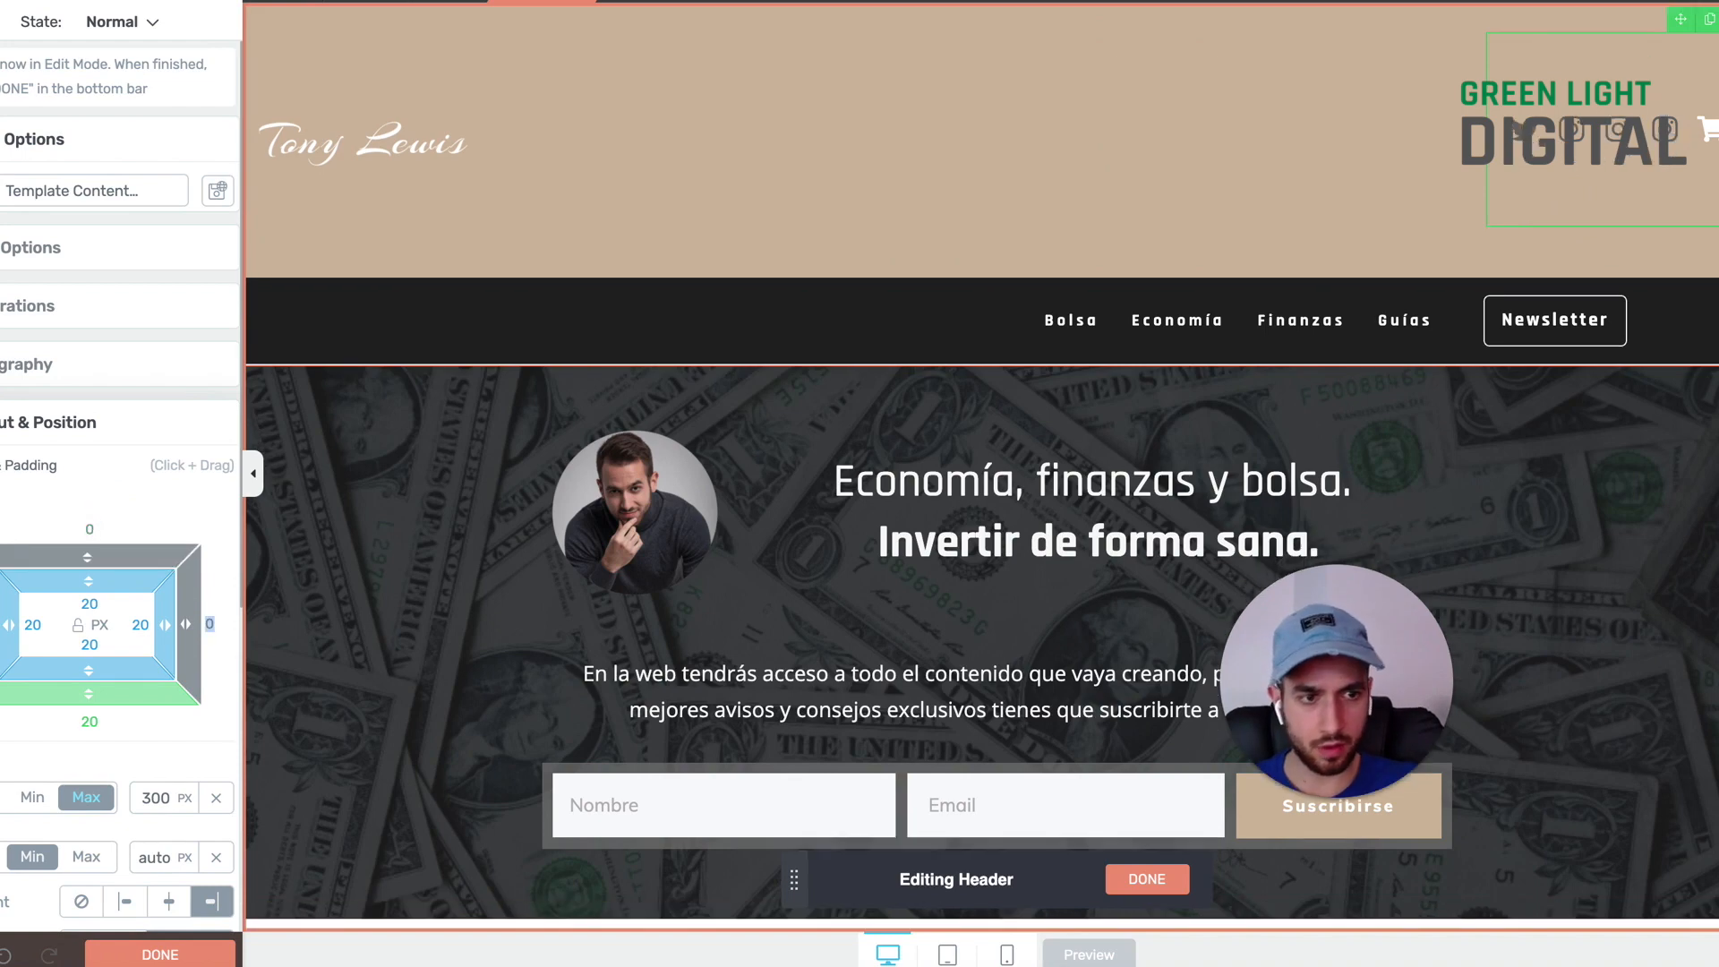
pyautogui.press('Tab')
pyautogui.write('00')
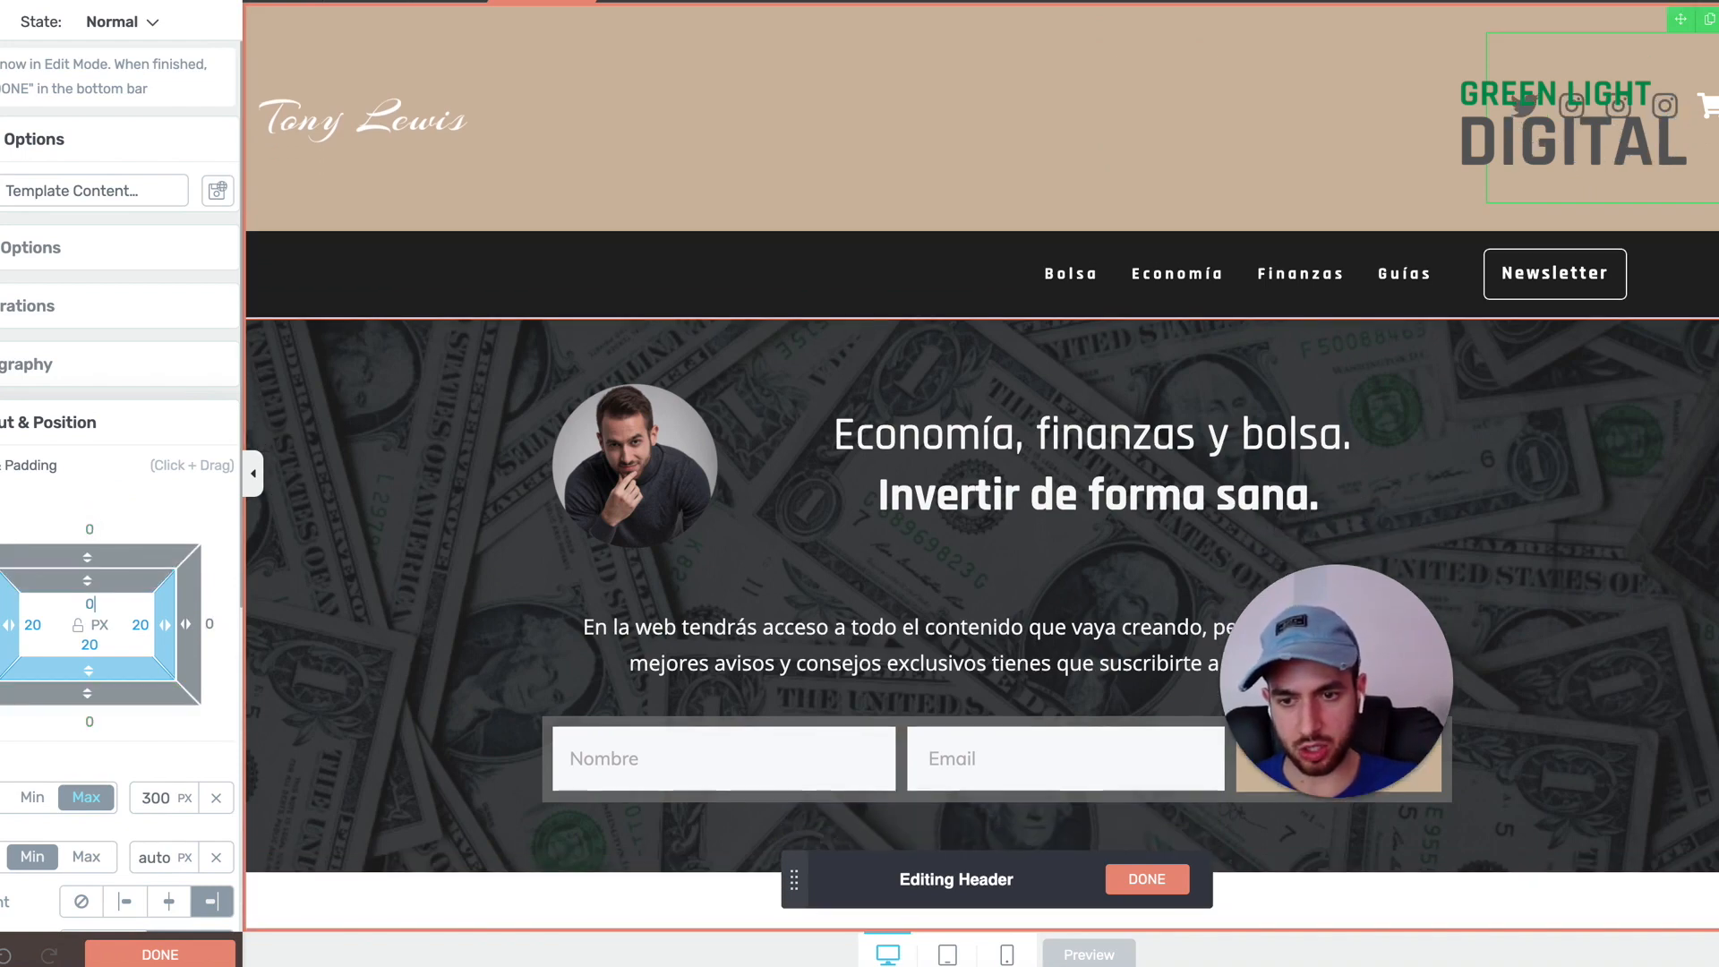
pyautogui.press('Tab')
pyautogui.write('00')
pyautogui.press('Tab')
pyautogui.write('0')
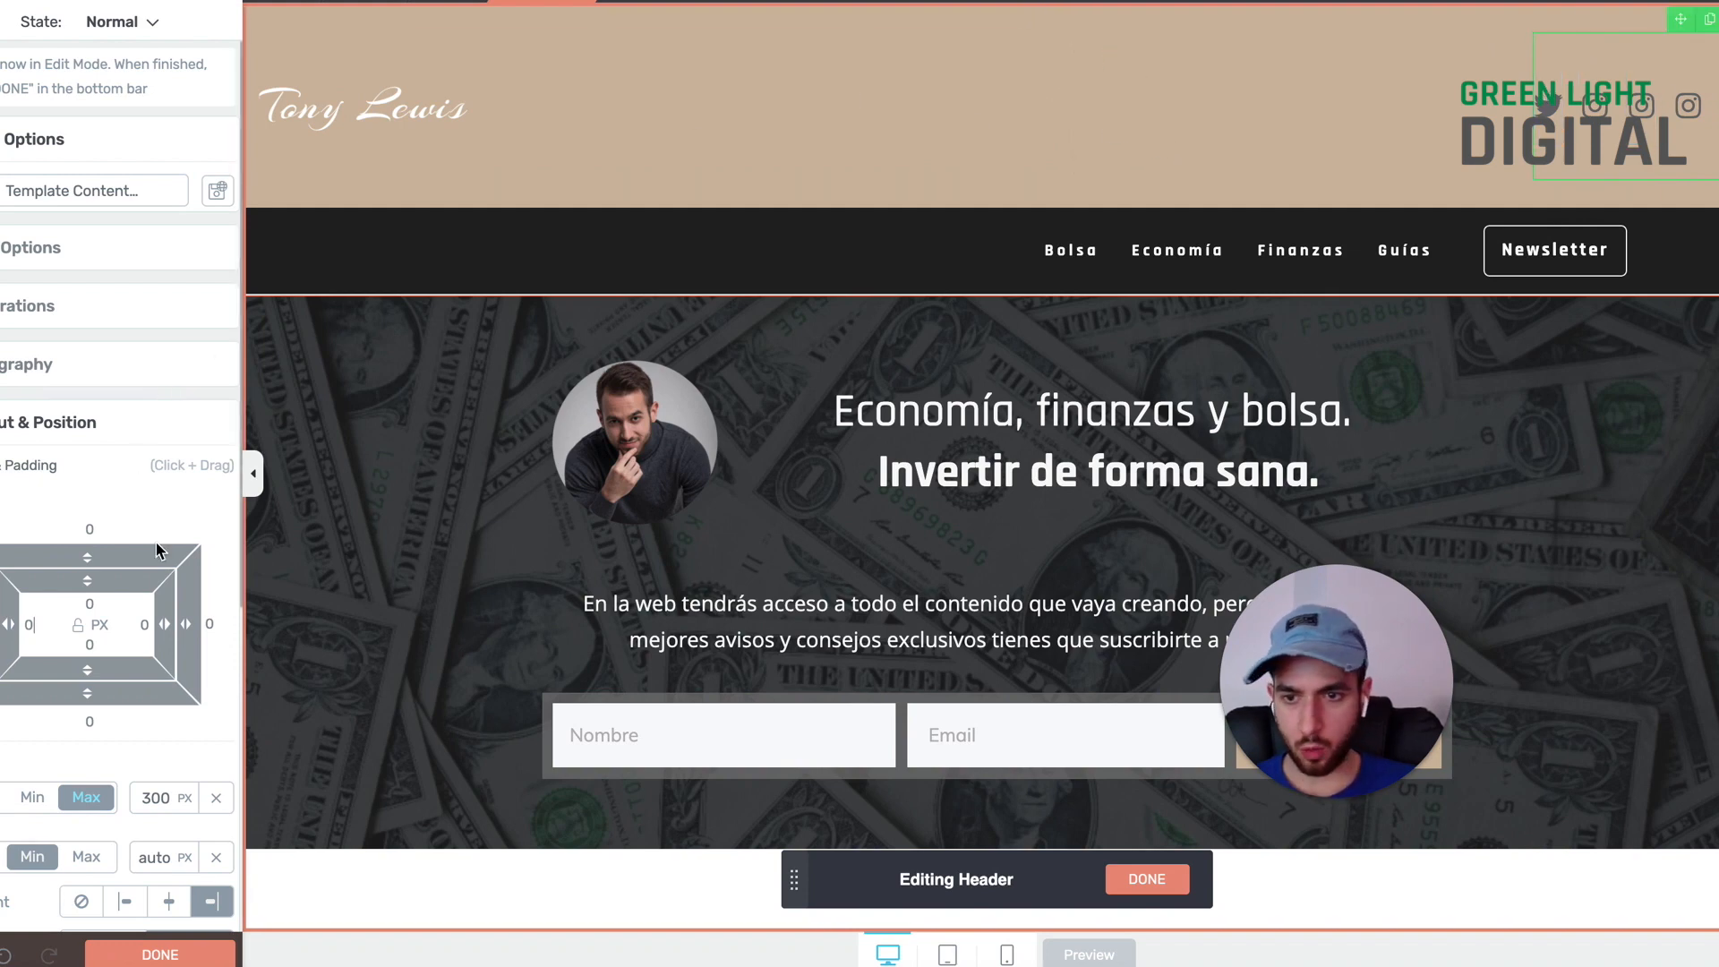
# Step: Centre the icon content box horizontally in its column and centre the logo horizontally in its own column
pyautogui.scroll(-2, 115, 756)
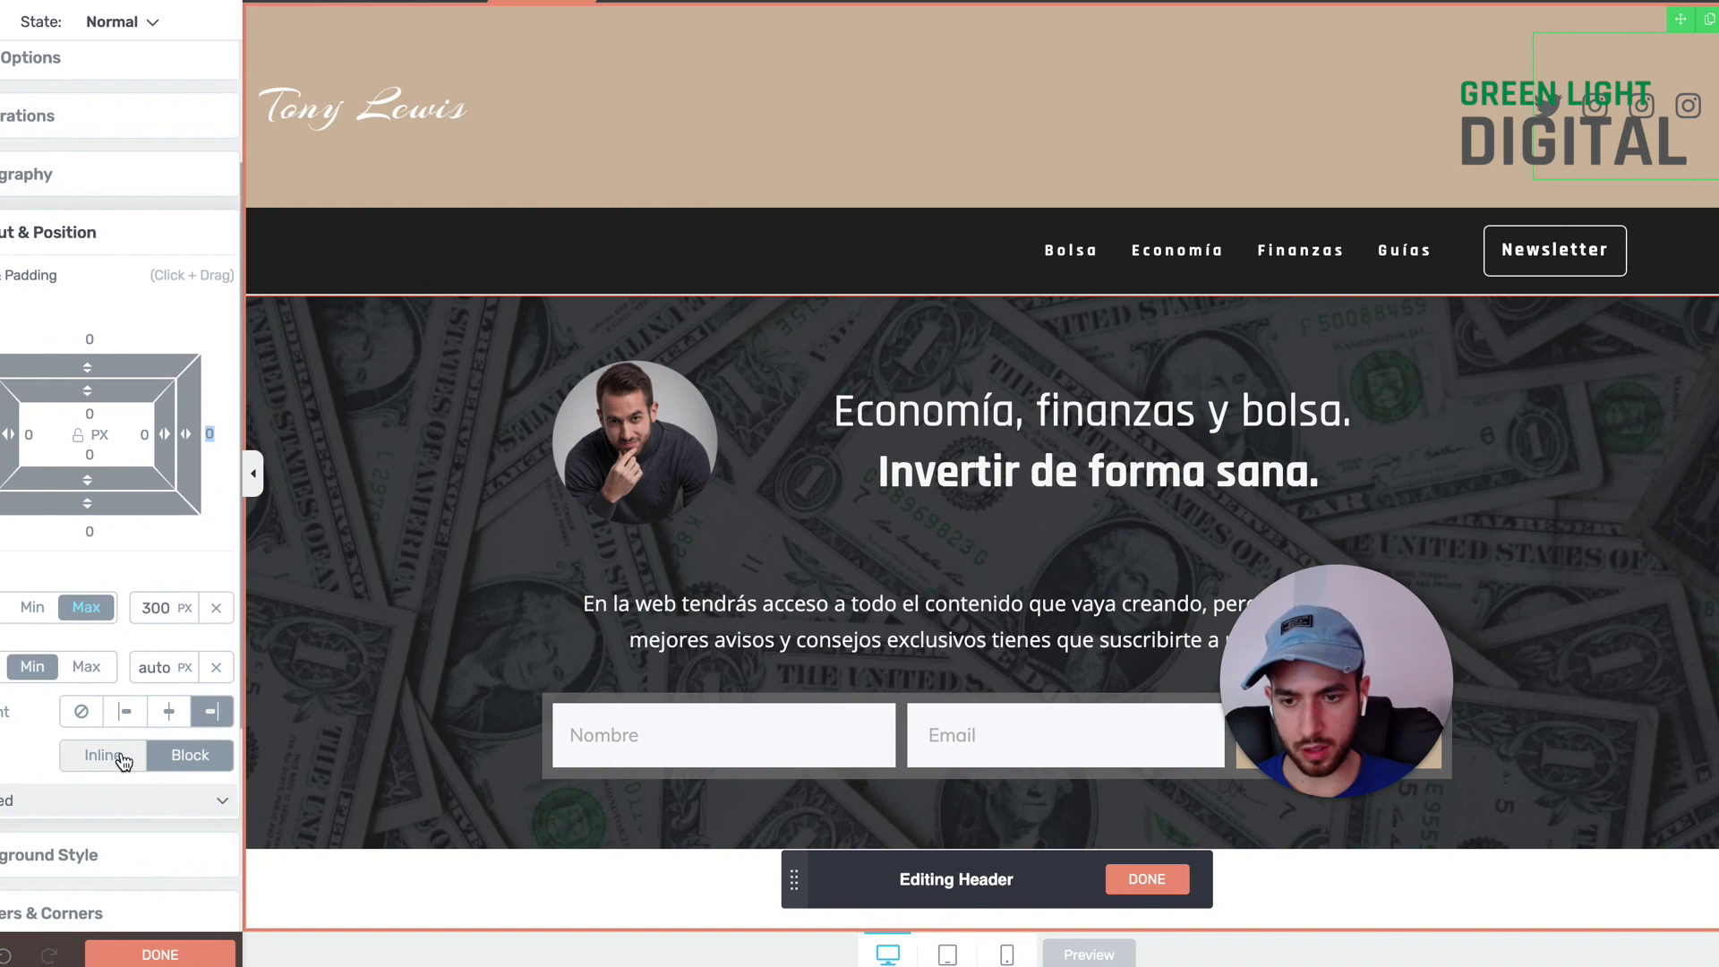
pyautogui.click(170, 713)
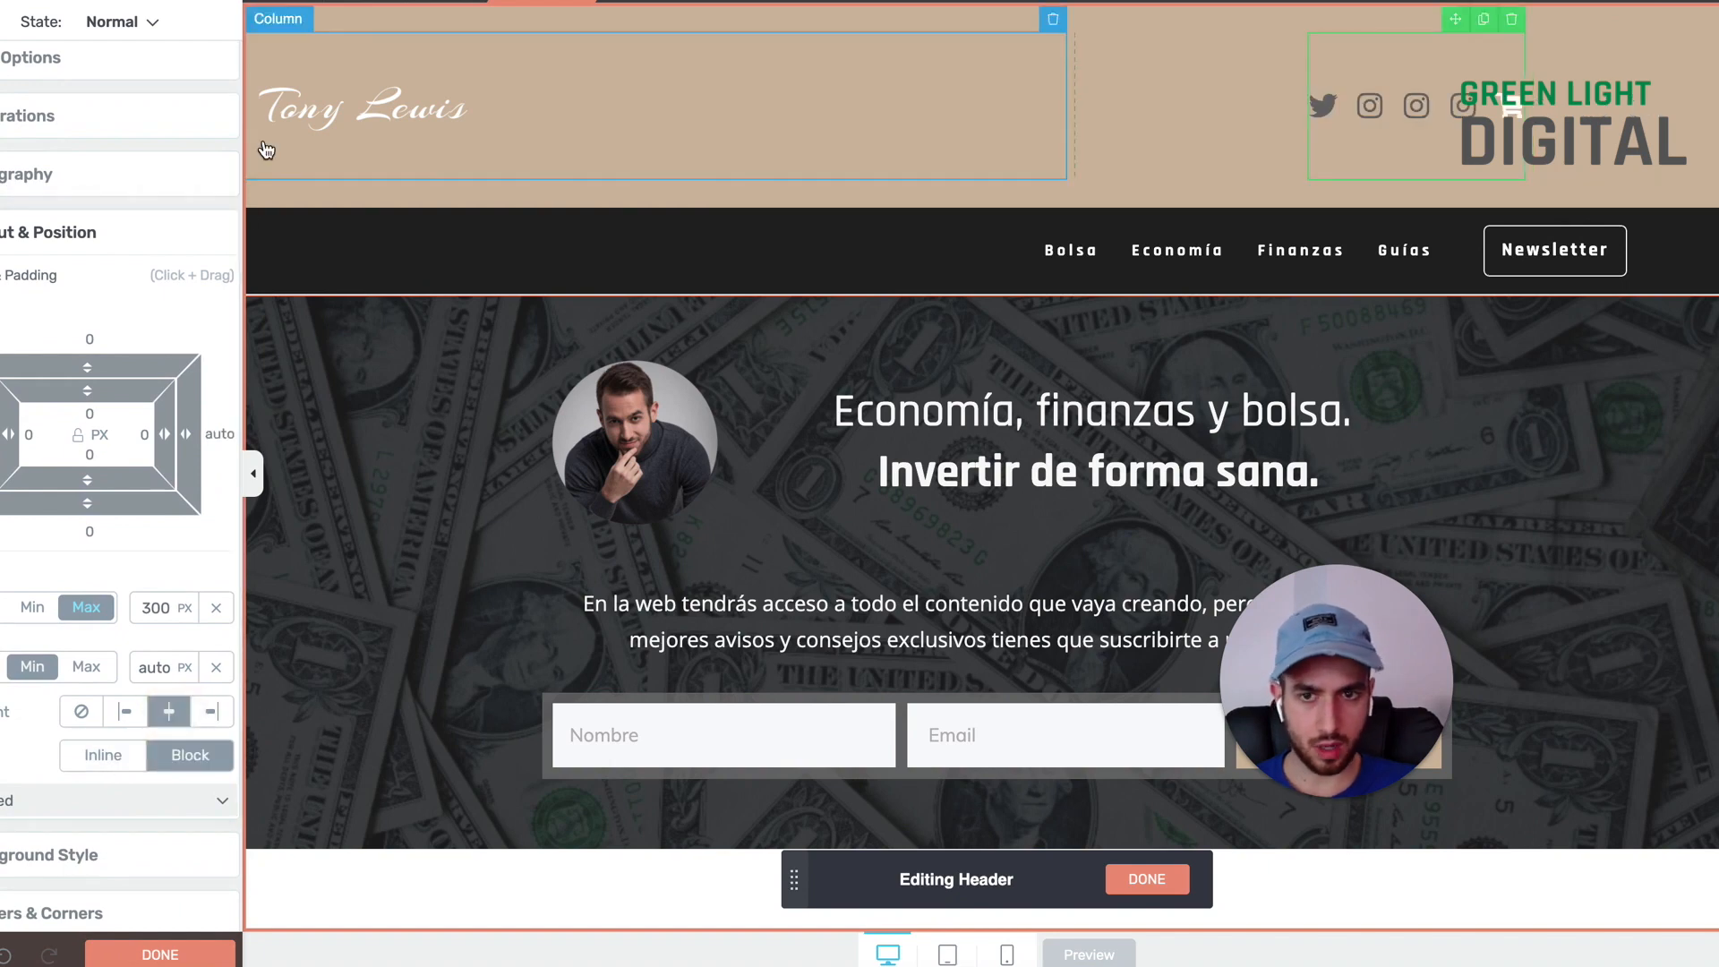
pyautogui.click(362, 107)
pyautogui.click(166, 546)
pyautogui.click(127, 546)
pyautogui.click(254, 474)
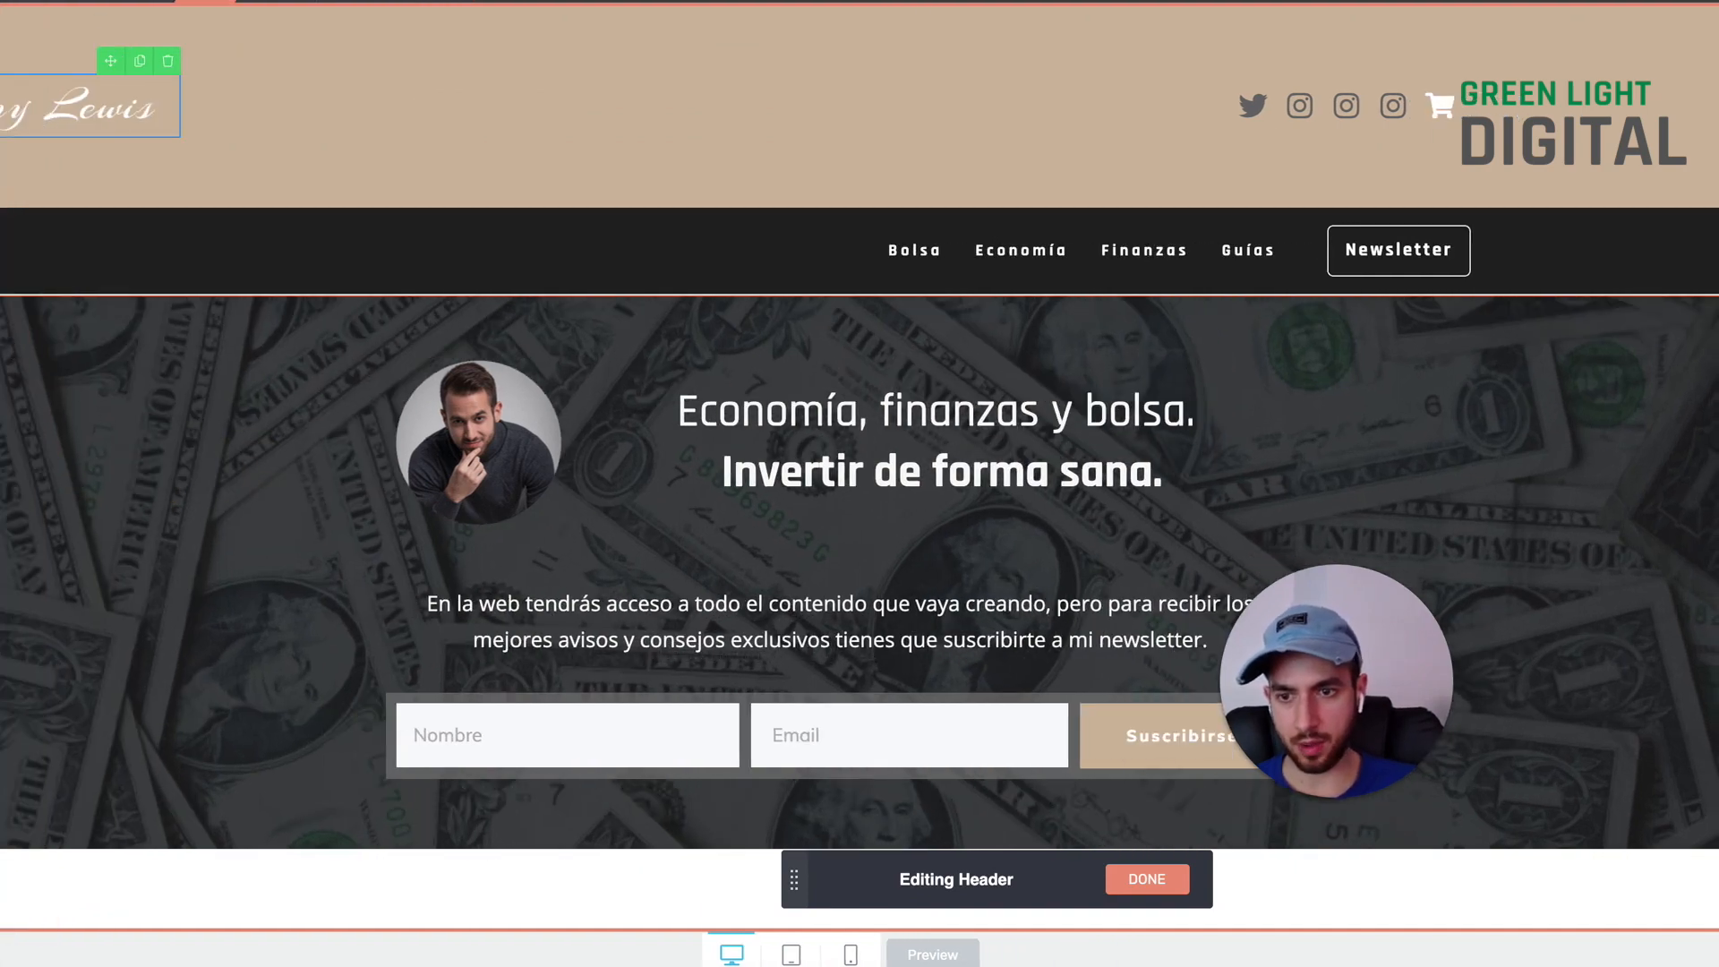
pyautogui.click(2, 474)
pyautogui.click(210, 547)
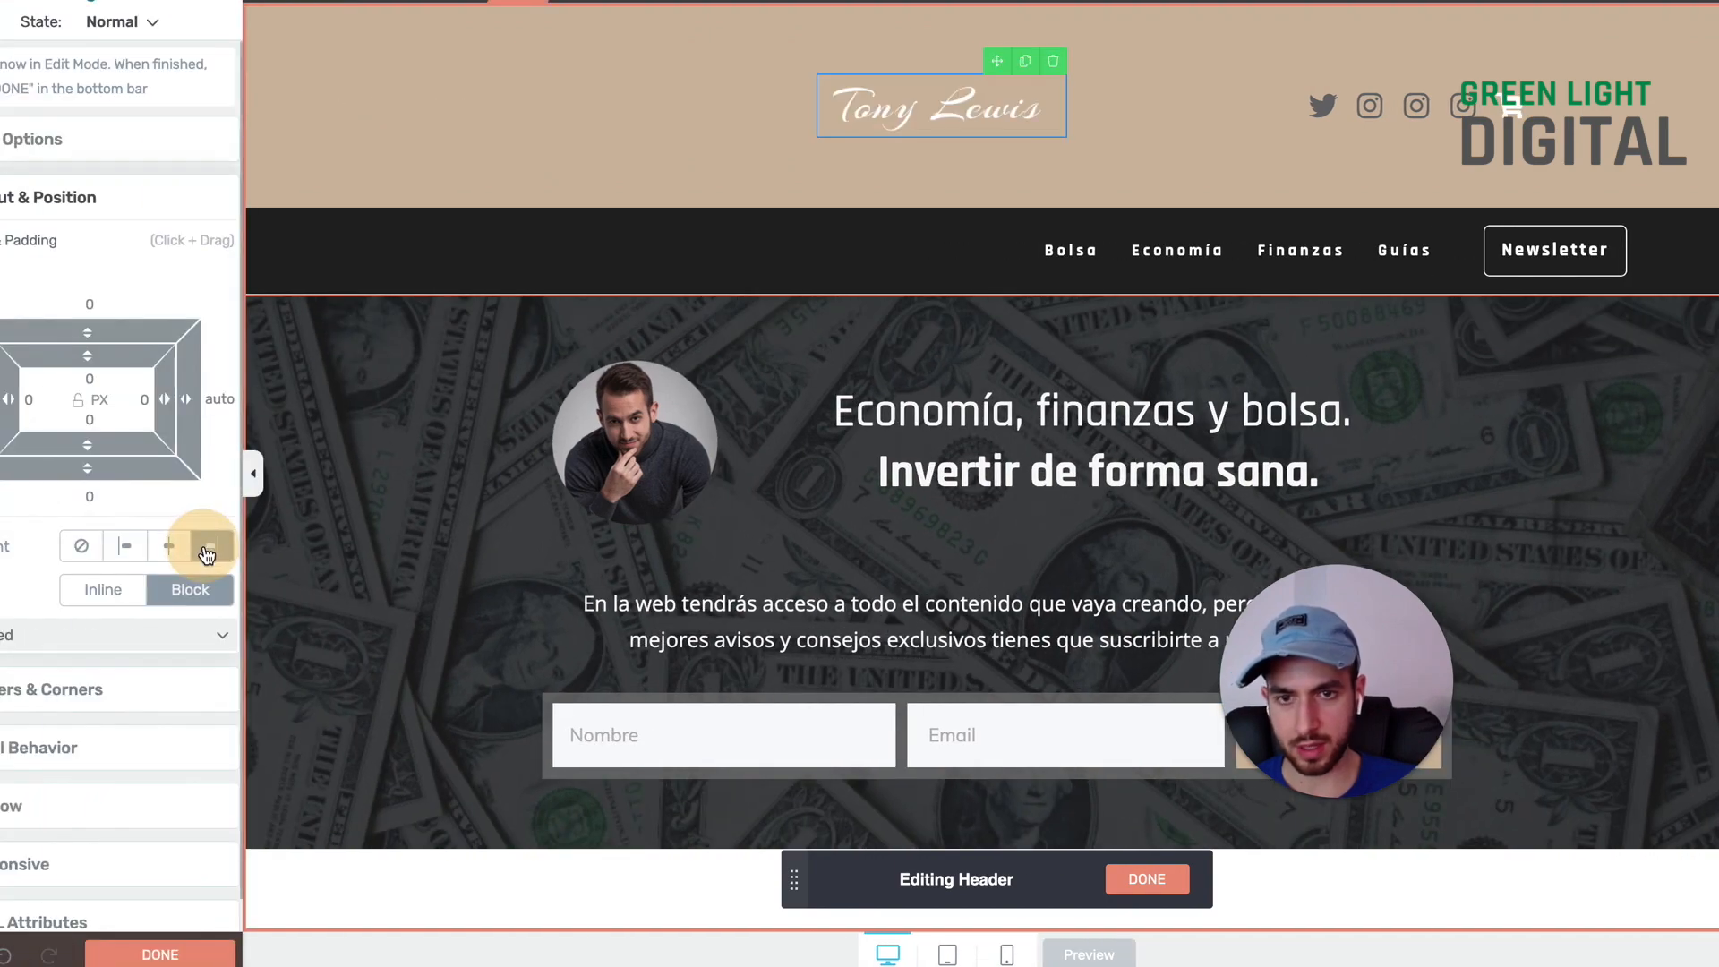
pyautogui.click(125, 546)
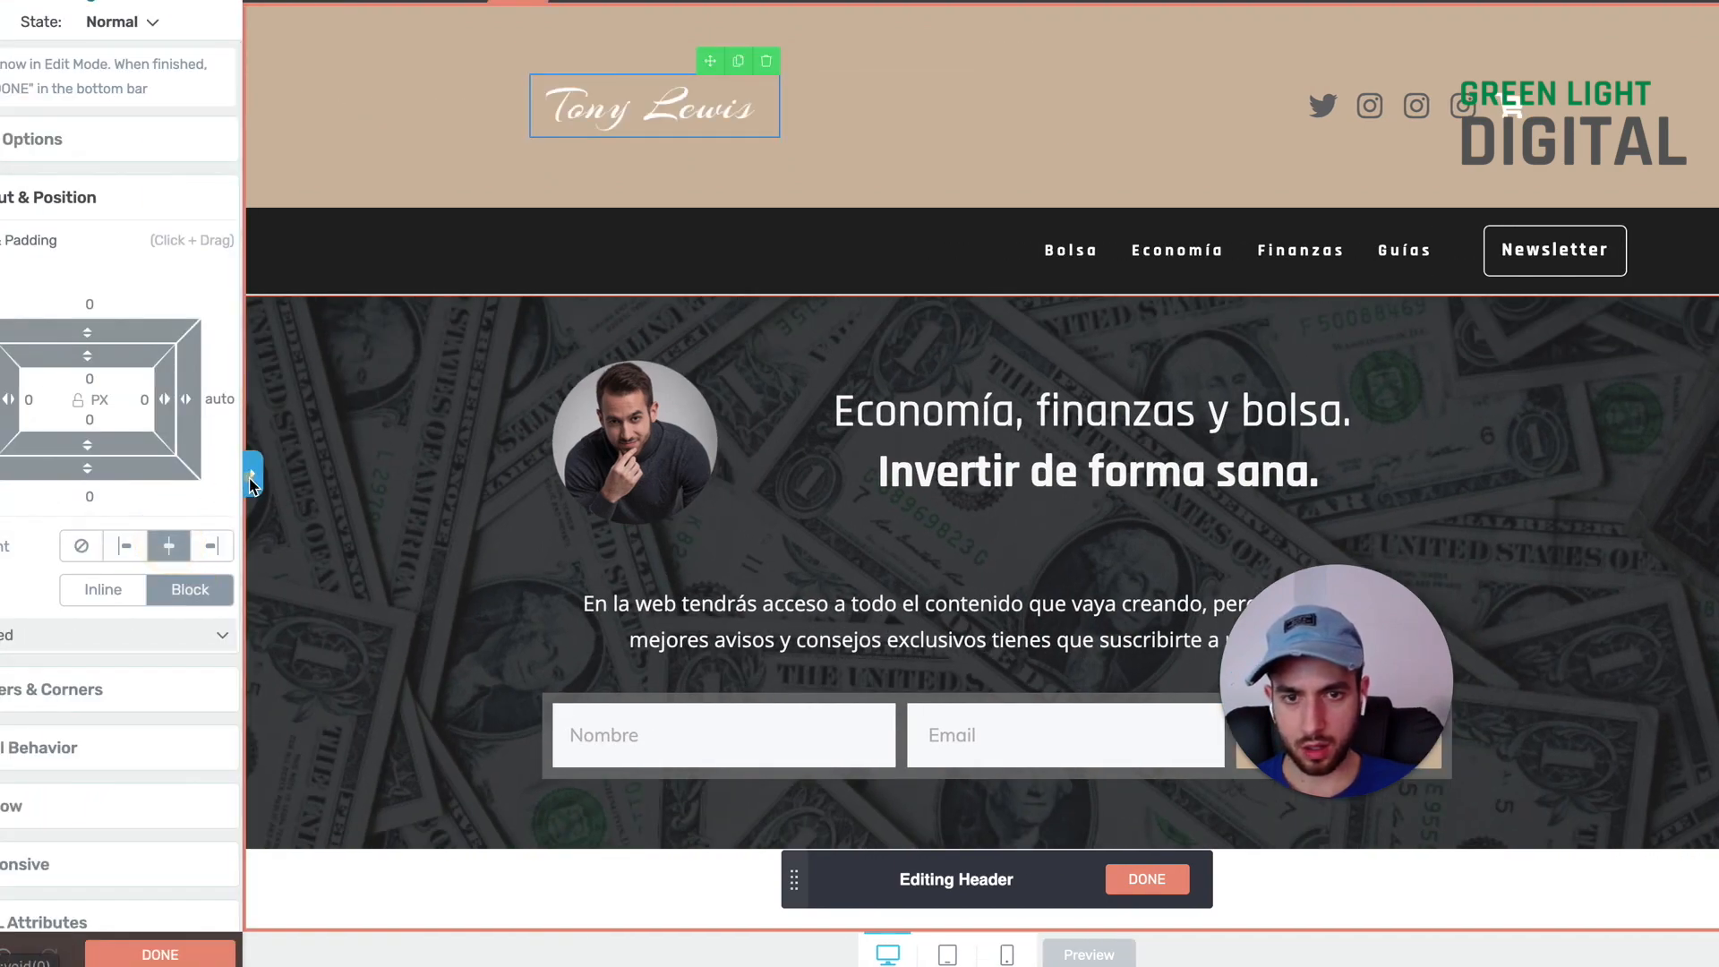
pyautogui.click(254, 476)
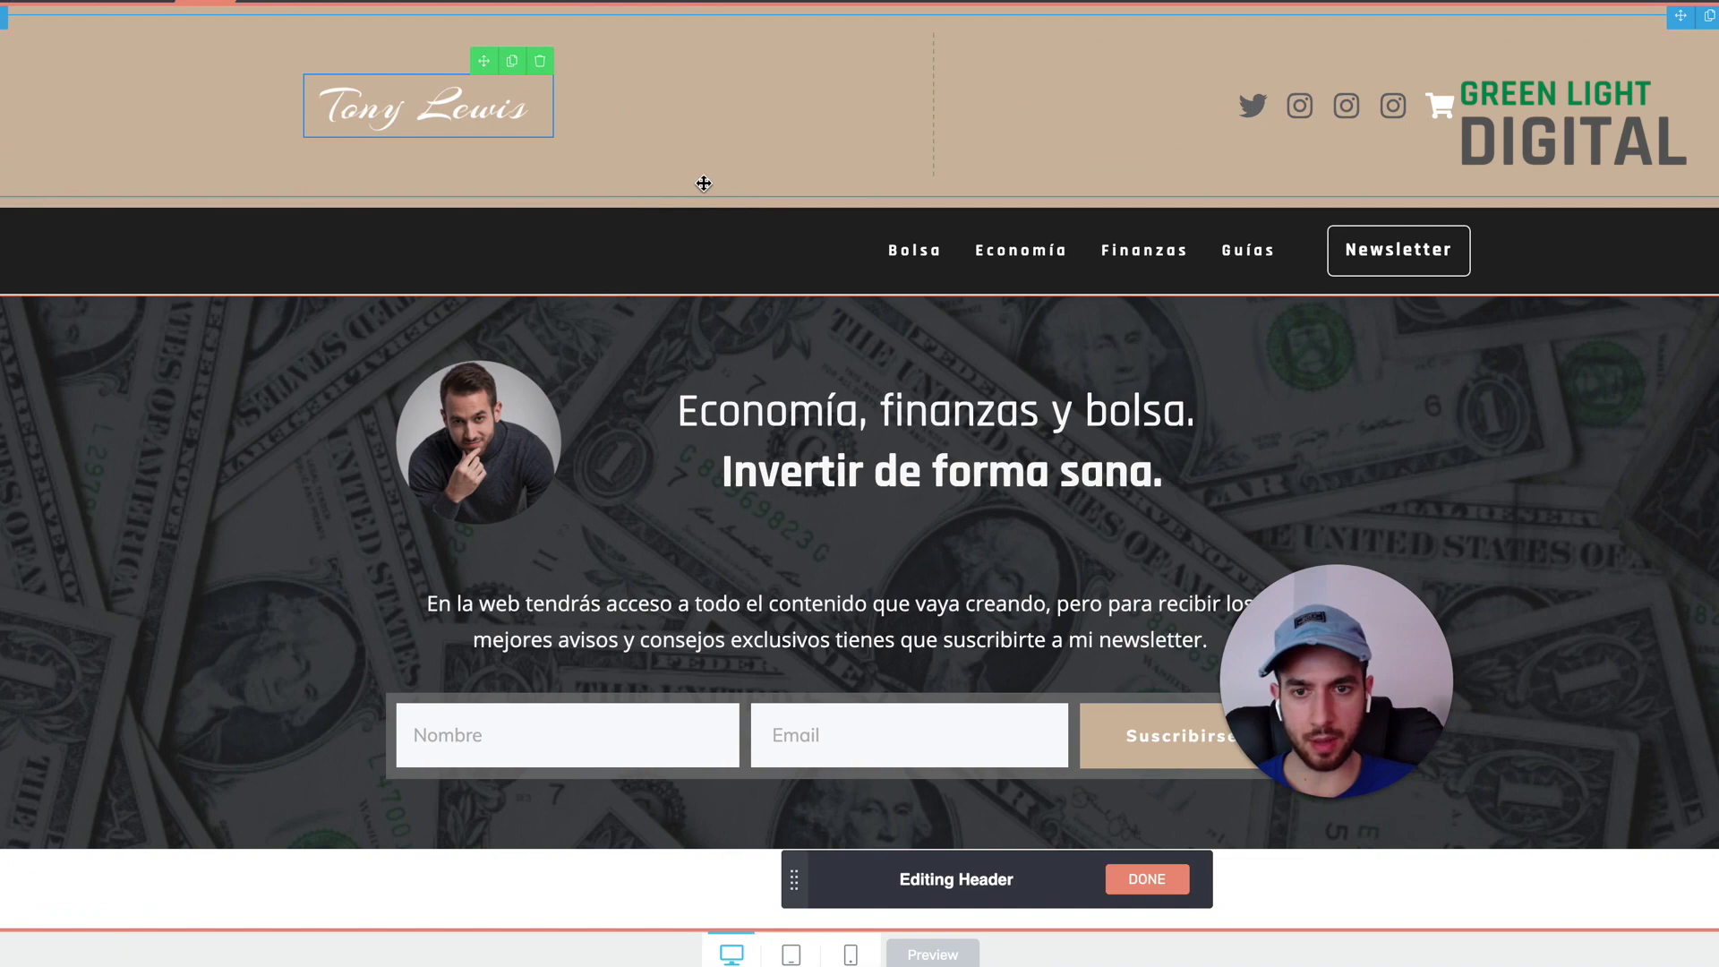
pyautogui.click(2, 474)
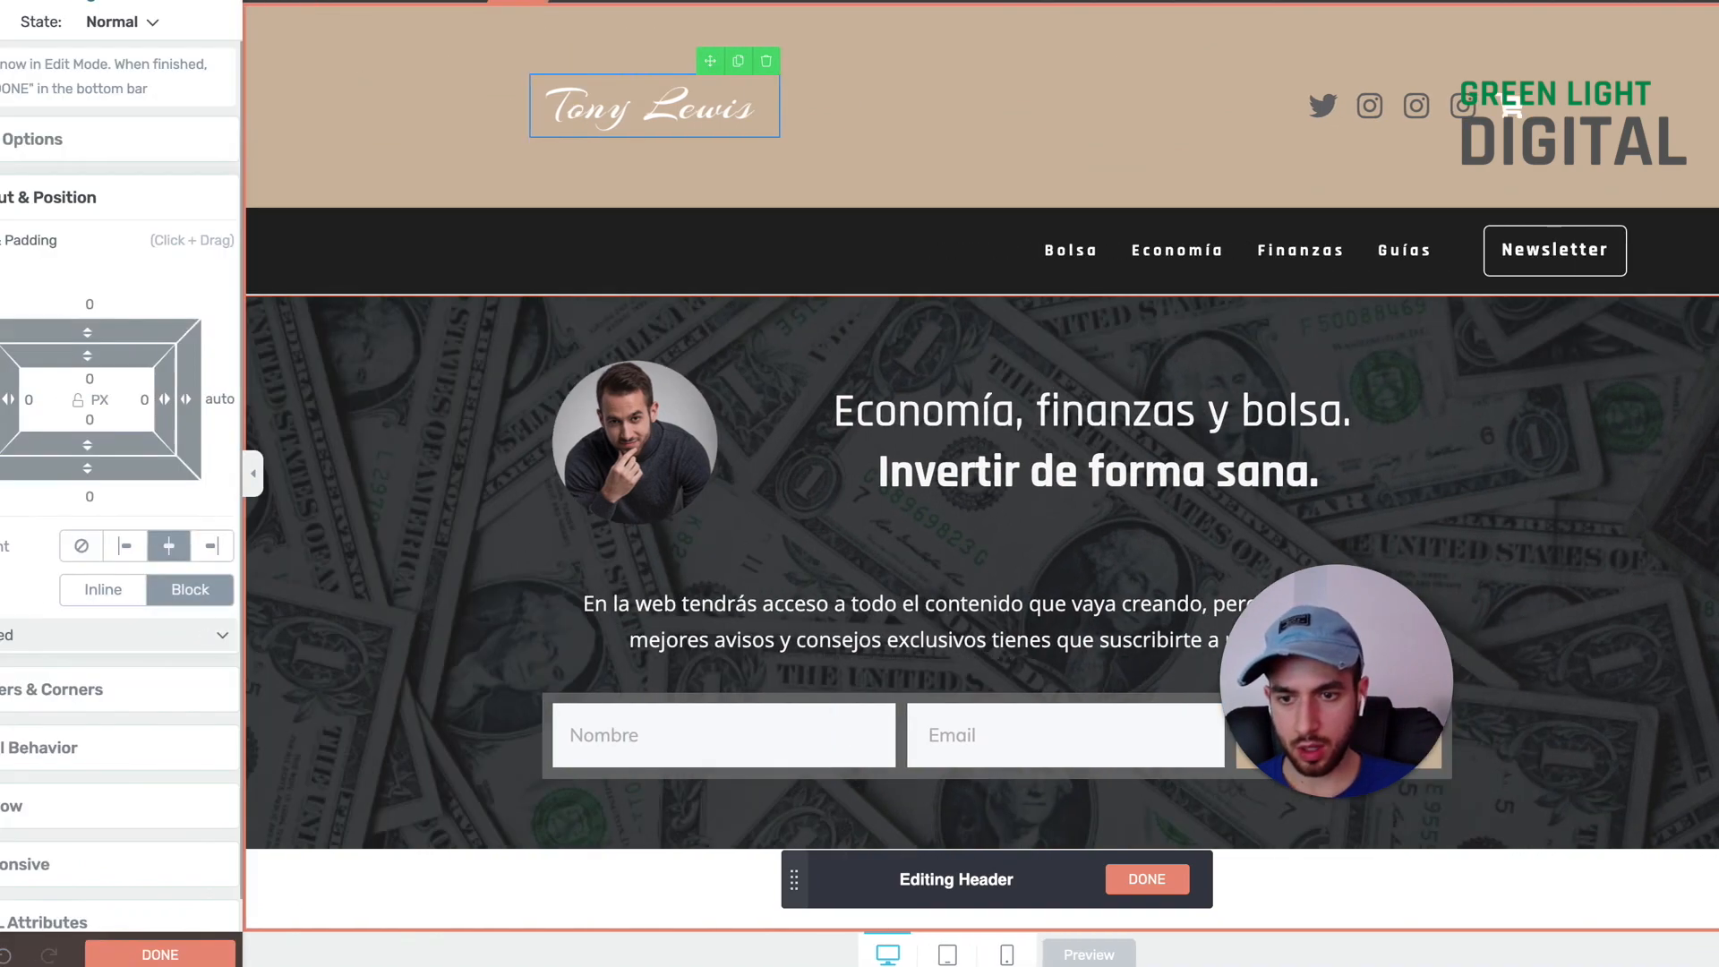
# Step: Set the top and bottom margins of the Twitter icon and the first Instagram icon to 0 px
pyautogui.click(963, 83)
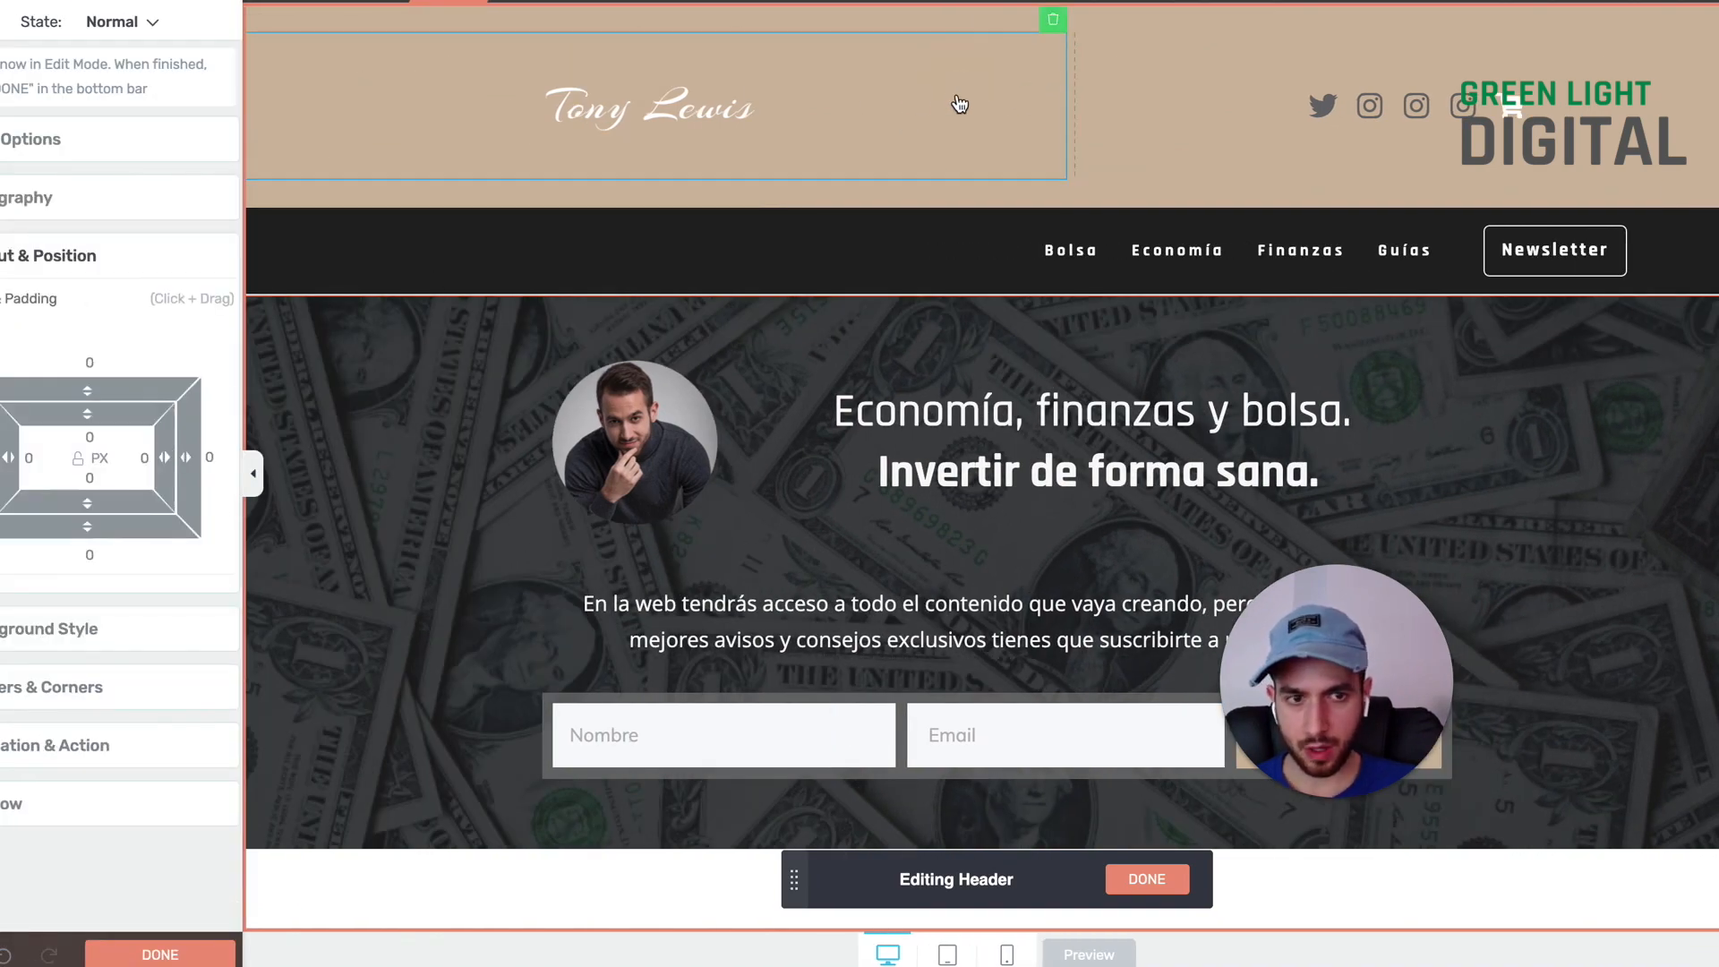
pyautogui.click(90, 304)
pyautogui.write('0')
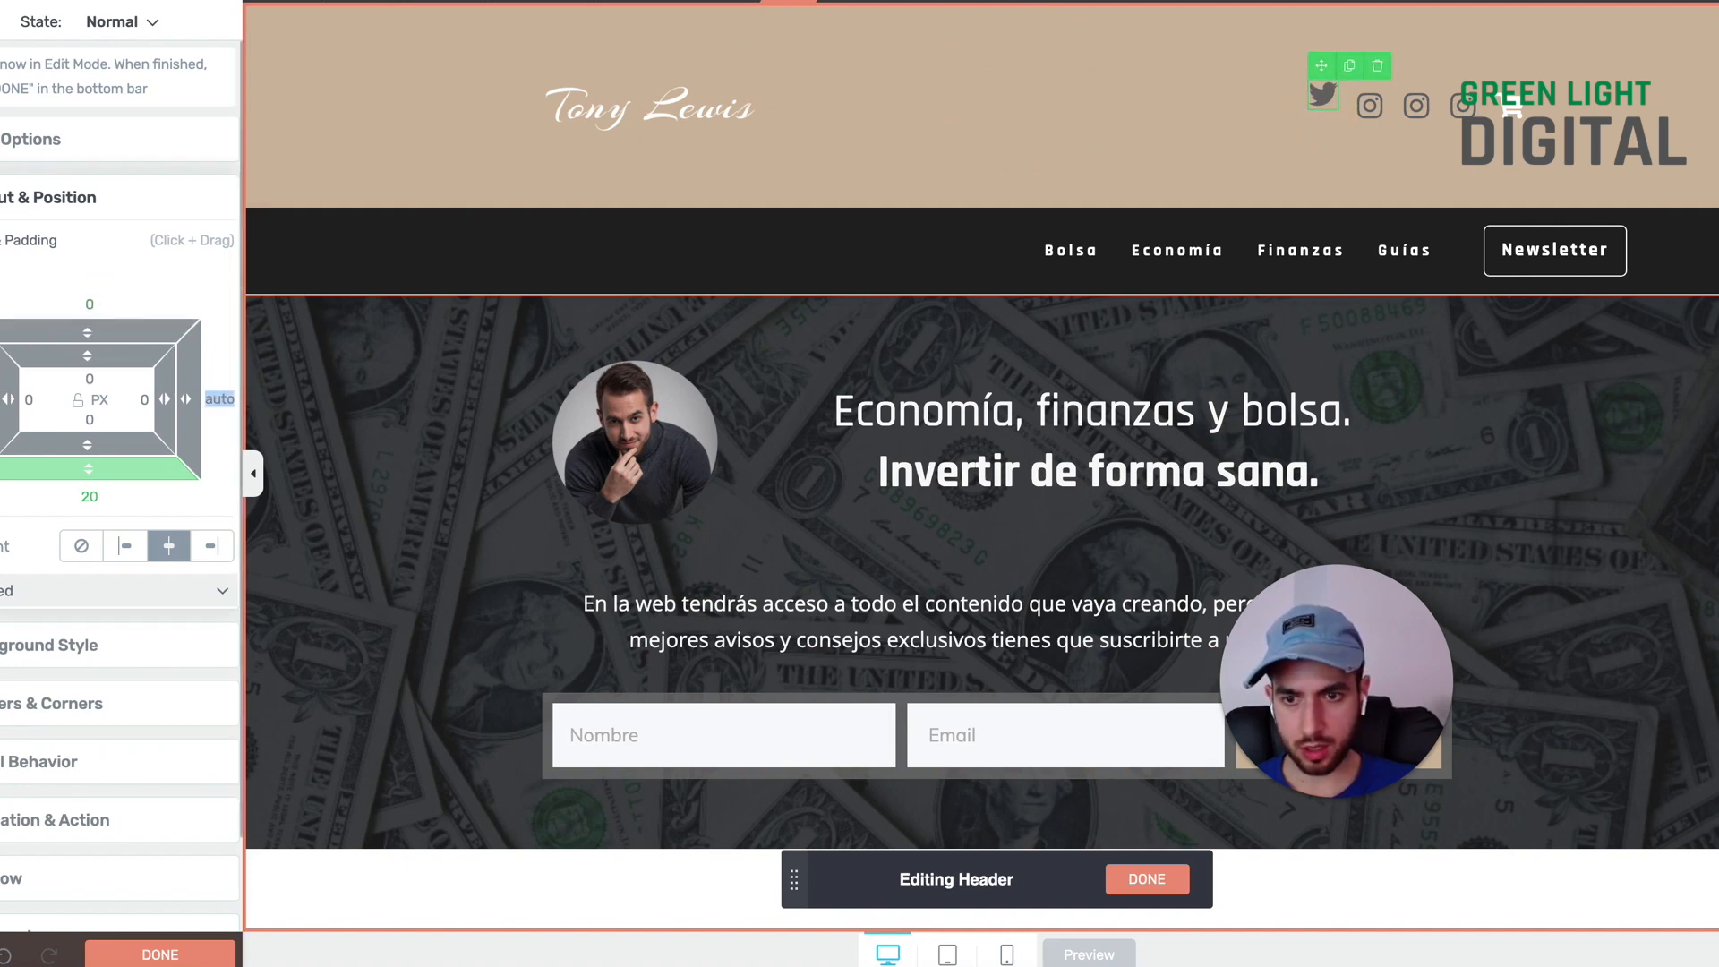
pyautogui.write('0')
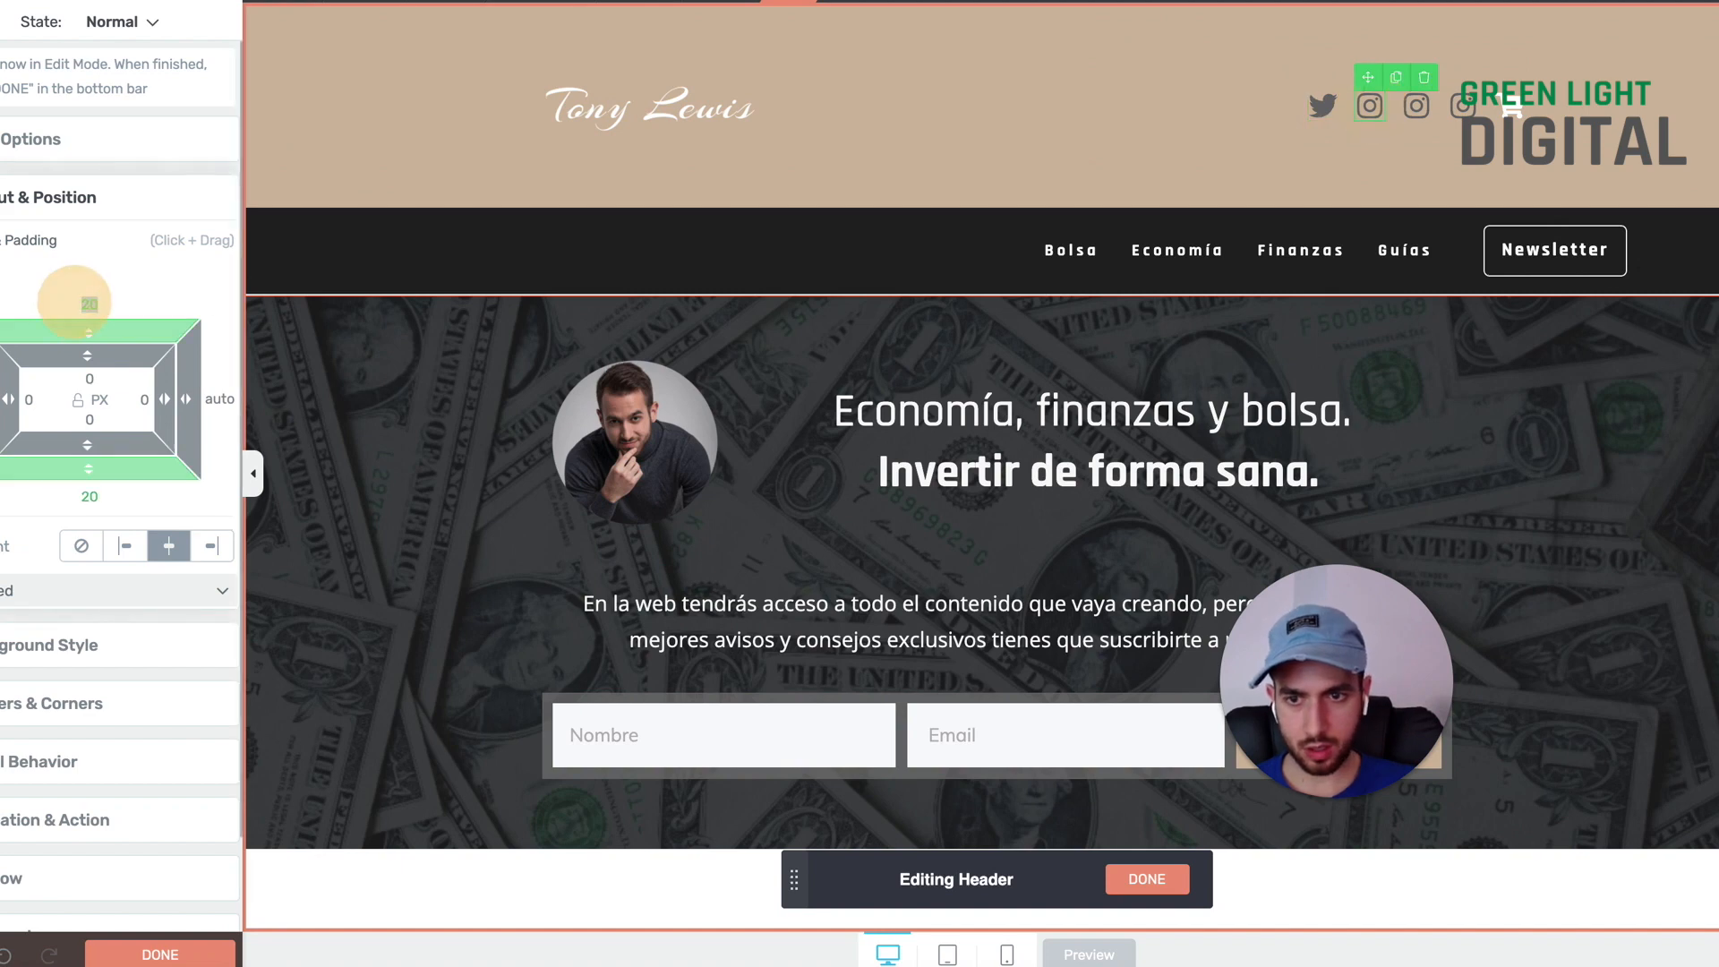
# Step: Set the top and bottom margins of the second Instagram icon to 0 px
pyautogui.click(1416, 105)
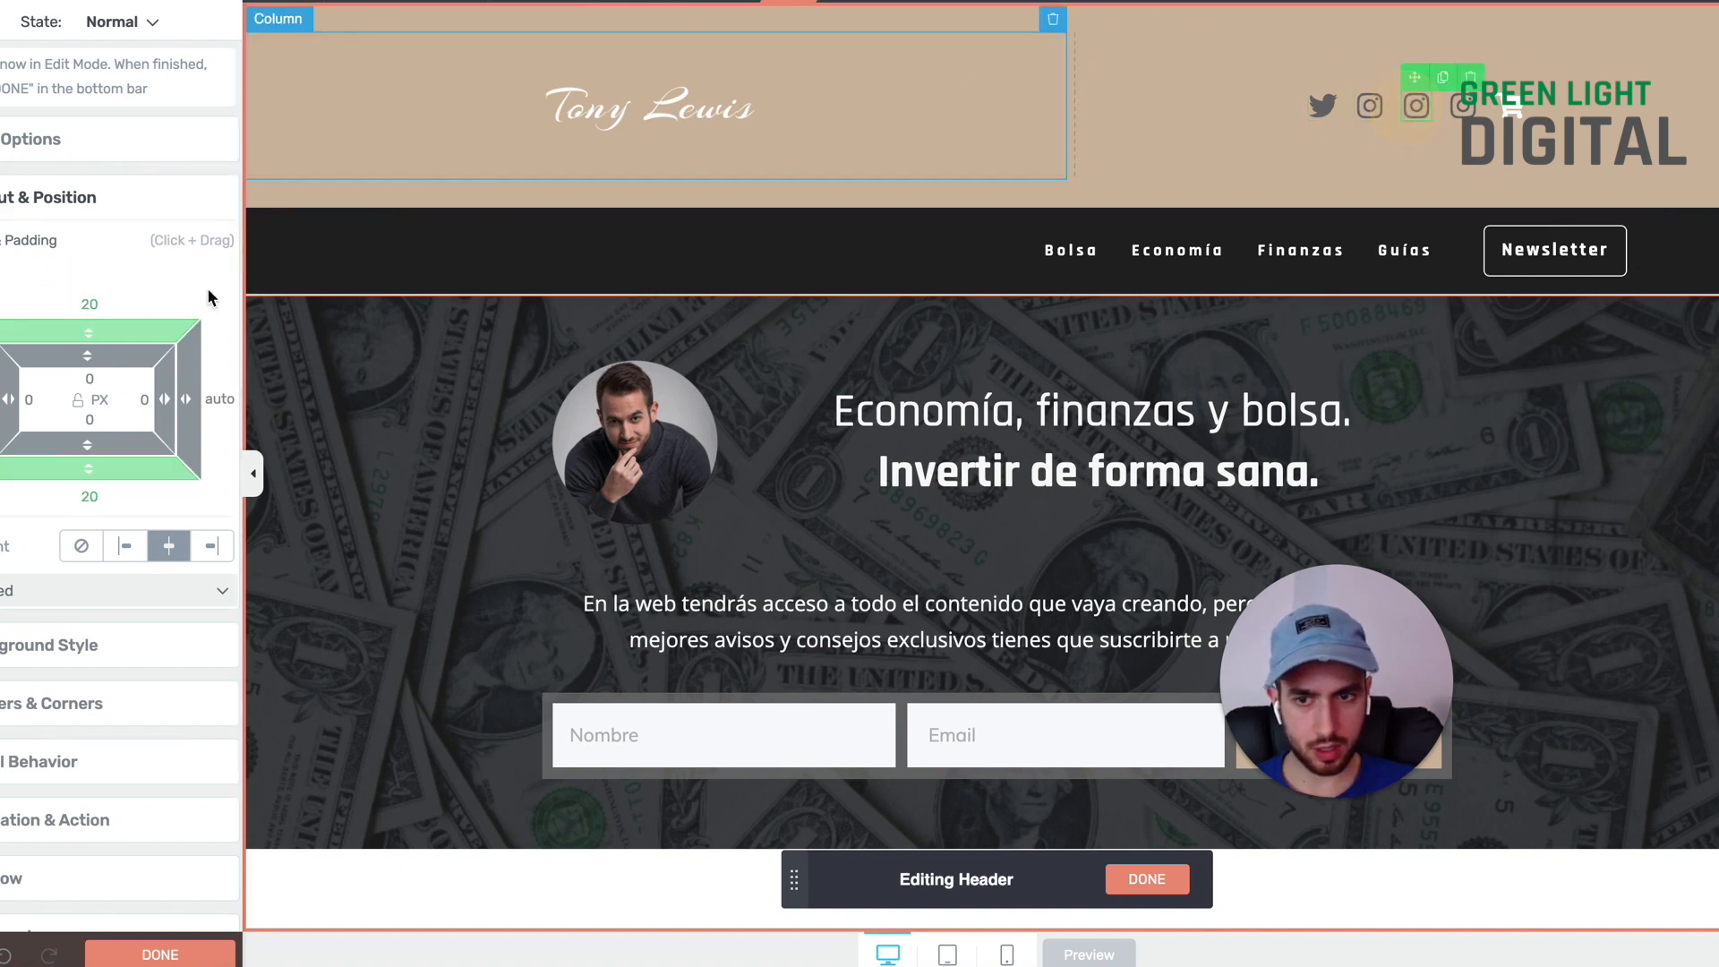
pyautogui.click(90, 305)
pyautogui.write('0')
pyautogui.press('Tab')
pyautogui.press('Tab')
pyautogui.write('0')
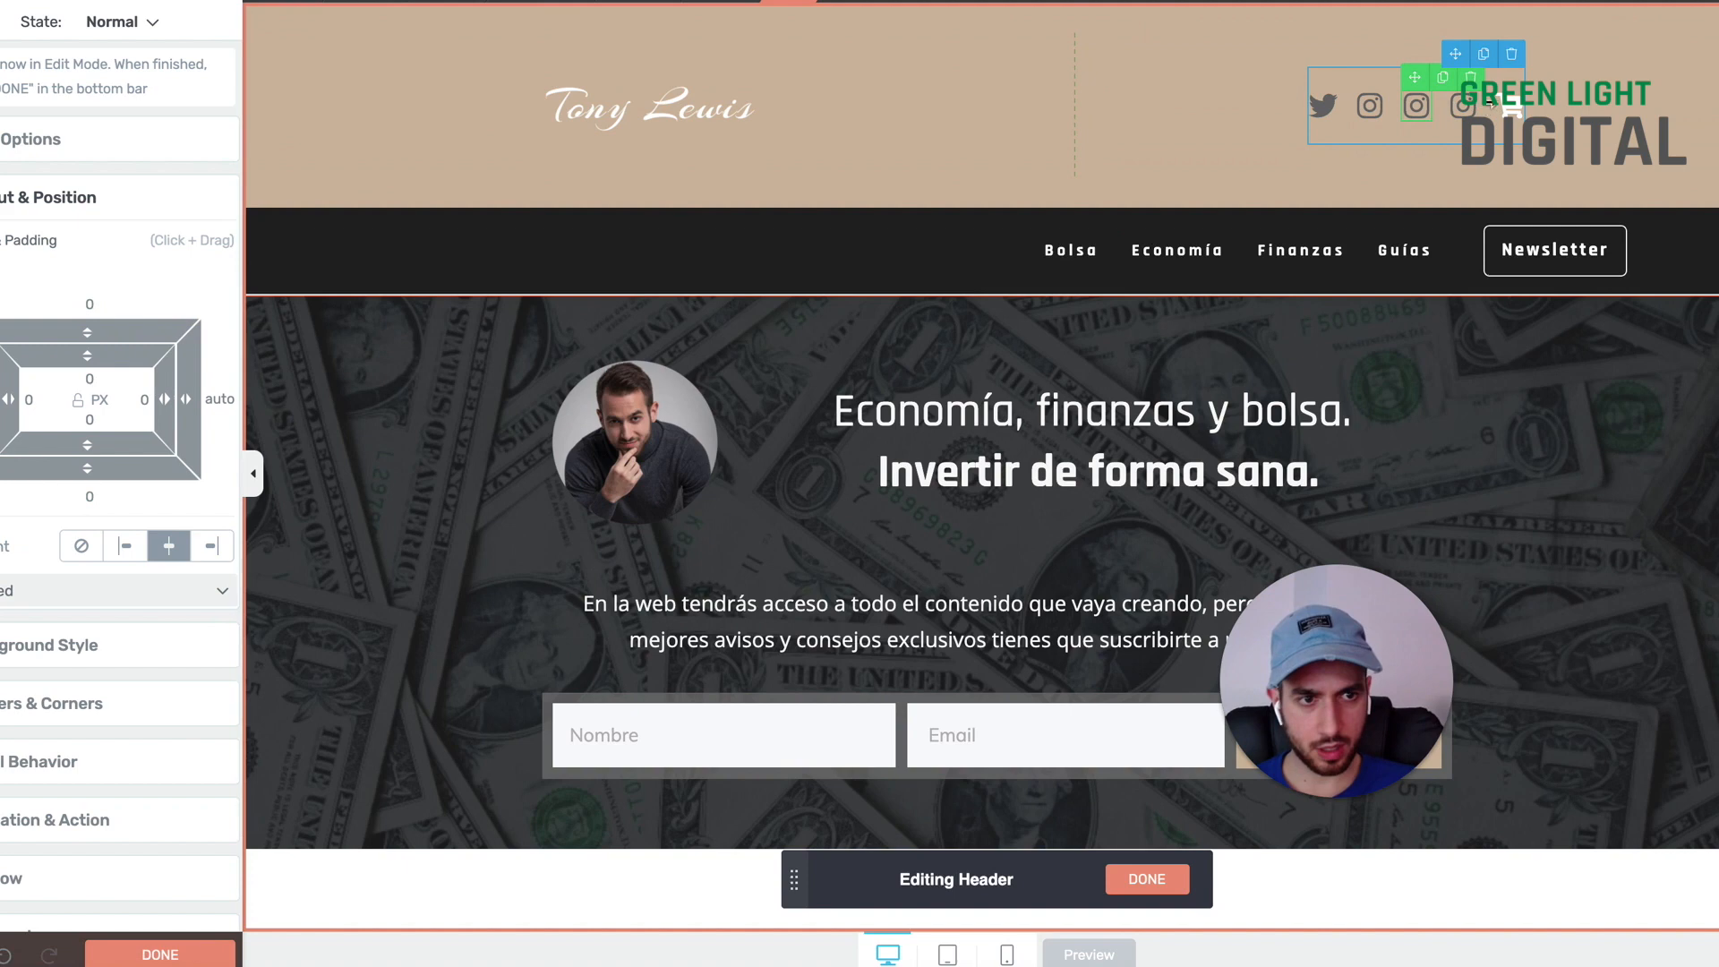
# Step: Set the top and bottom margins of the third Instagram icon to 0 px
pyautogui.click(1463, 105)
pyautogui.click(90, 304)
pyautogui.write('0')
pyautogui.press('Tab')
pyautogui.press('Tab')
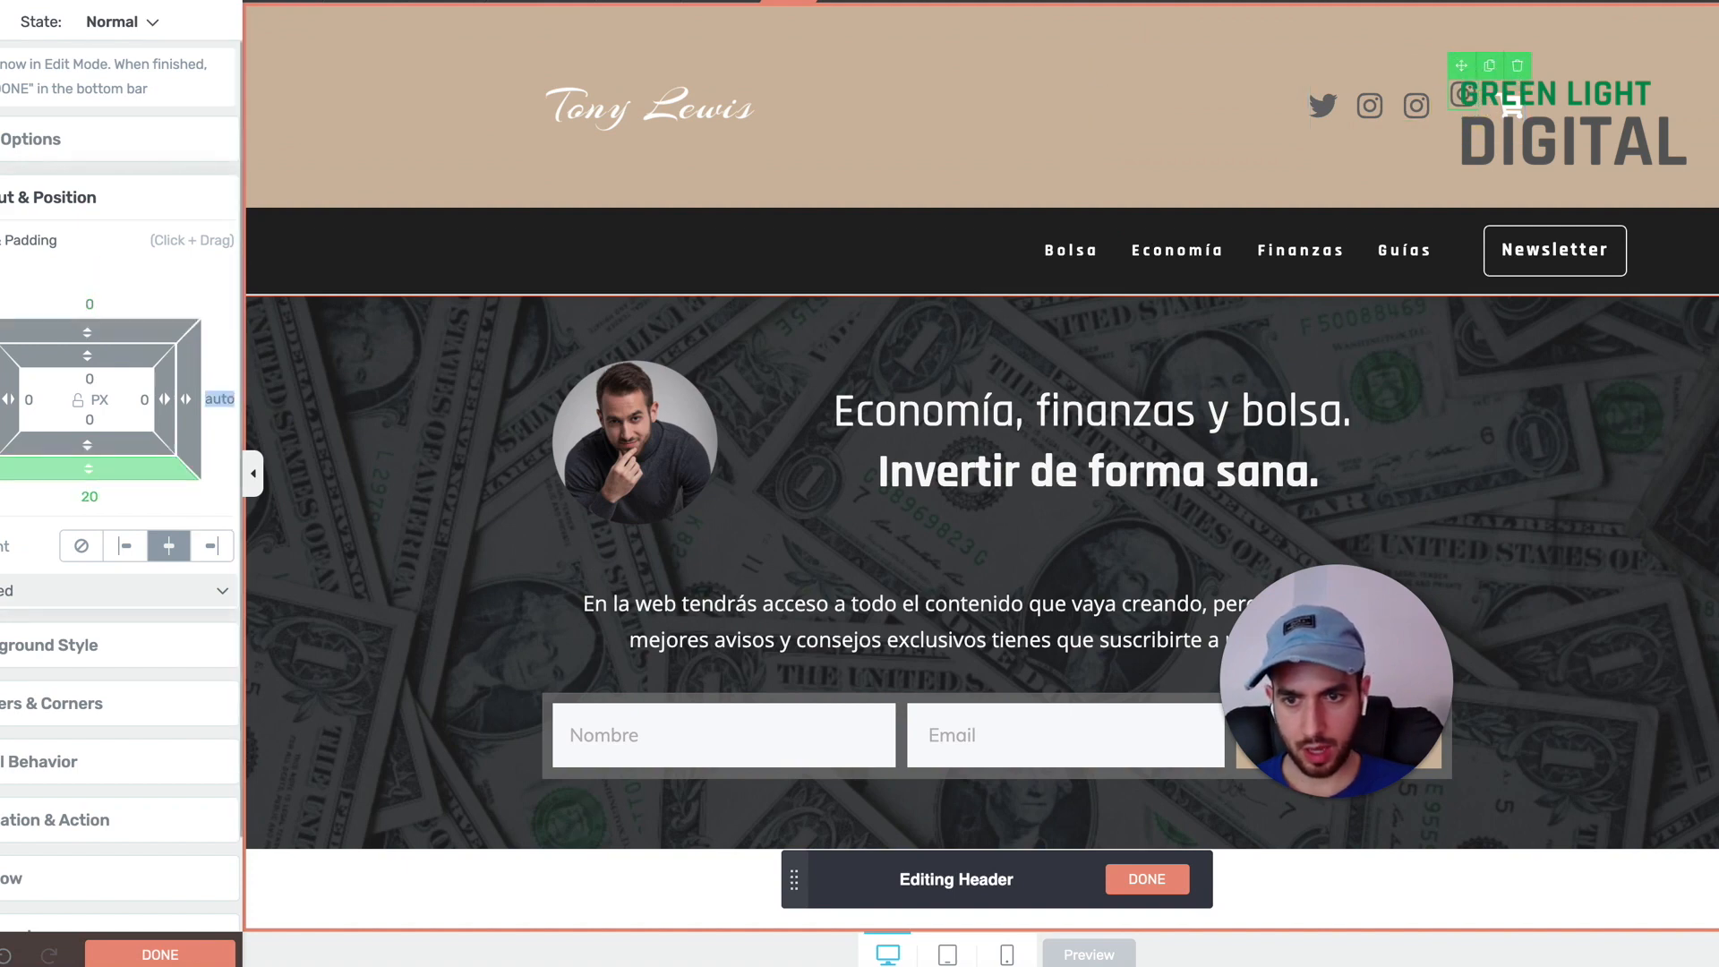
pyautogui.write('0')
# Step: Set the top and bottom margins of the cart icon to 0 px
pyautogui.click(1511, 106)
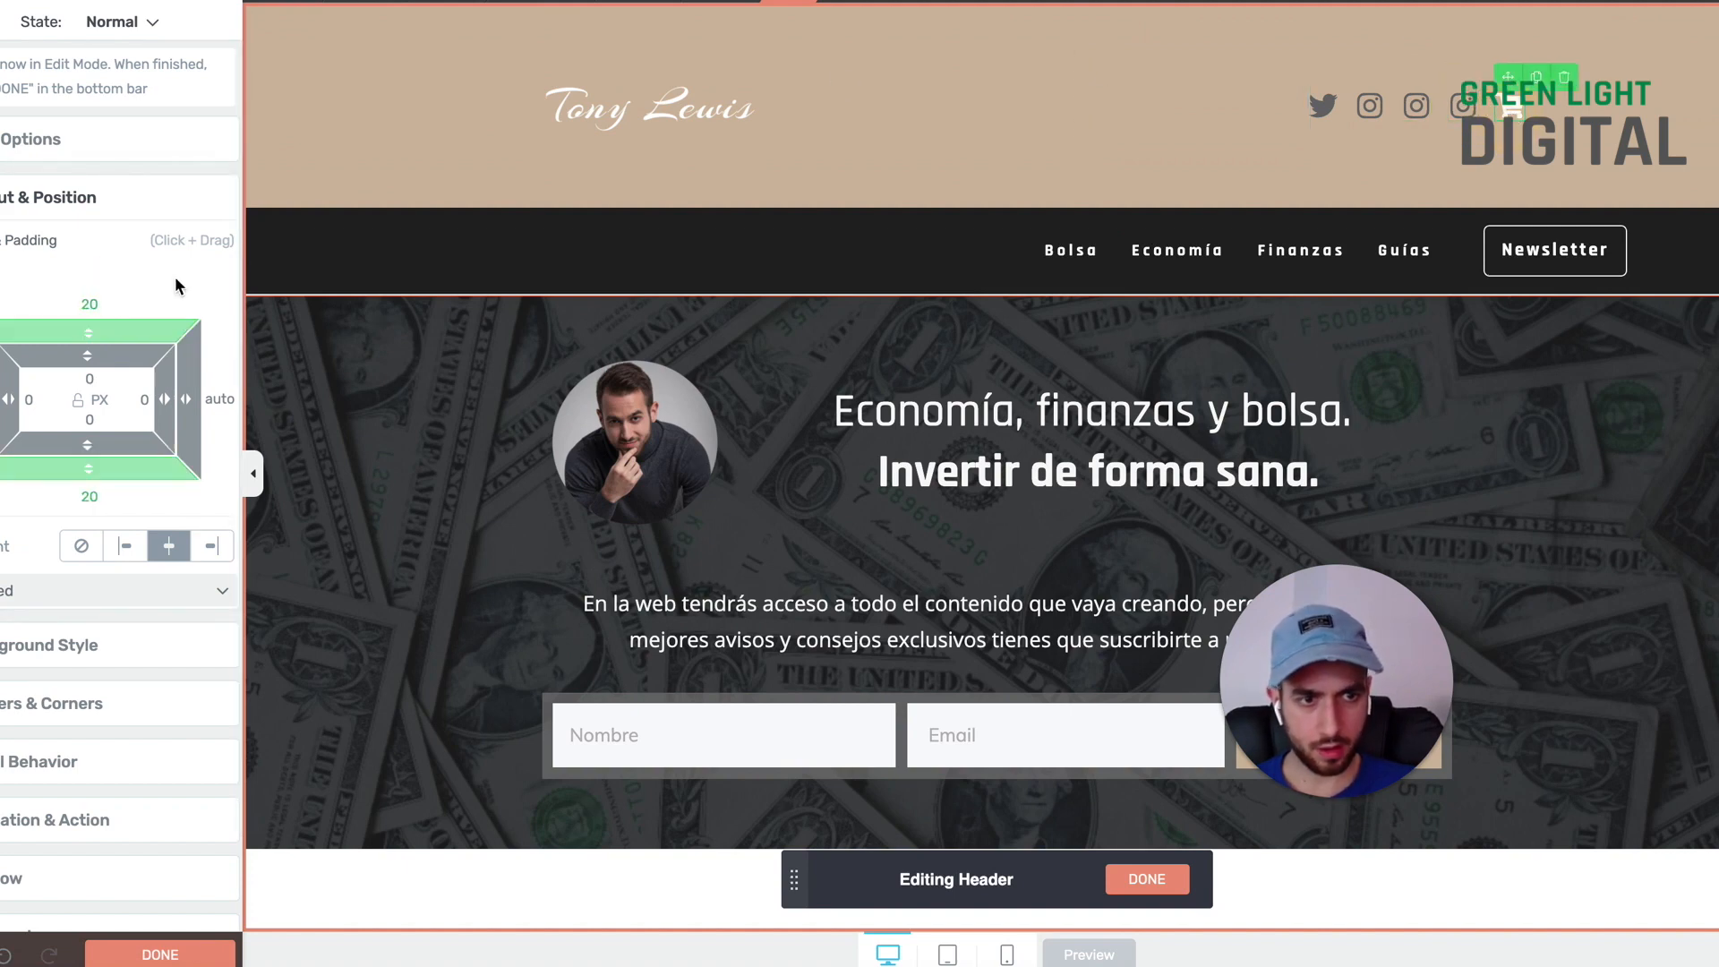
pyautogui.click(93, 303)
pyautogui.write('0')
pyautogui.press('Tab')
pyautogui.press('Tab')
pyautogui.write('0')
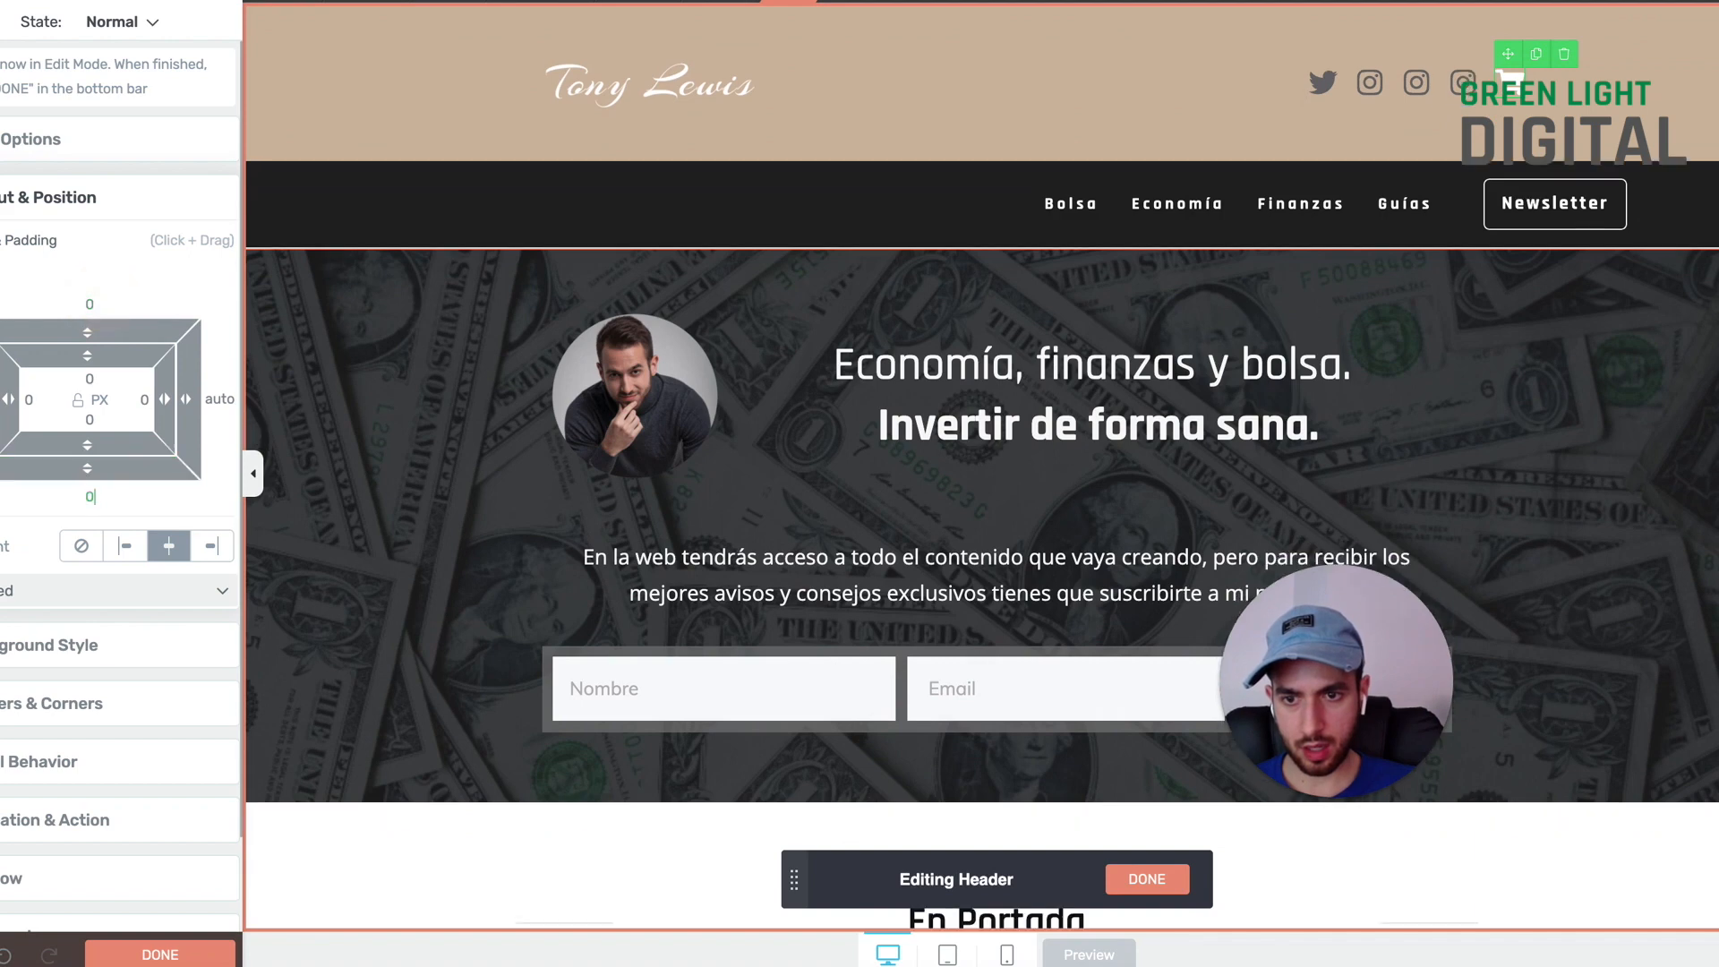
# Step: Set the vertical margins and paddings of the columns element holding the logo and icons to 0 px
pyautogui.click(1301, 125)
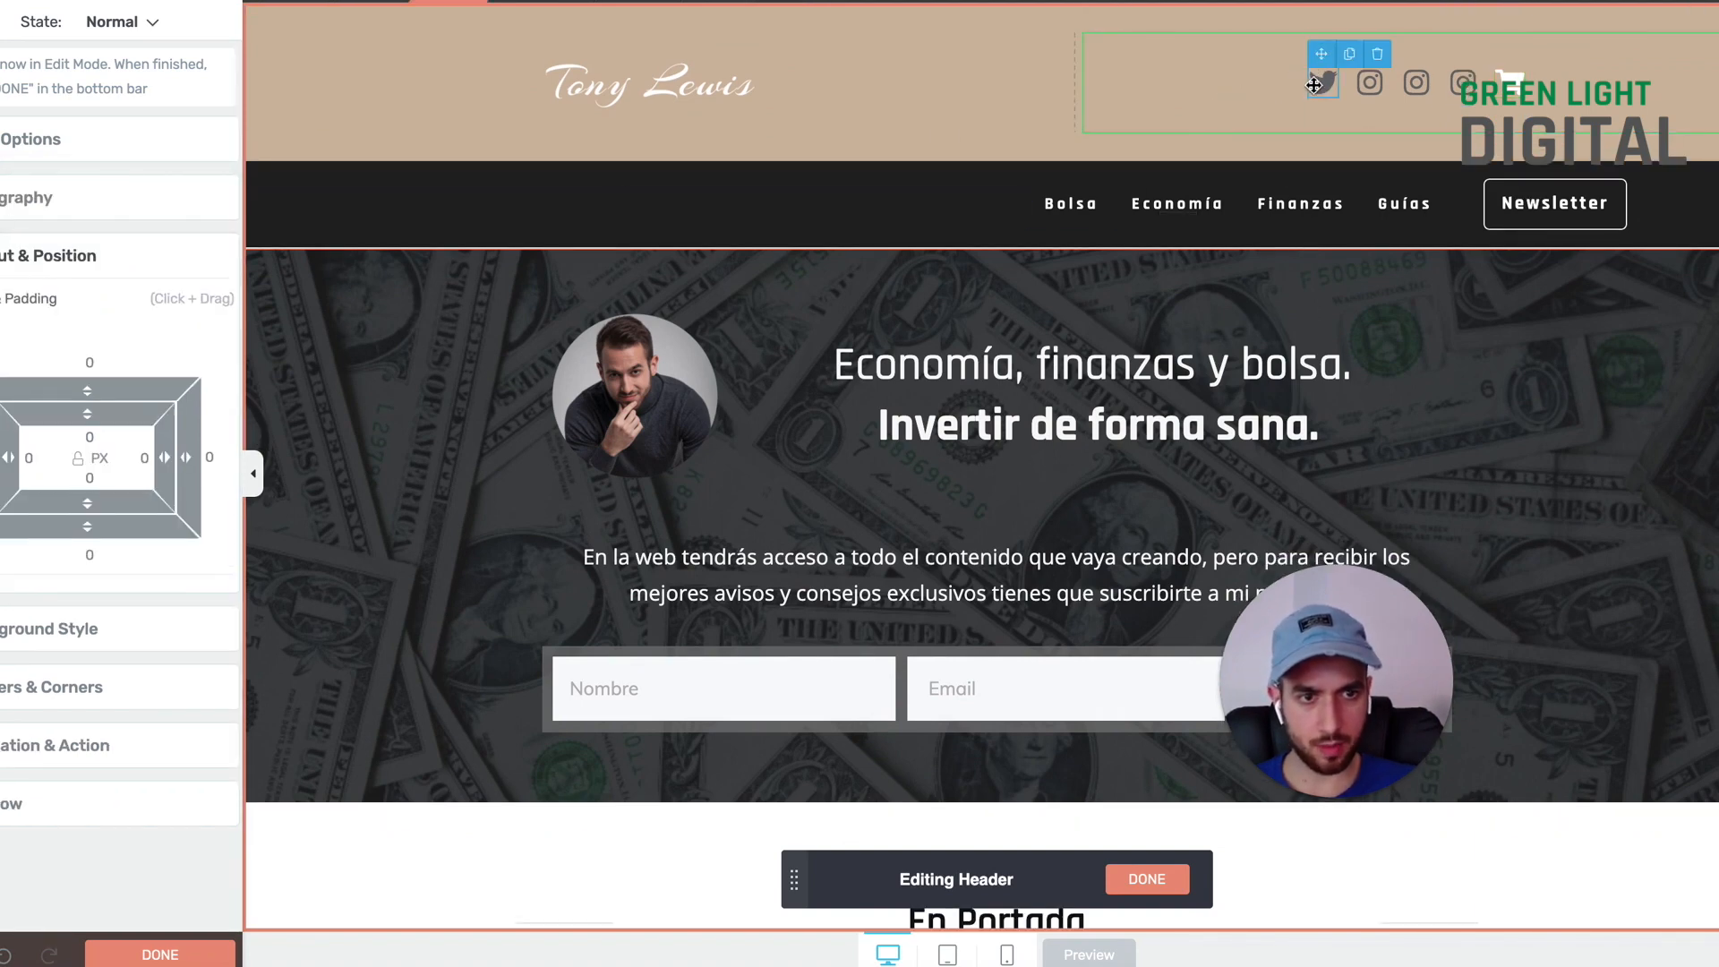
pyautogui.click(724, 105)
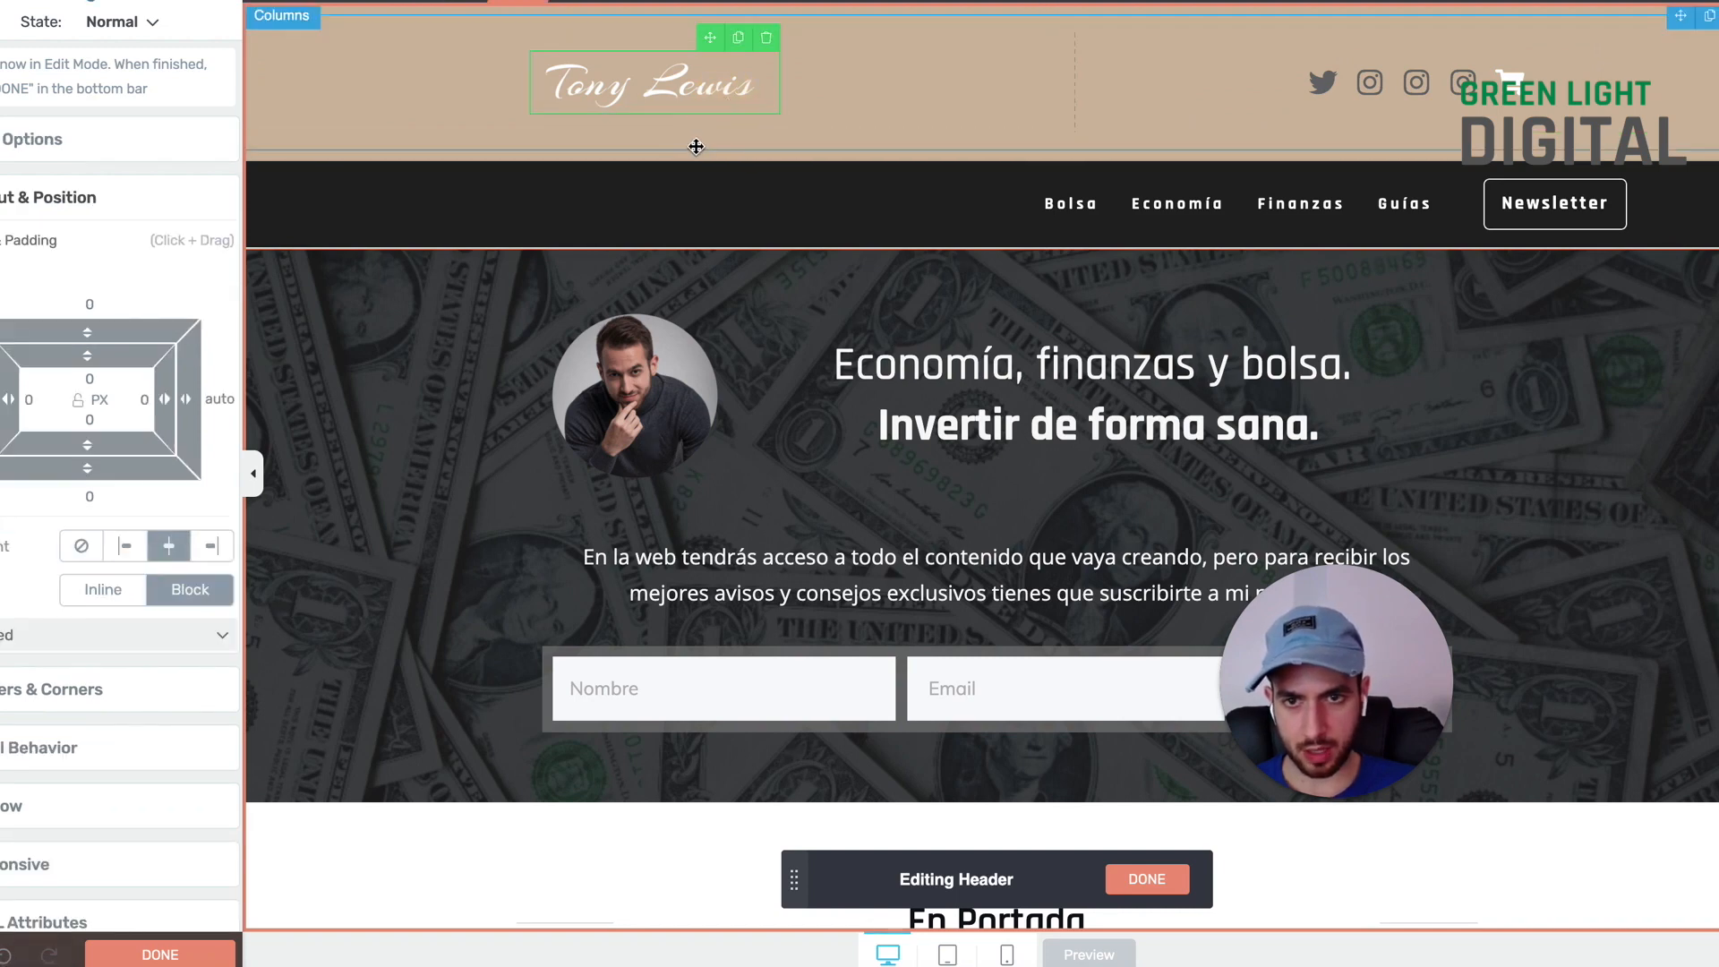
pyautogui.click(695, 146)
pyautogui.click(102, 325)
pyautogui.write('0')
pyautogui.press('Tab')
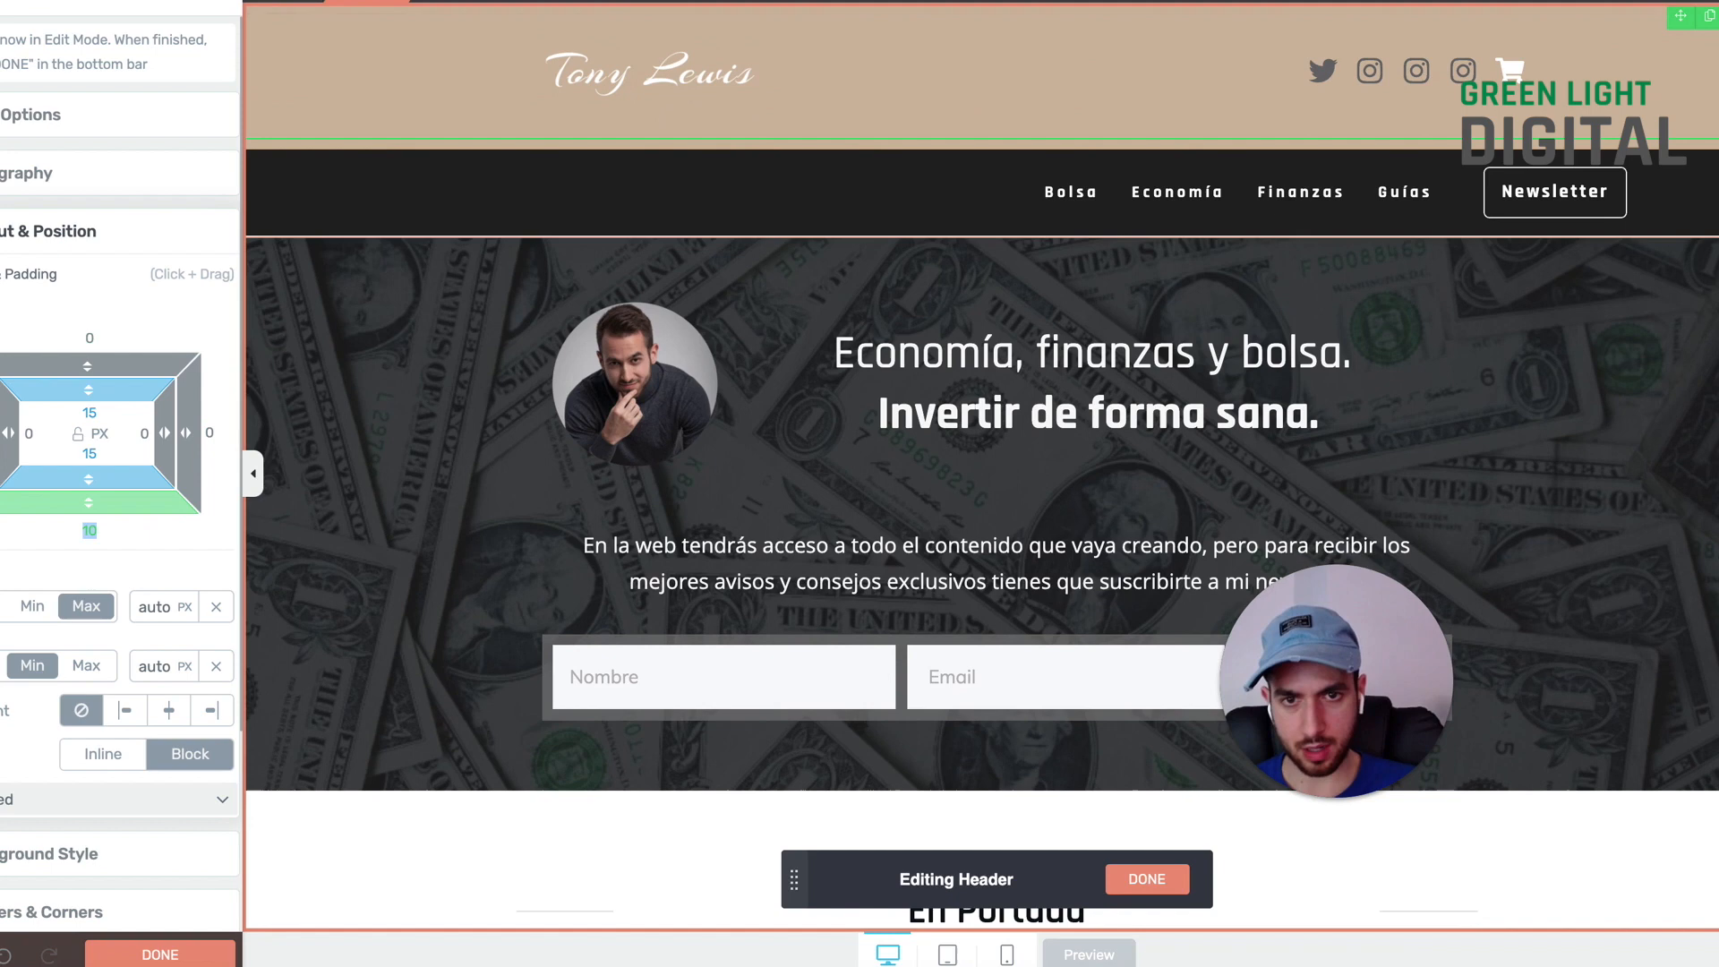
pyautogui.write('0')
pyautogui.press('Tab')
pyautogui.write('0')
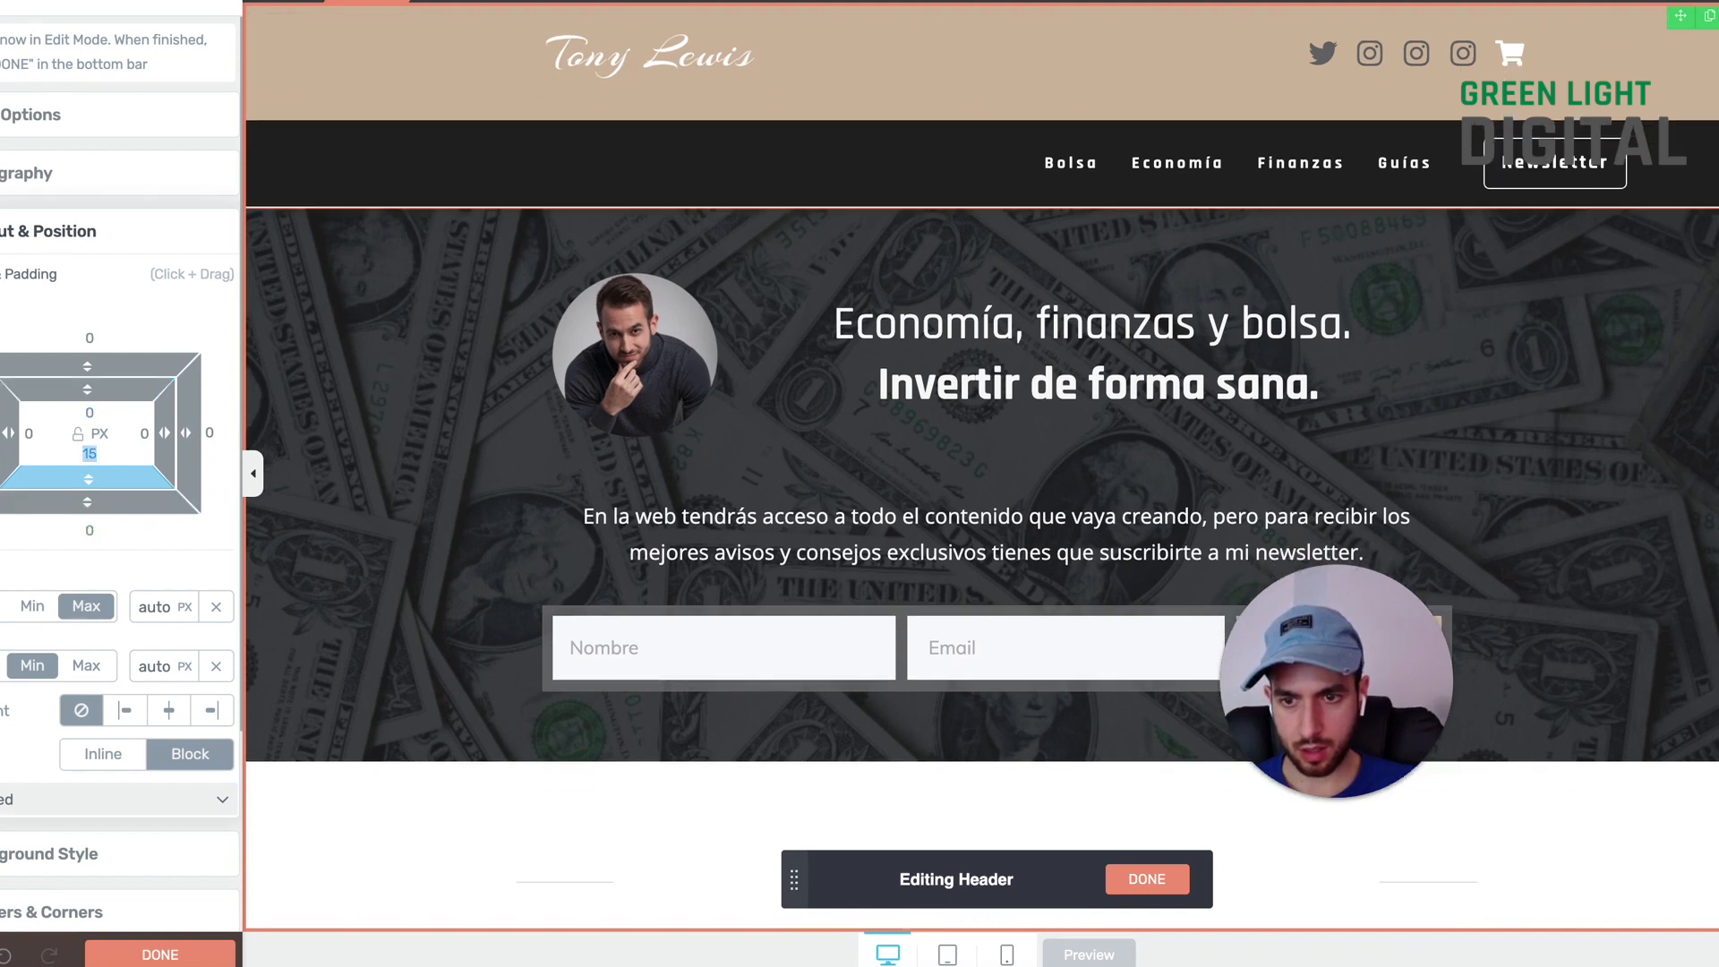
pyautogui.write('0')
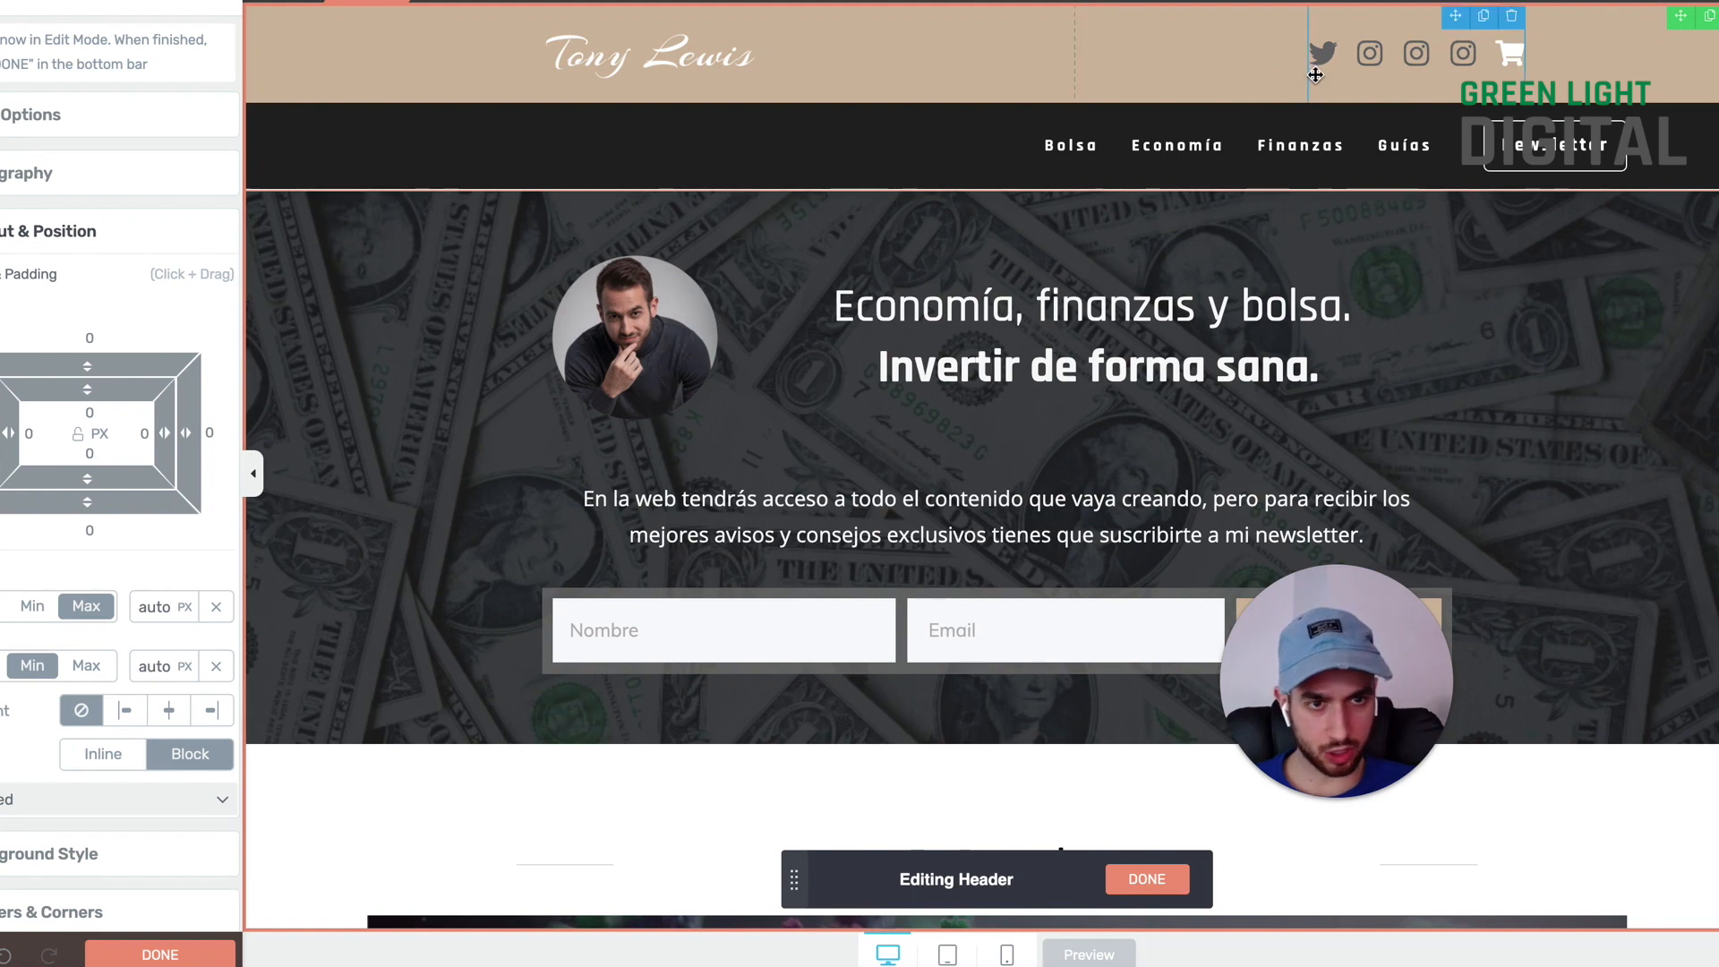
# Step: Centre the navigation menu horizontally within the black bar
pyautogui.click(1127, 124)
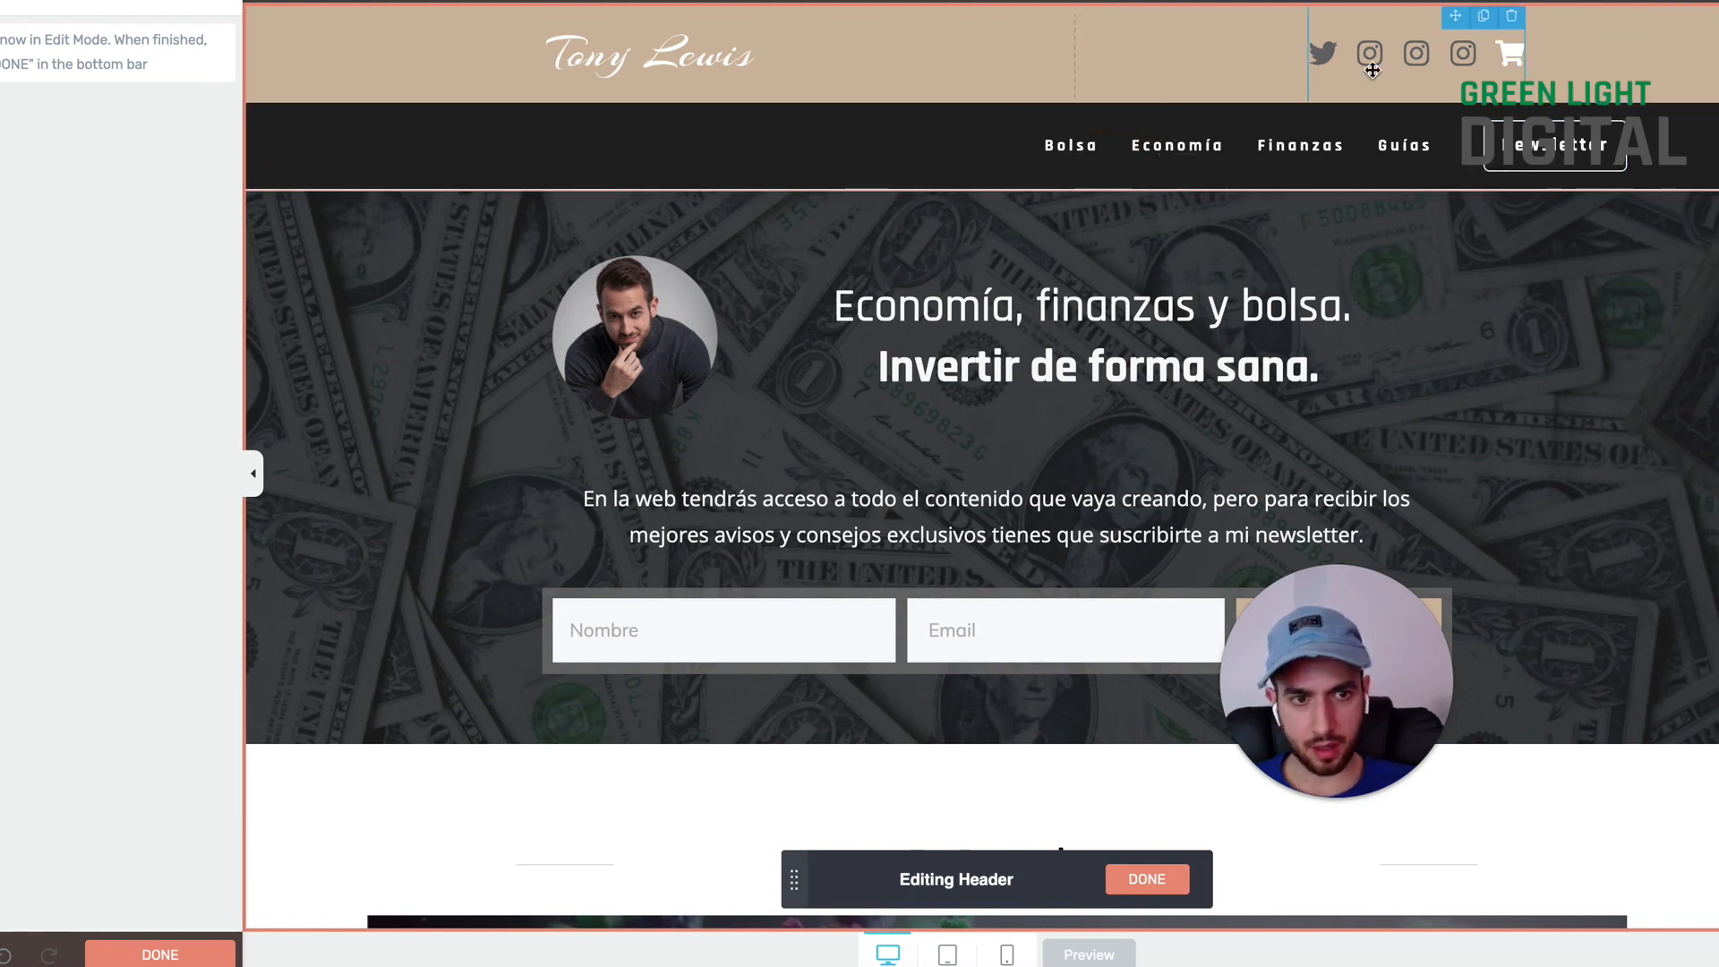
pyautogui.click(1246, 125)
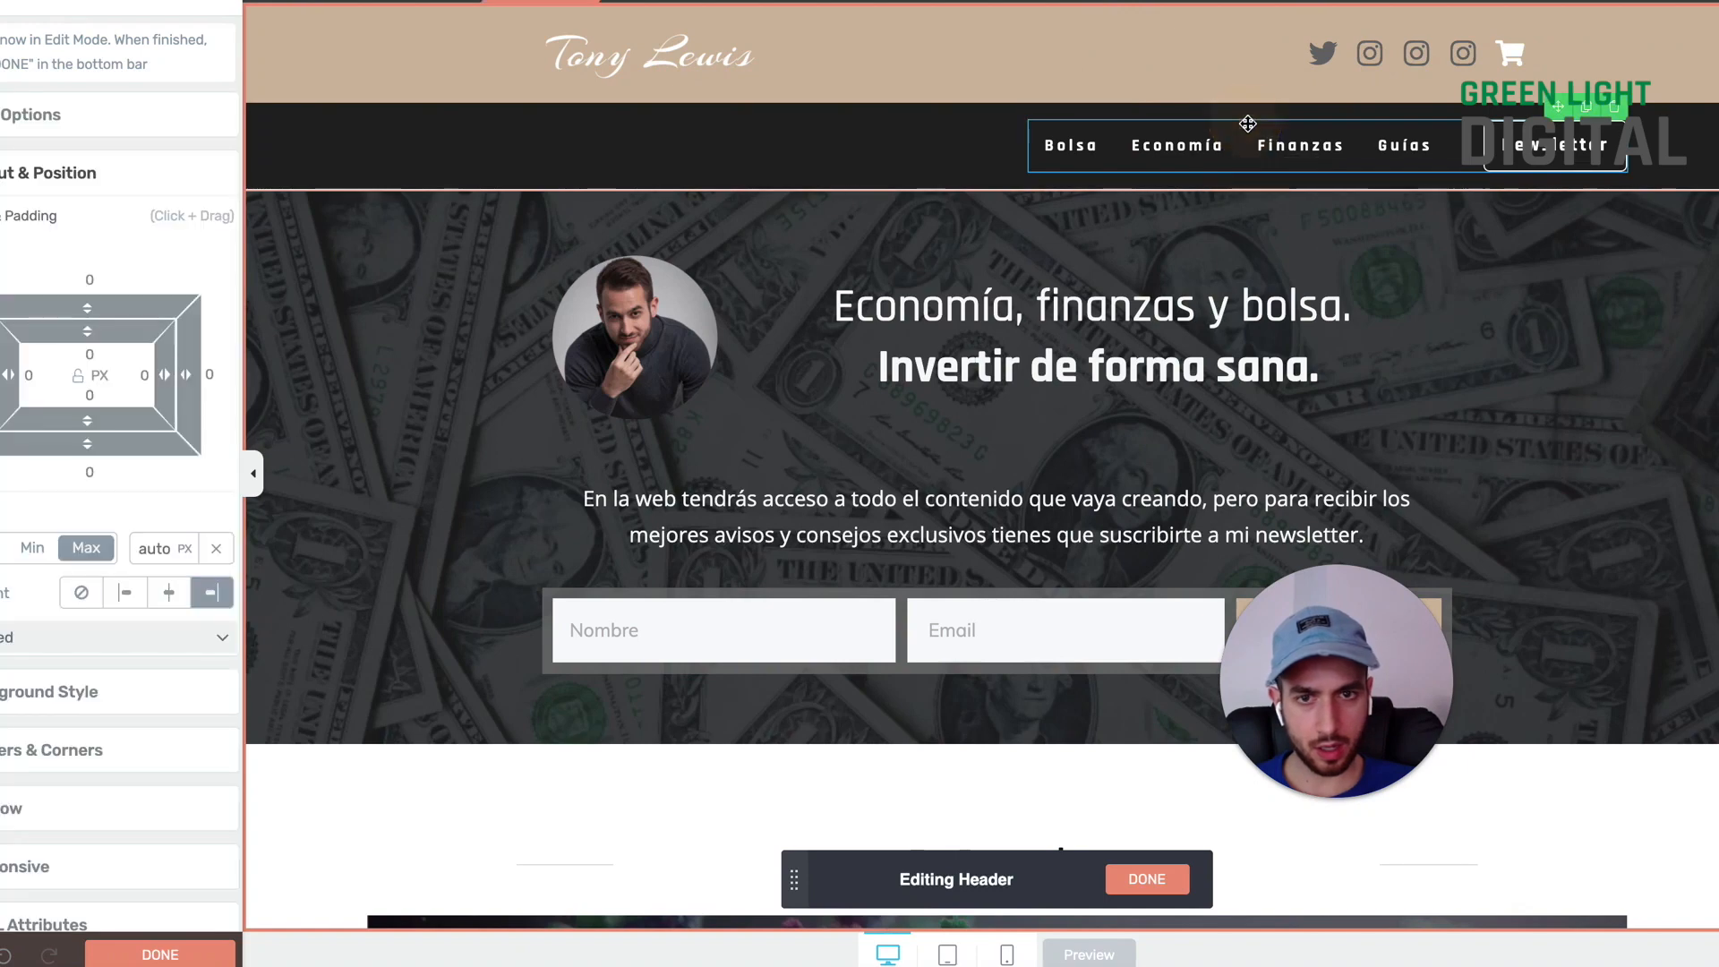
pyautogui.click(166, 589)
# Step: Duplicate the black navigation bar and move the copy above the logo and icons bar
pyautogui.click(519, 114)
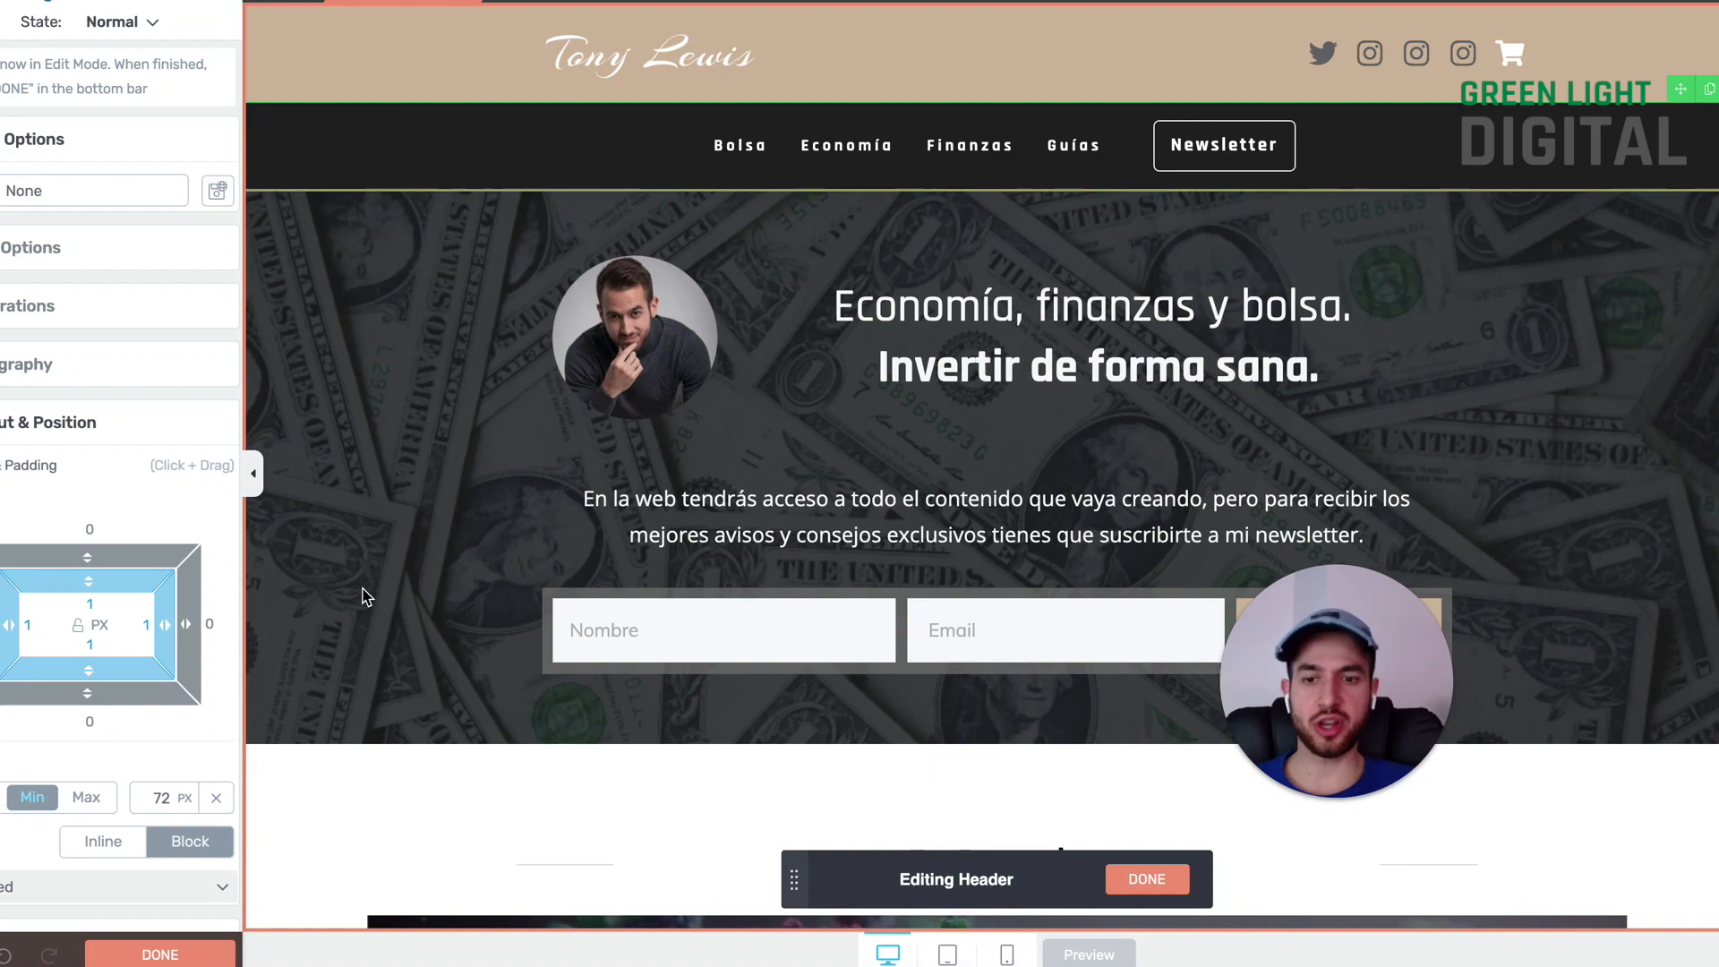
pyautogui.click(254, 473)
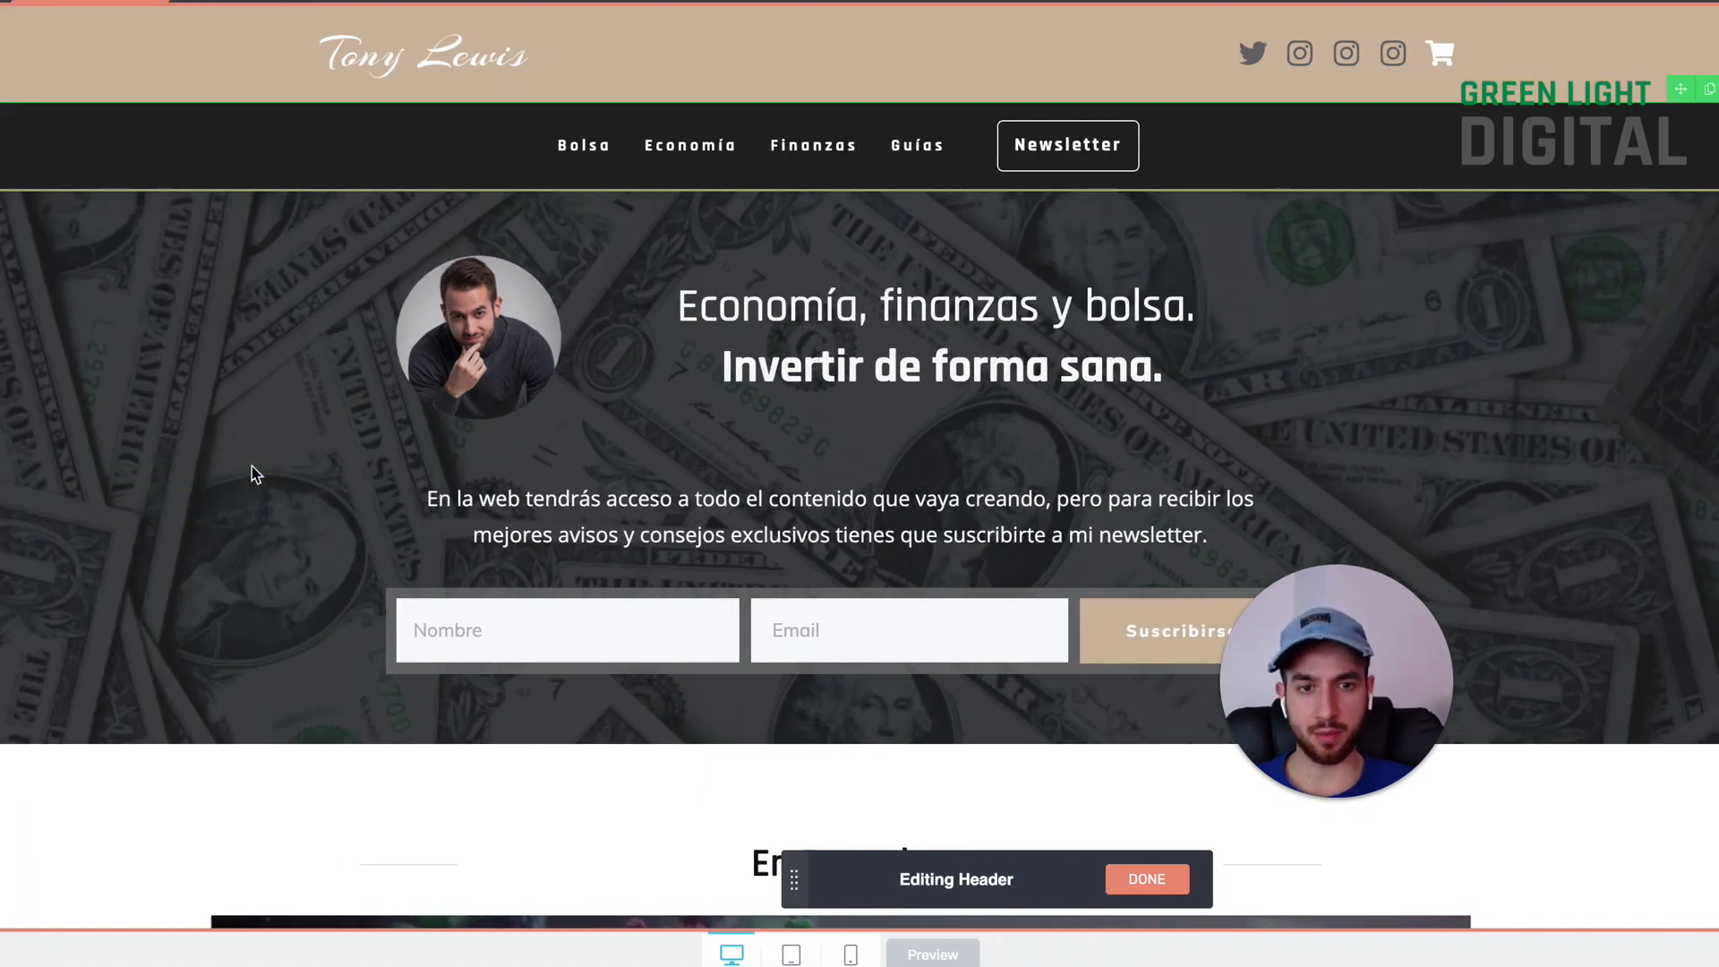
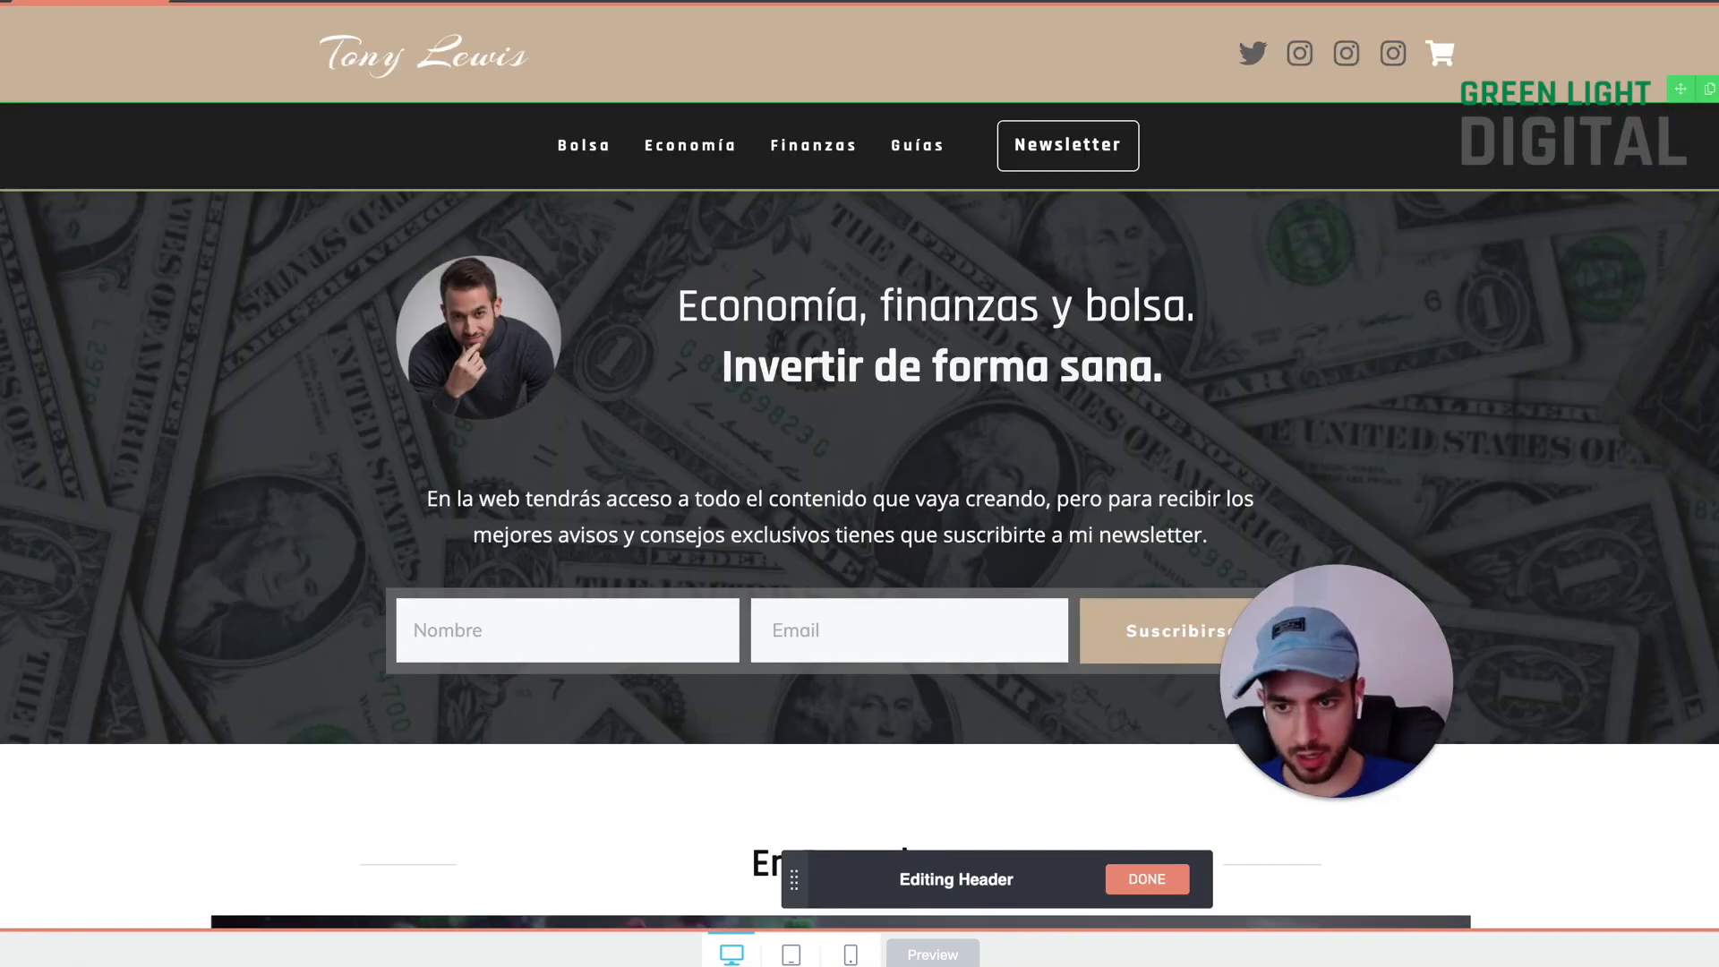
pyautogui.click(3, 473)
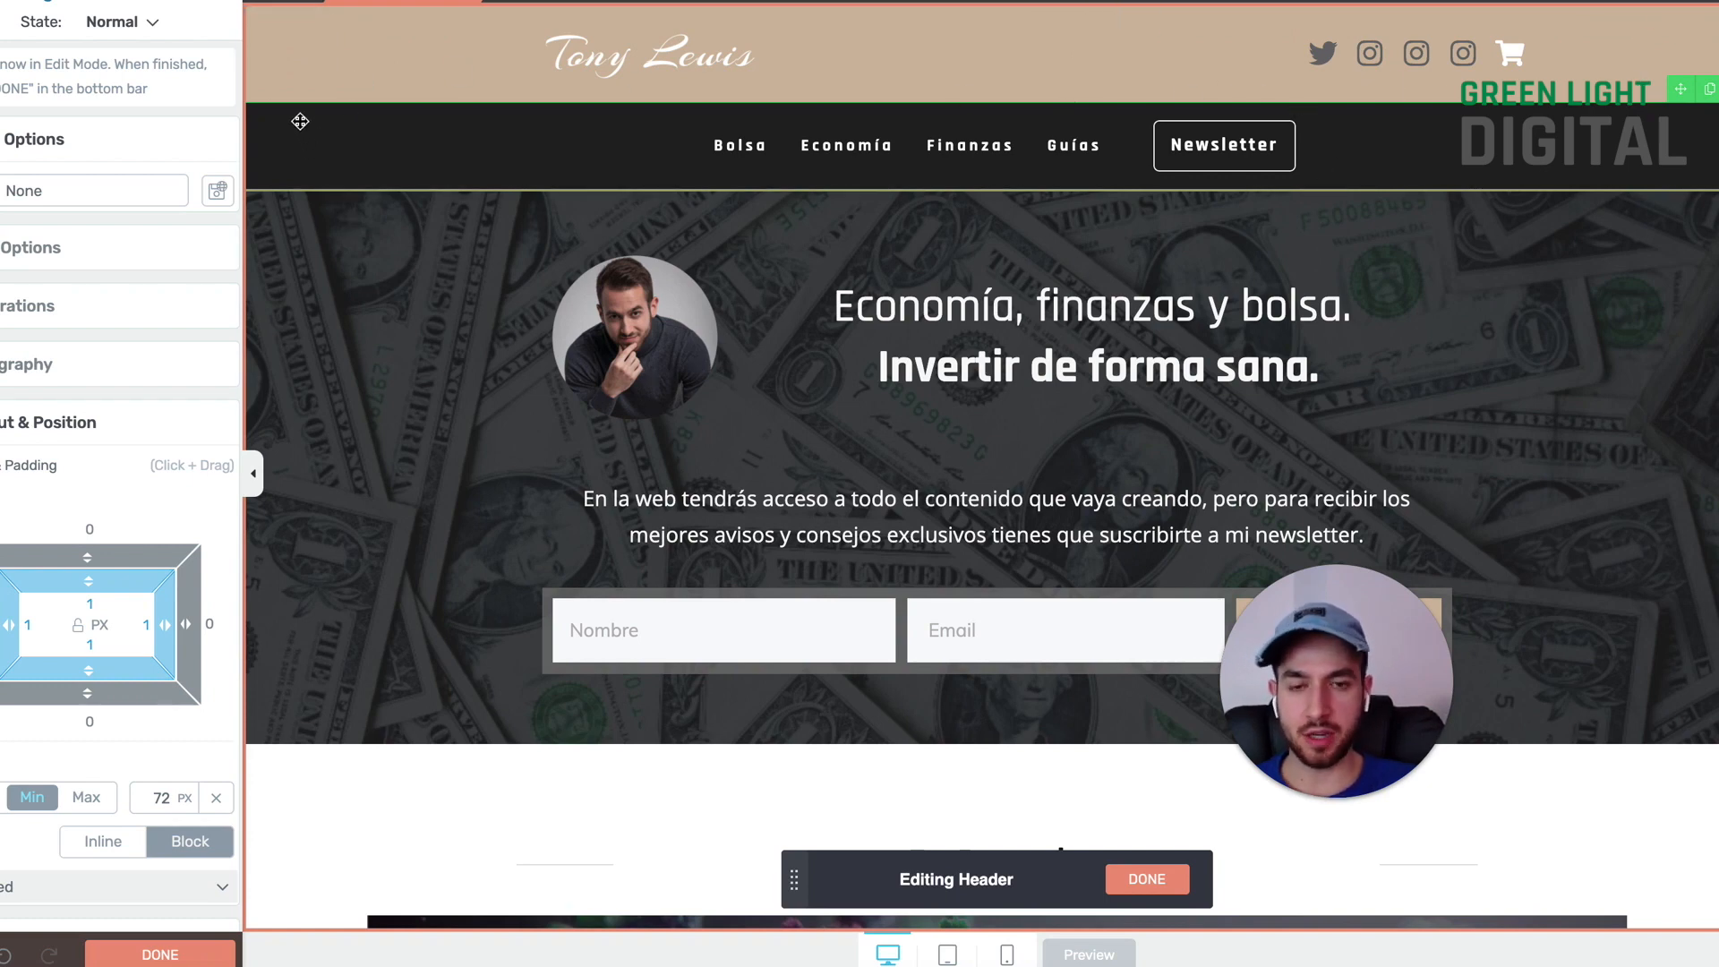
pyautogui.click(254, 475)
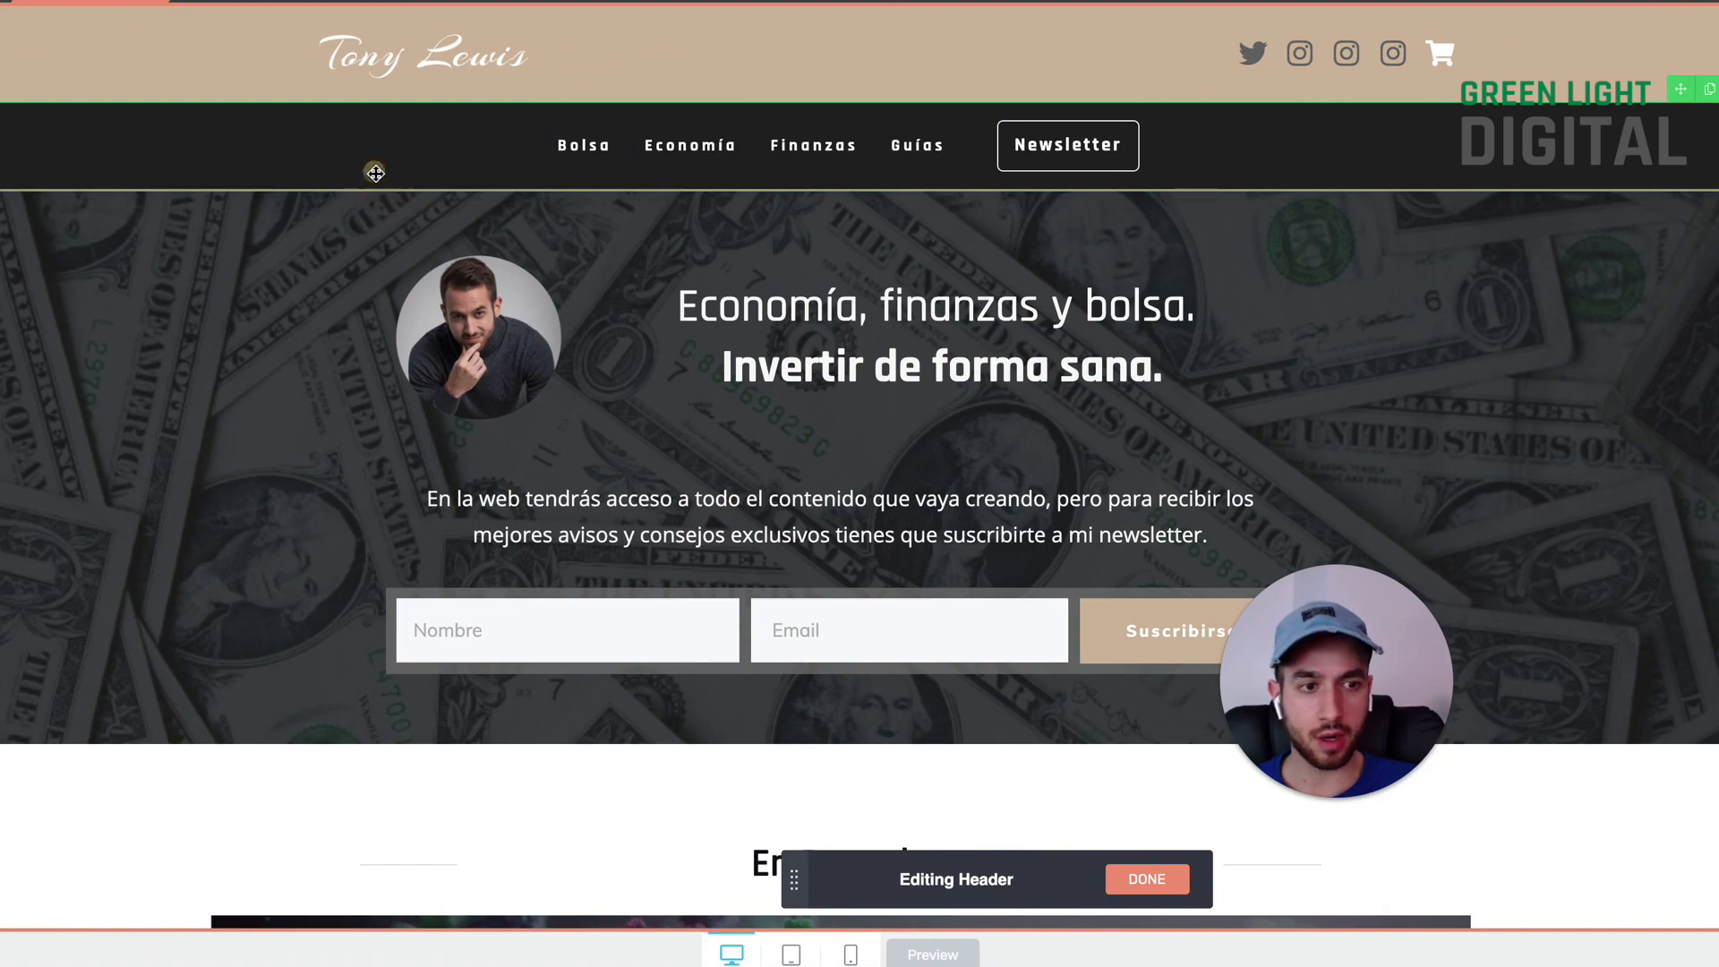
pyautogui.click(1708, 88)
pyautogui.moveTo(1681, 88); pyautogui.dragTo(1343, 4)
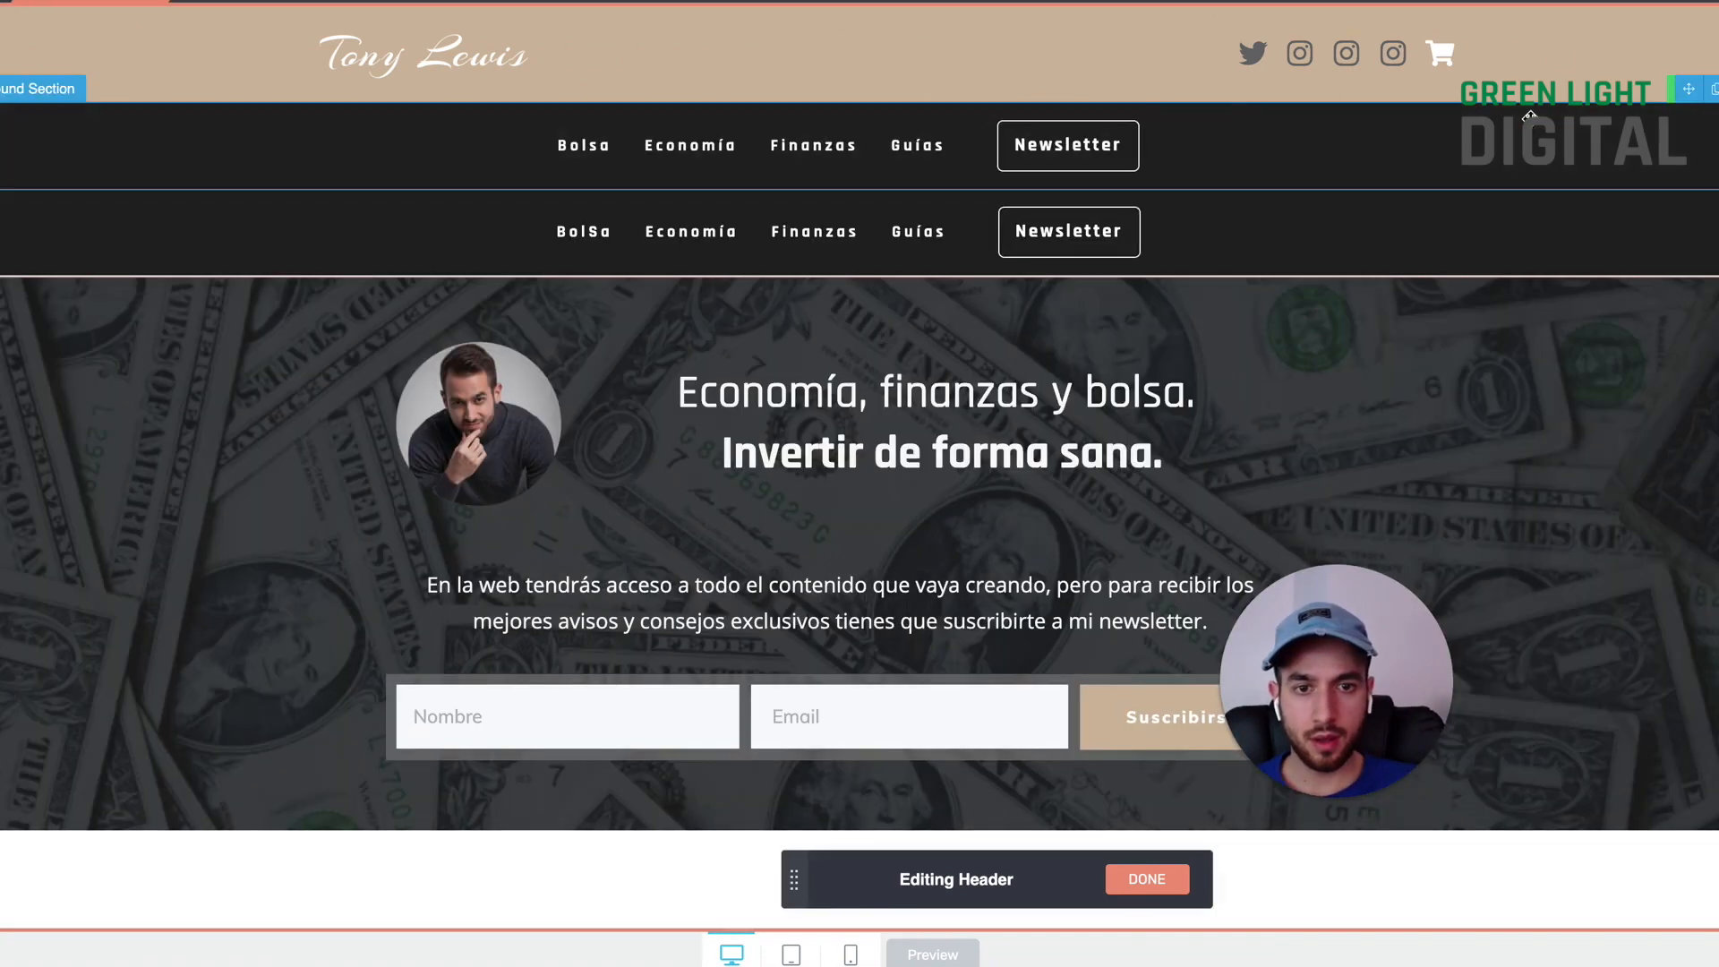
pyautogui.moveTo(1689, 88); pyautogui.dragTo(1222, 43)
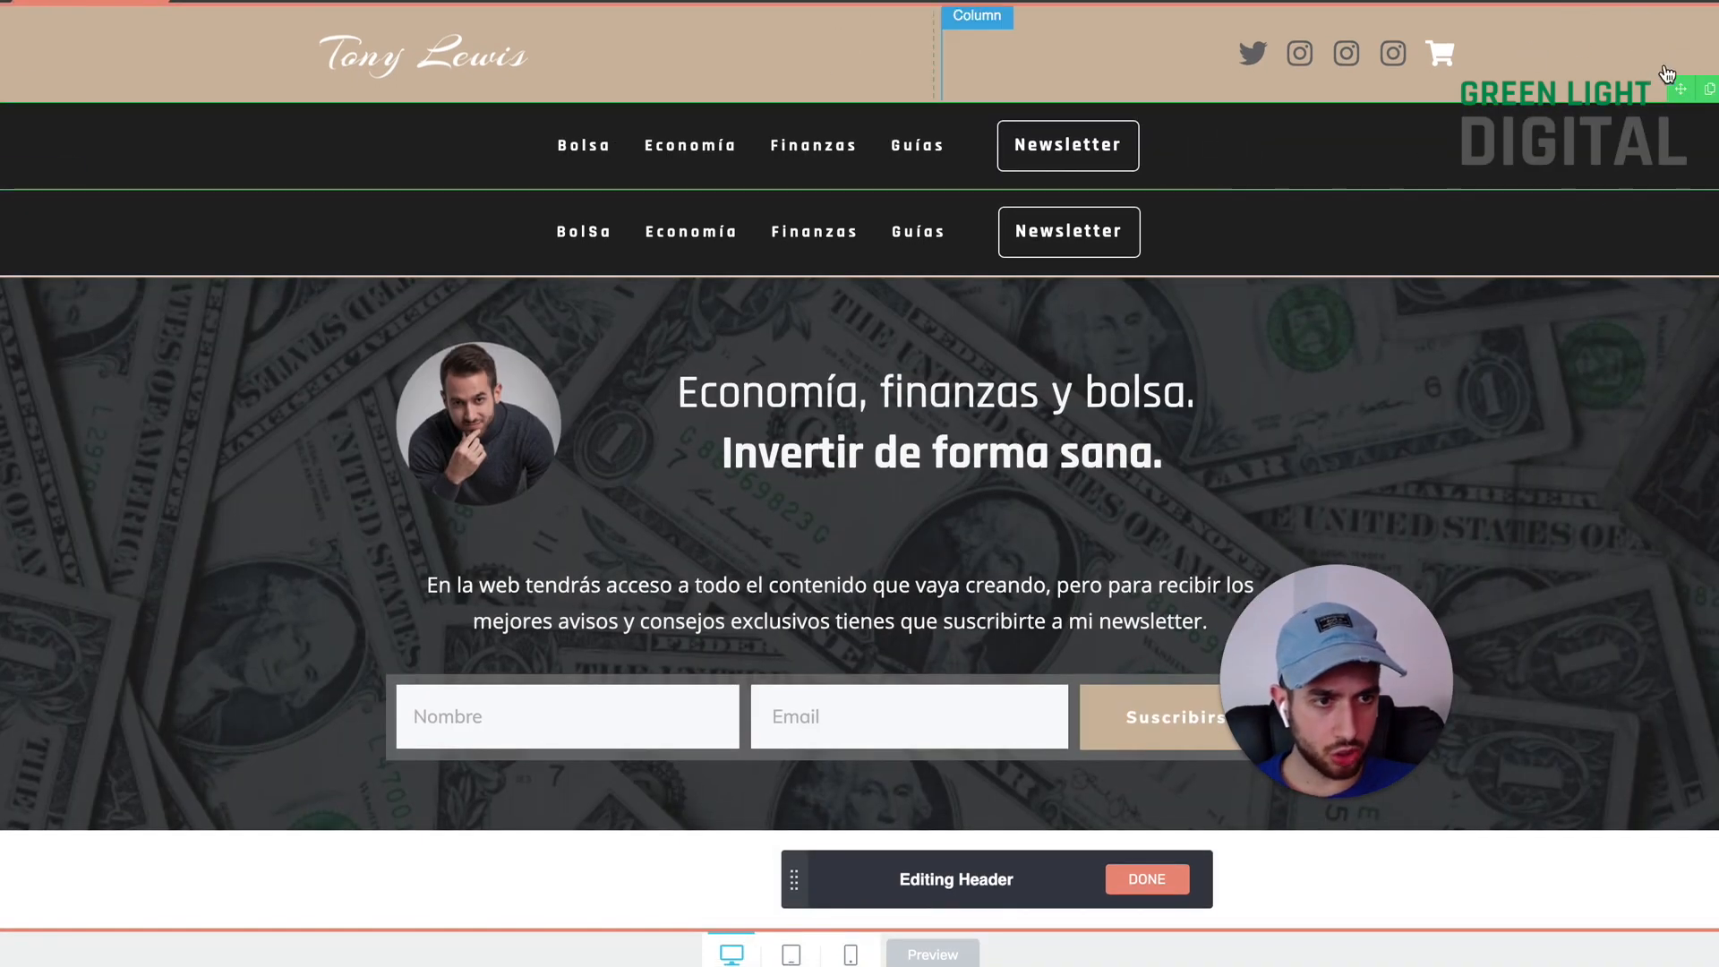
pyautogui.moveTo(1680, 80); pyautogui.dragTo(576, 35)
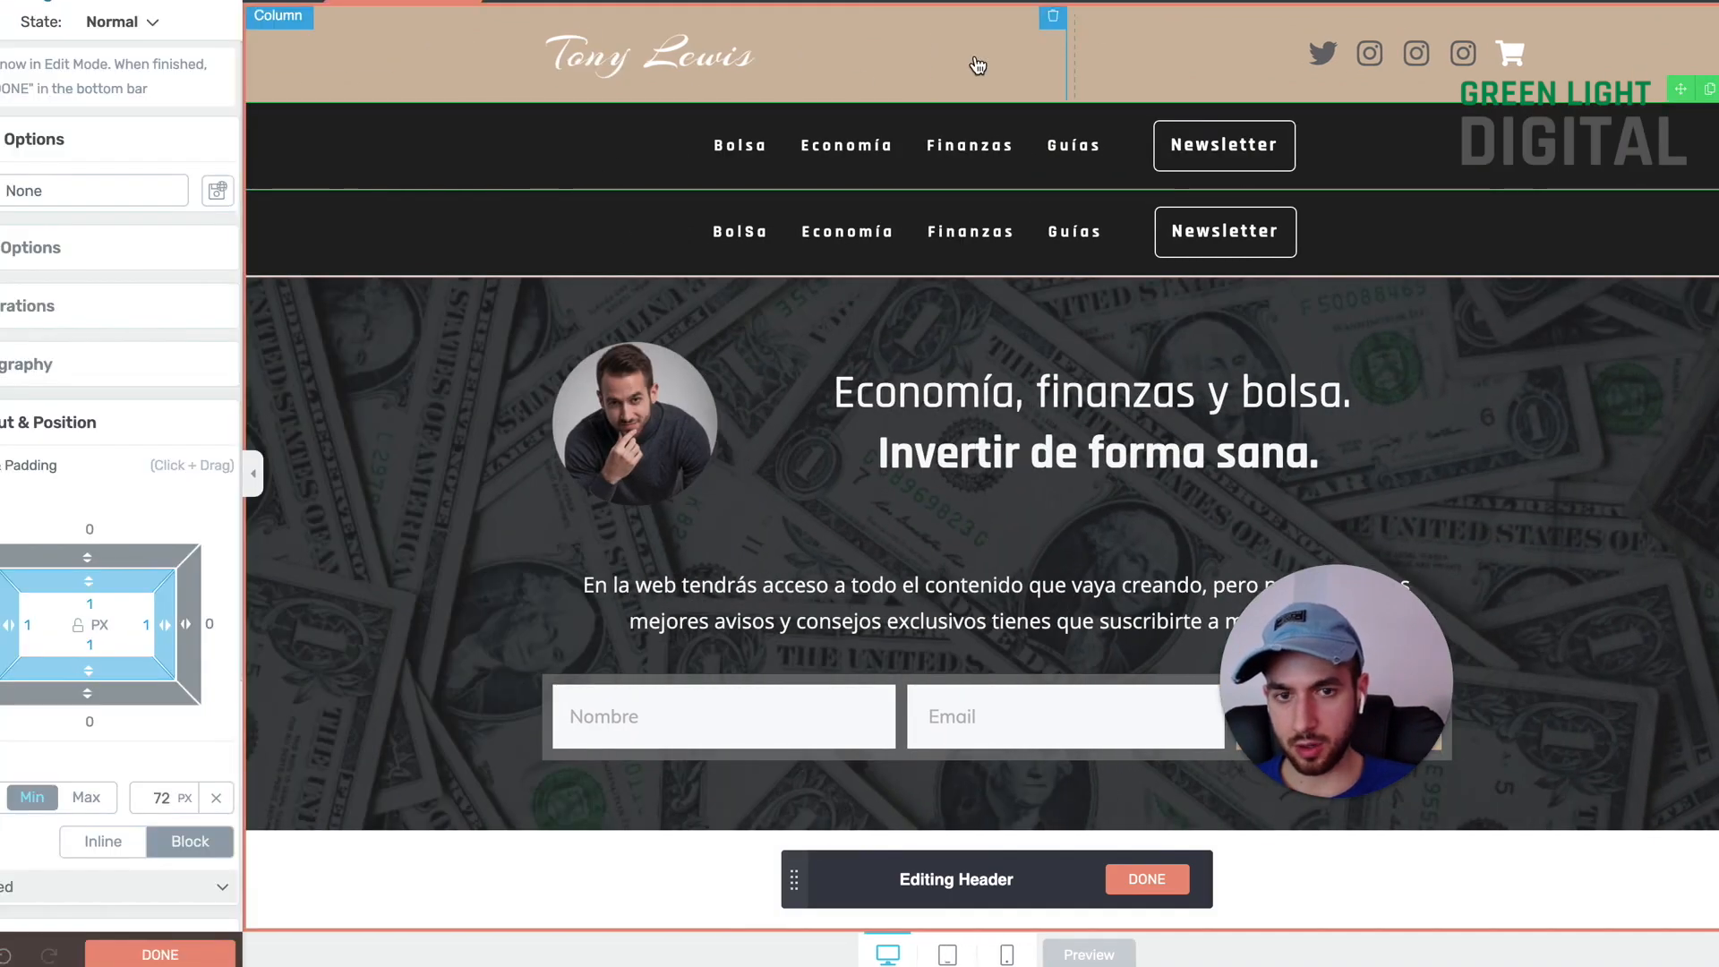
pyautogui.click(358, 68)
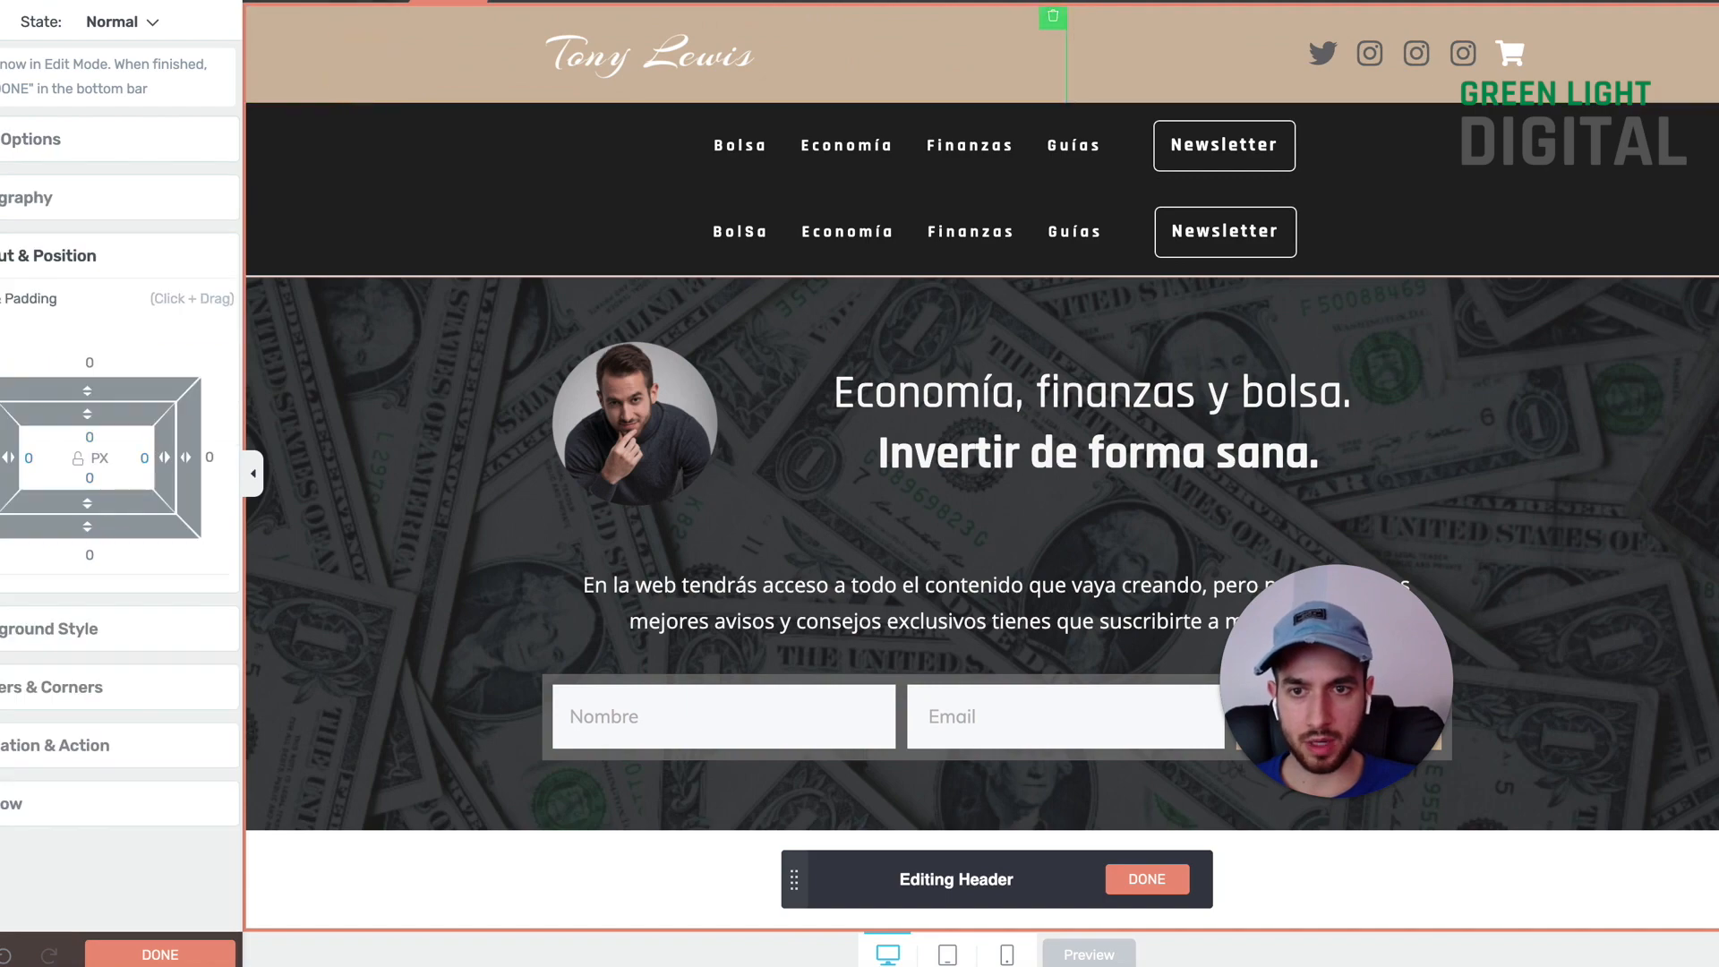
pyautogui.moveTo(1680, 15); pyautogui.dragTo(1541, 250)
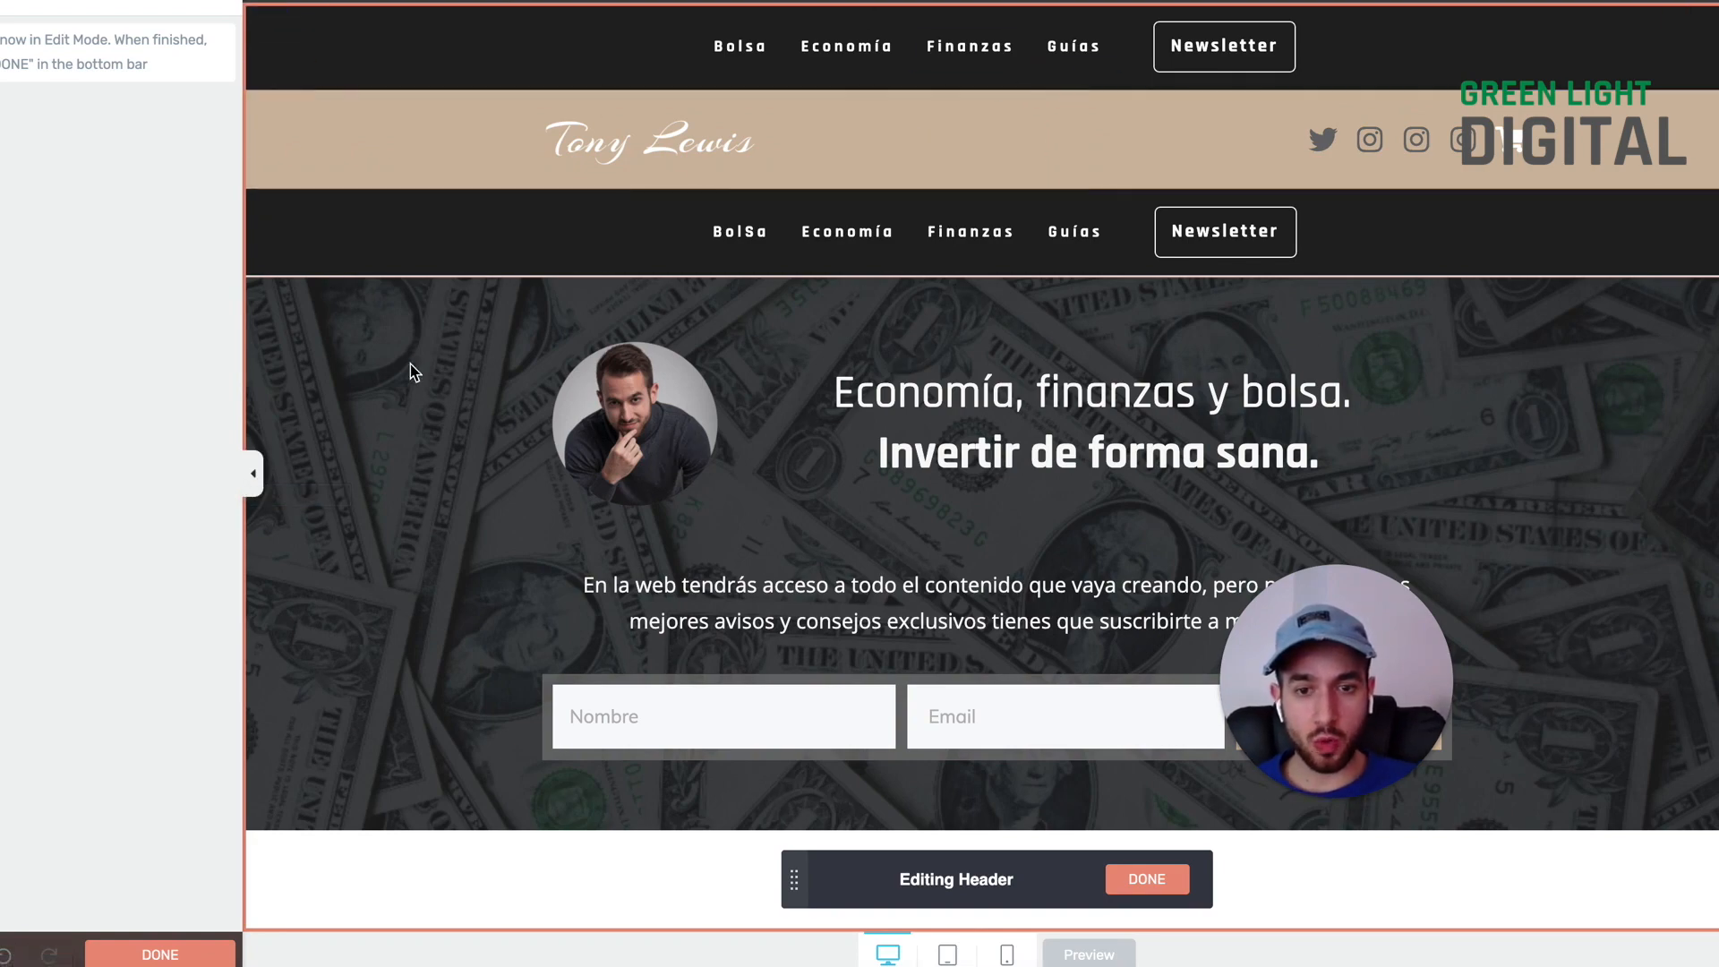
# Step: Review the three stacked bars across the full page width and finish editing the header
pyautogui.click(252, 475)
pyautogui.scroll(-5, 257, 478)
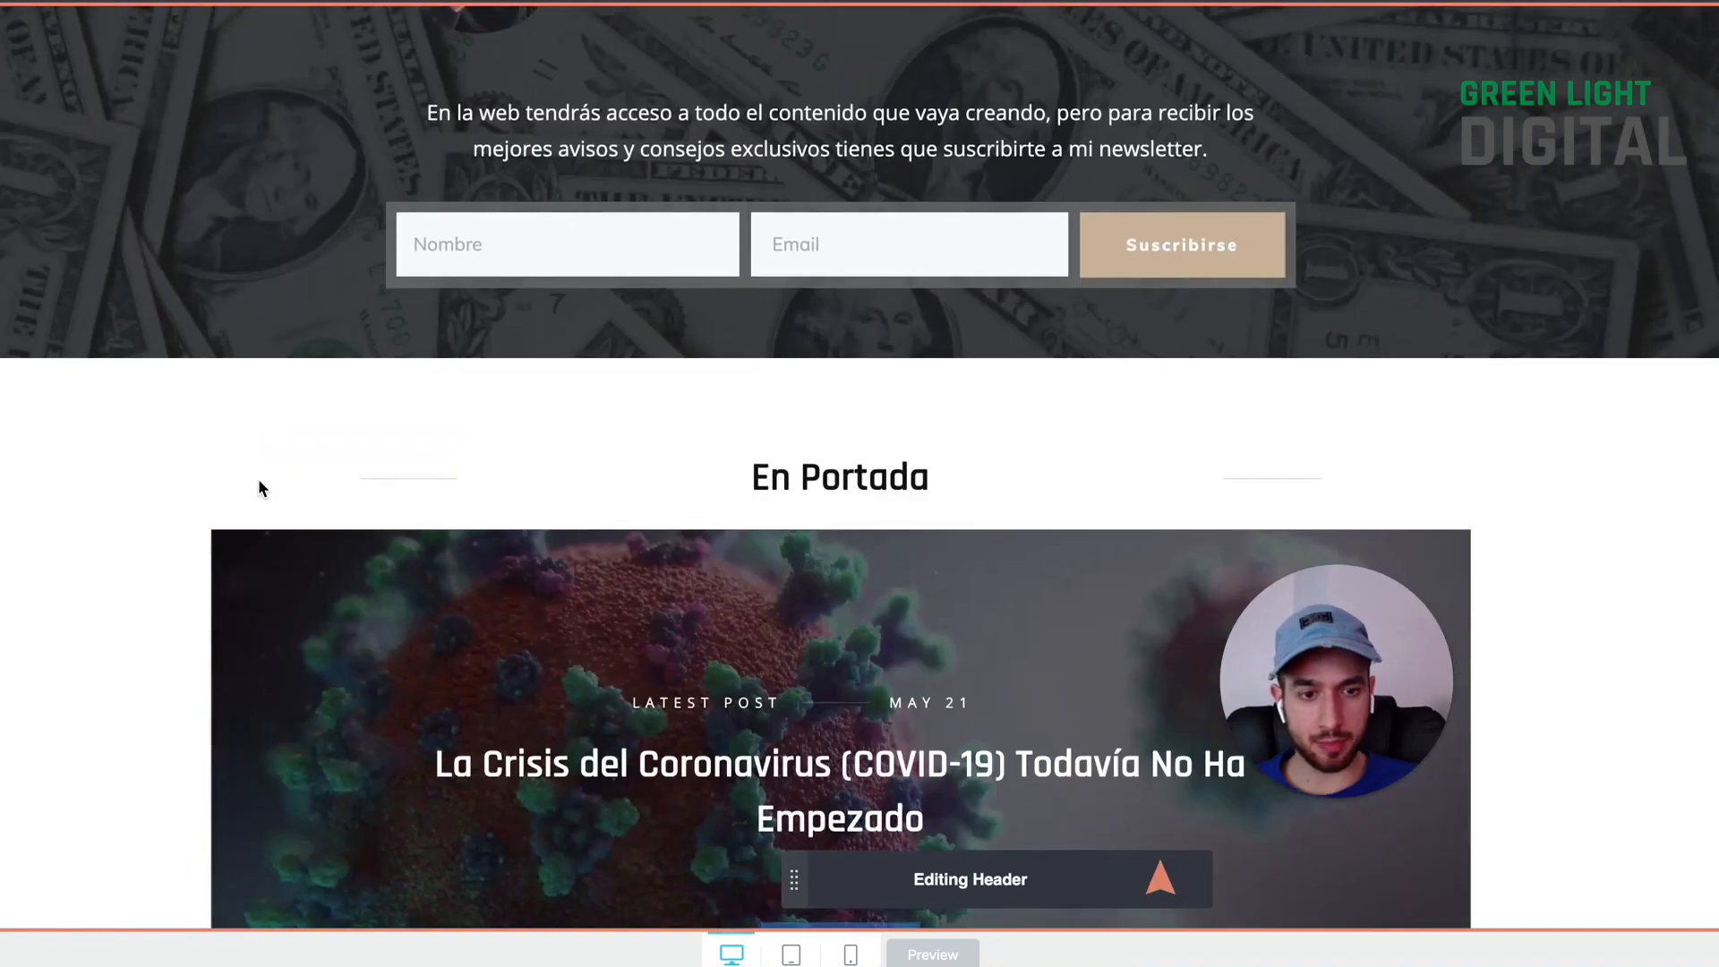
pyautogui.scroll(5, 1025, 537)
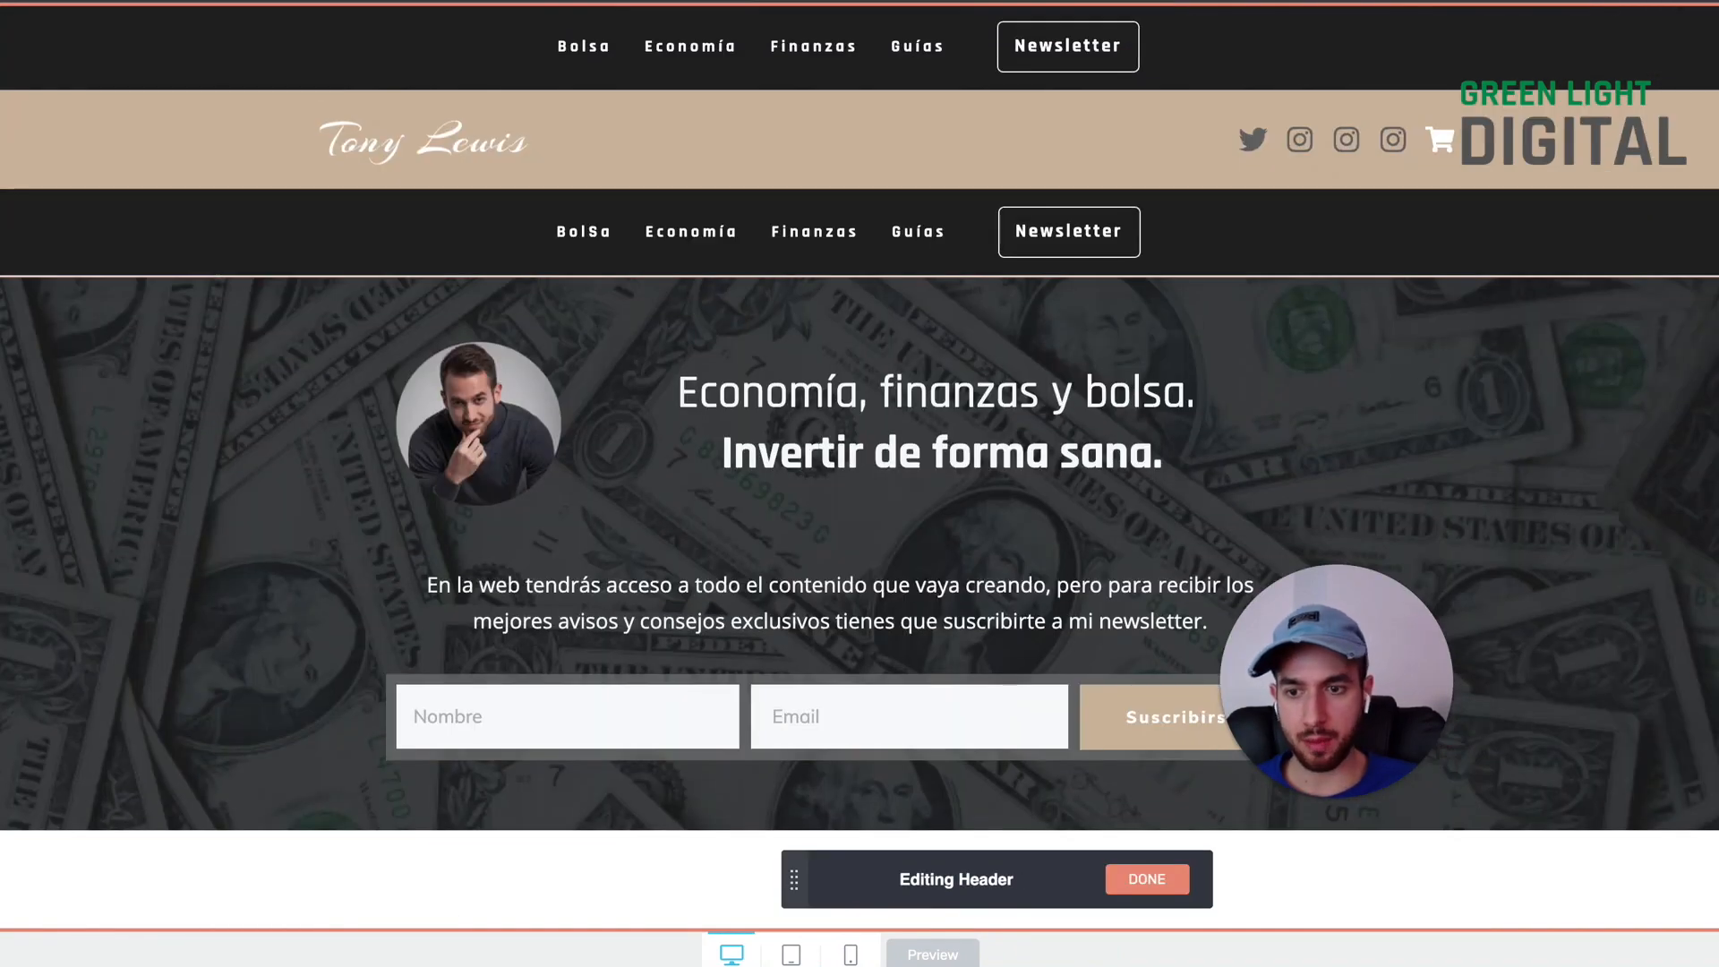
pyautogui.click(2, 475)
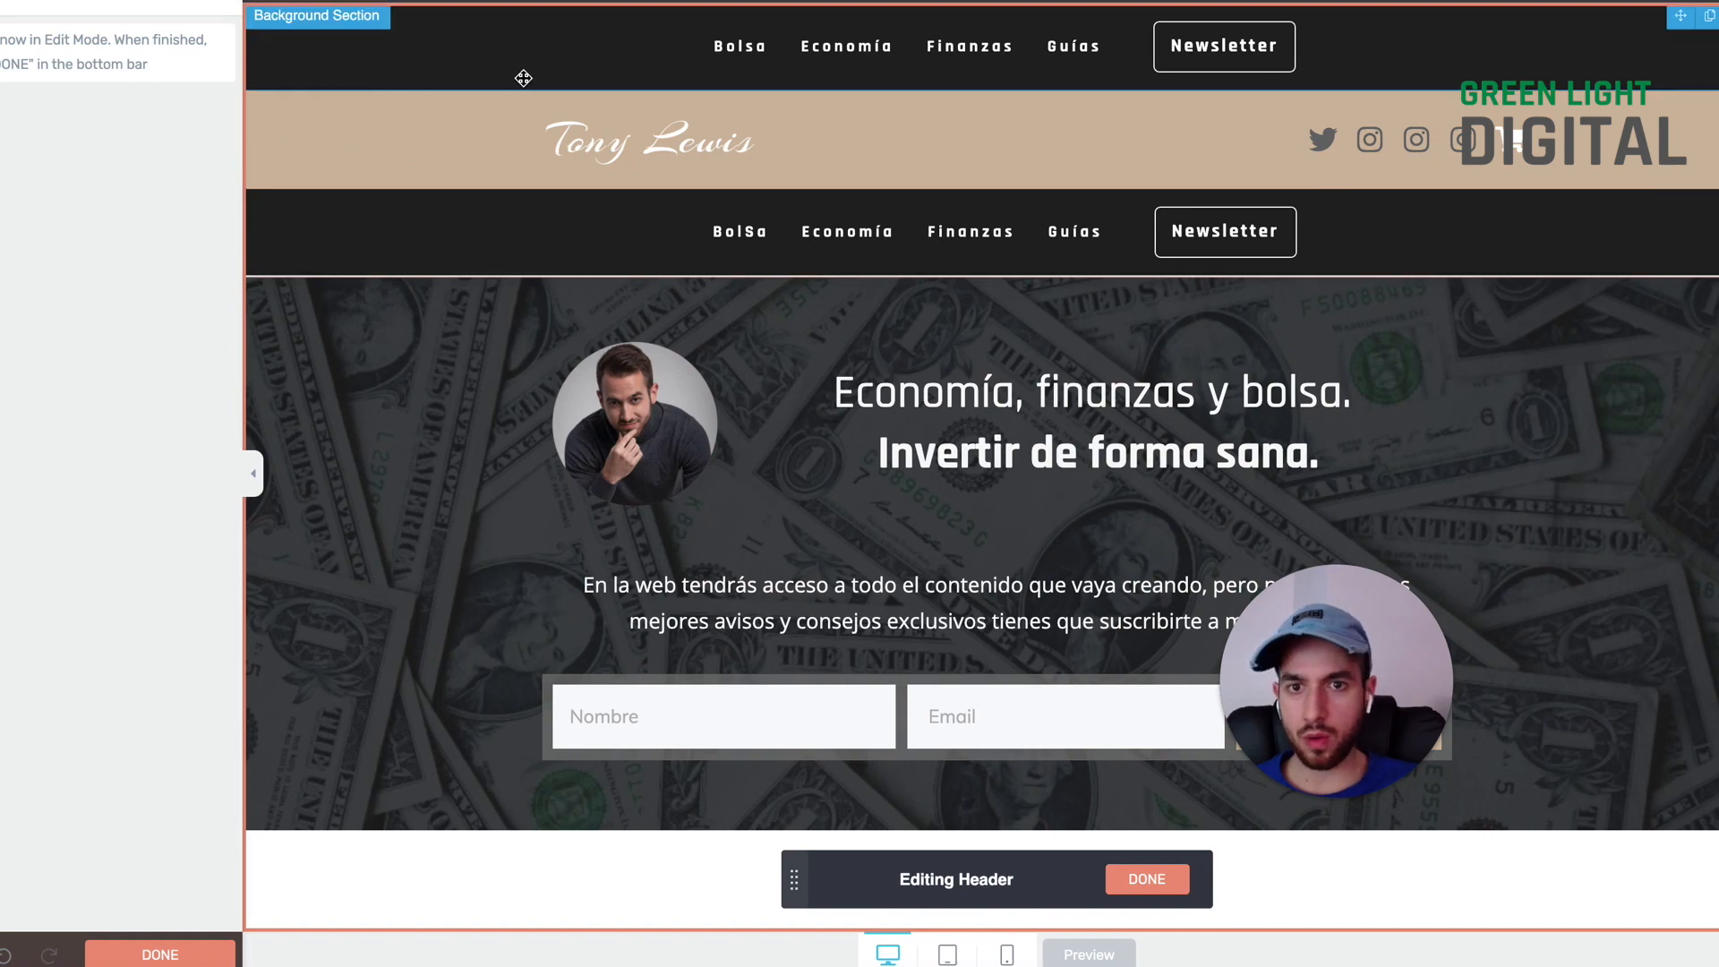
pyautogui.click(622, 140)
pyautogui.click(1717, 331)
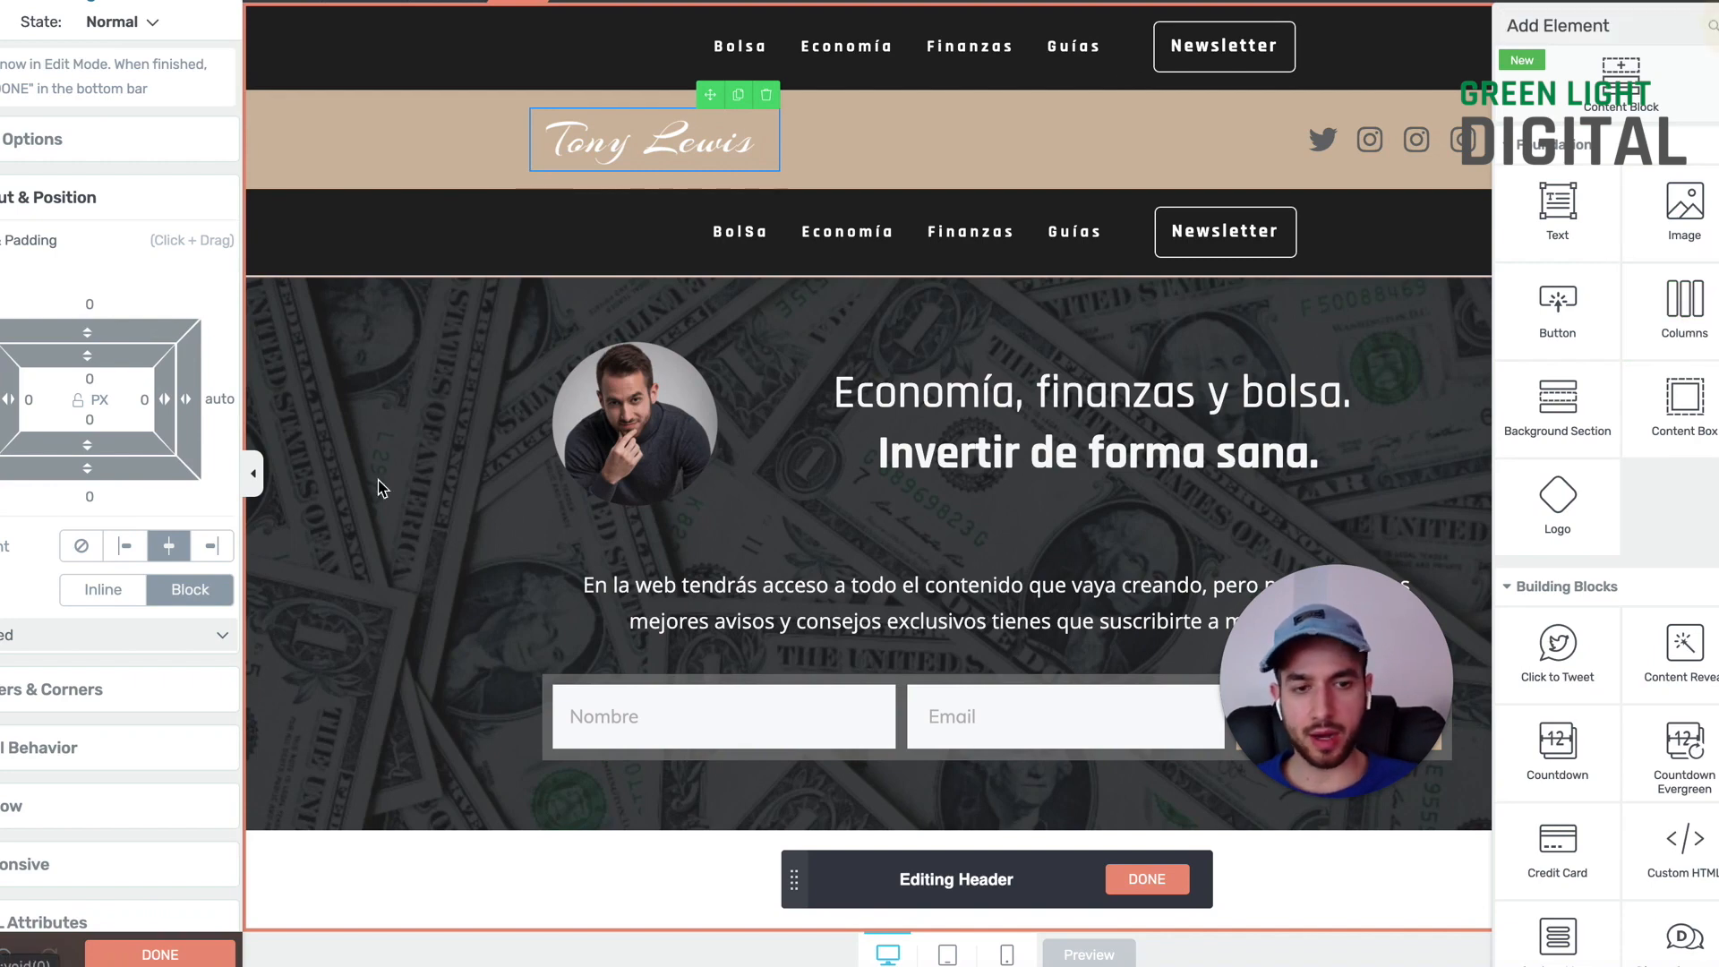
pyautogui.click(150, 952)
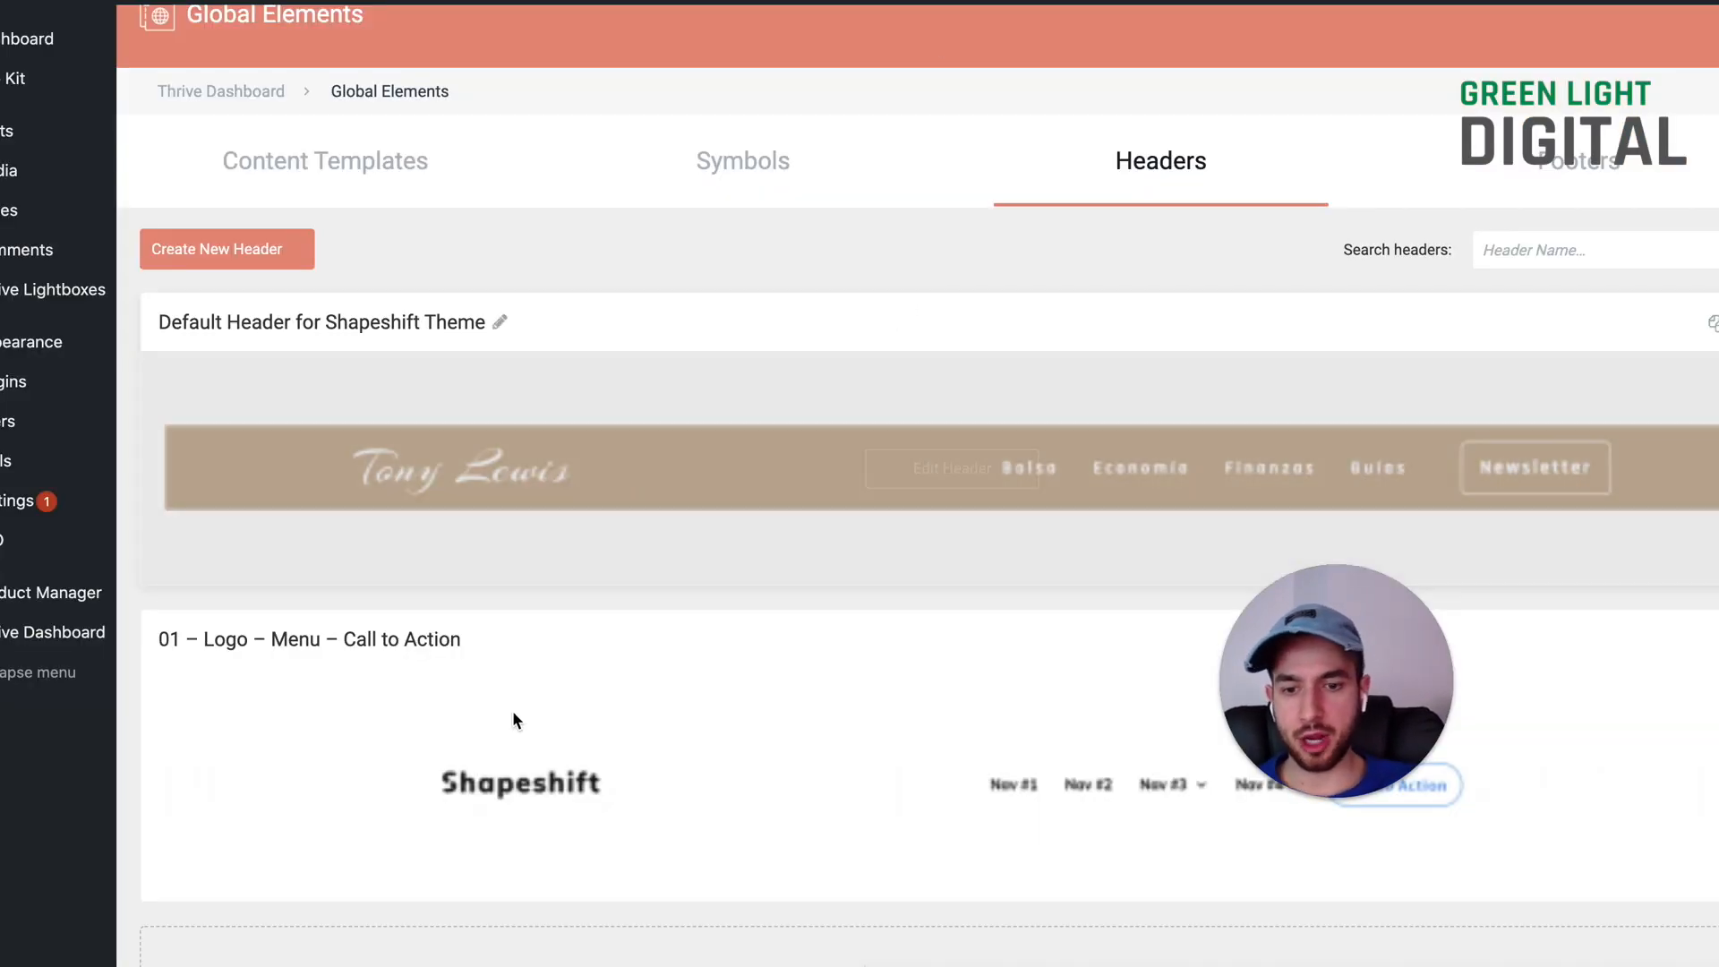
# Step: Create a new global header from the Double 02 template, named "Tony is proving his point"
pyautogui.scroll(-2, 514, 720)
pyautogui.click(927, 812)
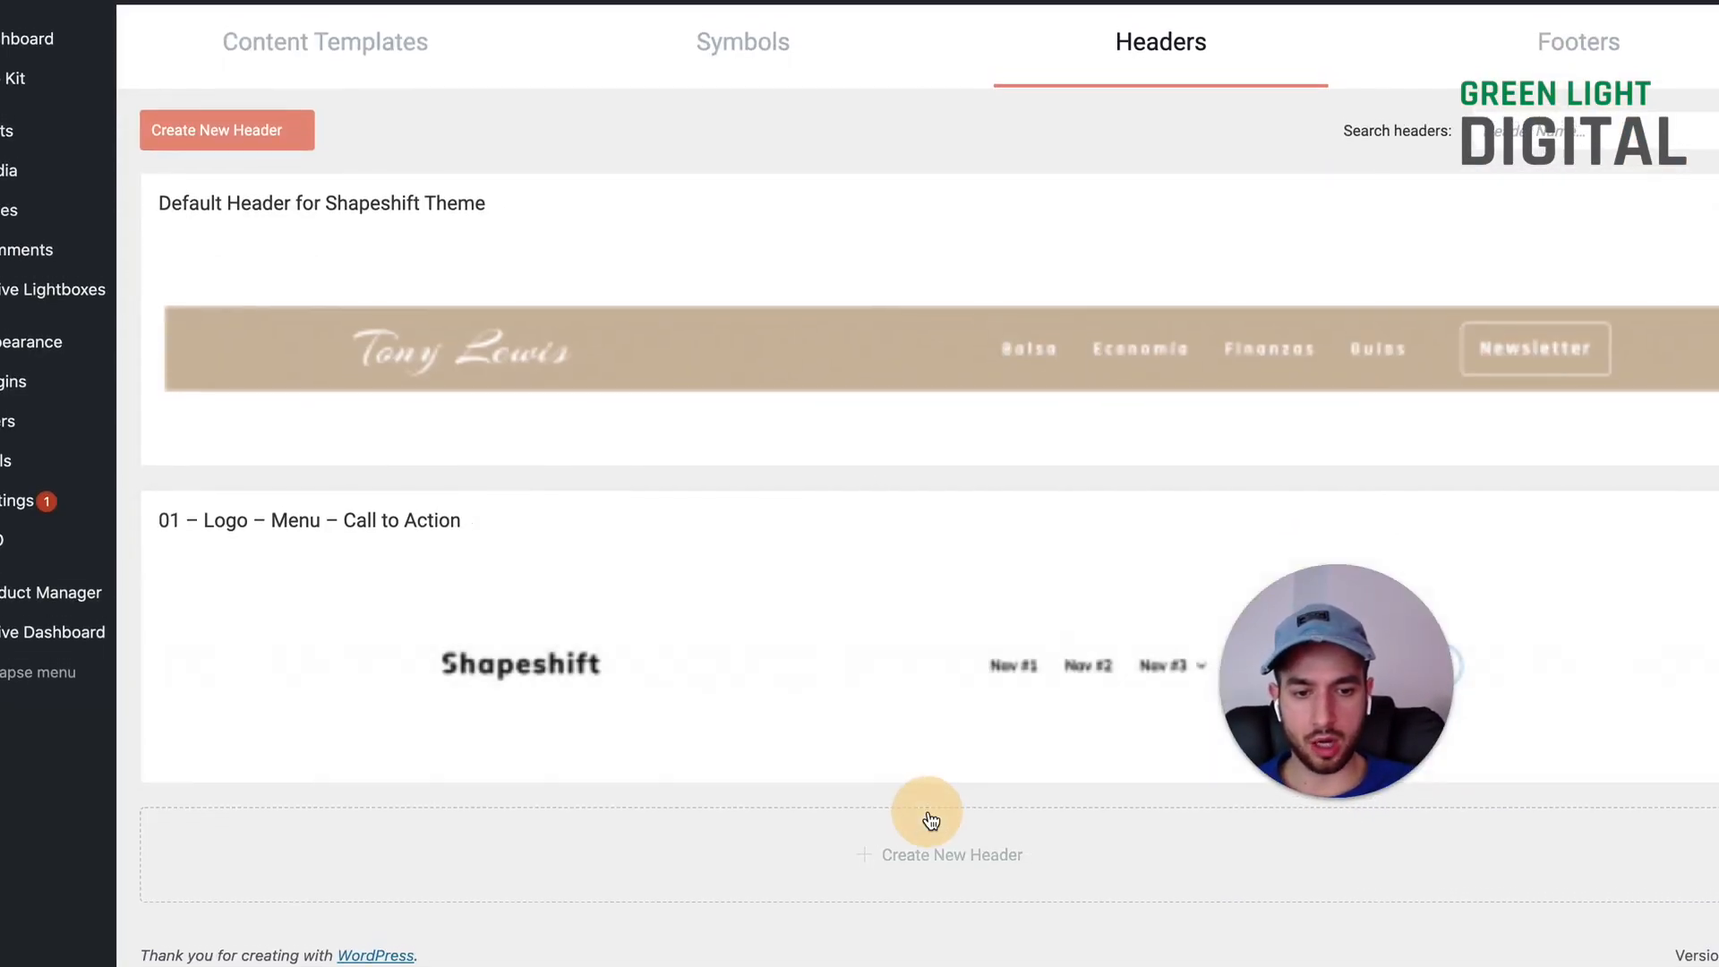
pyautogui.click(905, 853)
pyautogui.scroll(-5, 922, 466)
pyautogui.scroll(3, 900, 460)
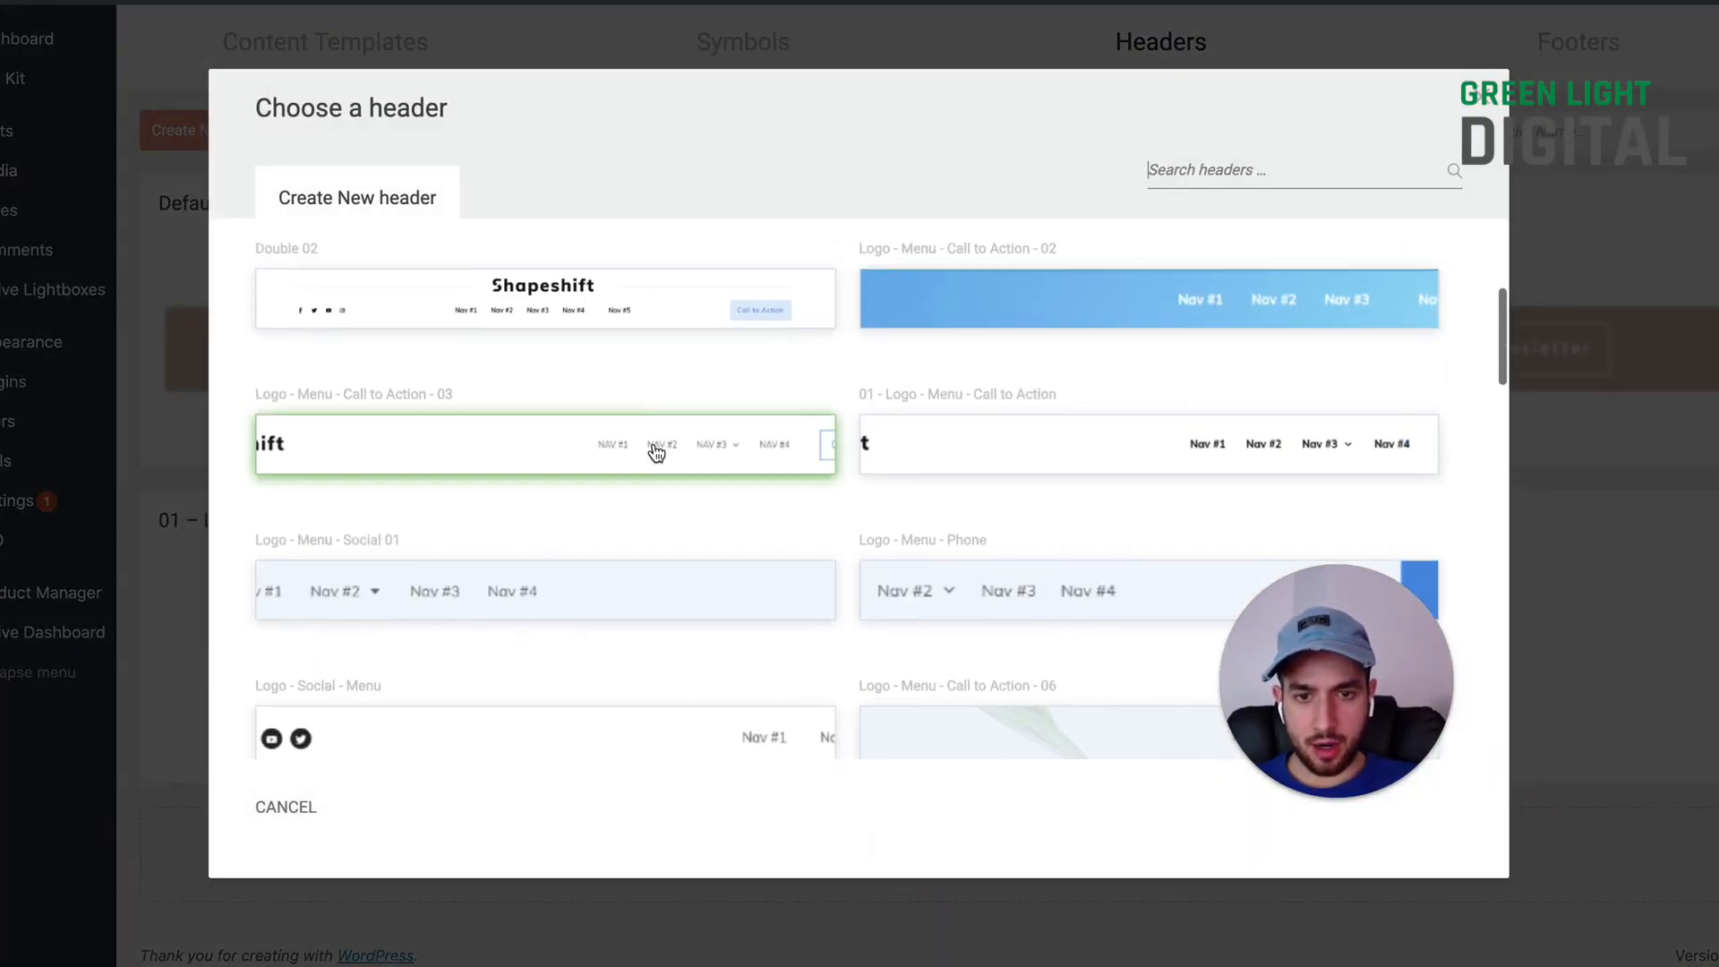
pyautogui.click(577, 288)
pyautogui.moveTo(1307, 677); pyautogui.dragTo(1650, 585)
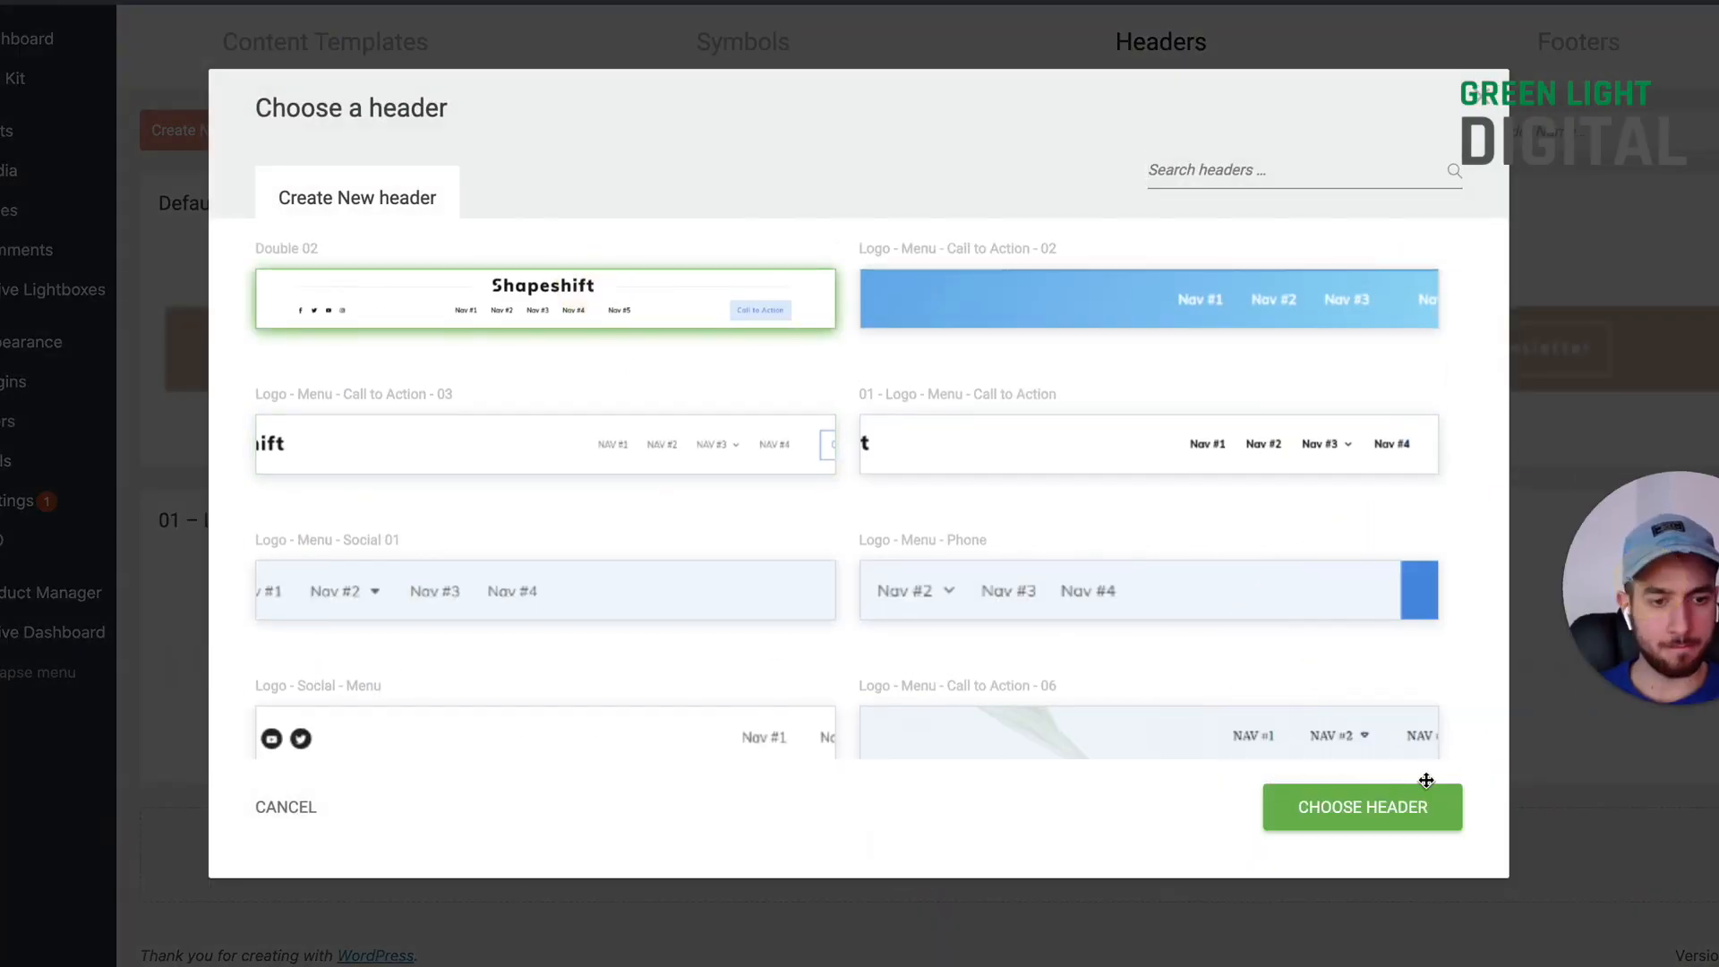
pyautogui.click(1309, 815)
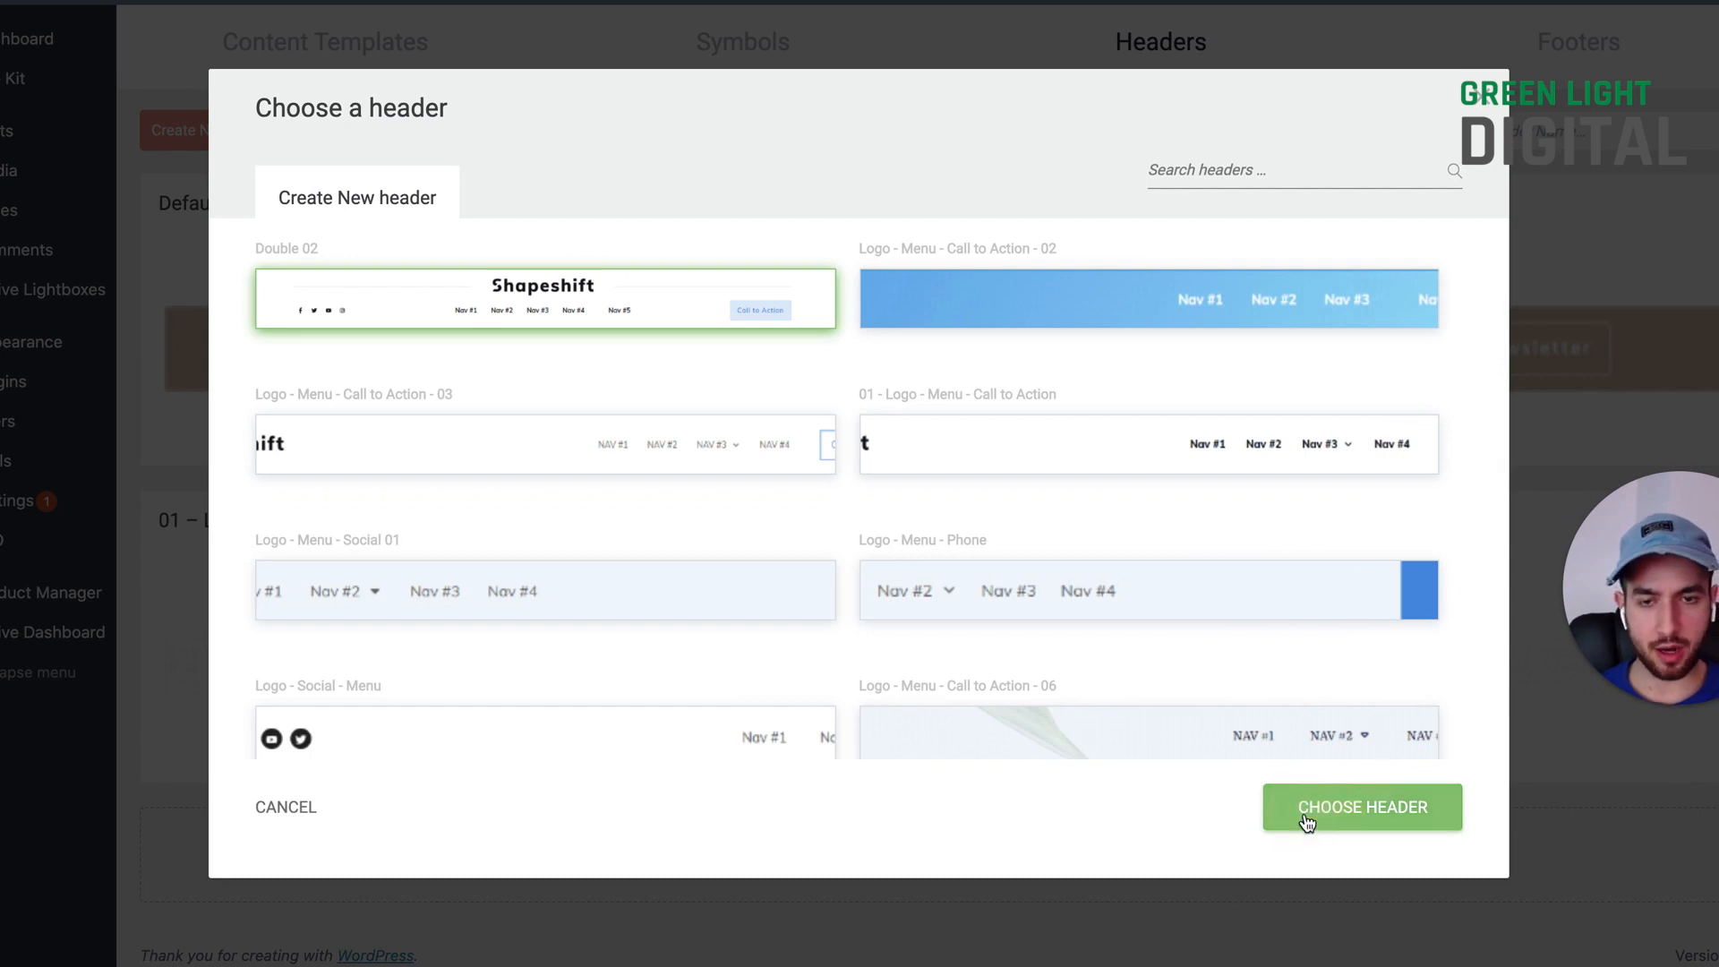
pyautogui.write('Tony is proving his point')
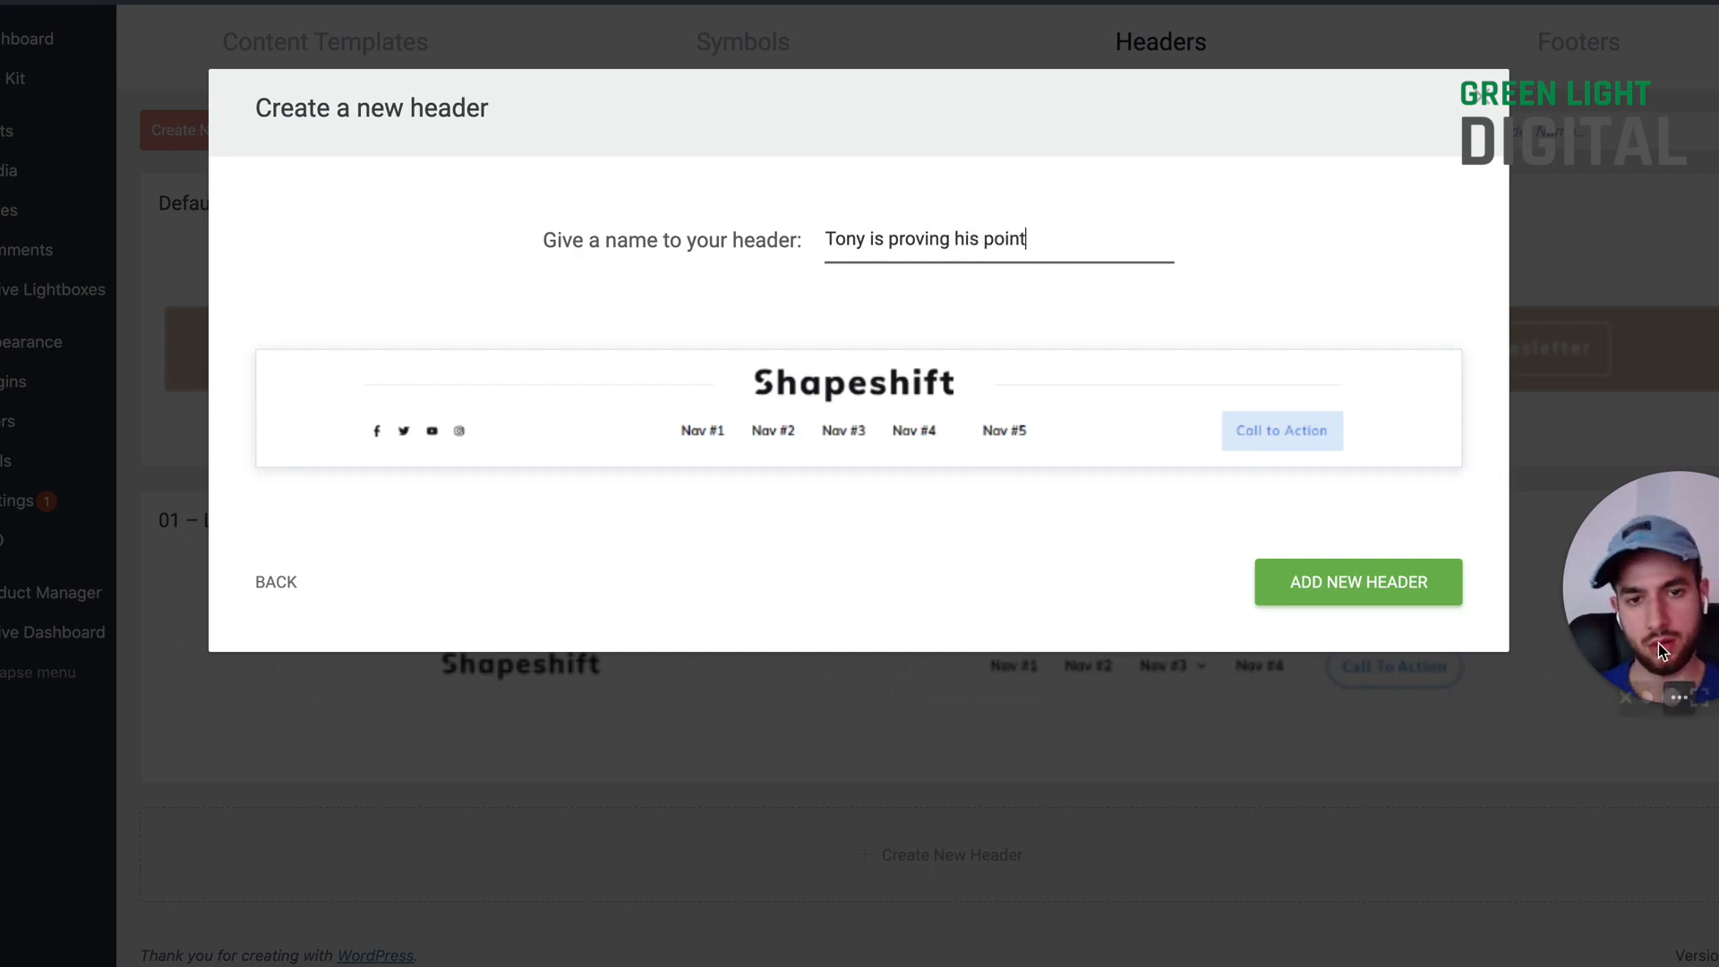
pyautogui.click(1375, 600)
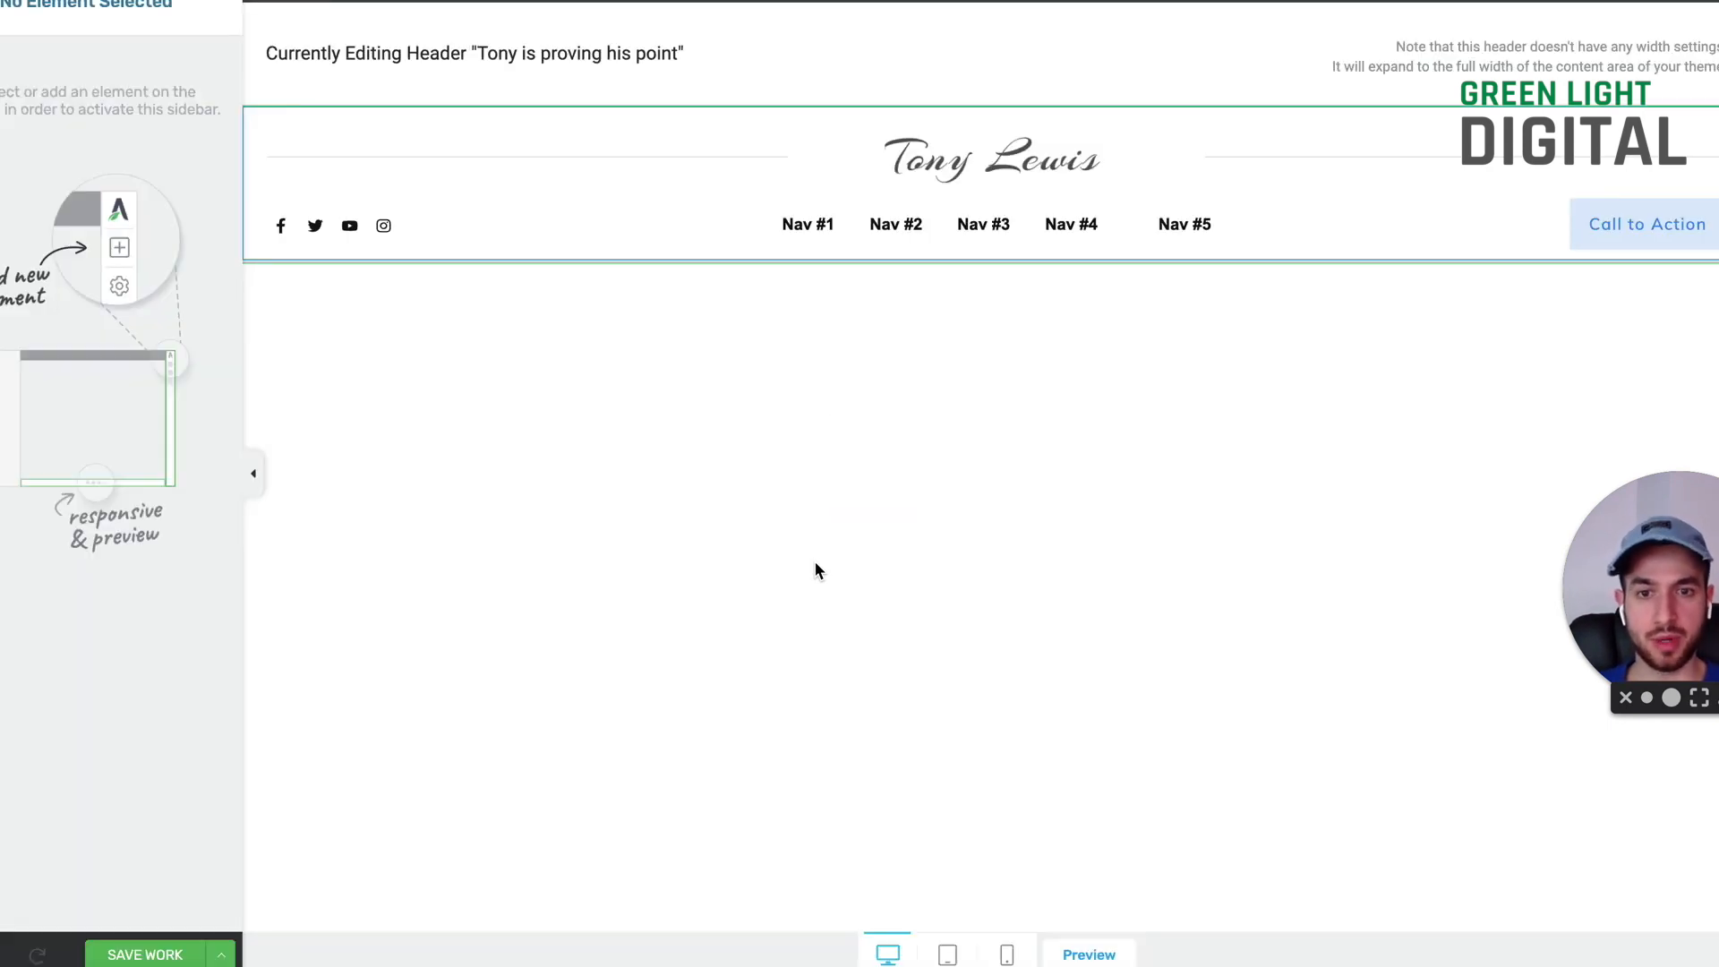
# Step: Save the work and look over the three-bar header on the landing page
pyautogui.click(121, 954)
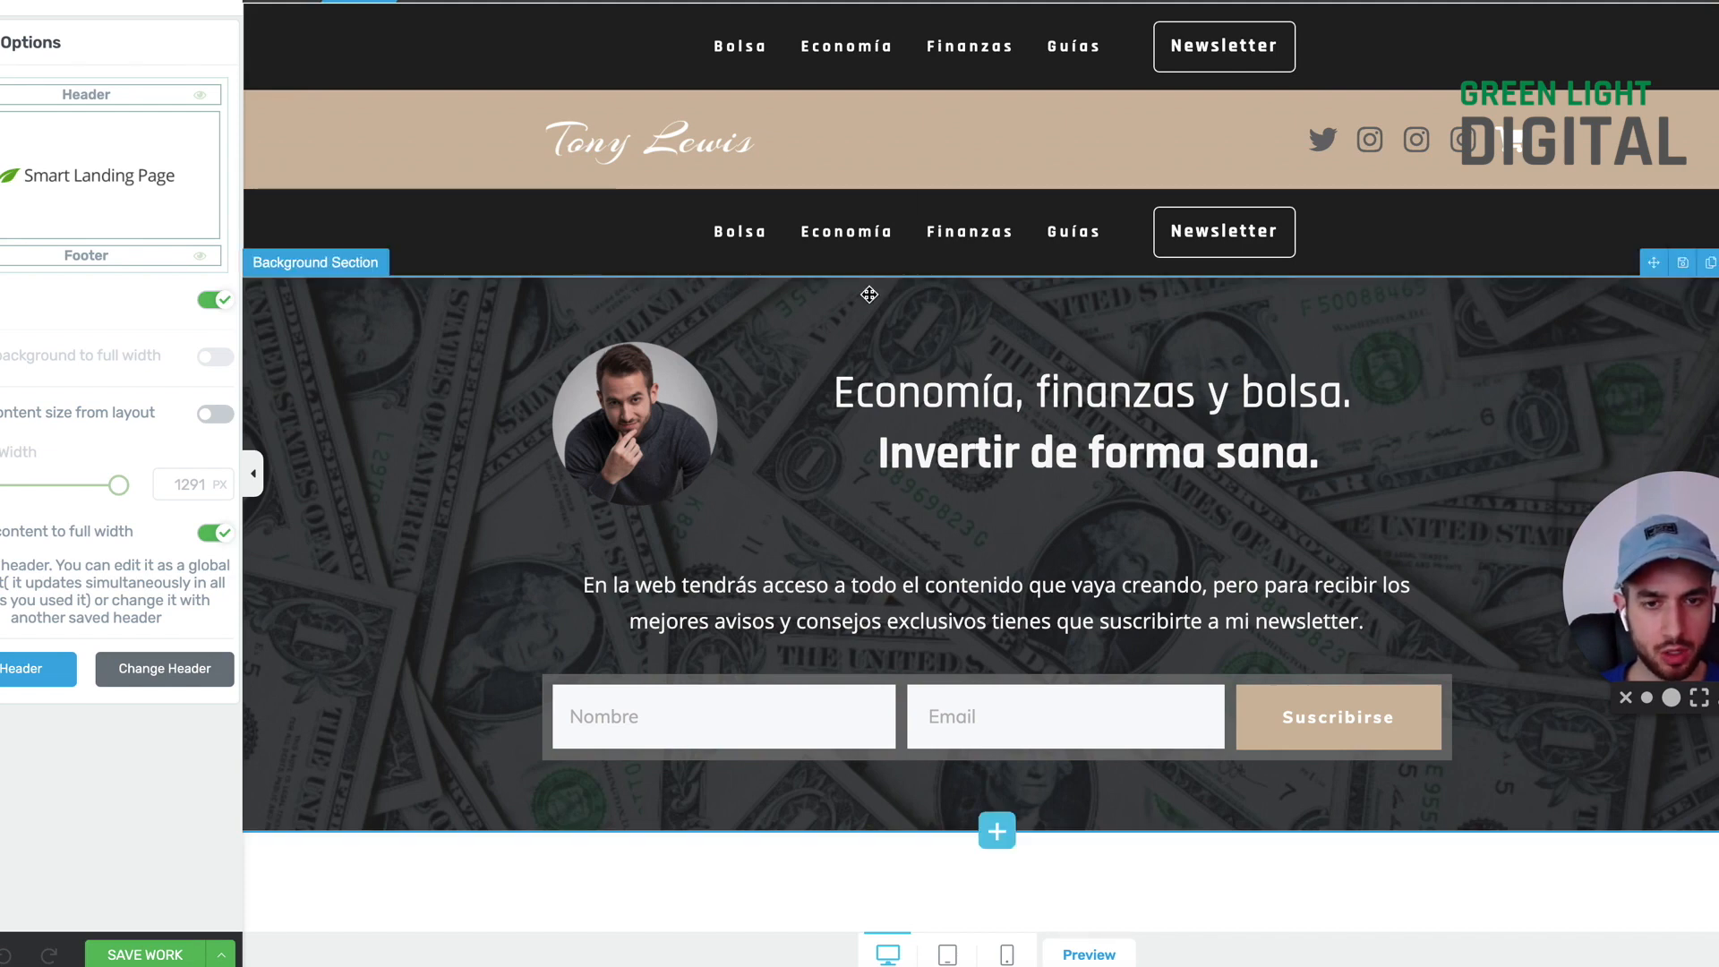
pyautogui.scroll(-3, 869, 294)
pyautogui.scroll(3, 868, 293)
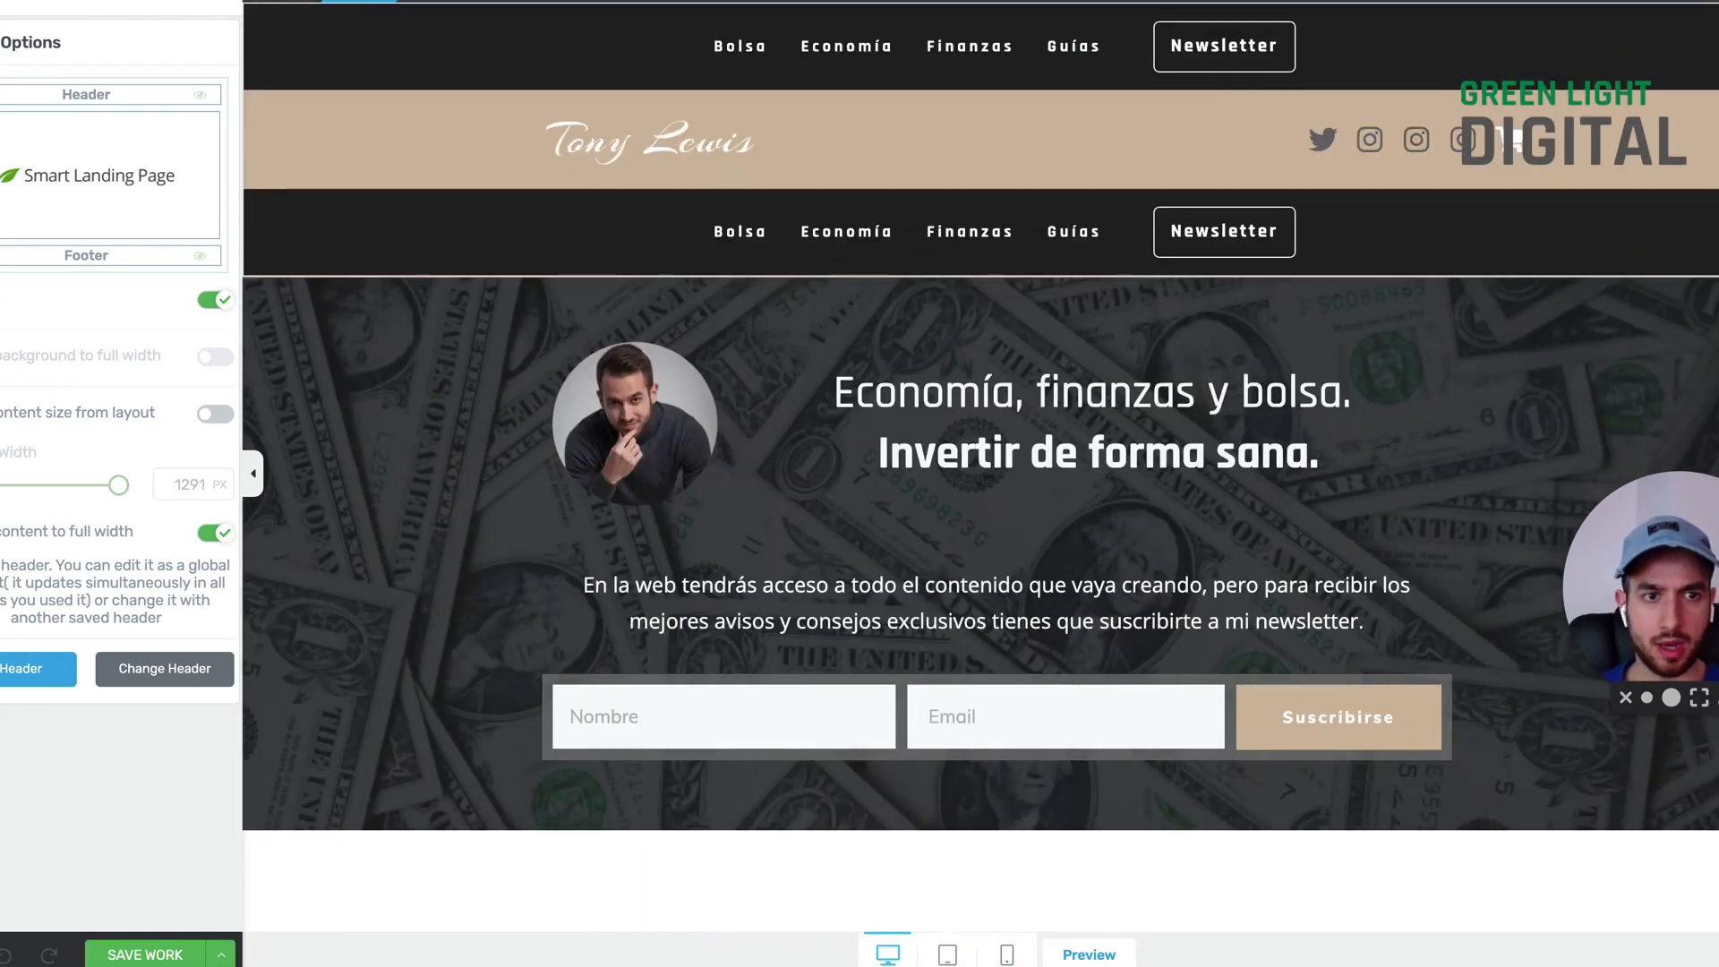
# Step: Go to the site's WordPress admin and add a new page from the pages list
pyautogui.write('tonylewis.es/wp')
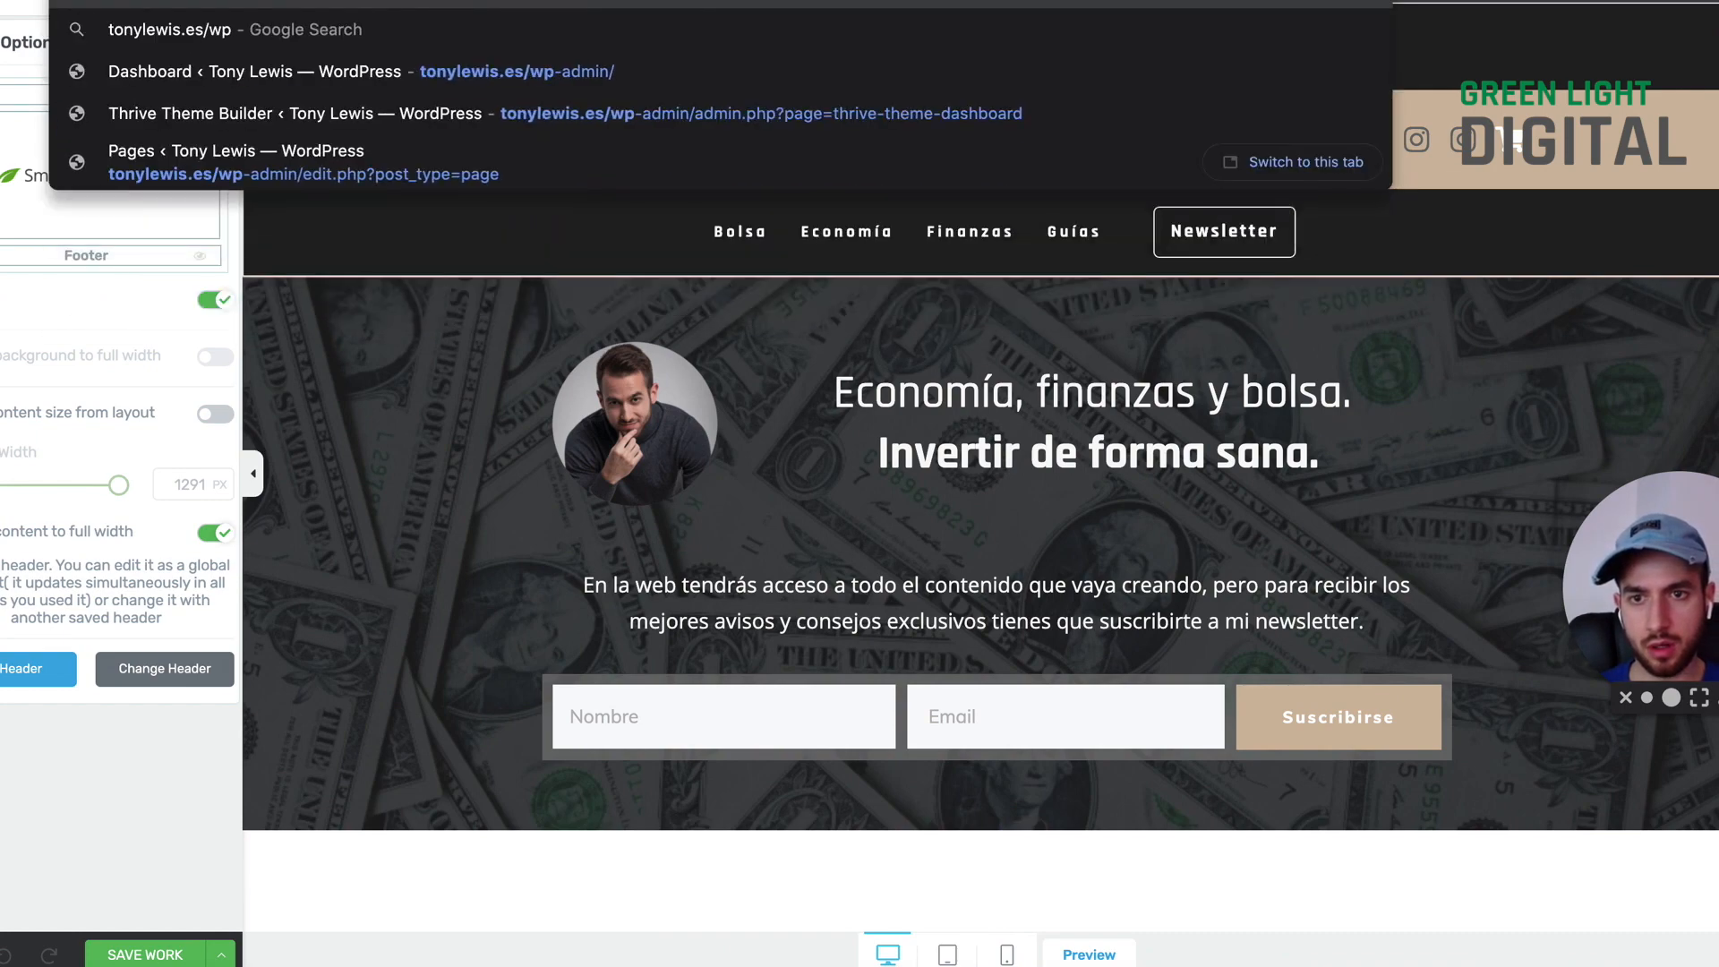
pyautogui.press('Return')
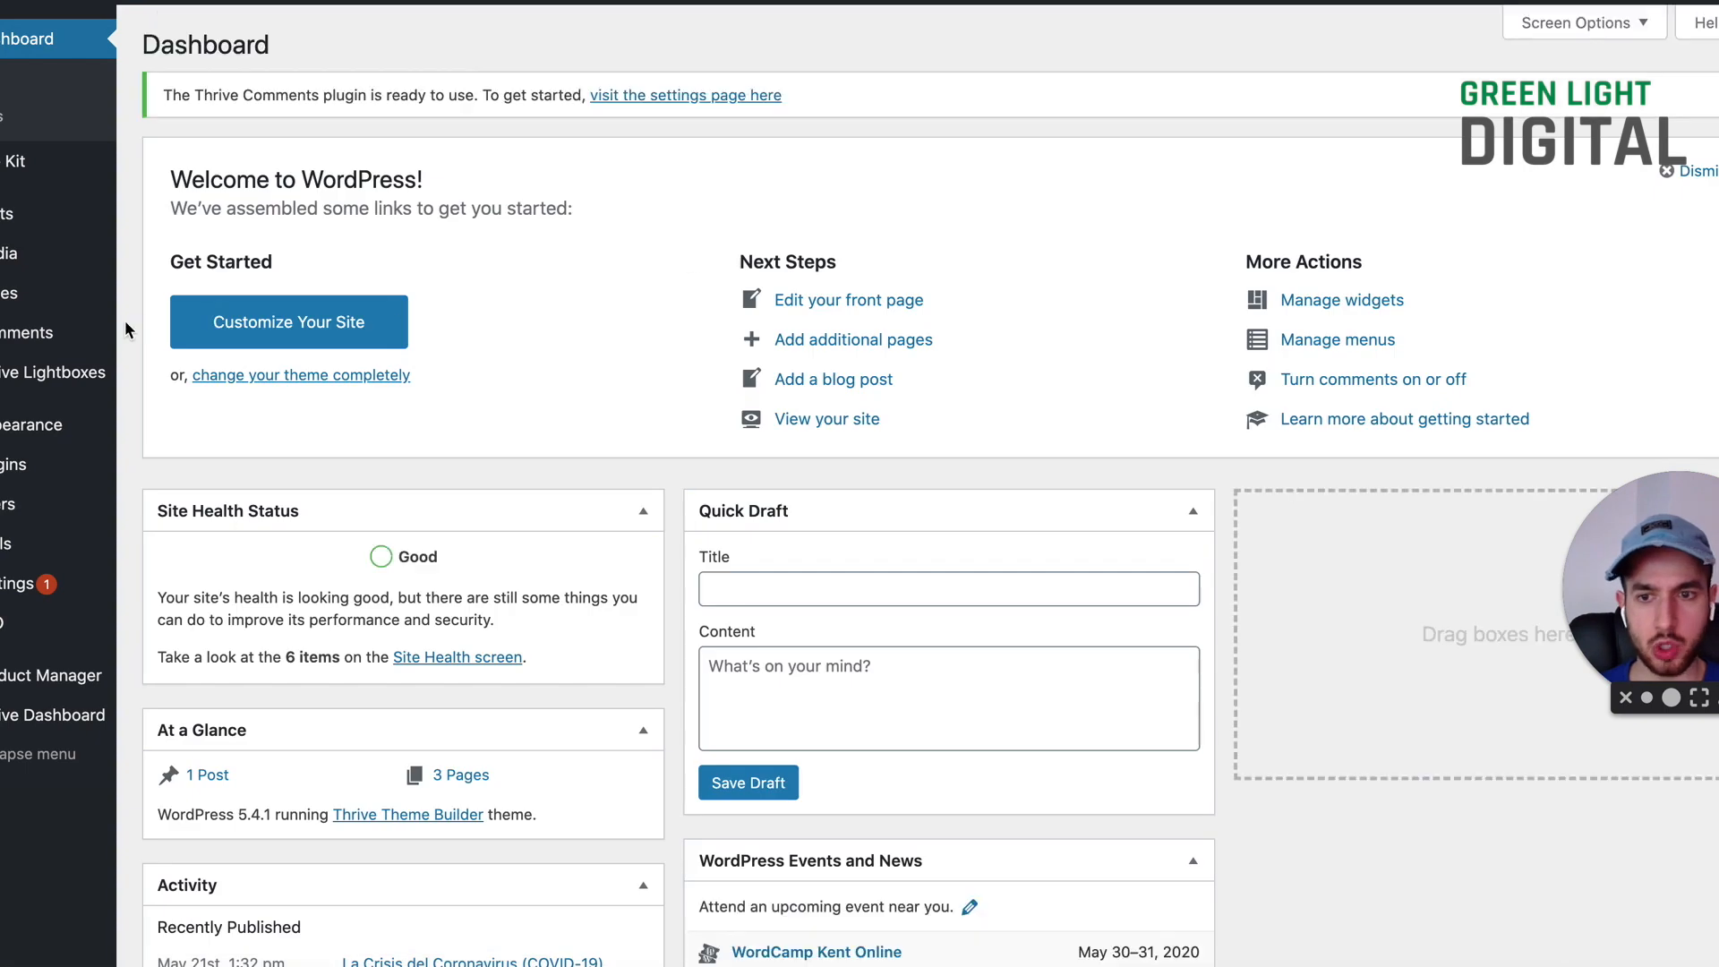
pyautogui.moveTo(7, 302)
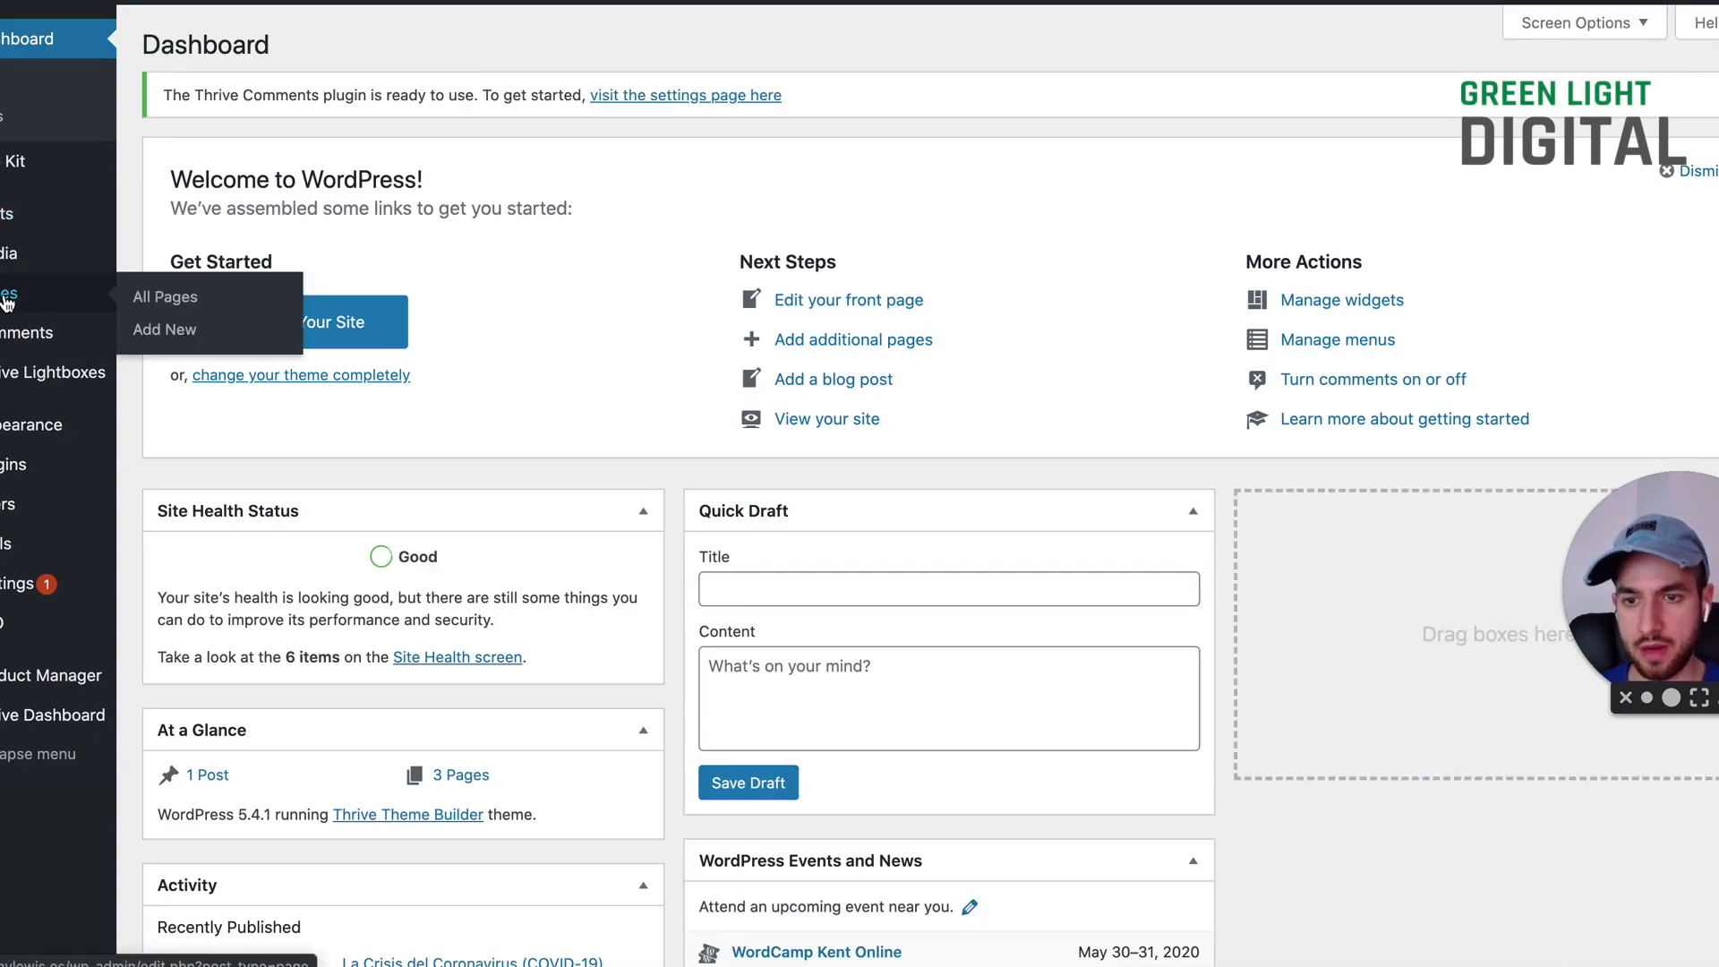
pyautogui.click(7, 302)
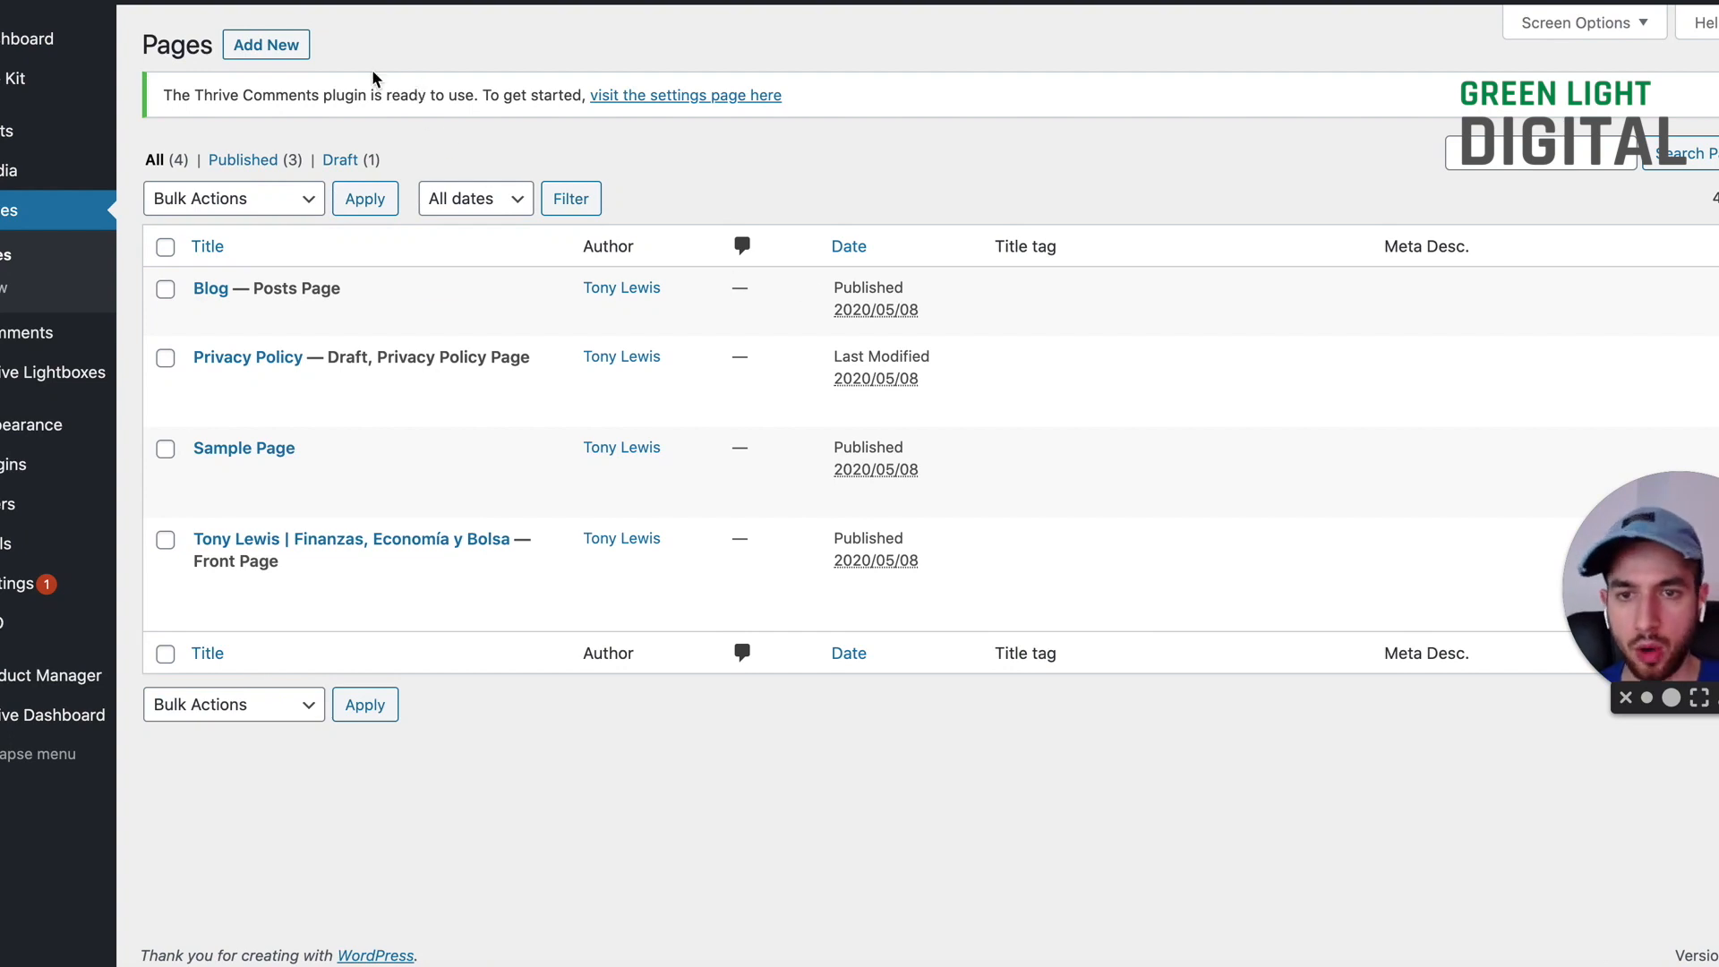
pyautogui.click(283, 45)
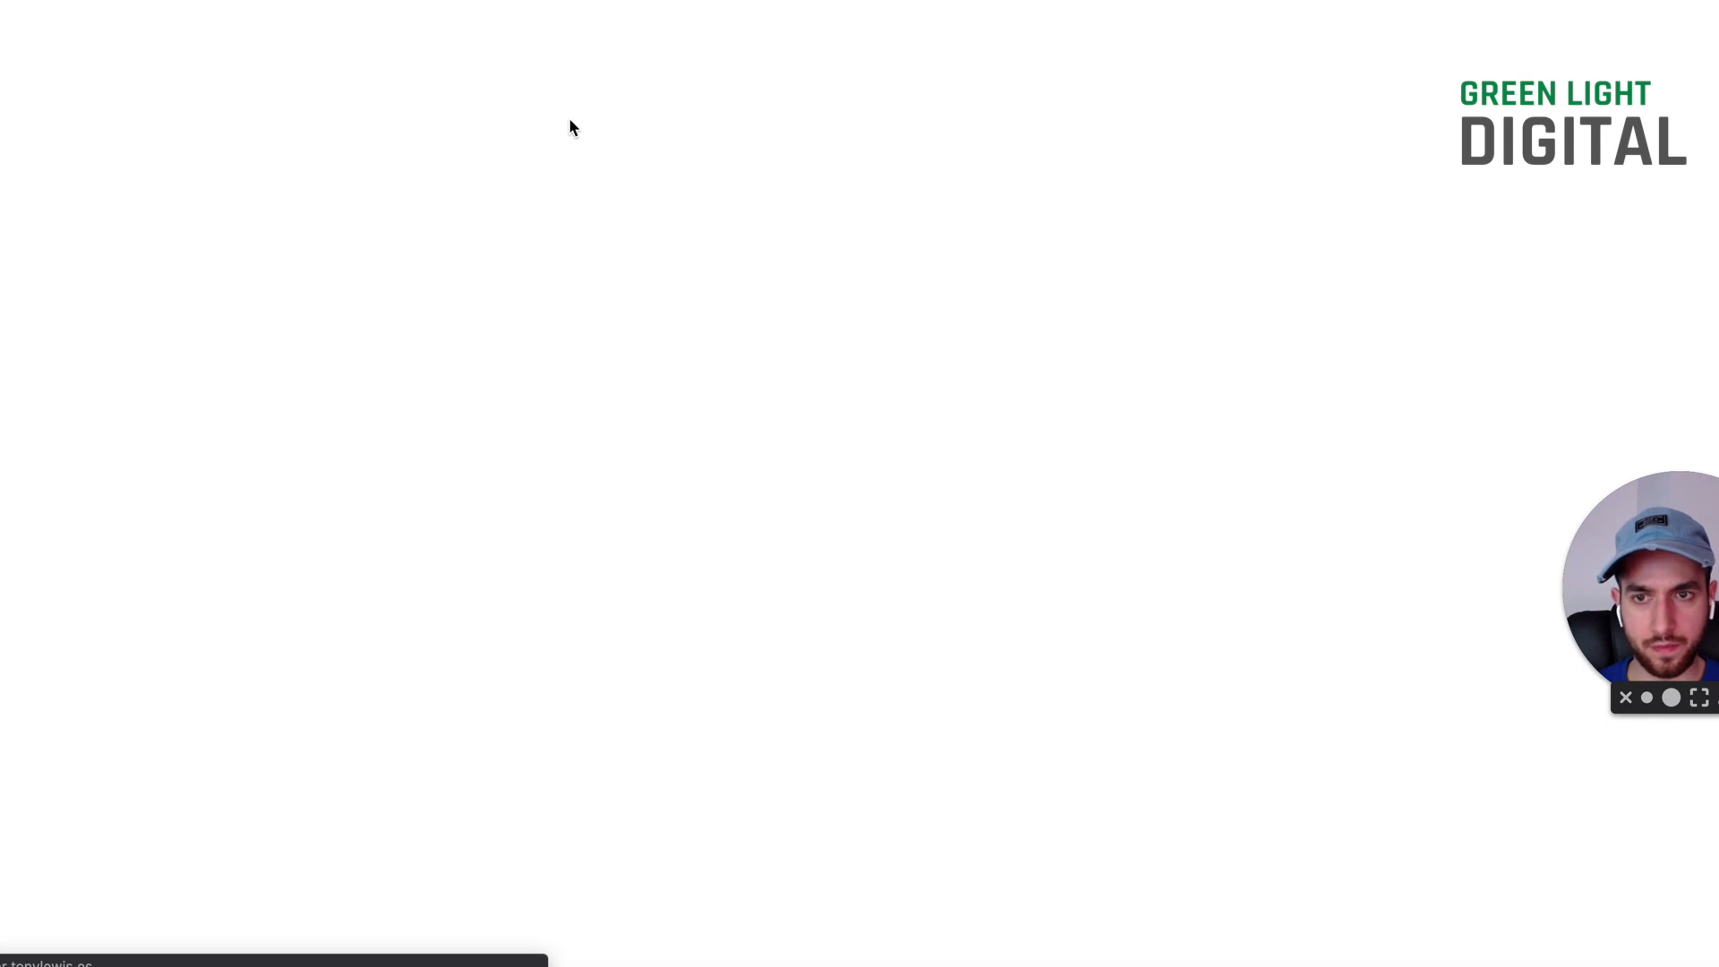
# Step: Title the new page "Tony is proving his point. Huh" and save it as a draft
pyautogui.write('Tony is pro')
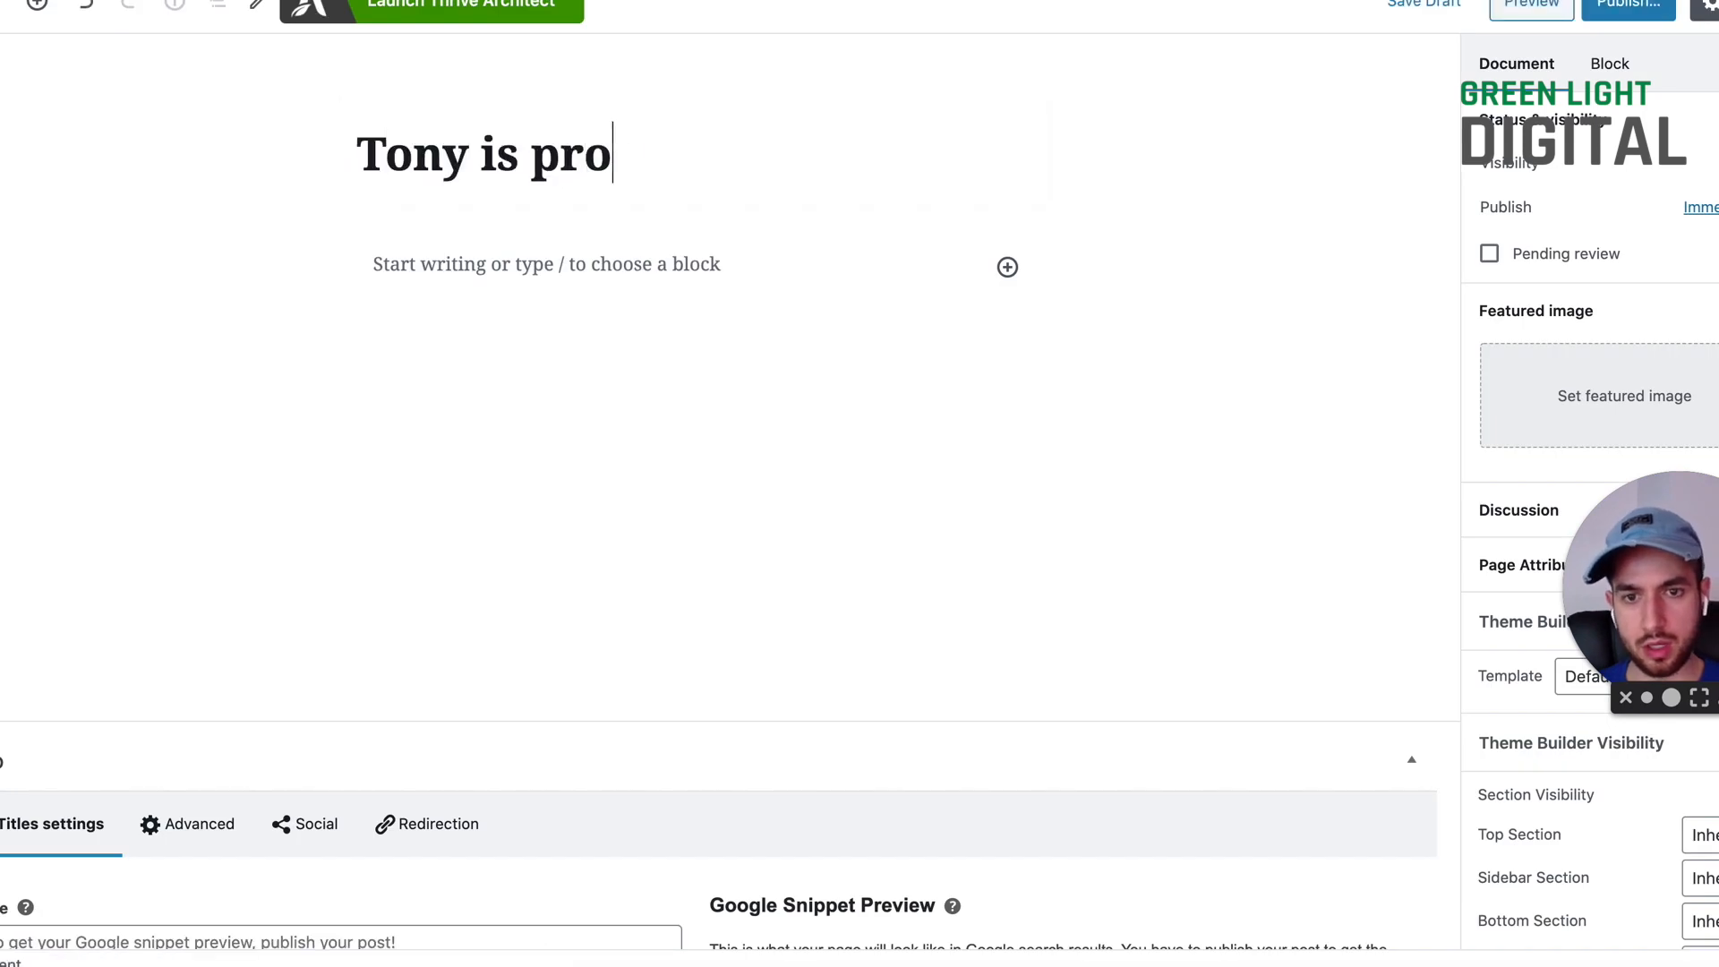
pyautogui.write('ving his point. Huh')
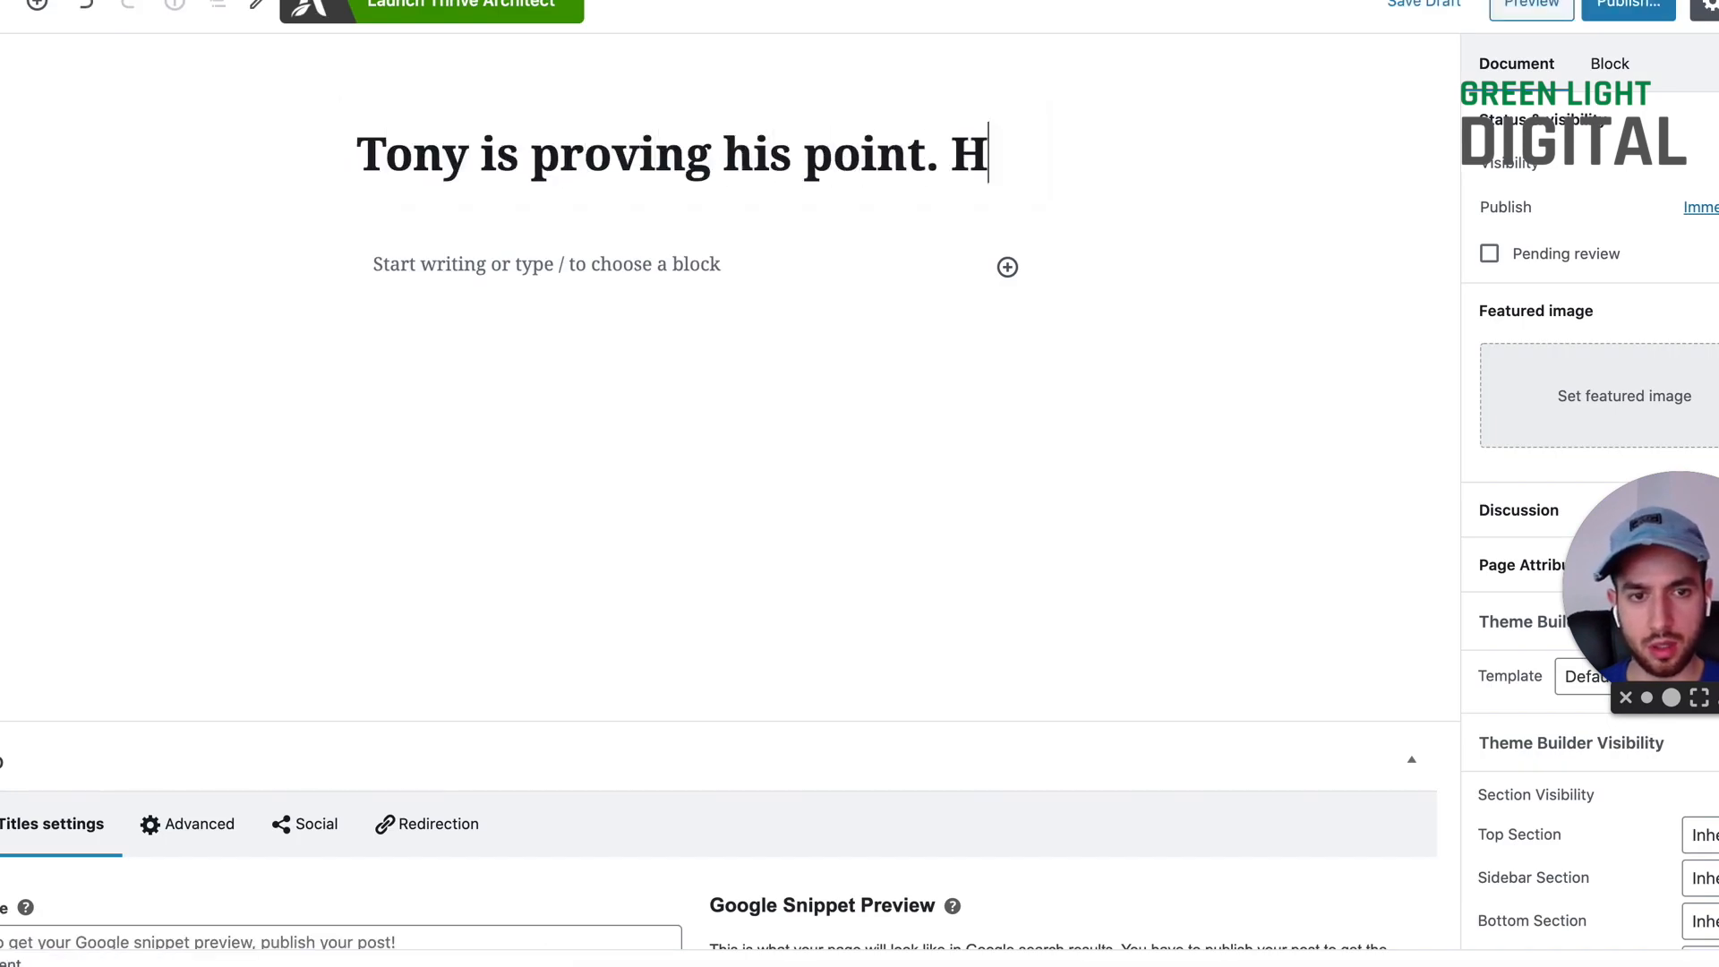
pyautogui.click(1431, 7)
# Step: Look through the page's Theme Builder settings and inspect the header visibility options
pyautogui.moveTo(1612, 546); pyautogui.dragTo(17, 661)
pyautogui.scroll(-7, 1101, 704)
pyautogui.scroll(7, 1101, 705)
pyautogui.scroll(-3, 1488, 751)
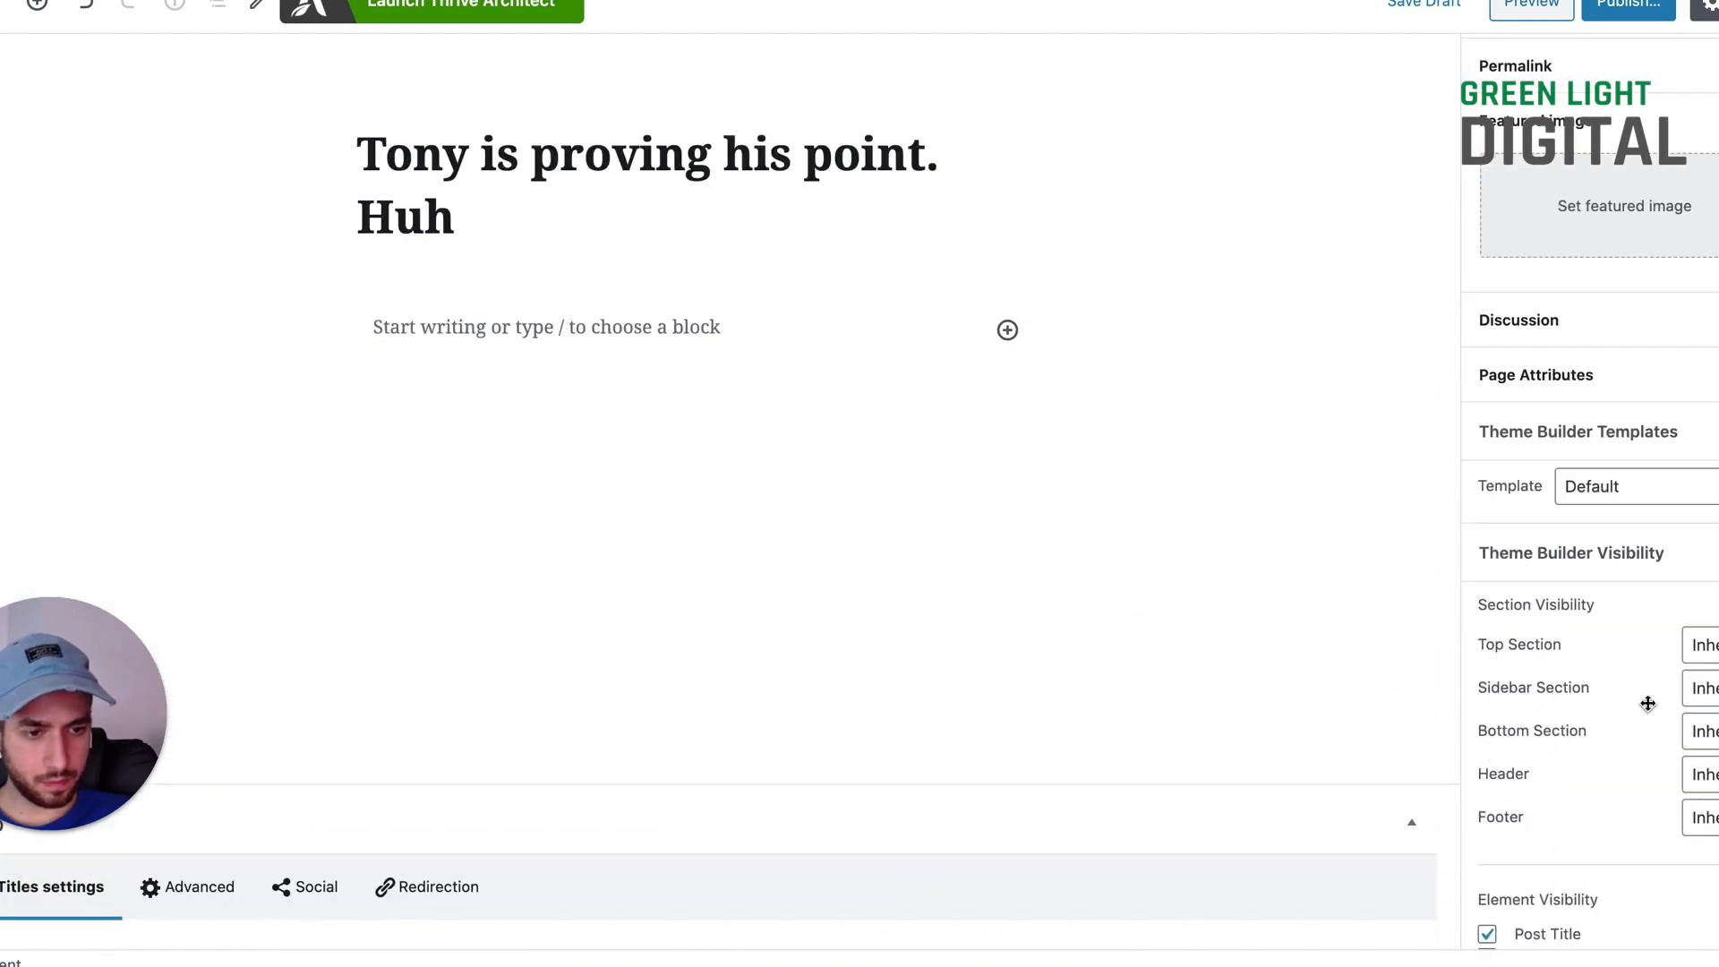
pyautogui.click(1705, 774)
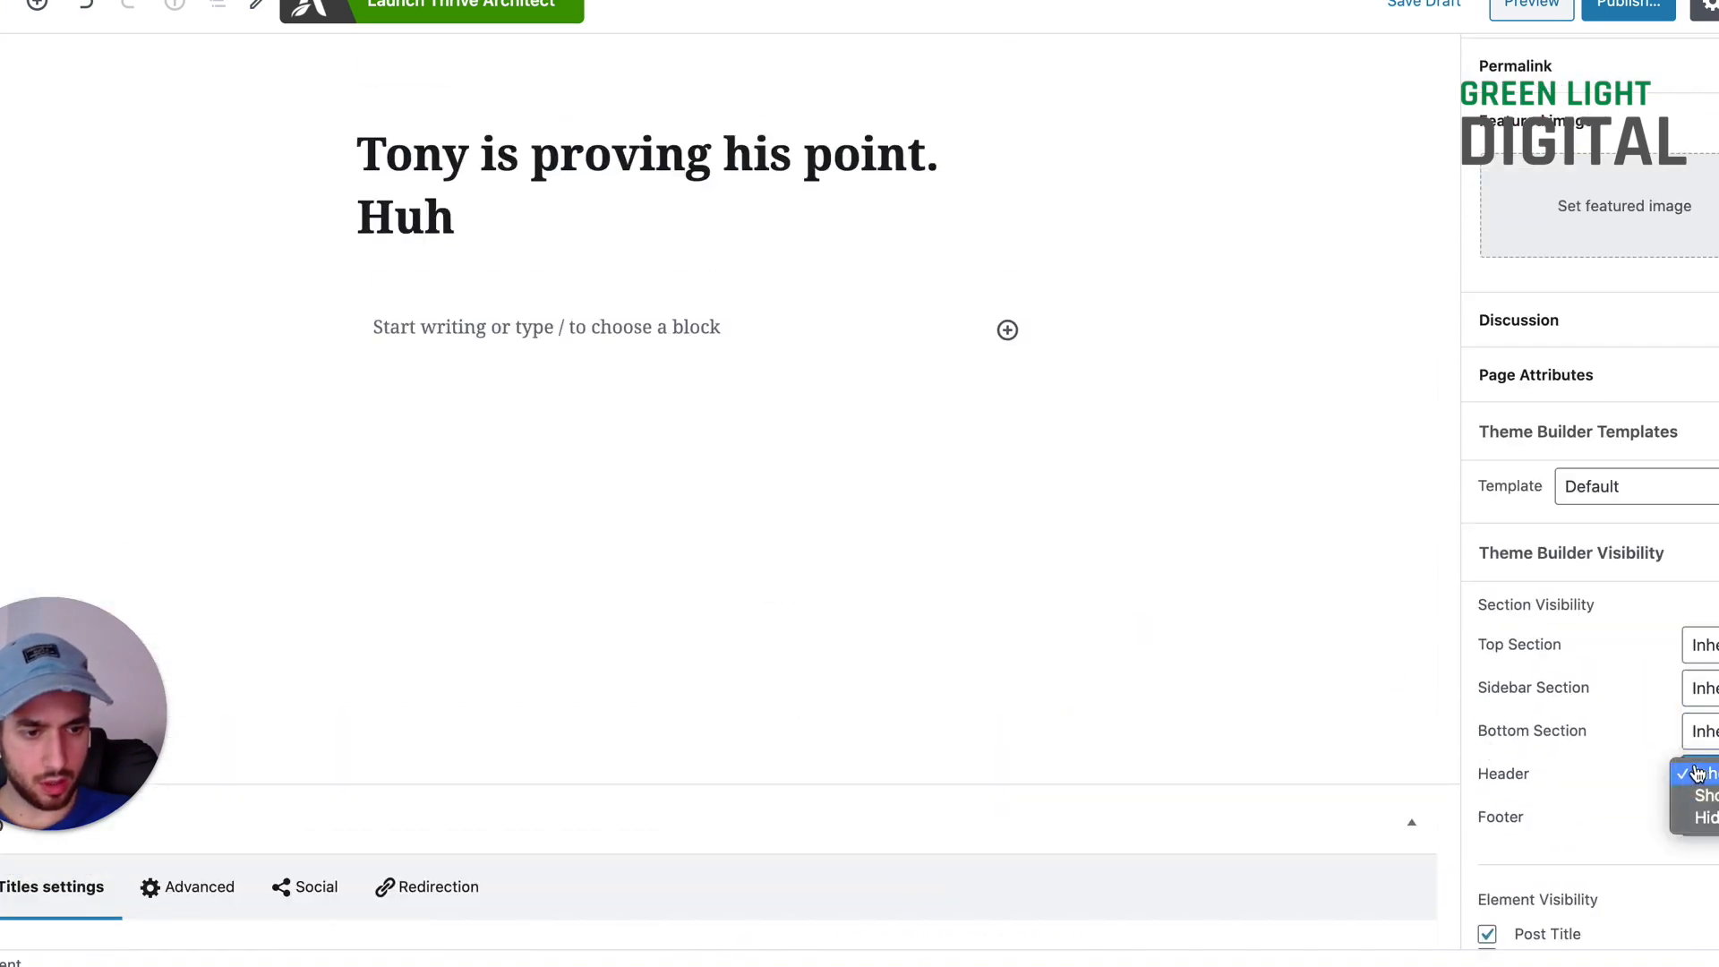
pyautogui.scroll(5, 1538, 692)
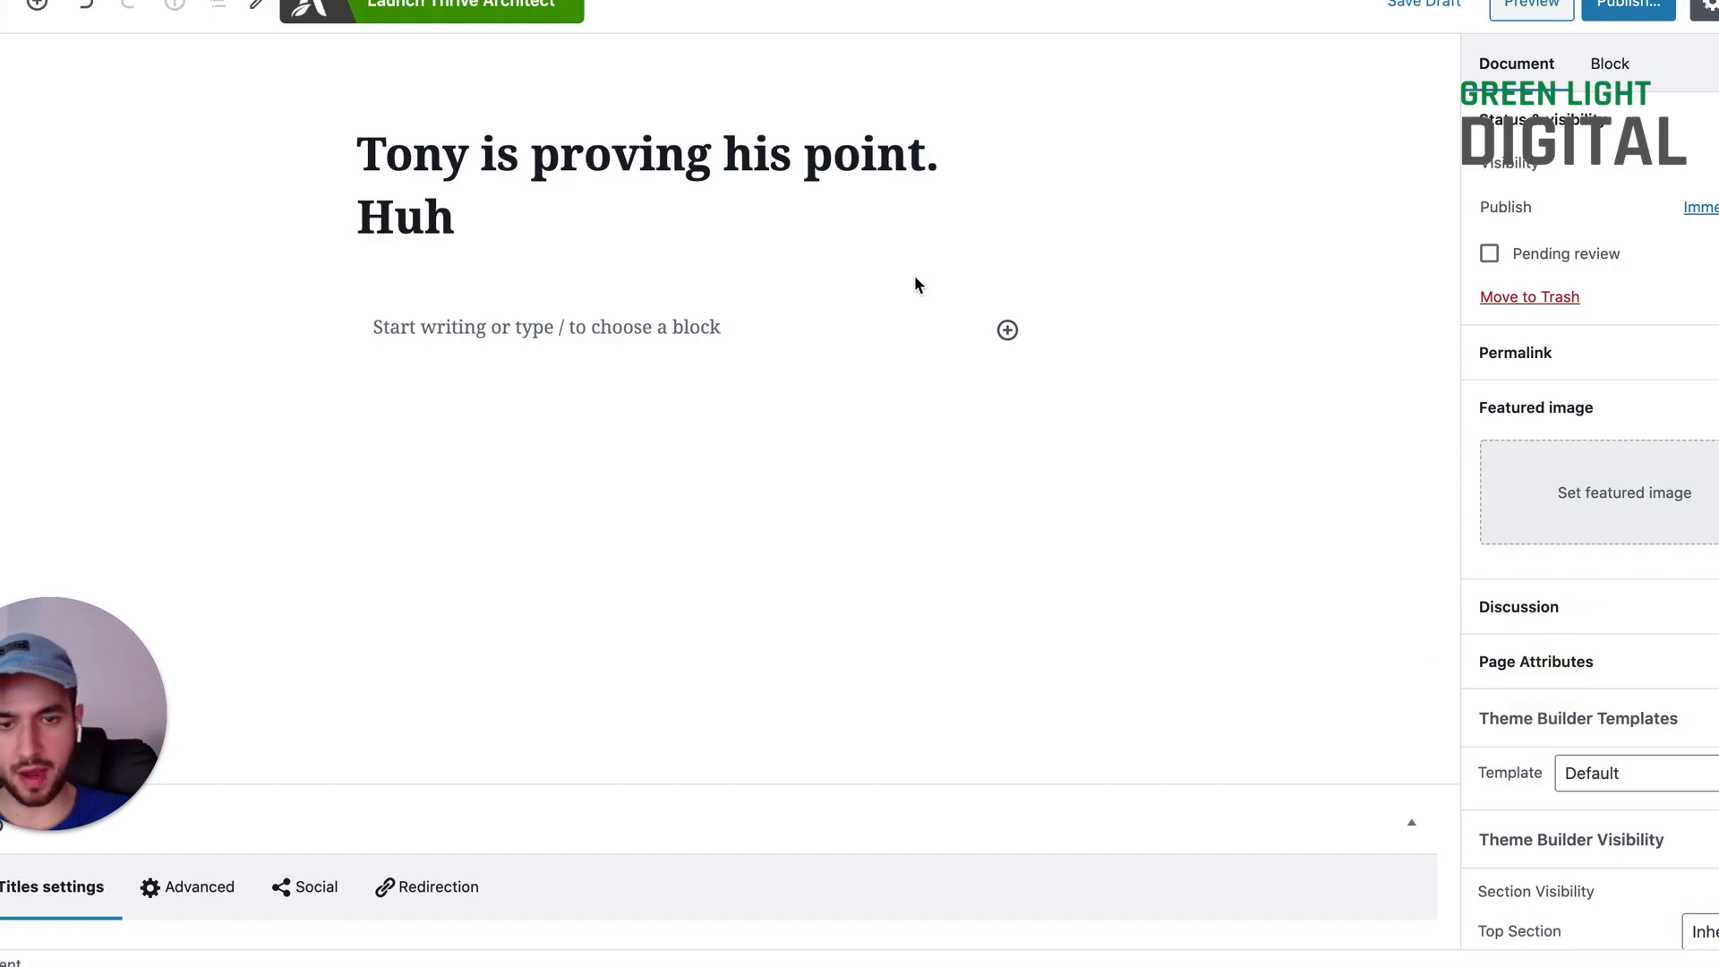
# Step: Open the new page in Thrive Architect and review its header, body sections and footer
pyautogui.click(426, 16)
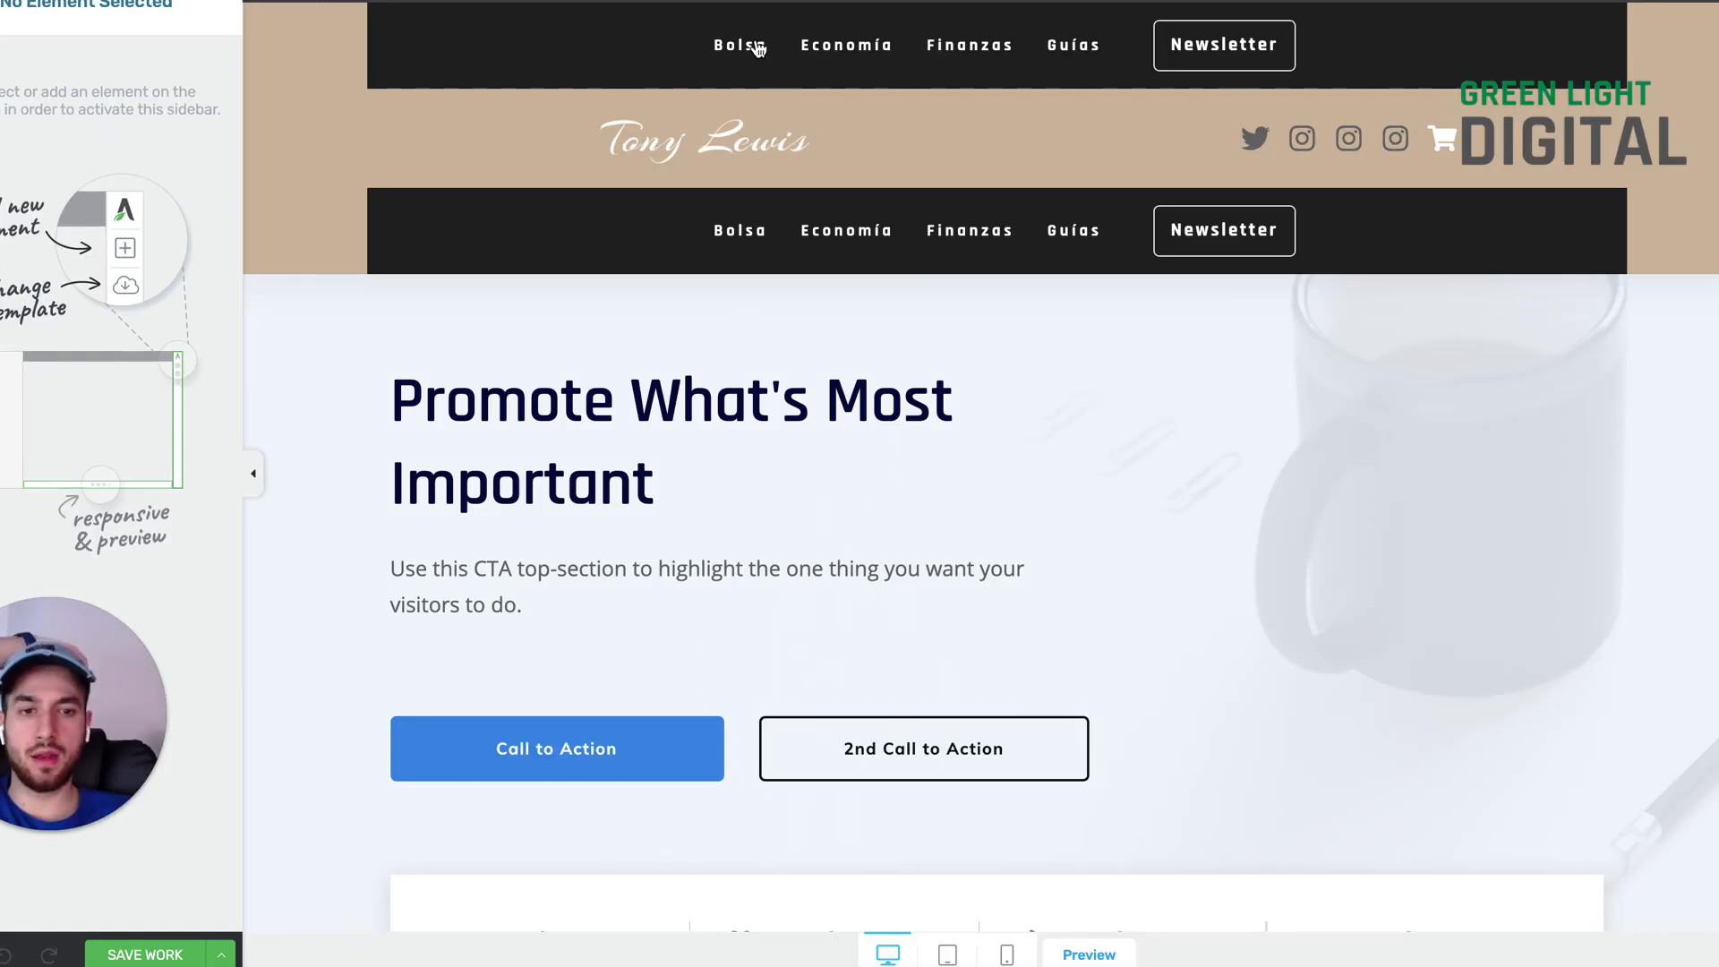
pyautogui.scroll(-9, 900, 373)
pyautogui.scroll(7, 900, 376)
pyautogui.scroll(-7, 900, 380)
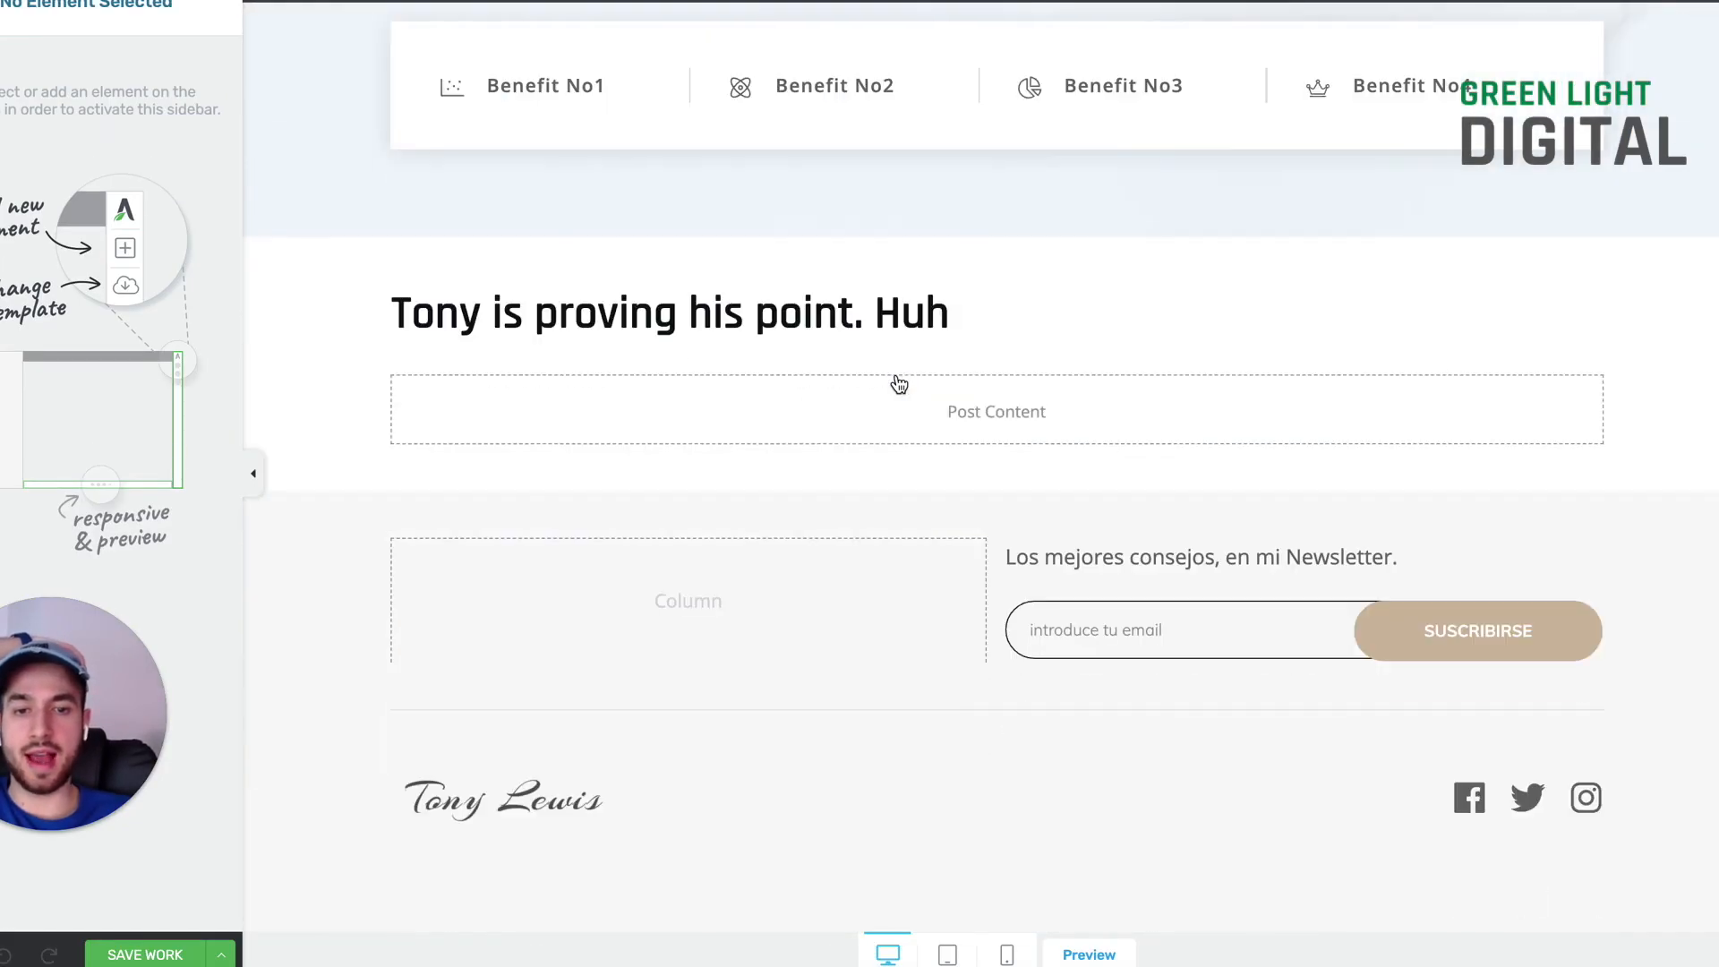
# Step: Examine the page's settings and the list of templates available for this page
pyautogui.scroll(8, 900, 384)
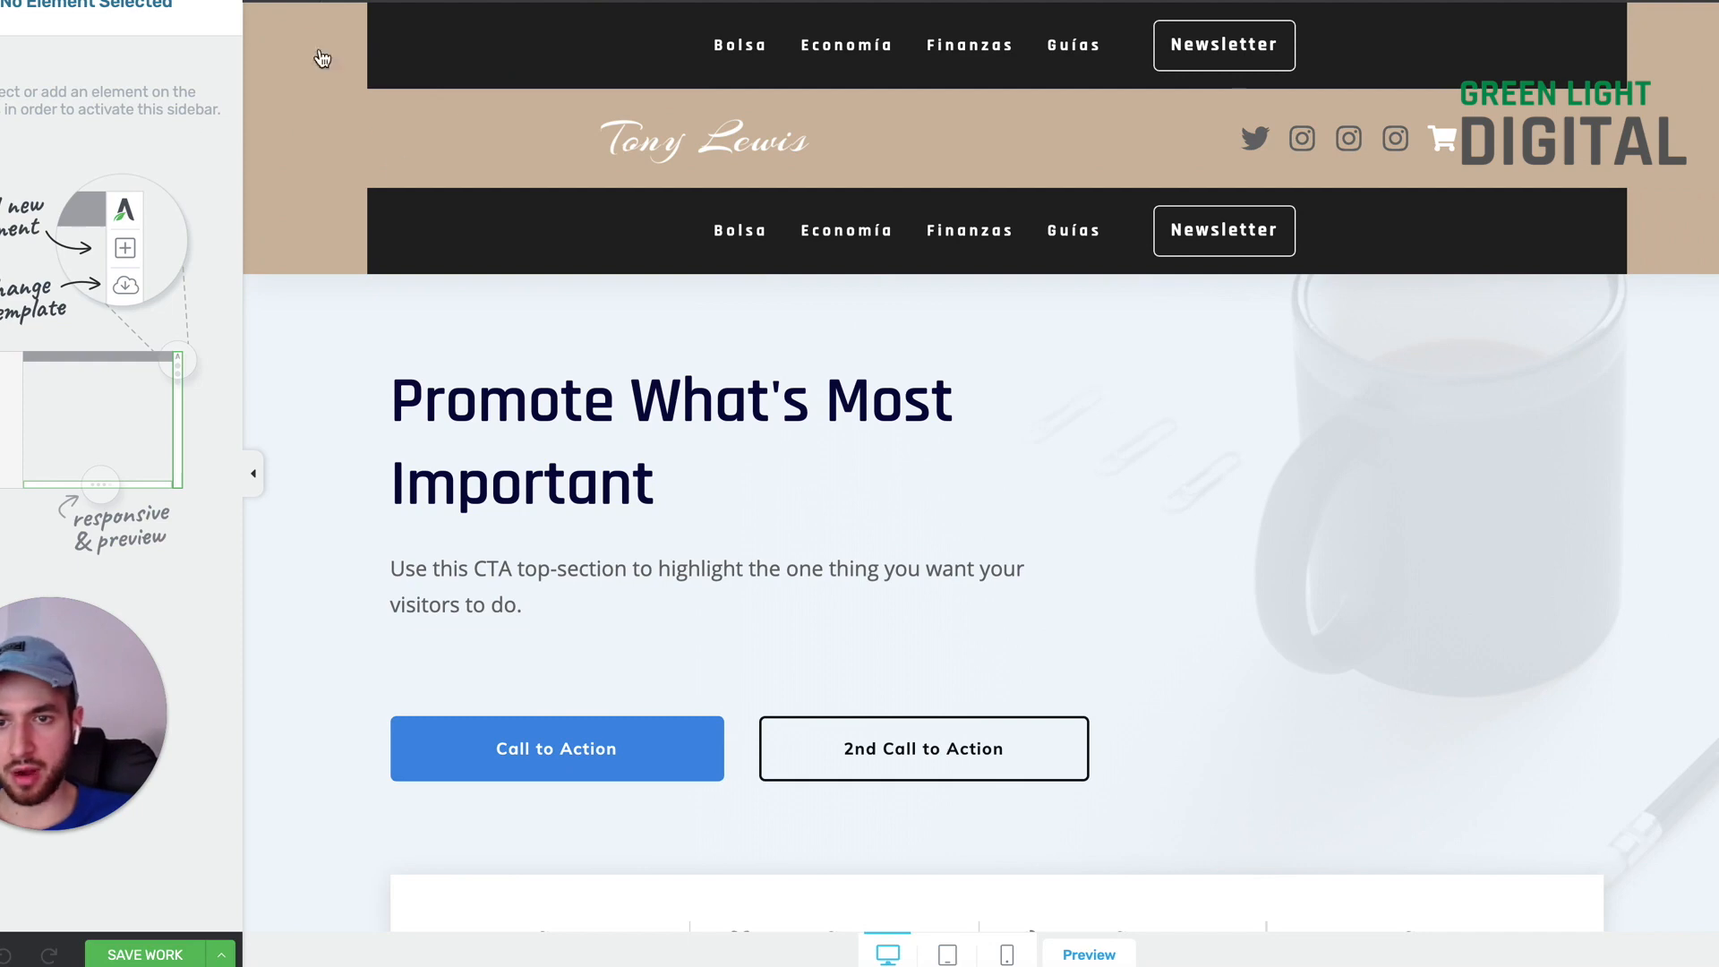
pyautogui.click(318, 1)
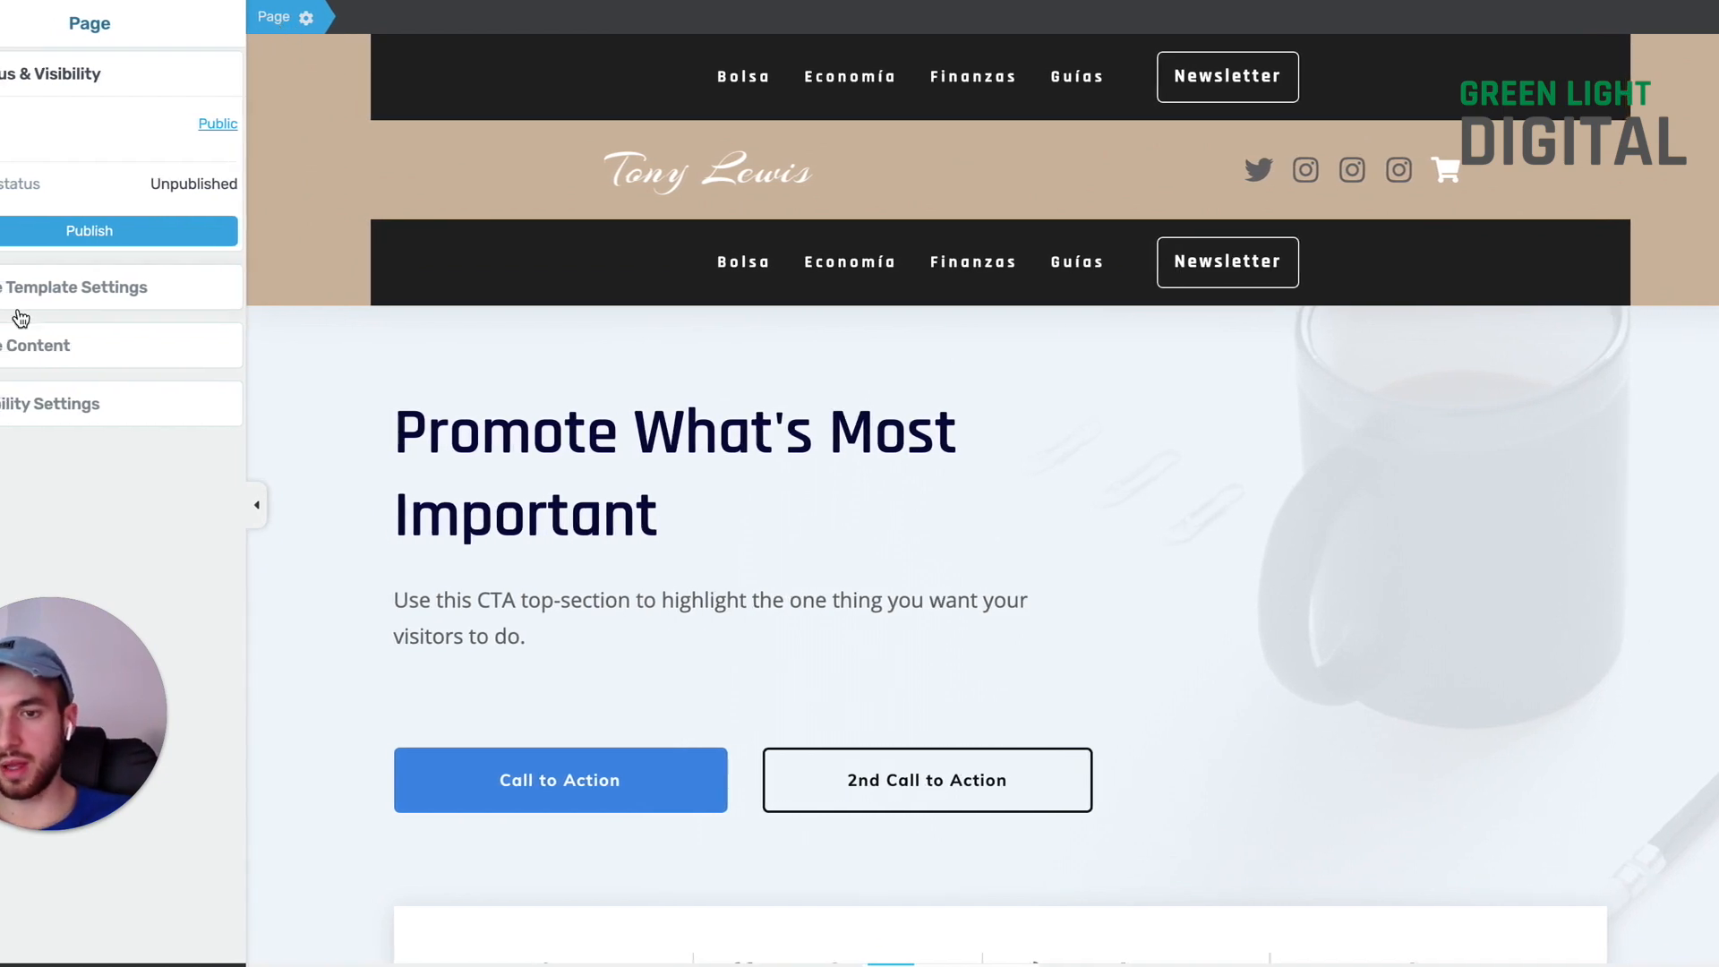
pyautogui.click(47, 295)
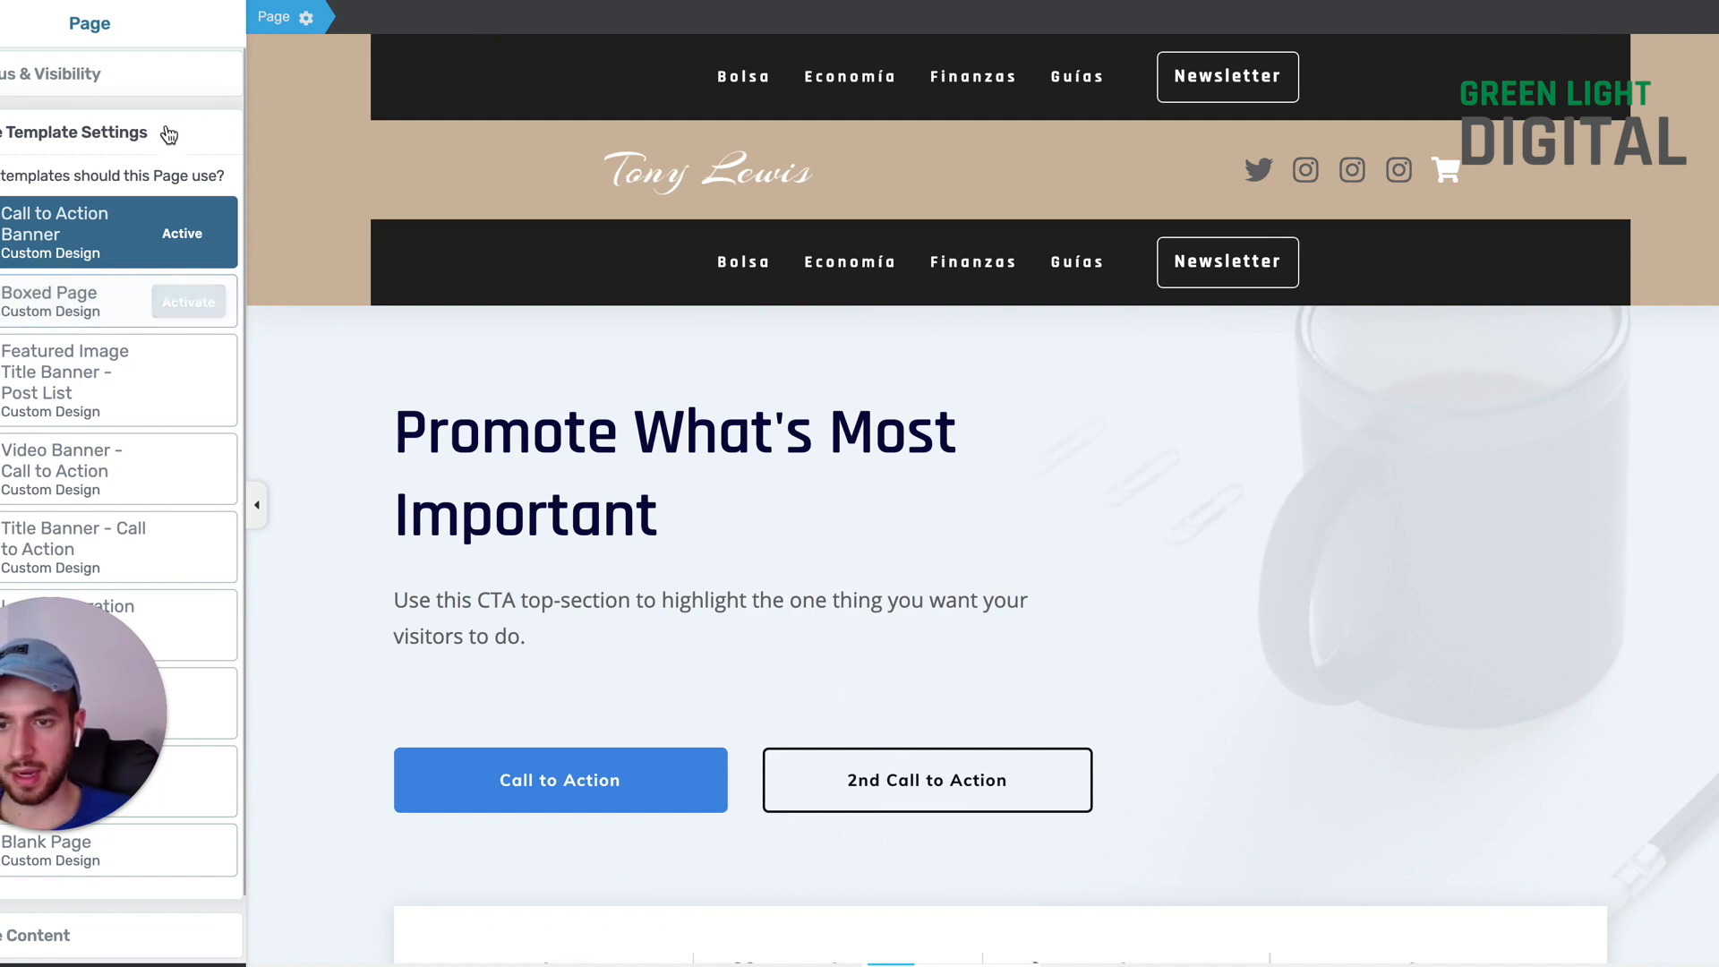
pyautogui.moveTo(81, 711); pyautogui.dragTo(1016, 475)
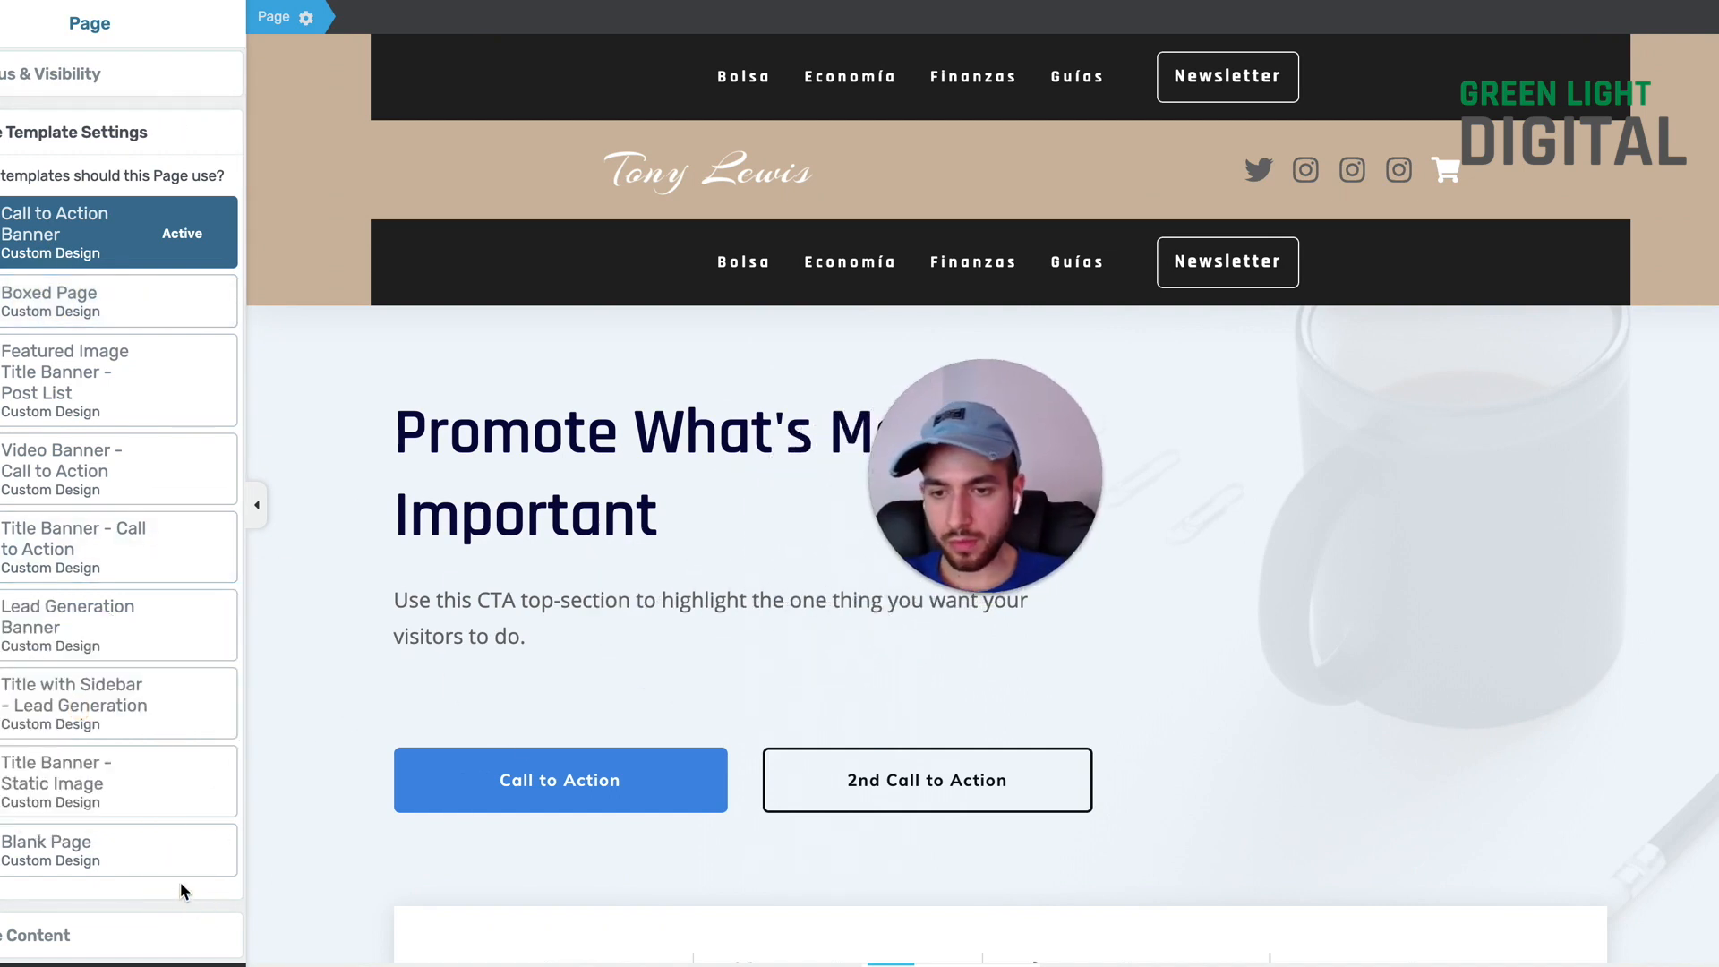
pyautogui.moveTo(123, 722)
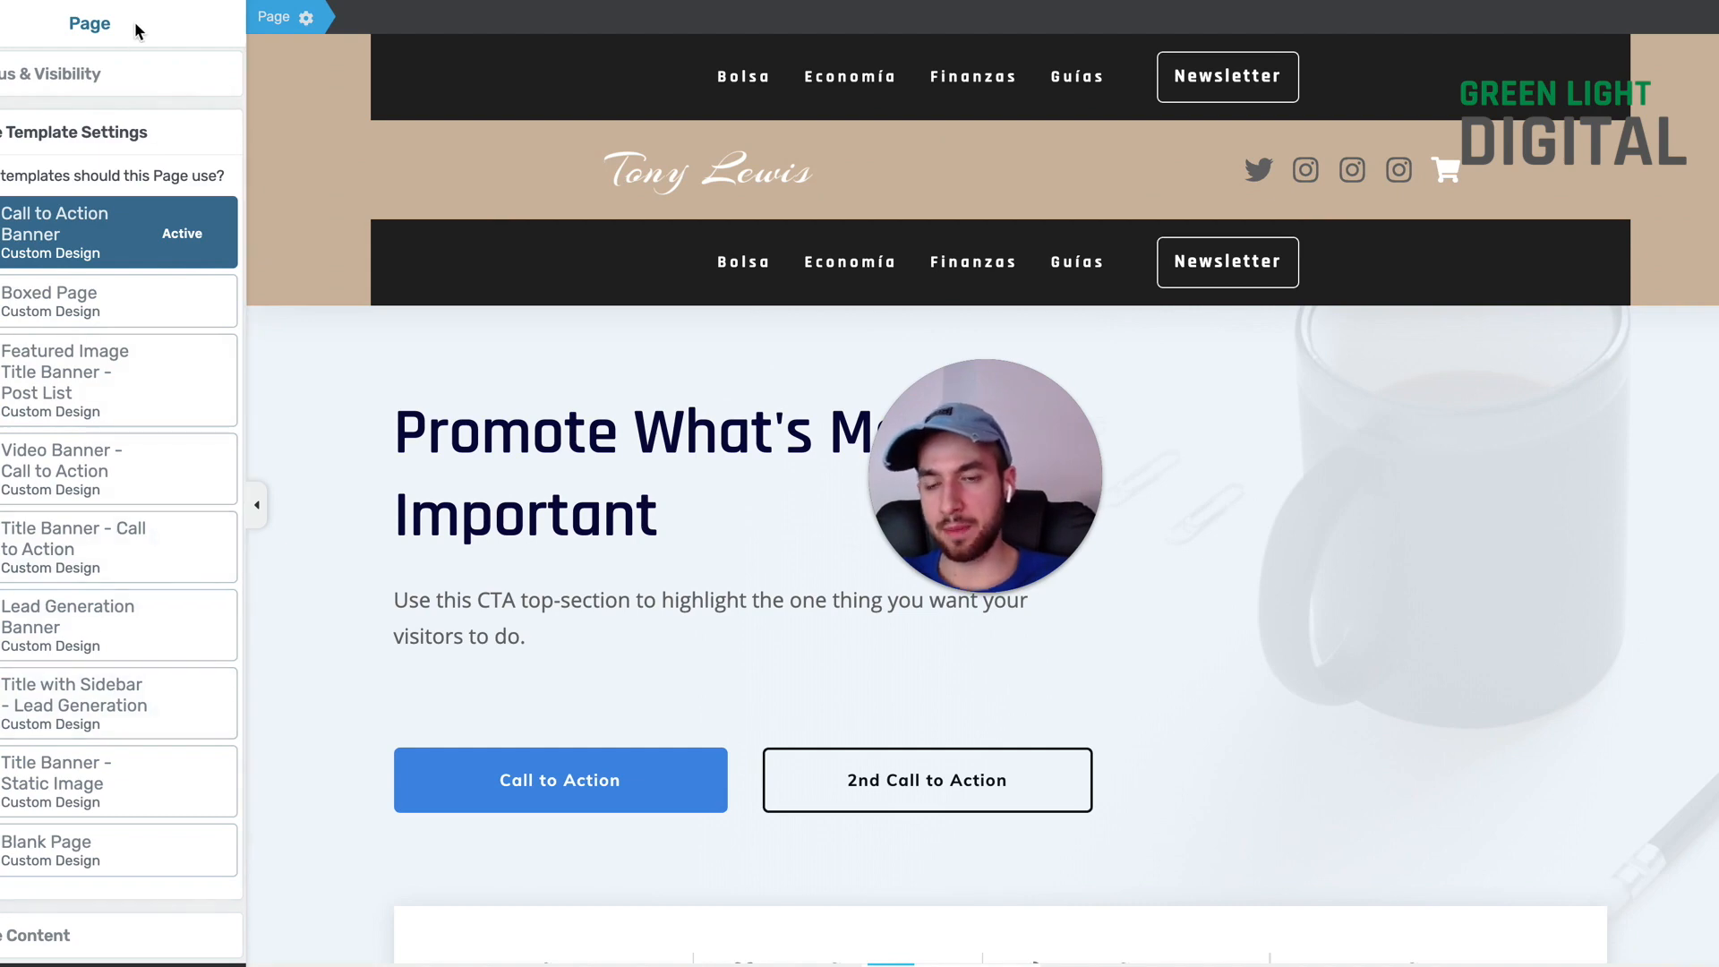
pyautogui.click(106, 143)
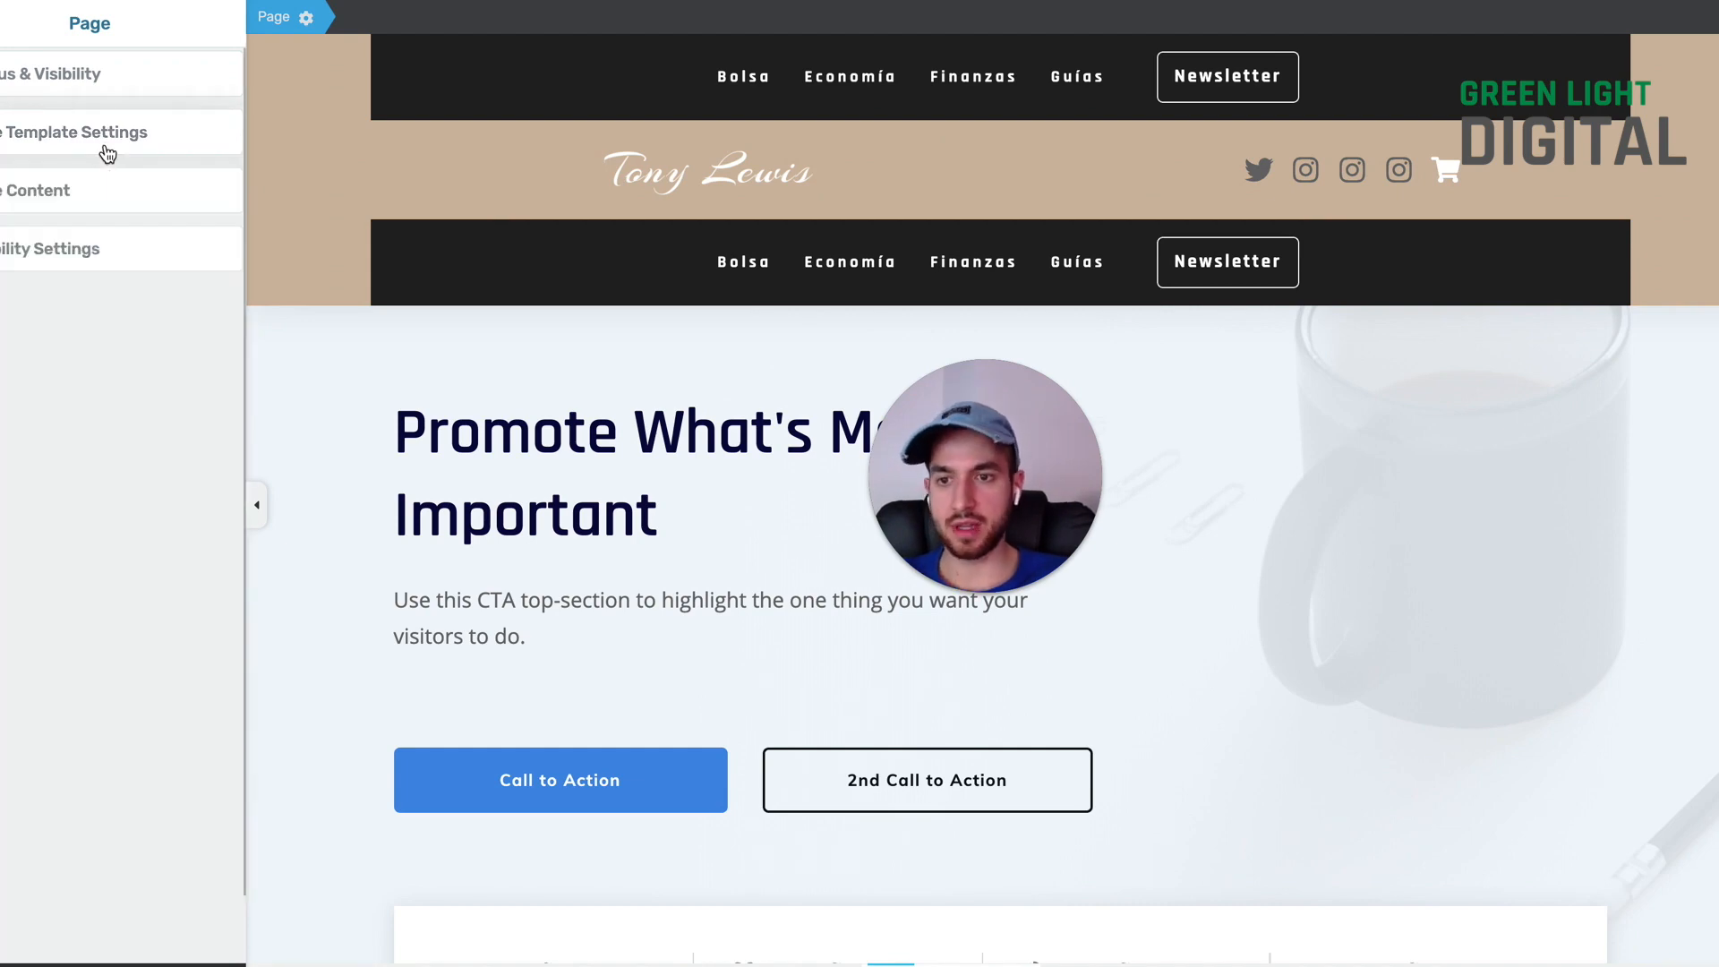
# Step: Set the header's visibility to Hide for this page
pyautogui.click(76, 204)
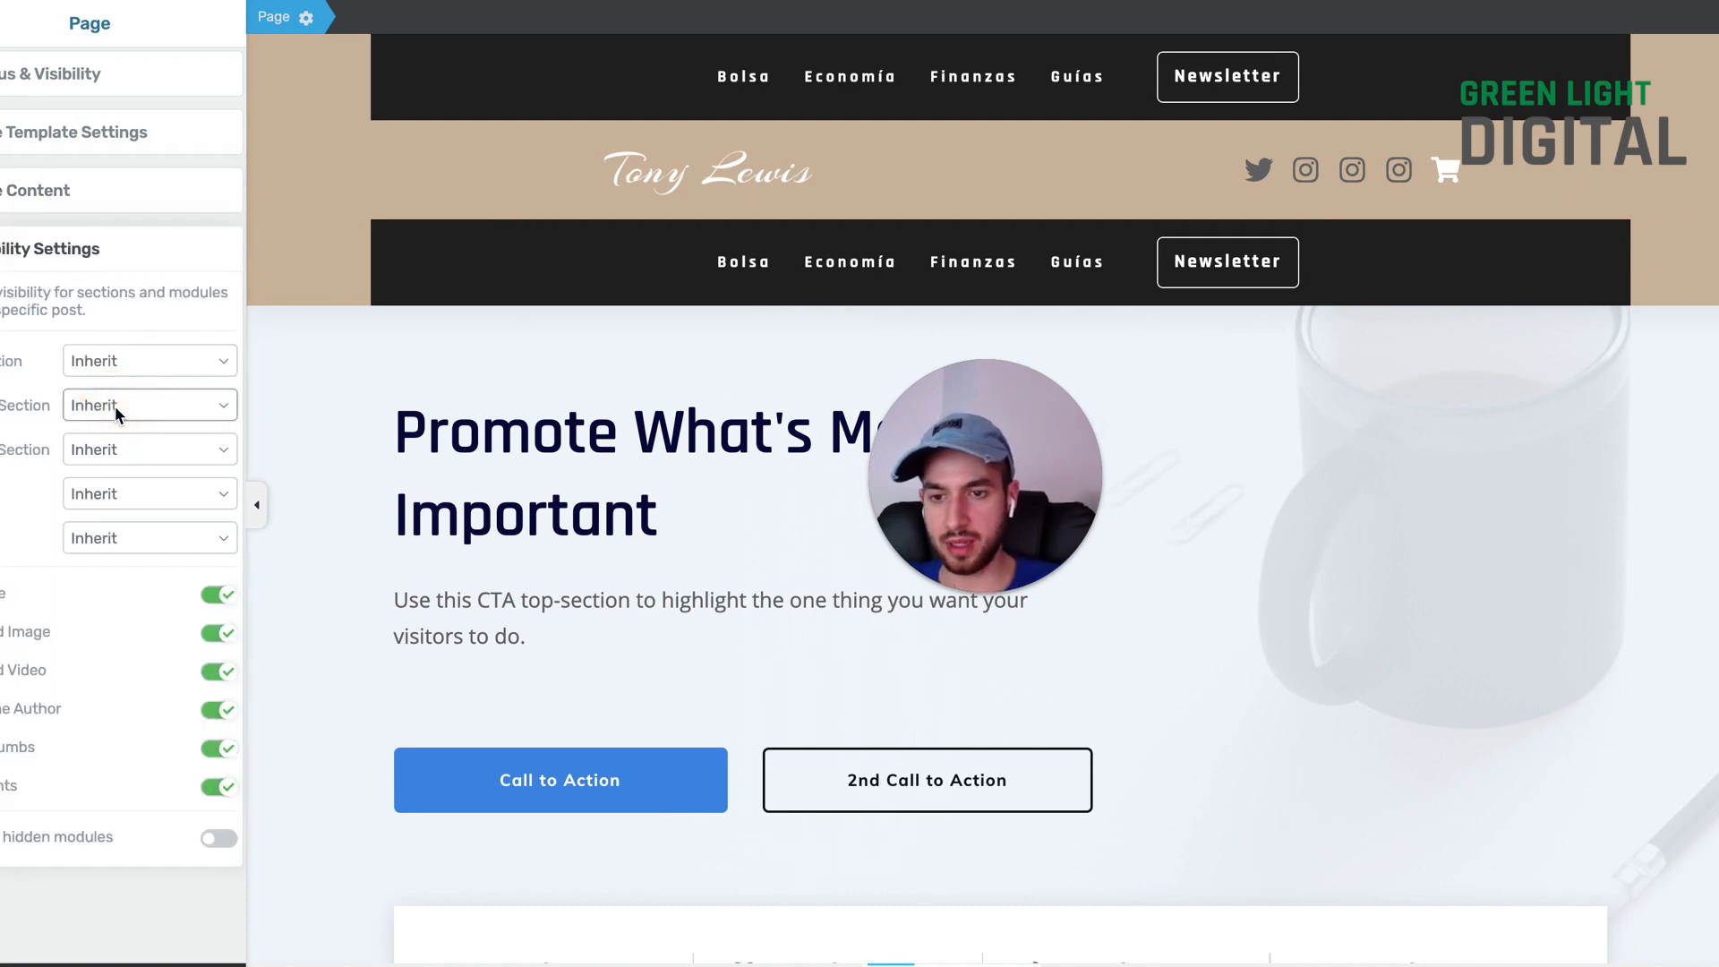
pyautogui.click(166, 497)
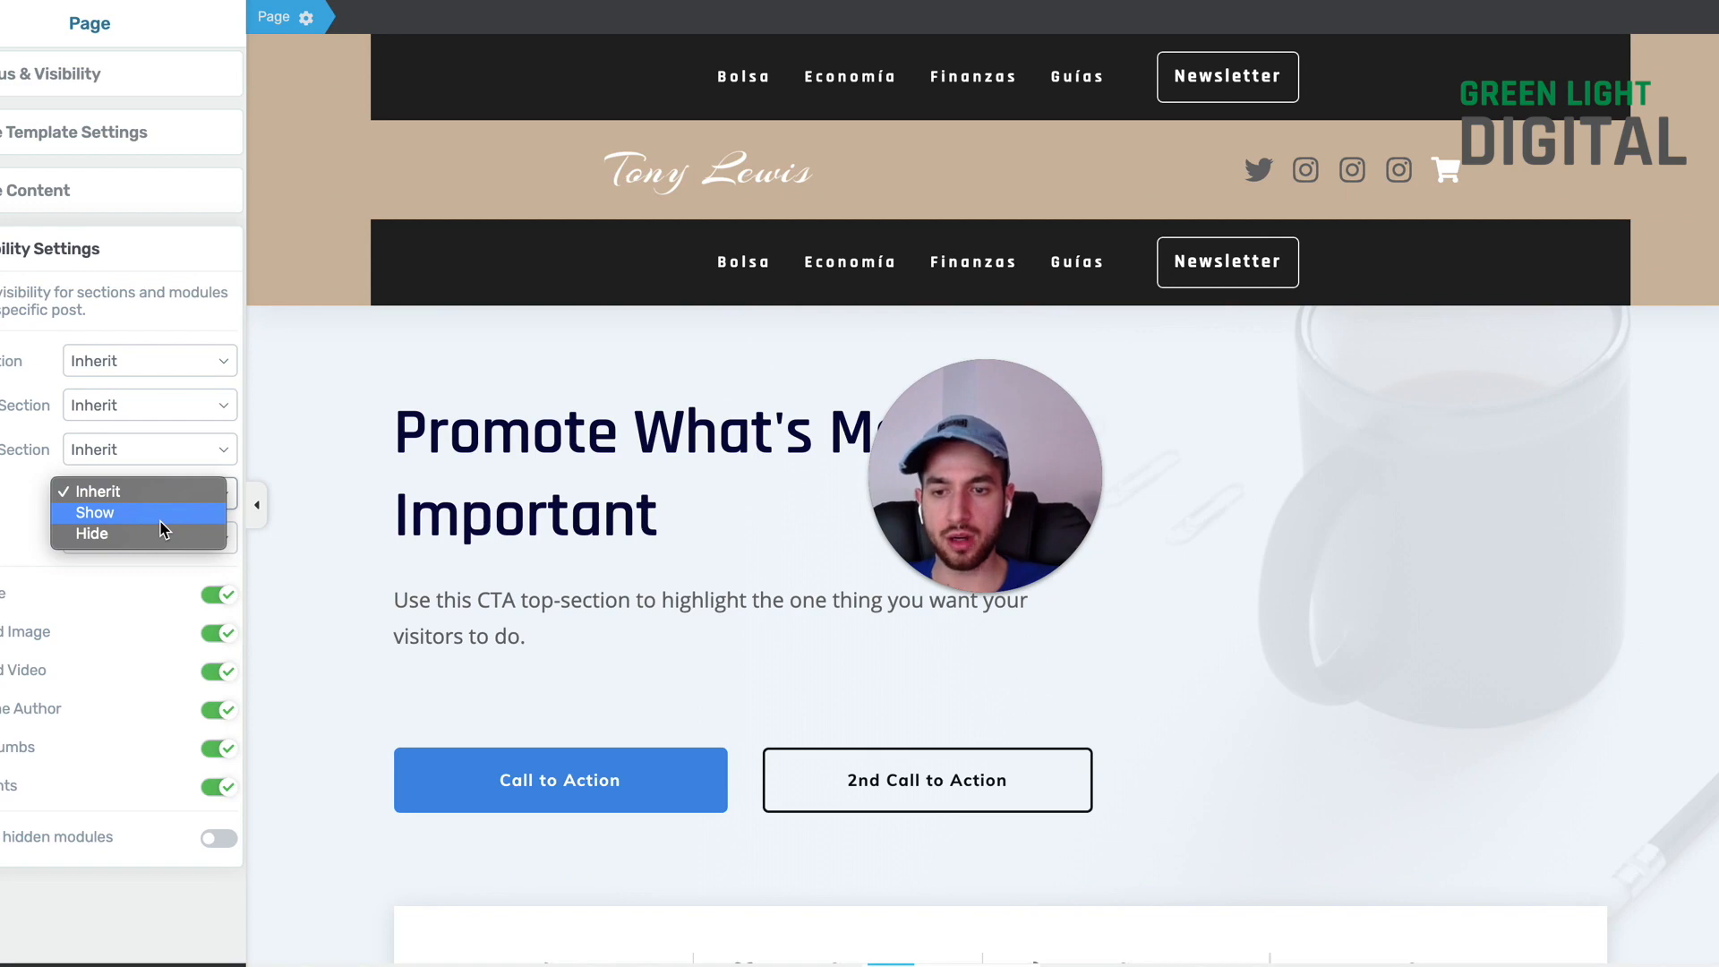
pyautogui.click(162, 534)
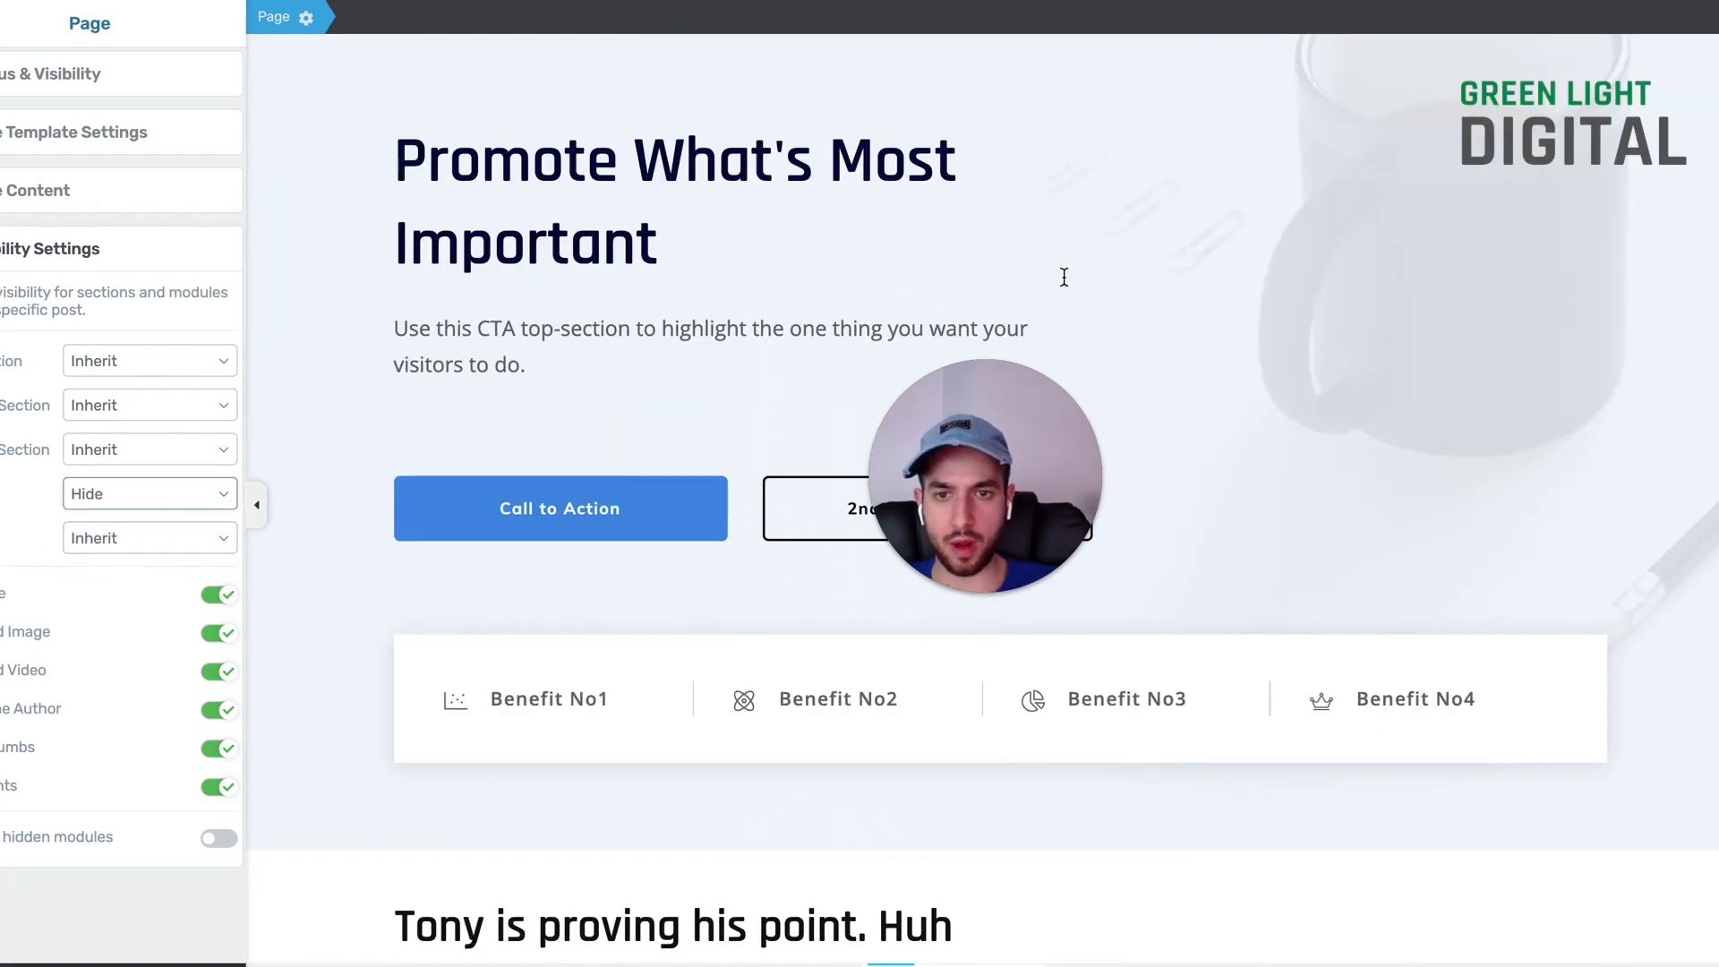
# Step: Examine the page without its header, from the call-to-action banner through the post content to the footer
pyautogui.moveTo(1580, 516); pyautogui.dragTo(32, 268)
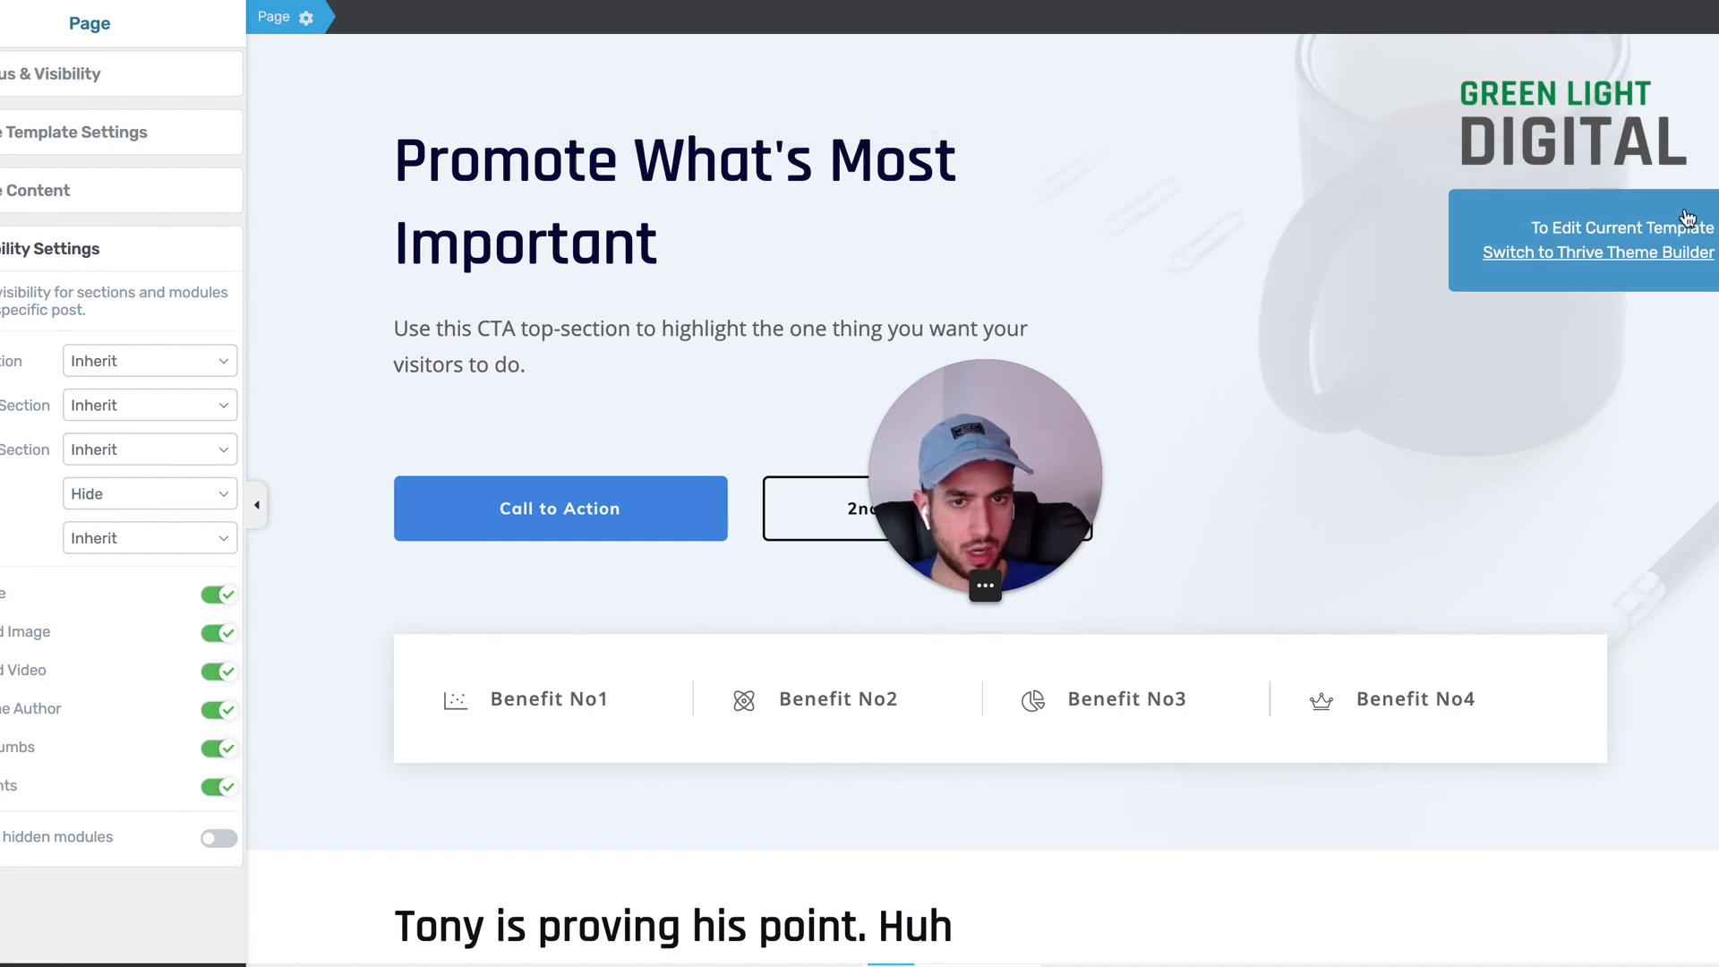
pyautogui.click(1432, 230)
pyautogui.scroll(-6, 947, 540)
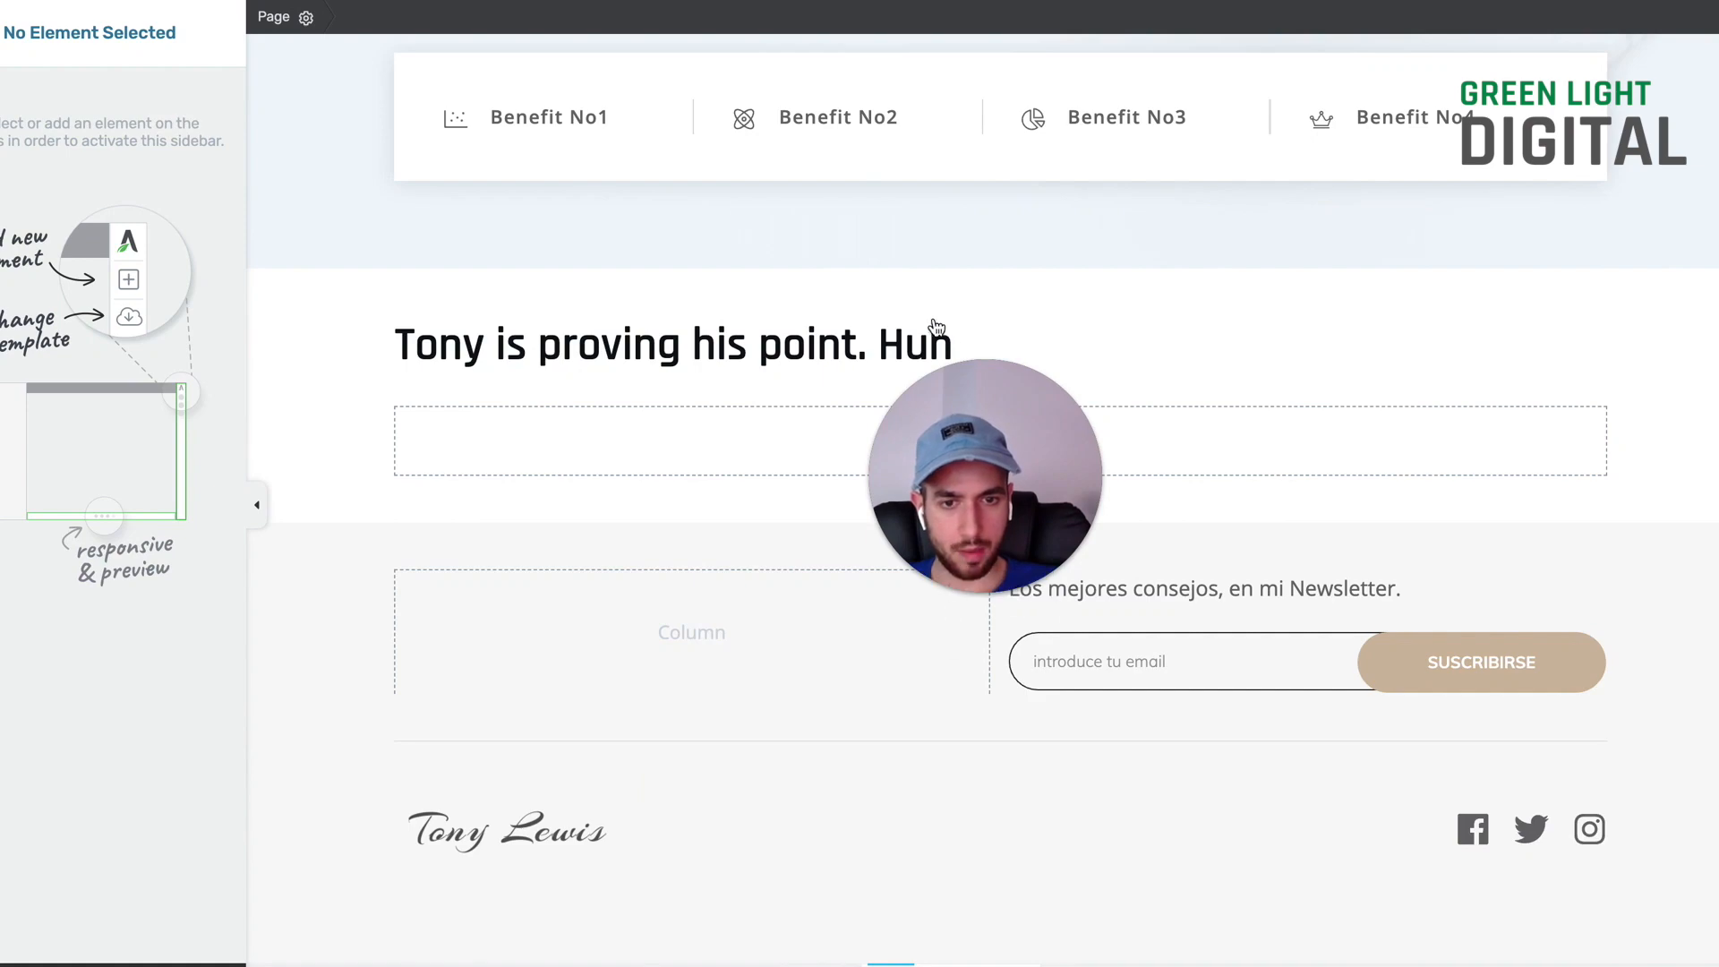
pyautogui.scroll(6, 622, 453)
pyautogui.scroll(-2, 1079, 880)
pyautogui.scroll(-1, 1079, 880)
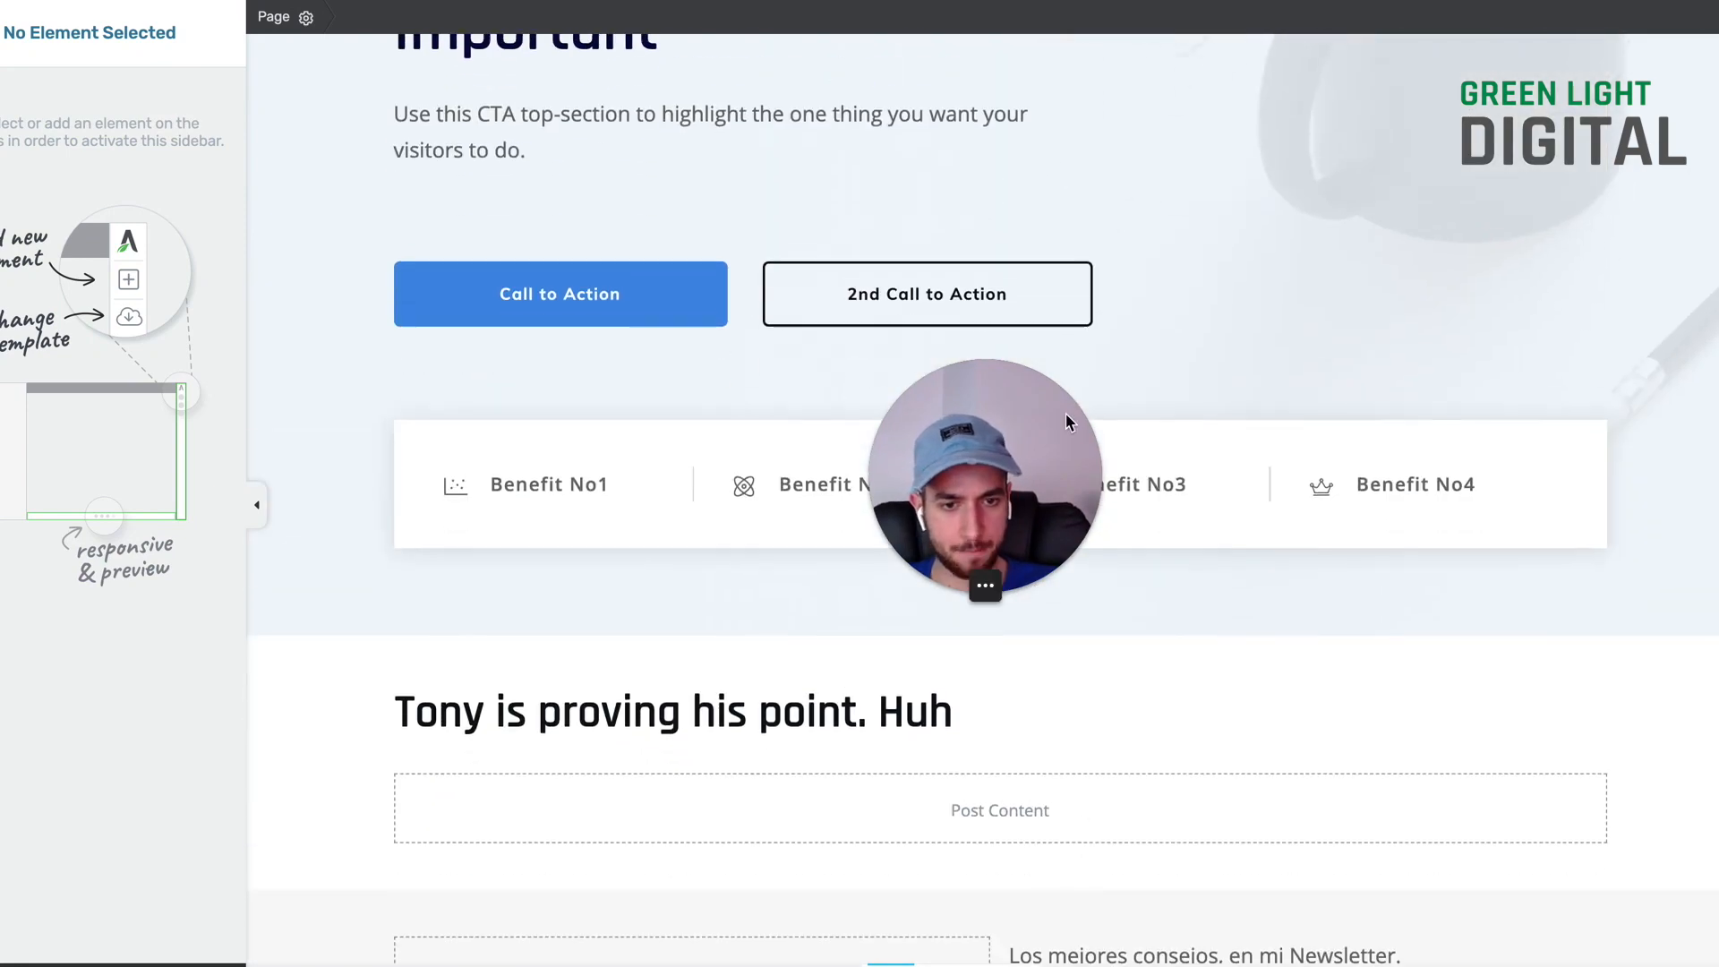
pyautogui.moveTo(942, 471); pyautogui.dragTo(139, 788)
pyautogui.scroll(-4, 836, 651)
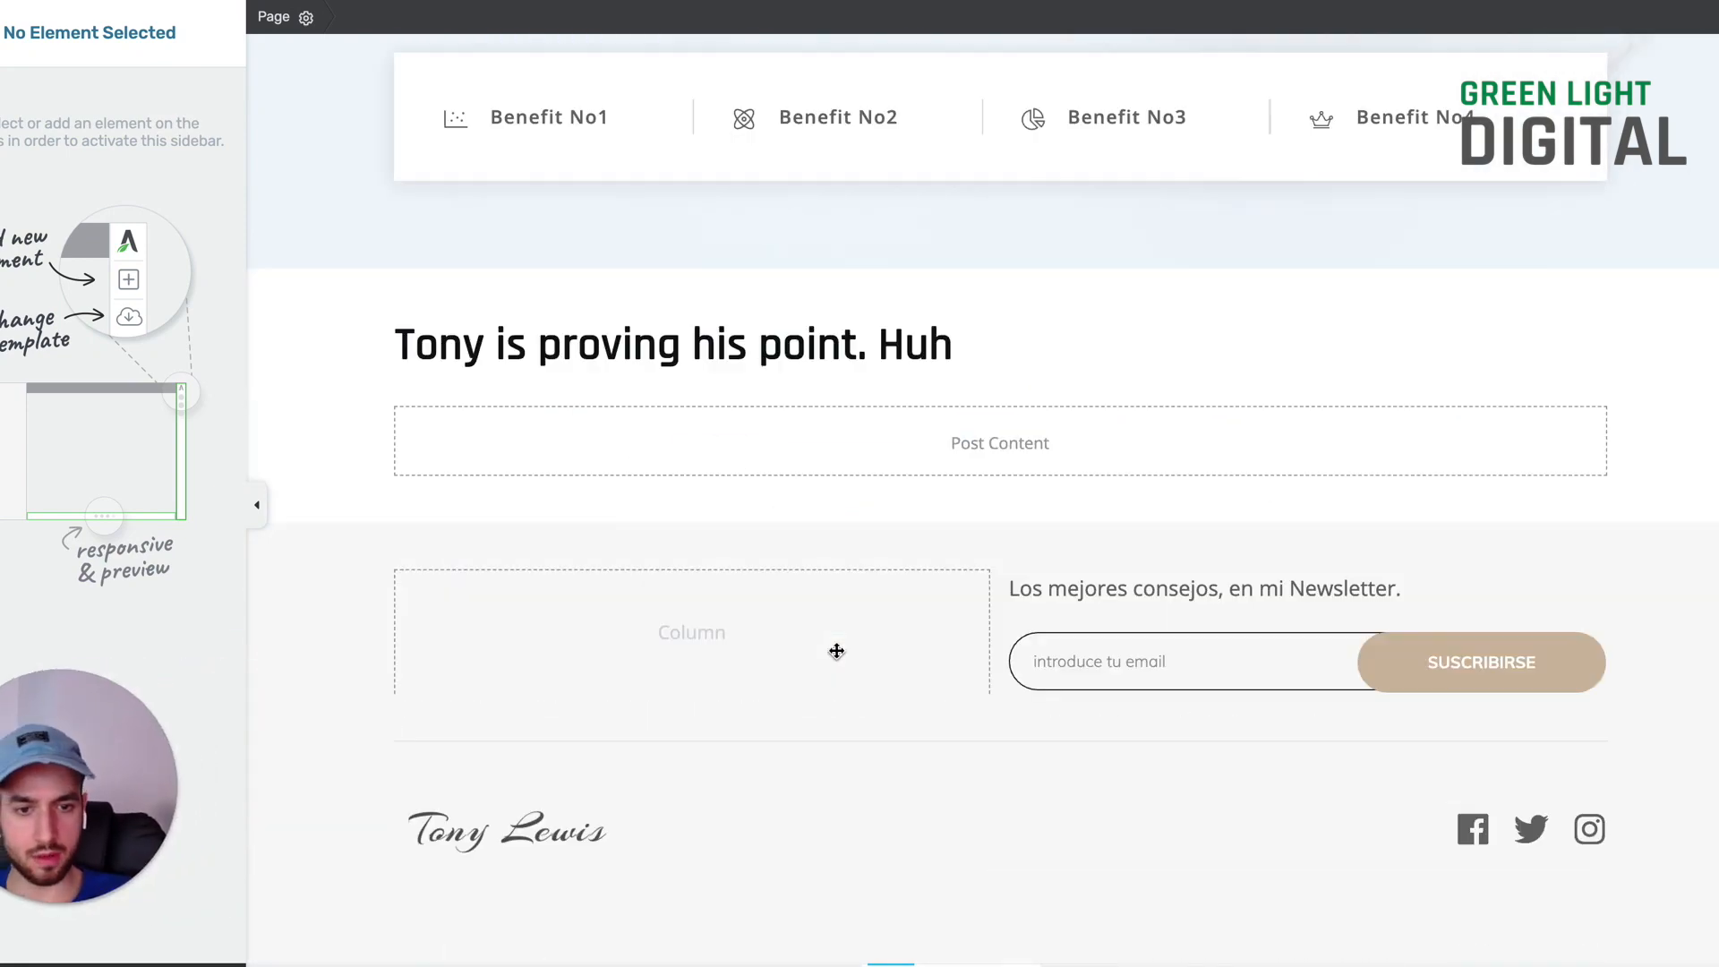
pyautogui.scroll(6, 836, 652)
pyautogui.moveTo(108, 752); pyautogui.dragTo(1048, 462)
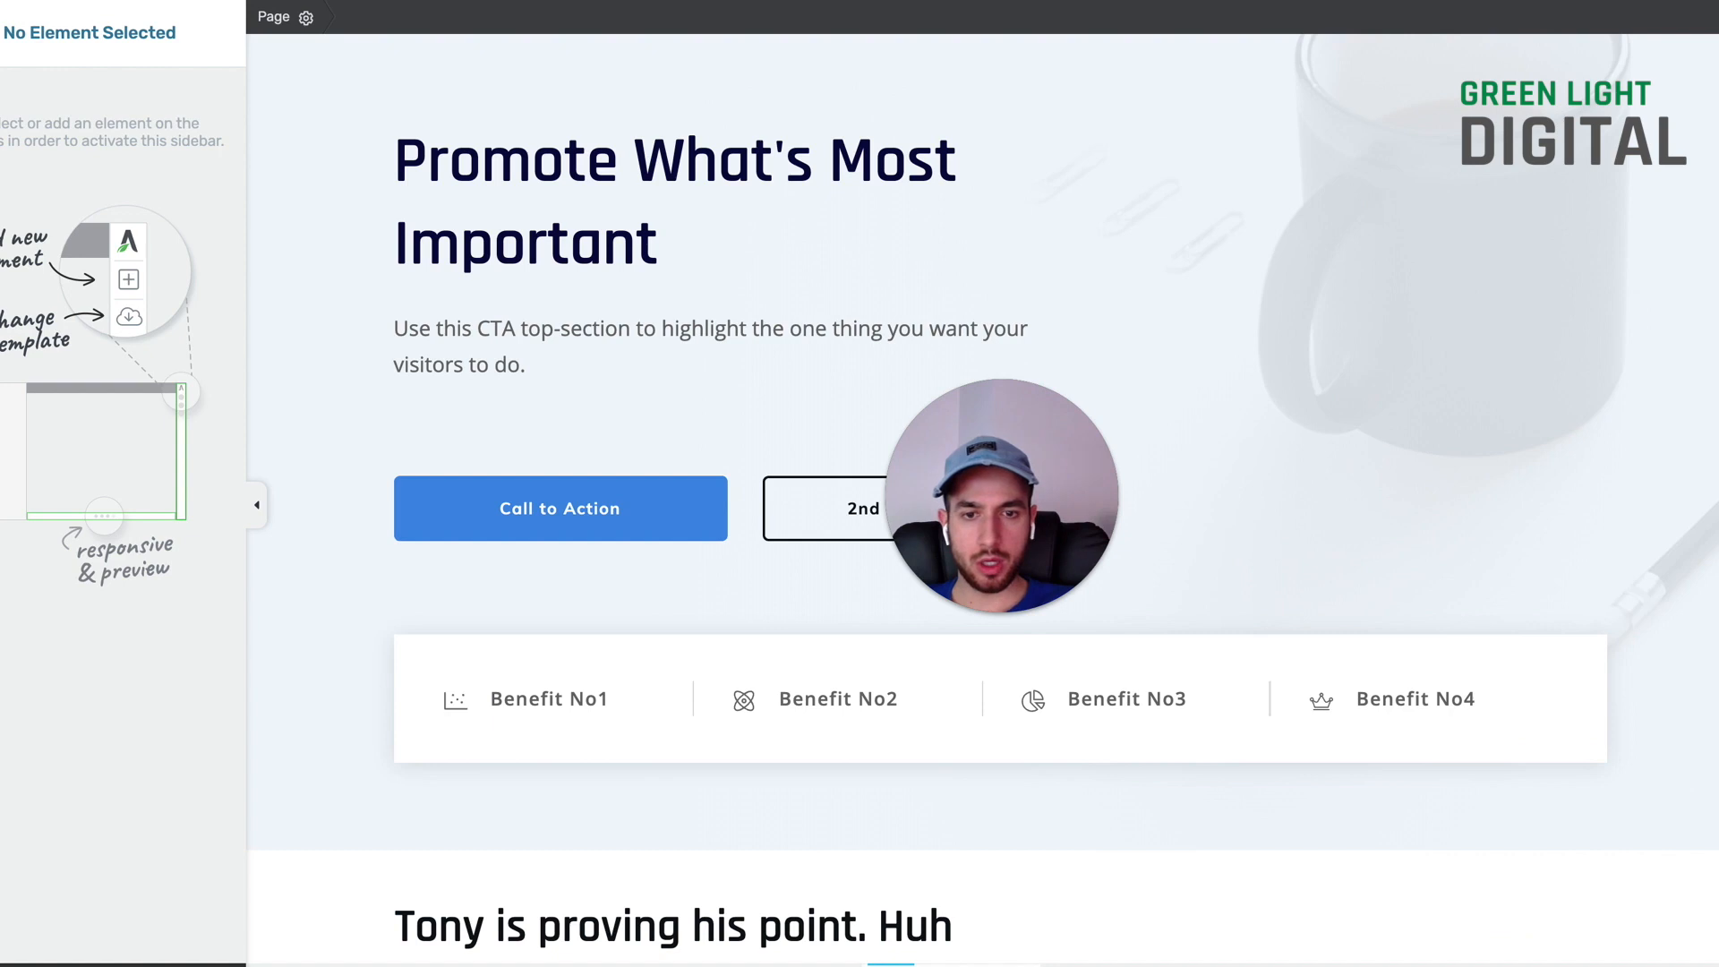
# Step: Switch to Thrive Theme Builder to edit the page's current template
pyautogui.moveTo(1715, 214)
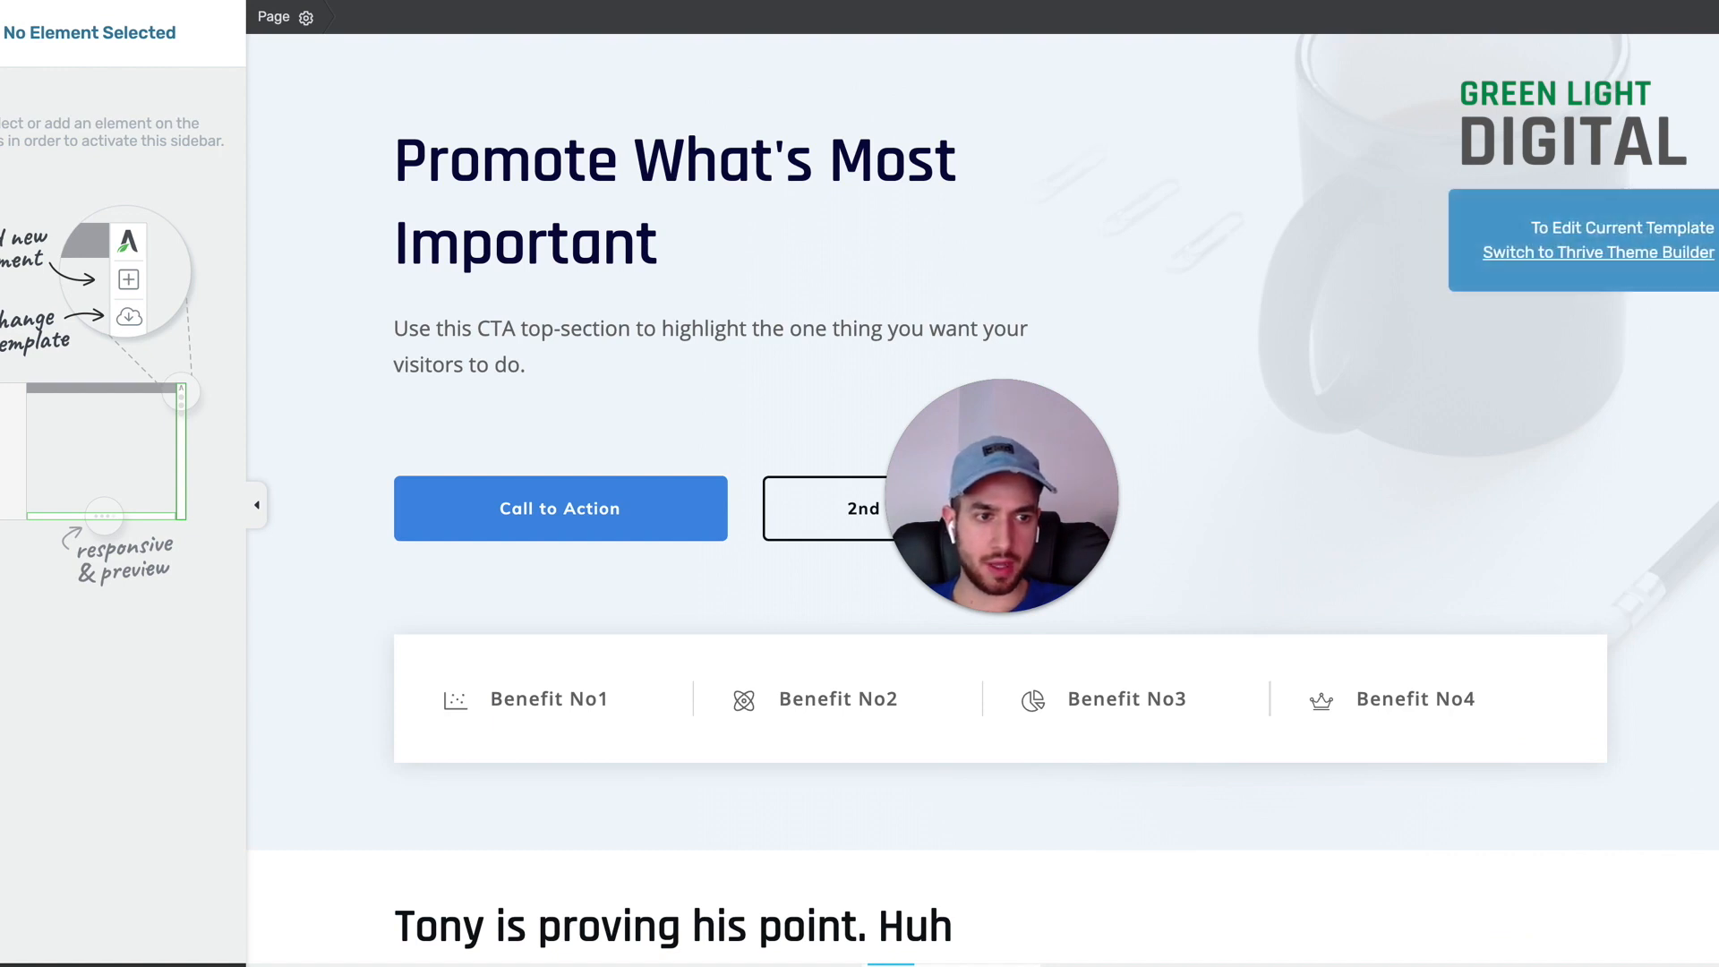
pyautogui.click(1603, 252)
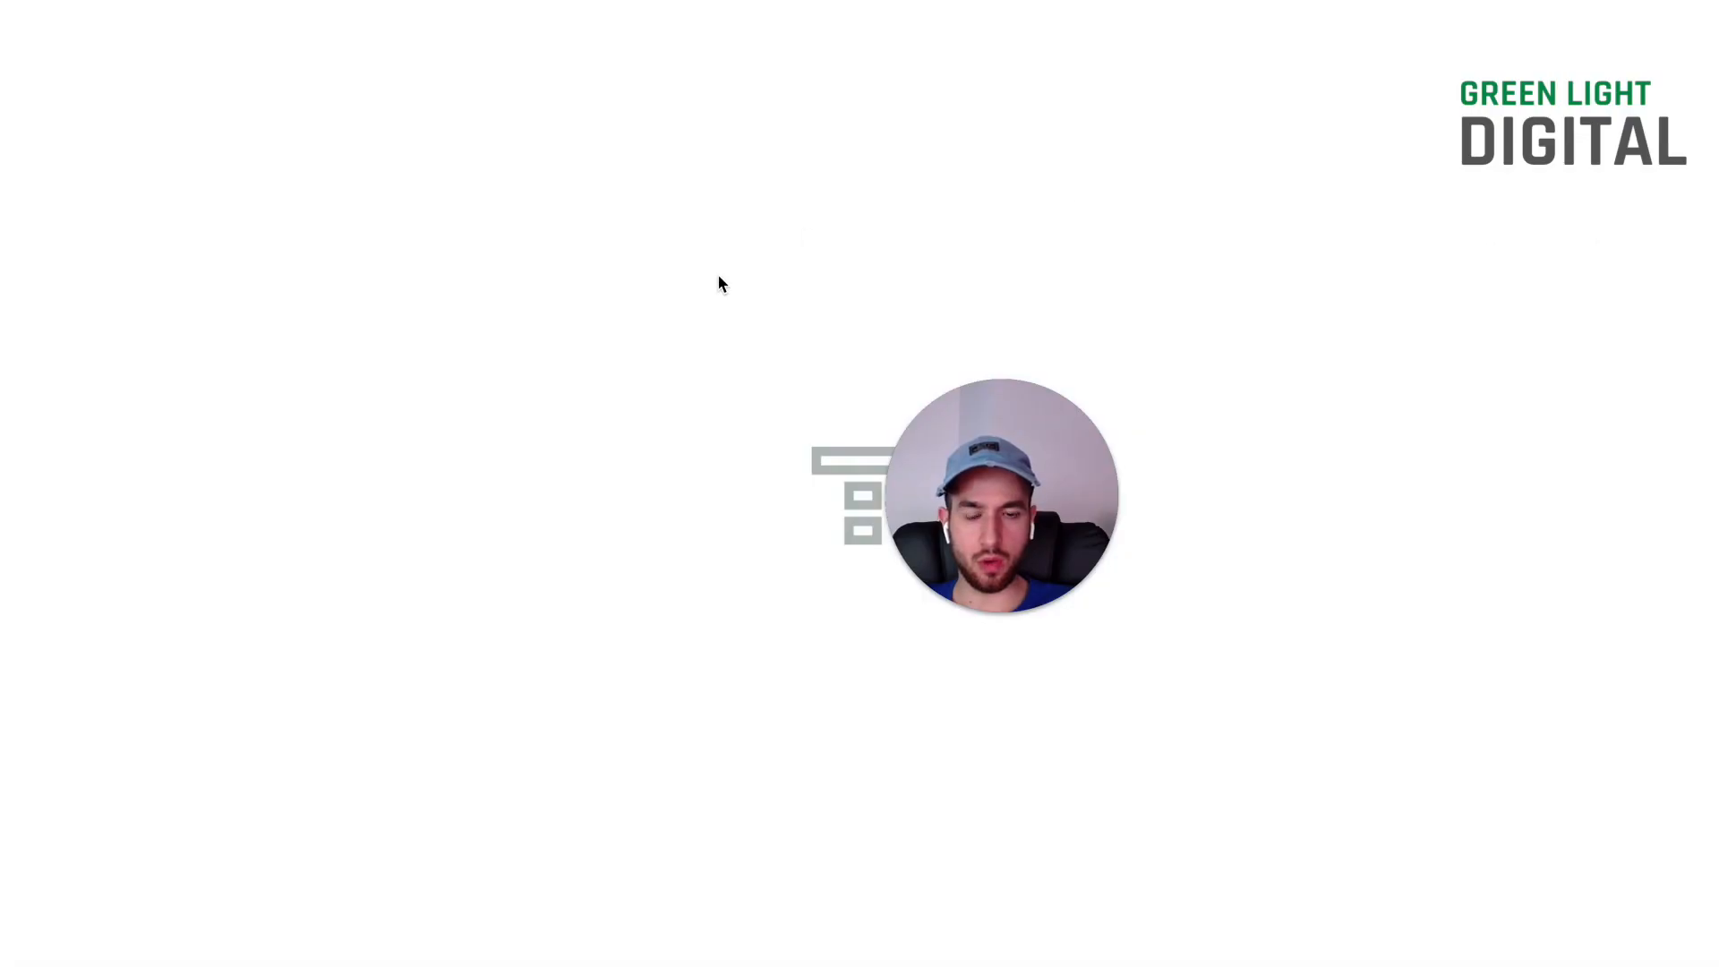
pyautogui.moveTo(1025, 504); pyautogui.dragTo(142, 839)
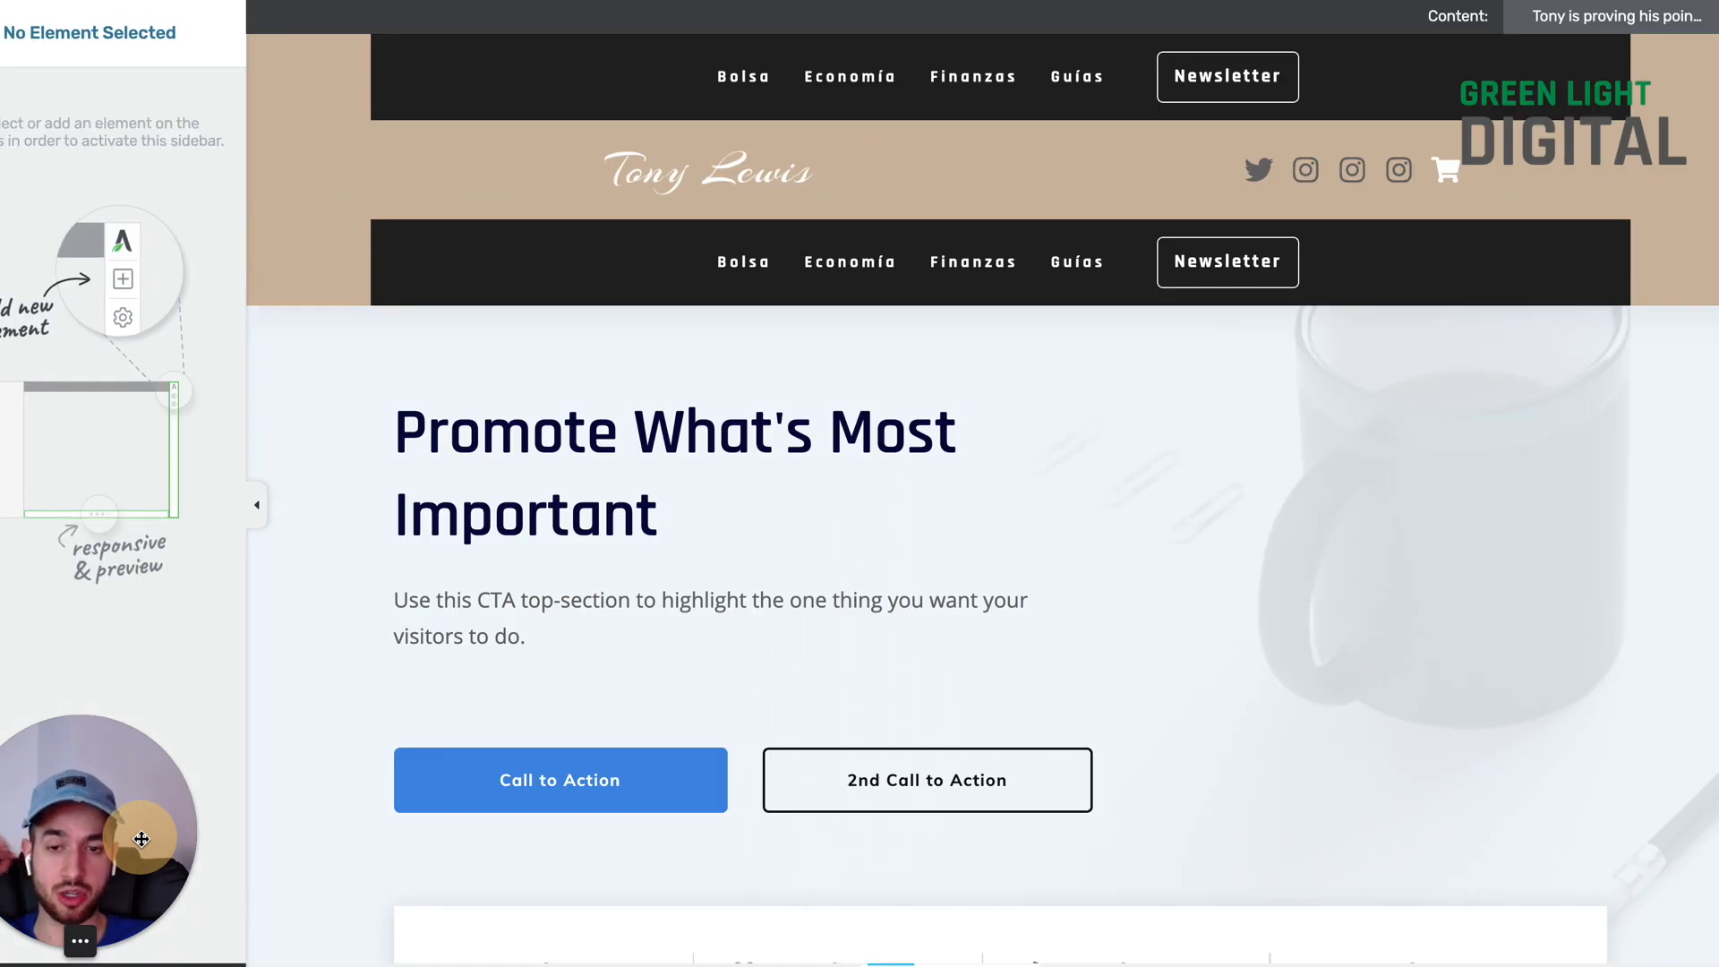
pyautogui.moveTo(142, 839); pyautogui.dragTo(1660, 709)
# Step: Replace the template's header with the saved header section "Tony is proving his point" and save the template
pyautogui.click(369, 151)
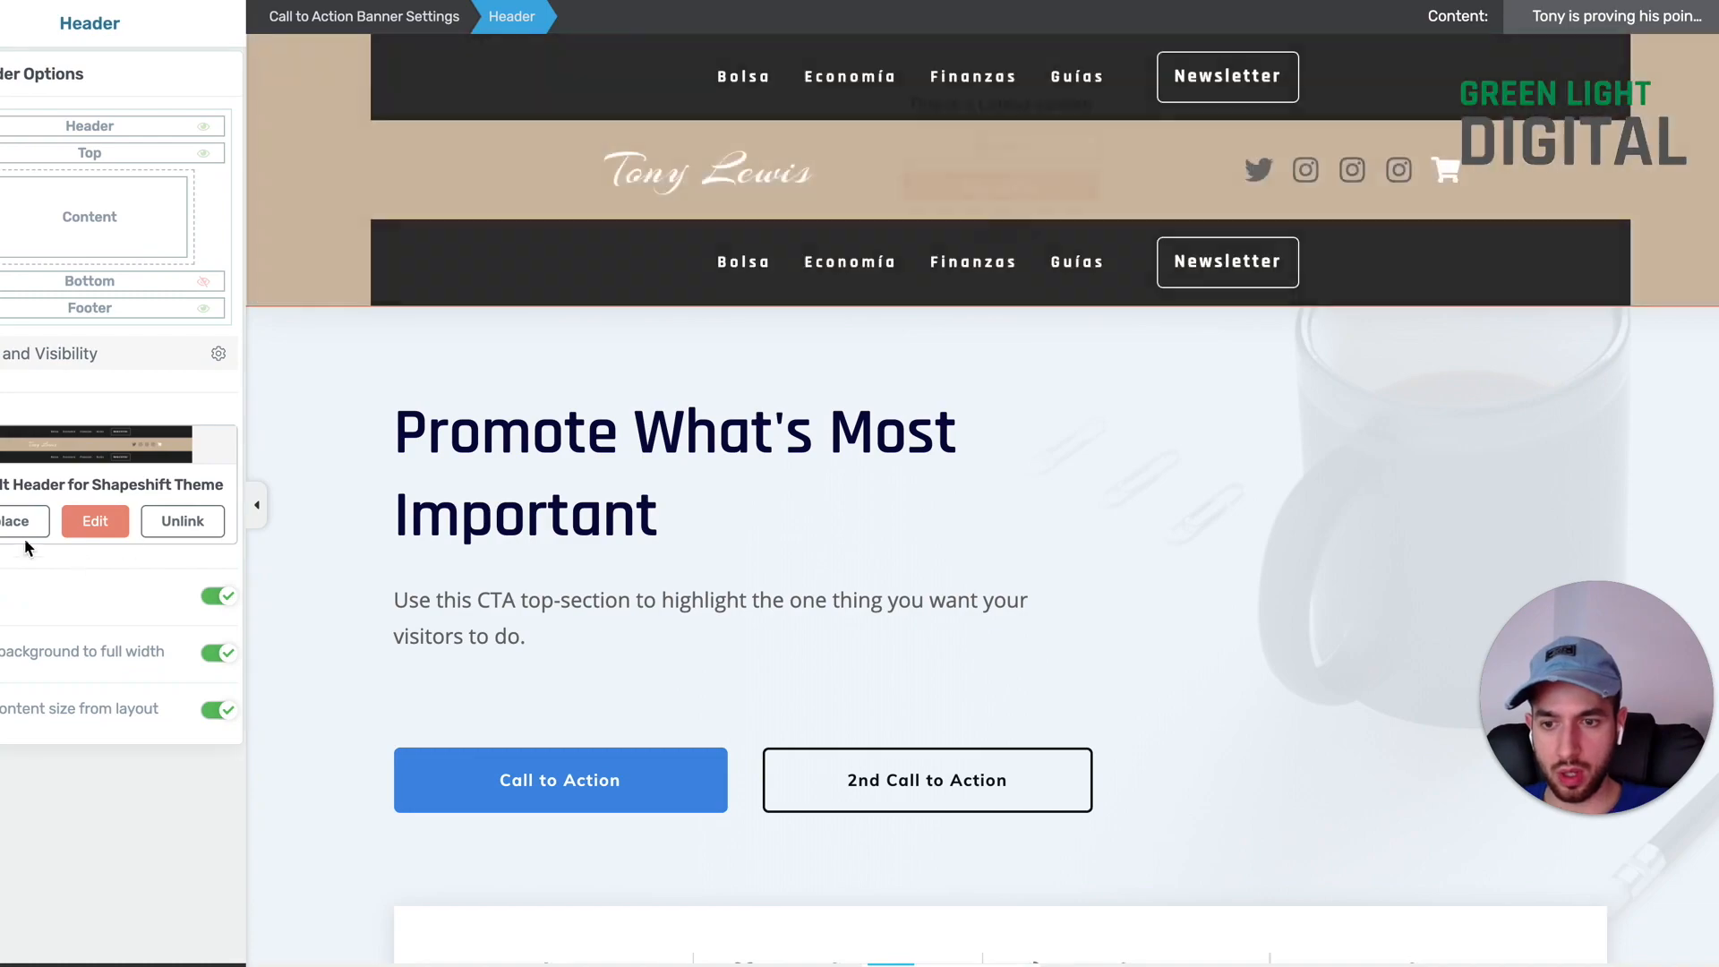
pyautogui.click(14, 521)
pyautogui.scroll(-1, 928, 527)
pyautogui.scroll(-5, 928, 526)
pyautogui.click(119, 230)
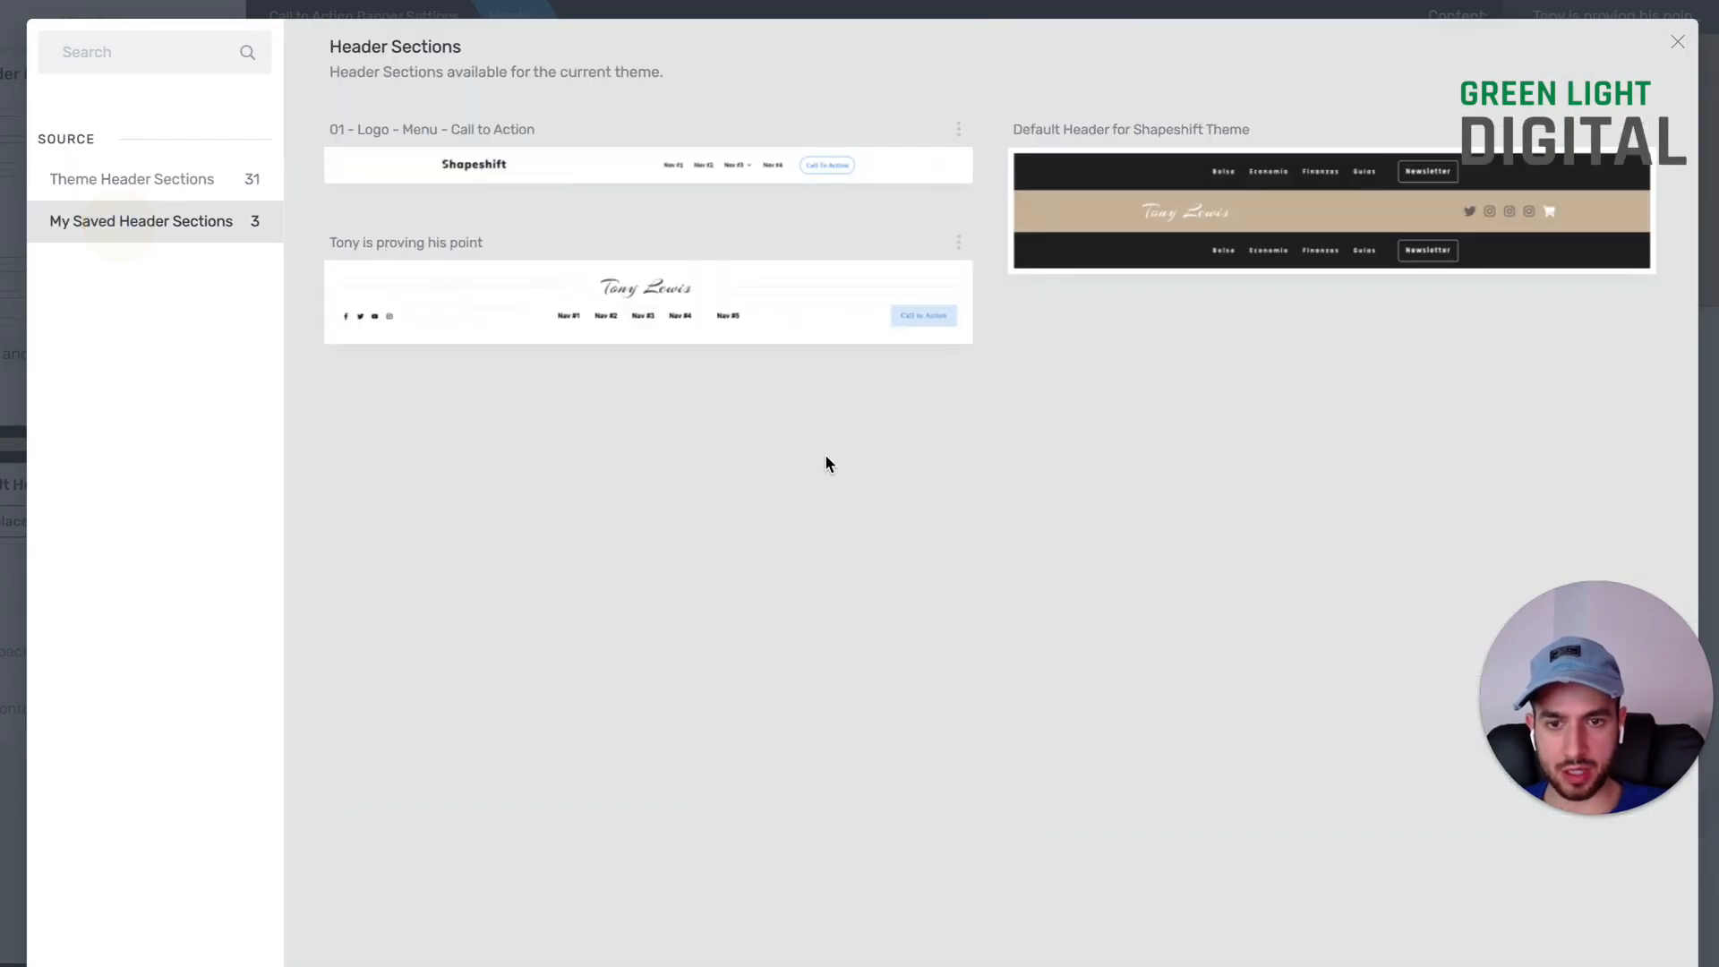
pyautogui.click(629, 287)
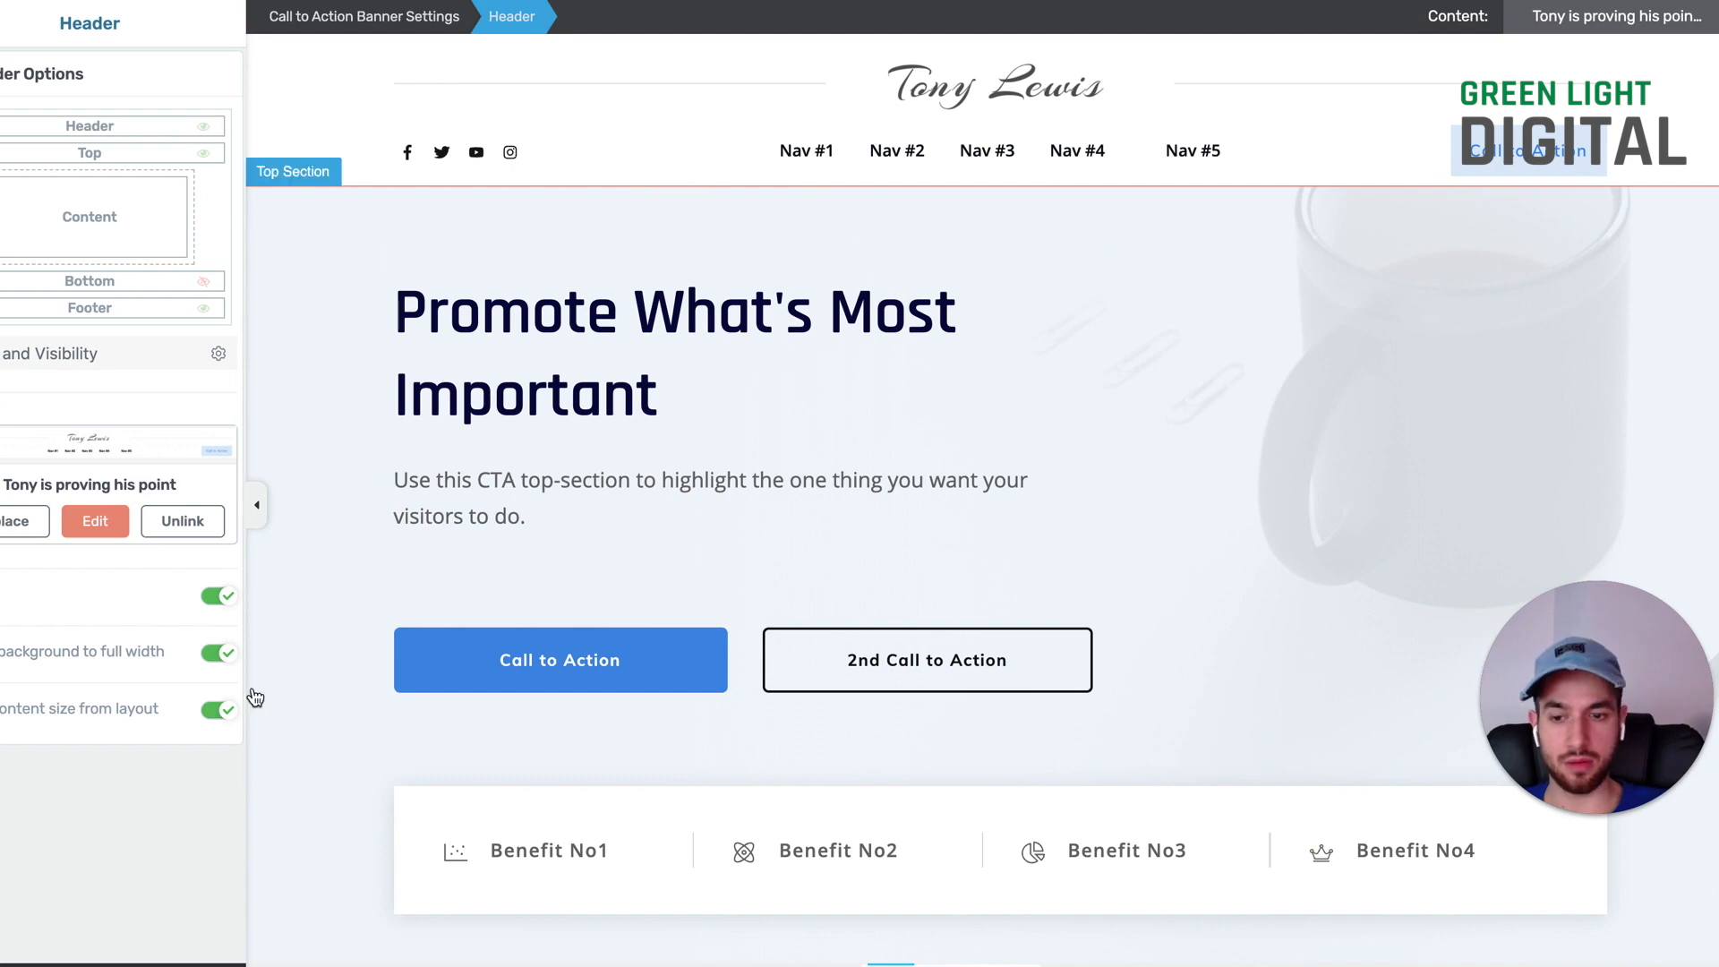
pyautogui.click(138, 964)
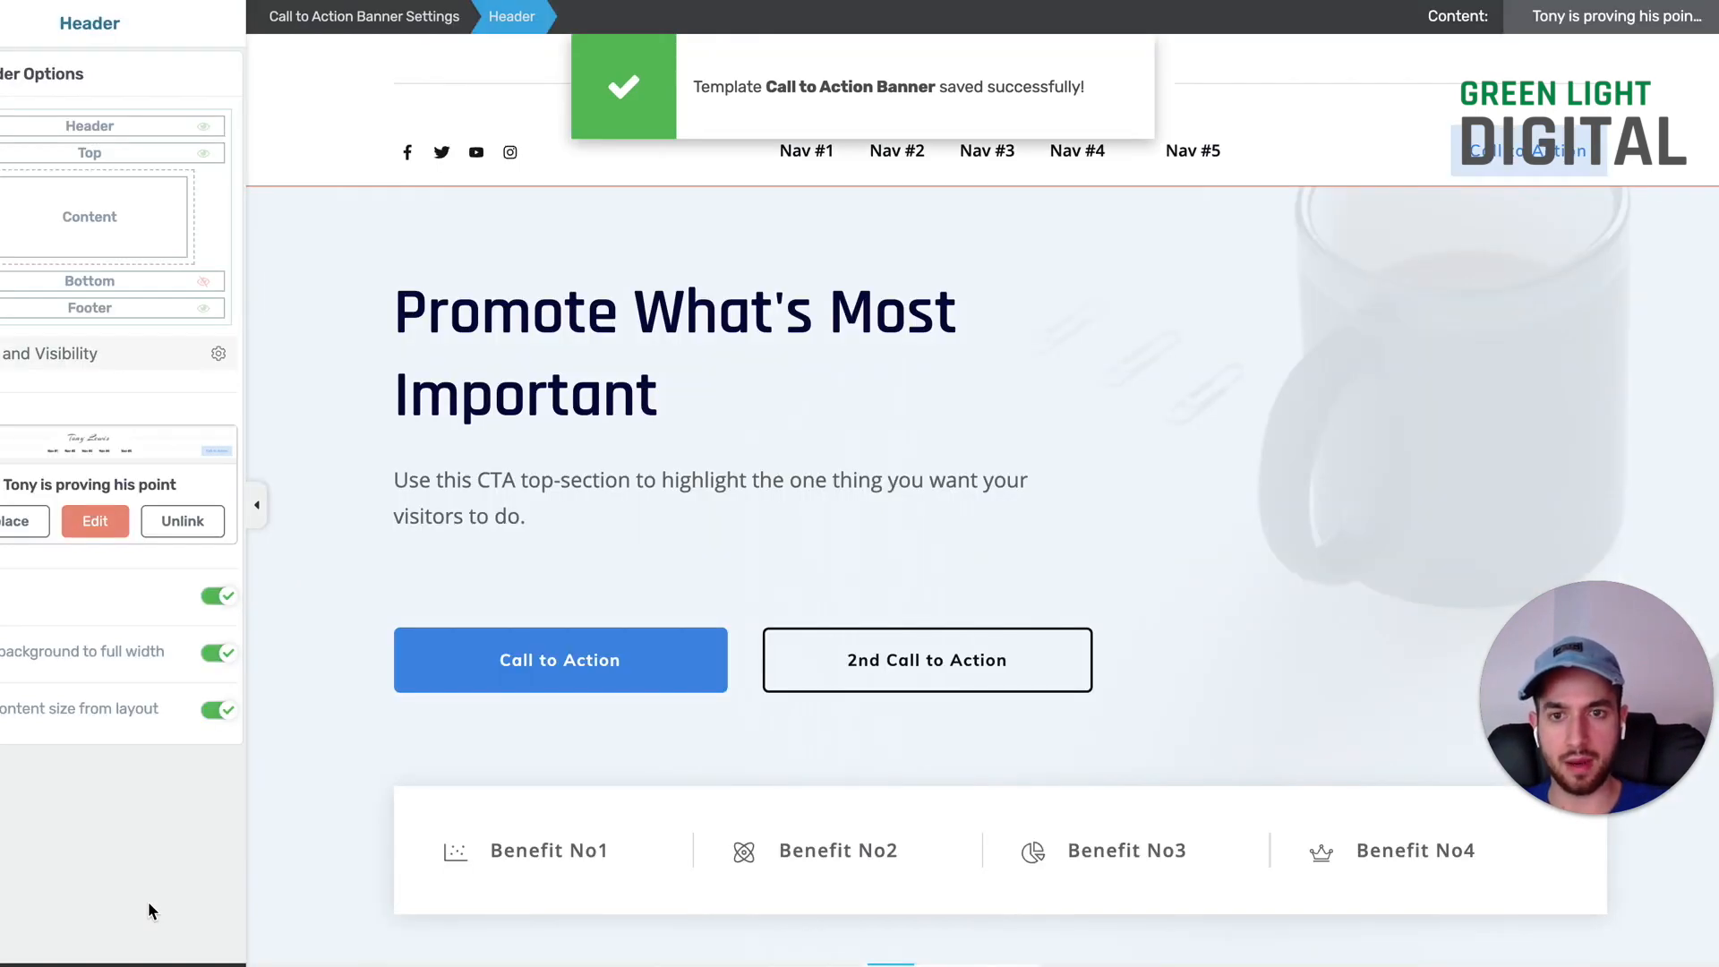
# Step: Open the live website's front page in a new browser tab
pyautogui.press('super+t')
pyautogui.write('tonylewis')
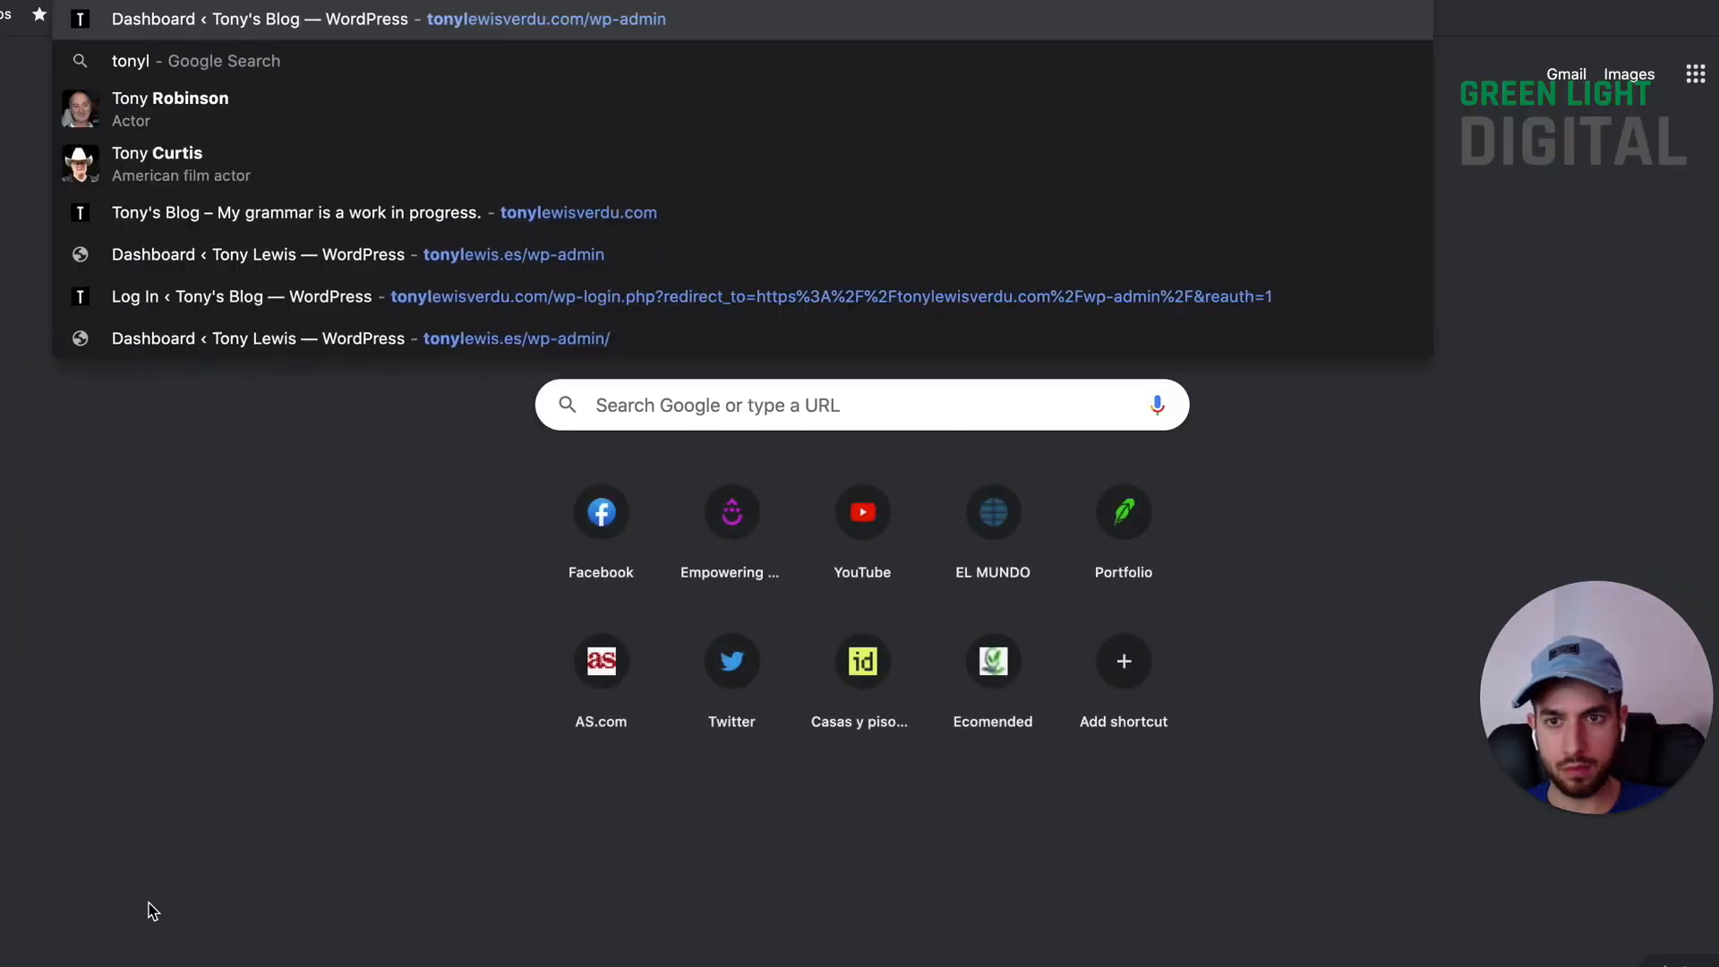
pyautogui.write('.es')
pyautogui.press('Return')
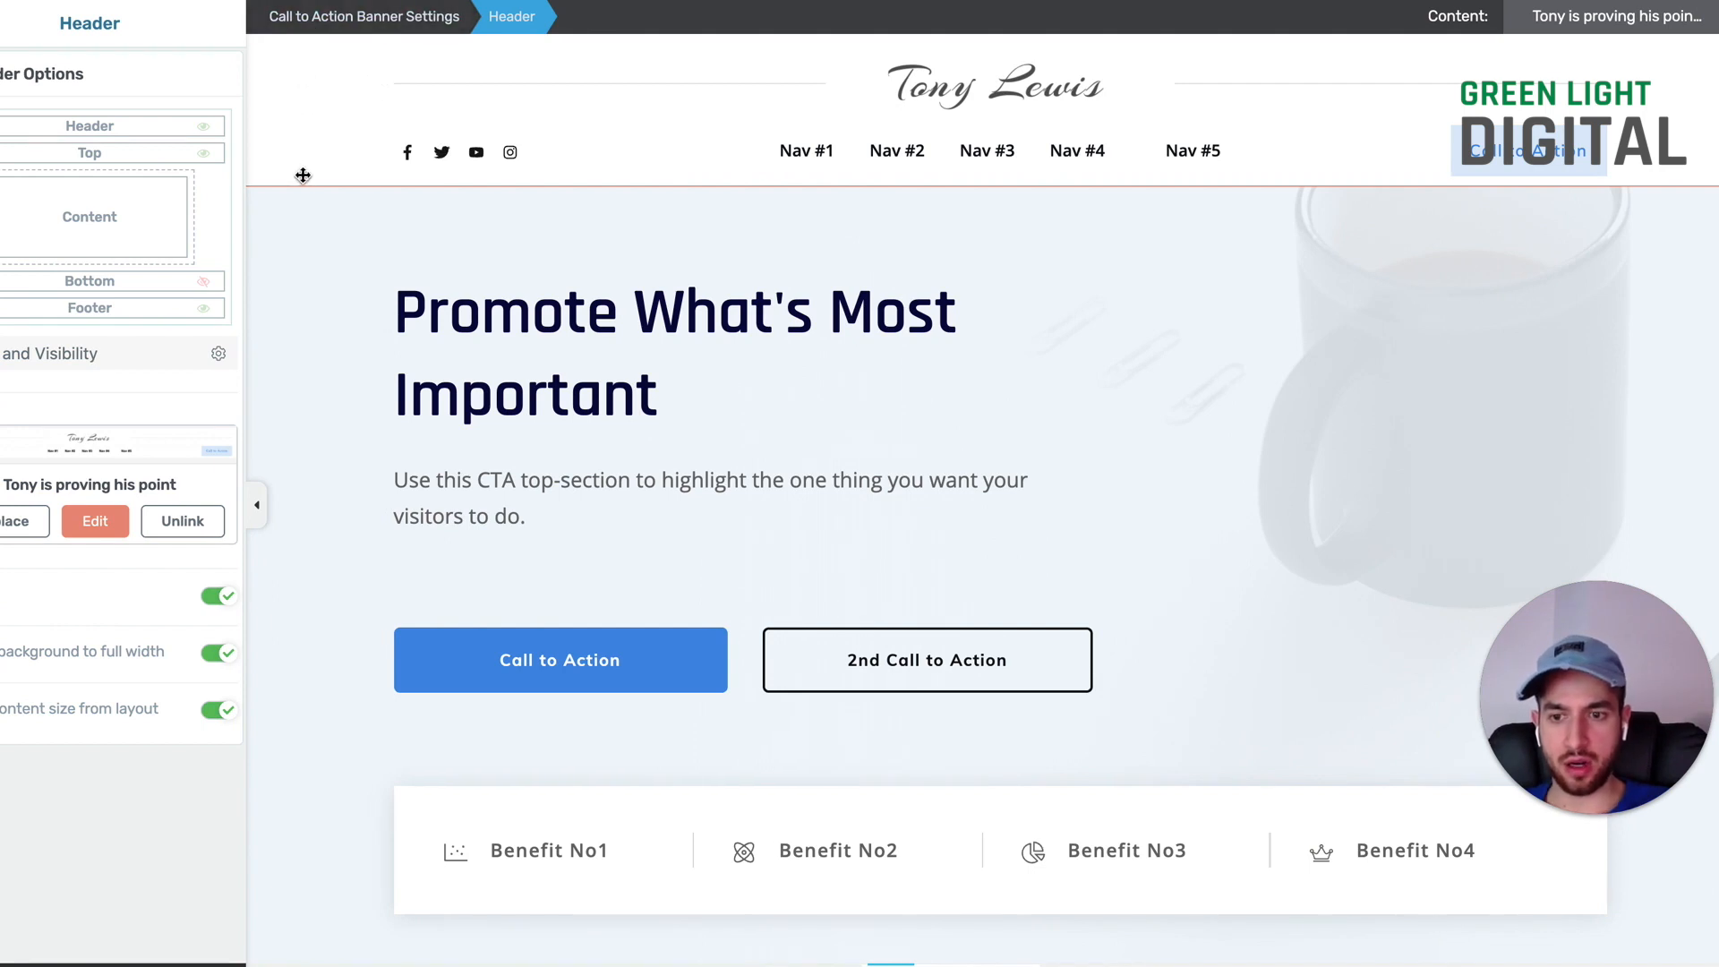
# Step: Unlink the template's header, replace it with the theme header section "Logo - Menu", and save
pyautogui.click(202, 521)
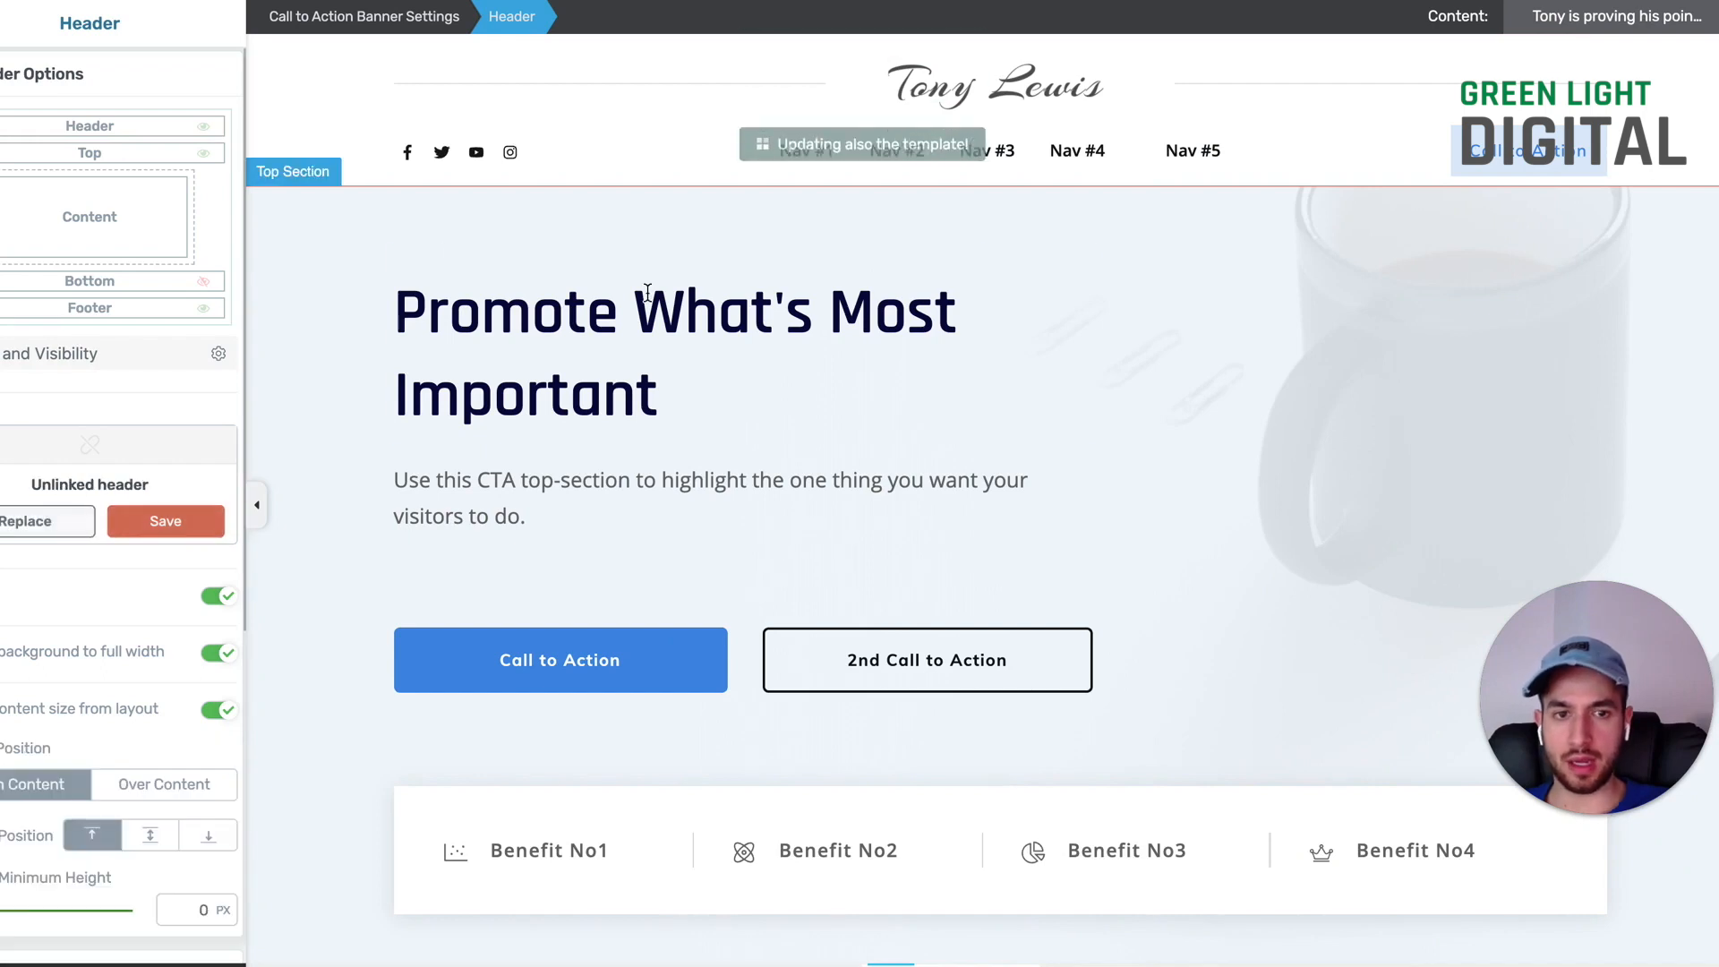
pyautogui.click(27, 524)
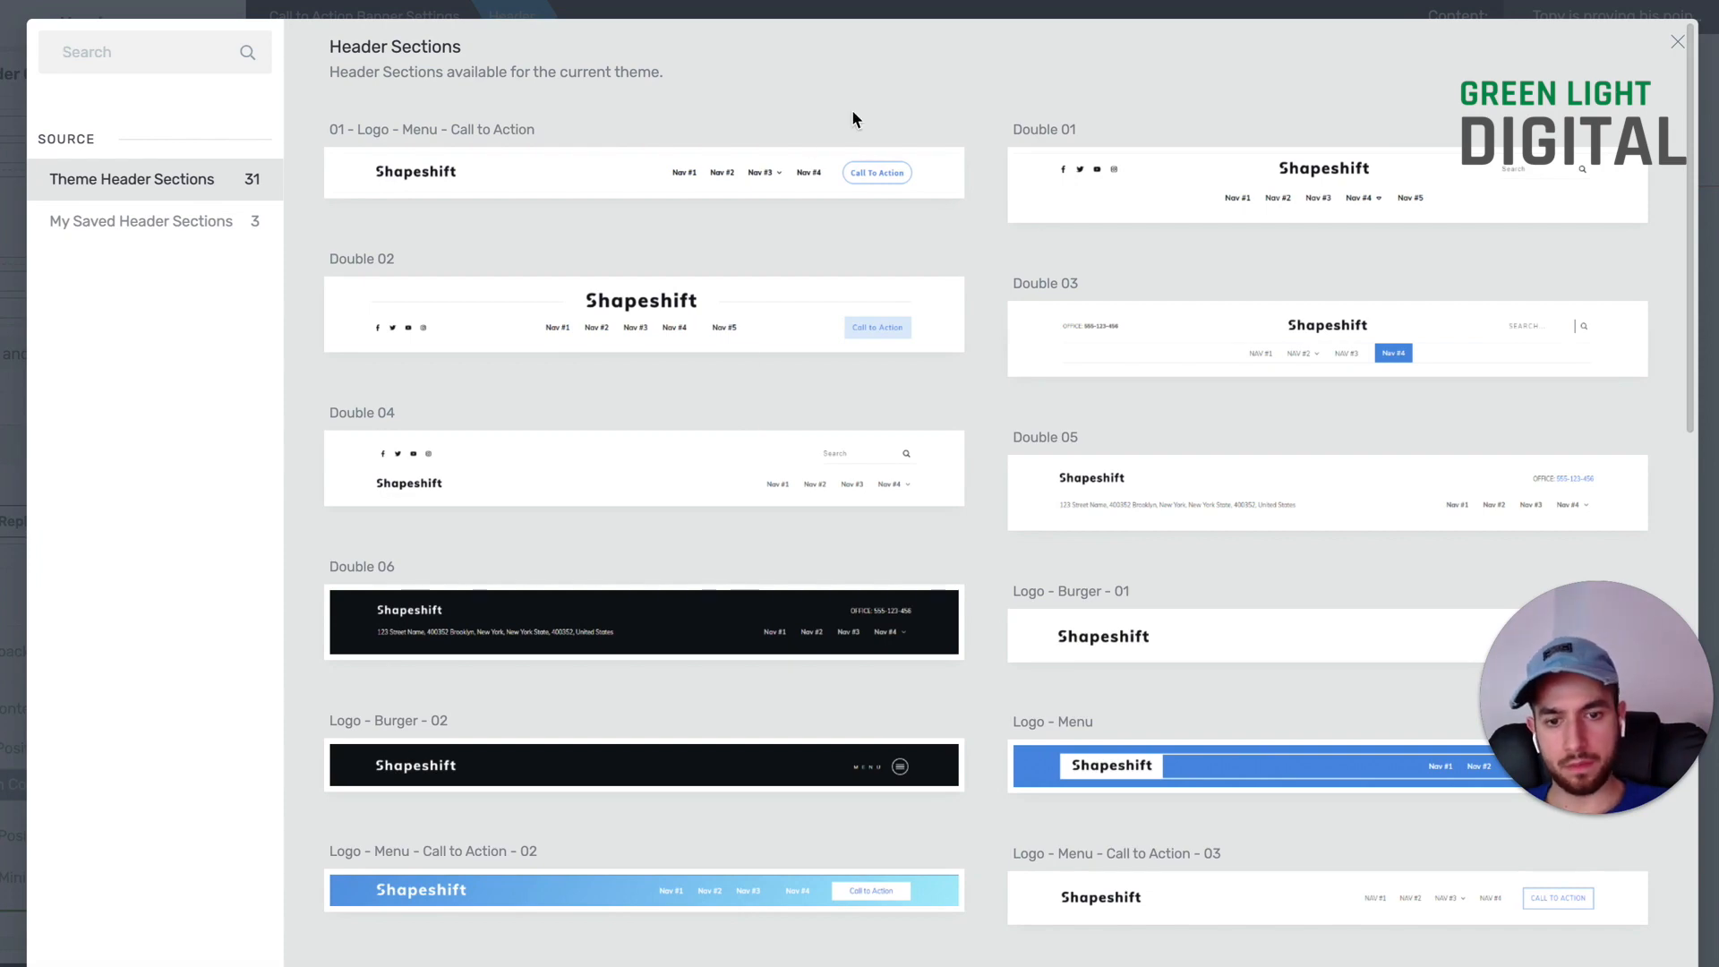
pyautogui.click(1143, 763)
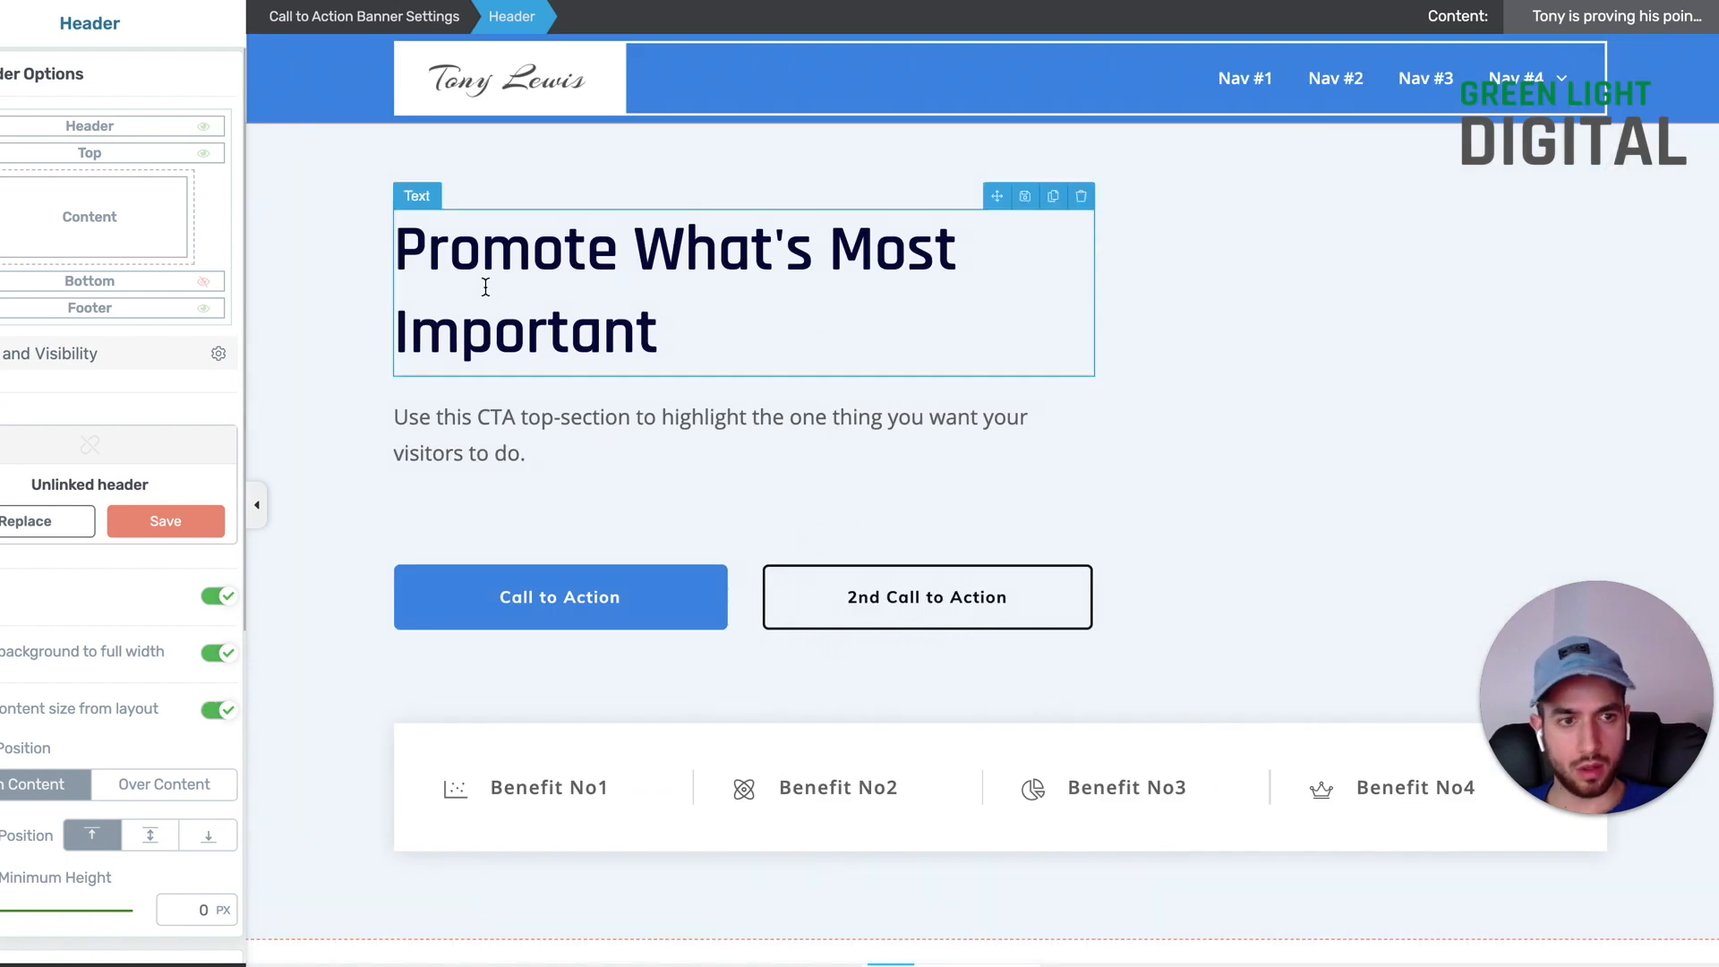
pyautogui.scroll(-3, 484, 280)
pyautogui.scroll(3, 486, 288)
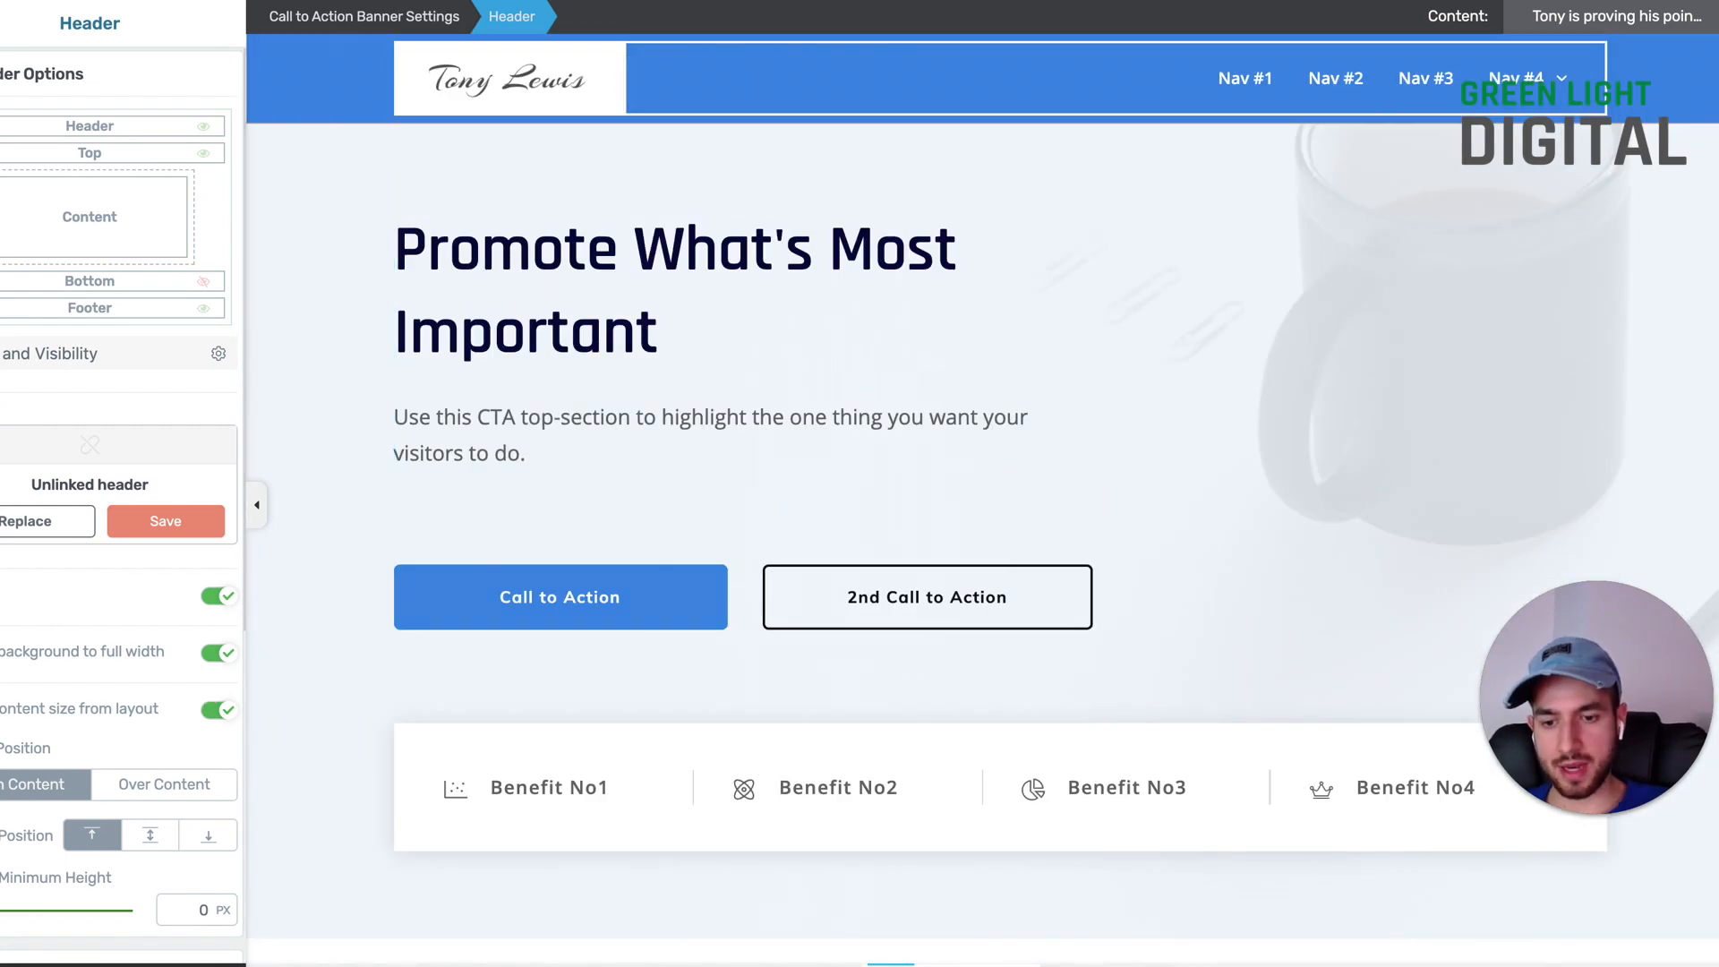
pyautogui.click(166, 521)
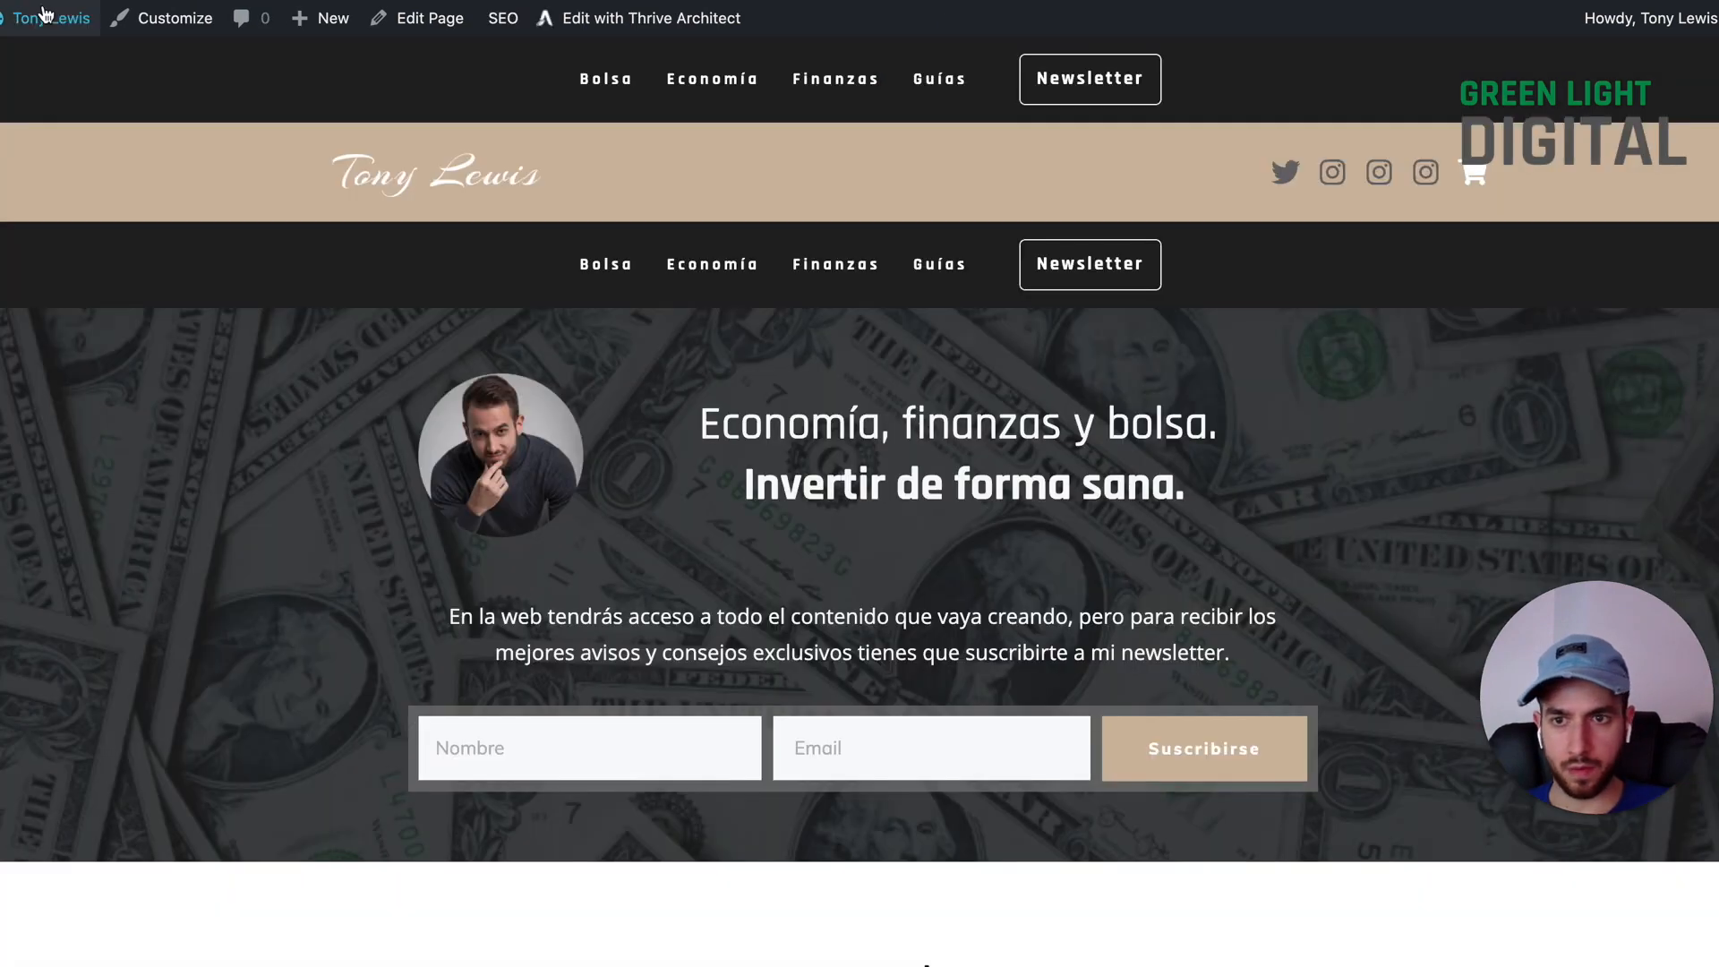
# Step: Add a new page titled "webfwe" from the live site, save it as a draft and preview it
pyautogui.moveTo(323, 18)
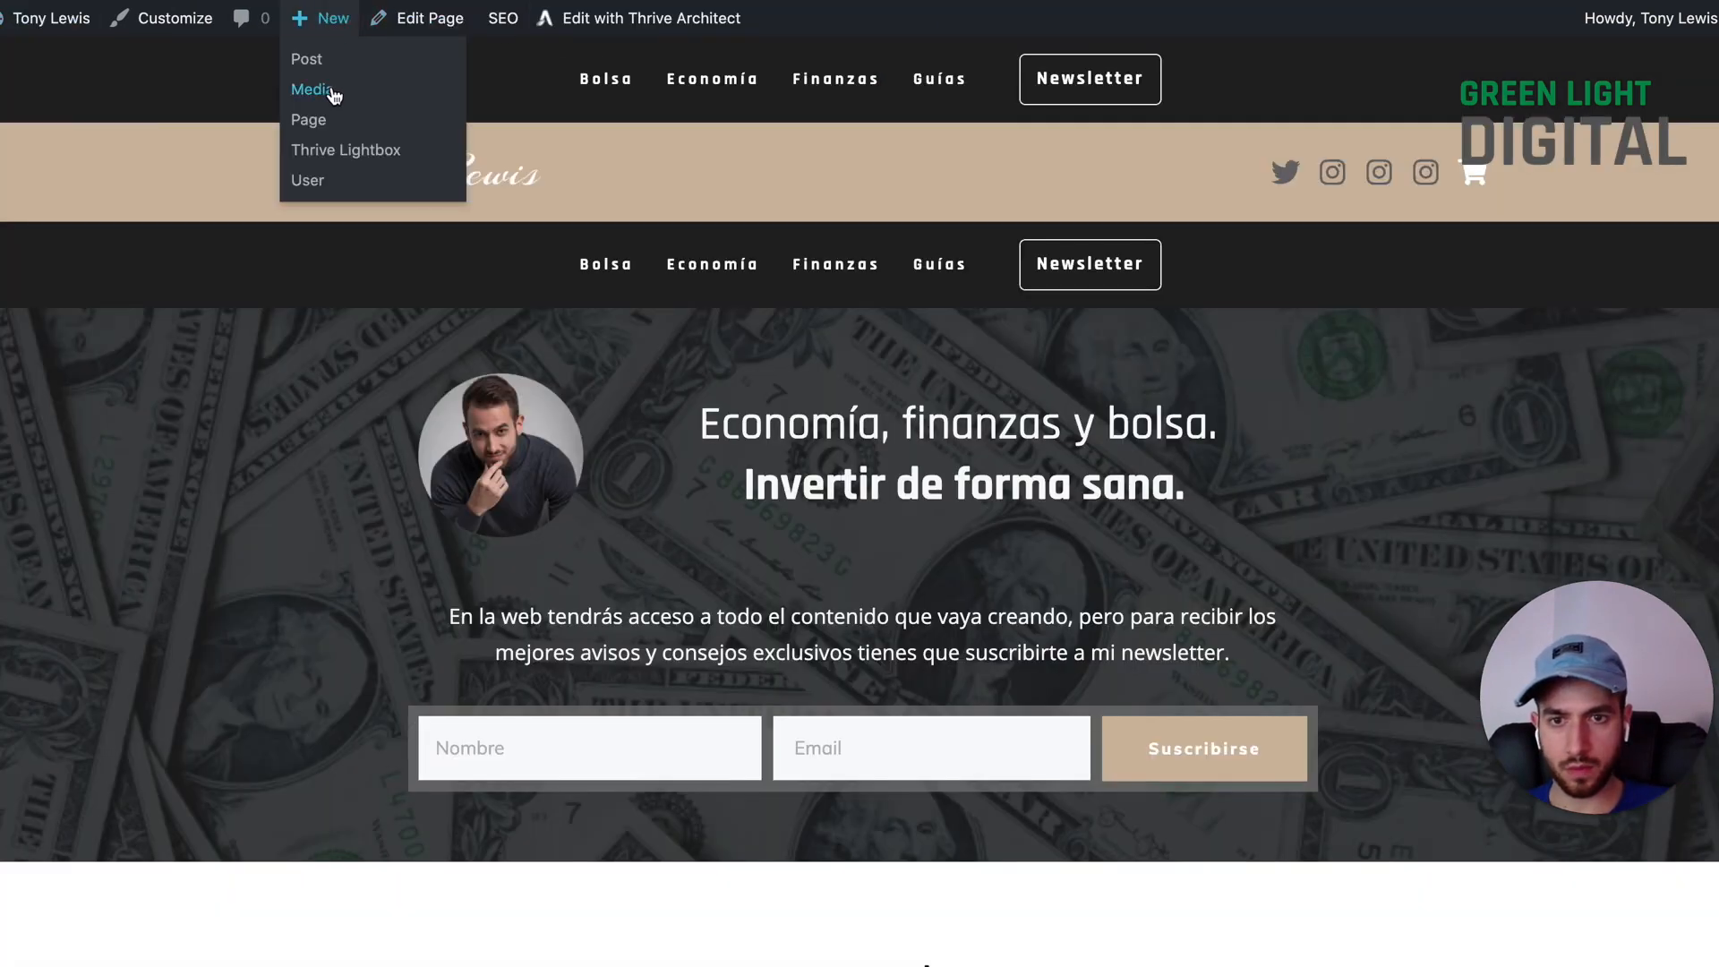
pyautogui.click(329, 131)
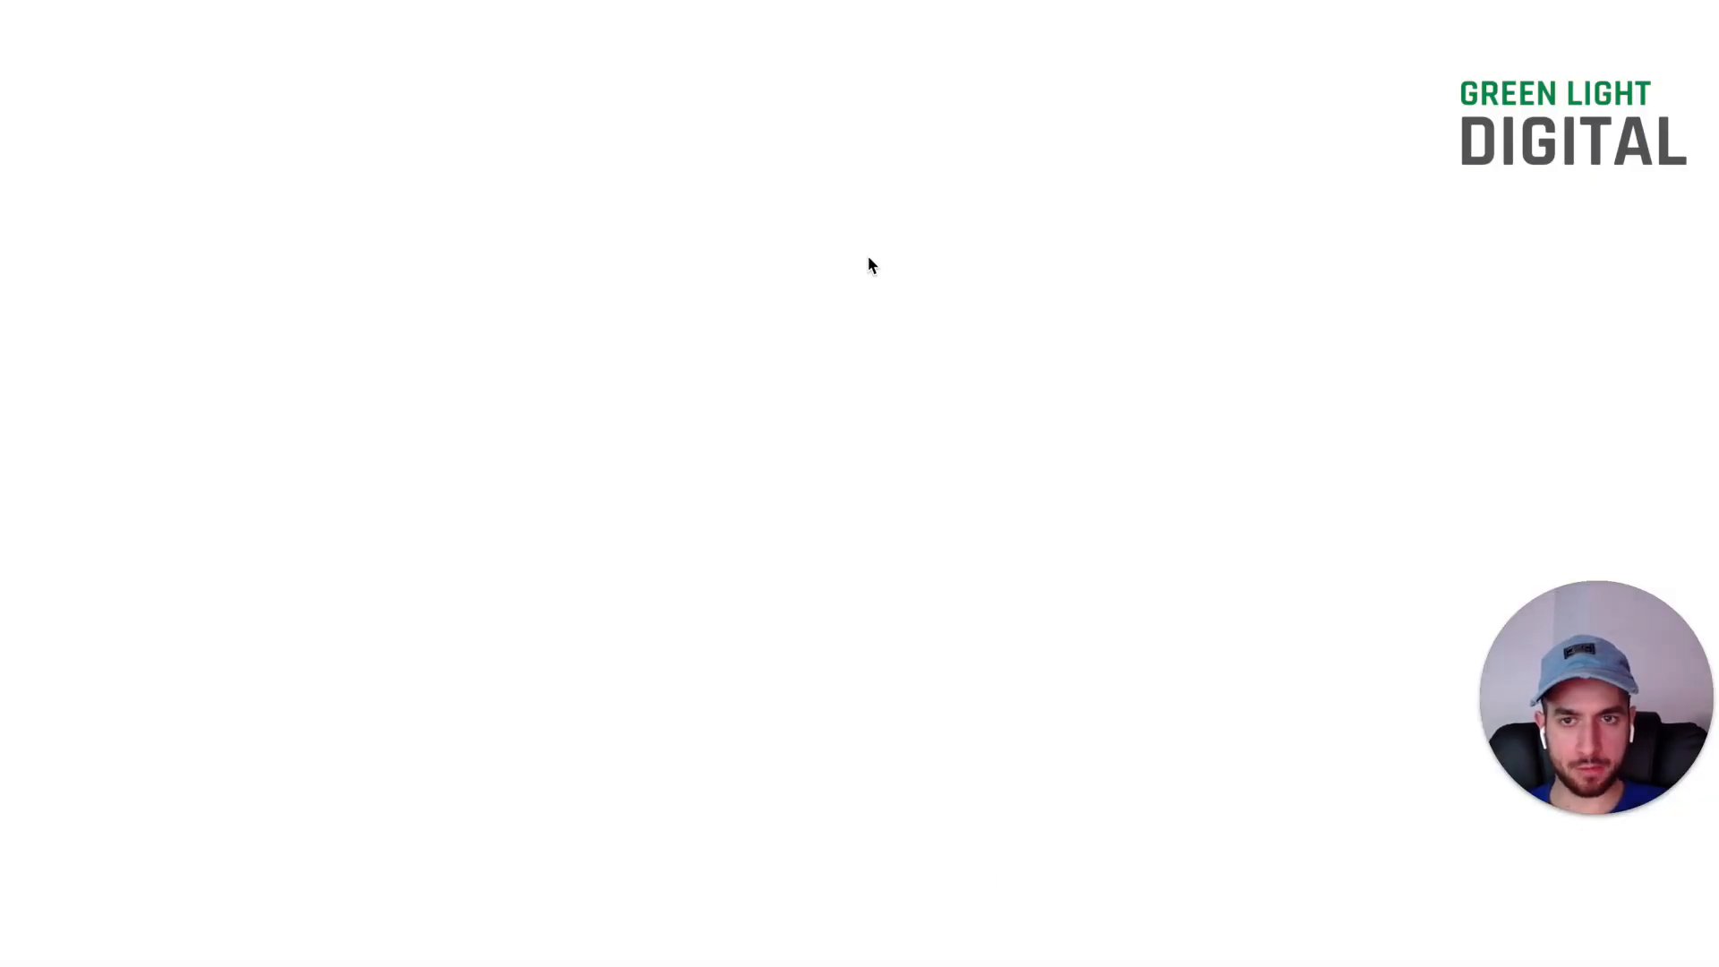
pyautogui.write('webfwe')
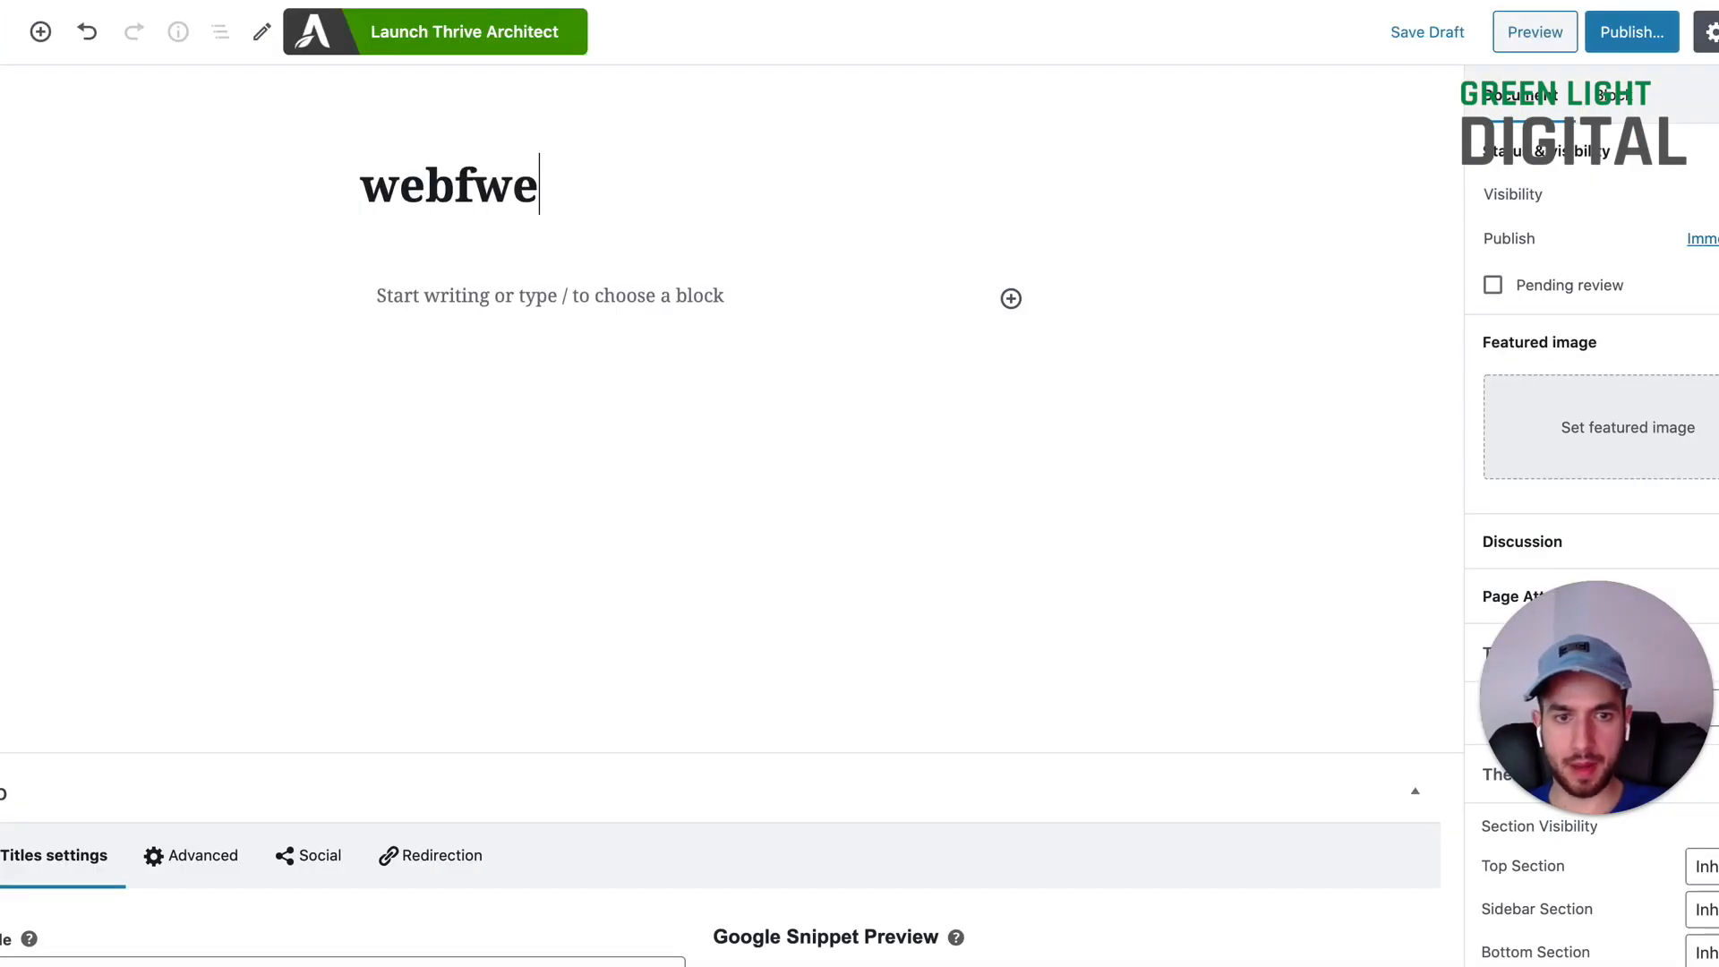
pyautogui.click(1430, 36)
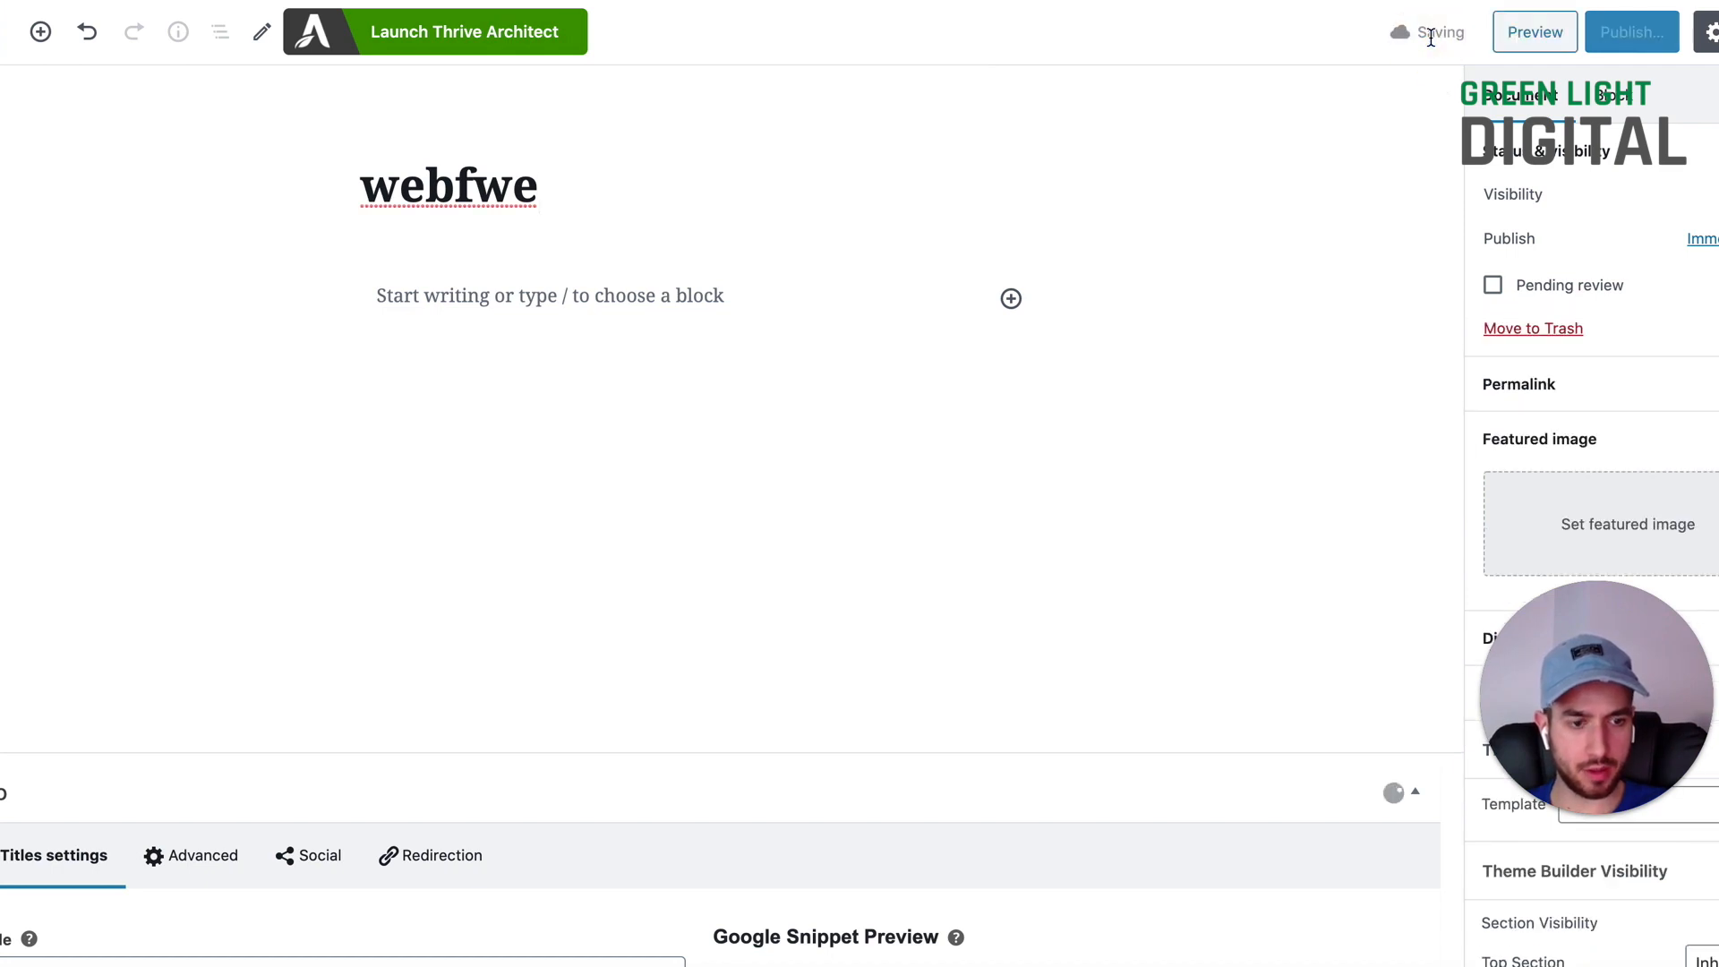
pyautogui.click(1531, 32)
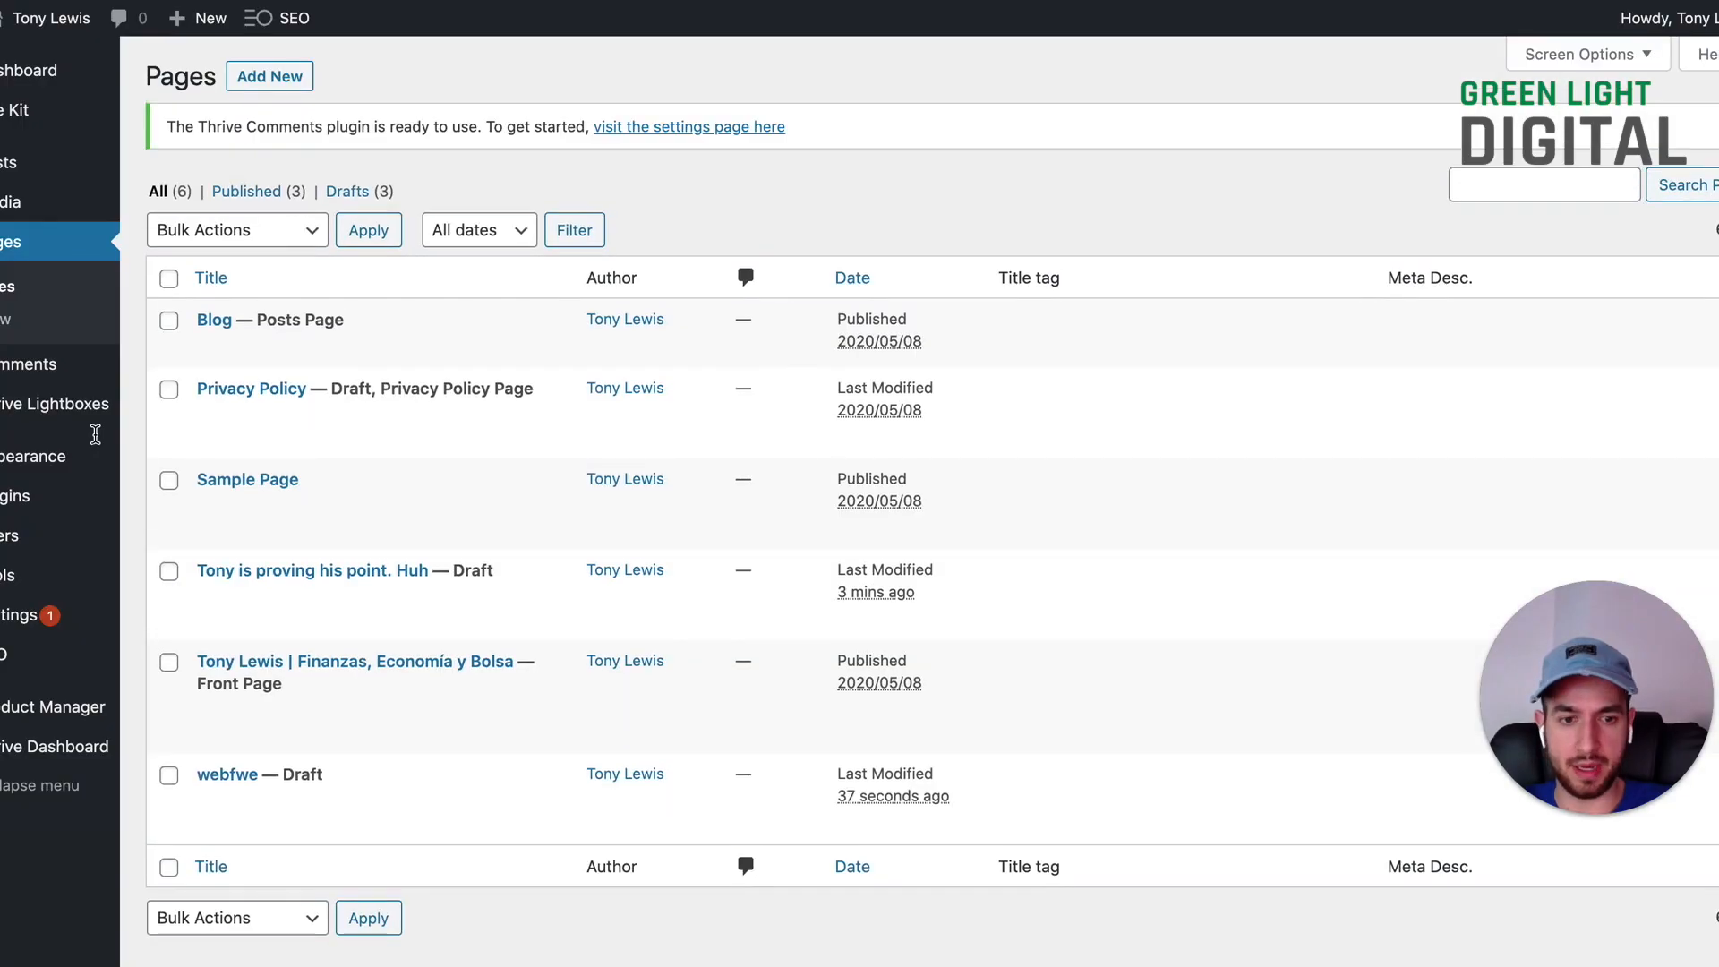
# Step: Open Thrive Theme Builder from the WordPress admin to reach the theme templates
pyautogui.moveTo(57, 765)
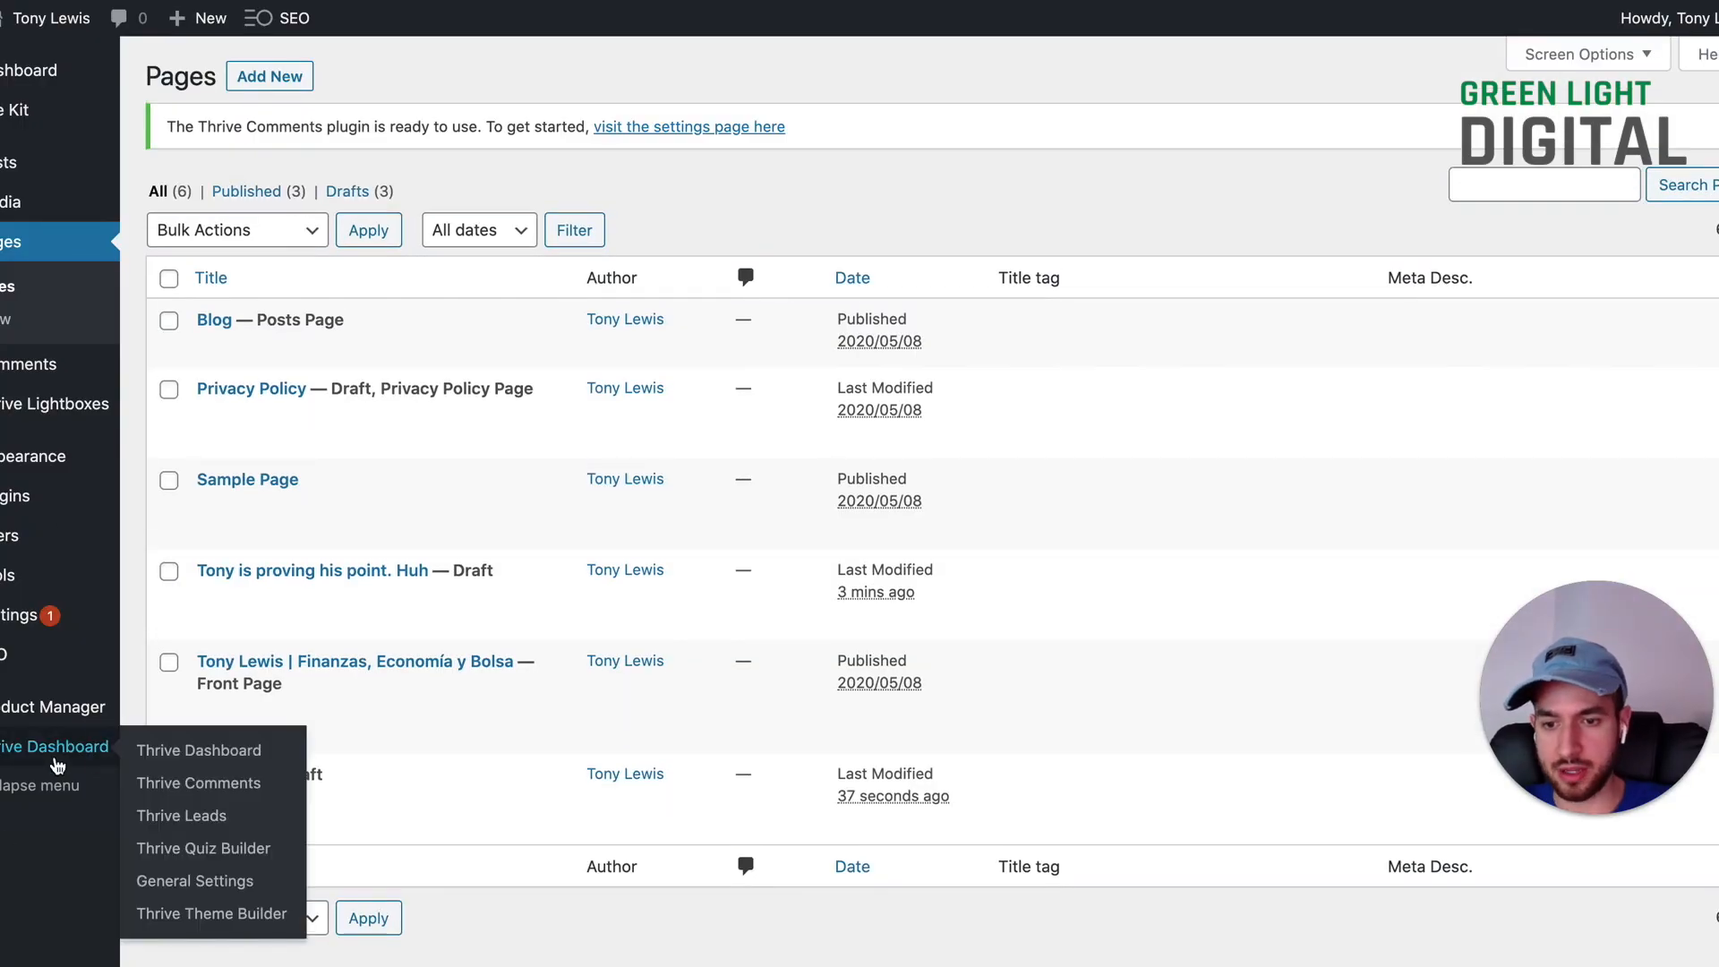
pyautogui.click(200, 917)
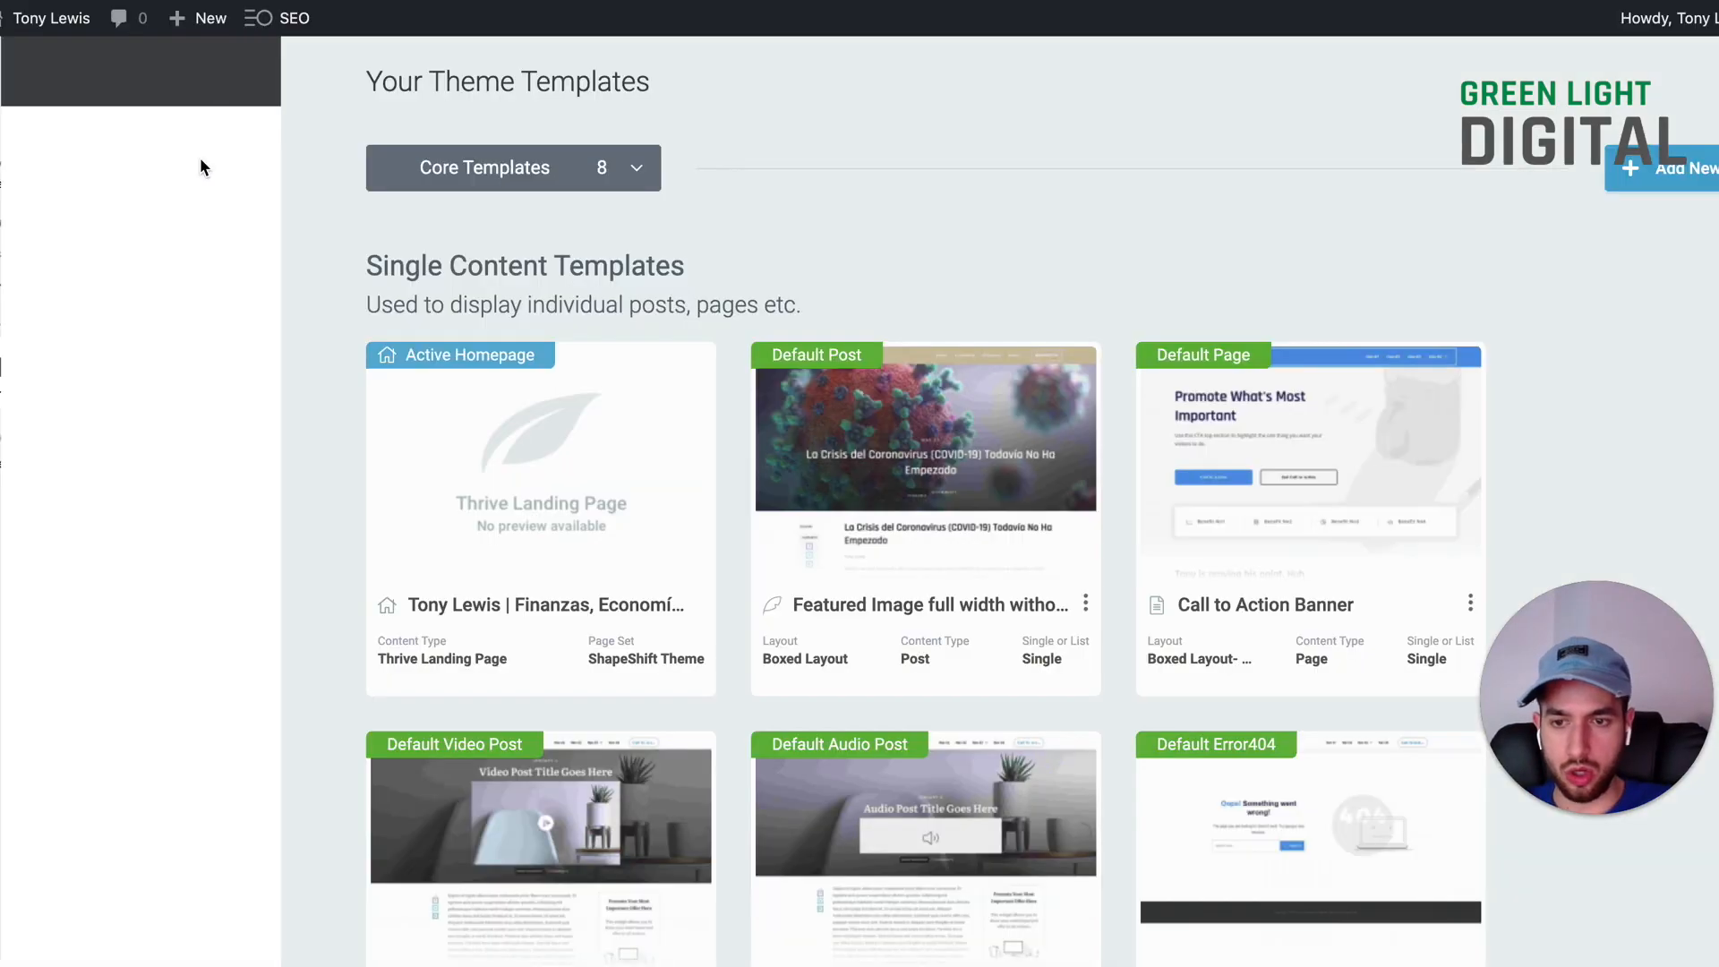
# Step: Start a new single template named "template #2" with Page as its content type
pyautogui.click(1631, 164)
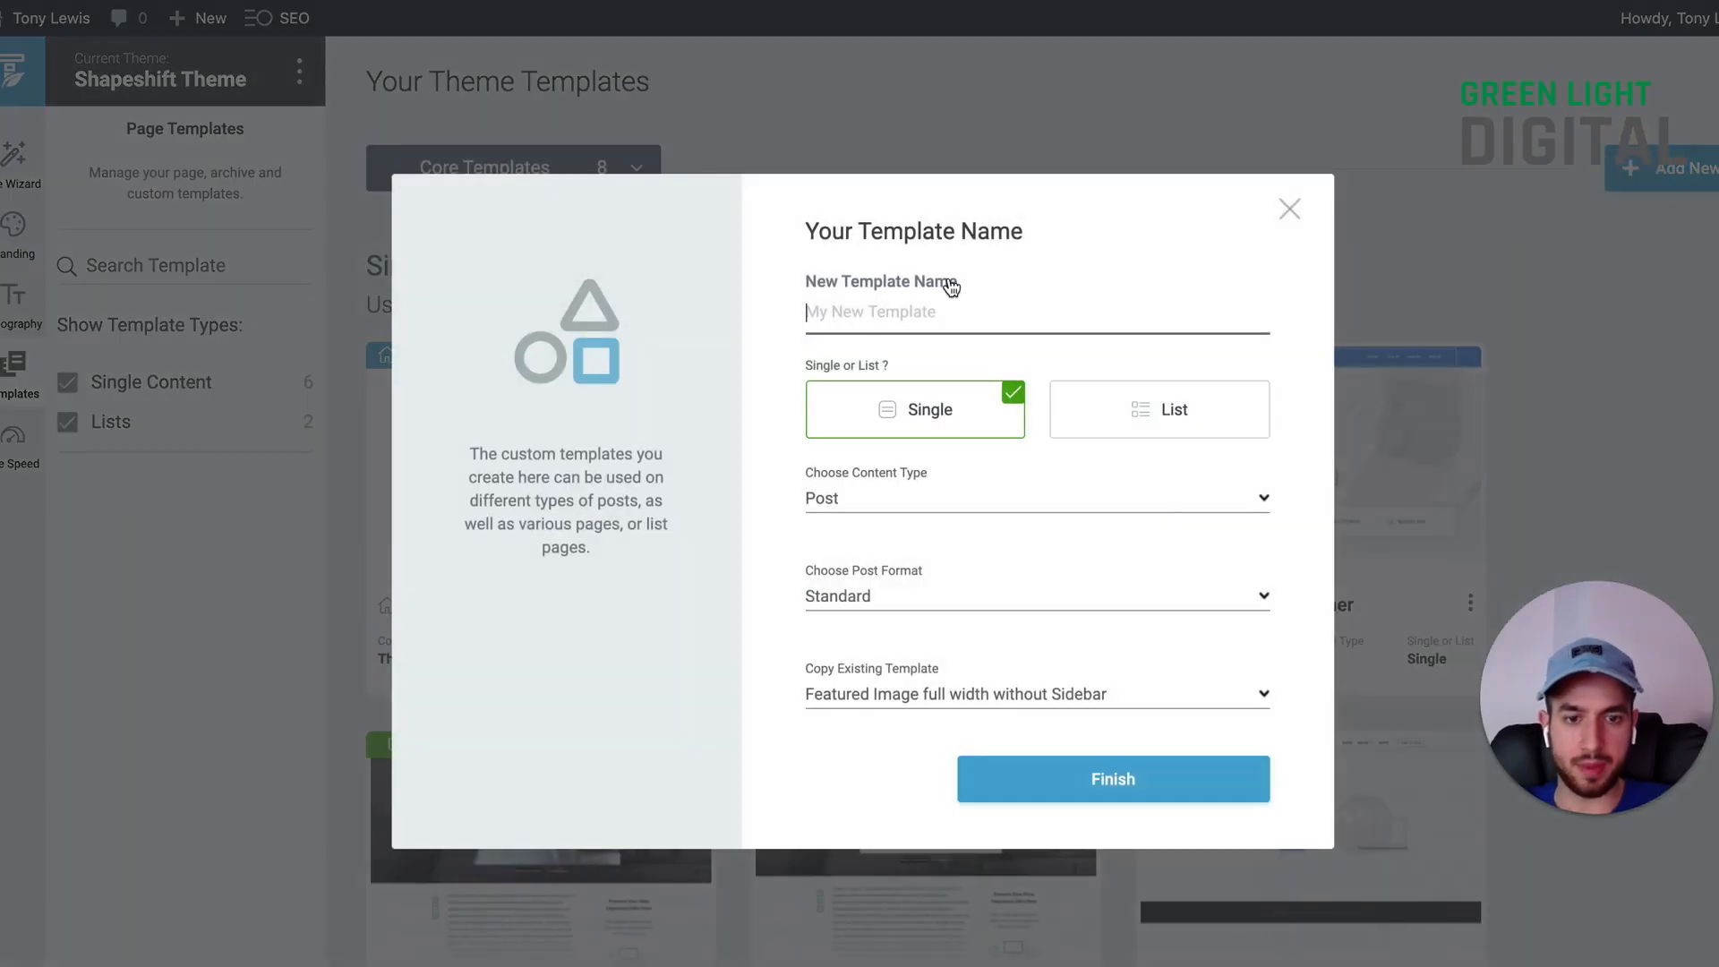
pyautogui.write('template #1')
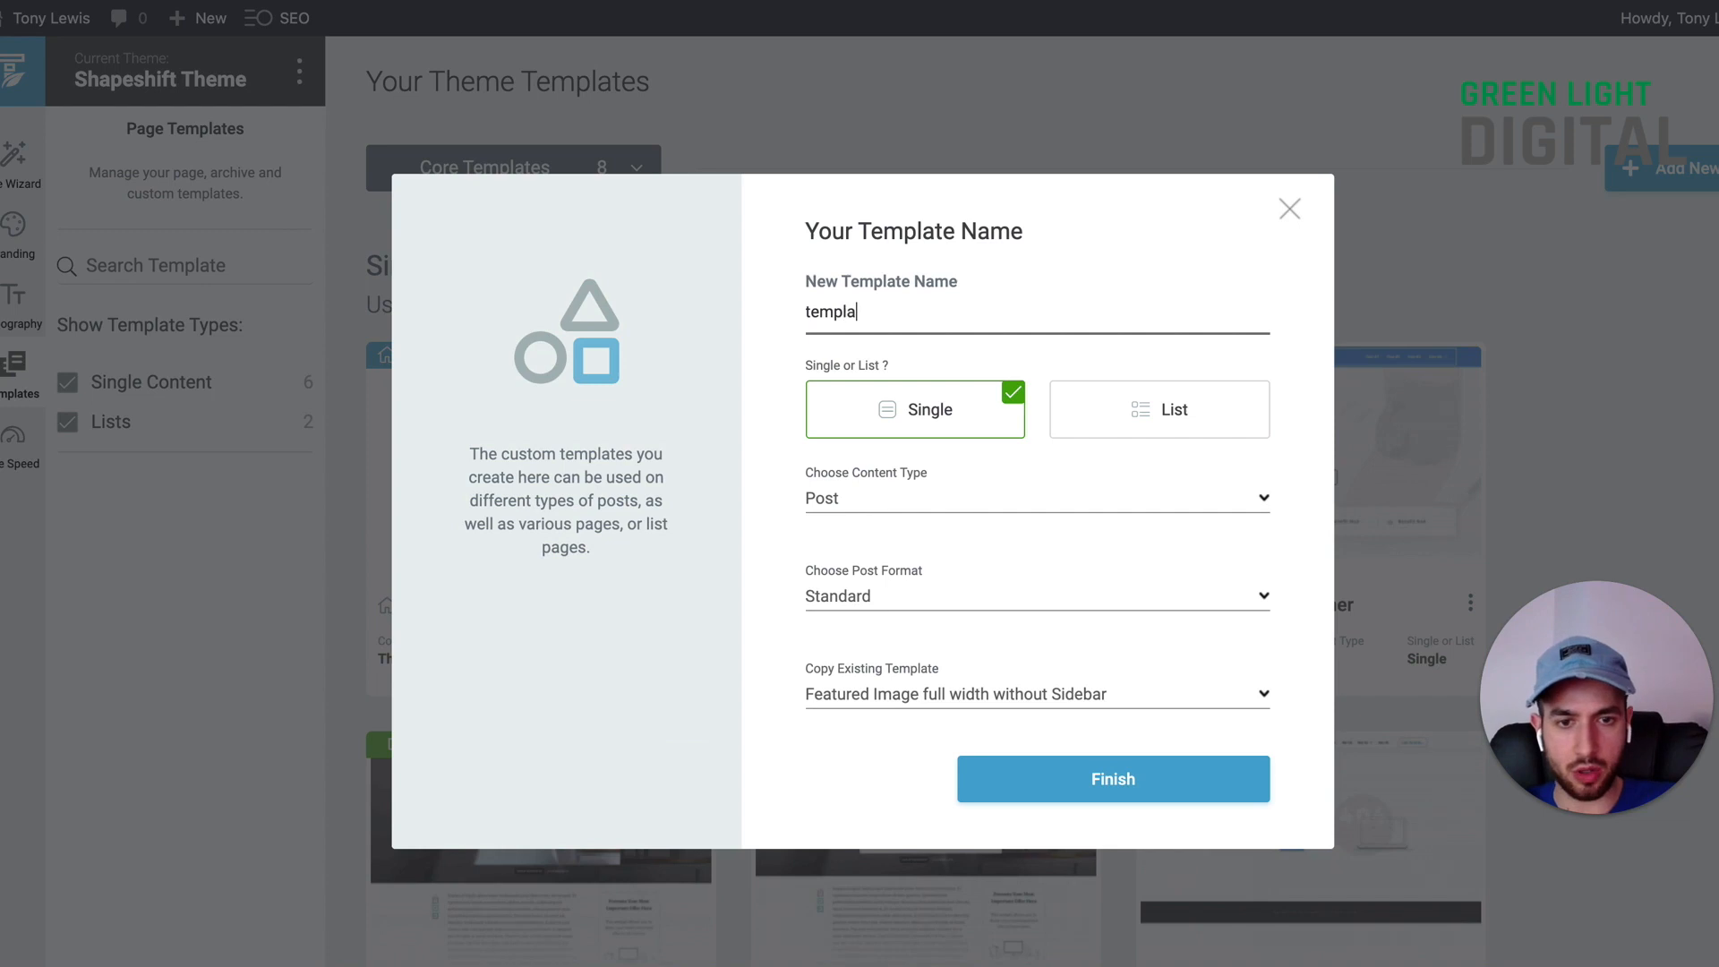
pyautogui.press('BackSpace')
pyautogui.press('BackSpace')
pyautogui.press('BackSpace')
pyautogui.write('#2')
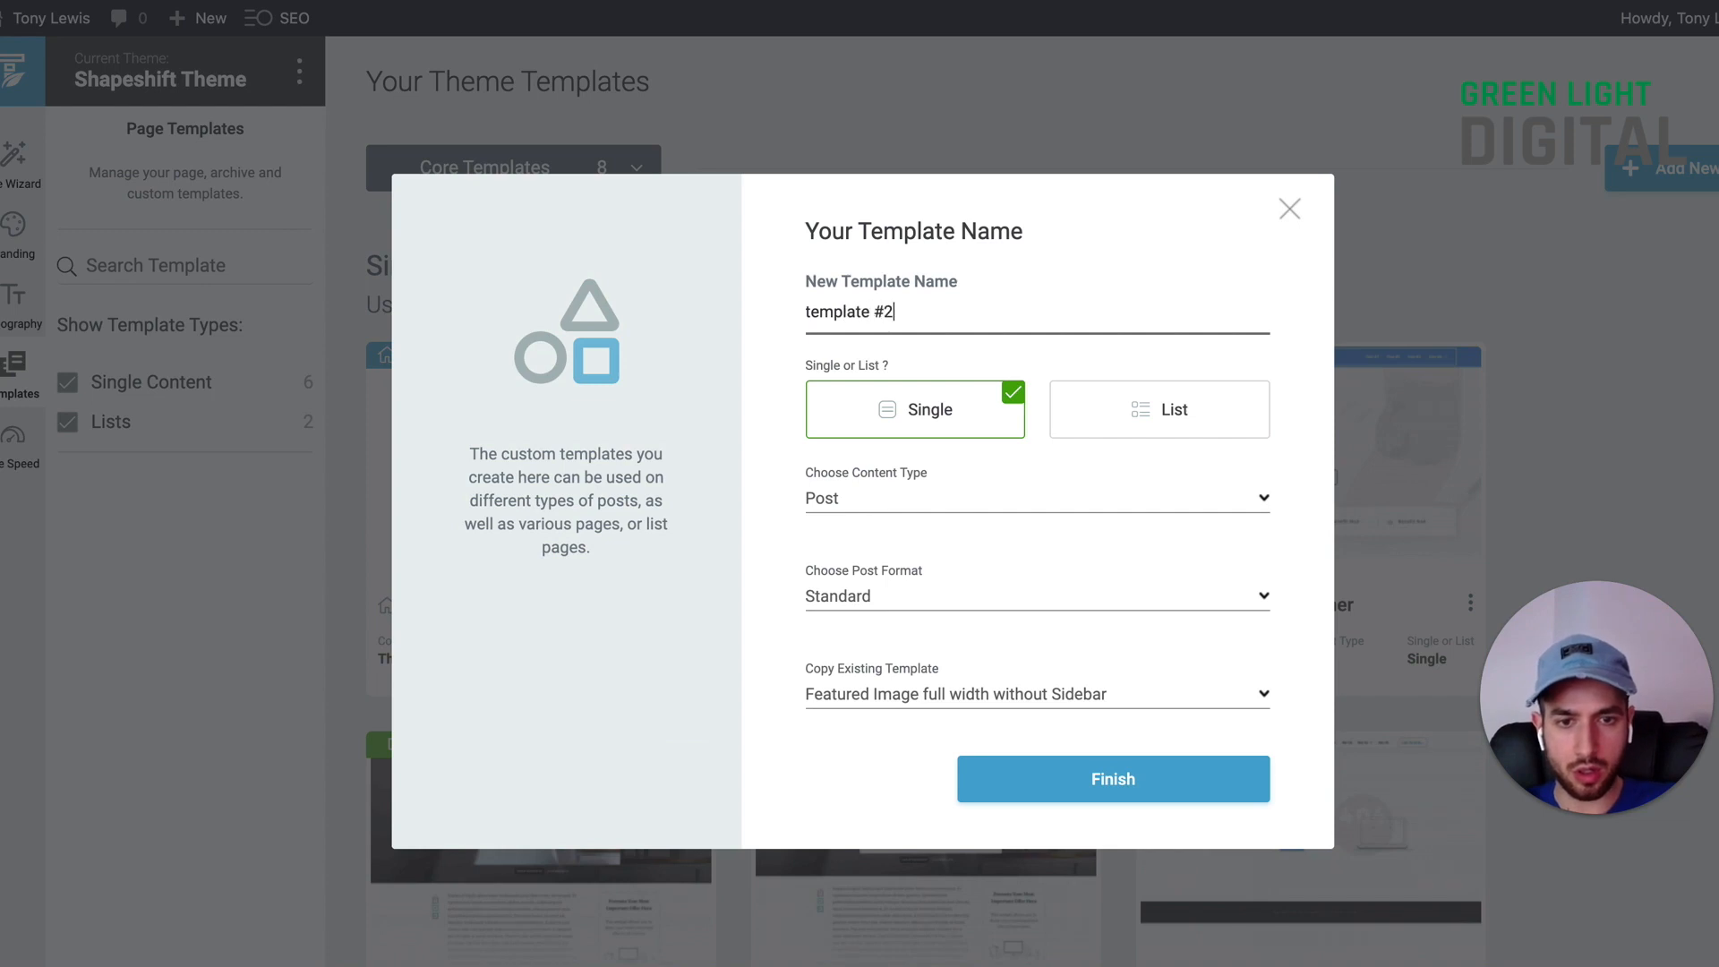
pyautogui.click(868, 499)
# Step: Choose Boxed Page as the existing template to copy, and close the dialog without creating the template
pyautogui.click(979, 591)
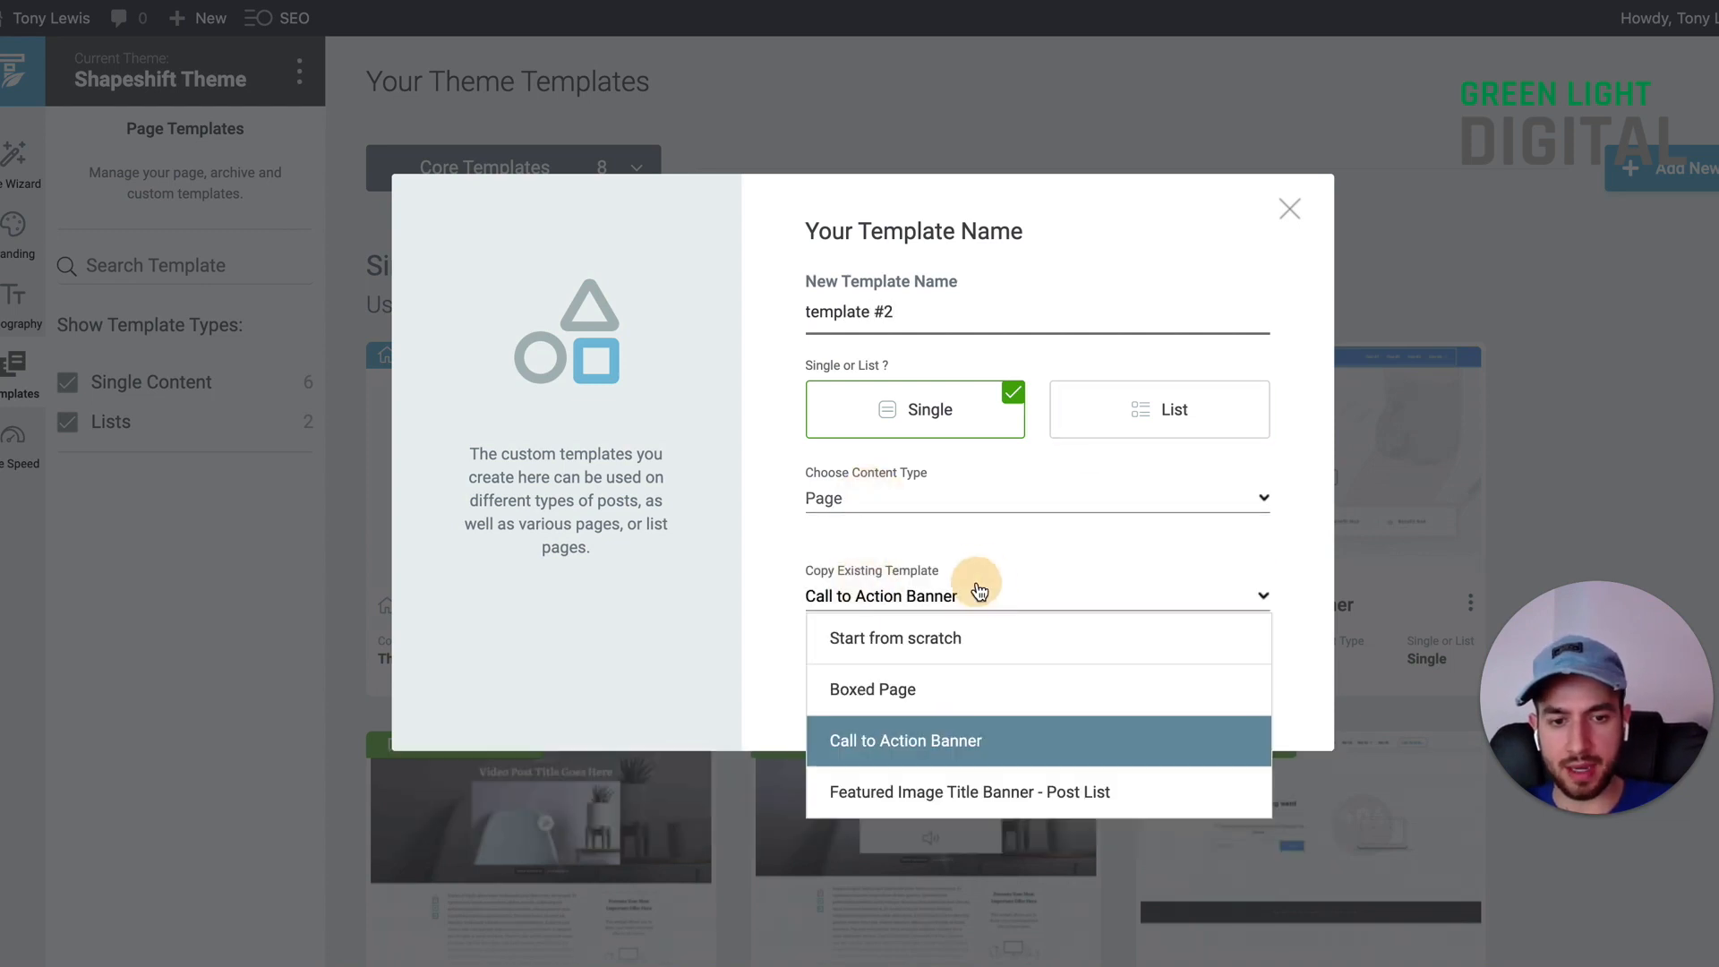
pyautogui.scroll(-1, 919, 724)
pyautogui.scroll(-5, 869, 719)
pyautogui.scroll(6, 870, 723)
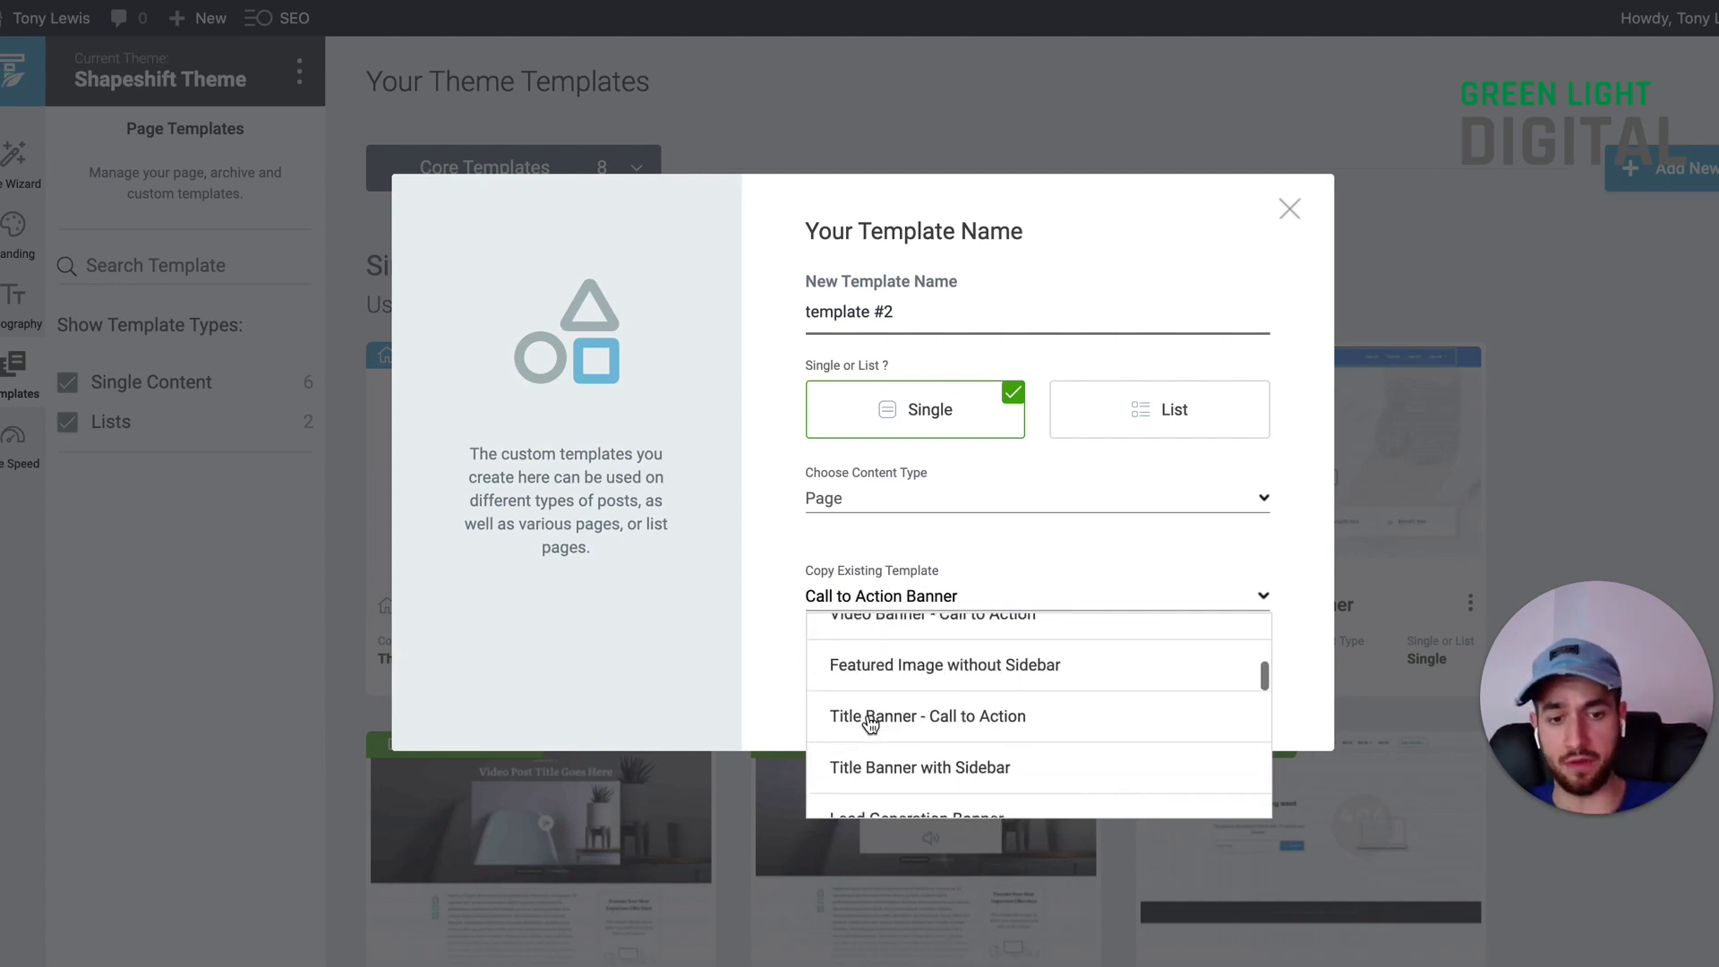
pyautogui.scroll(-1, 868, 722)
pyautogui.scroll(2, 887, 698)
pyautogui.click(890, 679)
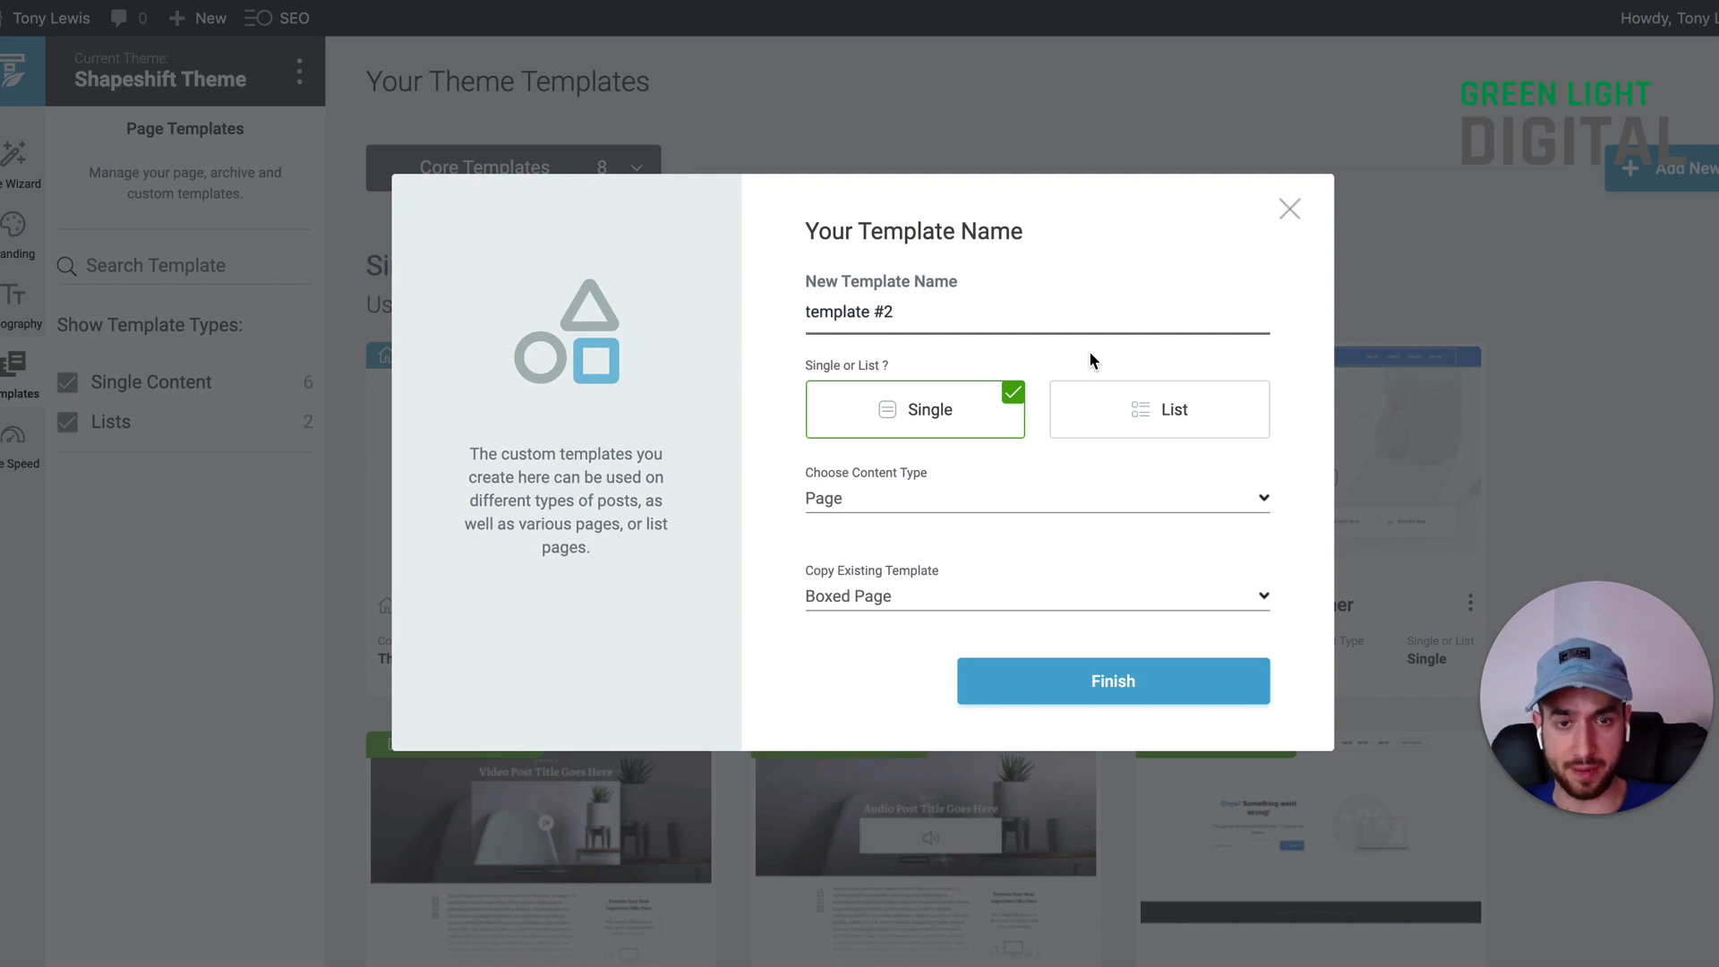
pyautogui.click(1290, 209)
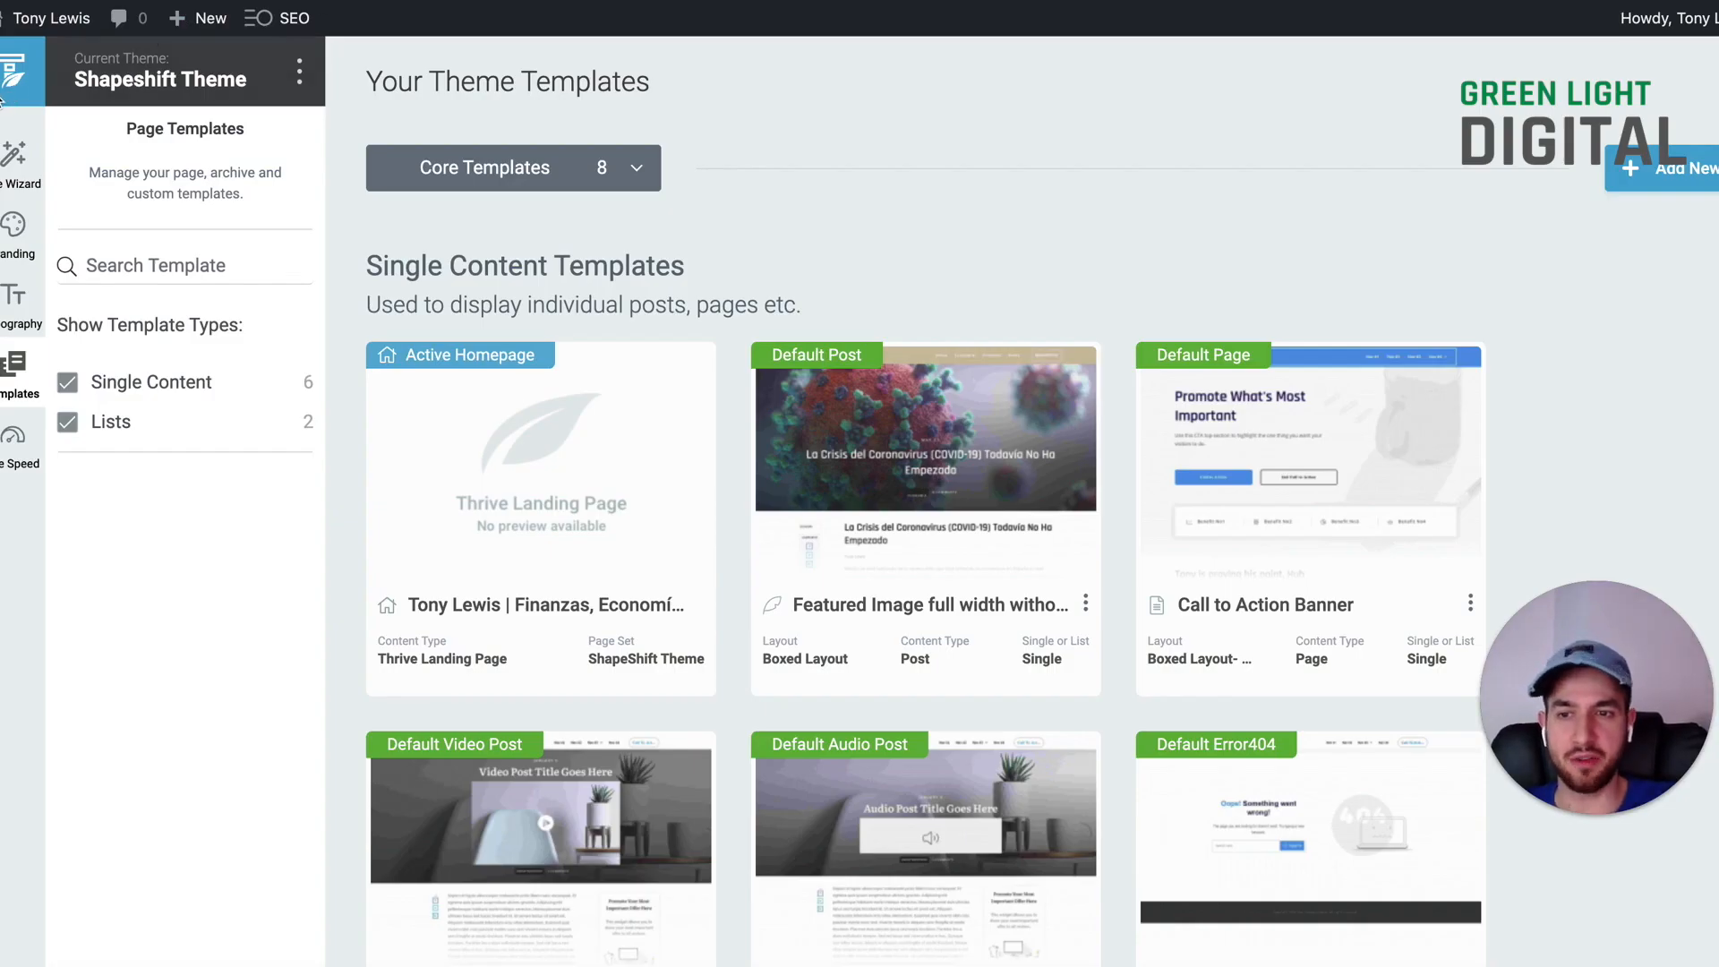
# Step: Open the list of all pages in the WordPress admin
pyautogui.moveTo(2, 242)
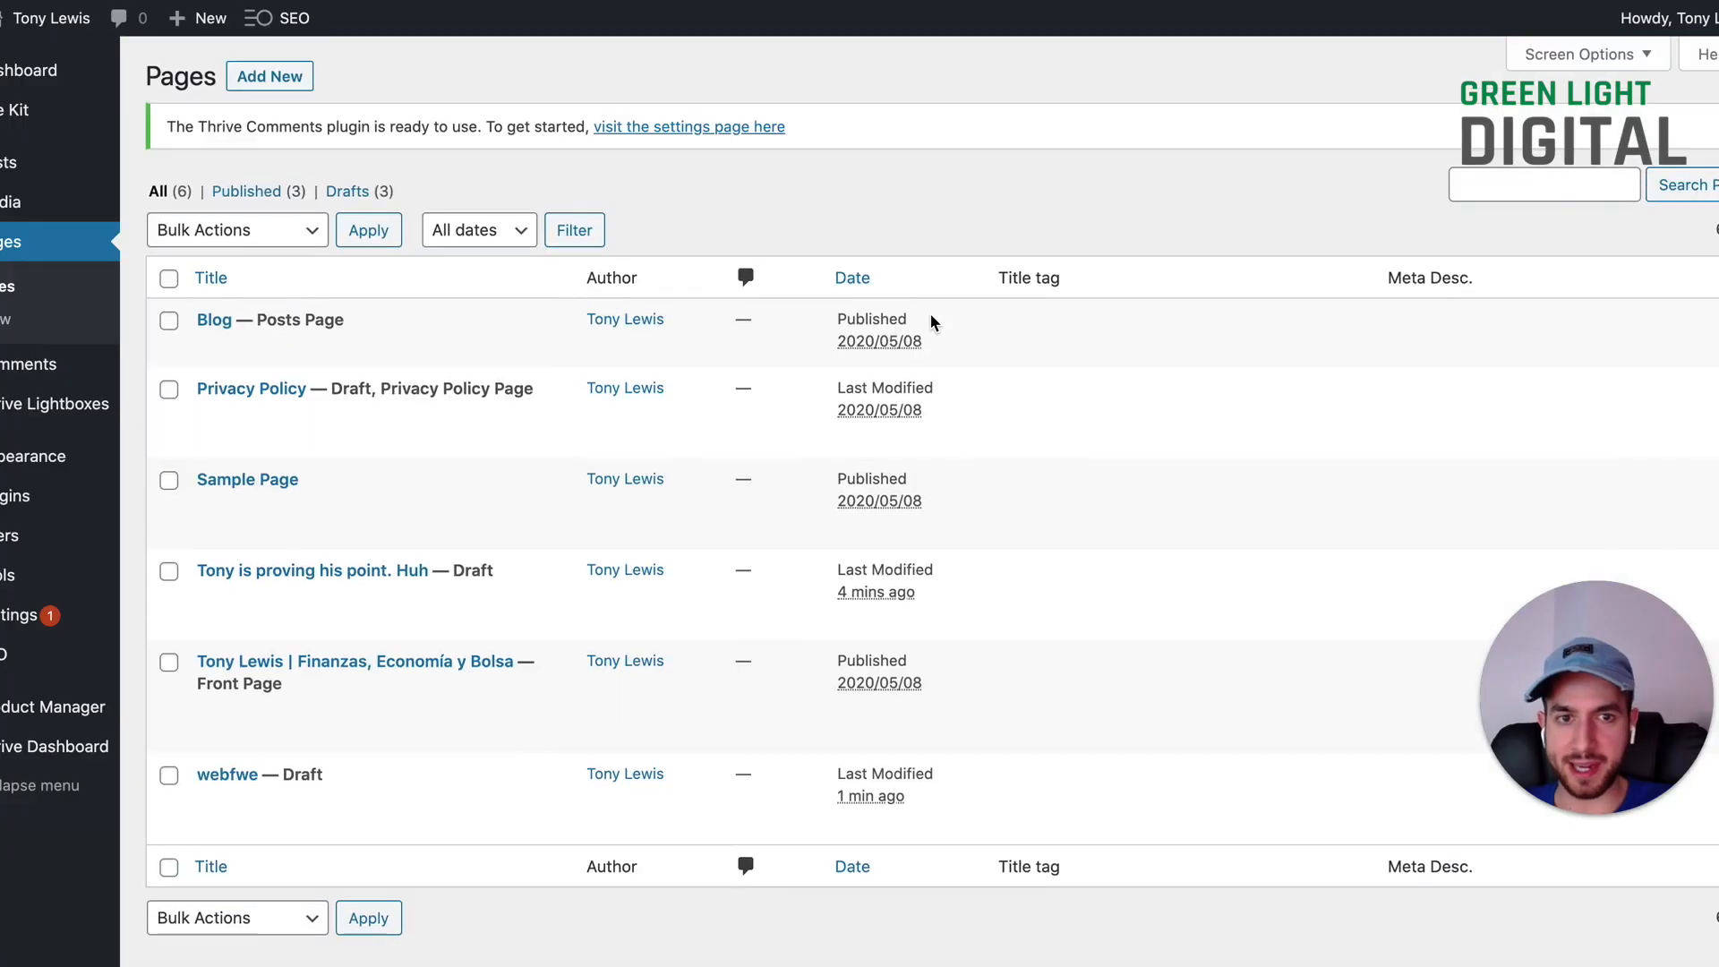
pyautogui.moveTo(1554, 630); pyautogui.dragTo(527, 323)
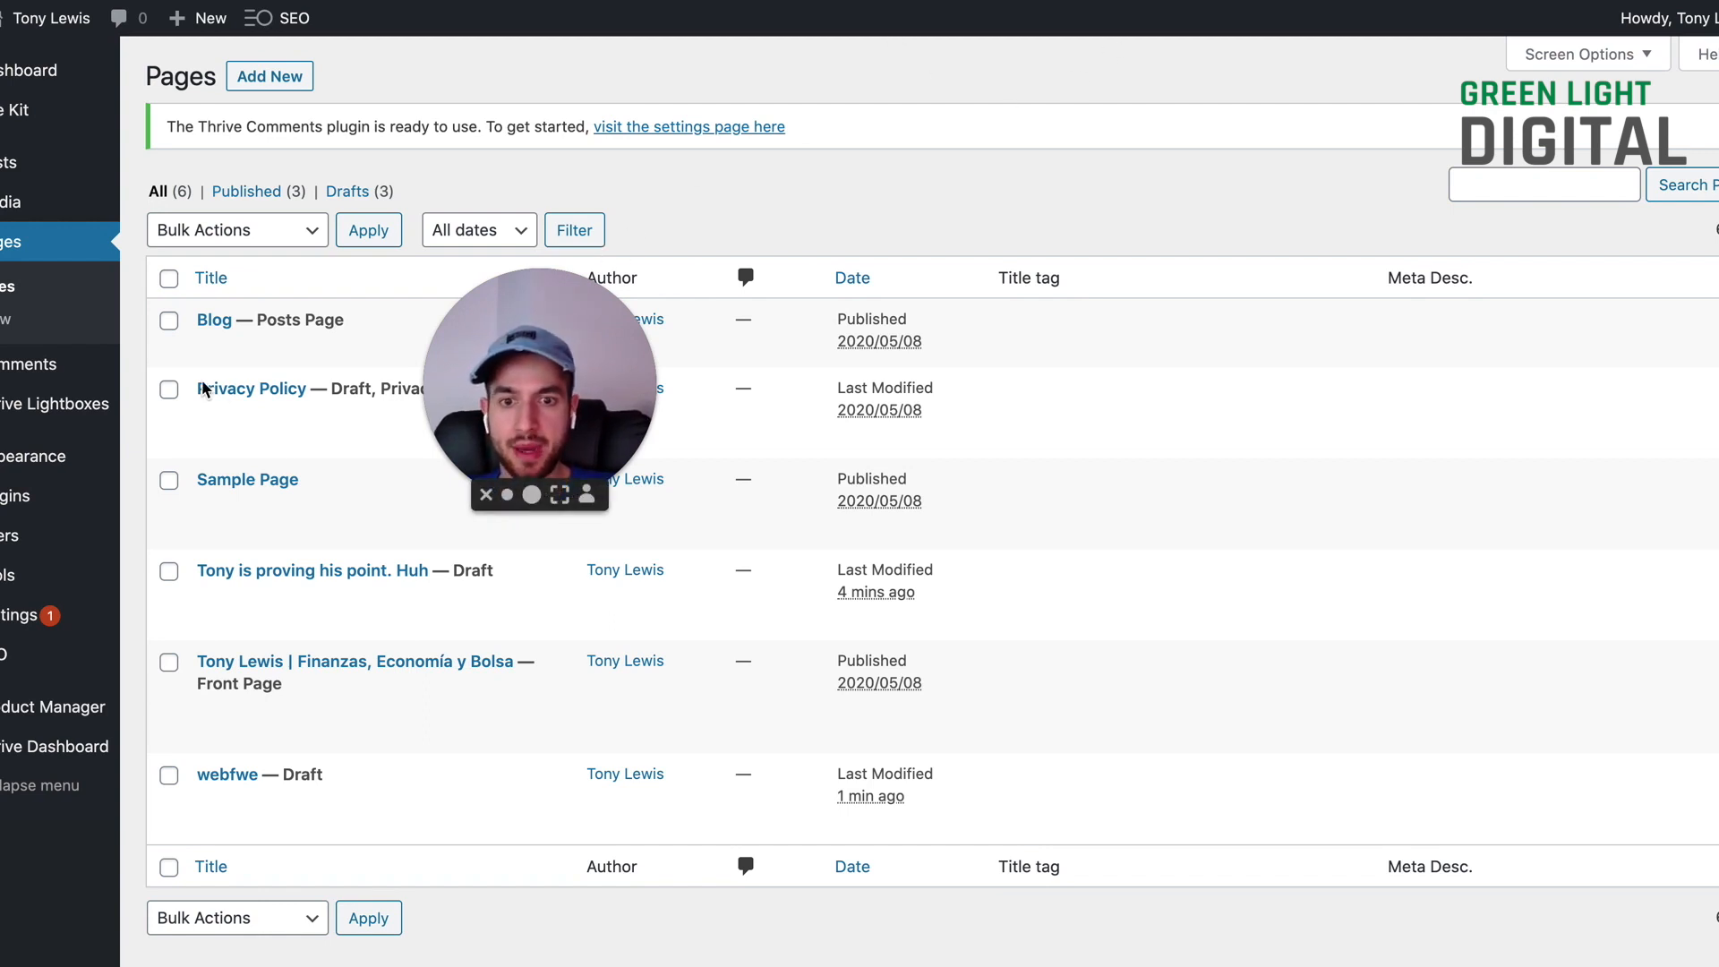
pyautogui.moveTo(552, 360); pyautogui.dragTo(1046, 217)
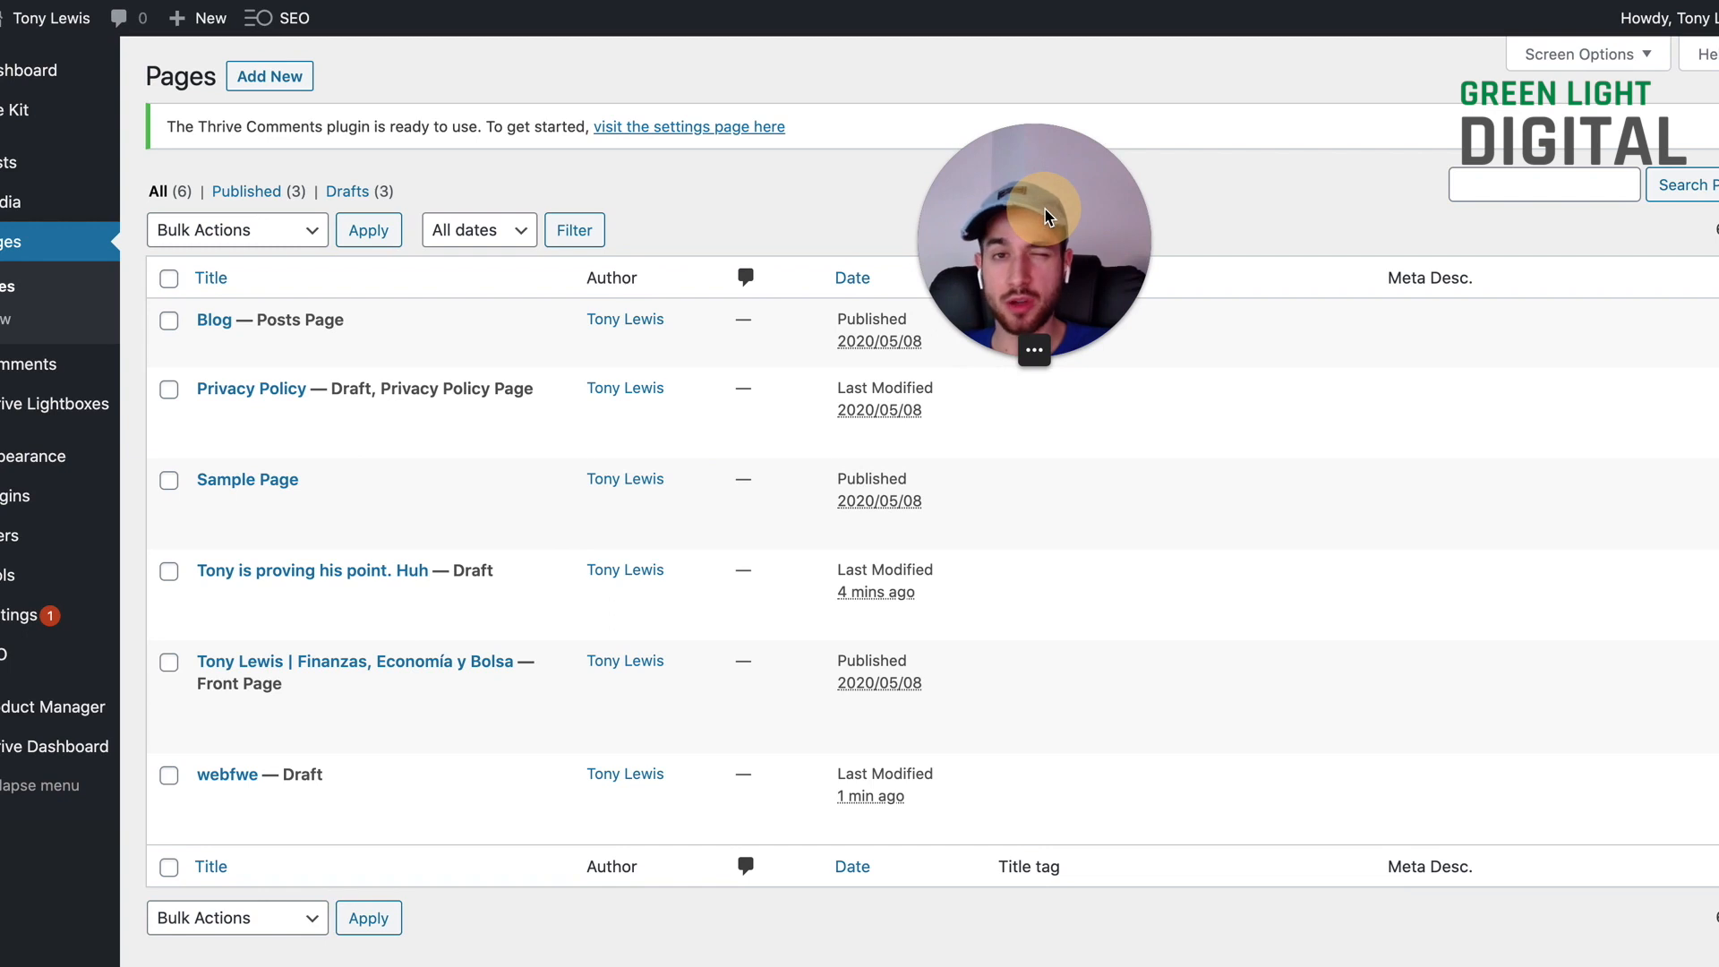